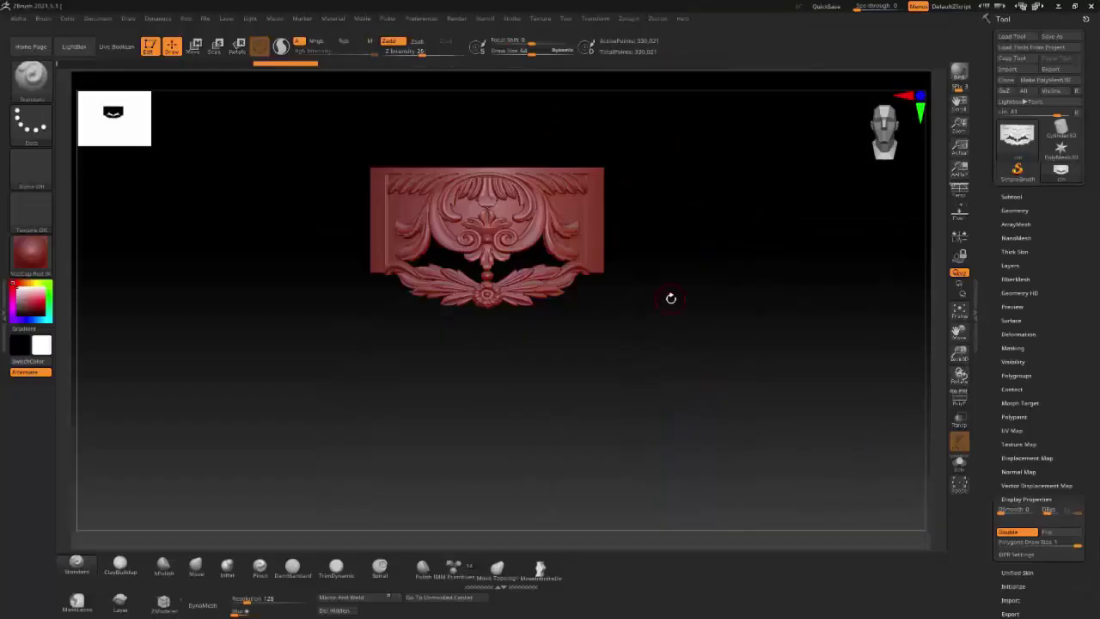
Step: Show polygroups and split the relief by polygroup into 21 separate subtools with Groups Split
{"action": "key", "text": "shift+f"}
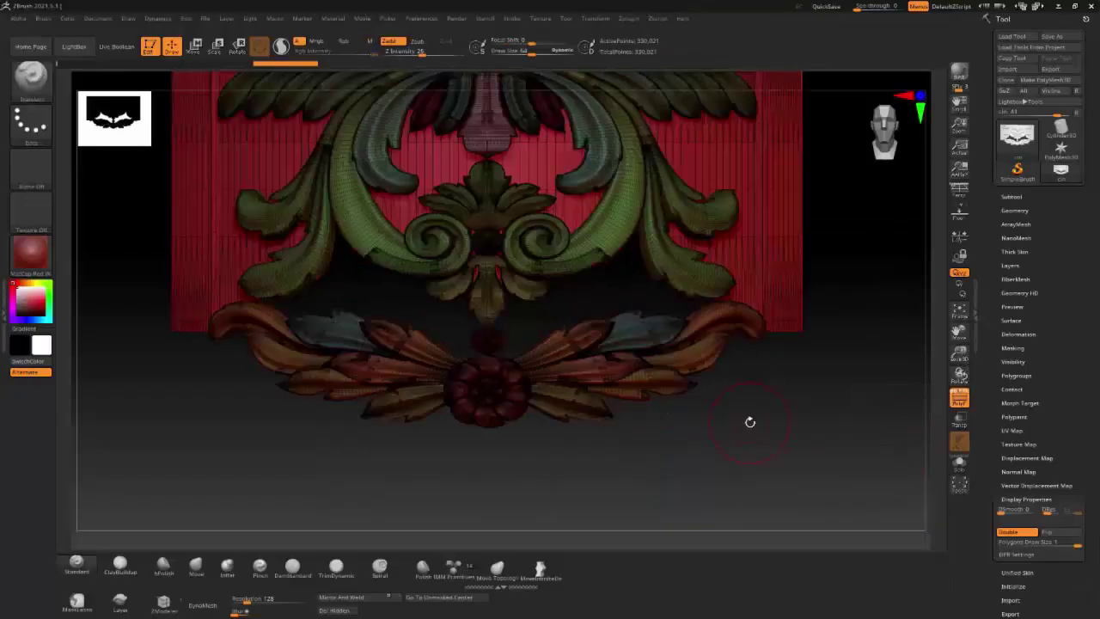
{"action": "left_click", "coordinate": [1011, 197]}
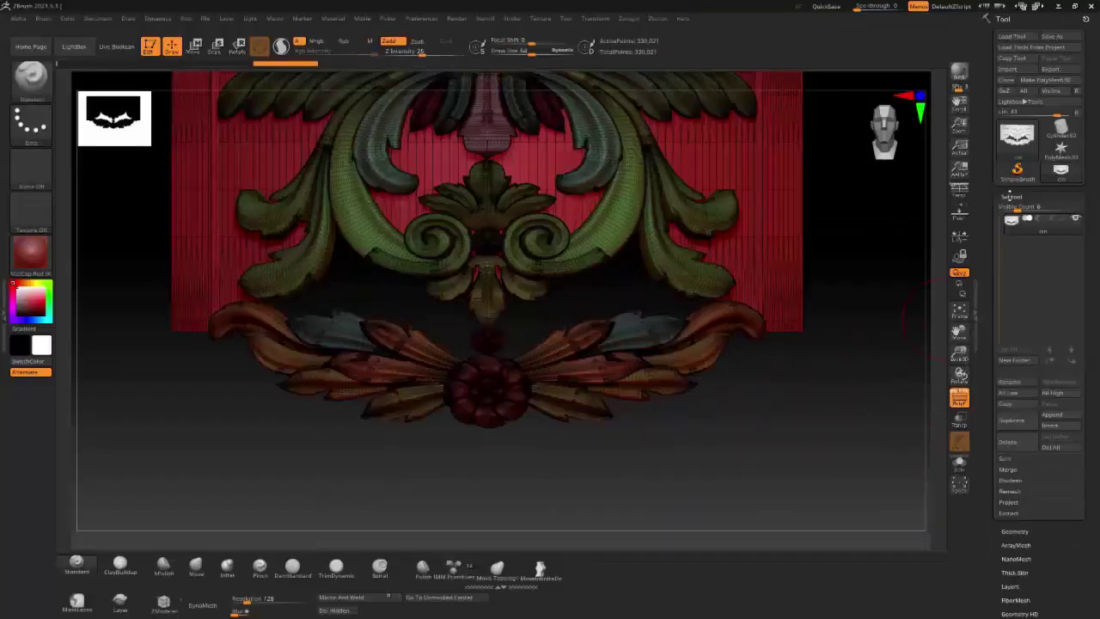
{"action": "left_click", "coordinate": [1006, 459]}
{"action": "left_click", "coordinate": [1059, 469]}
{"action": "left_click", "coordinate": [911, 495]}
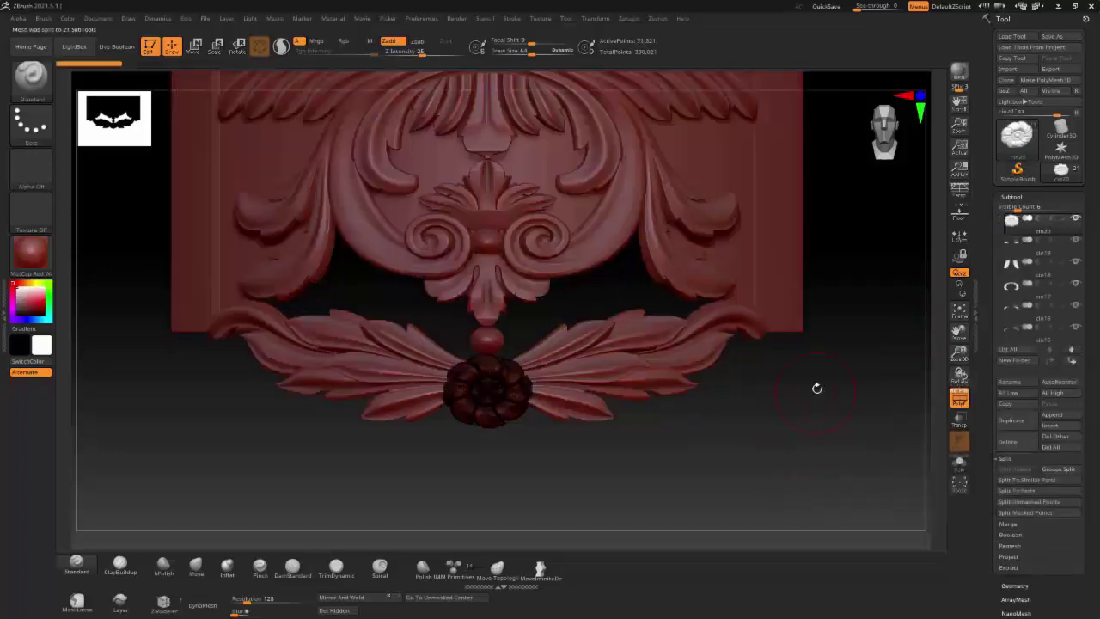
Step: Select the top centre piece, apply a grey MatCap material, and turn polygroup colours off
{"action": "left_click_drag", "start_coordinate": [610, 283], "coordinate": [614, 361], "text": "alt"}
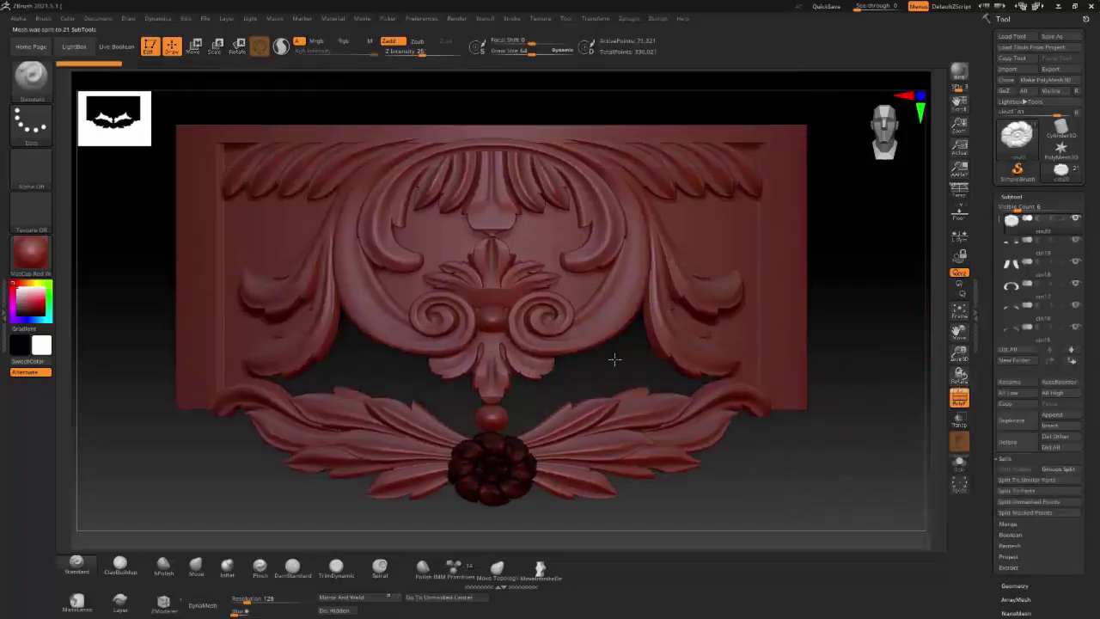
{"action": "left_click", "coordinate": [487, 196], "text": "alt"}
{"action": "left_click", "coordinate": [30, 252]}
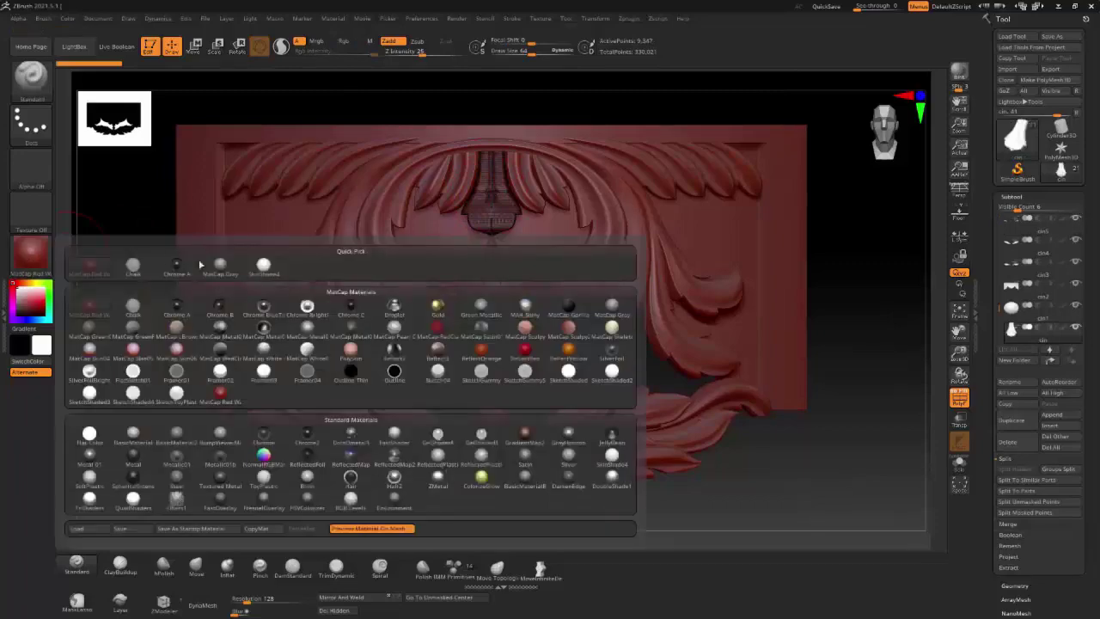
{"action": "left_click", "coordinate": [94, 304]}
{"action": "left_click", "coordinate": [960, 397]}
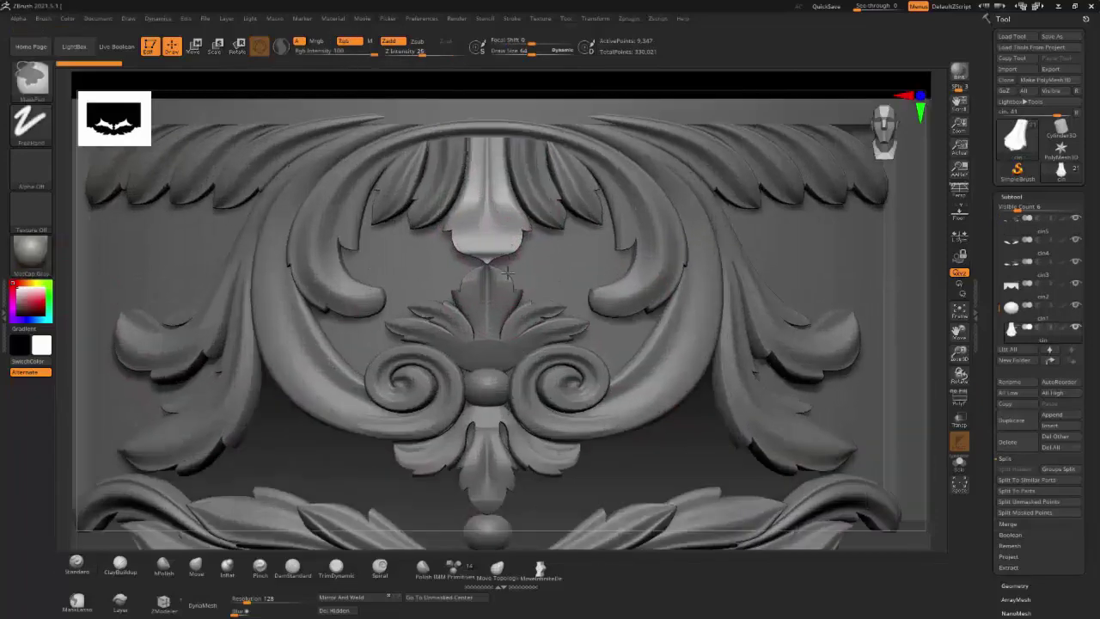
Step: Zoom in and reshape the top centre acanthus leaves with the Move brush
{"action": "left_click_drag", "start_coordinate": [508, 223], "coordinate": [508, 290], "text": "alt"}
{"action": "right_click_drag", "start_coordinate": [509, 290], "coordinate": [511, 238]}
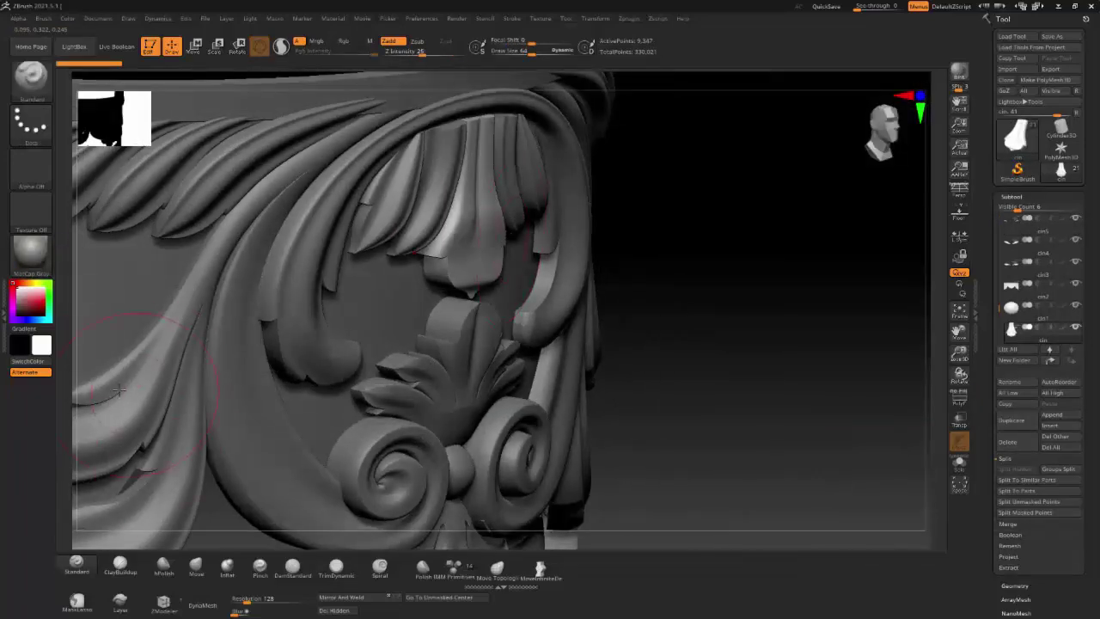
{"action": "left_click", "coordinate": [196, 565]}
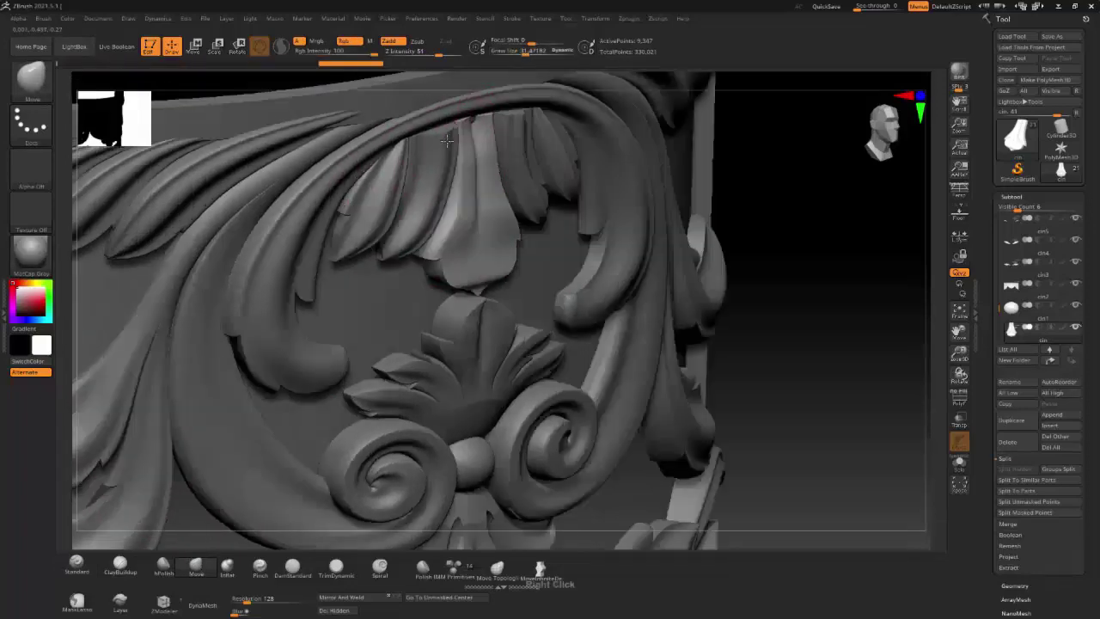
{"action": "mouse_move", "coordinate": [478, 119]}
{"action": "right_mouse_down"}
{"action": "mouse_move", "coordinate": [495, 118]}
{"action": "mouse_move", "coordinate": [472, 171]}
{"action": "mouse_move", "coordinate": [514, 156]}
{"action": "mouse_move", "coordinate": [516, 142]}
{"action": "right_mouse_up"}
Step: Reshape and smooth the other top leaf pieces, including clr2, then hide the background panel subtool
{"action": "left_click", "coordinate": [517, 130], "text": "alt"}
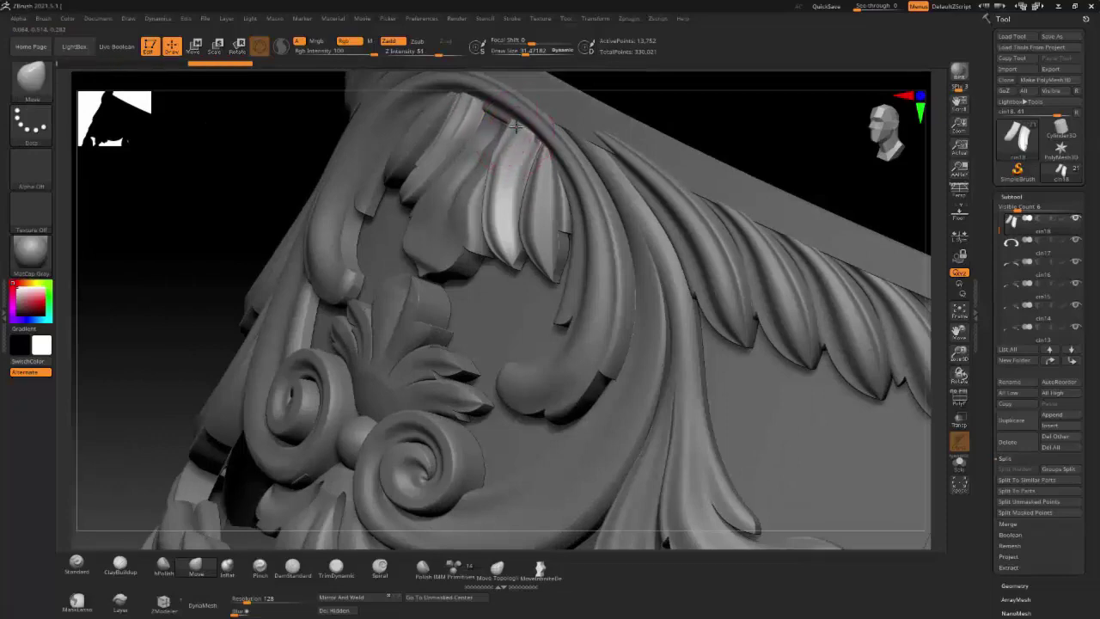
{"action": "mouse_move", "coordinate": [518, 129]}
{"action": "right_mouse_down"}
{"action": "mouse_move", "coordinate": [521, 115]}
{"action": "mouse_move", "coordinate": [501, 135]}
{"action": "right_mouse_up"}
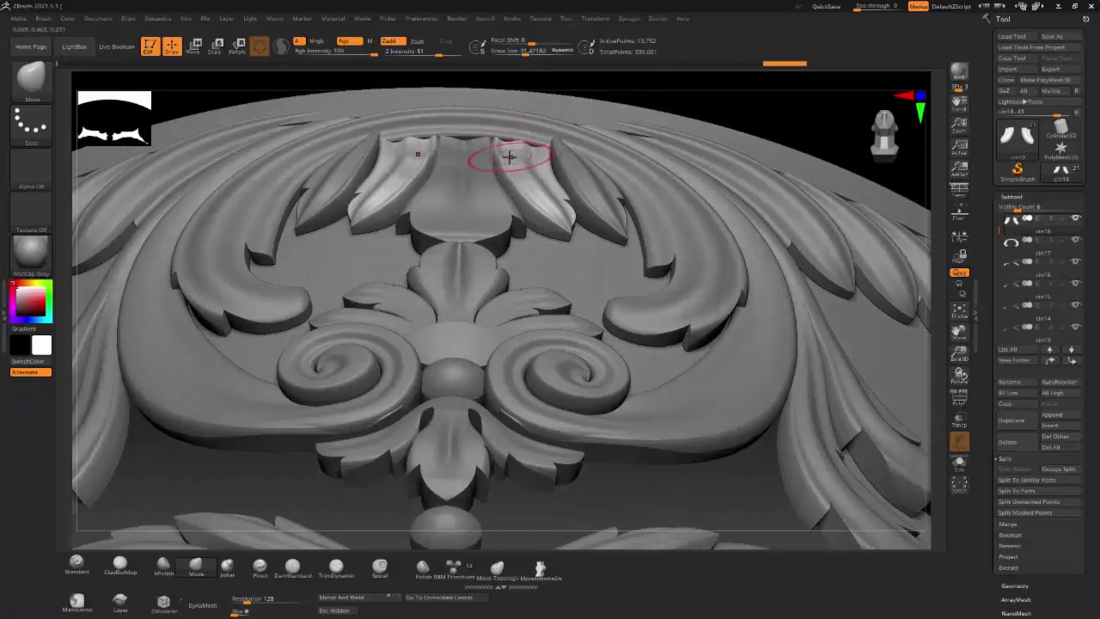
{"action": "right_click_drag", "start_coordinate": [509, 157], "coordinate": [509, 179]}
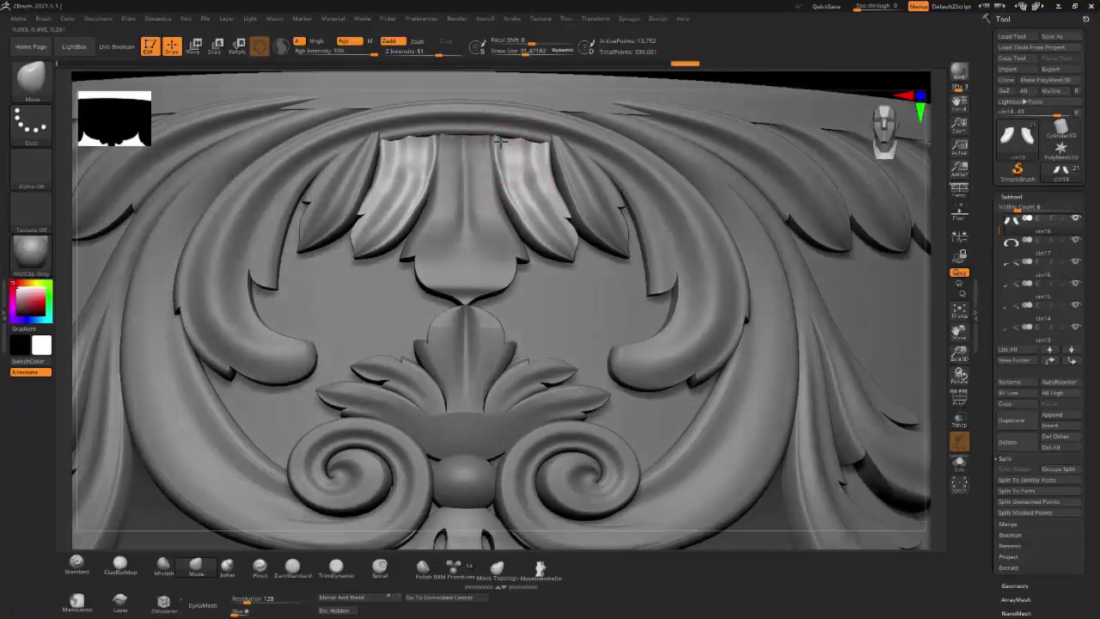
{"action": "key", "text": "shift"}
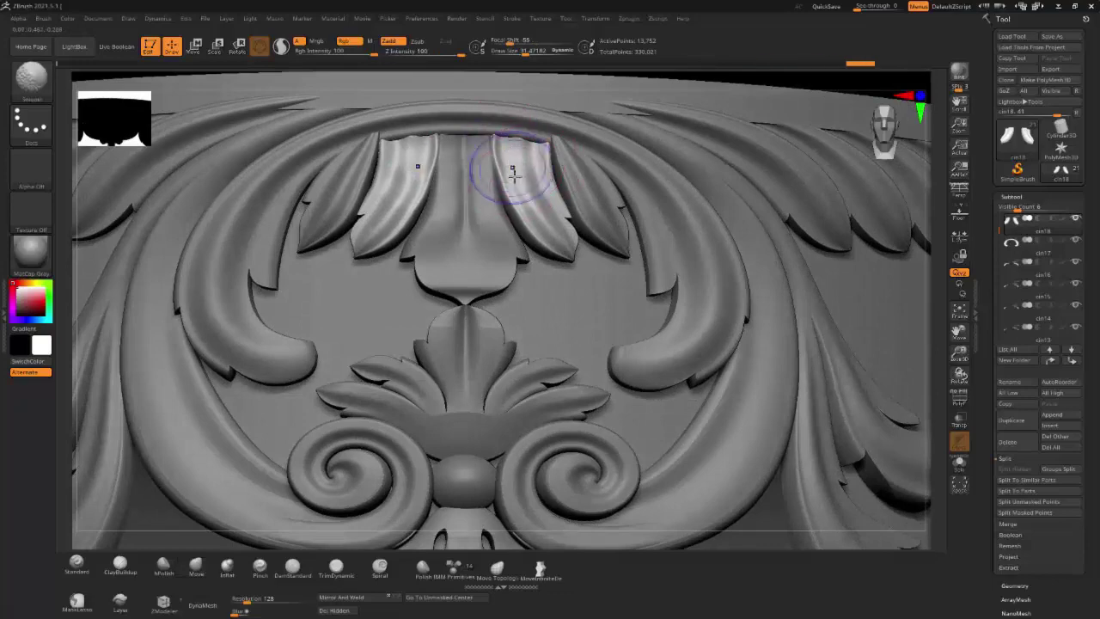
{"action": "left_click", "coordinate": [576, 187], "text": "alt"}
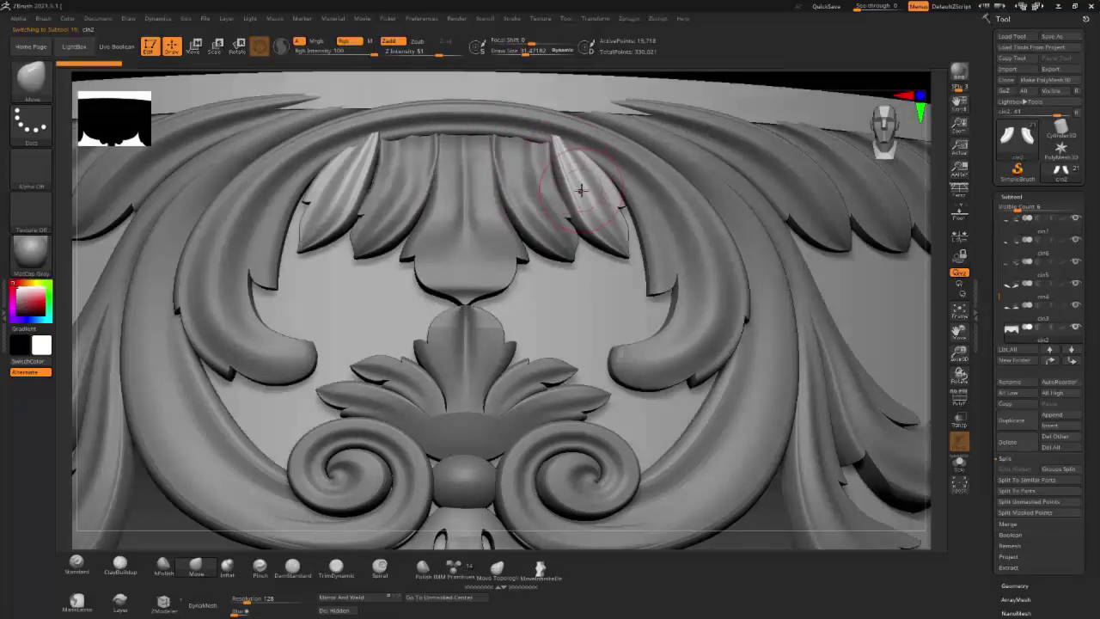
{"action": "mouse_move", "coordinate": [582, 190]}
{"action": "right_mouse_down"}
{"action": "mouse_move", "coordinate": [582, 129]}
{"action": "mouse_move", "coordinate": [705, 233]}
{"action": "right_mouse_up"}
{"action": "left_click", "coordinate": [872, 337], "text": "ctrl+alt+shift"}
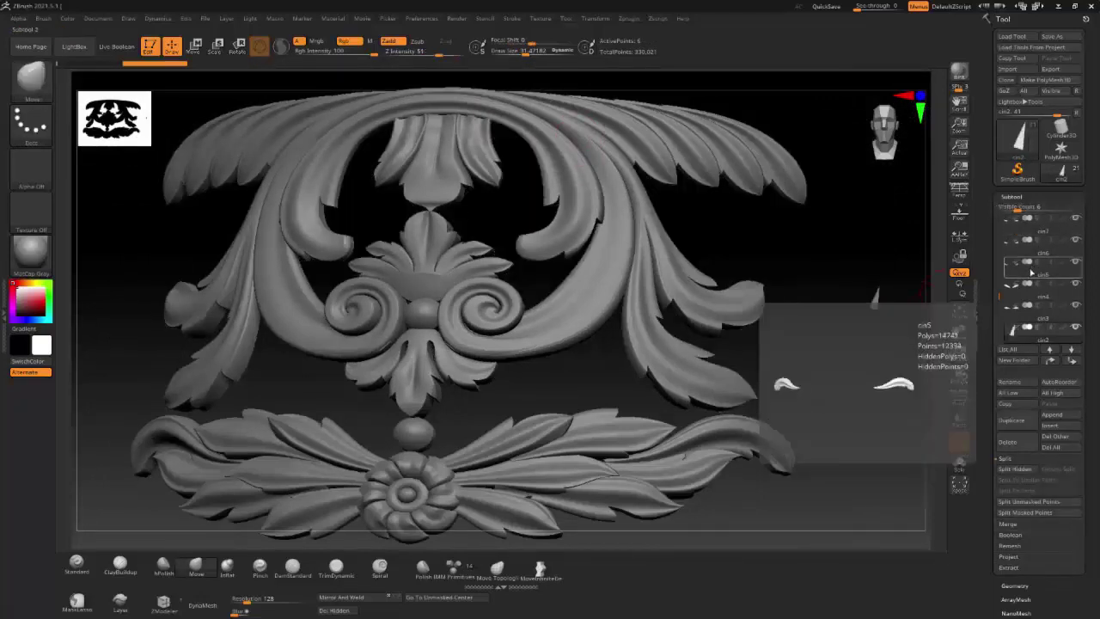
Step: Isolate the background panel and separate it into its own subtool with Split Hidden
{"action": "left_click", "coordinate": [1075, 329], "text": "shift"}
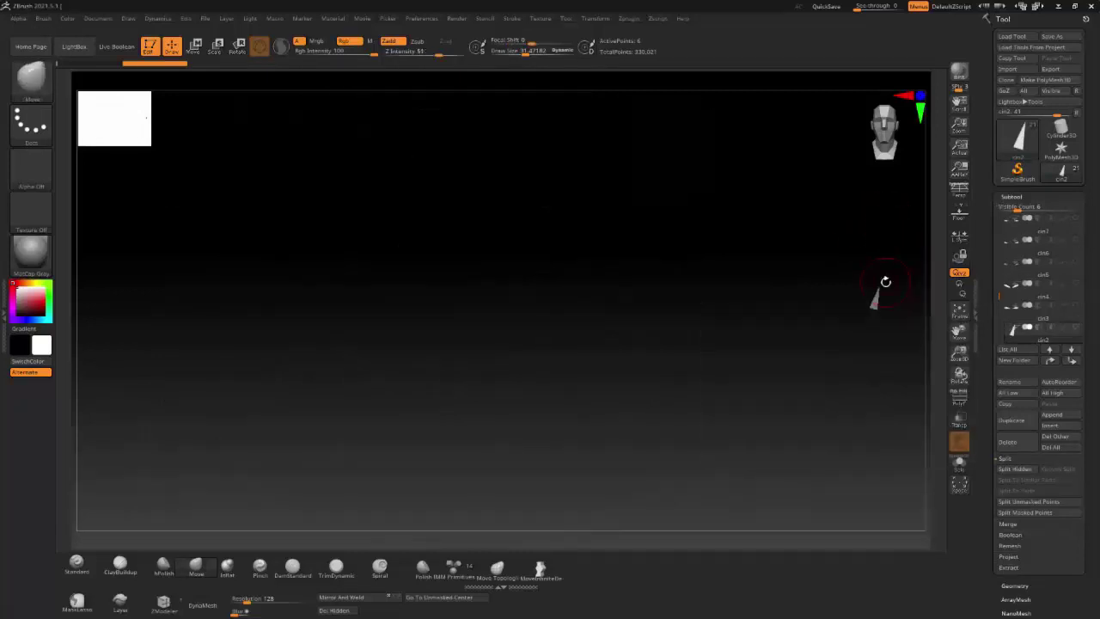
{"action": "left_click", "coordinate": [882, 286], "text": "ctrl+shift"}
{"action": "left_click_drag", "start_coordinate": [565, 362], "coordinate": [560, 391]}
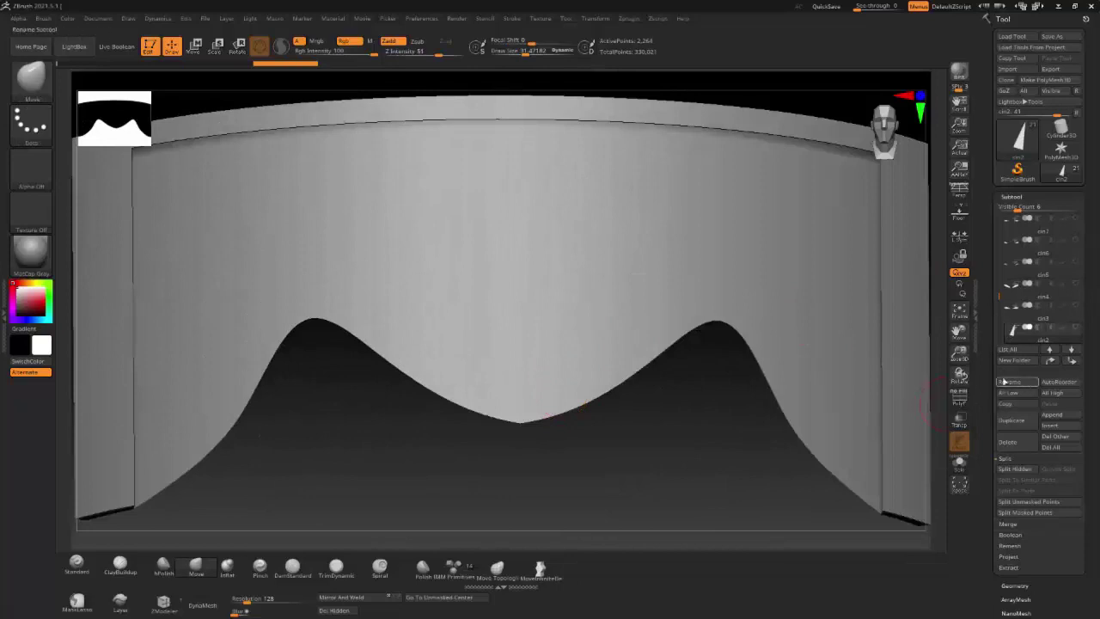
{"action": "left_click", "coordinate": [1012, 468]}
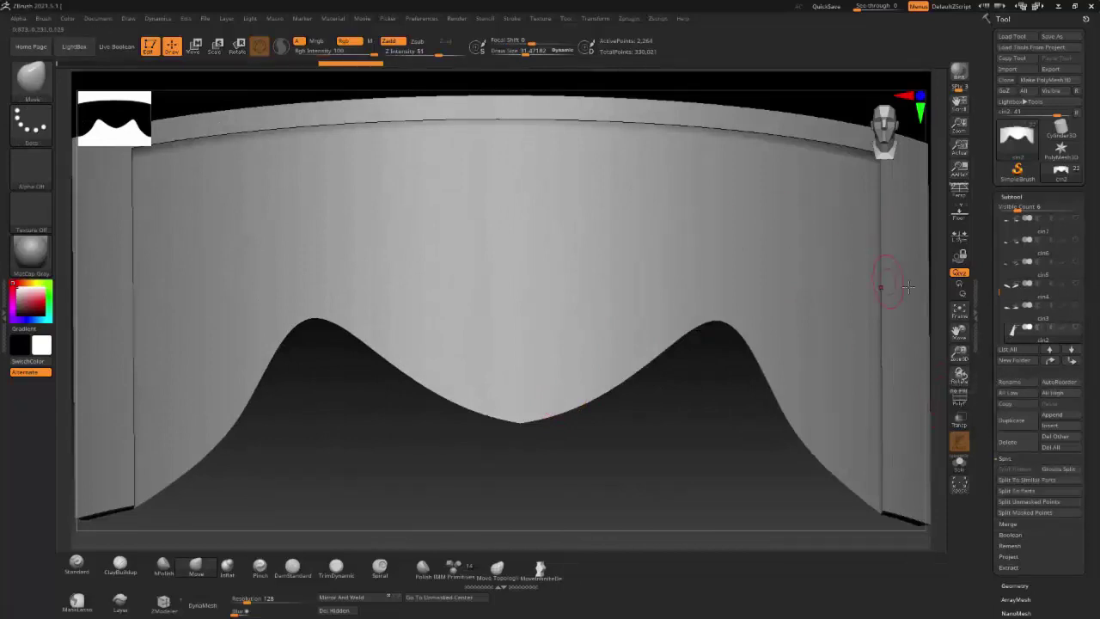
Step: Show all relief pieces again, select top leaf piece cln3_1, and inspect it
{"action": "left_click", "coordinate": [1075, 327], "text": "shift"}
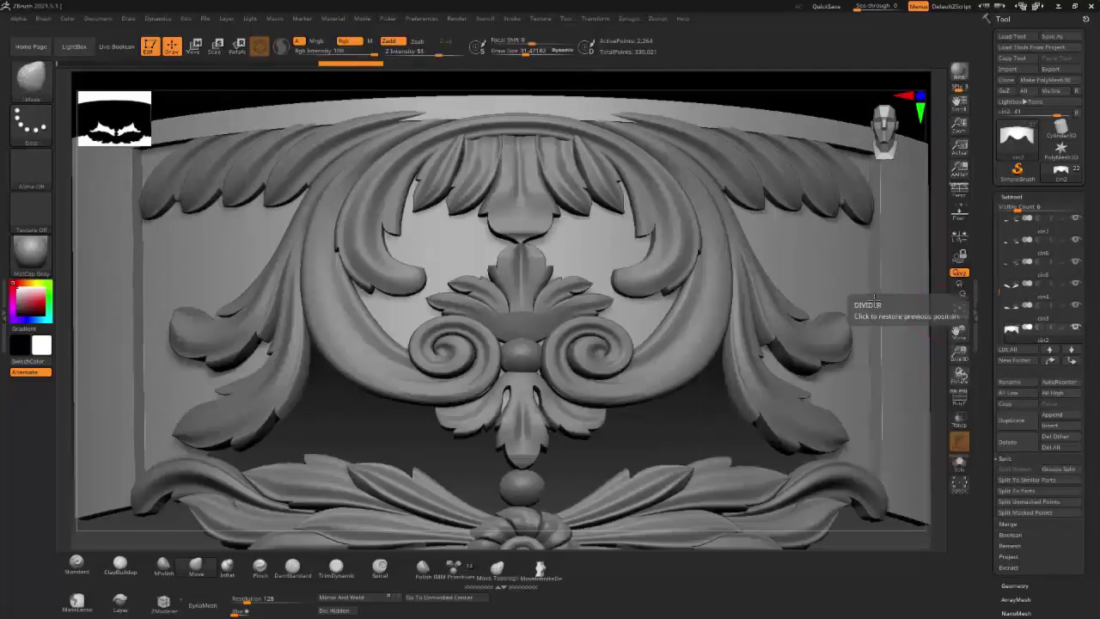
{"action": "left_click", "coordinate": [607, 176], "text": "alt"}
{"action": "mouse_move", "coordinate": [607, 176]}
{"action": "right_mouse_down"}
{"action": "mouse_move", "coordinate": [578, 145]}
{"action": "mouse_move", "coordinate": [580, 155]}
{"action": "right_mouse_up"}
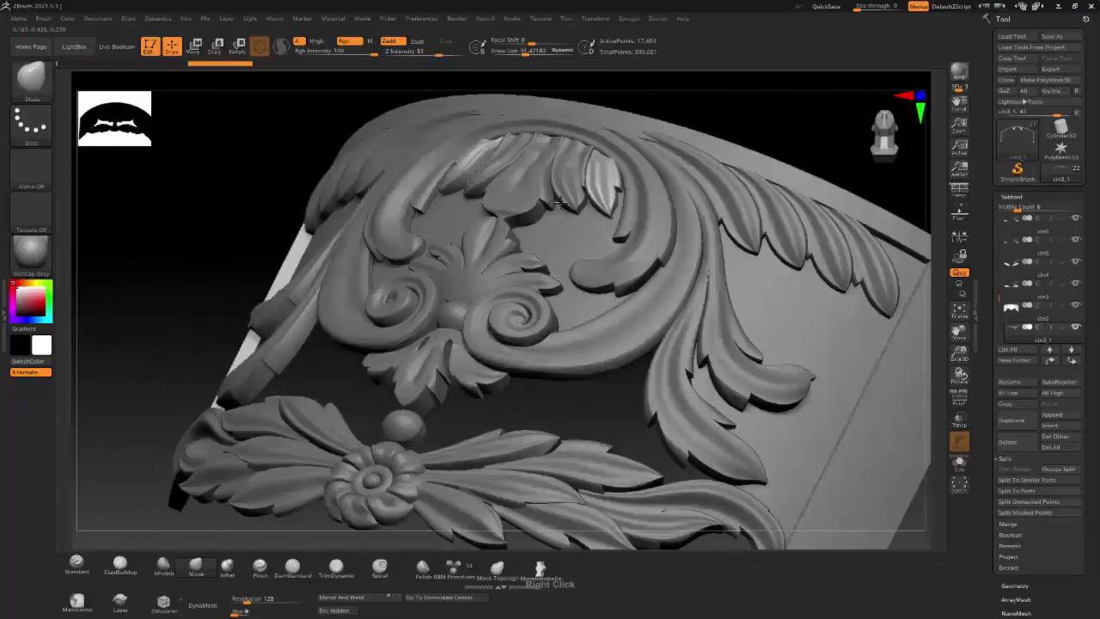
{"action": "mouse_move", "coordinate": [581, 154]}
{"action": "right_mouse_down"}
{"action": "mouse_move", "coordinate": [599, 163]}
{"action": "mouse_move", "coordinate": [593, 172]}
{"action": "right_mouse_up"}
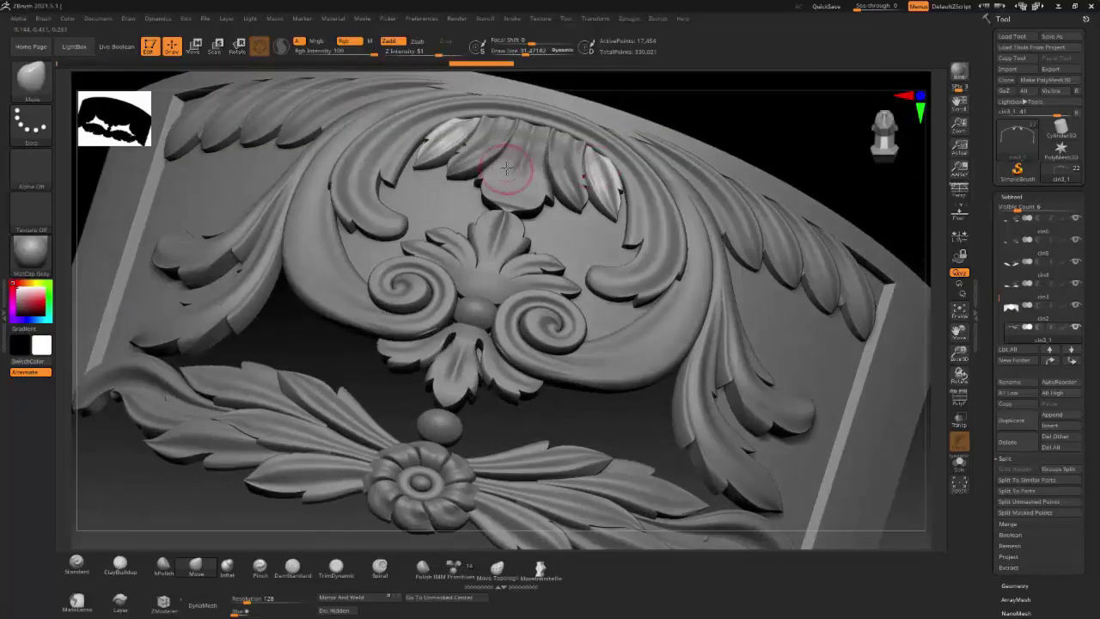
{"action": "right_click_drag", "start_coordinate": [504, 167], "coordinate": [525, 203], "text": "alt"}
Step: Frame the upper leaves frontally with Move active and expand Geometry, DynaMesh resolution 600
{"action": "key", "text": "b"}
{"action": "key", "text": "m"}
{"action": "key", "text": "v"}
{"action": "right_click_drag", "start_coordinate": [791, 144], "coordinate": [527, 144], "text": "shift"}
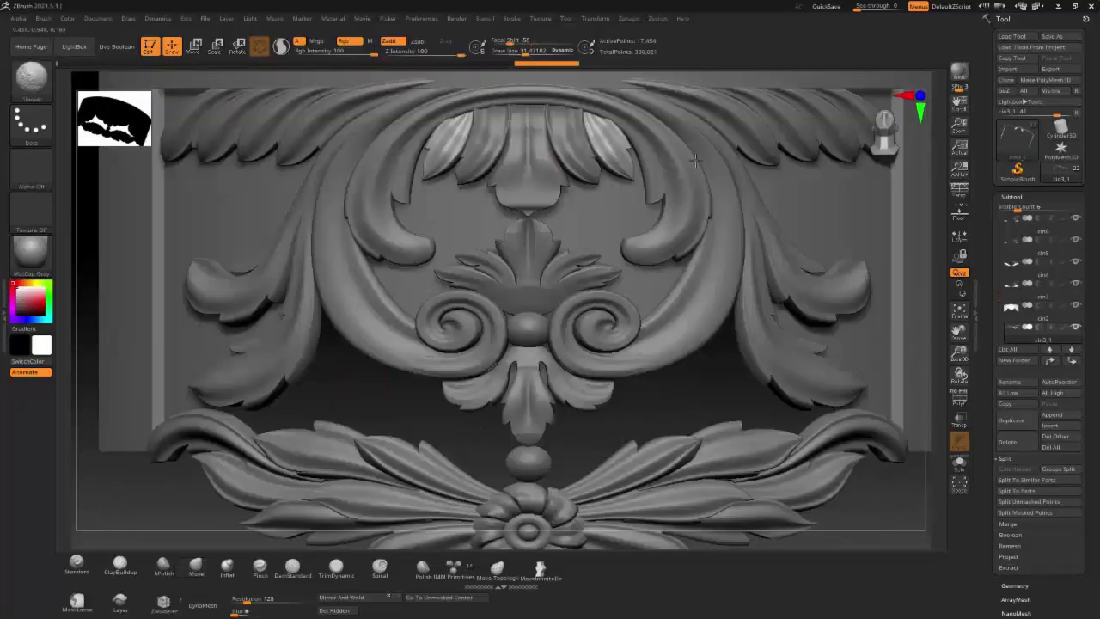
{"action": "right_click_drag", "start_coordinate": [600, 152], "coordinate": [598, 223]}
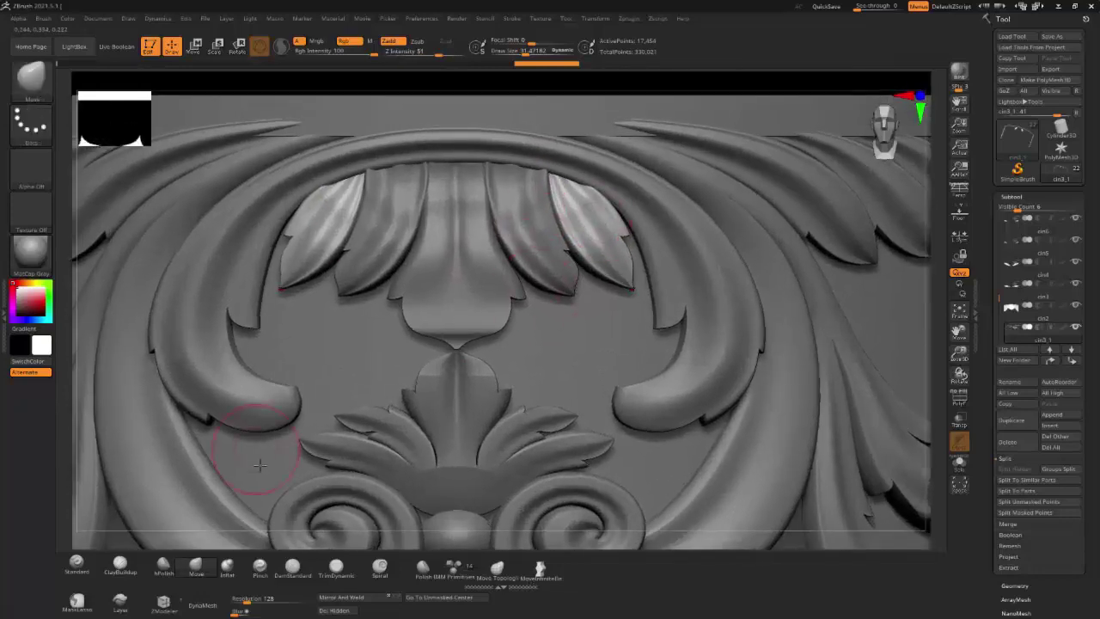
{"action": "left_click", "coordinate": [1012, 196]}
{"action": "left_click", "coordinate": [1014, 210]}
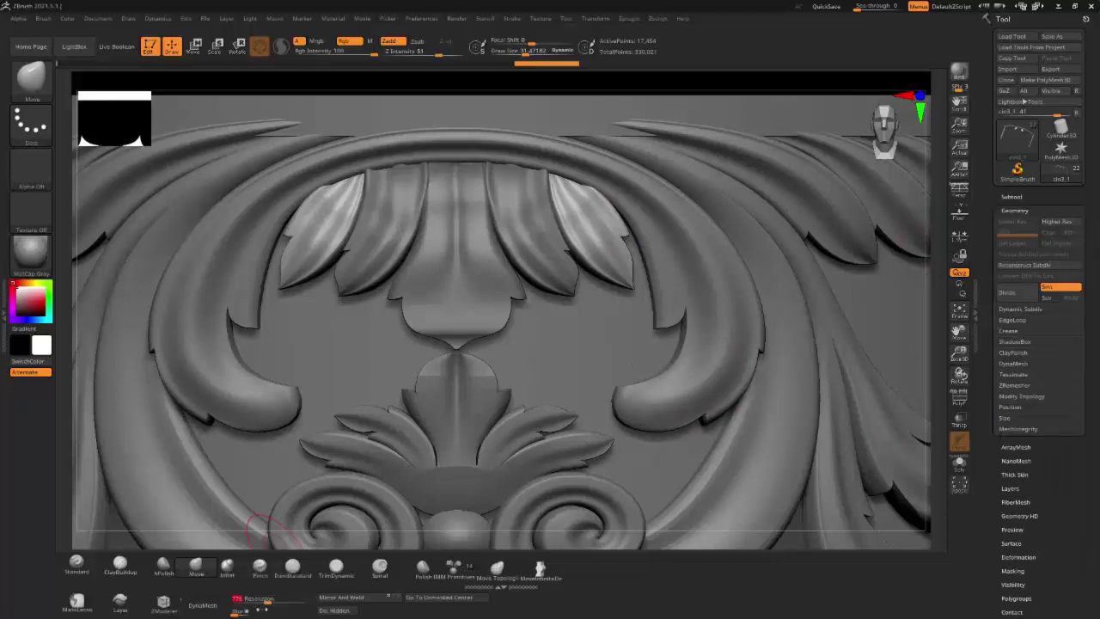
Step: DynaMesh the side leaves, trial smoothing and trim-flattening, and undo the flattening strokes
{"action": "left_click", "coordinate": [203, 605]}
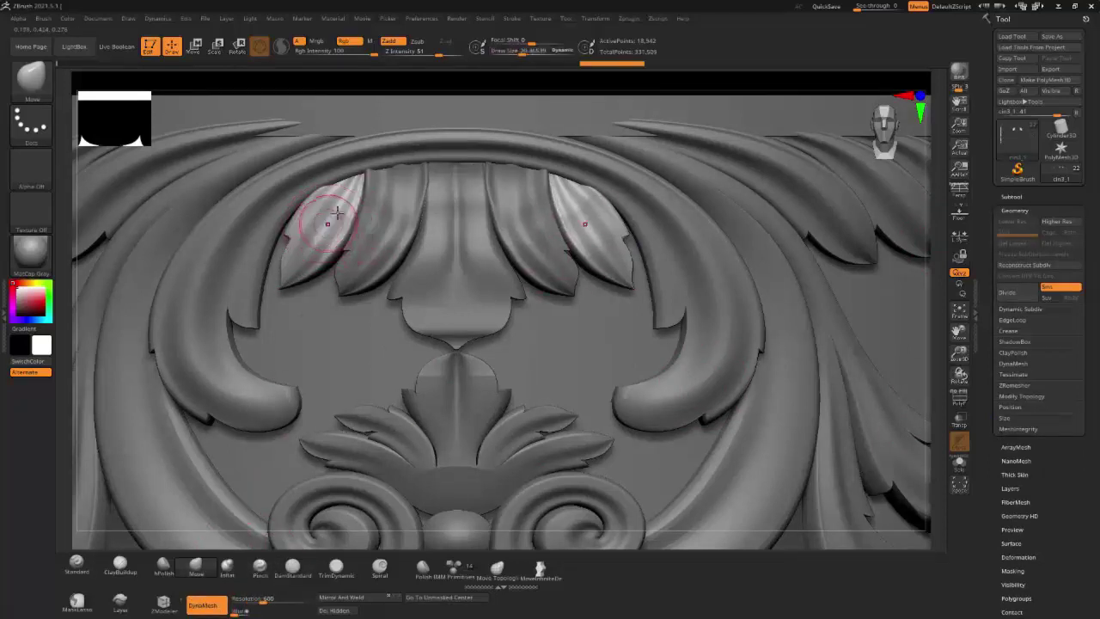
{"action": "left_click_drag", "start_coordinate": [332, 177], "coordinate": [308, 247], "text": "shift"}
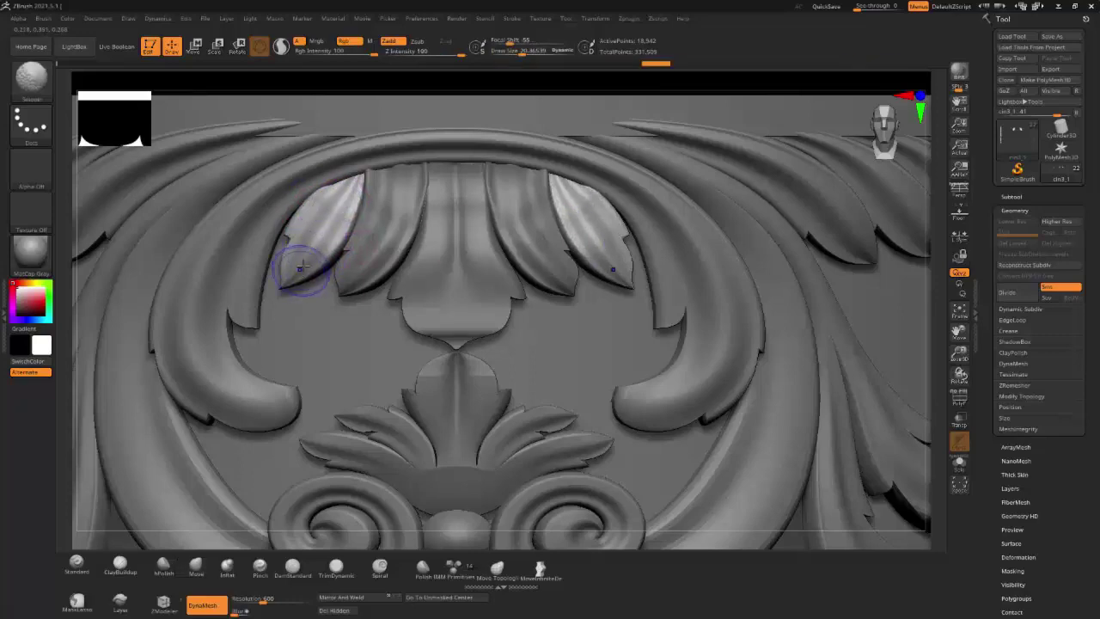
{"action": "right_click_drag", "start_coordinate": [335, 206], "coordinate": [319, 209]}
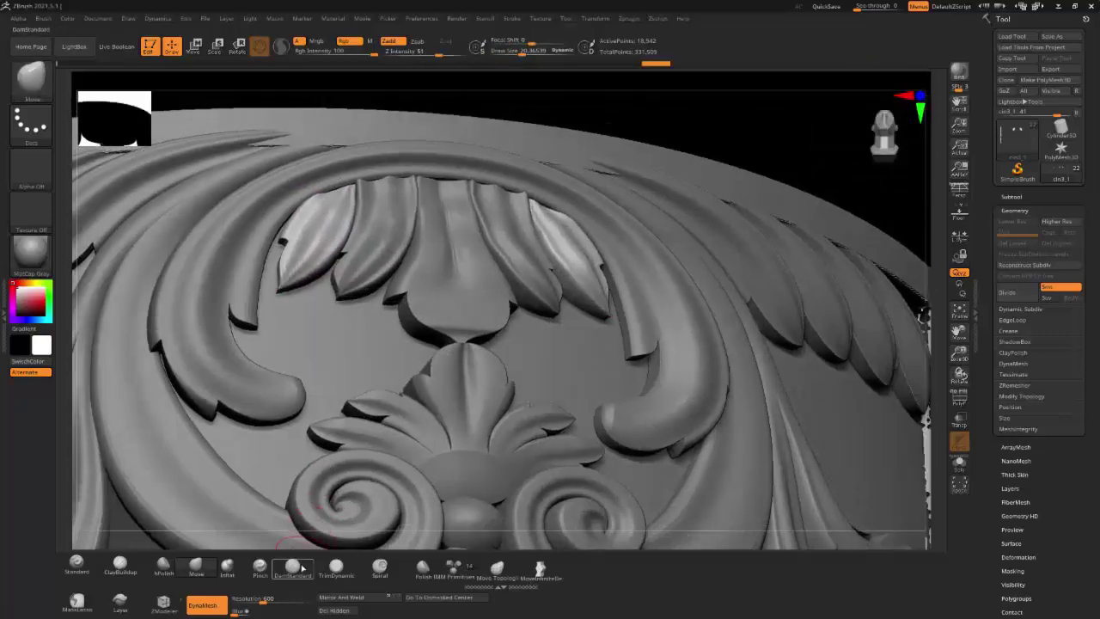
{"action": "key", "text": "b"}
{"action": "key", "text": "d"}
{"action": "key", "text": "s"}
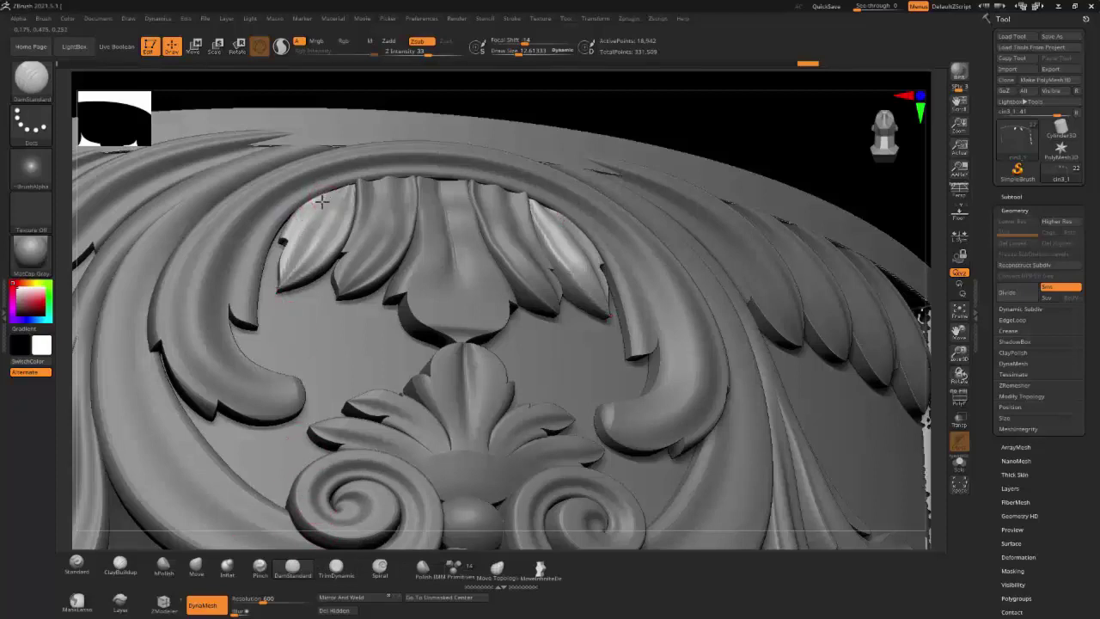
{"action": "left_click", "coordinate": [336, 568]}
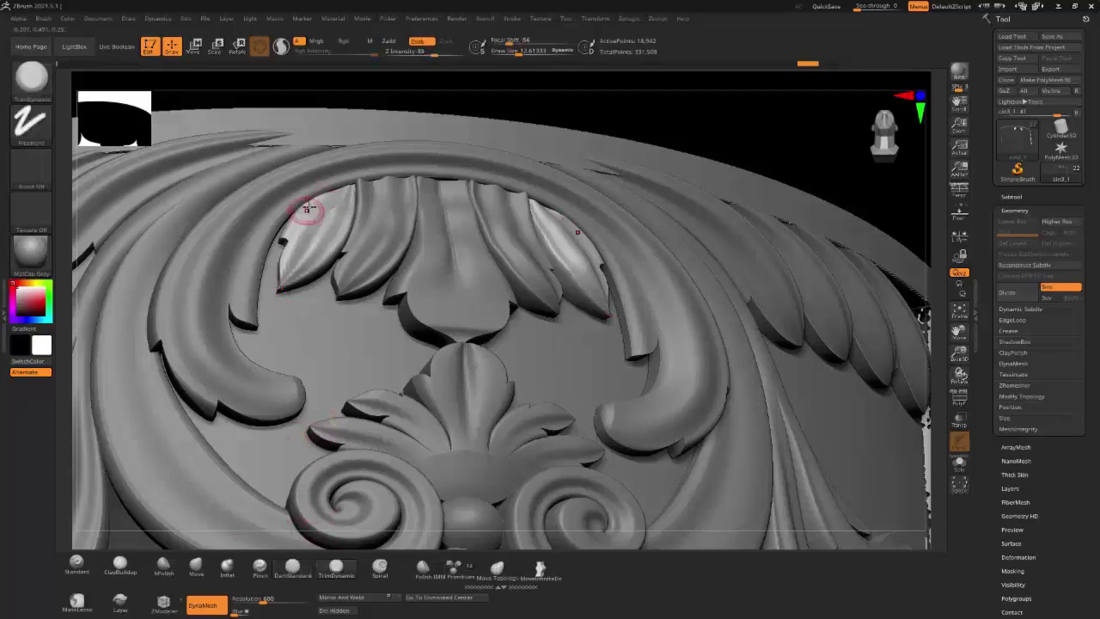
{"action": "left_click_drag", "start_coordinate": [307, 208], "coordinate": [322, 196]}
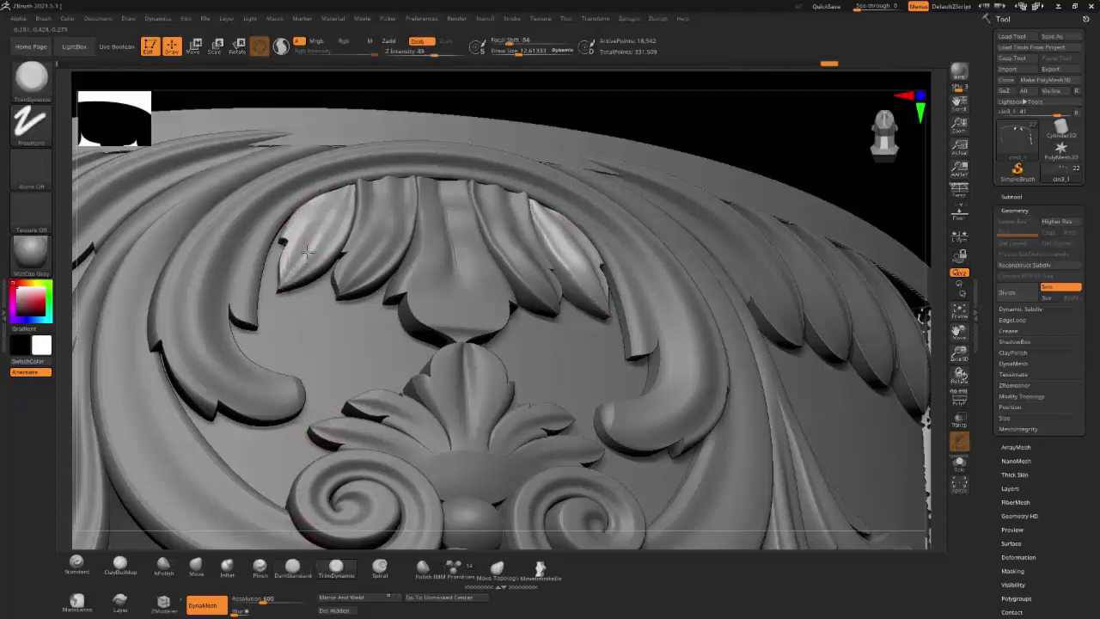
{"action": "key", "text": "ctrl+z"}
{"action": "key", "text": "ctrl+z"}
{"action": "key", "text": "ctrl+z"}
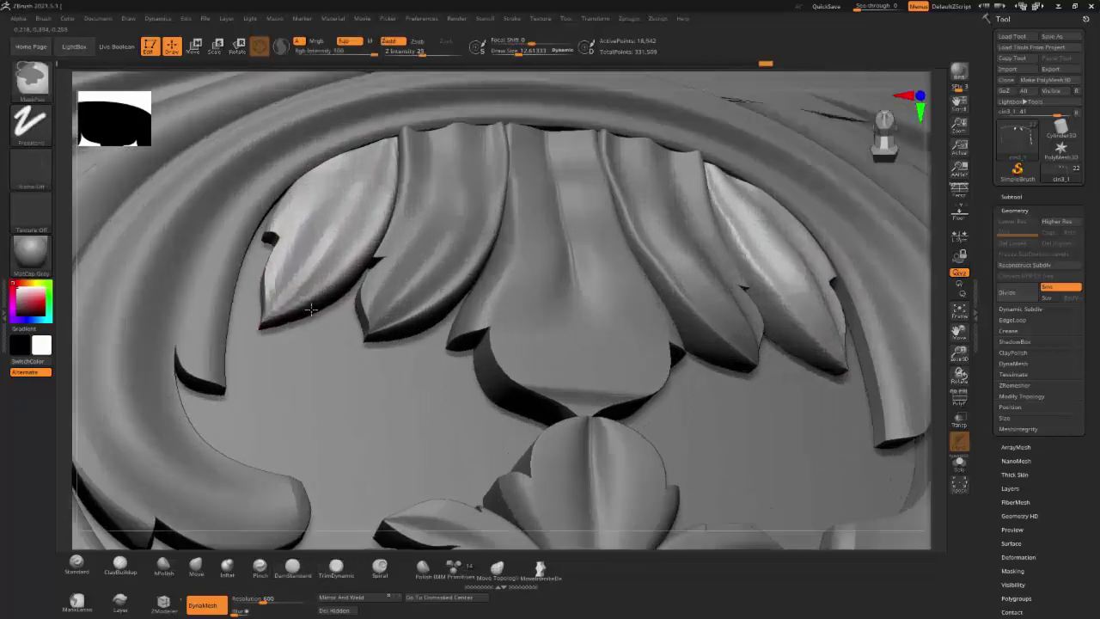
{"action": "key", "text": "ctrl+z"}
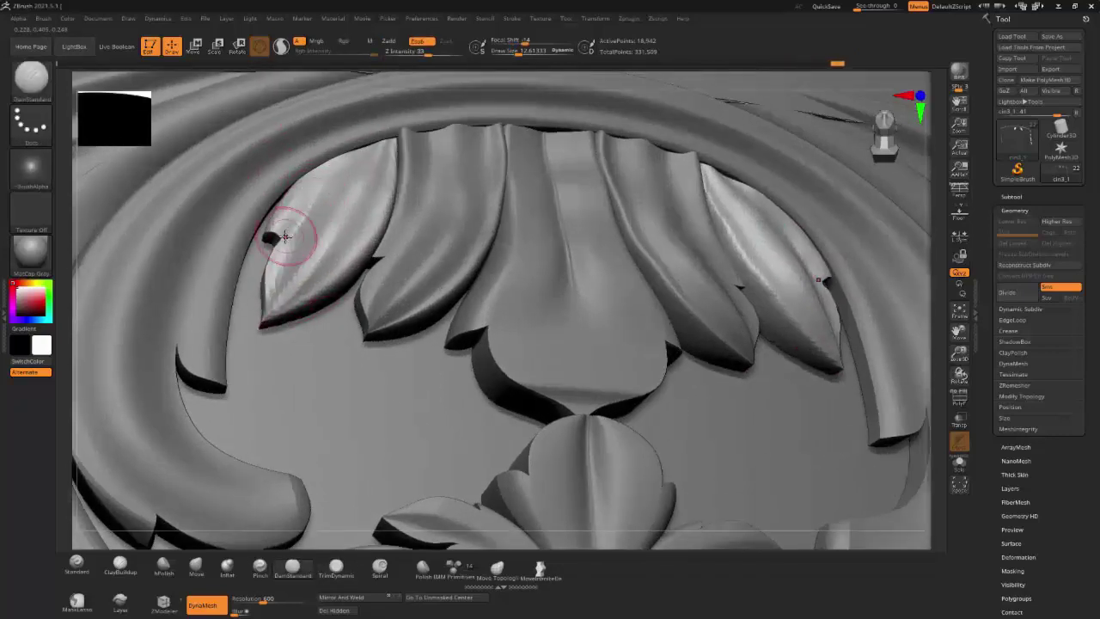
{"action": "left_click", "coordinate": [391, 41]}
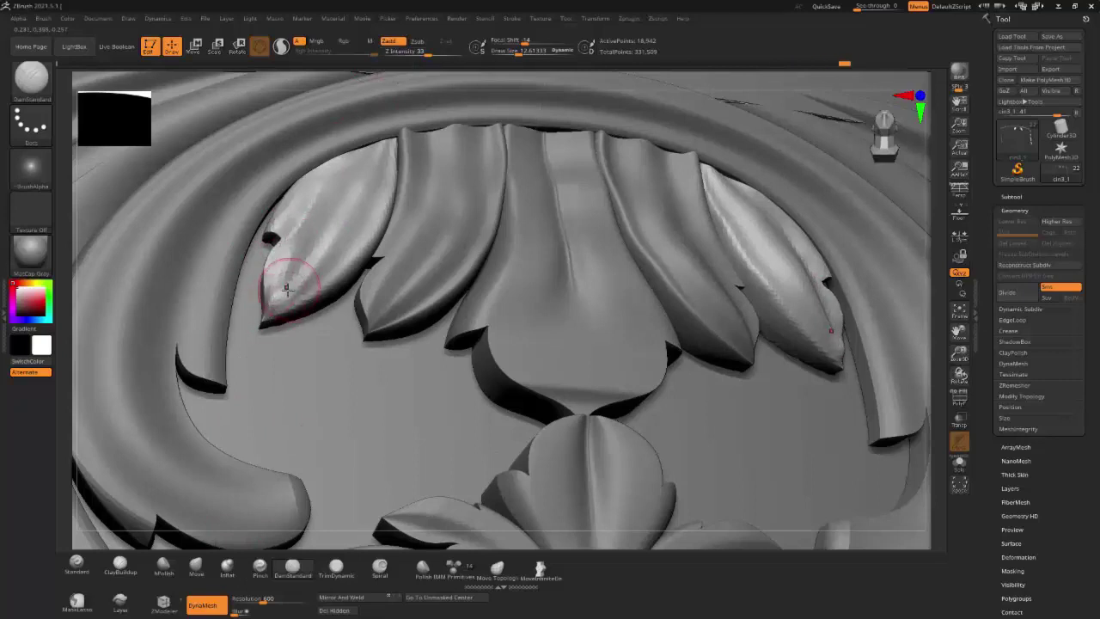
Step: Remesh the side leaves at higher resolution and carve a crease along the upper-left leaf
{"action": "left_click", "coordinate": [960, 398]}
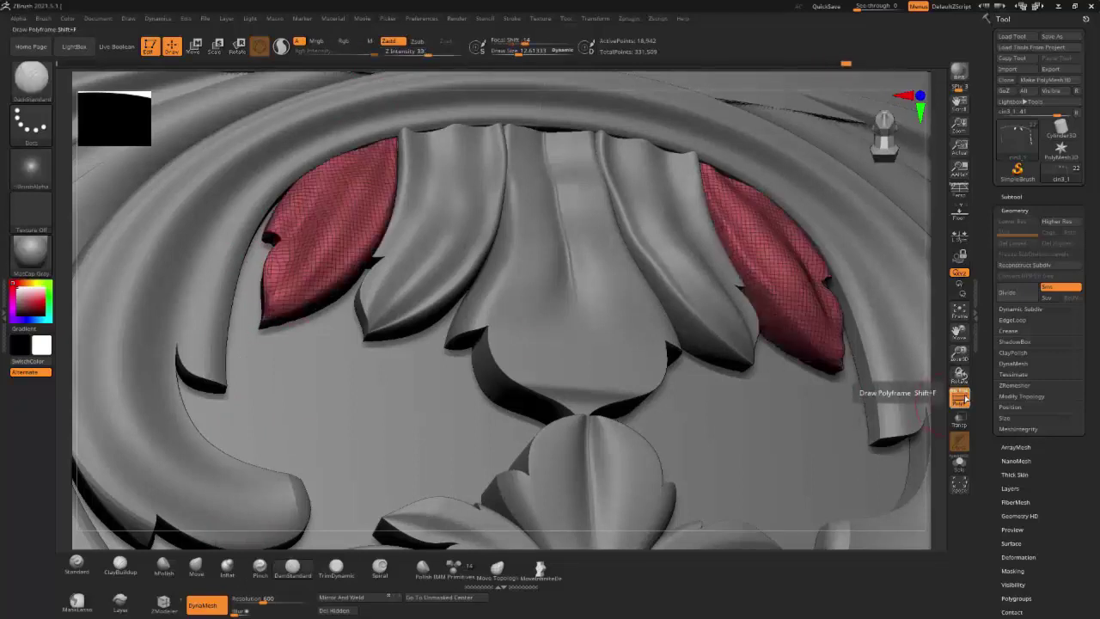
{"action": "left_click", "coordinate": [963, 399]}
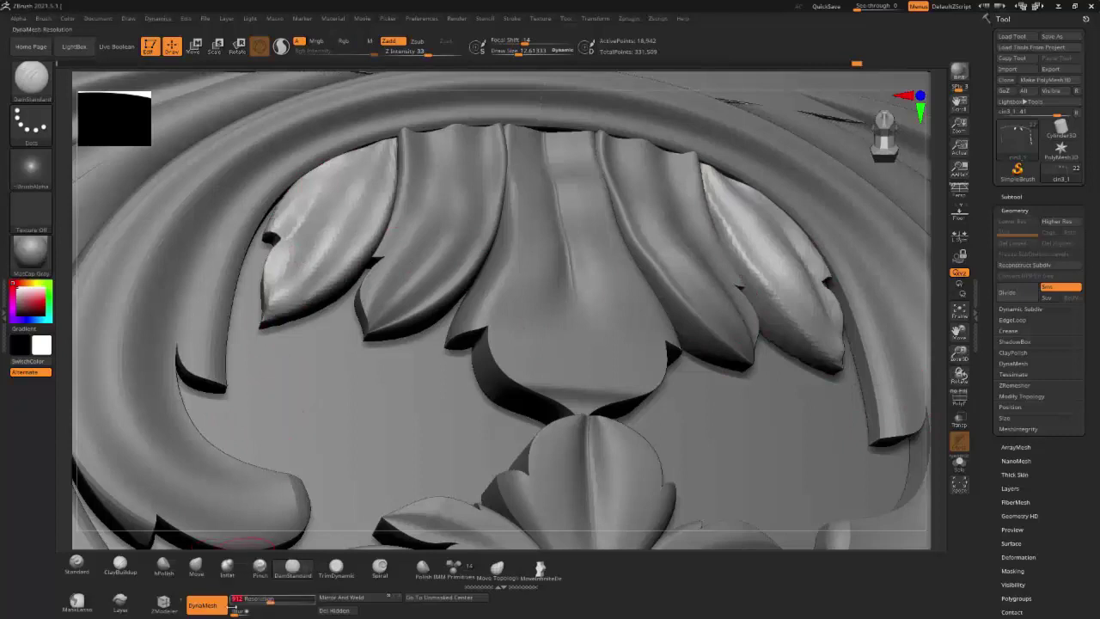
{"action": "left_click", "coordinate": [203, 605]}
{"action": "left_click", "coordinate": [204, 605]}
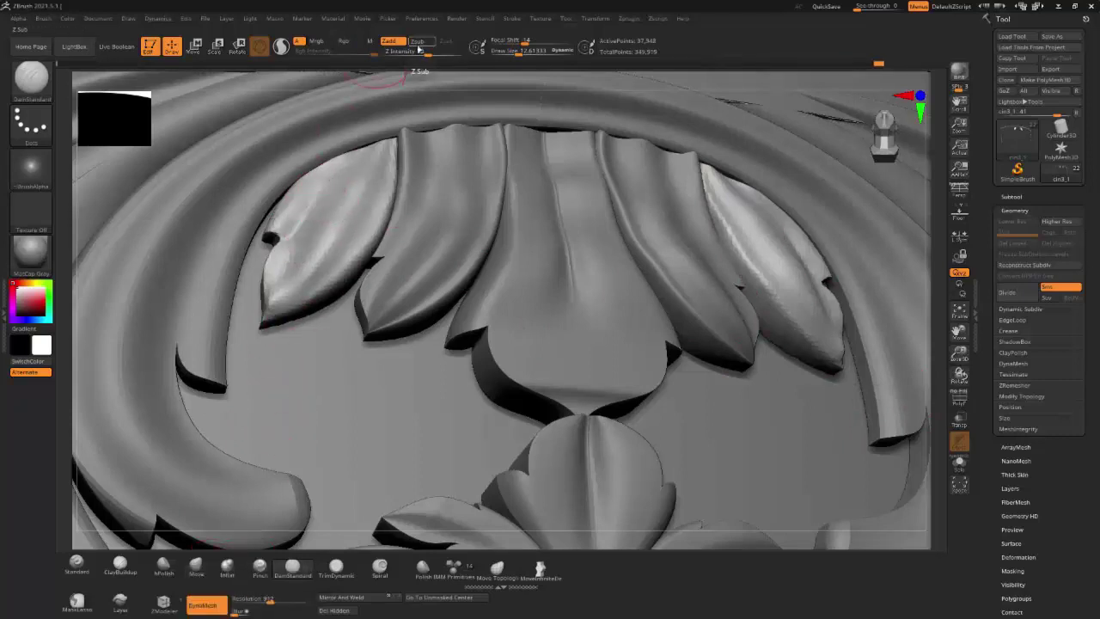
{"action": "left_click", "coordinate": [419, 47]}
{"action": "key", "text": "alt"}
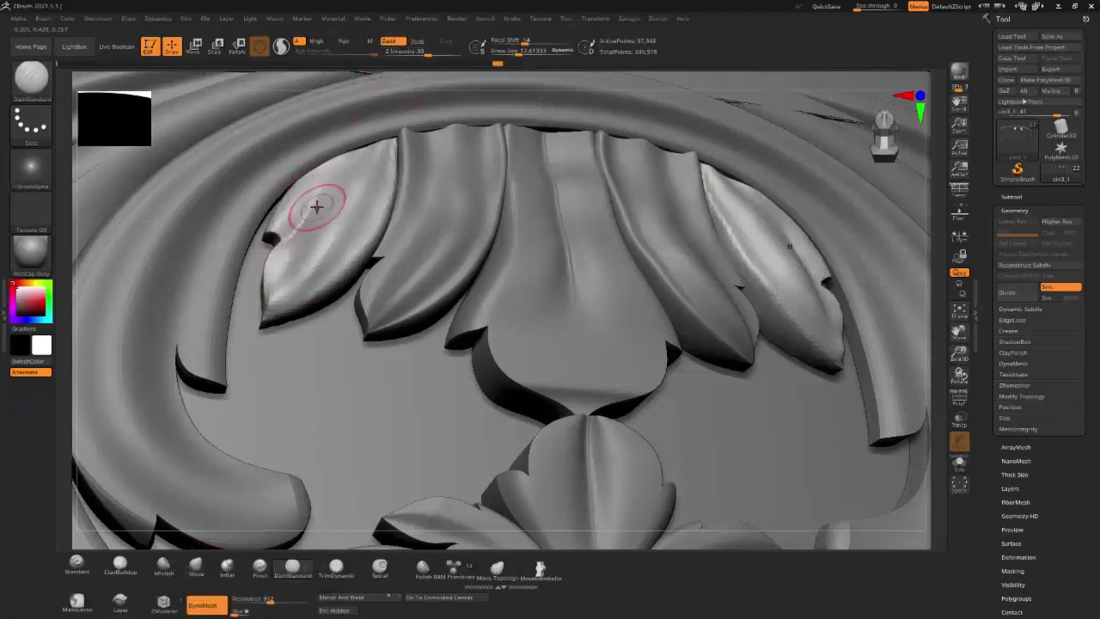
{"action": "left_click_drag", "start_coordinate": [308, 222], "coordinate": [290, 244]}
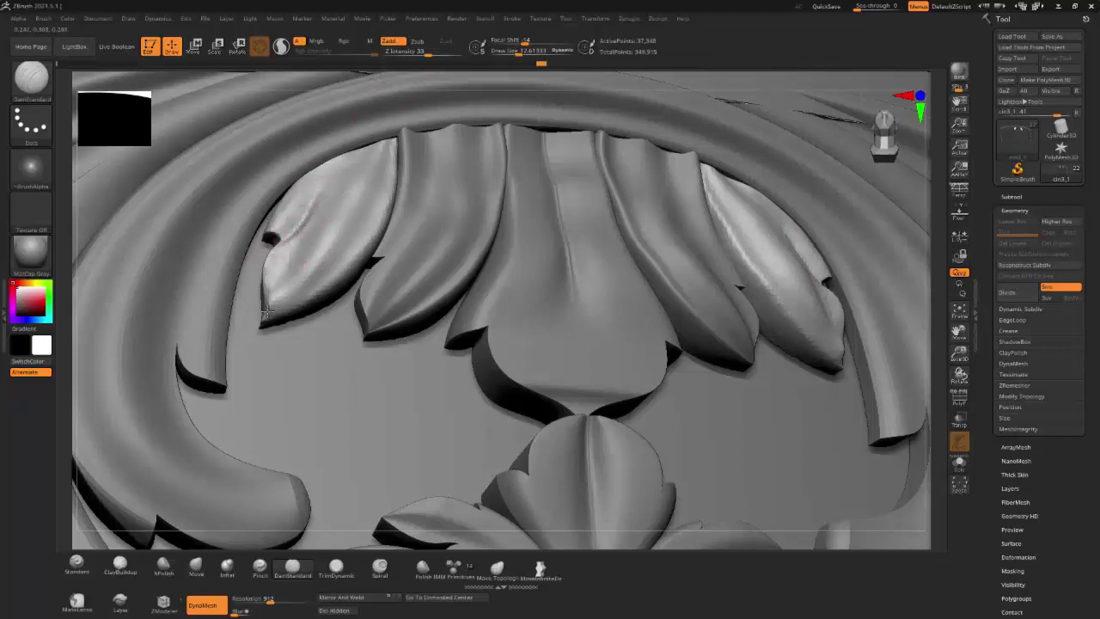
Step: Smooth out the notch on the leaf edge with Pinch and Smooth
{"action": "left_click", "coordinate": [260, 565]}
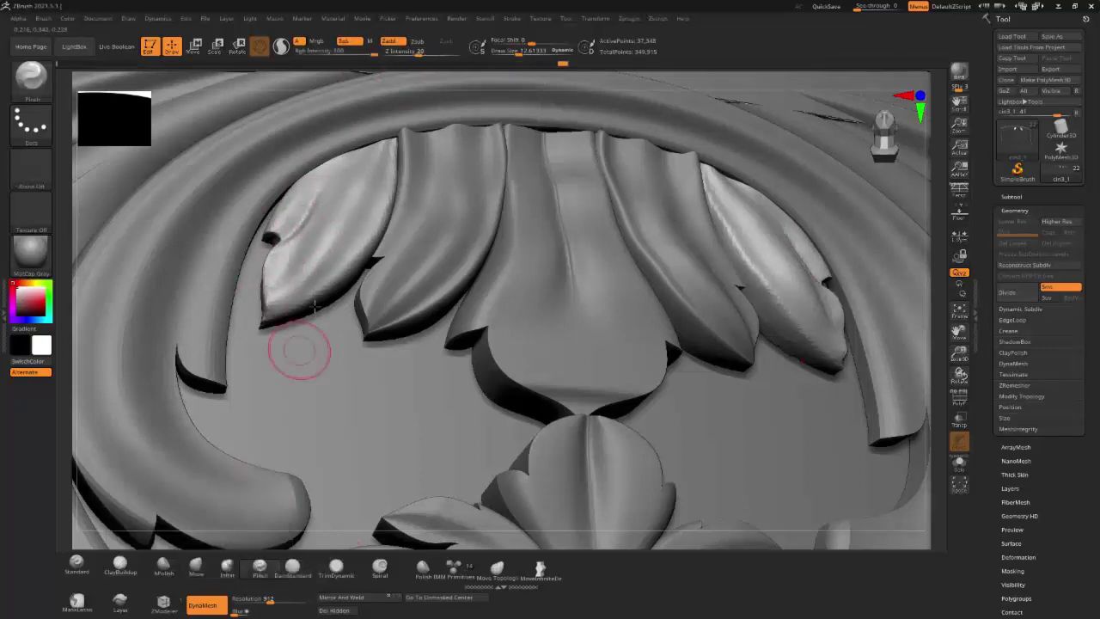
{"action": "mouse_move", "coordinate": [295, 228]}
{"action": "right_mouse_down"}
{"action": "mouse_move", "coordinate": [332, 258]}
{"action": "mouse_move", "coordinate": [276, 245]}
{"action": "right_mouse_up"}
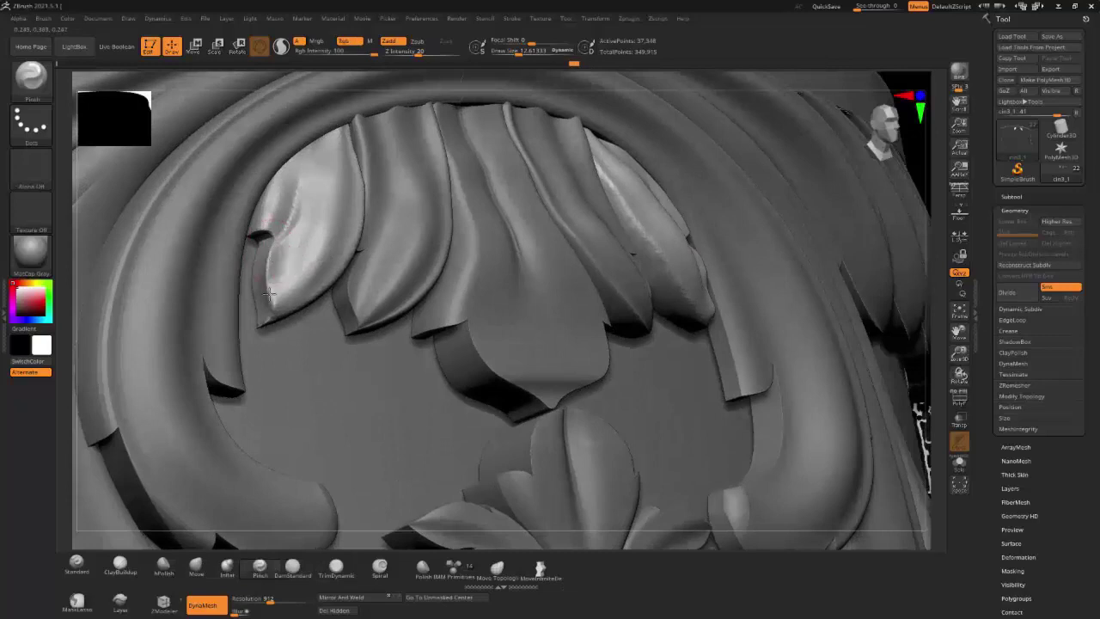
{"action": "right_click_drag", "start_coordinate": [297, 295], "coordinate": [306, 208]}
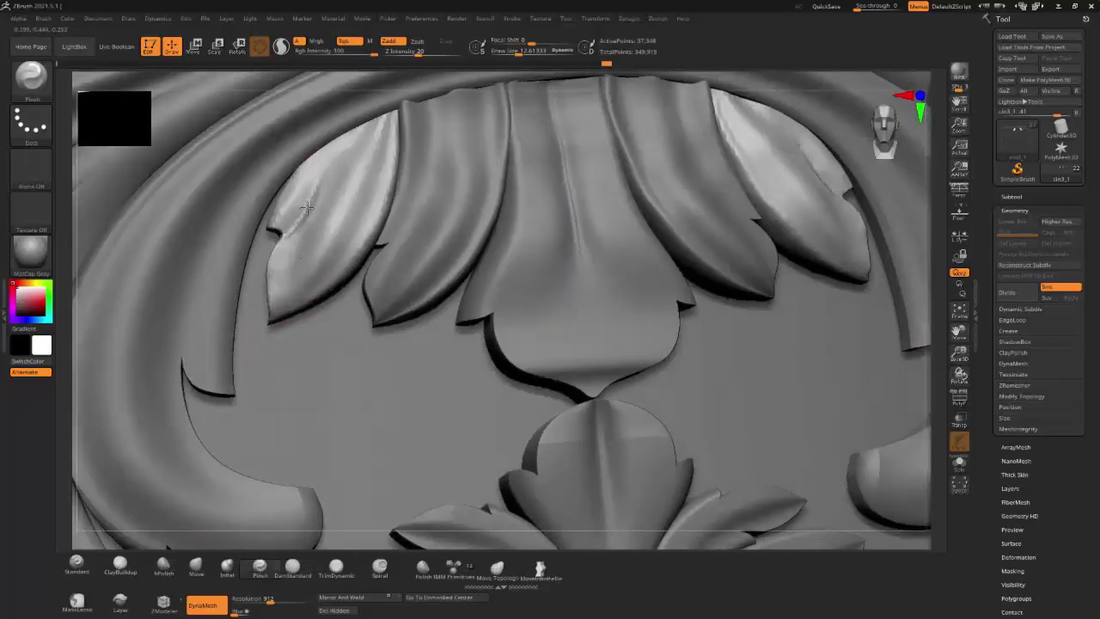
{"action": "left_click_drag", "start_coordinate": [293, 225], "coordinate": [315, 235], "text": "shift"}
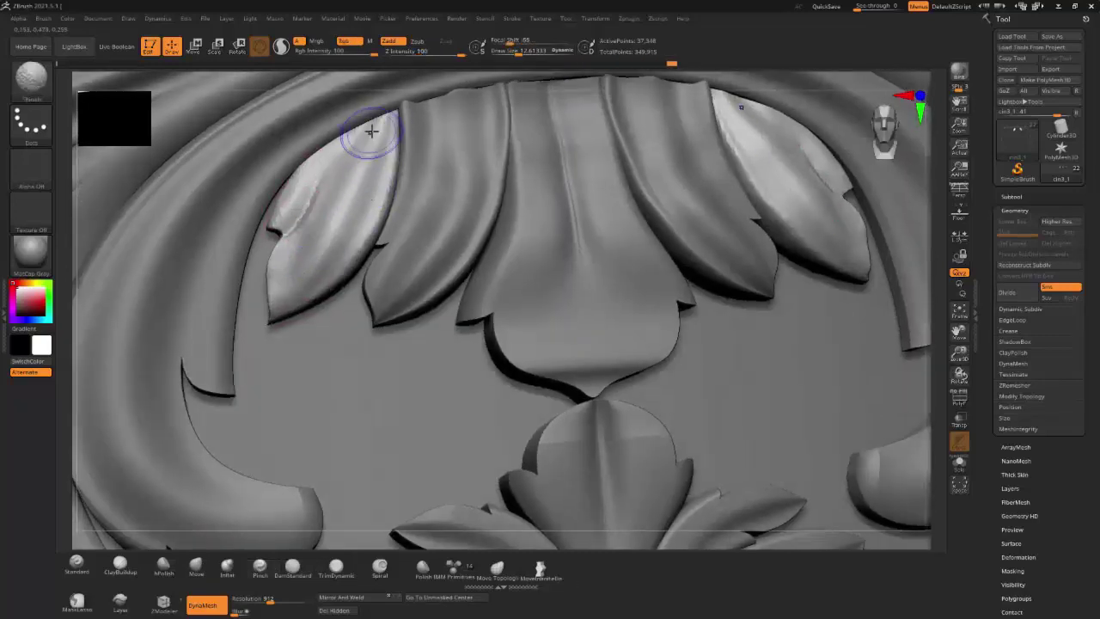
Step: Carve mirrored vein grooves down the left leaf with DamStandard and tidy them with TrimDynamic
{"action": "left_click", "coordinate": [292, 568]}
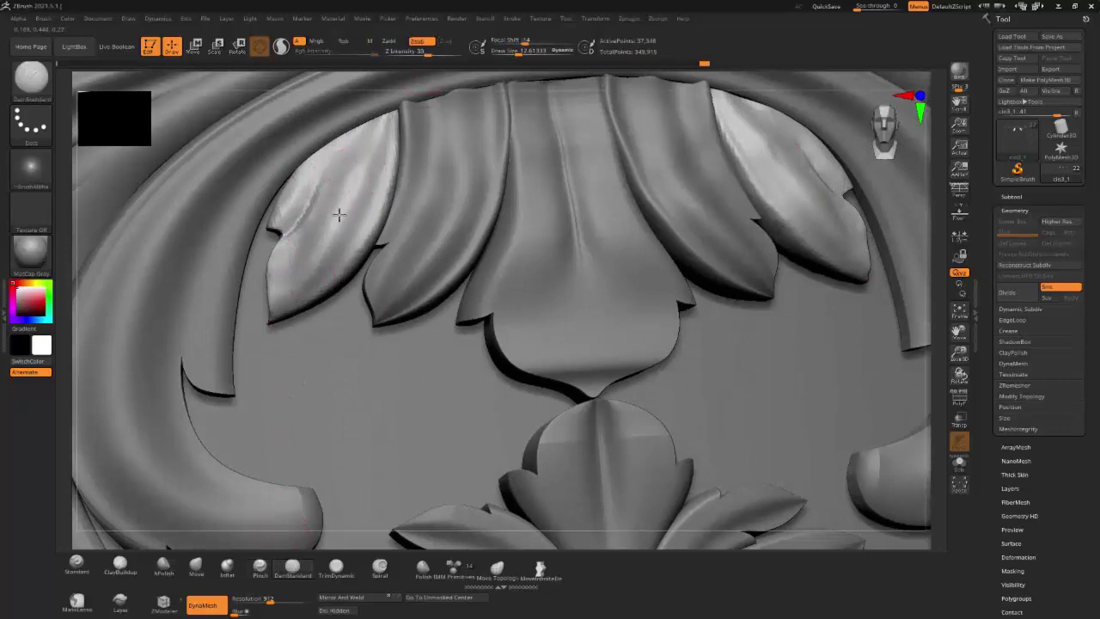
{"action": "left_click_drag", "start_coordinate": [352, 186], "coordinate": [298, 279]}
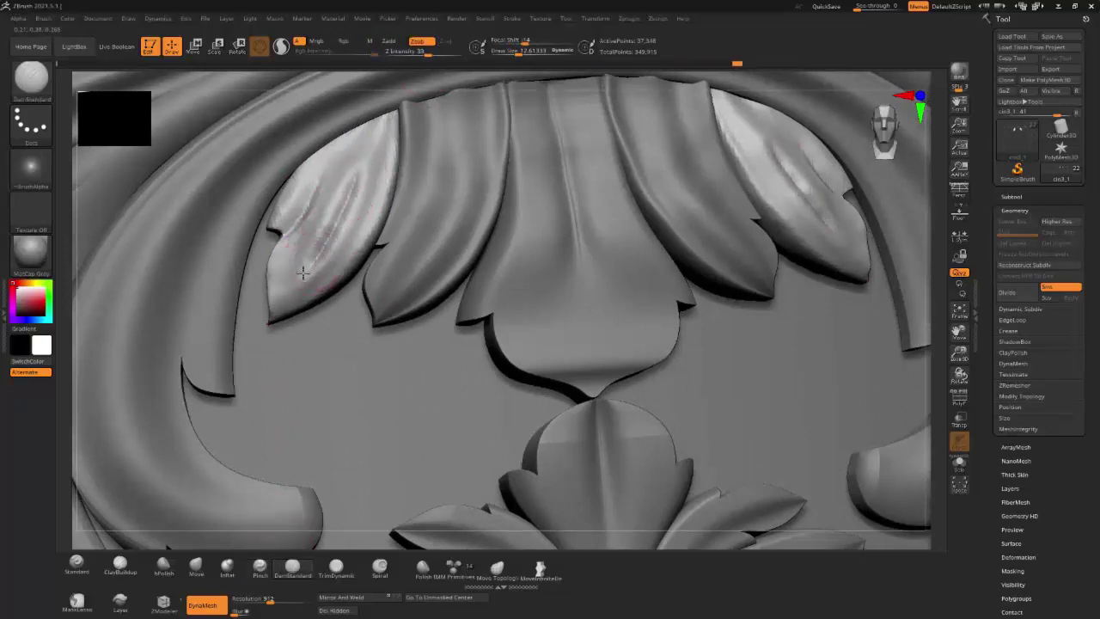
{"action": "left_click_drag", "start_coordinate": [355, 172], "coordinate": [299, 275]}
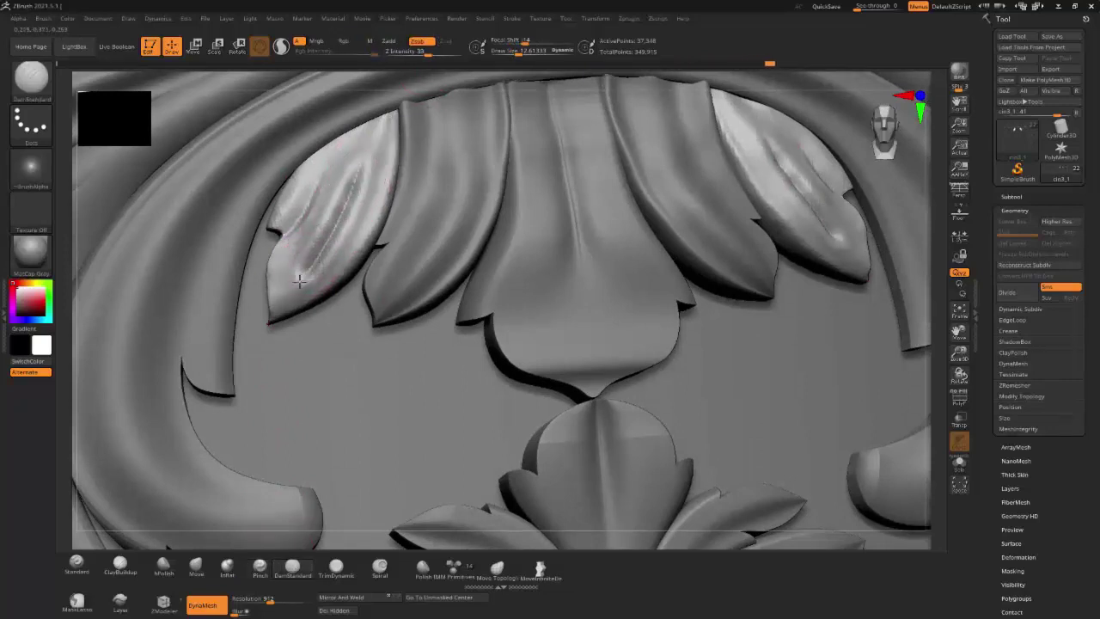
{"action": "left_click_drag", "start_coordinate": [361, 162], "coordinate": [349, 192]}
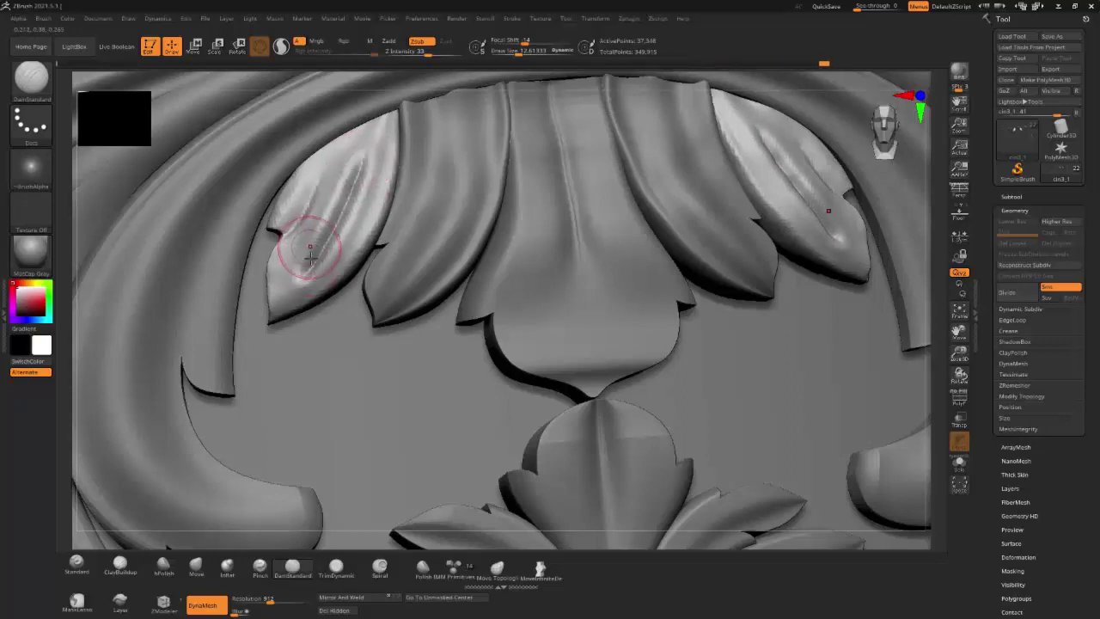
{"action": "left_click", "coordinate": [336, 566]}
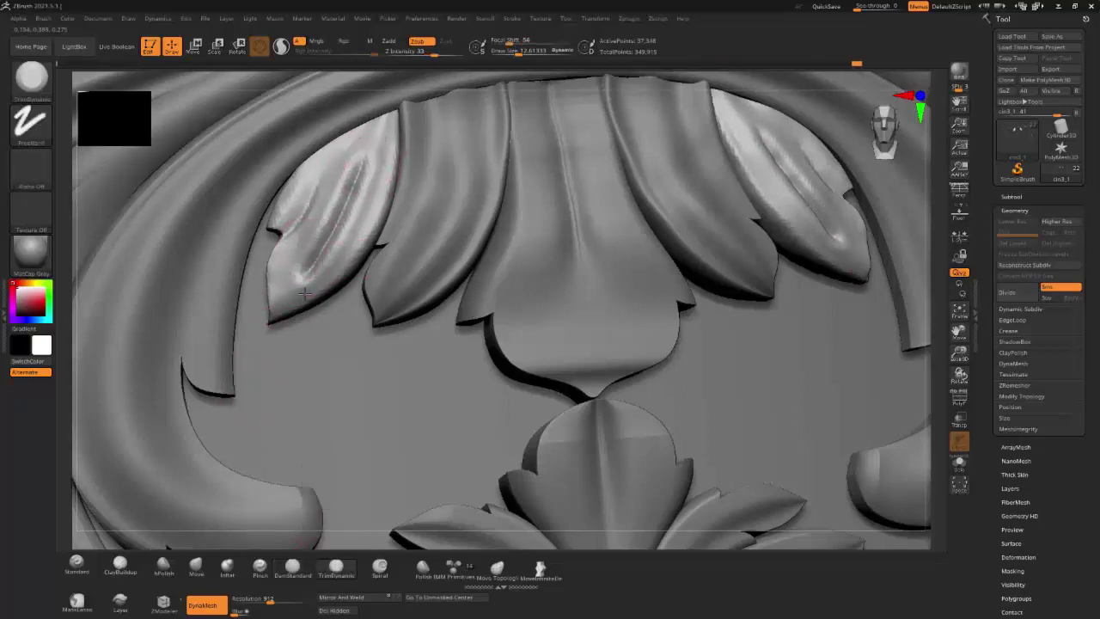
{"action": "left_click_drag", "start_coordinate": [366, 142], "coordinate": [347, 166]}
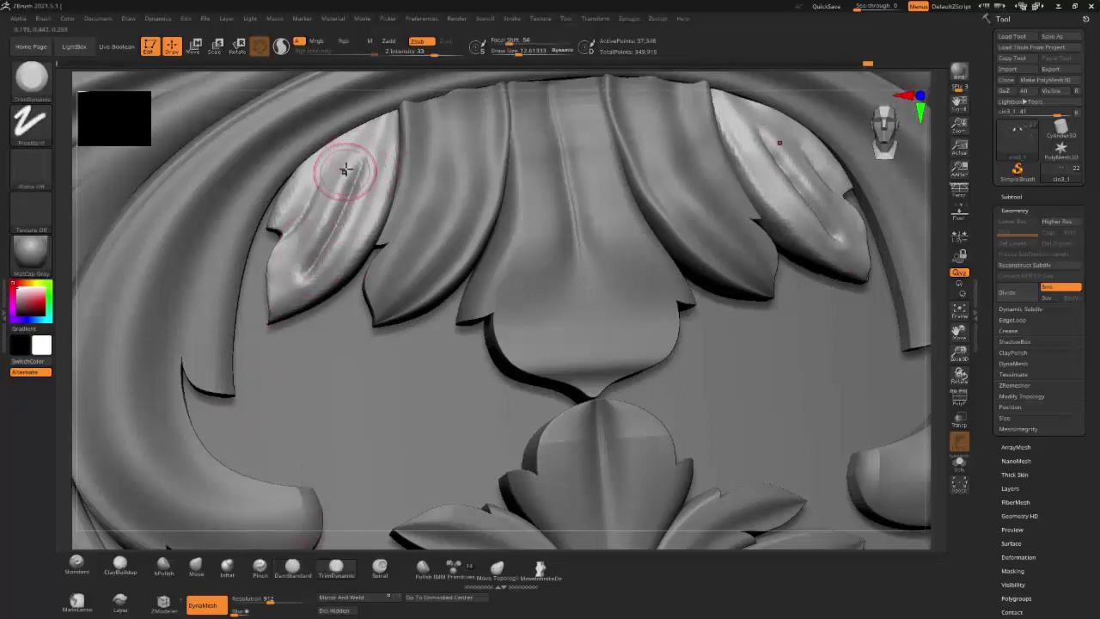
{"action": "left_click", "coordinate": [431, 216], "text": "alt"}
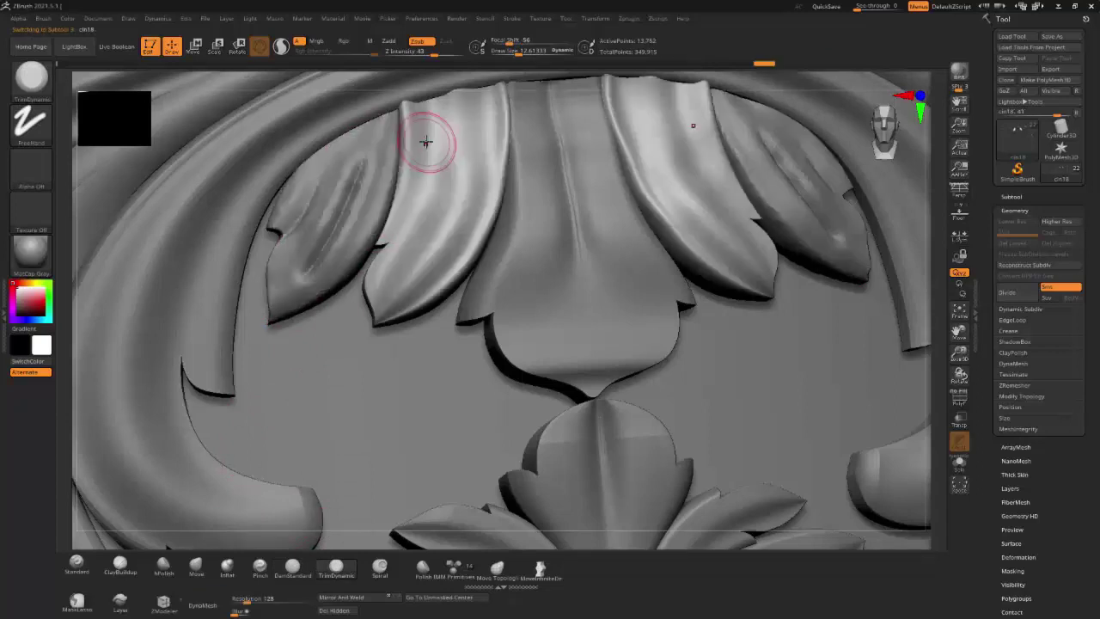
Step: Remesh the inner leaves at higher resolution and carve a crease down the inner leaf edge
{"action": "left_click", "coordinate": [236, 597]}
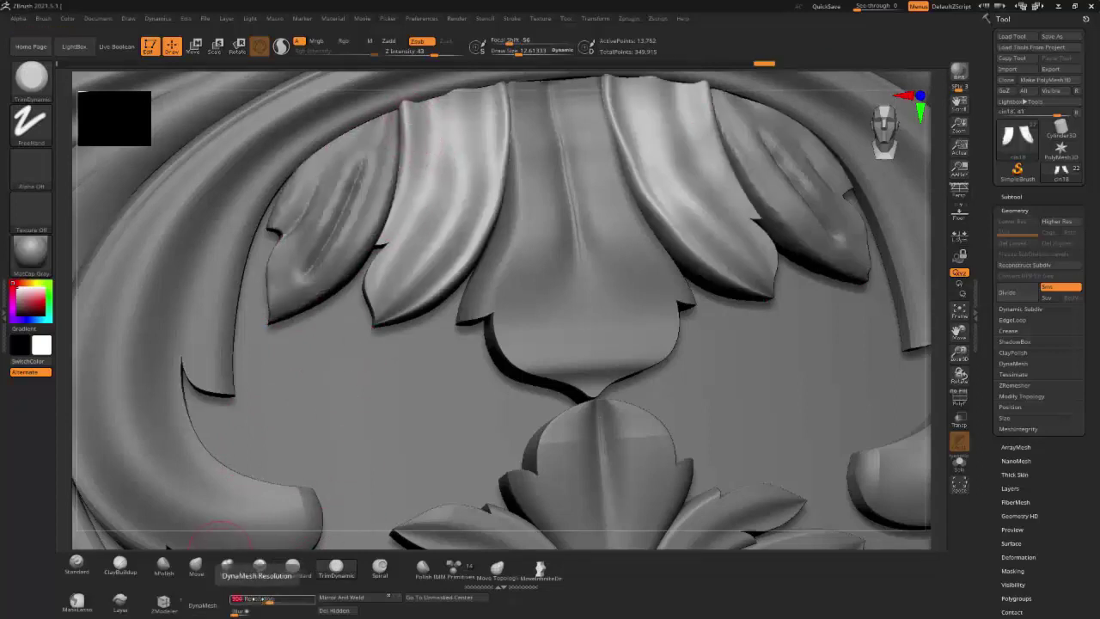
{"action": "left_click", "coordinate": [207, 605]}
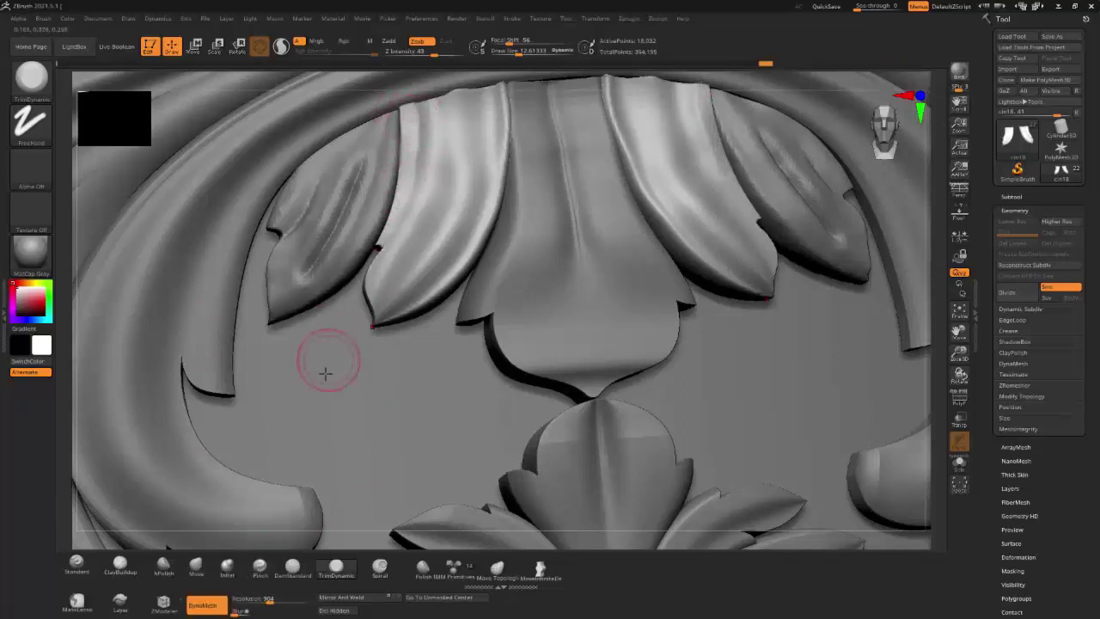
{"action": "left_click", "coordinate": [76, 565]}
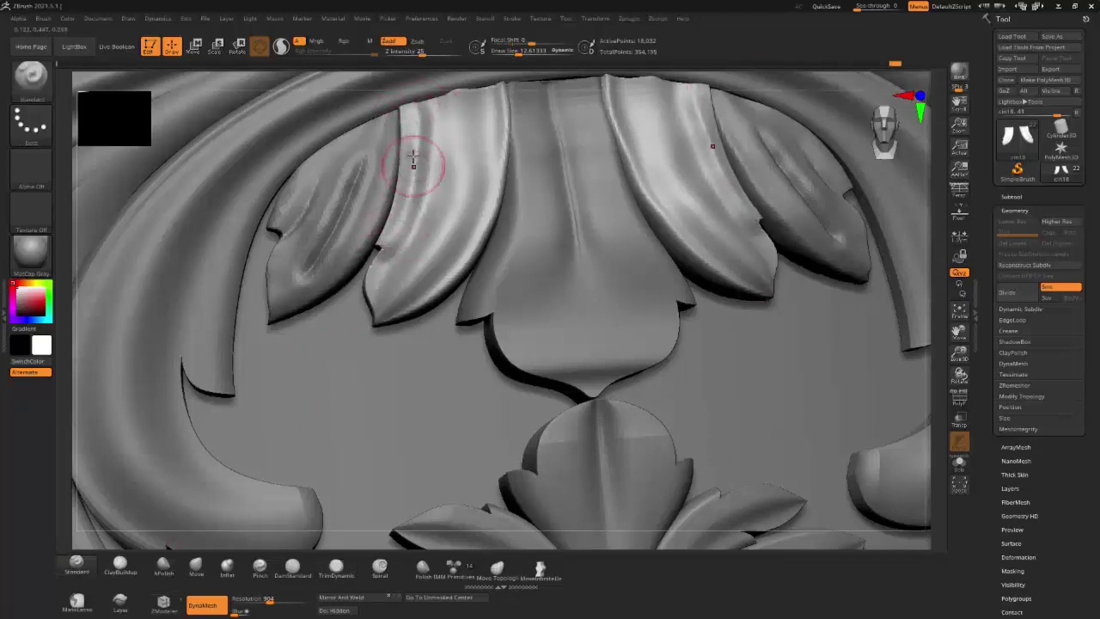
{"action": "left_click", "coordinate": [163, 568]}
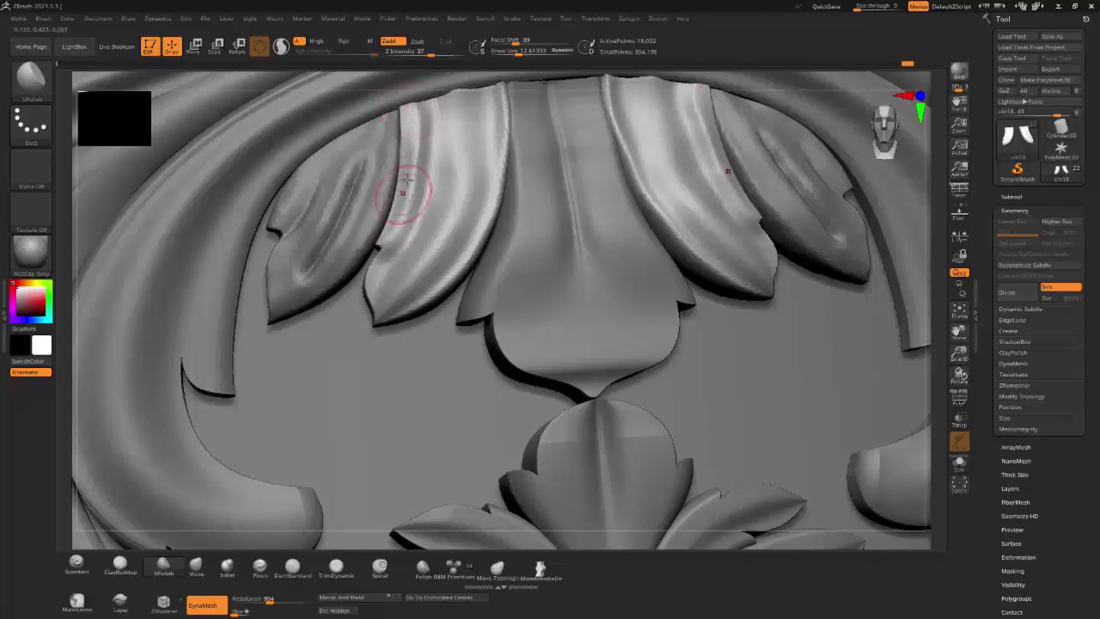
{"action": "left_click", "coordinate": [292, 571]}
{"action": "left_click_drag", "start_coordinate": [418, 105], "coordinate": [398, 236]}
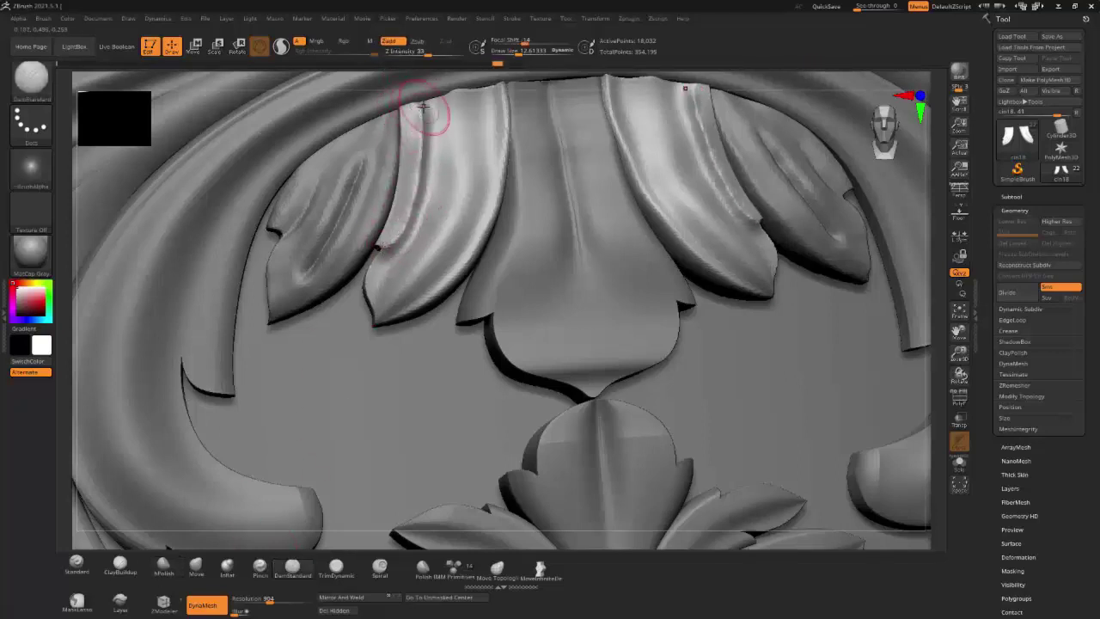
Step: Refine the inner leaf edge with Pinch and Smooth, then carve long fluted creases down the inner leaves
{"action": "left_click", "coordinate": [260, 567]}
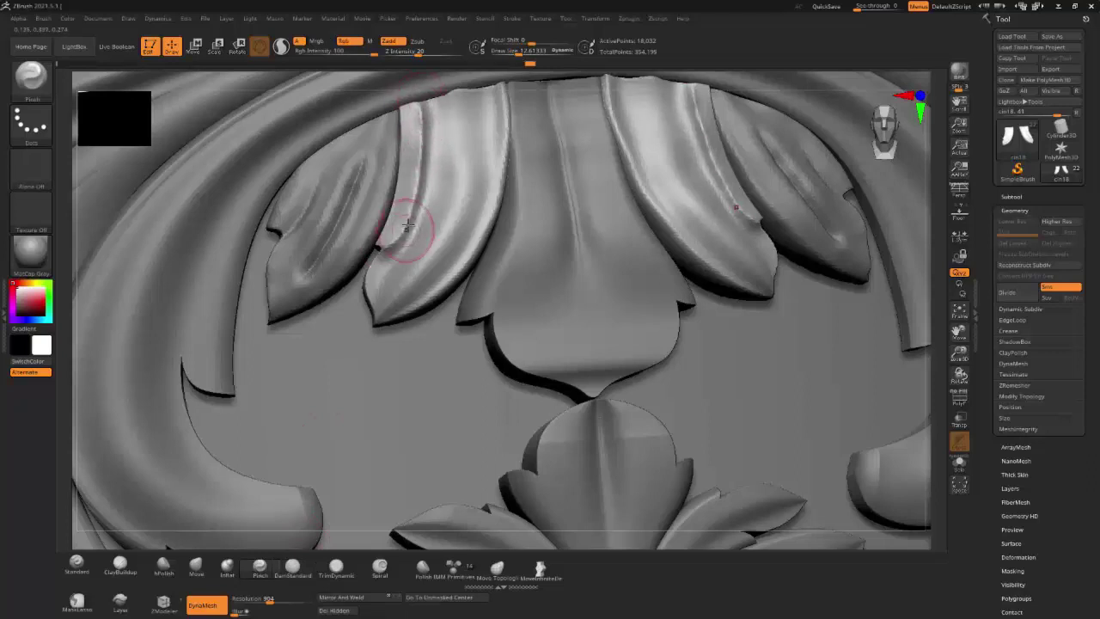
{"action": "key", "text": "shift"}
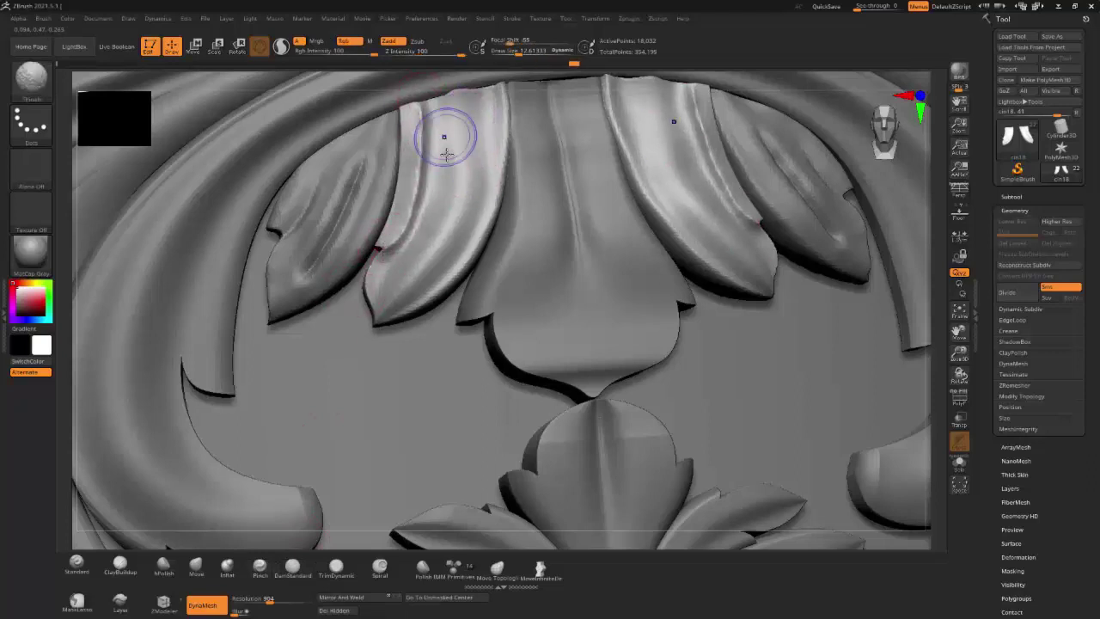
{"action": "mouse_move", "coordinate": [381, 275]}
{"action": "left_mouse_down"}
{"action": "mouse_move", "coordinate": [368, 314]}
{"action": "mouse_move", "coordinate": [381, 294]}
{"action": "mouse_move", "coordinate": [421, 284]}
{"action": "left_mouse_up"}
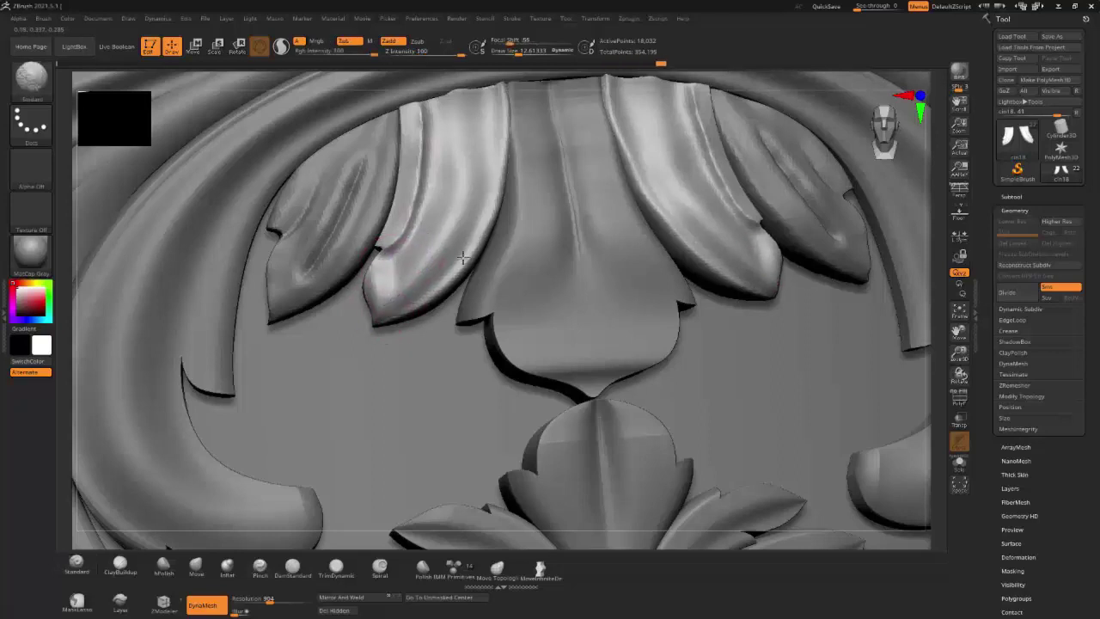
{"action": "left_click", "coordinate": [292, 567]}
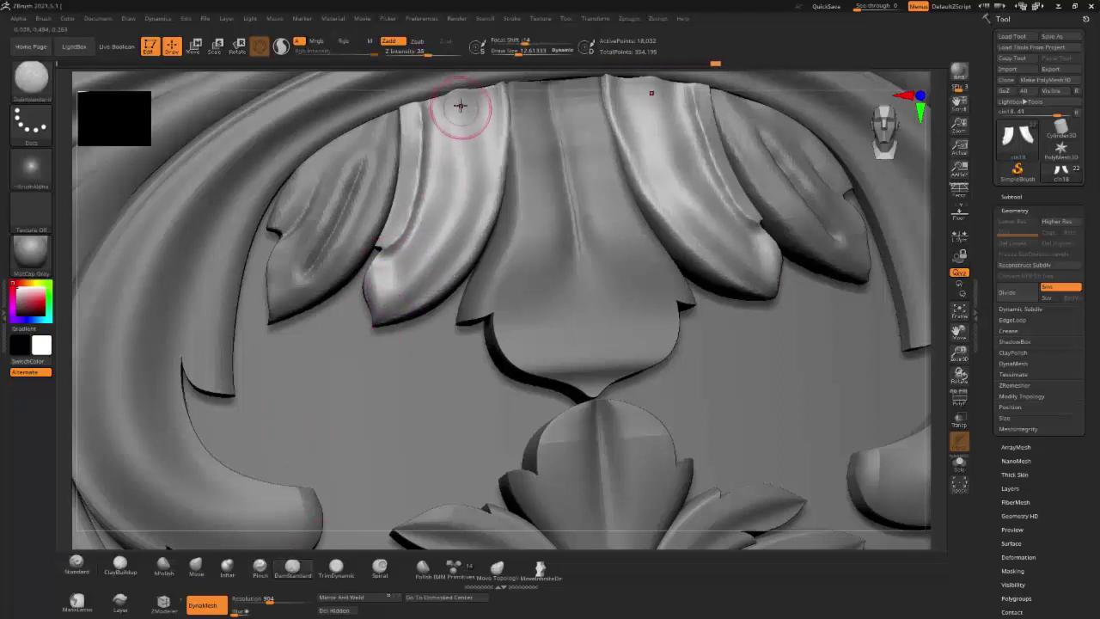
{"action": "mouse_move", "coordinate": [460, 100]}
{"action": "left_mouse_down", "text": "alt"}
{"action": "mouse_move", "coordinate": [459, 167]}
{"action": "mouse_move", "coordinate": [430, 252]}
{"action": "left_mouse_up", "text": "alt"}
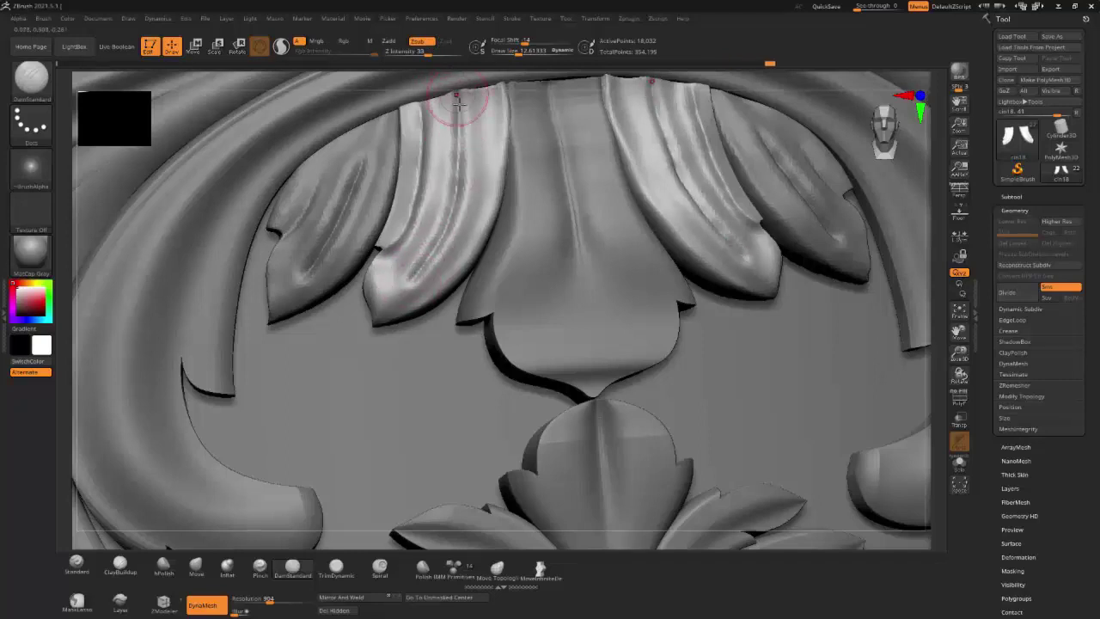
{"action": "mouse_move", "coordinate": [460, 127]}
{"action": "left_mouse_down", "text": "alt"}
{"action": "mouse_move", "coordinate": [443, 232]}
{"action": "mouse_move", "coordinate": [393, 270]}
{"action": "left_mouse_up", "text": "alt"}
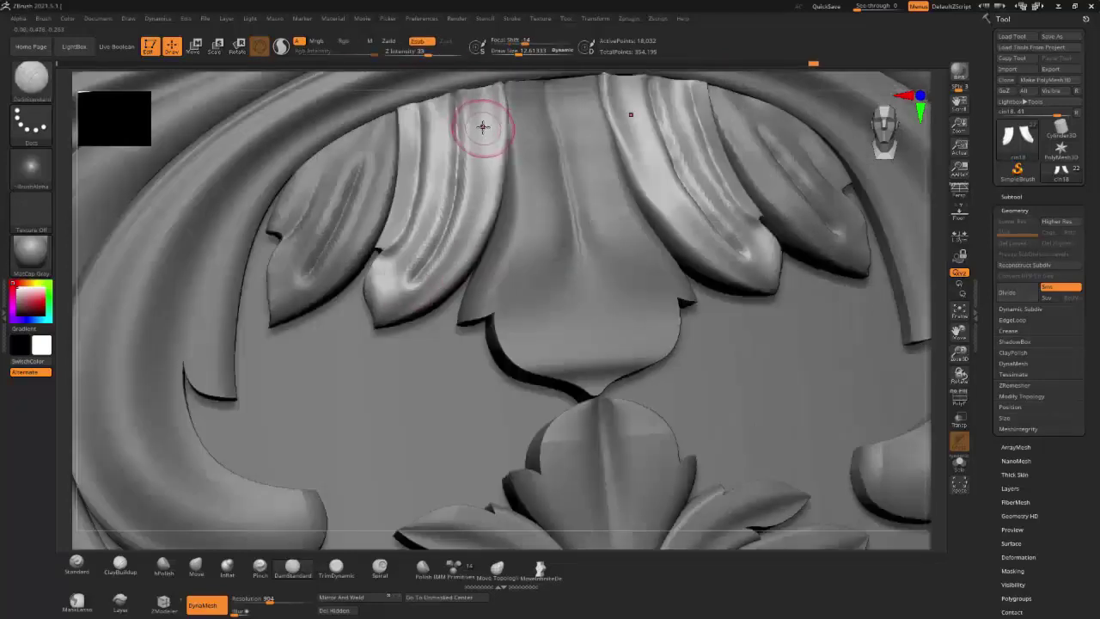
{"action": "left_click_drag", "start_coordinate": [483, 128], "coordinate": [462, 223], "text": "shift"}
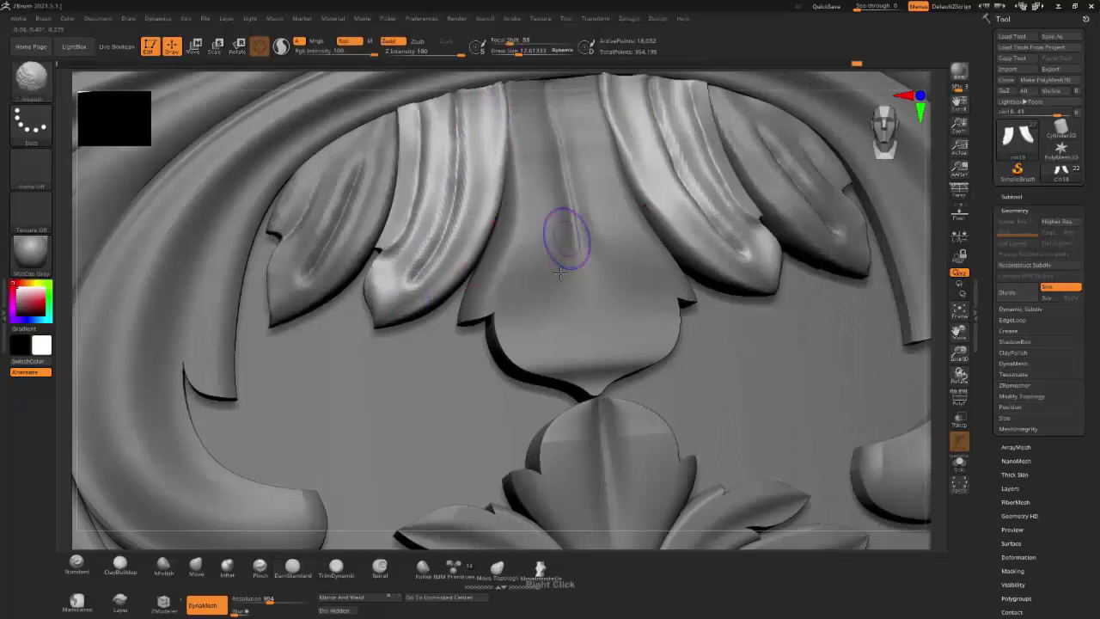
{"action": "right_click_drag", "start_coordinate": [565, 233], "coordinate": [593, 287]}
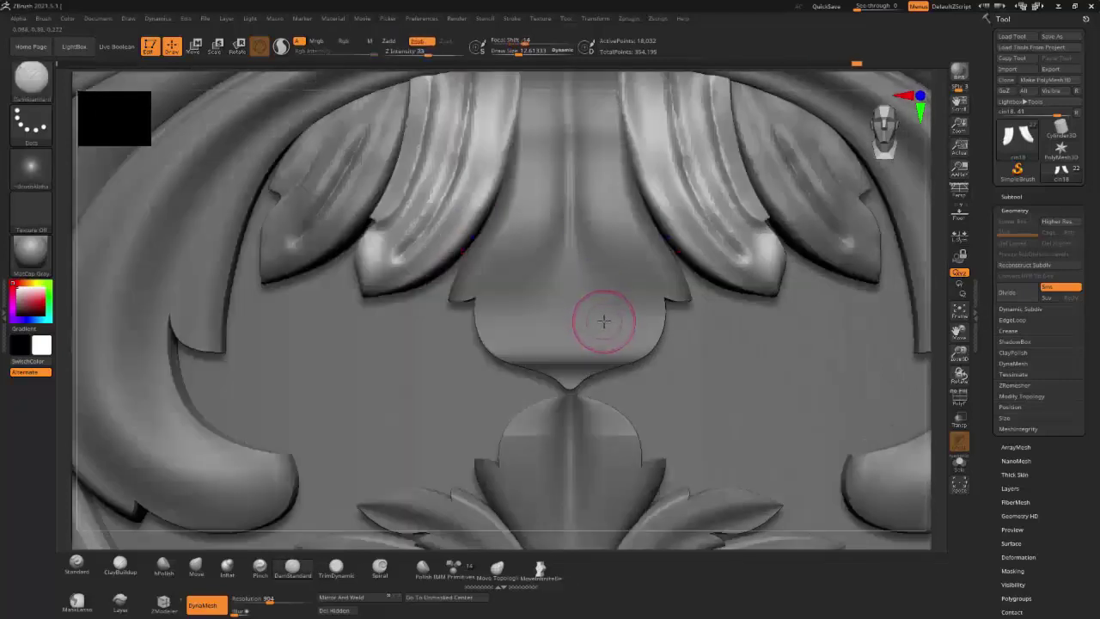
{"action": "left_click", "coordinate": [568, 372], "text": "alt"}
Step: Fill out the central nose with Standard and carve a crease down its centre
{"action": "left_click", "coordinate": [76, 564]}
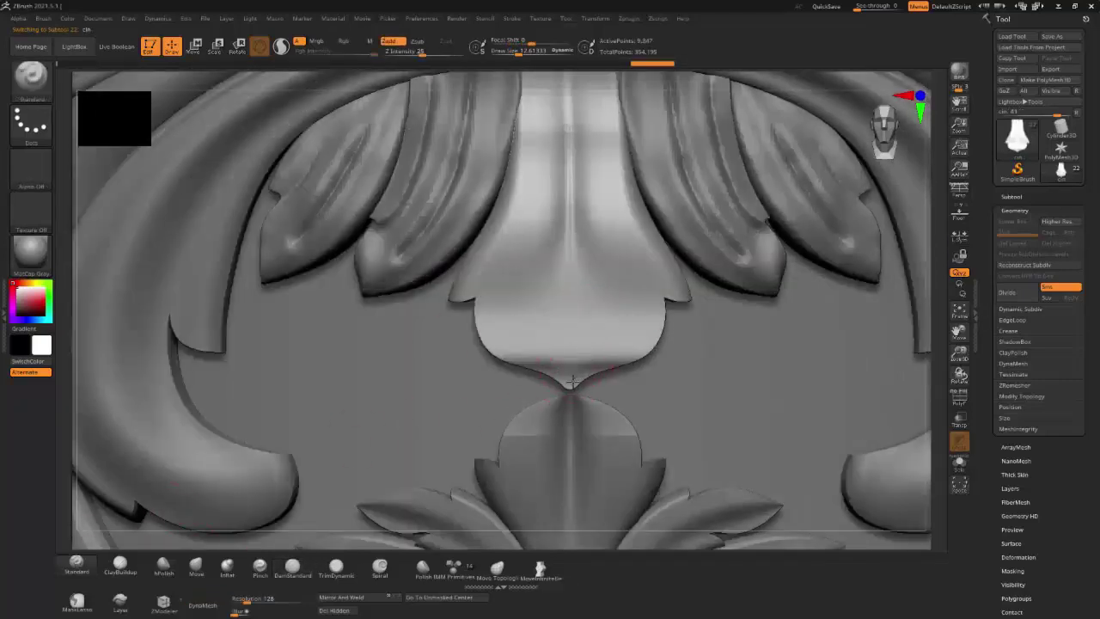
{"action": "mouse_move", "coordinate": [572, 381]}
{"action": "left_mouse_down"}
{"action": "mouse_move", "coordinate": [564, 369]}
{"action": "mouse_move", "coordinate": [602, 365]}
{"action": "mouse_move", "coordinate": [653, 318]}
{"action": "left_mouse_up"}
{"action": "mouse_move", "coordinate": [516, 339]}
{"action": "left_mouse_down"}
{"action": "mouse_move", "coordinate": [584, 373]}
{"action": "mouse_move", "coordinate": [645, 315]}
{"action": "mouse_move", "coordinate": [572, 378]}
{"action": "left_mouse_up"}
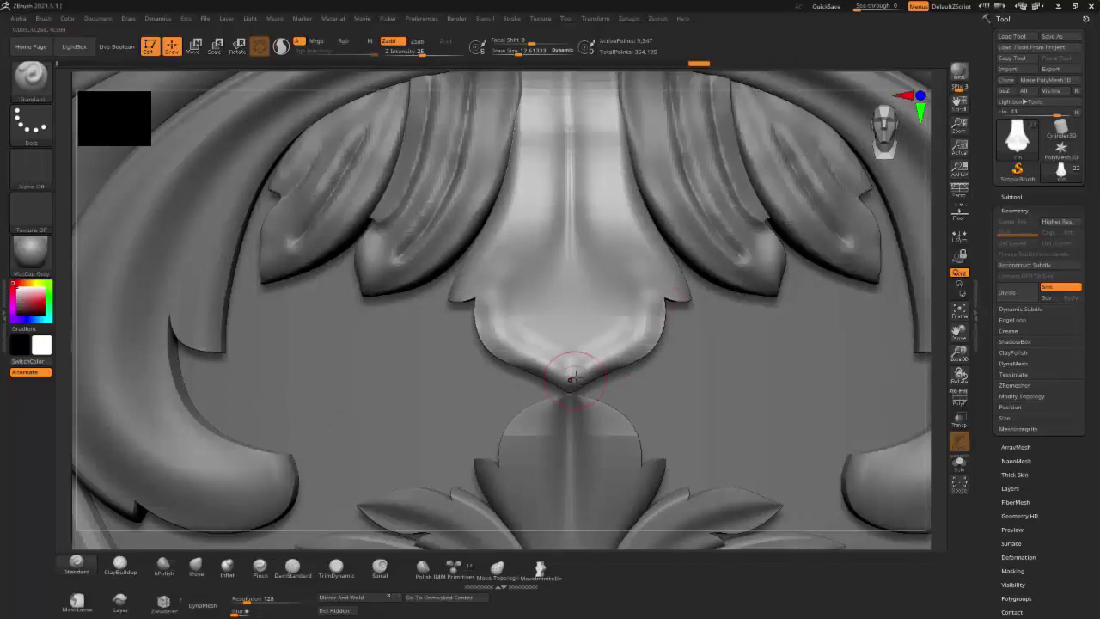
{"action": "left_click", "coordinate": [292, 568]}
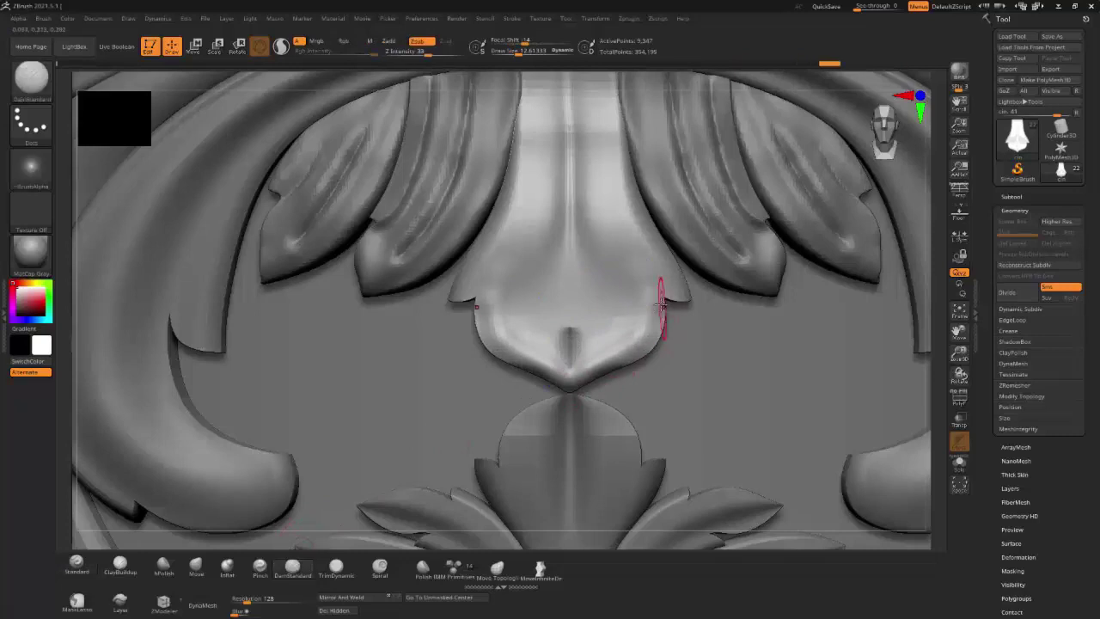
{"action": "mouse_move", "coordinate": [573, 312]}
{"action": "right_mouse_down"}
{"action": "mouse_move", "coordinate": [582, 335]}
{"action": "mouse_move", "coordinate": [564, 324]}
{"action": "right_mouse_up"}
{"action": "mouse_move", "coordinate": [571, 299]}
{"action": "left_mouse_down"}
{"action": "mouse_move", "coordinate": [572, 333]}
{"action": "mouse_move", "coordinate": [573, 202]}
{"action": "left_mouse_up"}
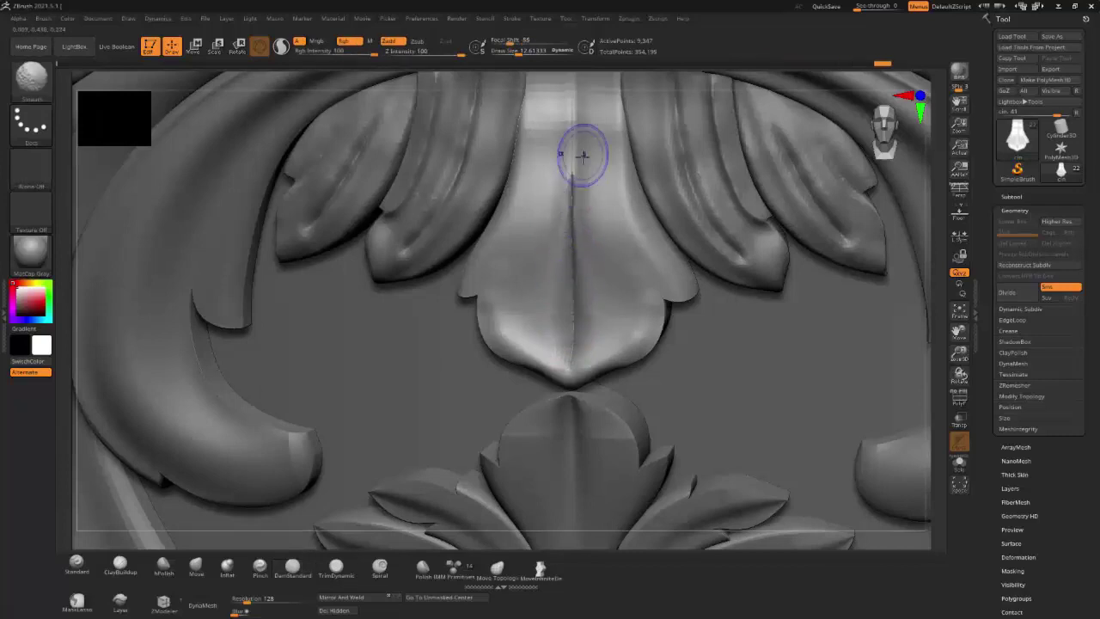
{"action": "right_click_drag", "start_coordinate": [573, 201], "coordinate": [579, 200]}
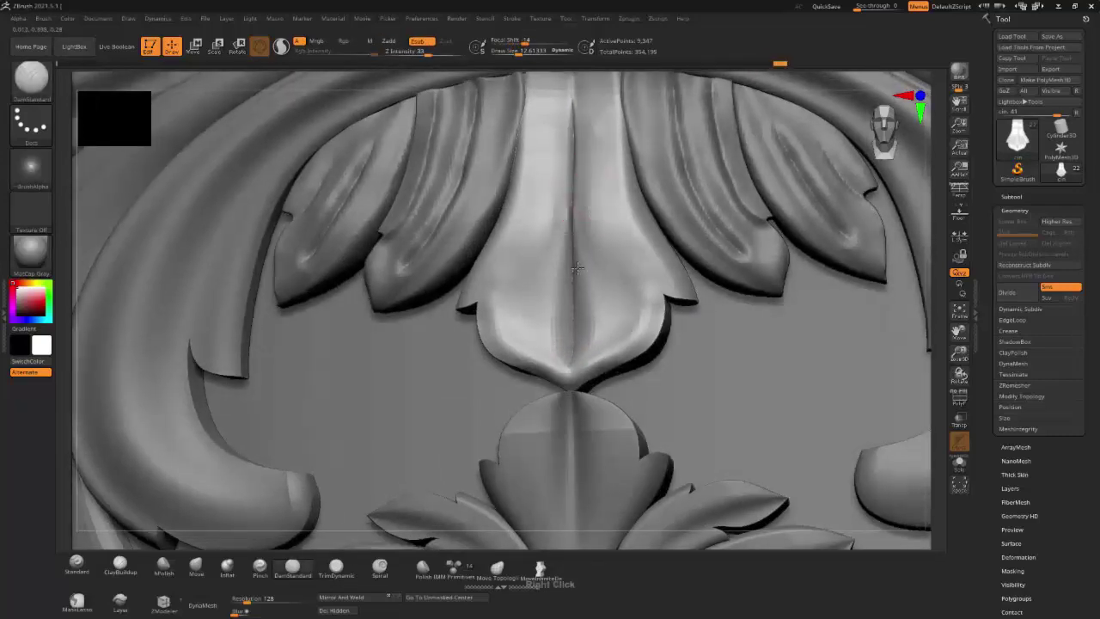
{"action": "right_click_drag", "start_coordinate": [582, 180], "coordinate": [562, 184]}
Step: Raise the DynaMesh resolution, remesh the panel, and smooth the central leaf
{"action": "left_click", "coordinate": [274, 600]}
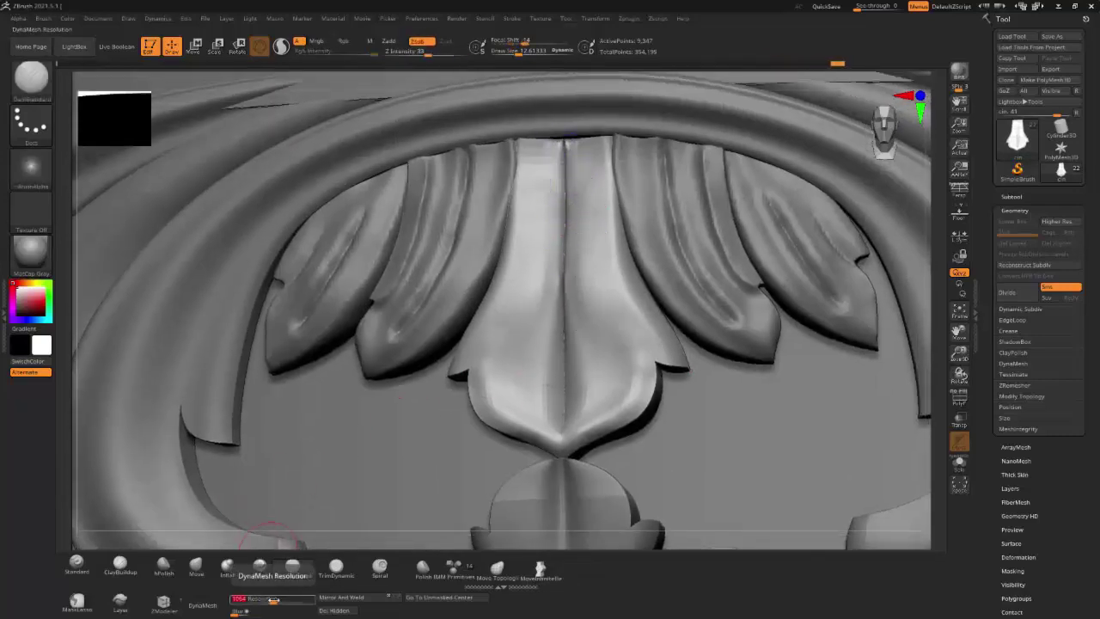
{"action": "left_click", "coordinate": [209, 604]}
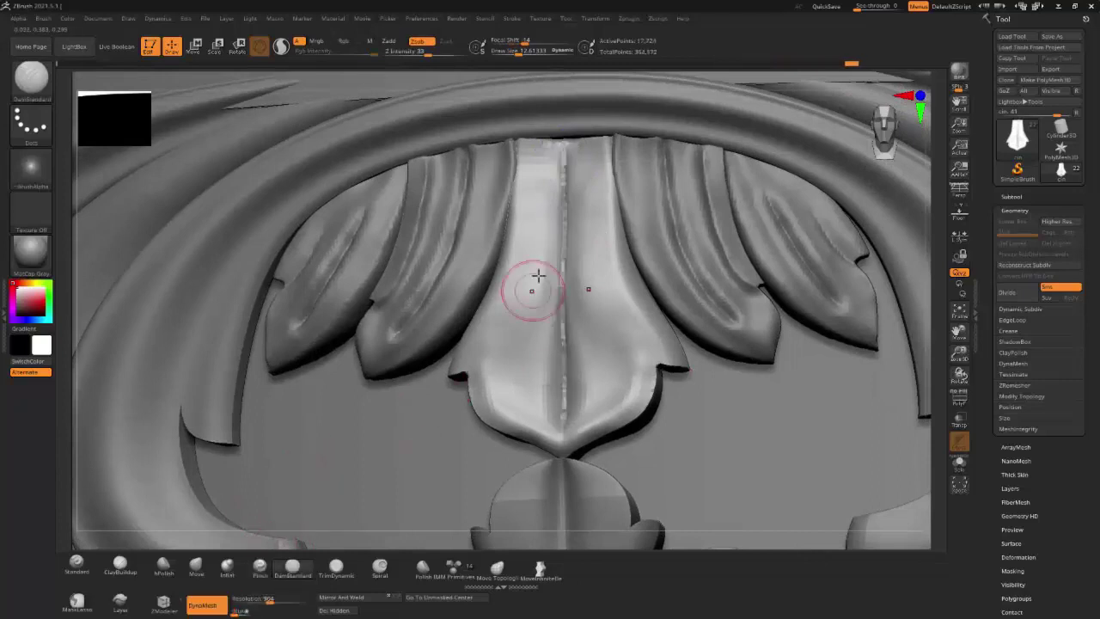
{"action": "mouse_move", "coordinate": [535, 277]}
{"action": "left_mouse_down", "text": "shift"}
{"action": "mouse_move", "coordinate": [558, 177]}
{"action": "mouse_move", "coordinate": [561, 414]}
{"action": "left_mouse_up", "text": "shift"}
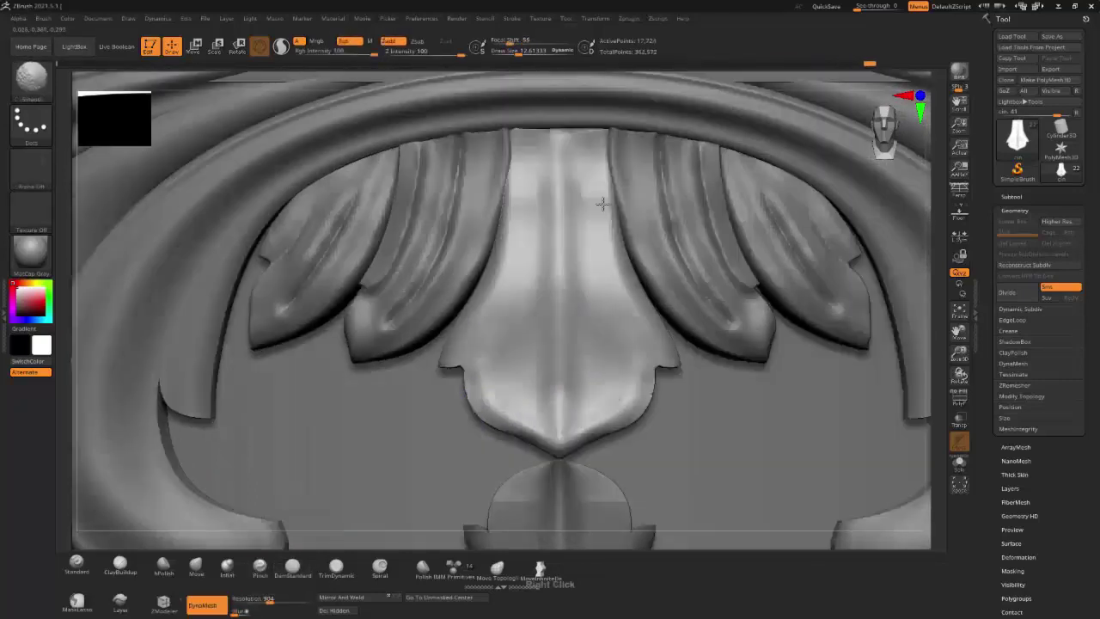
{"action": "right_click_drag", "start_coordinate": [597, 209], "coordinate": [595, 187]}
Step: Carve DamStandard grooves down both sides of the central leaf and along its lower tip
{"action": "left_click", "coordinate": [293, 568]}
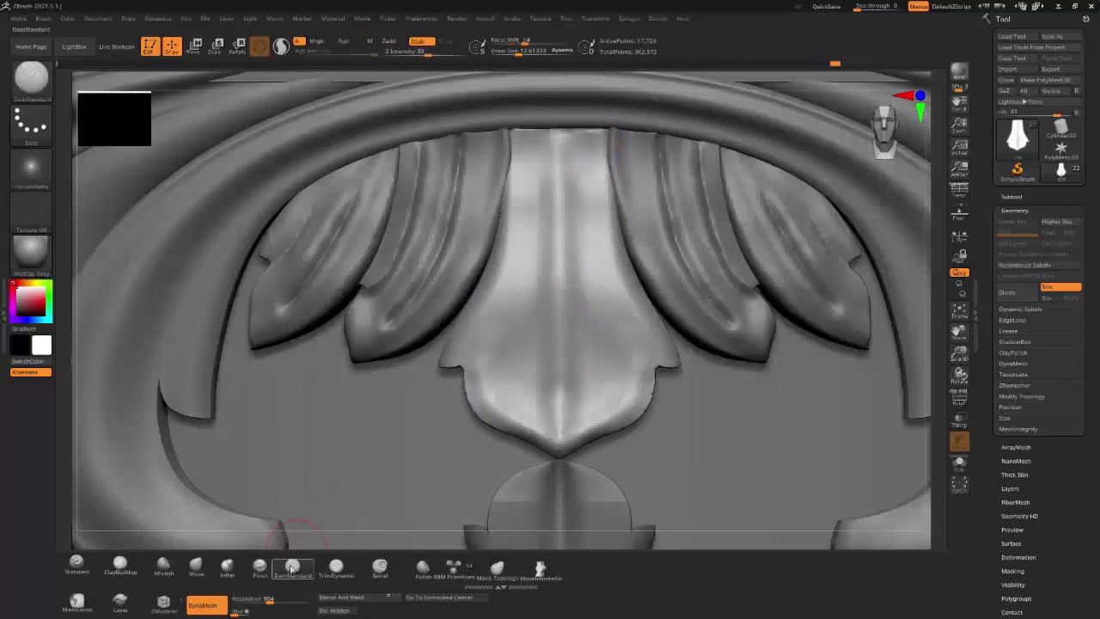
{"action": "mouse_move", "coordinate": [602, 180]}
{"action": "left_mouse_down"}
{"action": "mouse_move", "coordinate": [612, 245]}
{"action": "mouse_move", "coordinate": [601, 240]}
{"action": "left_mouse_up"}
{"action": "left_click_drag", "start_coordinate": [532, 189], "coordinate": [507, 335]}
{"action": "mouse_move", "coordinate": [602, 258]}
{"action": "left_mouse_down"}
{"action": "mouse_move", "coordinate": [644, 400]}
{"action": "mouse_move", "coordinate": [560, 450]}
{"action": "left_mouse_up"}
{"action": "right_click_drag", "start_coordinate": [584, 373], "coordinate": [574, 450]}
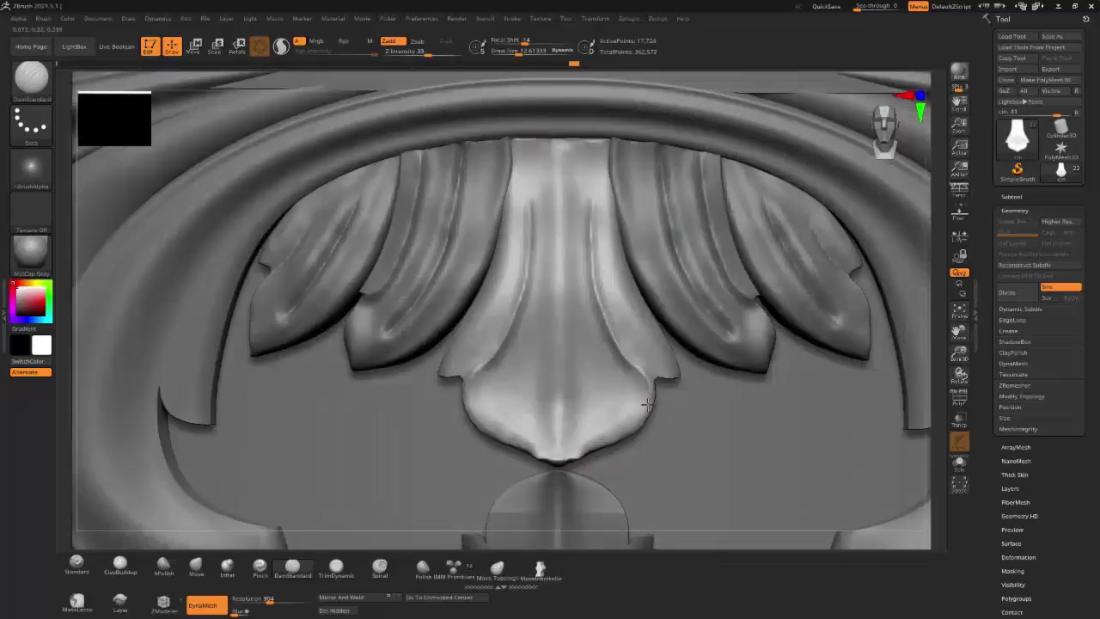
{"action": "left_click_drag", "start_coordinate": [647, 404], "coordinate": [597, 442]}
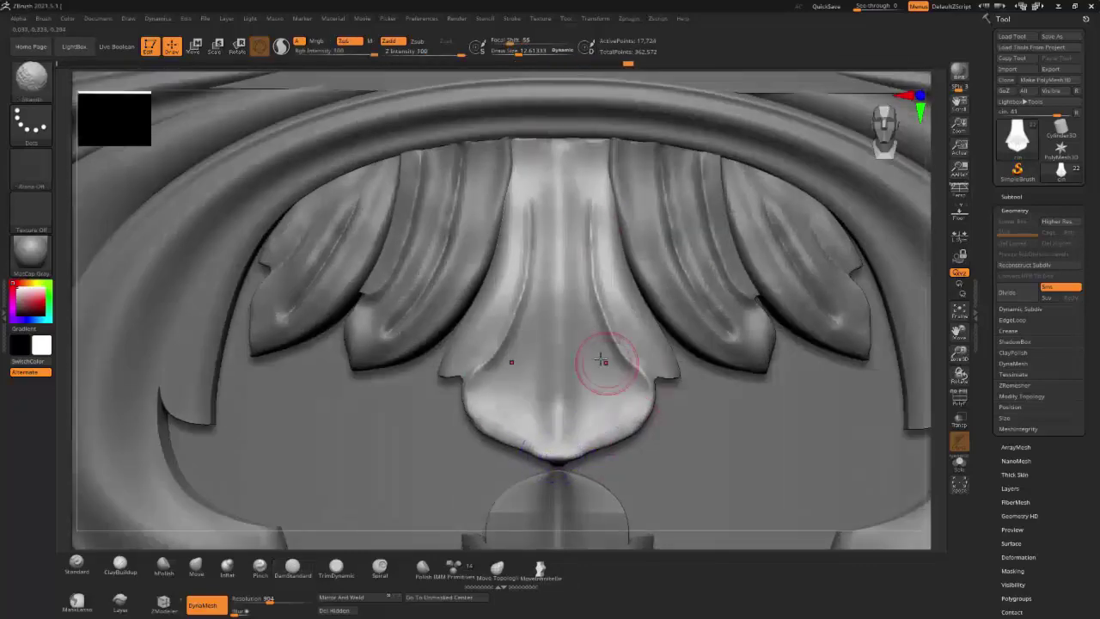
{"action": "mouse_move", "coordinate": [592, 205]}
{"action": "left_mouse_down"}
{"action": "mouse_move", "coordinate": [592, 275]}
{"action": "mouse_move", "coordinate": [644, 392]}
{"action": "left_mouse_up"}
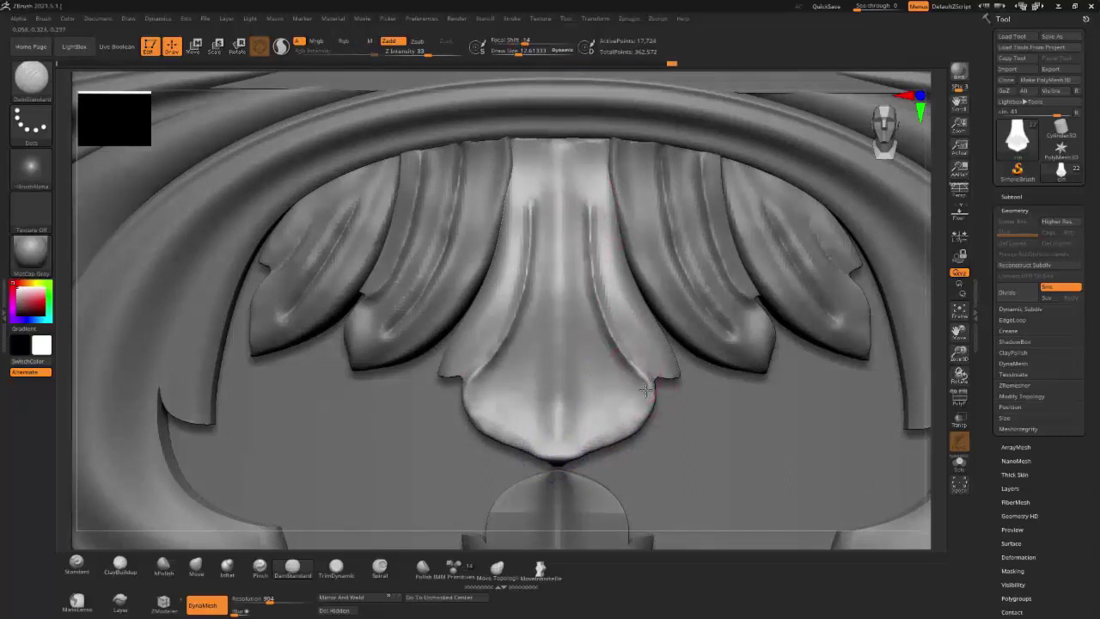
Step: Build up volume along the central lobe's groove and reshape its left edge
{"action": "left_click", "coordinate": [76, 565]}
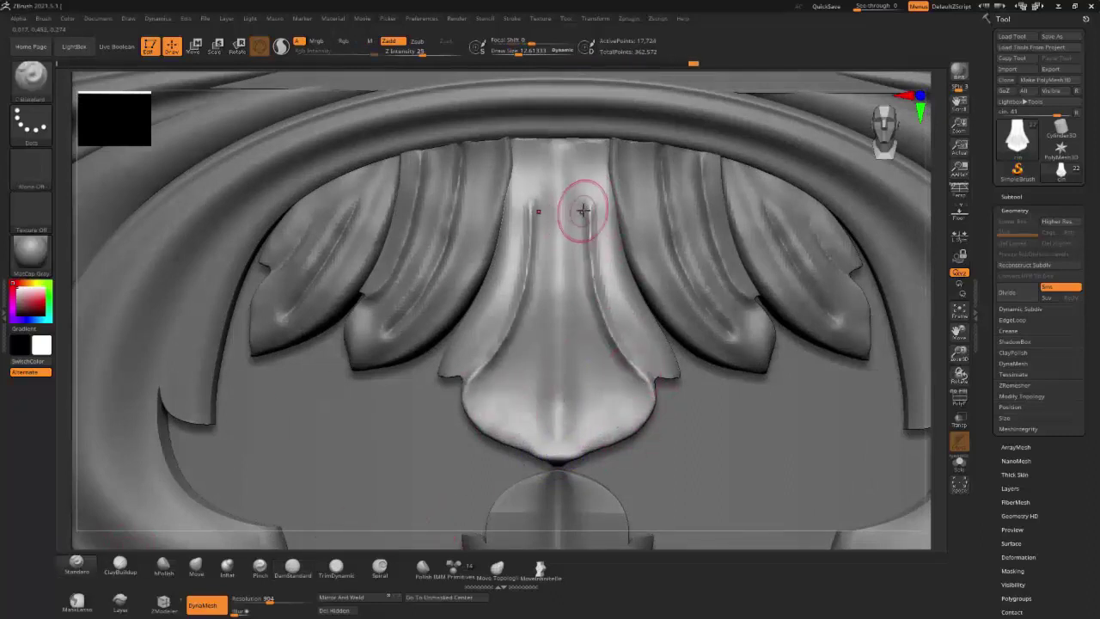
{"action": "left_click_drag", "start_coordinate": [582, 209], "coordinate": [633, 415]}
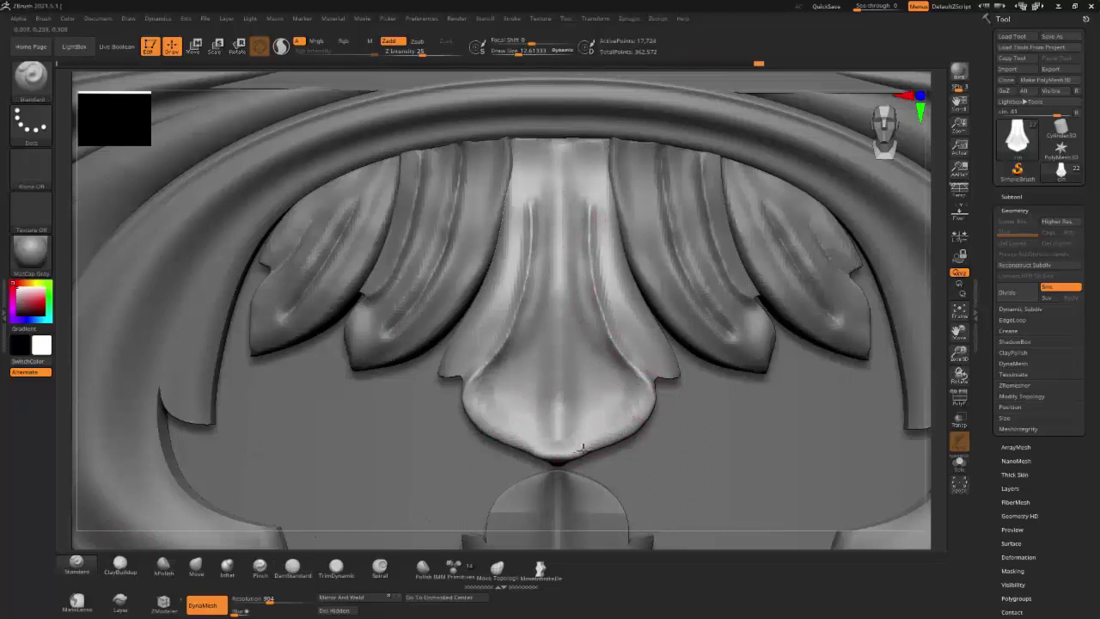
{"action": "mouse_move", "coordinate": [561, 216]}
{"action": "left_mouse_down", "text": "shift"}
{"action": "mouse_move", "coordinate": [508, 333]}
{"action": "mouse_move", "coordinate": [499, 396]}
{"action": "left_mouse_up", "text": "shift"}
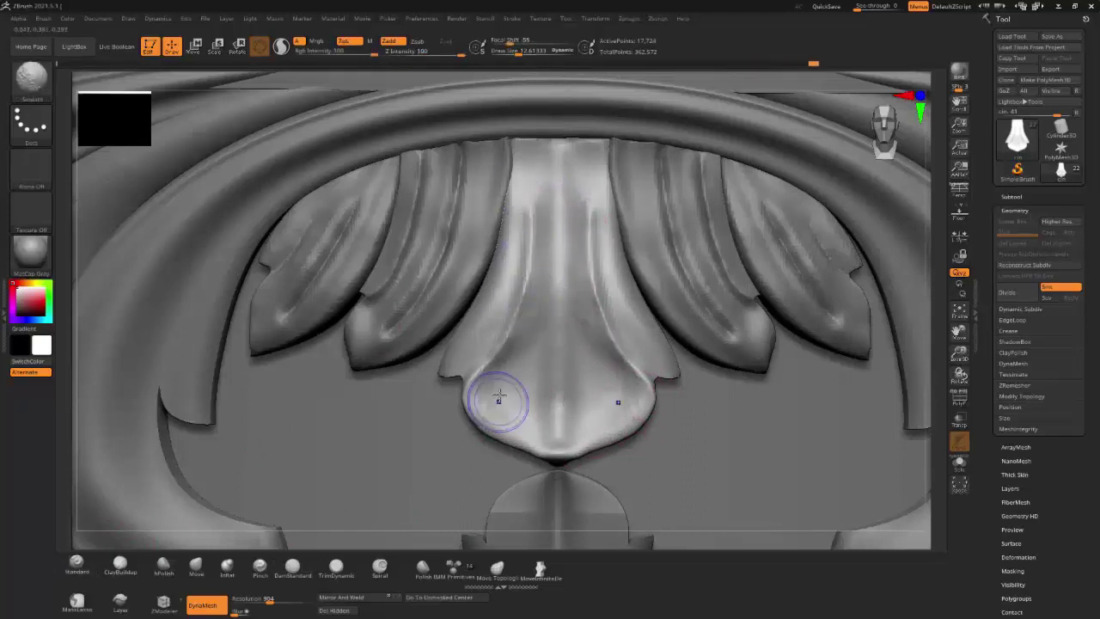
{"action": "left_click_drag", "start_coordinate": [572, 191], "coordinate": [594, 258], "text": "shift"}
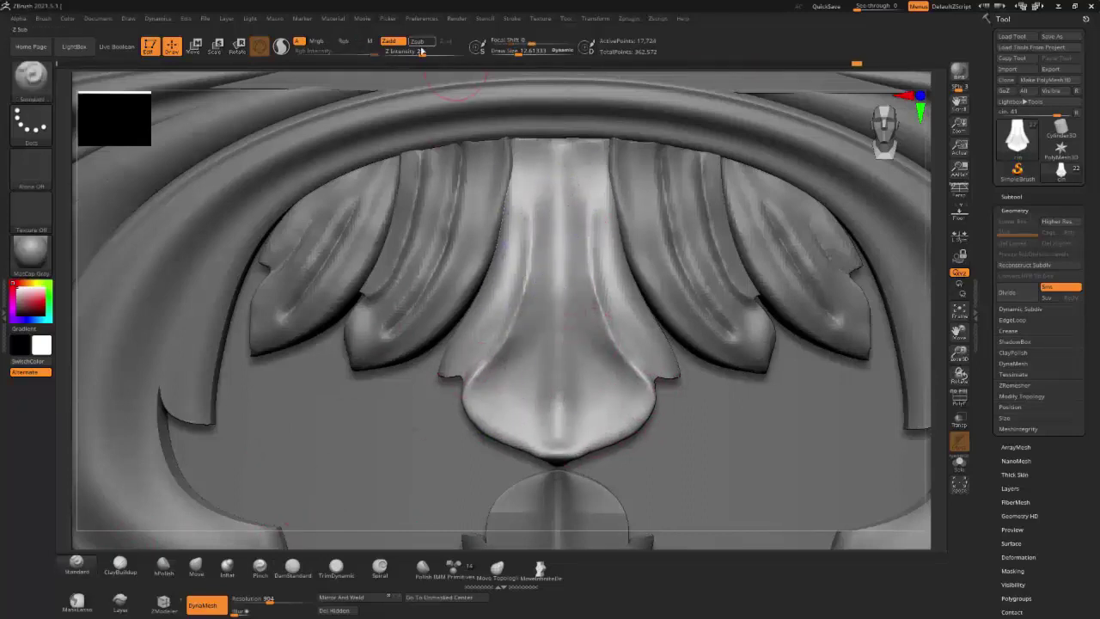
{"action": "left_click_drag", "start_coordinate": [514, 183], "coordinate": [473, 361], "text": "shift"}
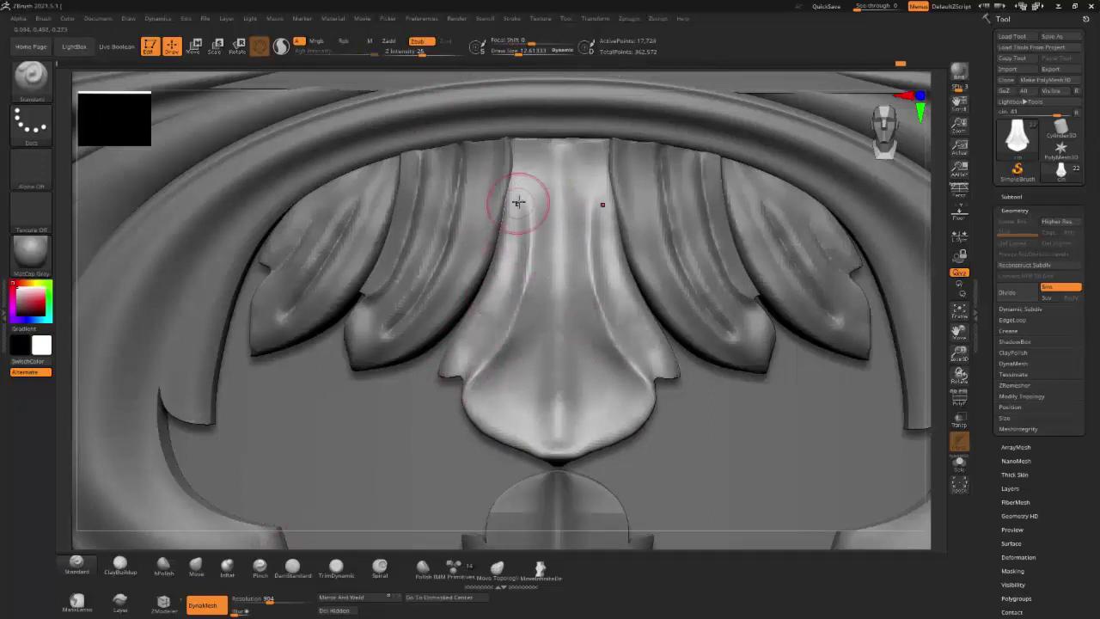
{"action": "left_click_drag", "start_coordinate": [506, 273], "coordinate": [467, 347], "text": "shift"}
Step: Pinch the central lobe's edges into crisp ridges and deepen its left edge crease
{"action": "left_click", "coordinate": [261, 569]}
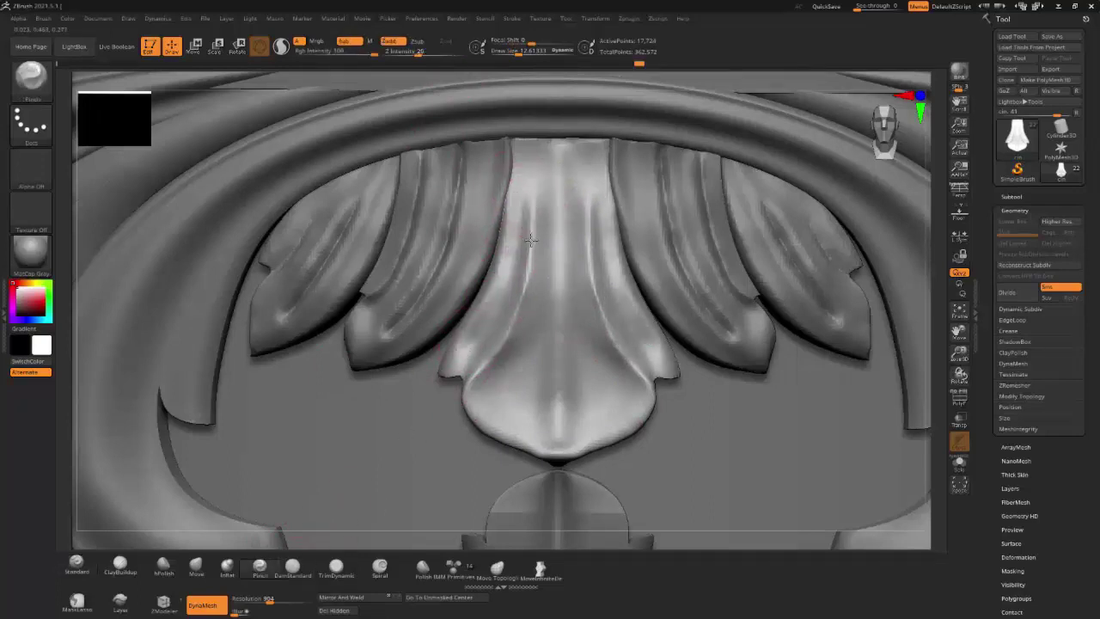
{"action": "left_click_drag", "start_coordinate": [525, 257], "coordinate": [475, 393]}
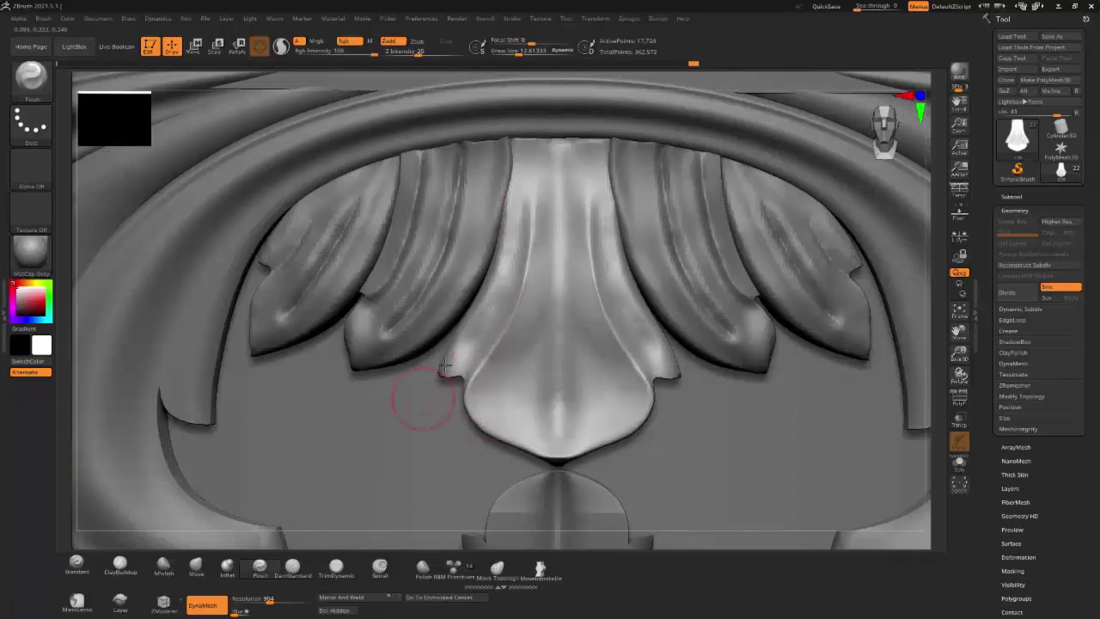
{"action": "left_click_drag", "start_coordinate": [502, 288], "coordinate": [521, 221]}
{"action": "key", "text": "b"}
{"action": "key", "text": "d"}
{"action": "key", "text": "s"}
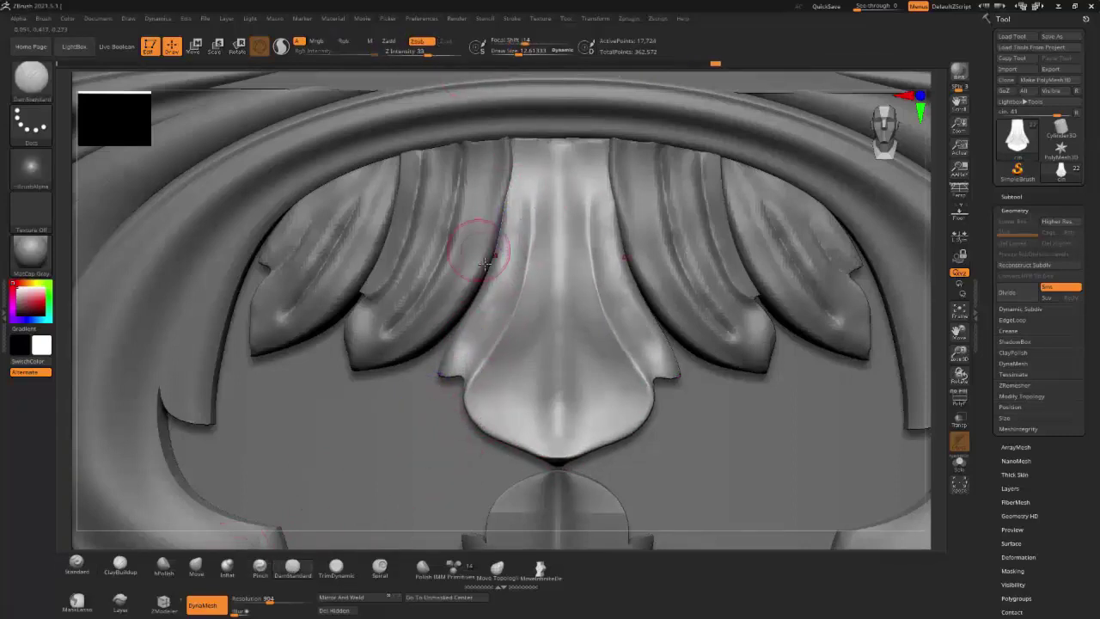
{"action": "left_click_drag", "start_coordinate": [485, 262], "coordinate": [466, 374]}
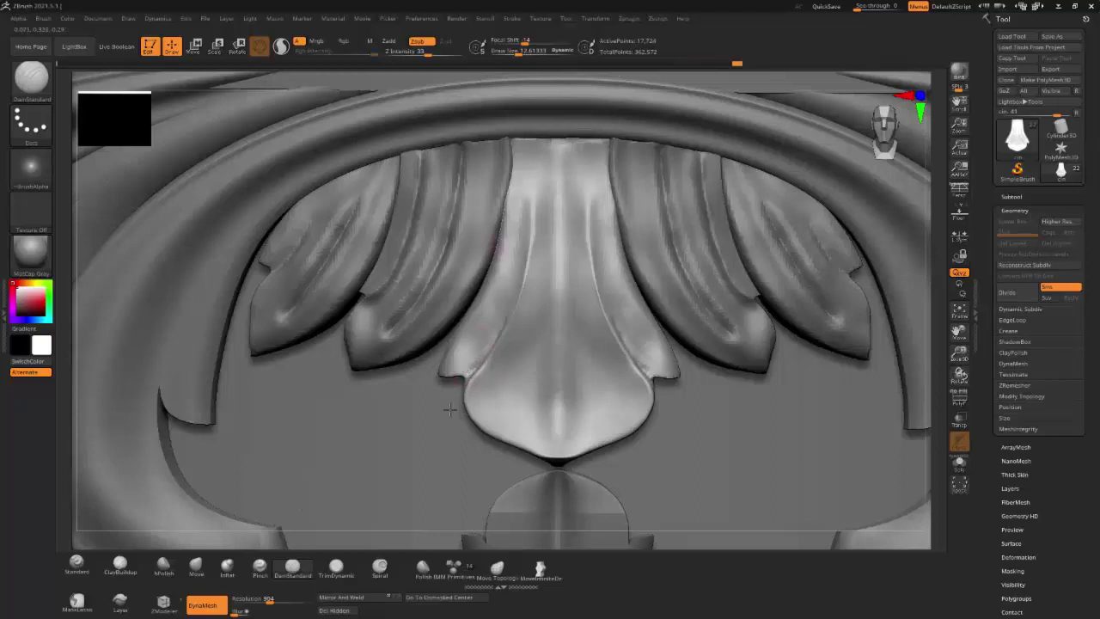
Step: Raise a straight central vein ridge down the middle of the lobe with Standard
{"action": "left_click", "coordinate": [91, 561]}
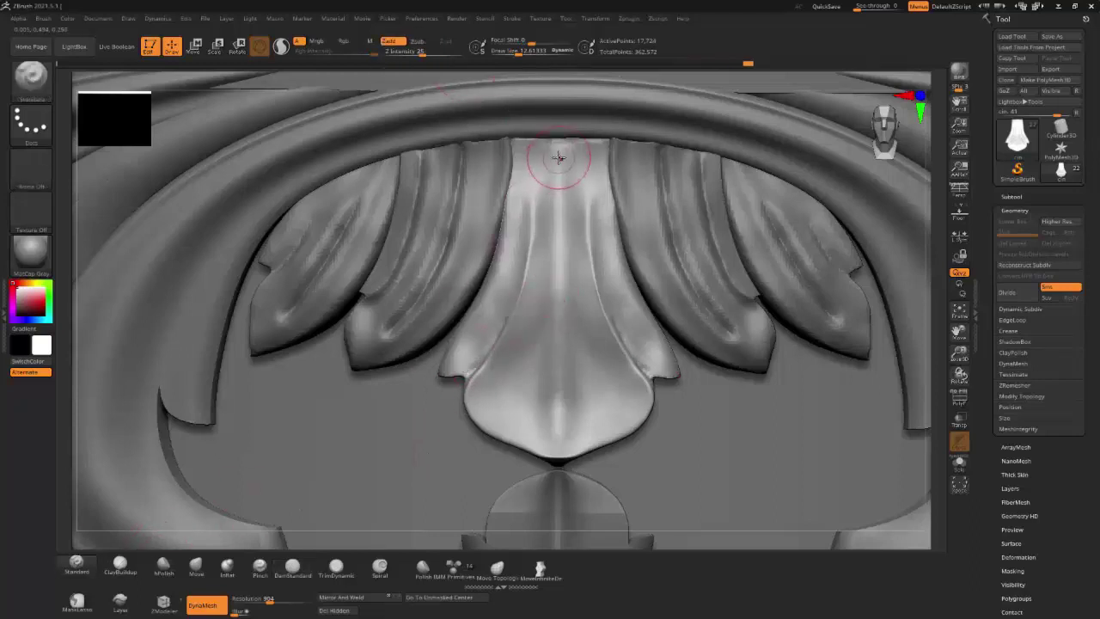
{"action": "left_click_drag", "start_coordinate": [559, 413], "coordinate": [546, 419]}
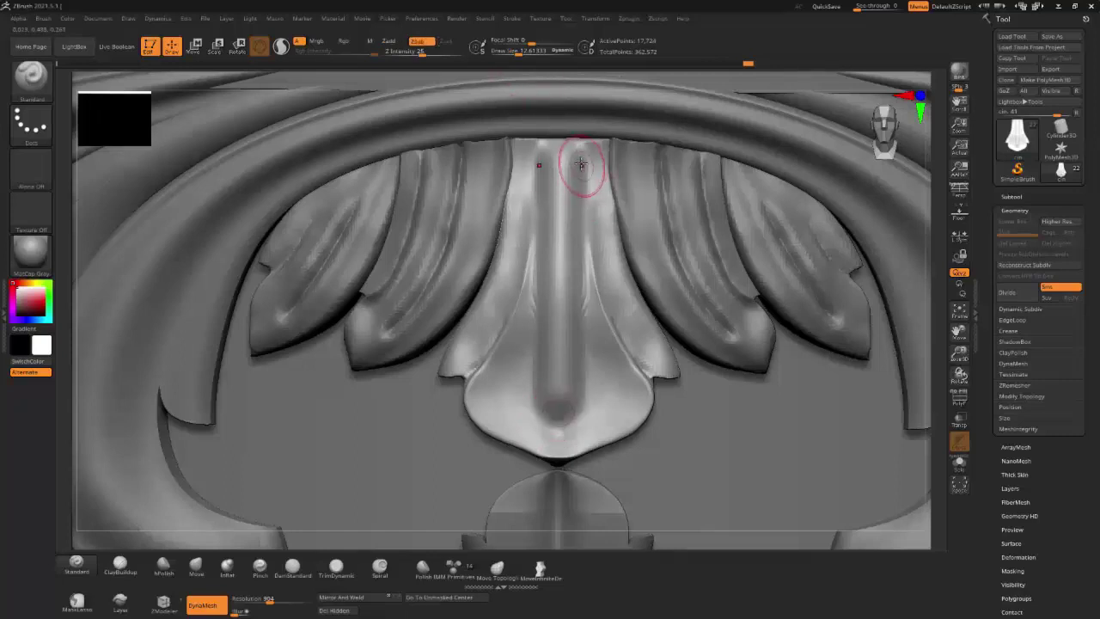
{"action": "left_click_drag", "start_coordinate": [583, 163], "coordinate": [579, 148]}
{"action": "left_click_drag", "start_coordinate": [581, 411], "coordinate": [560, 405]}
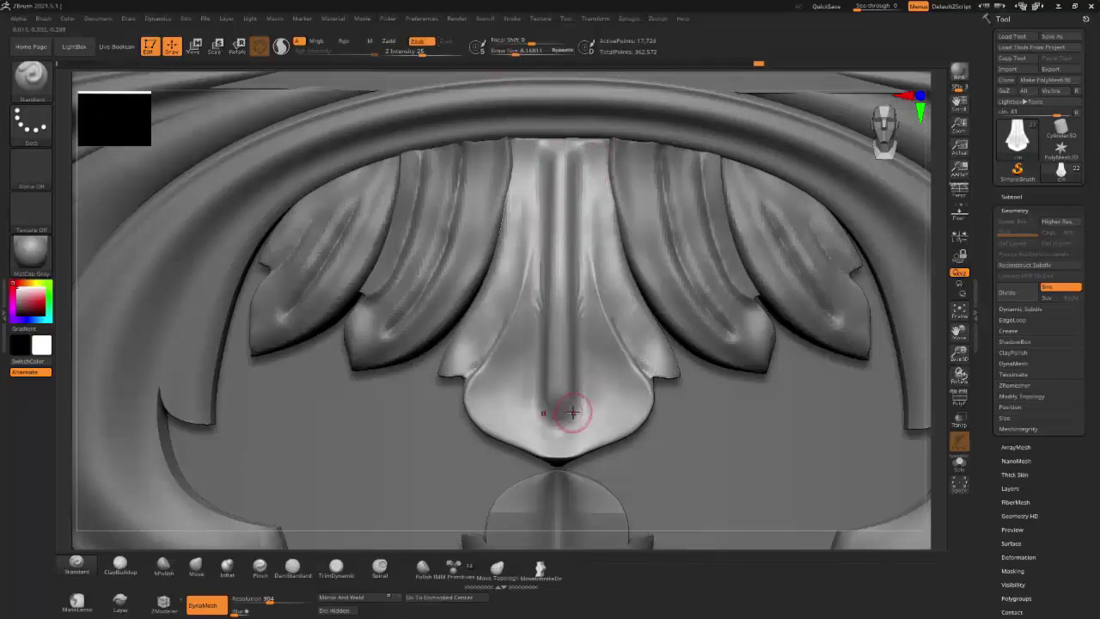
{"action": "mouse_move", "coordinate": [576, 160]}
{"action": "left_mouse_down"}
{"action": "mouse_move", "coordinate": [590, 368]}
{"action": "mouse_move", "coordinate": [567, 430]}
{"action": "mouse_move", "coordinate": [498, 440]}
{"action": "left_mouse_up"}
{"action": "mouse_move", "coordinate": [498, 440]}
{"action": "right_mouse_down"}
{"action": "mouse_move", "coordinate": [536, 222]}
{"action": "mouse_move", "coordinate": [560, 373]}
{"action": "mouse_move", "coordinate": [530, 250]}
{"action": "right_mouse_up"}
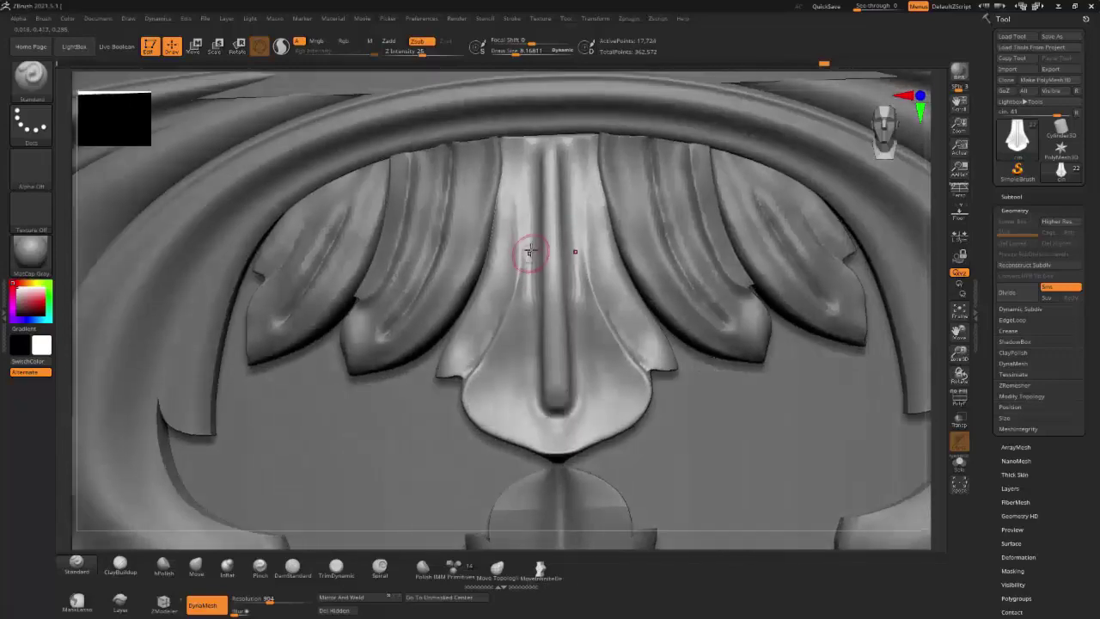
Step: Smooth and even out the lower lobe's edges symmetrically
{"action": "key", "text": "shift"}
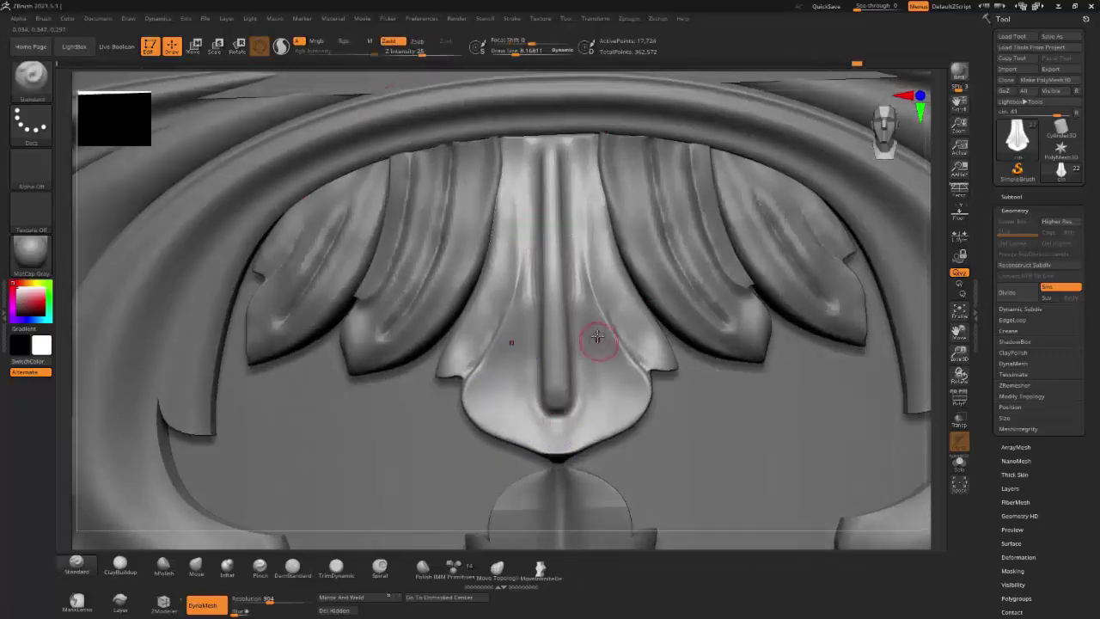
{"action": "mouse_move", "coordinate": [600, 330]}
{"action": "left_mouse_down"}
{"action": "mouse_move", "coordinate": [634, 392]}
{"action": "mouse_move", "coordinate": [549, 448]}
{"action": "left_mouse_up"}
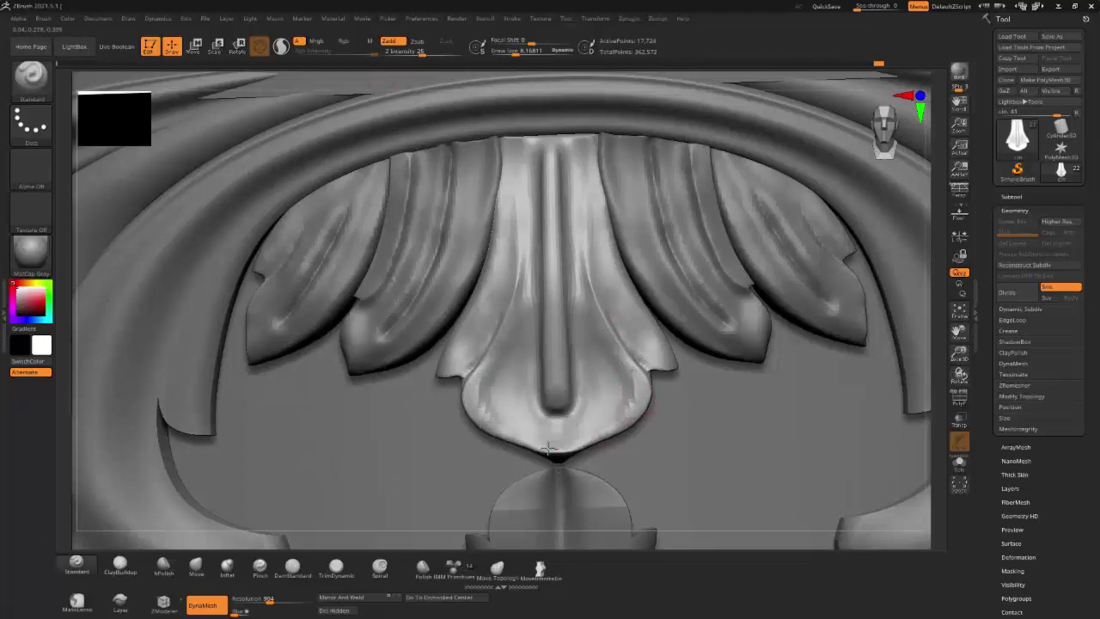
{"action": "left_click_drag", "start_coordinate": [605, 362], "coordinate": [570, 437], "text": "shift"}
{"action": "right_click_drag", "start_coordinate": [545, 393], "coordinate": [507, 77], "text": "shift"}
Step: Select and DynaMesh the lower leaf piece, then pull its lower petal into shape with an enlarged Move brush
{"action": "left_click", "coordinate": [396, 419], "text": "alt"}
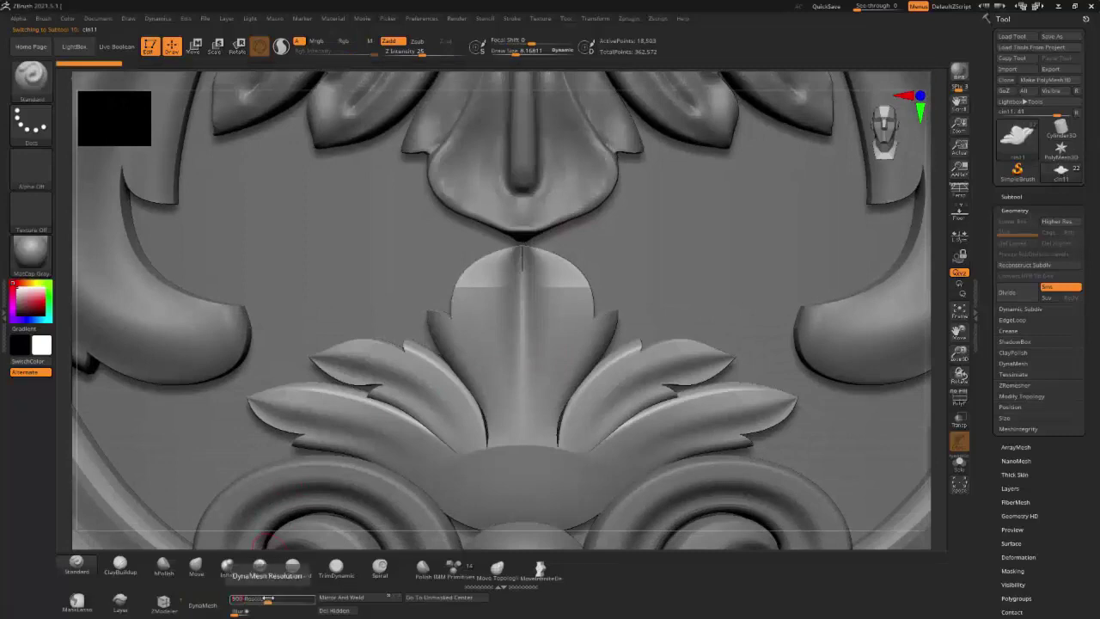
{"action": "left_click", "coordinate": [203, 606]}
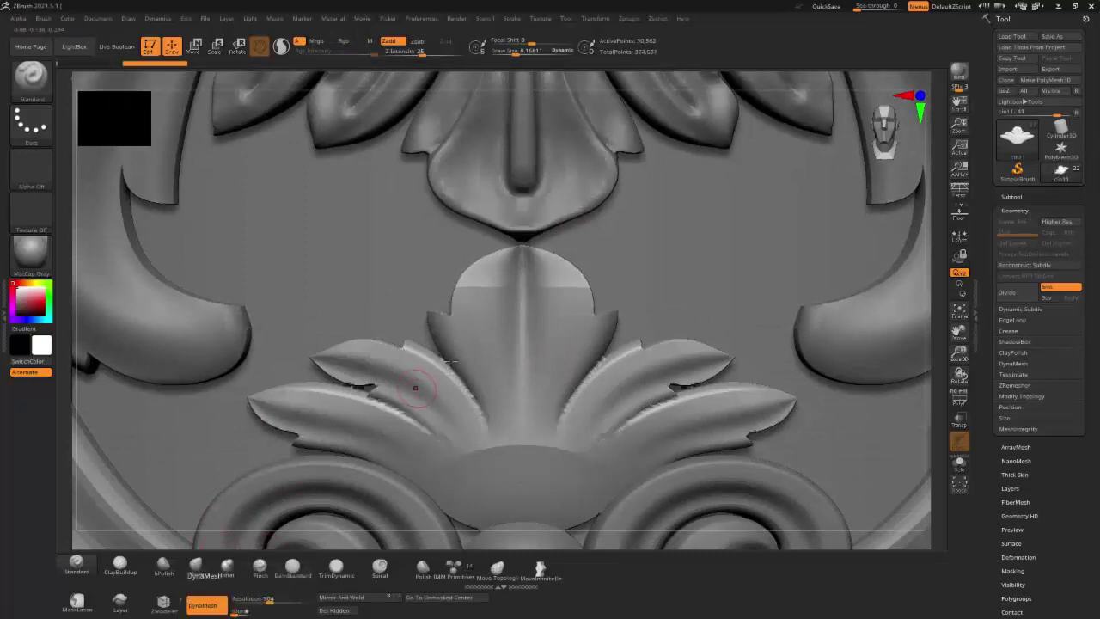
{"action": "mouse_move", "coordinate": [519, 395]}
{"action": "right_mouse_down"}
{"action": "mouse_move", "coordinate": [520, 456]}
{"action": "mouse_move", "coordinate": [508, 420]}
{"action": "mouse_move", "coordinate": [539, 412]}
{"action": "right_mouse_up"}
{"action": "left_click", "coordinate": [196, 566]}
{"action": "key", "text": "s"}
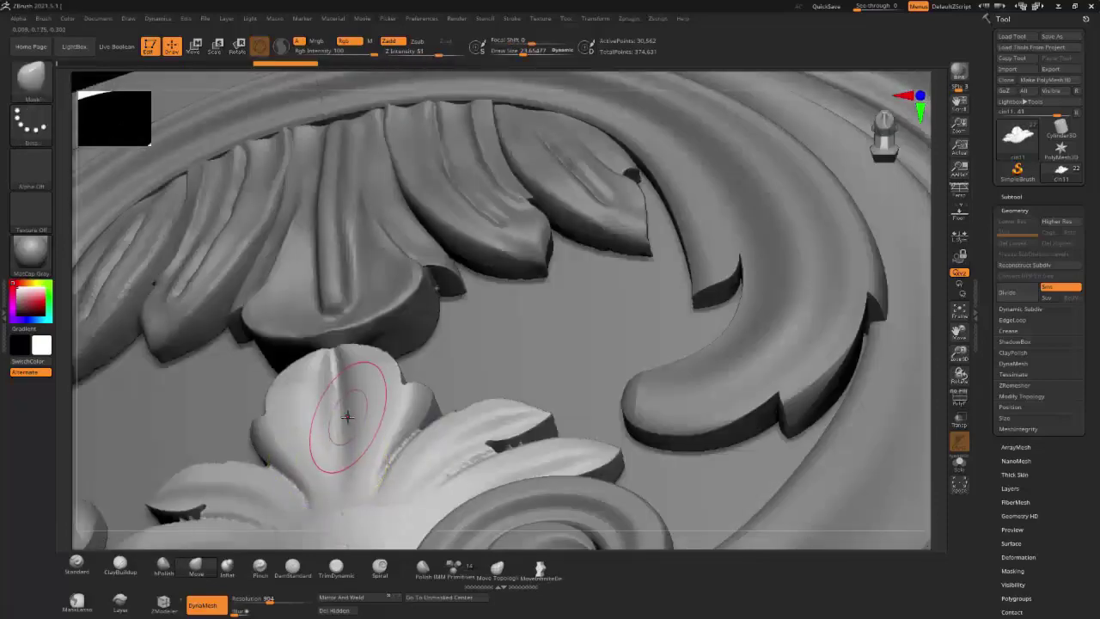
{"action": "right_click_drag", "start_coordinate": [364, 472], "coordinate": [442, 412]}
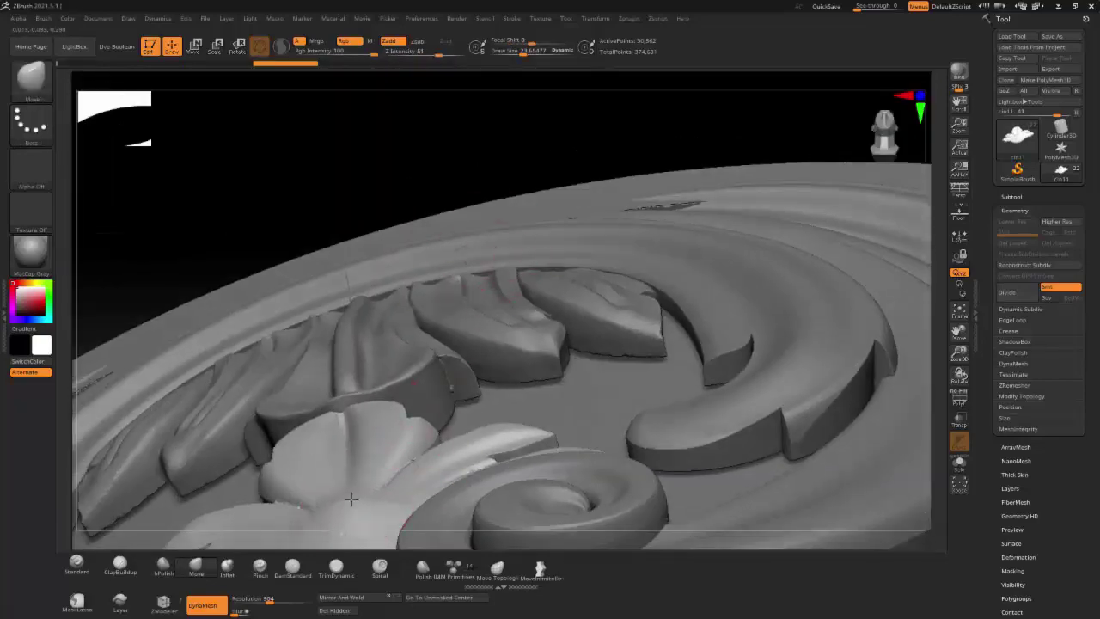
{"action": "left_click_drag", "start_coordinate": [349, 499], "coordinate": [397, 430]}
{"action": "mouse_move", "coordinate": [396, 429]}
{"action": "right_mouse_down"}
{"action": "mouse_move", "coordinate": [429, 361]}
{"action": "mouse_move", "coordinate": [405, 455]}
{"action": "mouse_move", "coordinate": [439, 343]}
{"action": "mouse_move", "coordinate": [427, 402]}
{"action": "mouse_move", "coordinate": [418, 369]}
{"action": "mouse_move", "coordinate": [346, 356]}
{"action": "mouse_move", "coordinate": [393, 331]}
{"action": "mouse_move", "coordinate": [364, 437]}
{"action": "right_mouse_up"}
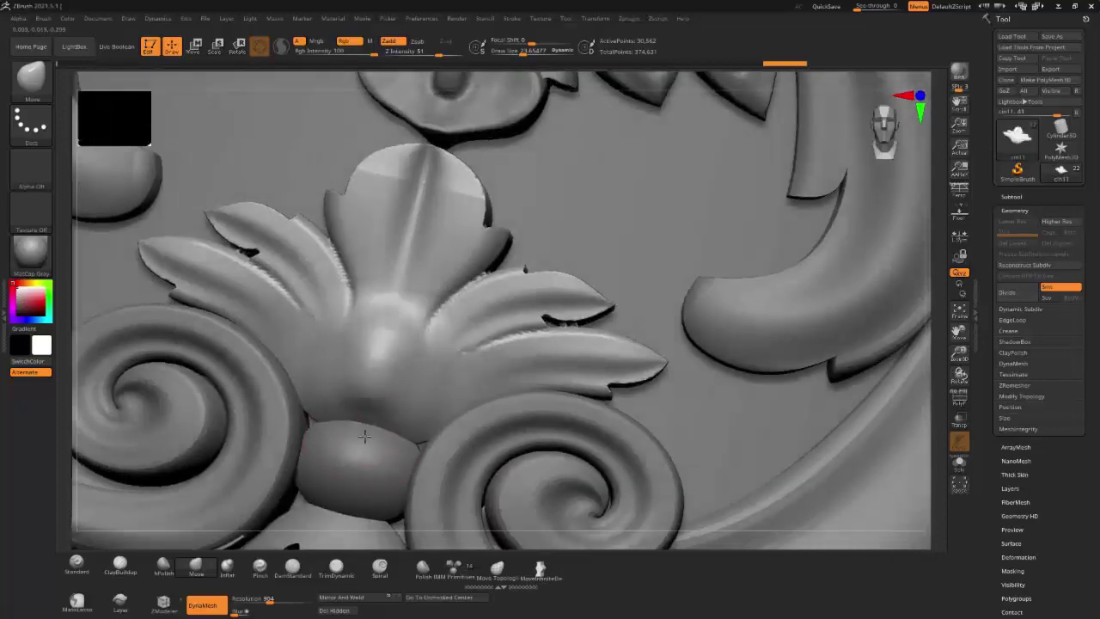
Step: Push and pull the flower's centre into a new shape, then check it from the side
{"action": "left_click_drag", "start_coordinate": [367, 390], "coordinate": [369, 393]}
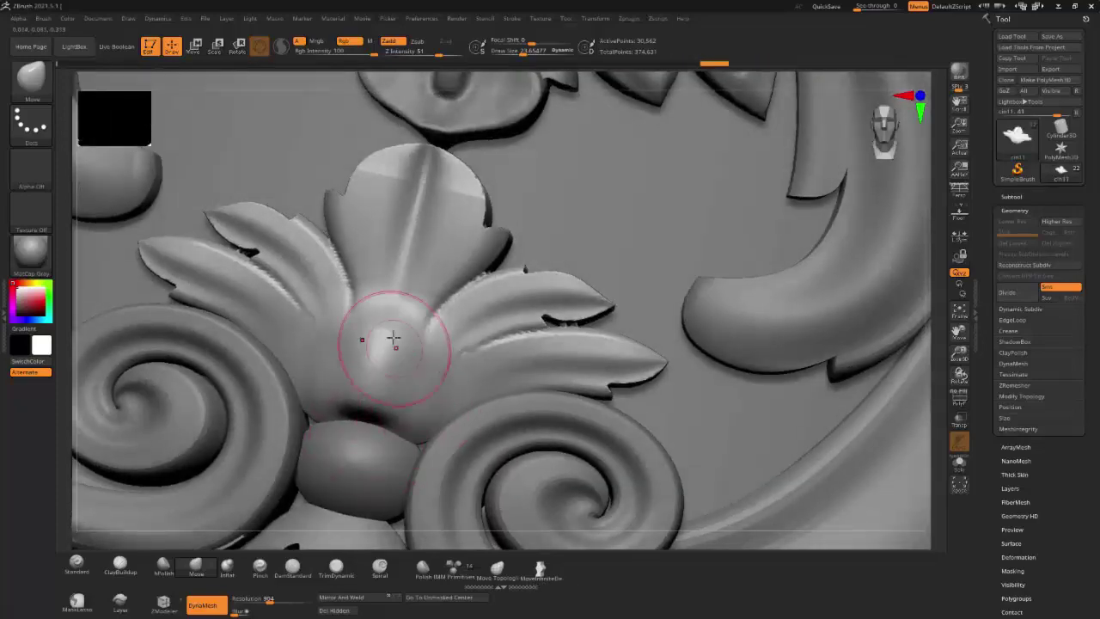
{"action": "left_click_drag", "start_coordinate": [381, 319], "coordinate": [418, 358]}
{"action": "mouse_move", "coordinate": [418, 358]}
{"action": "right_mouse_down"}
{"action": "mouse_move", "coordinate": [418, 368]}
{"action": "mouse_move", "coordinate": [459, 323]}
{"action": "mouse_move", "coordinate": [405, 304]}
{"action": "mouse_move", "coordinate": [424, 199]}
{"action": "right_mouse_up"}
Step: Carve DamStandard creases down the central leaf's inner edges and soften their bottom ends
{"action": "key", "text": "b"}
{"action": "key", "text": "m"}
{"action": "key", "text": "v"}
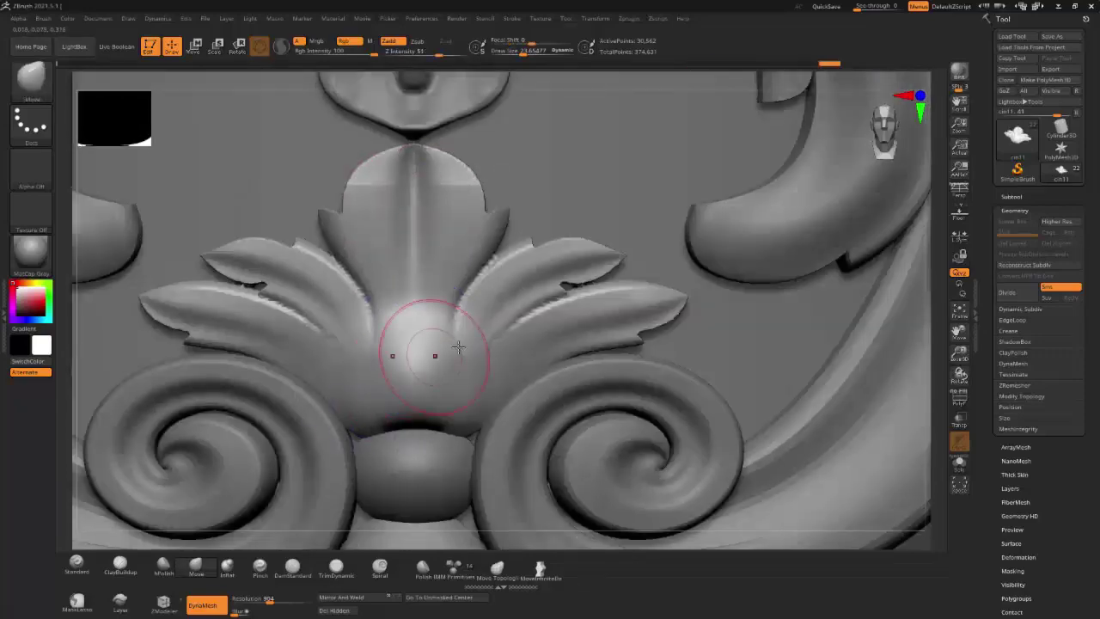
{"action": "left_click", "coordinate": [293, 569]}
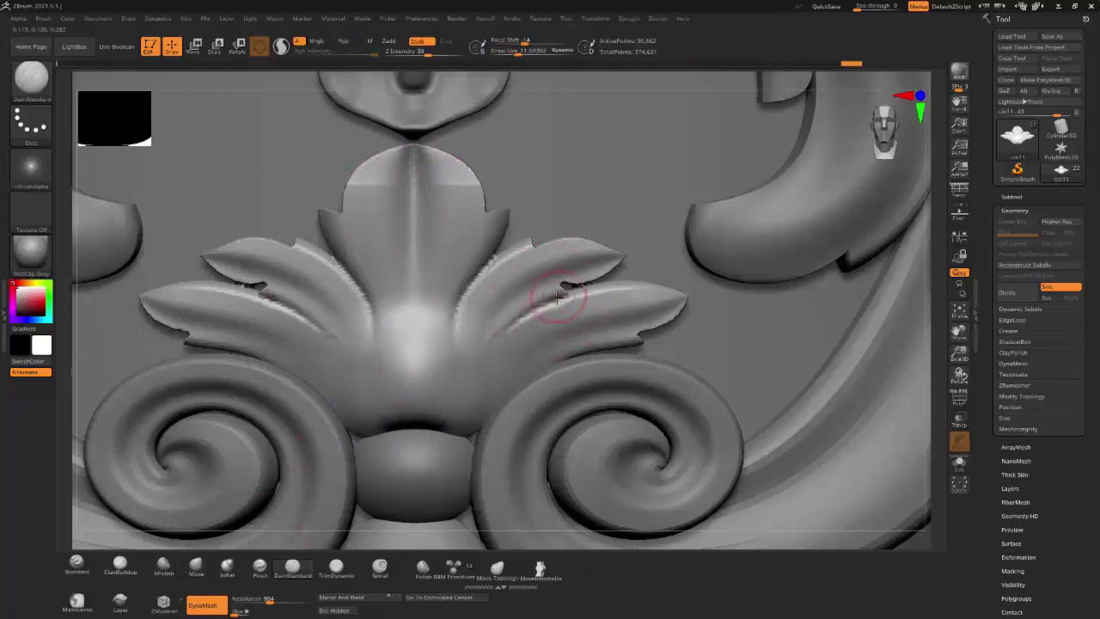
{"action": "mouse_move", "coordinate": [532, 316]}
{"action": "left_mouse_down"}
{"action": "mouse_move", "coordinate": [486, 361]}
{"action": "mouse_move", "coordinate": [470, 401]}
{"action": "left_mouse_up"}
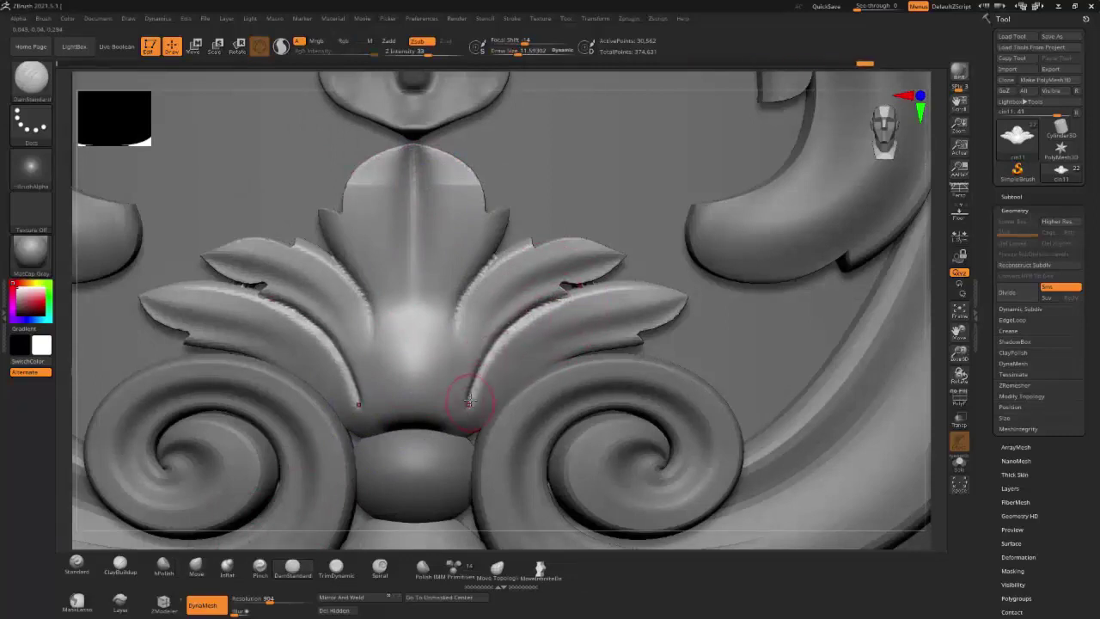
{"action": "mouse_move", "coordinate": [491, 265]}
{"action": "left_mouse_down"}
{"action": "mouse_move", "coordinate": [467, 295]}
{"action": "mouse_move", "coordinate": [439, 382]}
{"action": "left_mouse_up"}
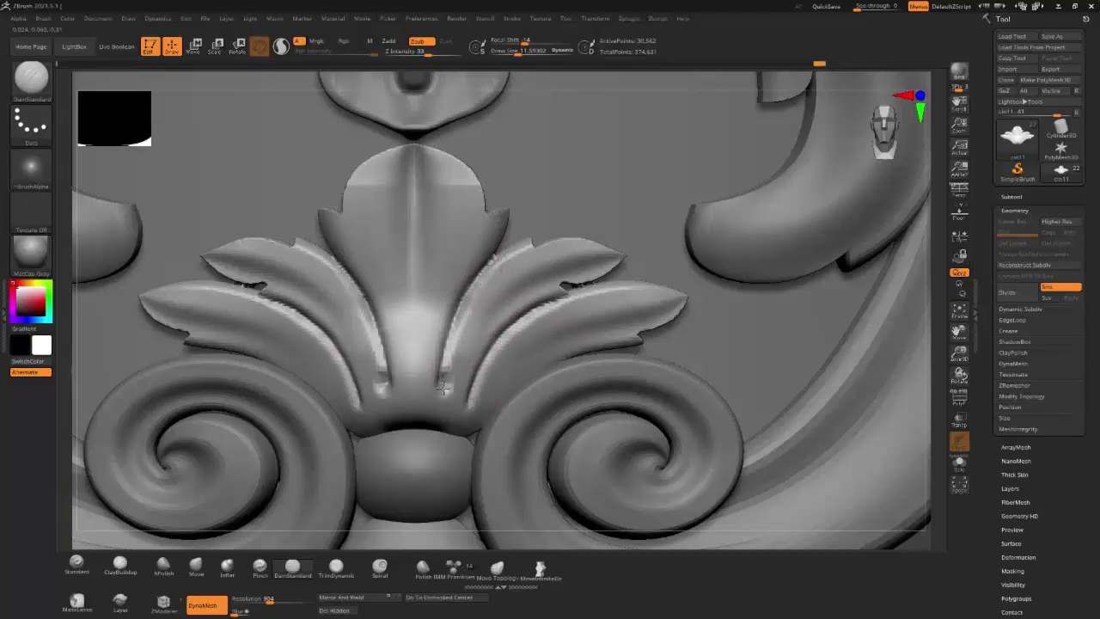
{"action": "left_click_drag", "start_coordinate": [492, 256], "coordinate": [447, 343]}
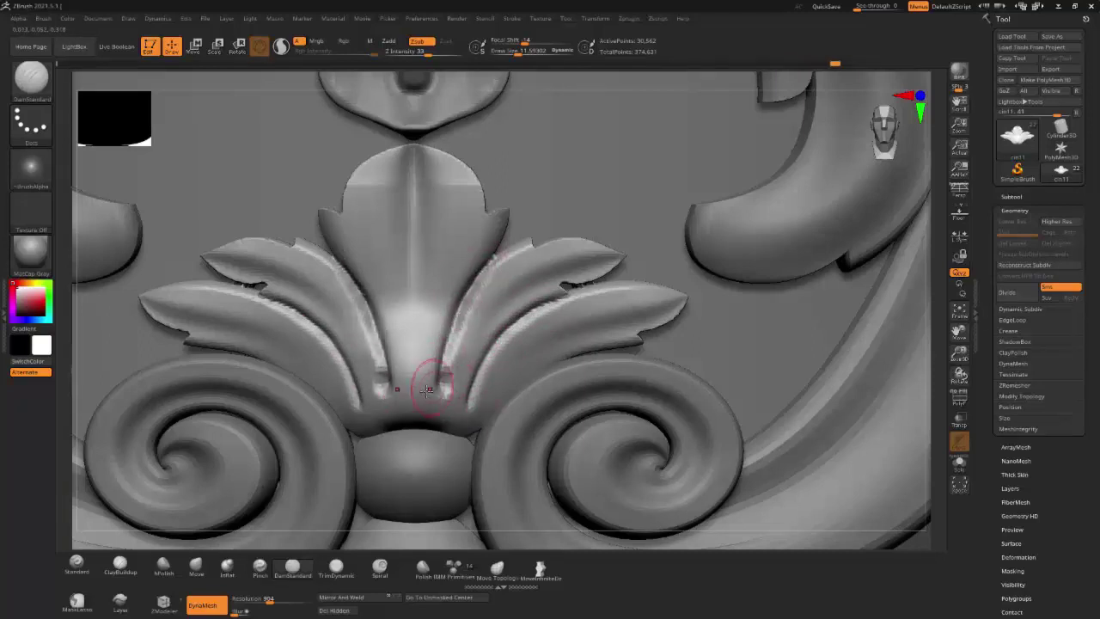
{"action": "mouse_move", "coordinate": [526, 250]}
{"action": "left_mouse_down"}
{"action": "mouse_move", "coordinate": [482, 292]}
{"action": "mouse_move", "coordinate": [454, 367]}
{"action": "left_mouse_up"}
{"action": "key", "text": "shift"}
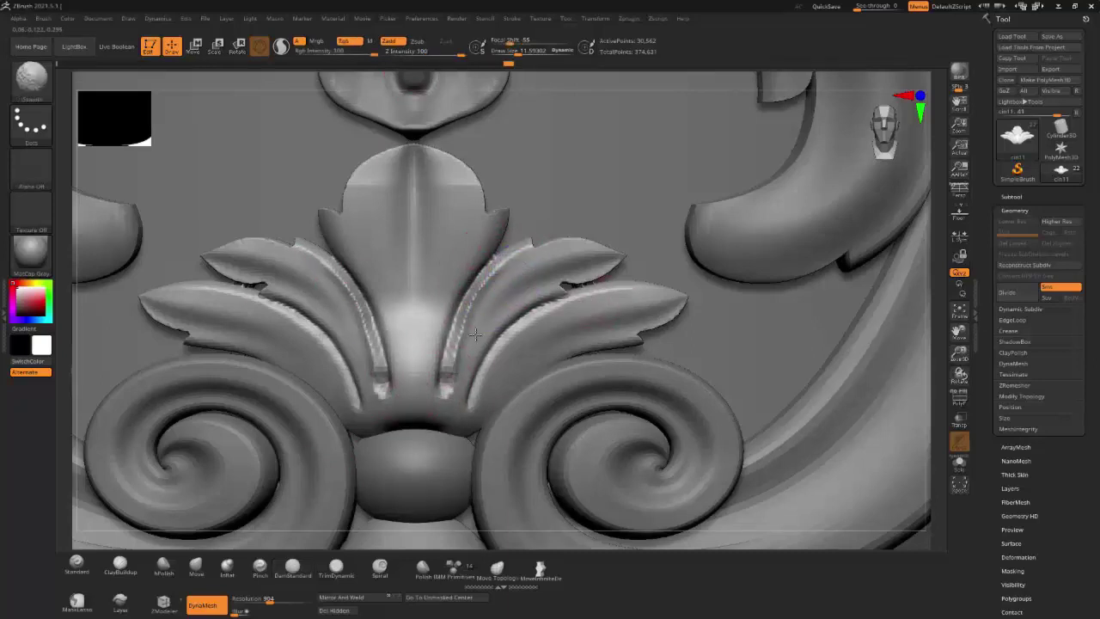
{"action": "left_click_drag", "start_coordinate": [373, 393], "coordinate": [356, 343], "text": "shift"}
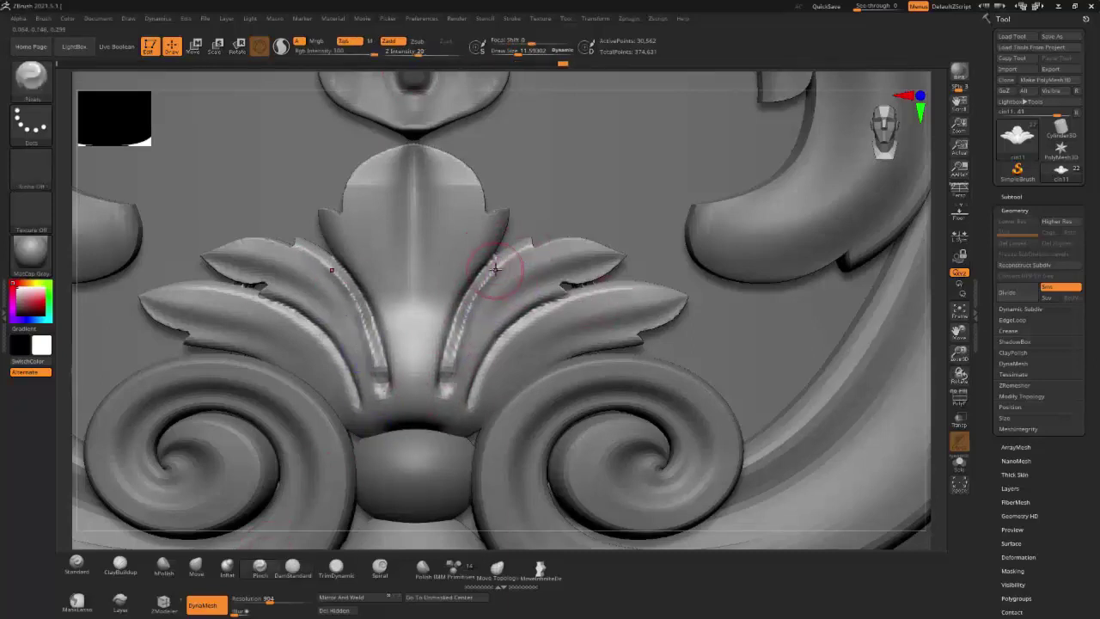
Step: Crease the right leaf's inner edge, pinch the creases crisp, and raise pointed side lobes
{"action": "left_click", "coordinate": [304, 578]}
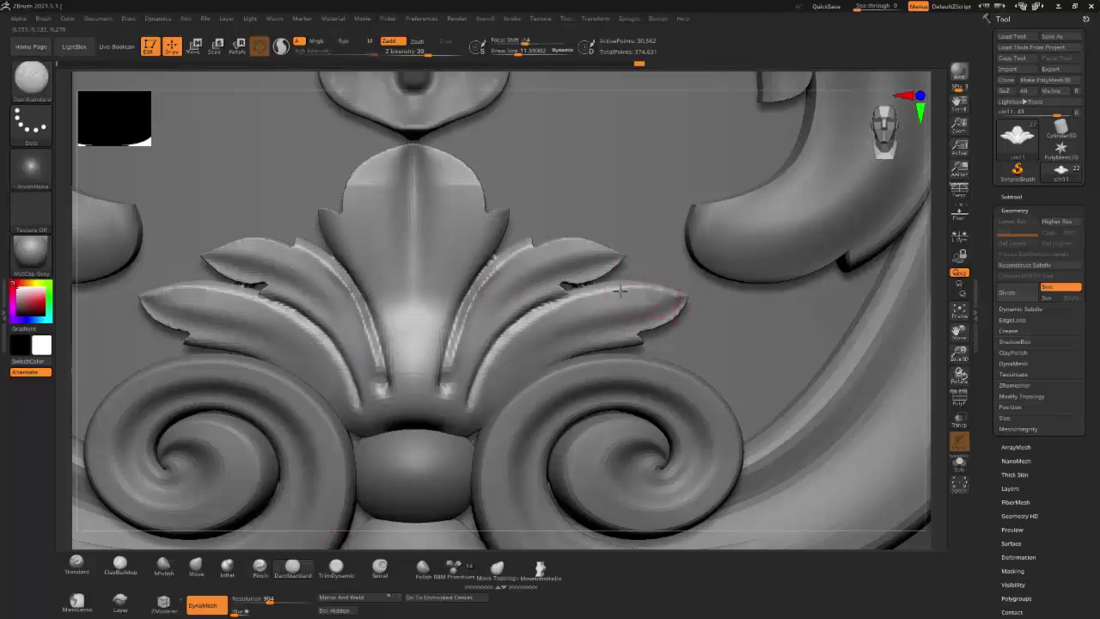
{"action": "mouse_move", "coordinate": [620, 291]}
{"action": "left_mouse_down"}
{"action": "mouse_move", "coordinate": [571, 297]}
{"action": "mouse_move", "coordinate": [520, 325]}
{"action": "mouse_move", "coordinate": [490, 366]}
{"action": "left_mouse_up"}
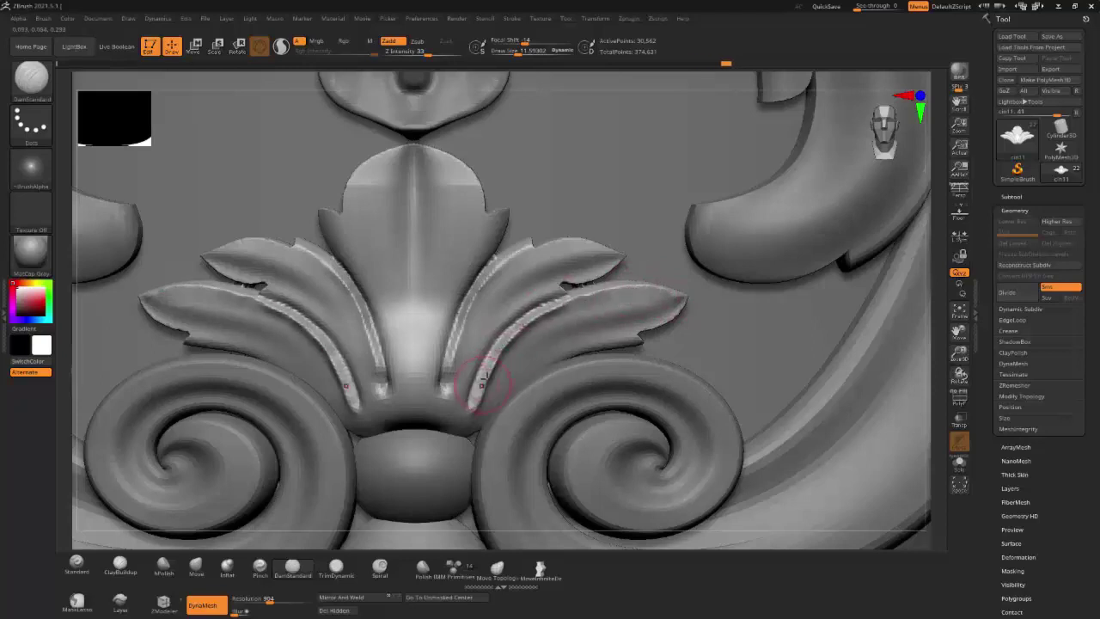
{"action": "key", "text": "b"}
{"action": "key", "text": "p"}
{"action": "key", "text": "i"}
{"action": "mouse_move", "coordinate": [575, 297]}
{"action": "left_mouse_down"}
{"action": "mouse_move", "coordinate": [527, 315]}
{"action": "mouse_move", "coordinate": [482, 370]}
{"action": "left_mouse_up"}
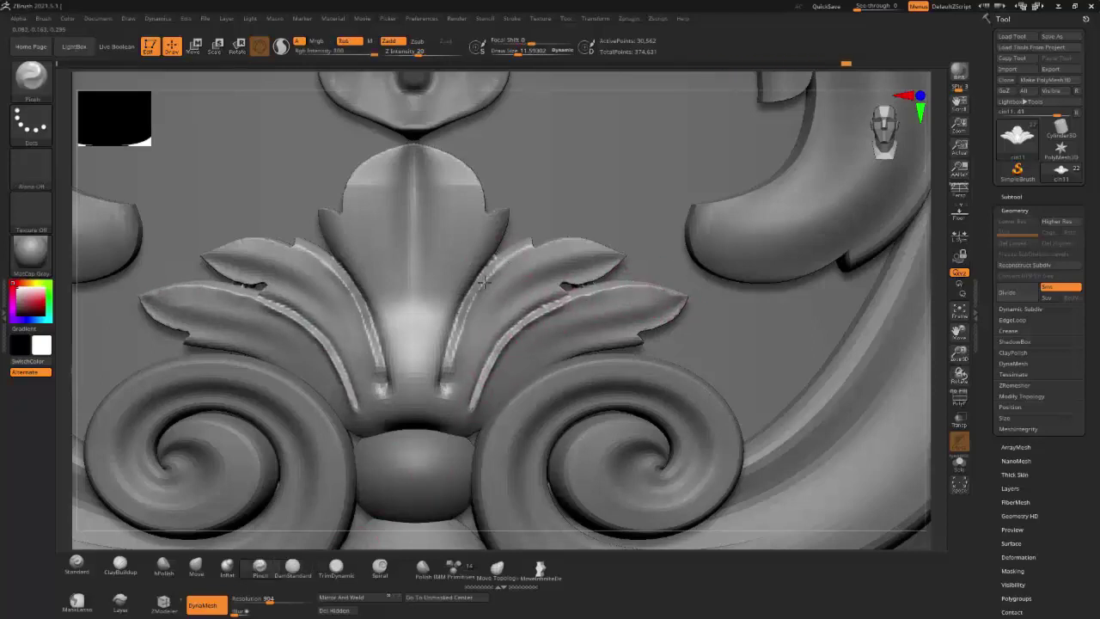
{"action": "left_click_drag", "start_coordinate": [484, 281], "coordinate": [446, 367]}
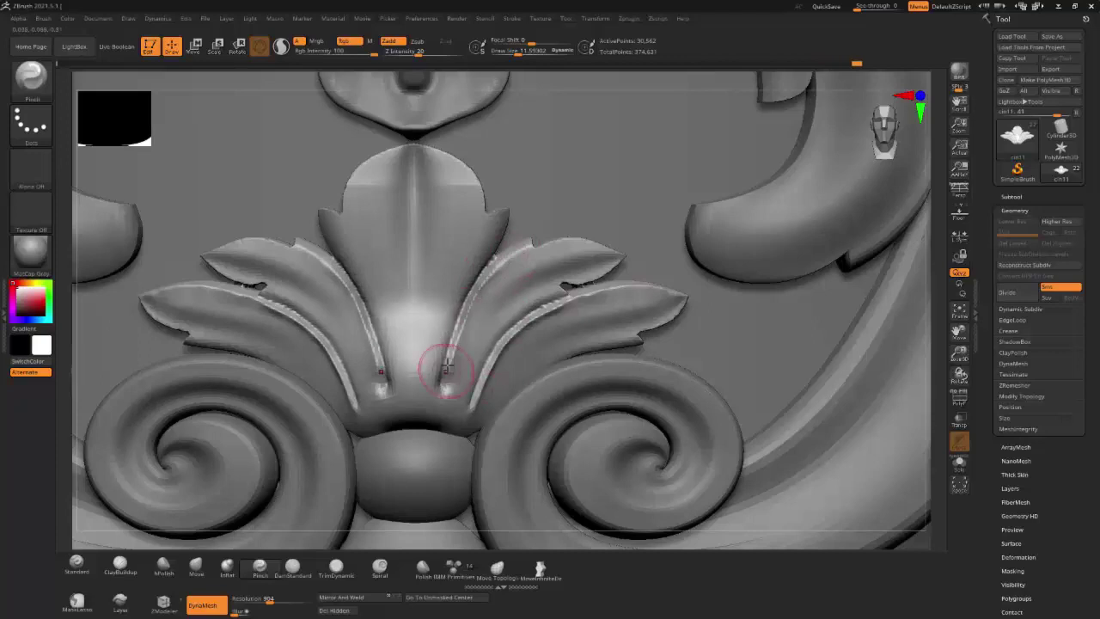
{"action": "left_click", "coordinate": [79, 569]}
{"action": "left_click_drag", "start_coordinate": [488, 219], "coordinate": [459, 275]}
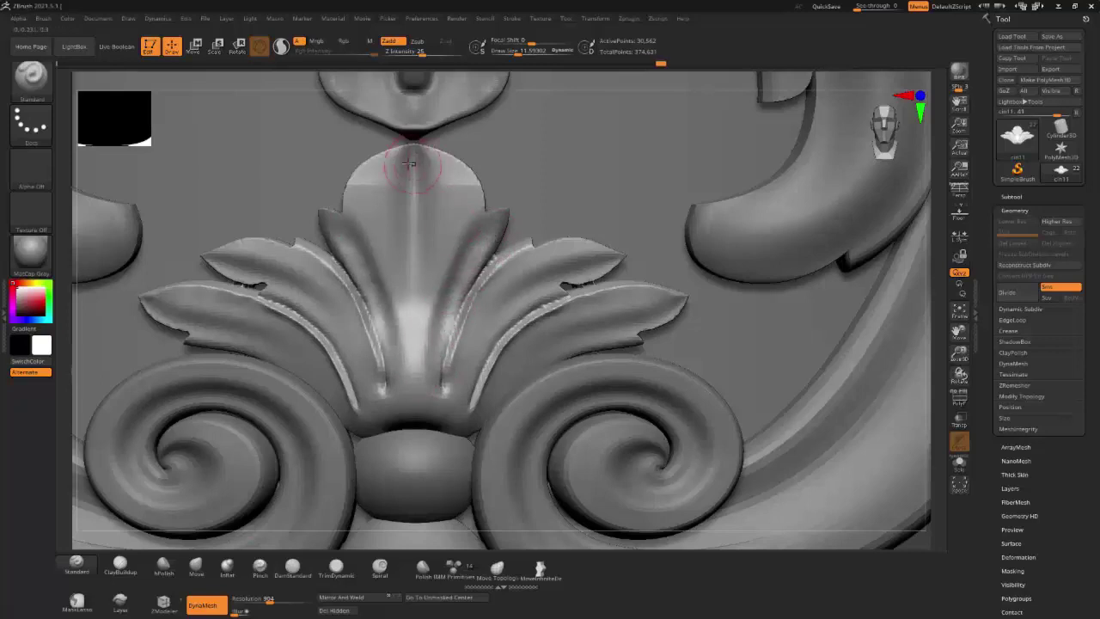
Step: Smooth the central leaf's top bulb and carve a DamStandard line along its ridge
{"action": "mouse_move", "coordinate": [418, 153]}
{"action": "left_mouse_down", "text": "shift"}
{"action": "mouse_move", "coordinate": [393, 155]}
{"action": "mouse_move", "coordinate": [364, 208]}
{"action": "mouse_move", "coordinate": [433, 176]}
{"action": "mouse_move", "coordinate": [393, 167]}
{"action": "mouse_move", "coordinate": [462, 177]}
{"action": "mouse_move", "coordinate": [390, 159]}
{"action": "mouse_move", "coordinate": [433, 223]}
{"action": "mouse_move", "coordinate": [422, 299]}
{"action": "mouse_move", "coordinate": [413, 214]}
{"action": "mouse_move", "coordinate": [442, 177]}
{"action": "mouse_move", "coordinate": [408, 181]}
{"action": "left_mouse_up", "text": "shift"}
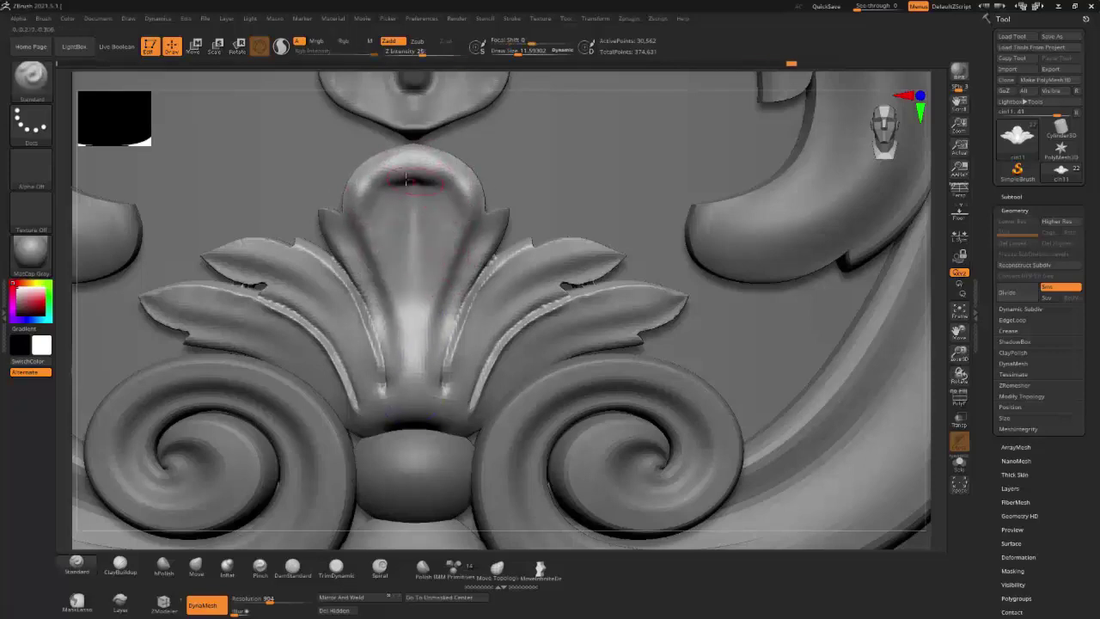
{"action": "left_click", "coordinate": [292, 565]}
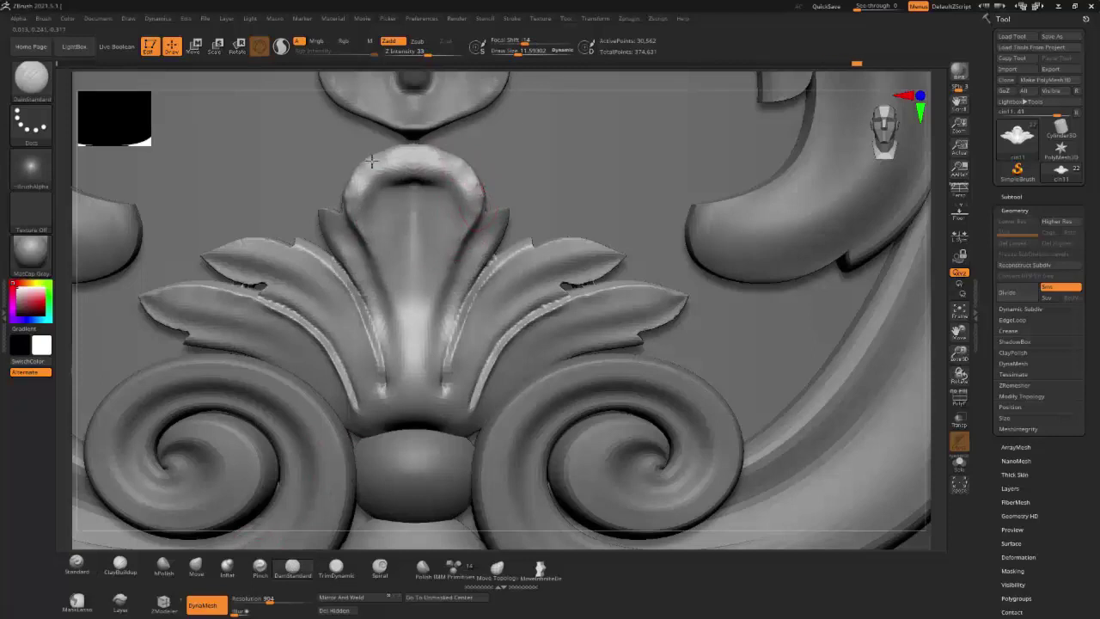
{"action": "left_click_drag", "start_coordinate": [380, 288], "coordinate": [383, 369]}
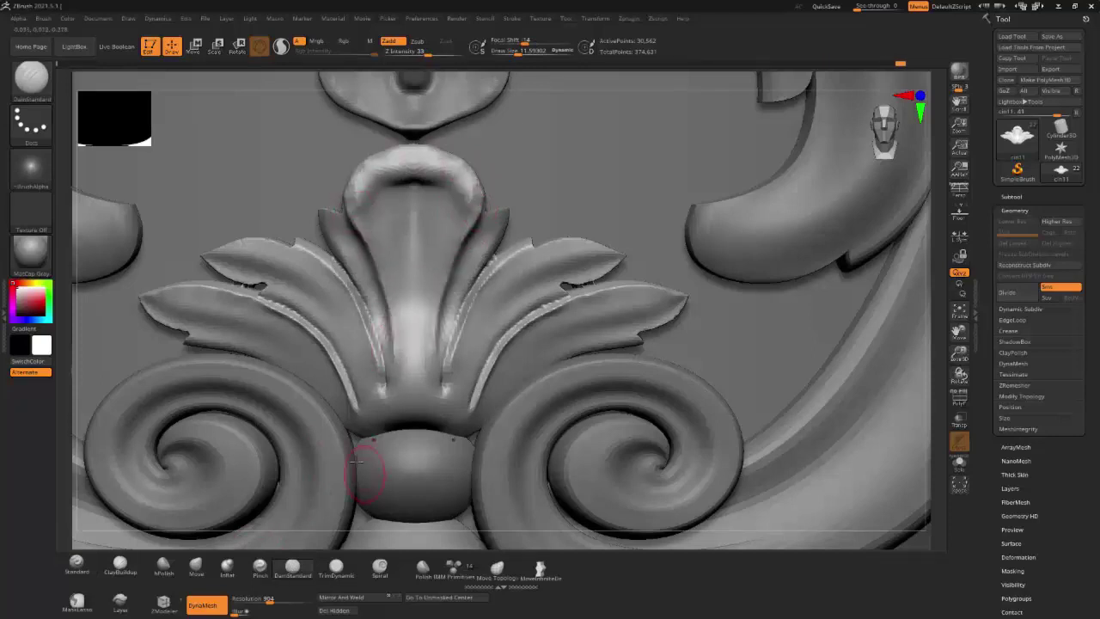
{"action": "left_click", "coordinate": [261, 564]}
{"action": "right_click_drag", "start_coordinate": [446, 150], "coordinate": [422, 140]}
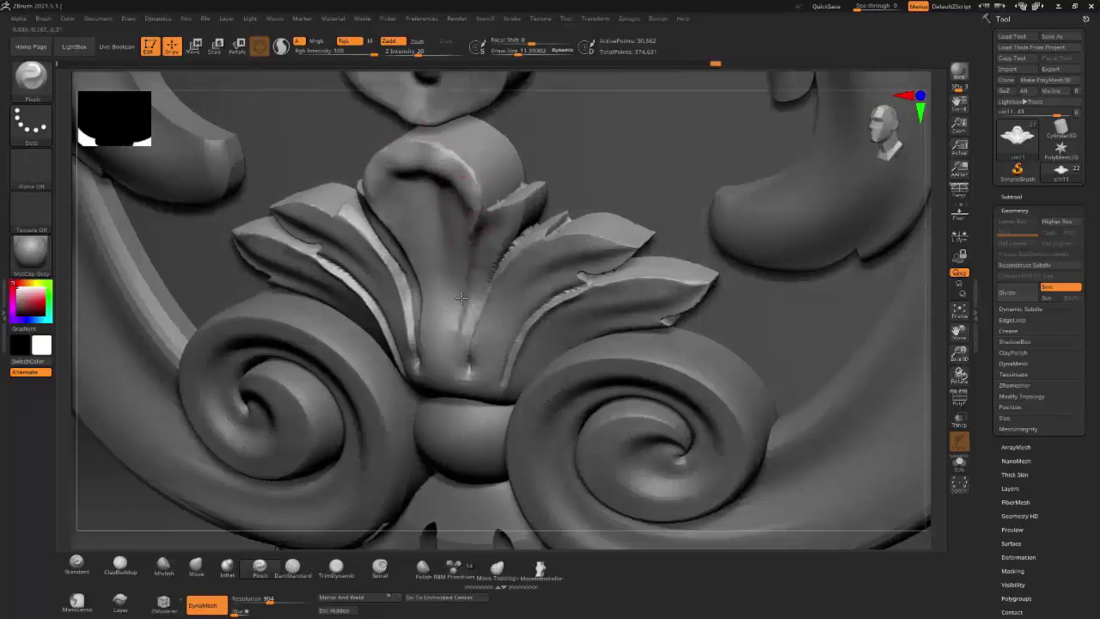
{"action": "right_click_drag", "start_coordinate": [473, 193], "coordinate": [412, 190]}
Step: Raise a channel down the centre leaf, then smooth it and the bulb's left and top
{"action": "left_click", "coordinate": [76, 568]}
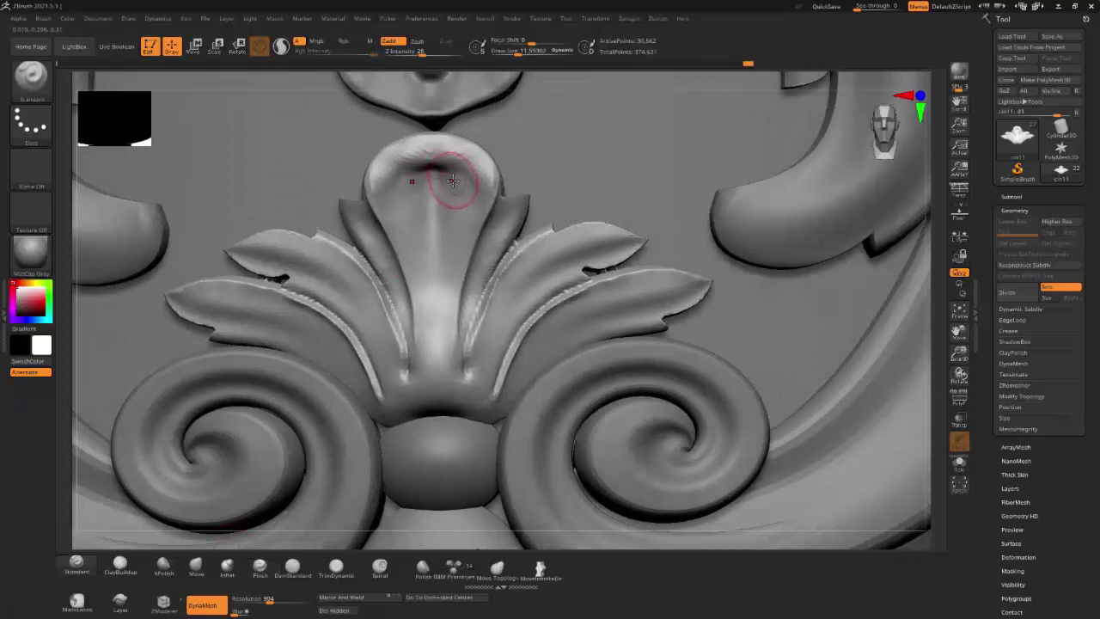
{"action": "mouse_move", "coordinate": [439, 155]}
{"action": "left_mouse_down"}
{"action": "mouse_move", "coordinate": [454, 253]}
{"action": "mouse_move", "coordinate": [435, 361]}
{"action": "left_mouse_up"}
{"action": "mouse_move", "coordinate": [448, 177]}
{"action": "left_mouse_down", "text": "shift"}
{"action": "mouse_move", "coordinate": [437, 386]}
{"action": "mouse_move", "coordinate": [408, 201]}
{"action": "left_mouse_up", "text": "shift"}
{"action": "left_click_drag", "start_coordinate": [401, 155], "coordinate": [456, 150], "text": "shift"}
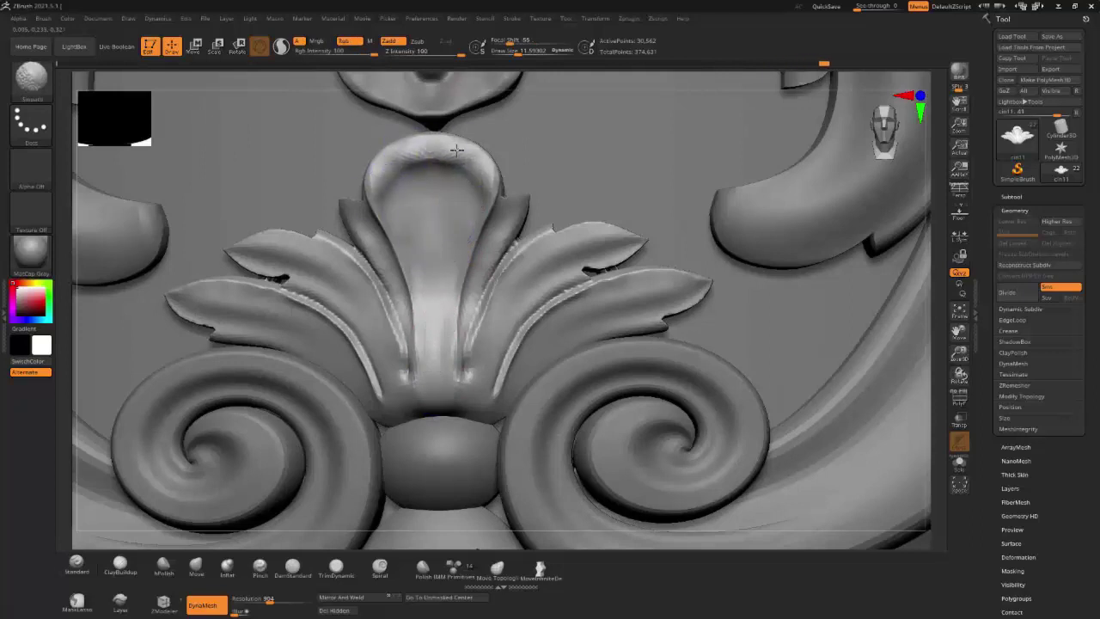
Step: Reshape the centre stem's inner ridges and carve a groove down the central petal's right edge
{"action": "left_click", "coordinate": [197, 564]}
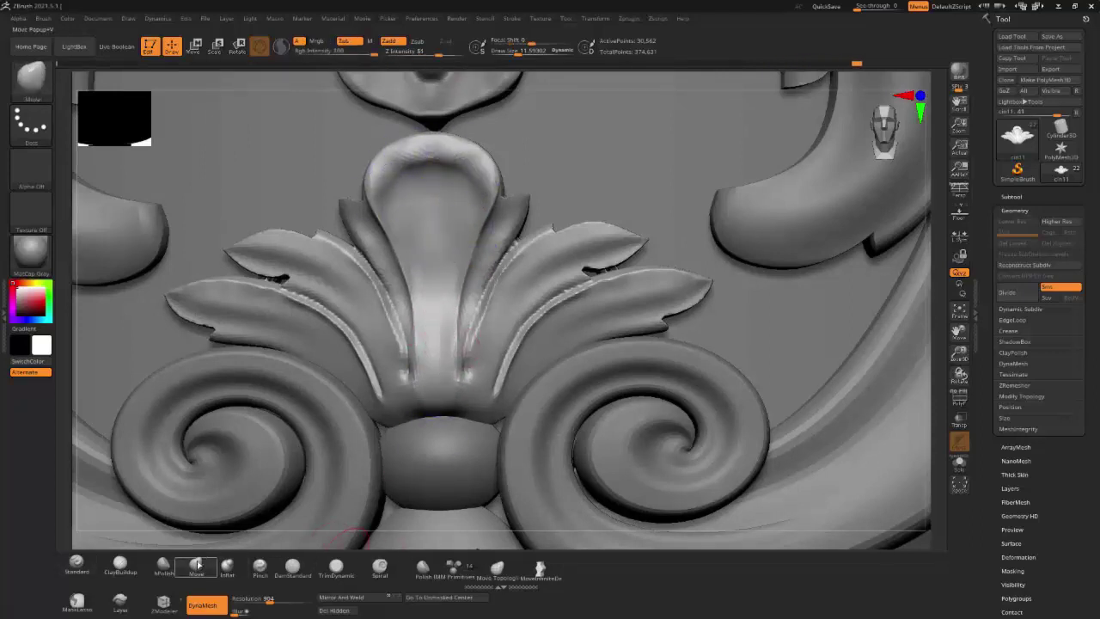
{"action": "left_click_drag", "start_coordinate": [501, 287], "coordinate": [481, 344]}
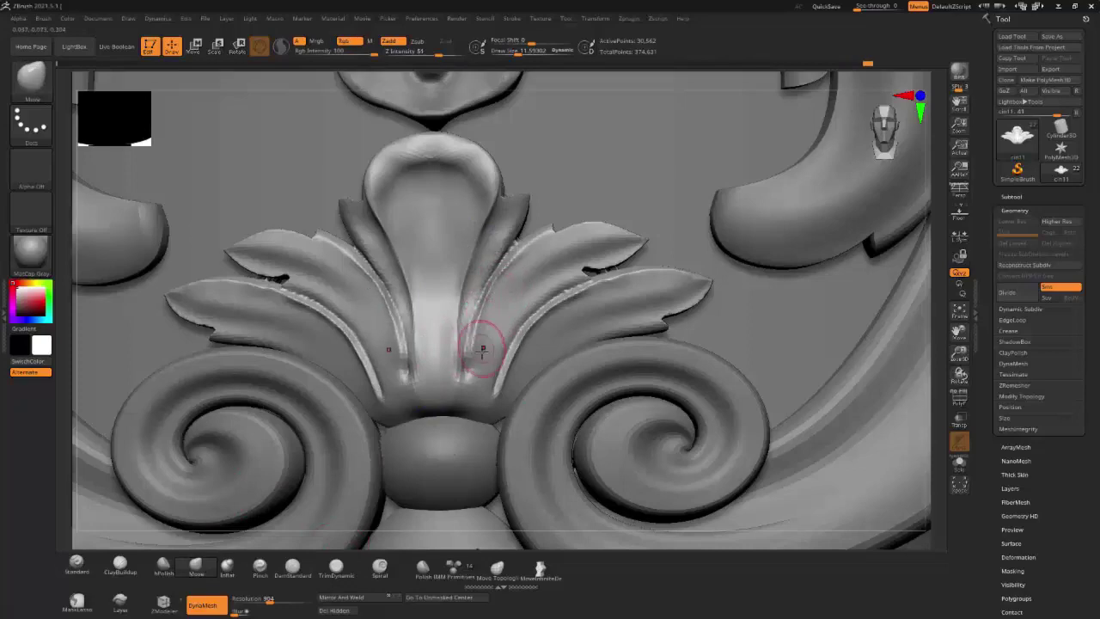
{"action": "left_click", "coordinate": [292, 565]}
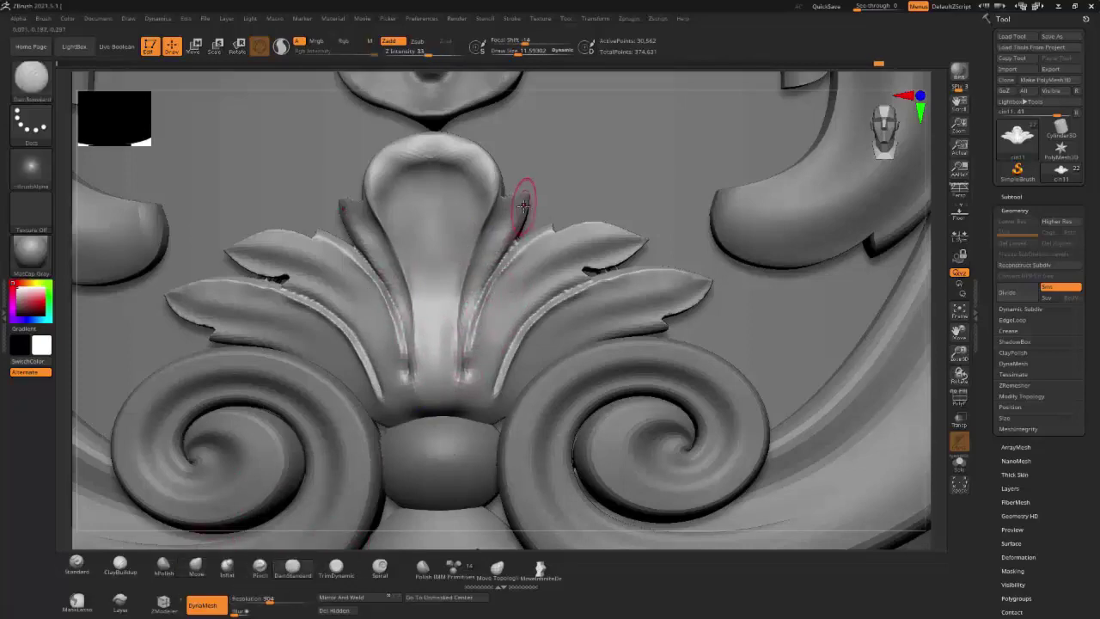
{"action": "right_click_drag", "start_coordinate": [498, 237], "coordinate": [477, 213]}
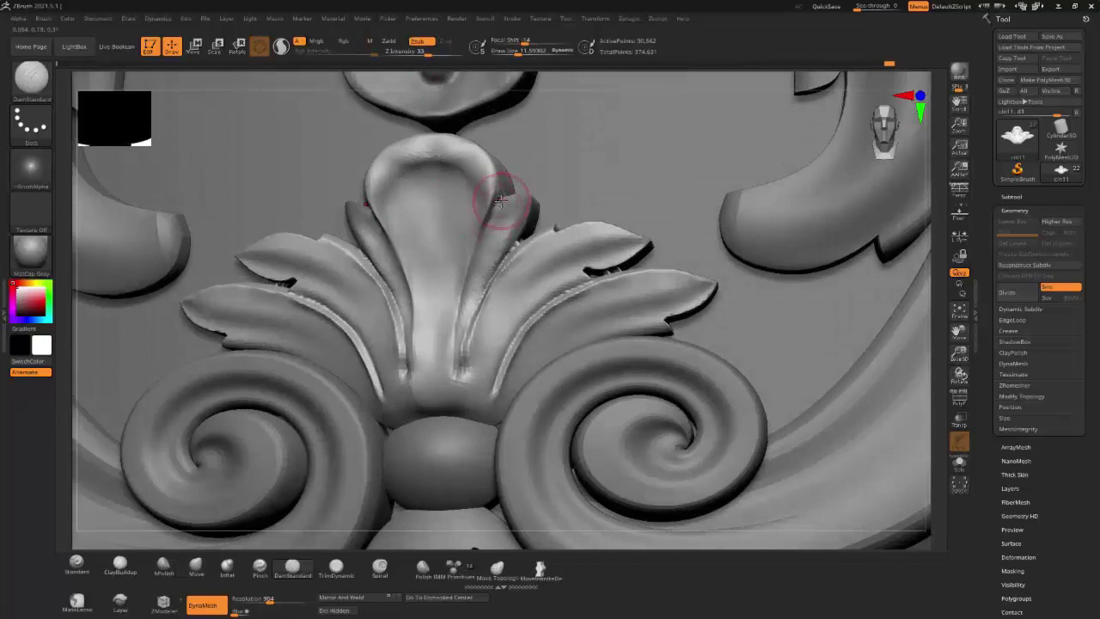
{"action": "left_click_drag", "start_coordinate": [501, 200], "coordinate": [482, 236]}
{"action": "right_click_drag", "start_coordinate": [450, 215], "coordinate": [418, 172]}
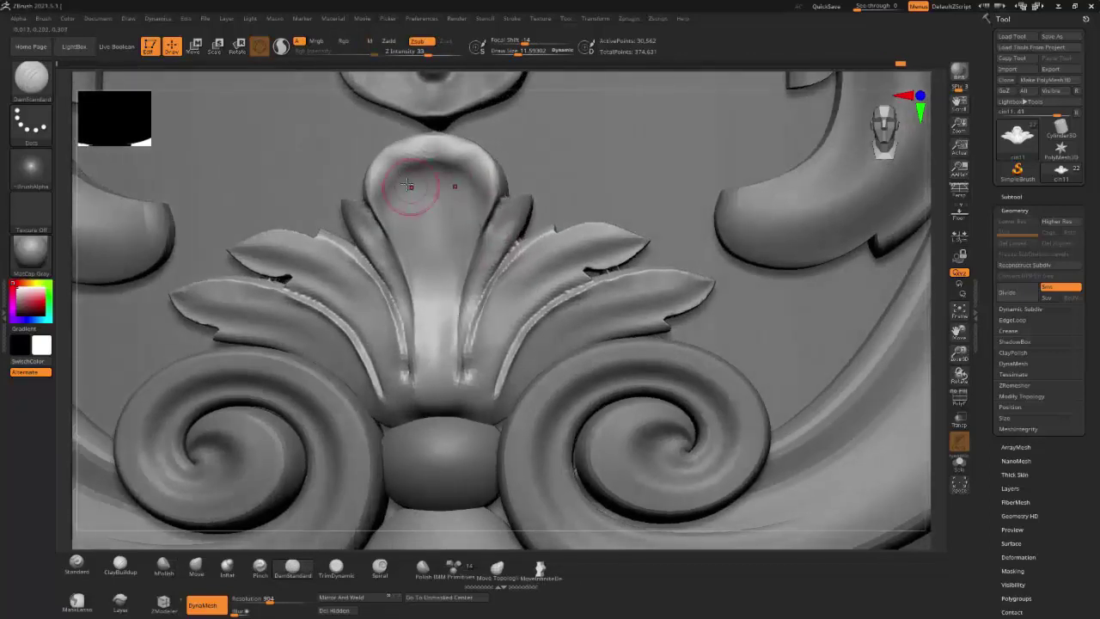
Step: Groove the side leaves from tip toward centre and build up and round their tips
{"action": "key", "text": "shift"}
{"action": "mouse_move", "coordinate": [601, 243]}
{"action": "left_mouse_down"}
{"action": "mouse_move", "coordinate": [488, 344]}
{"action": "mouse_move", "coordinate": [484, 394]}
{"action": "left_mouse_up"}
{"action": "left_click", "coordinate": [77, 567]}
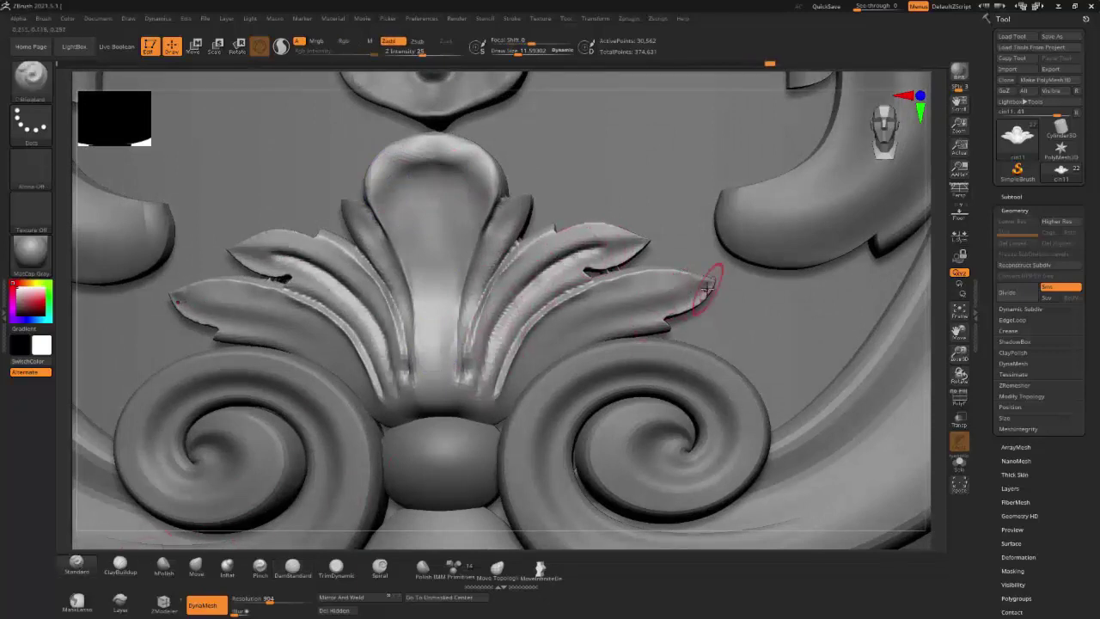
{"action": "left_click_drag", "start_coordinate": [701, 284], "coordinate": [669, 309]}
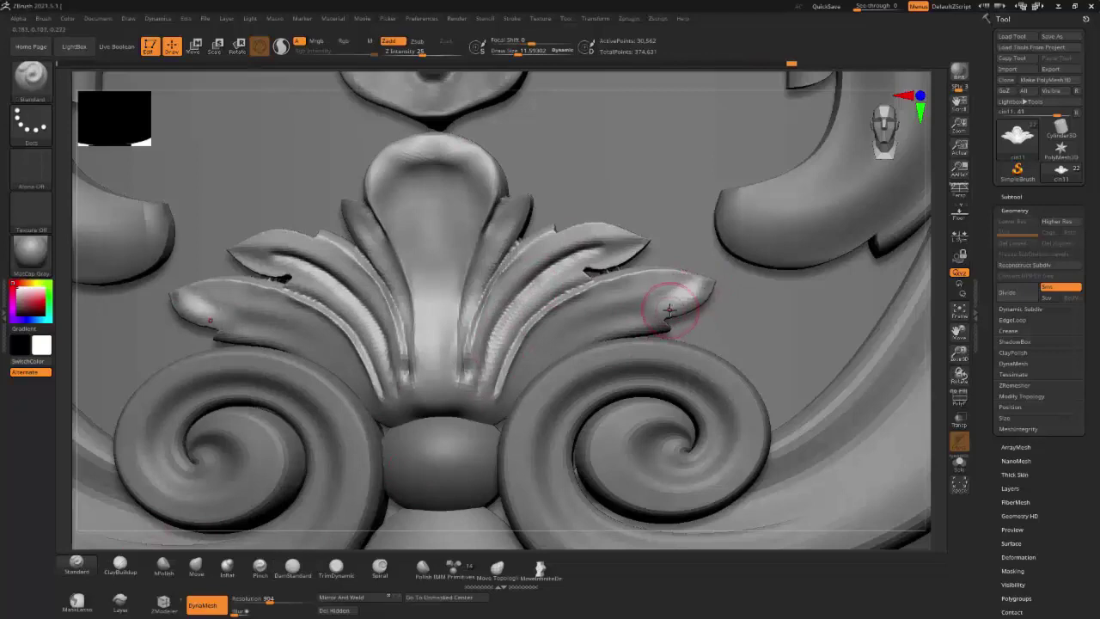
{"action": "key", "text": "shift"}
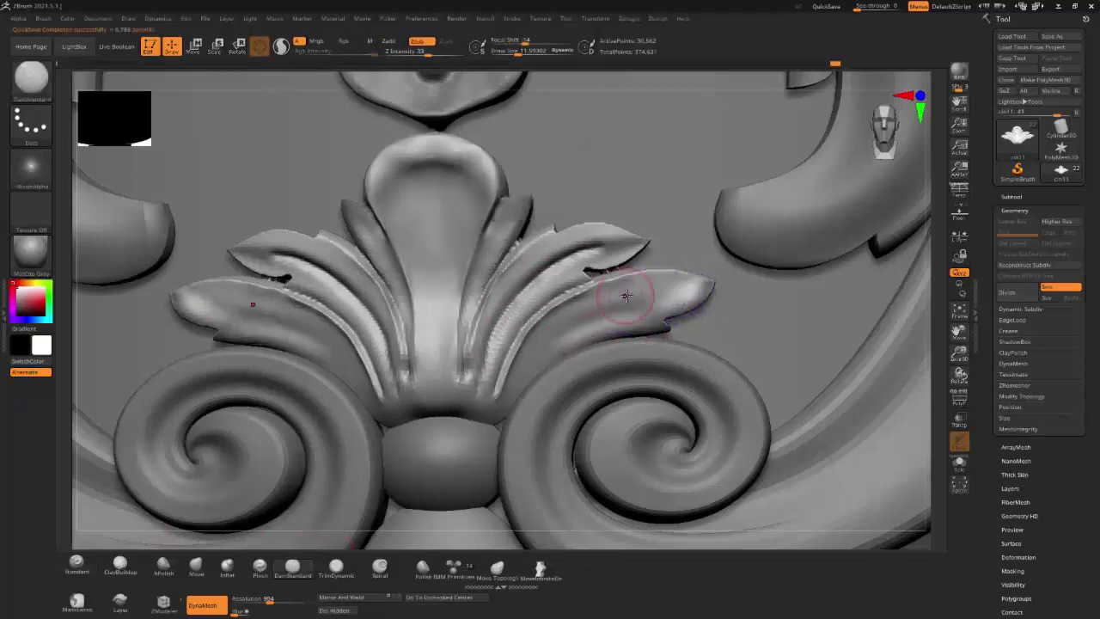
{"action": "left_click_drag", "start_coordinate": [647, 301], "coordinate": [525, 368]}
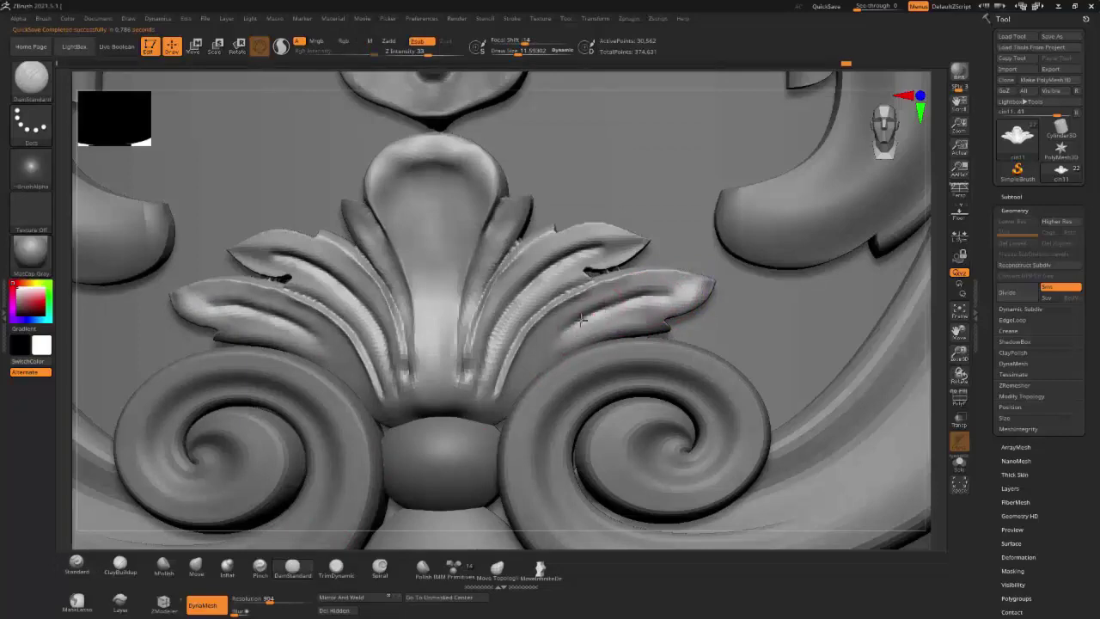
Step: Carve a deep Standard ZSub groove down the middle of the top bulb
{"action": "key", "text": "f"}
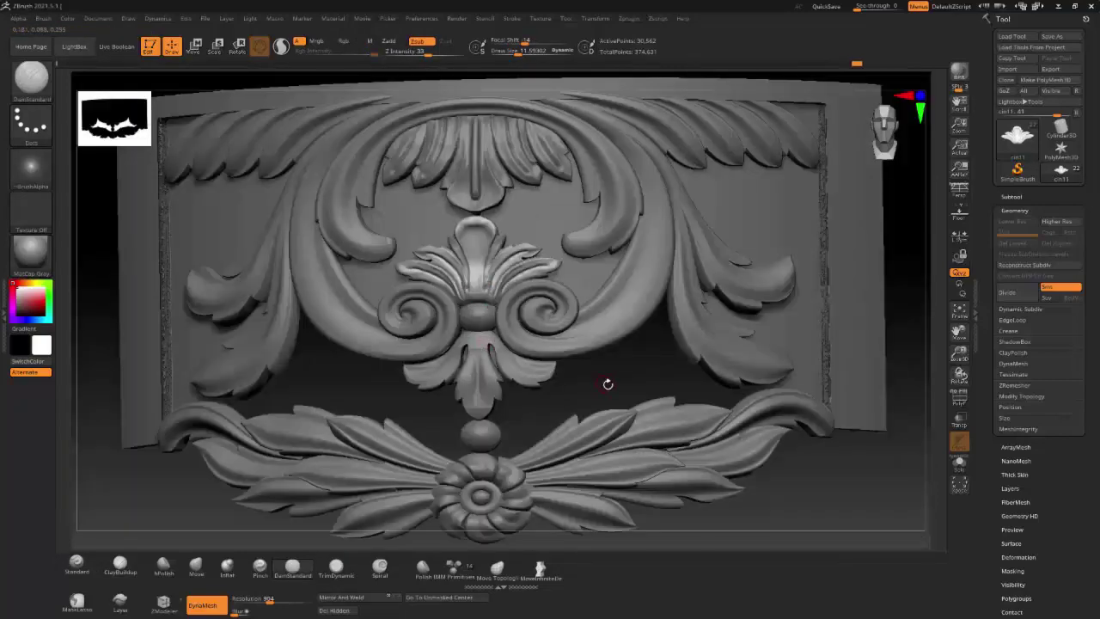
{"action": "key", "text": "ctrl"}
{"action": "key", "text": "ctrl"}
{"action": "right_click_drag", "start_coordinate": [477, 272], "coordinate": [461, 215], "text": "ctrl"}
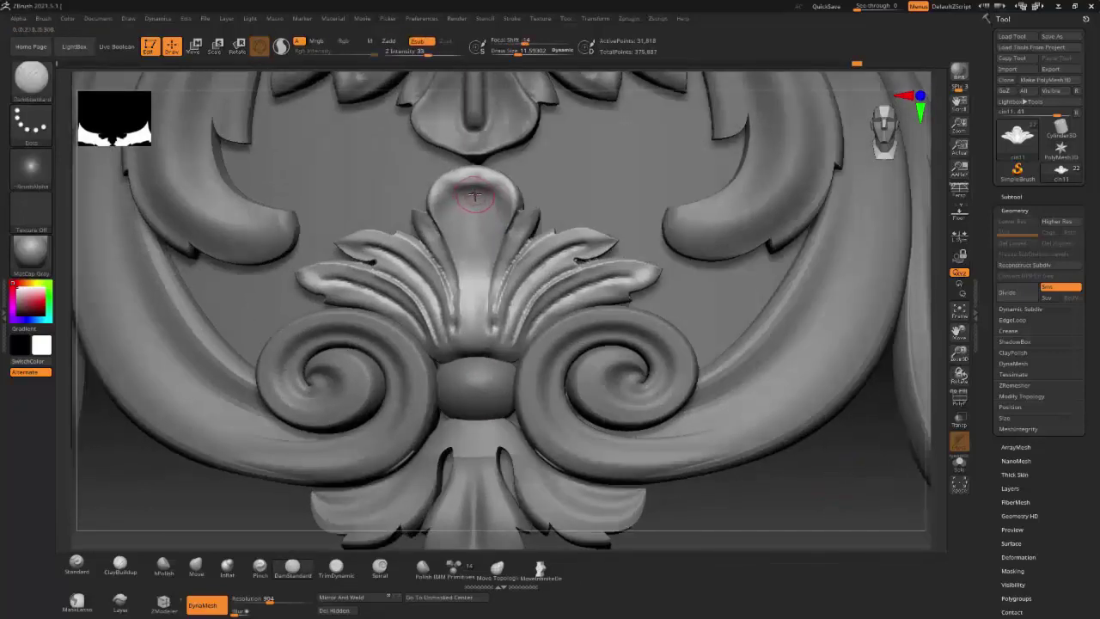
{"action": "left_click", "coordinate": [79, 564]}
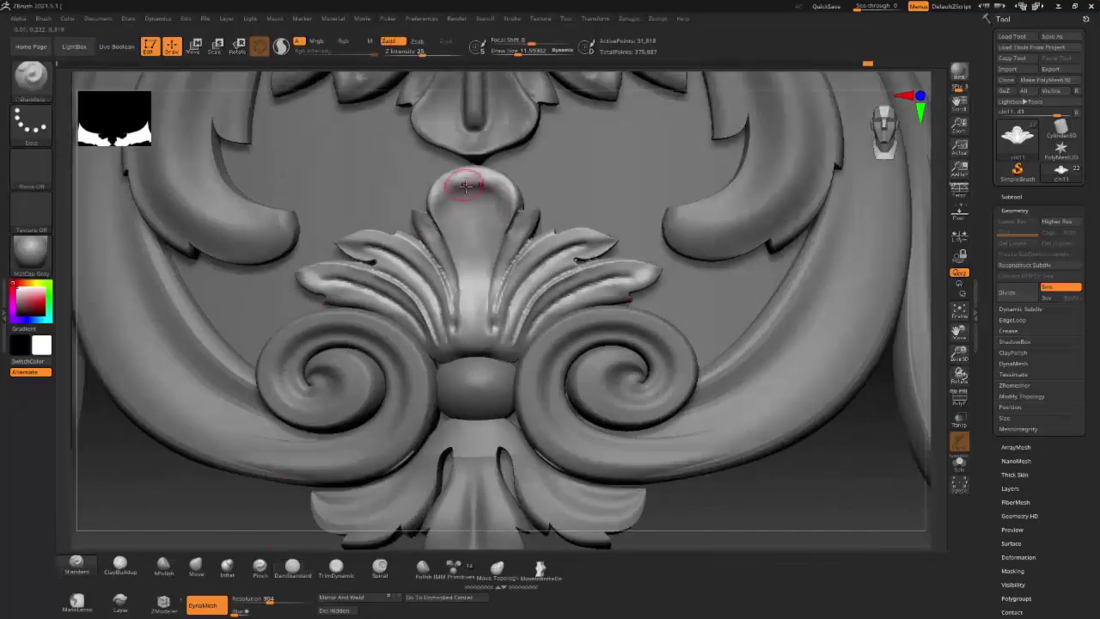
{"action": "key", "text": "alt"}
{"action": "left_click_drag", "start_coordinate": [475, 200], "coordinate": [474, 238]}
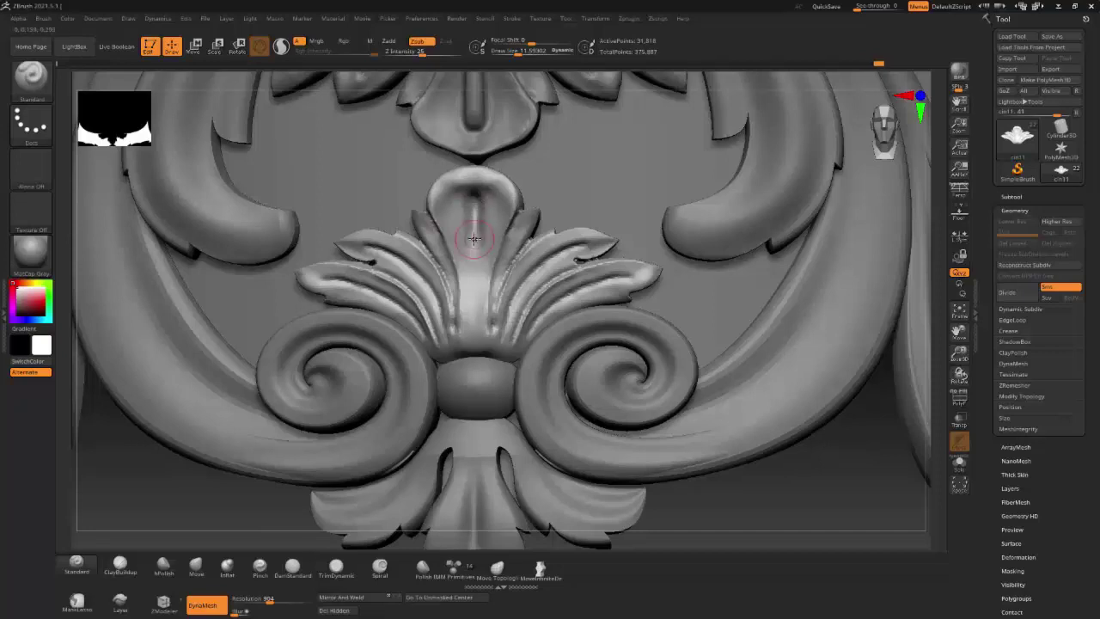
{"action": "left_click_drag", "start_coordinate": [473, 198], "coordinate": [475, 258]}
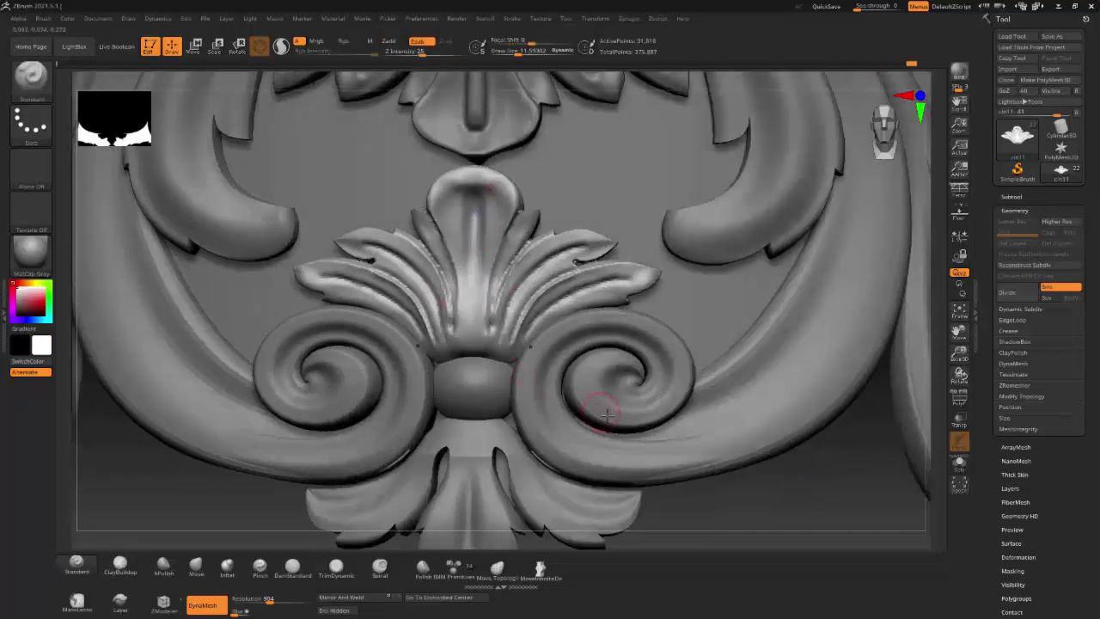
{"action": "right_click_drag", "start_coordinate": [524, 474], "coordinate": [521, 344], "text": "alt"}
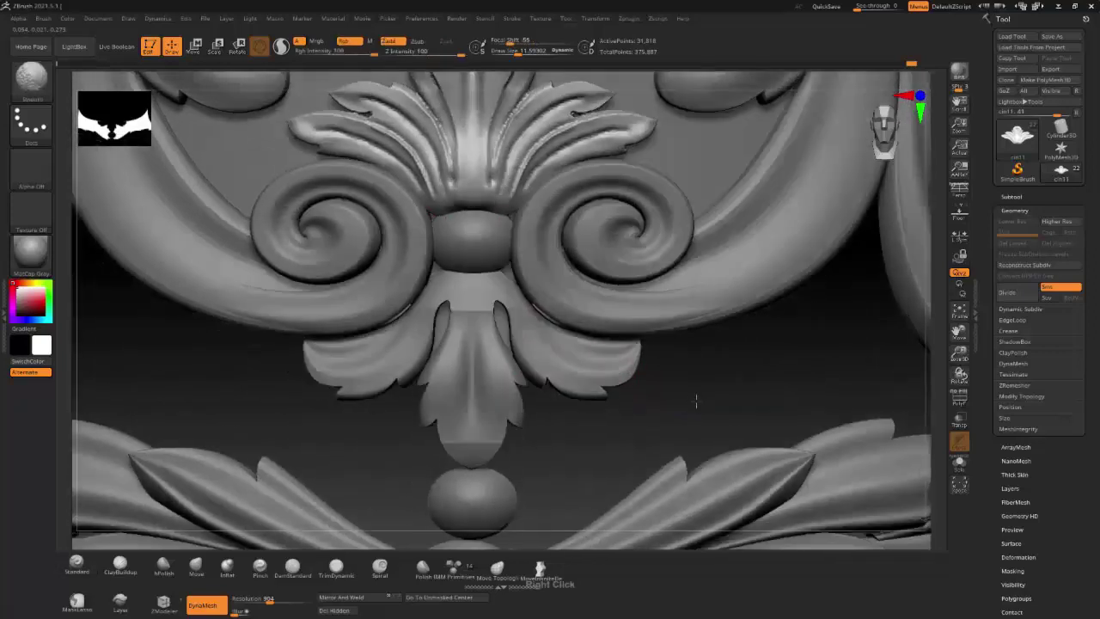
Step: Select the lower leaf piece and DynaMesh it at resolution 968
{"action": "left_click", "coordinate": [490, 405], "text": "alt"}
{"action": "left_click_drag", "start_coordinate": [245, 600], "coordinate": [269, 600]}
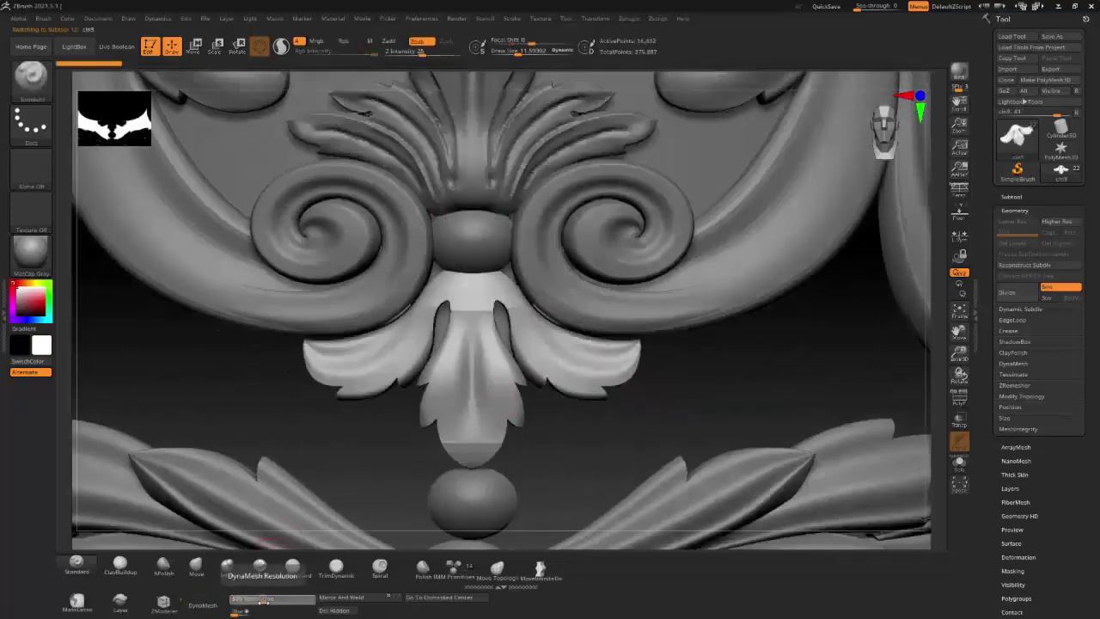
{"action": "left_click", "coordinate": [202, 605]}
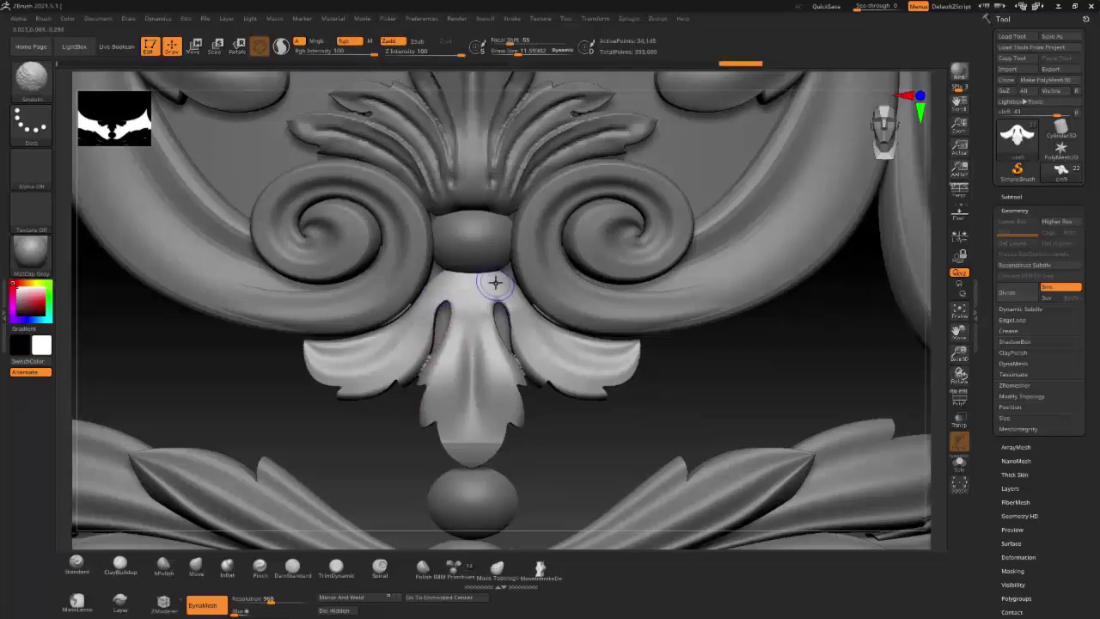
Step: Sculpt matching strokes along both leaf slots using Standard with Mirror And Weld
{"action": "left_click", "coordinate": [77, 567]}
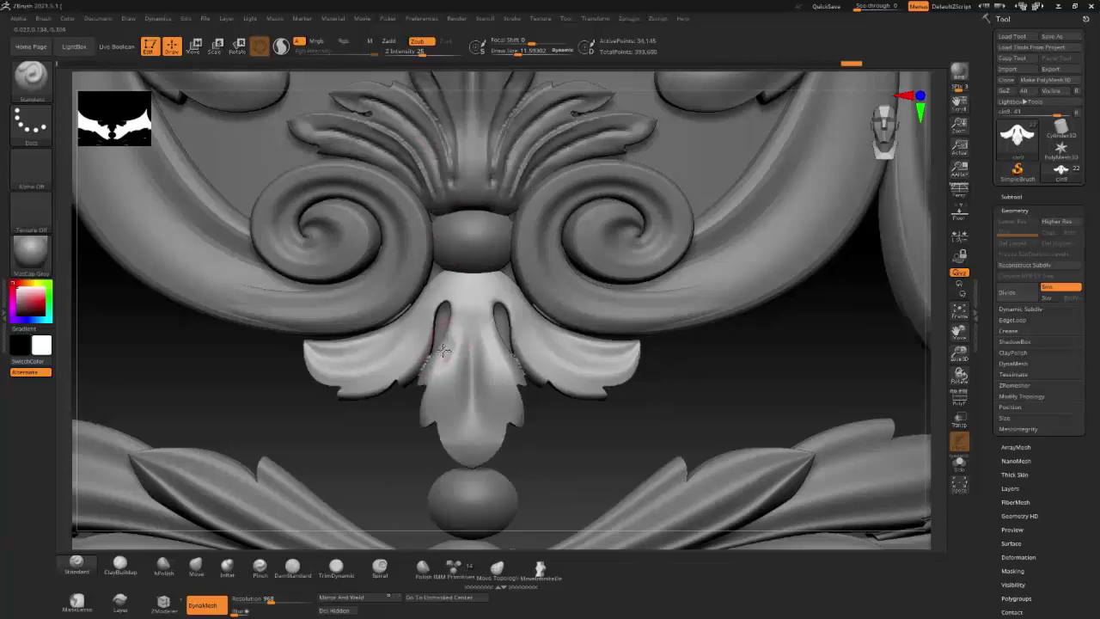
{"action": "left_click_drag", "start_coordinate": [446, 372], "coordinate": [433, 406]}
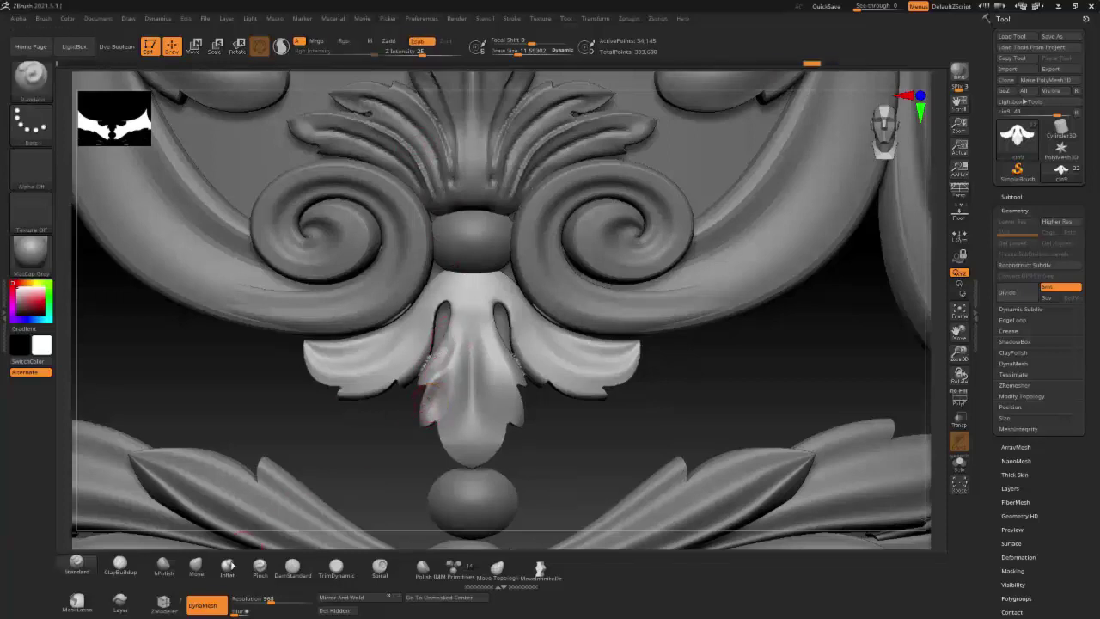
{"action": "left_click", "coordinate": [372, 597]}
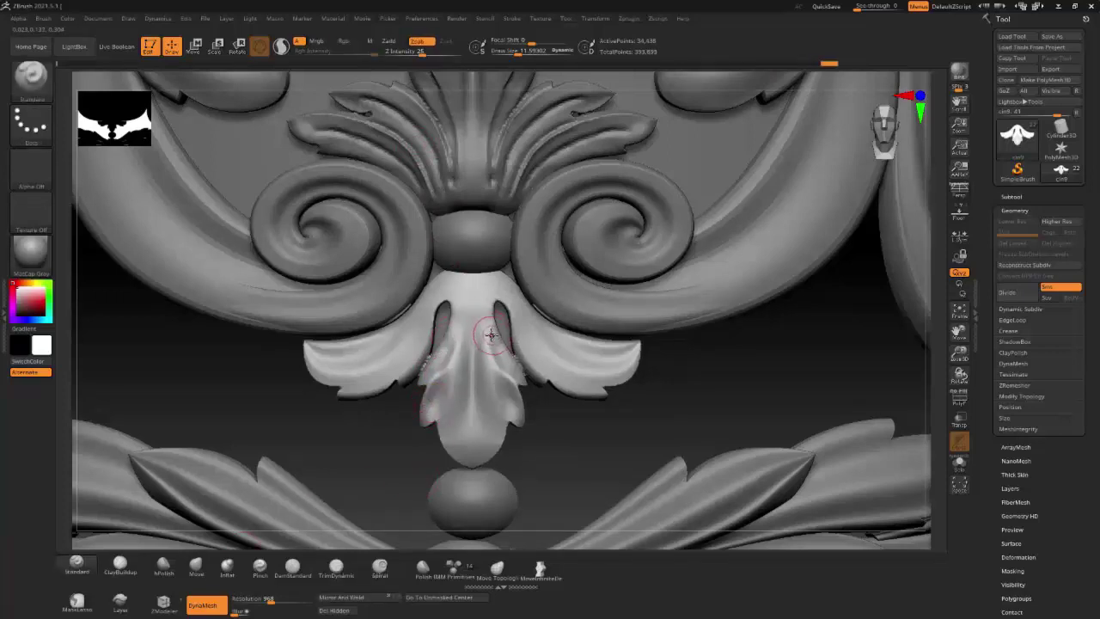
{"action": "mouse_move", "coordinate": [488, 344]}
{"action": "left_mouse_down"}
{"action": "mouse_move", "coordinate": [500, 360]}
{"action": "mouse_move", "coordinate": [497, 396]}
{"action": "left_mouse_up"}
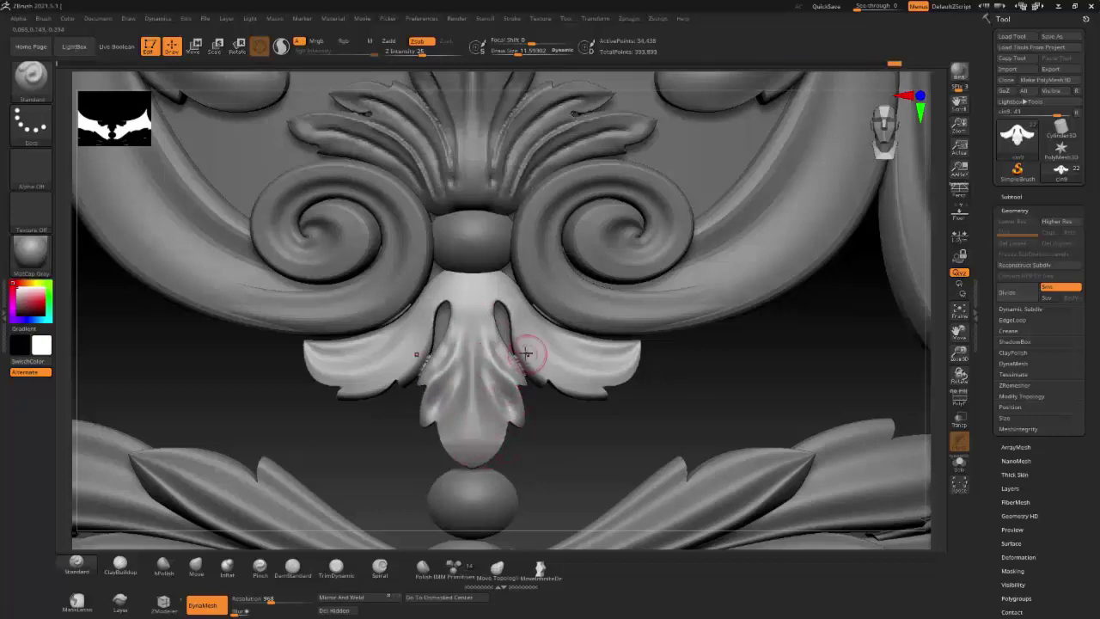
{"action": "mouse_move", "coordinate": [519, 321]}
{"action": "left_mouse_down"}
{"action": "mouse_move", "coordinate": [581, 391]}
{"action": "mouse_move", "coordinate": [526, 344]}
{"action": "mouse_move", "coordinate": [514, 311]}
{"action": "mouse_move", "coordinate": [511, 325]}
{"action": "mouse_move", "coordinate": [484, 316]}
{"action": "mouse_move", "coordinate": [492, 329]}
{"action": "left_mouse_up"}
{"action": "key", "text": "shift"}
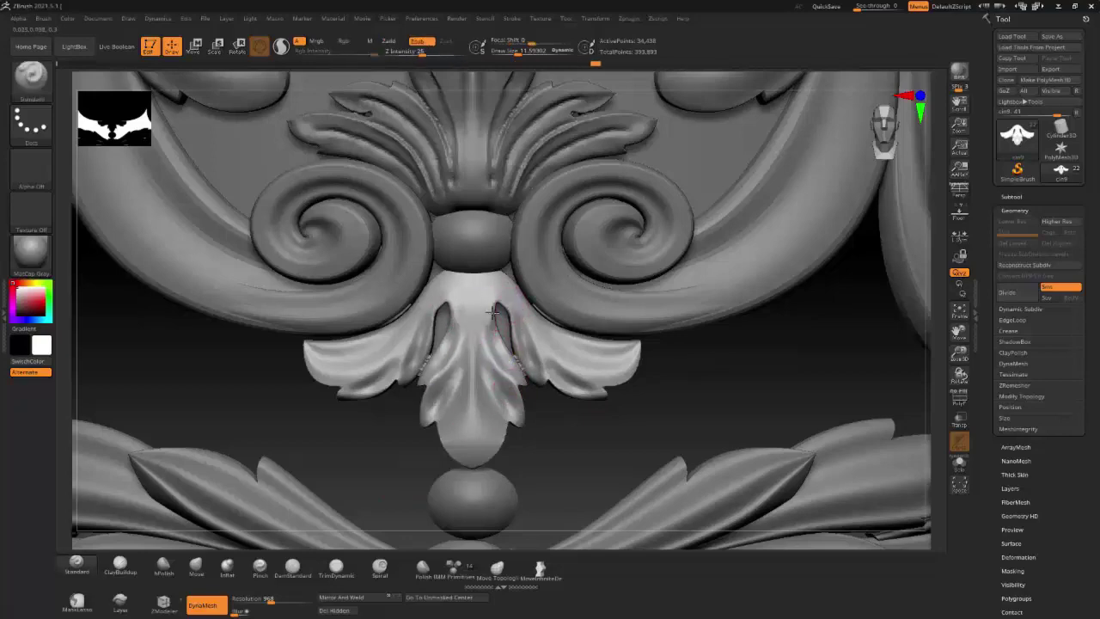
Step: Zoom in on the leaf slot and turn the model to inspect the leaf top beneath the bulb
{"action": "key", "text": "b"}
{"action": "key", "text": "m"}
{"action": "key", "text": "c"}
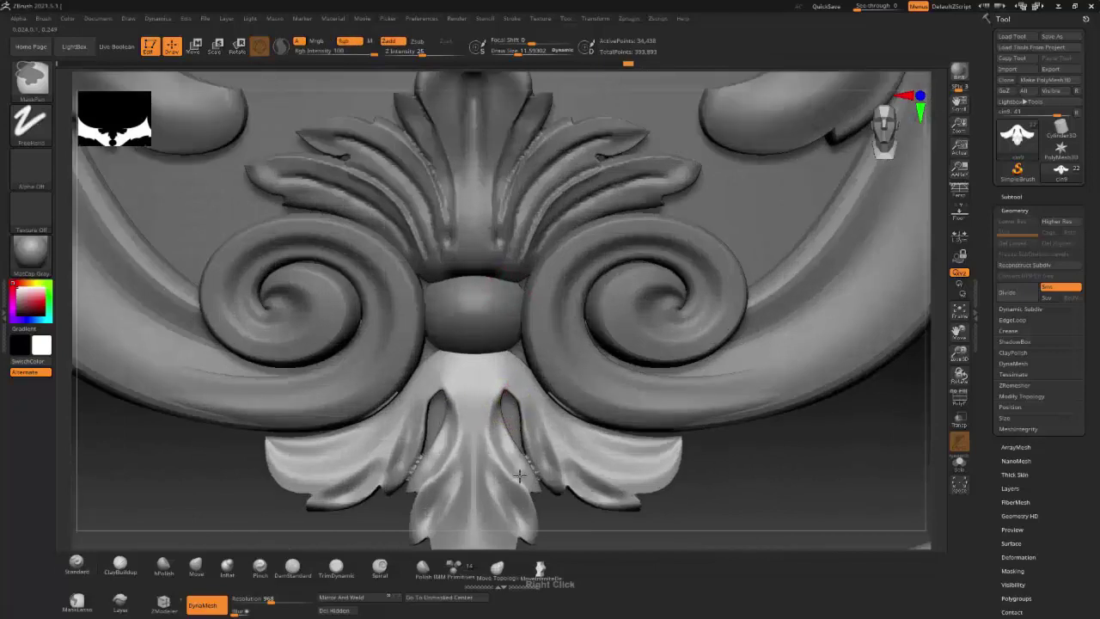
{"action": "right_click_drag", "start_coordinate": [506, 301], "coordinate": [516, 465], "text": "ctrl"}
{"action": "key", "text": "b"}
{"action": "key", "text": "s"}
{"action": "key", "text": "t"}
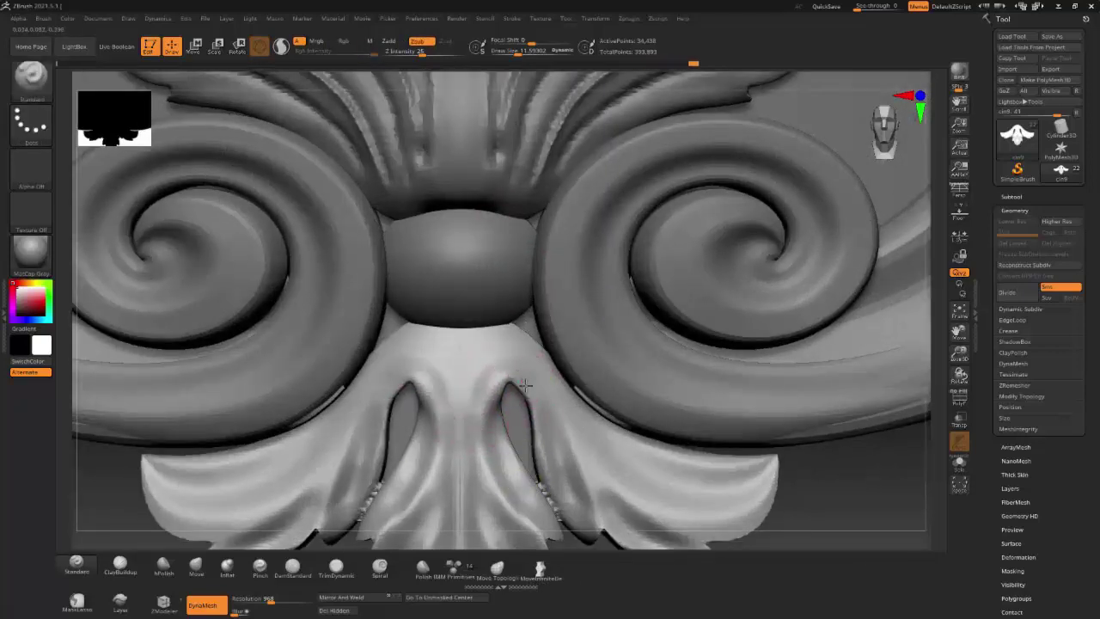
{"action": "left_click", "coordinate": [196, 567]}
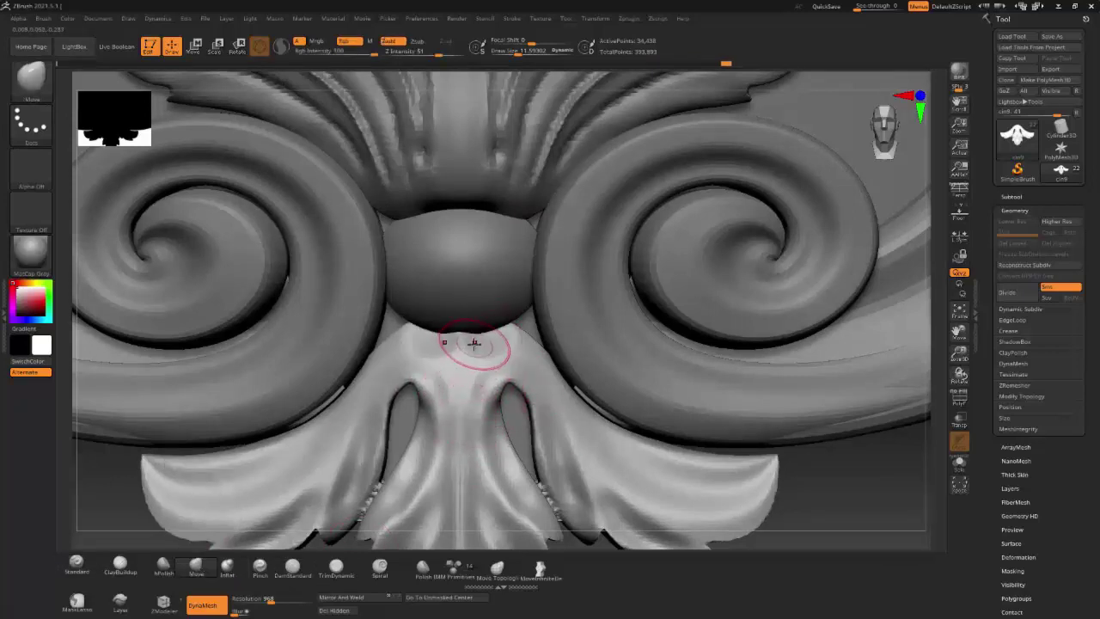
{"action": "key", "text": "b"}
{"action": "key", "text": "s"}
{"action": "key", "text": "t"}
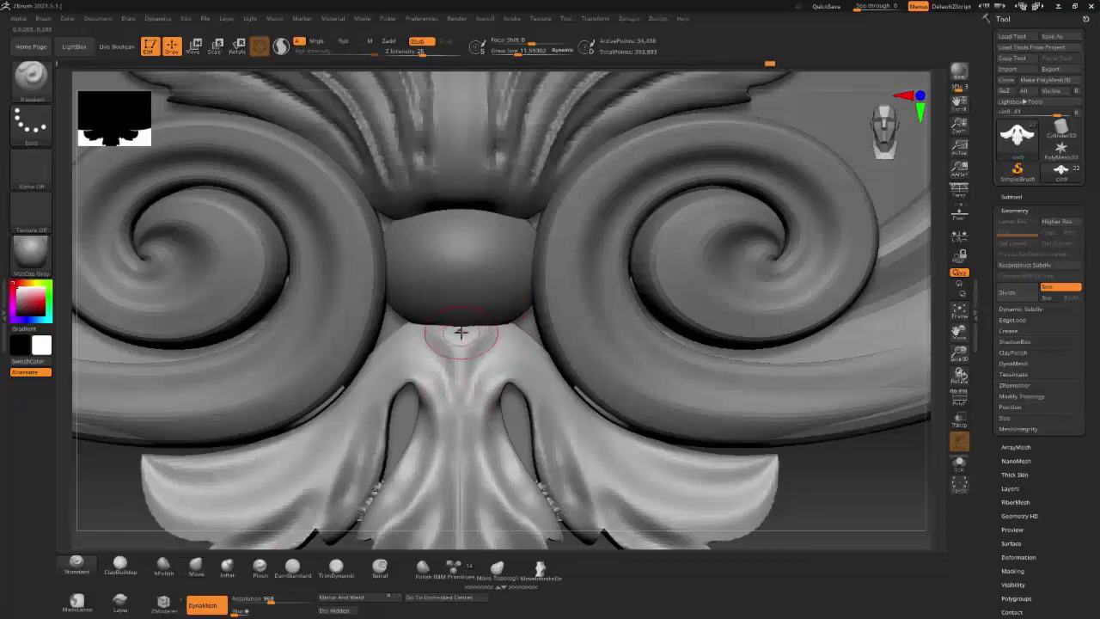
{"action": "right_click_drag", "start_coordinate": [462, 325], "coordinate": [483, 340]}
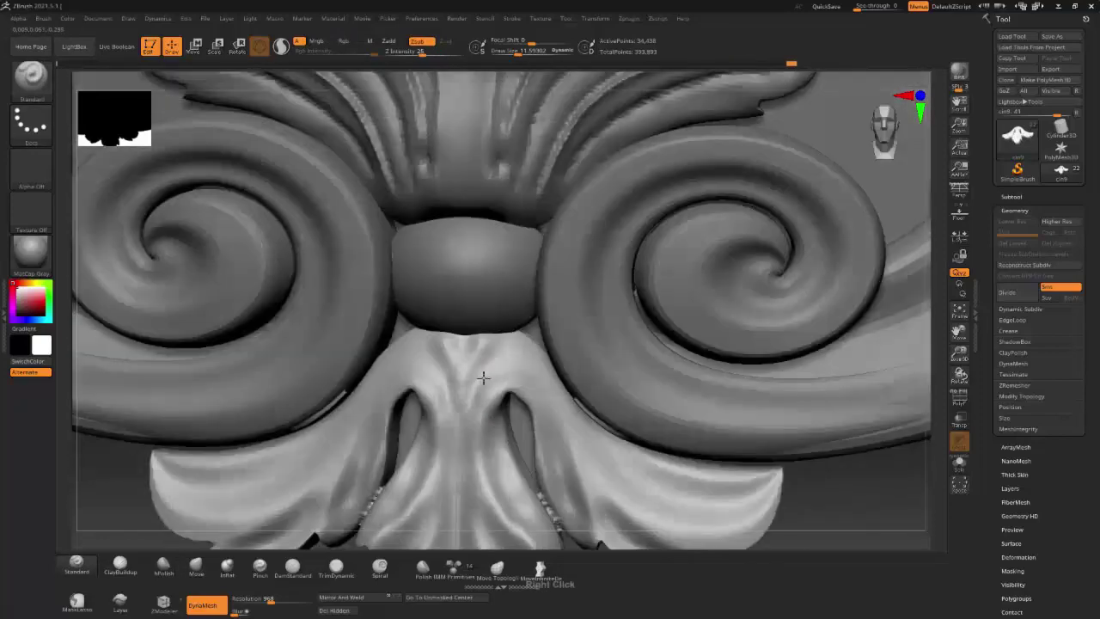
{"action": "key", "text": "ctrl"}
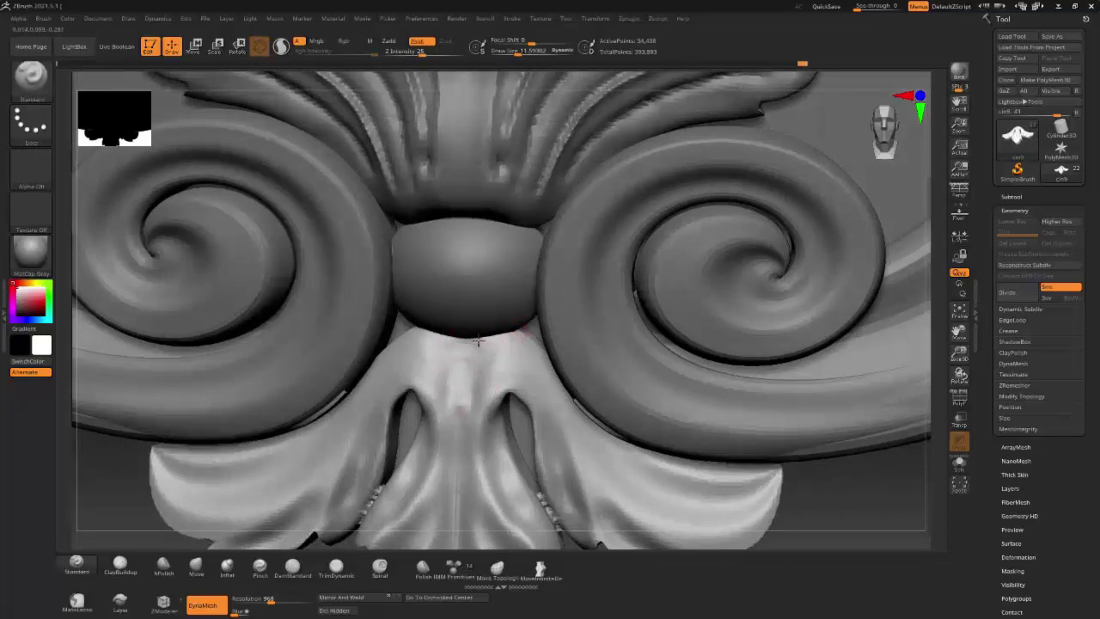
Step: Smooth the leaf top so it sits snugly just under the central bulb
{"action": "key", "text": "shift"}
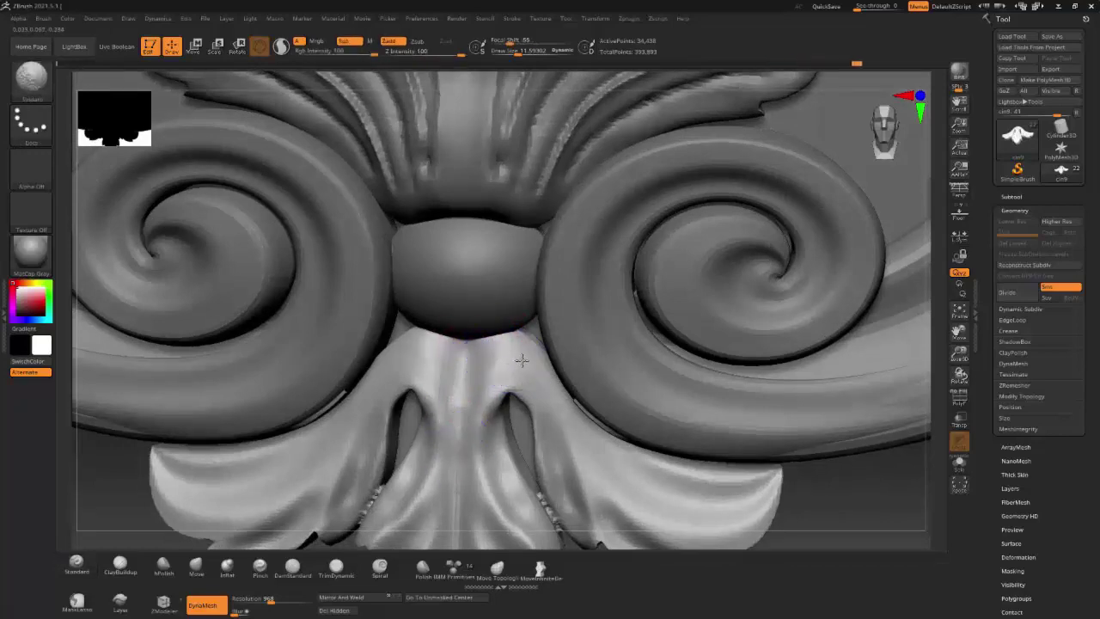
{"action": "mouse_move", "coordinate": [522, 361]}
{"action": "right_mouse_down"}
{"action": "mouse_move", "coordinate": [442, 359]}
{"action": "mouse_move", "coordinate": [523, 338]}
{"action": "mouse_move", "coordinate": [536, 267]}
{"action": "mouse_move", "coordinate": [777, 463]}
{"action": "right_mouse_up"}
{"action": "key", "text": "b"}
{"action": "key", "text": "m"}
{"action": "key", "text": "v"}
{"action": "key", "text": "s"}
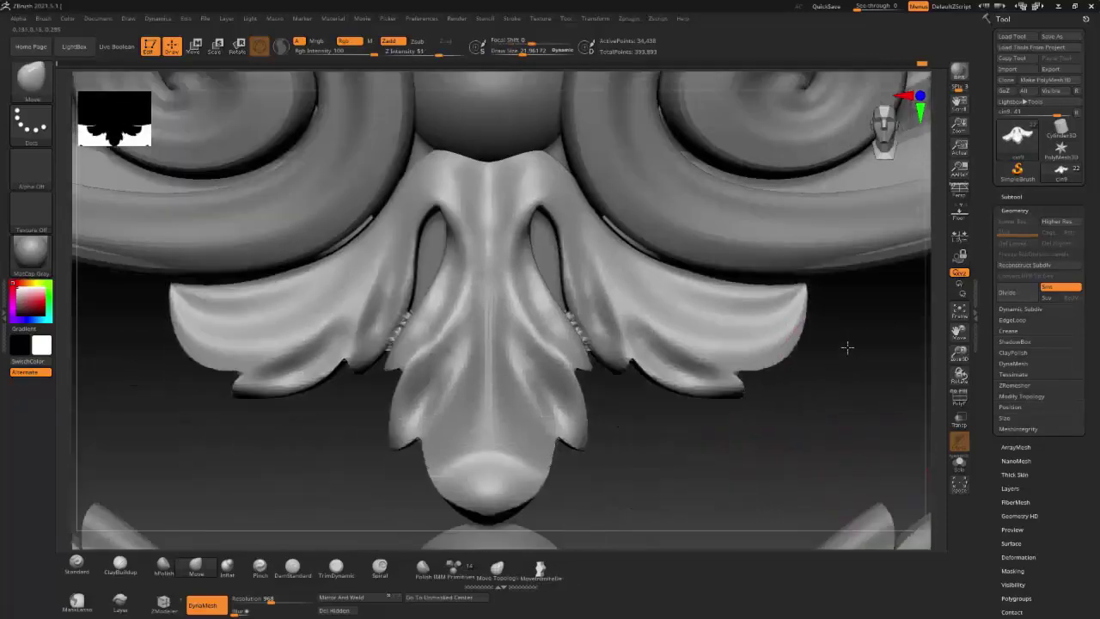
Step: Pull the lower leaf's tip outward with Move, checking it from low and side angles
{"action": "right_click_drag", "start_coordinate": [866, 471], "coordinate": [549, 472]}
{"action": "left_click_drag", "start_coordinate": [549, 472], "coordinate": [533, 474]}
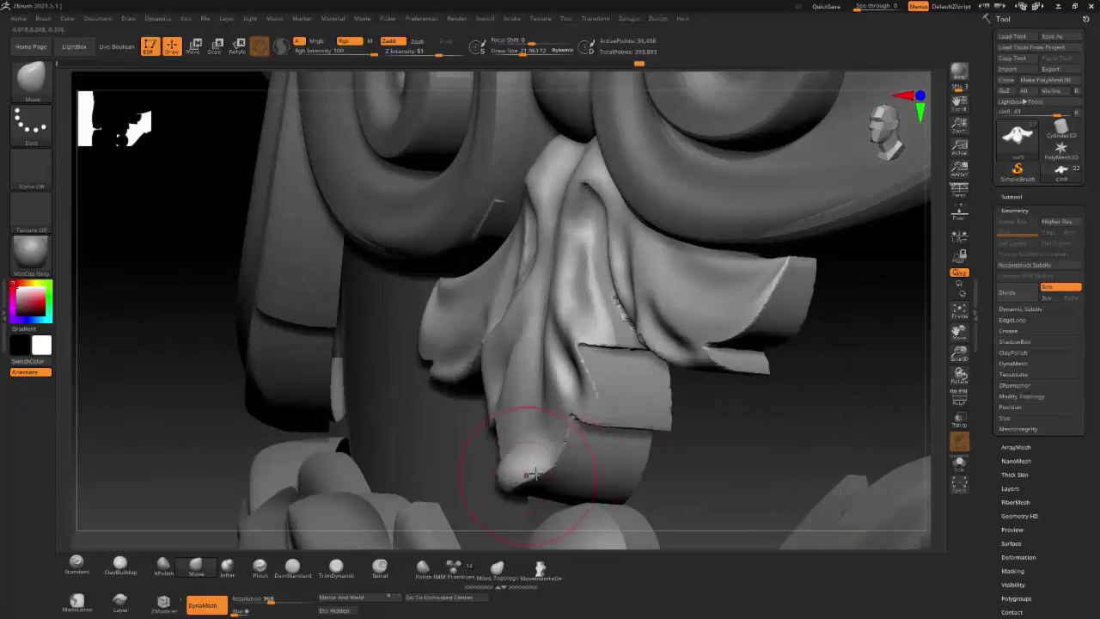
{"action": "right_click_drag", "start_coordinate": [740, 445], "coordinate": [607, 450]}
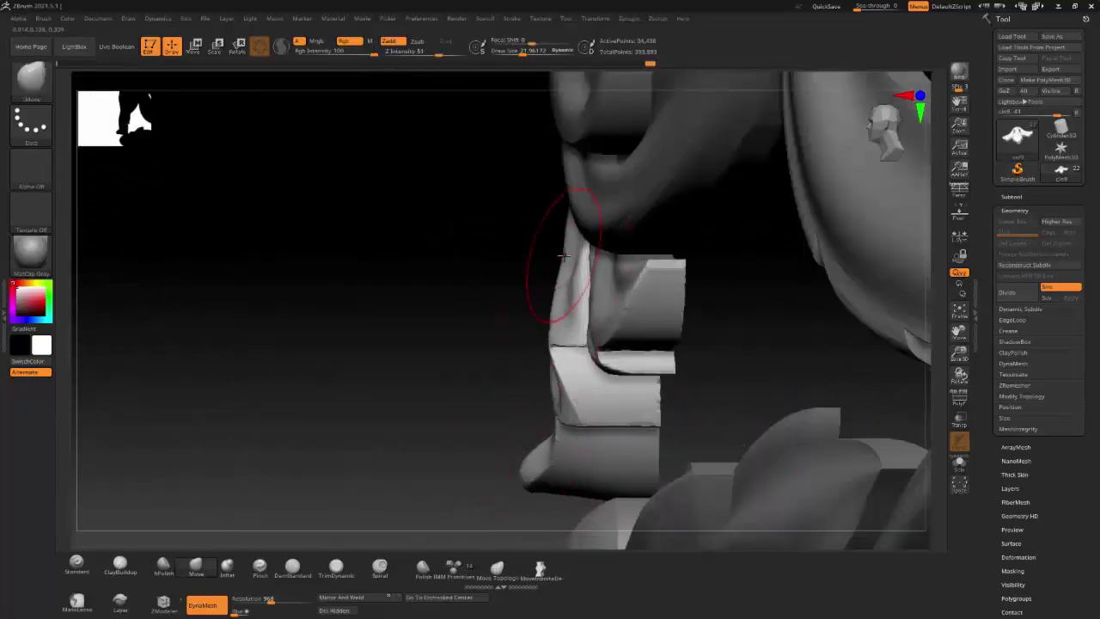
{"action": "mouse_move", "coordinate": [484, 301]}
{"action": "right_mouse_down"}
{"action": "mouse_move", "coordinate": [753, 402]}
{"action": "mouse_move", "coordinate": [545, 356]}
{"action": "right_mouse_up"}
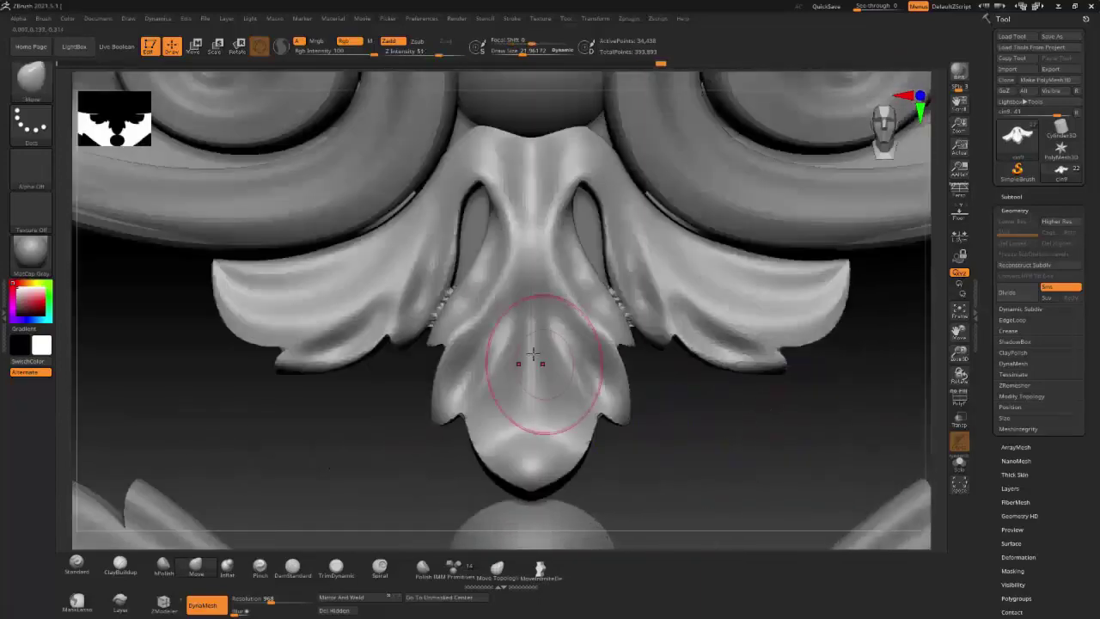
{"action": "key", "text": "b"}
{"action": "key", "text": "s"}
{"action": "key", "text": "t"}
{"action": "key", "text": "s"}
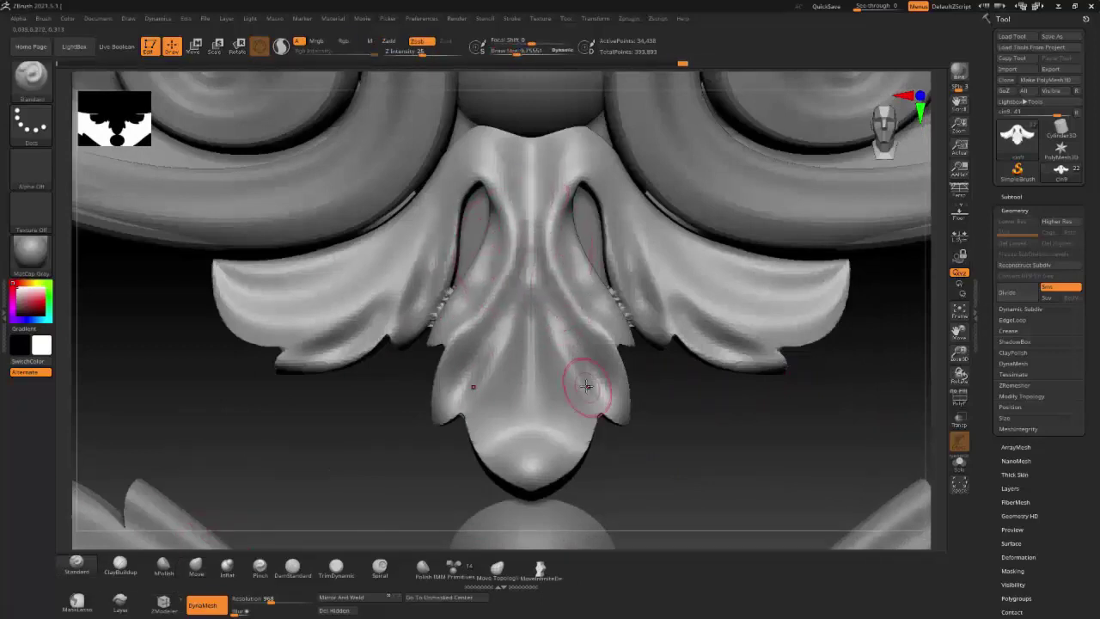
Step: Sculpt folds into the central lobe and carve a deep, smoothed crease along the left groove
{"action": "left_click_drag", "start_coordinate": [516, 246], "coordinate": [508, 278]}
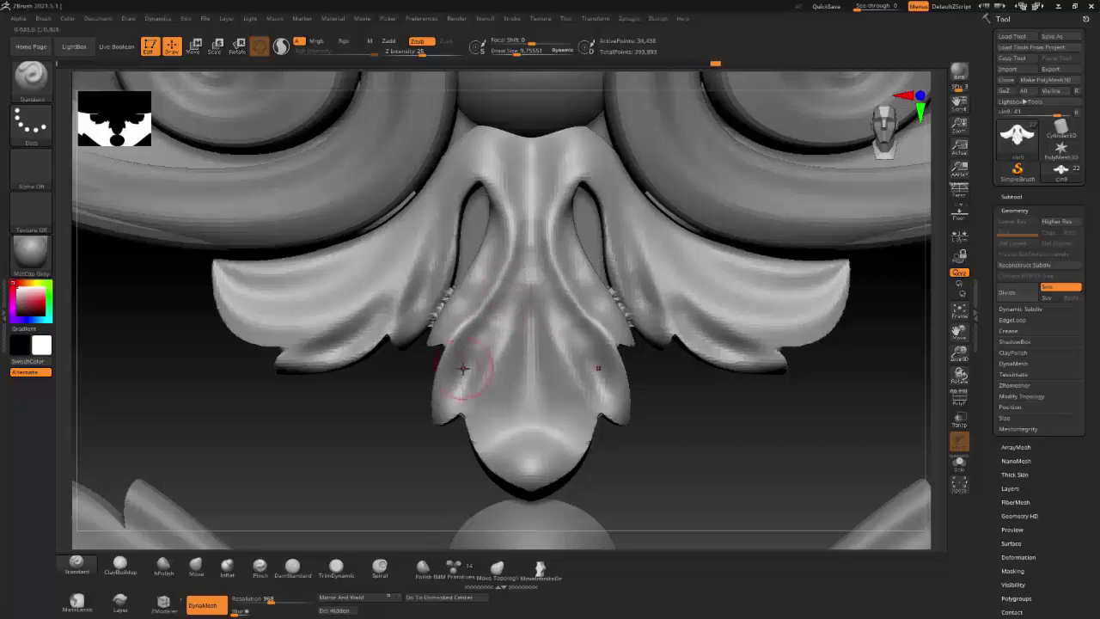
{"action": "left_click_drag", "start_coordinate": [504, 344], "coordinate": [529, 284]}
{"action": "left_click_drag", "start_coordinate": [499, 379], "coordinate": [533, 323]}
{"action": "mouse_move", "coordinate": [458, 356]}
{"action": "left_mouse_down", "text": "shift"}
{"action": "mouse_move", "coordinate": [454, 319]}
{"action": "mouse_move", "coordinate": [487, 275]}
{"action": "left_mouse_up", "text": "shift"}
{"action": "right_click_drag", "start_coordinate": [487, 275], "coordinate": [431, 344]}
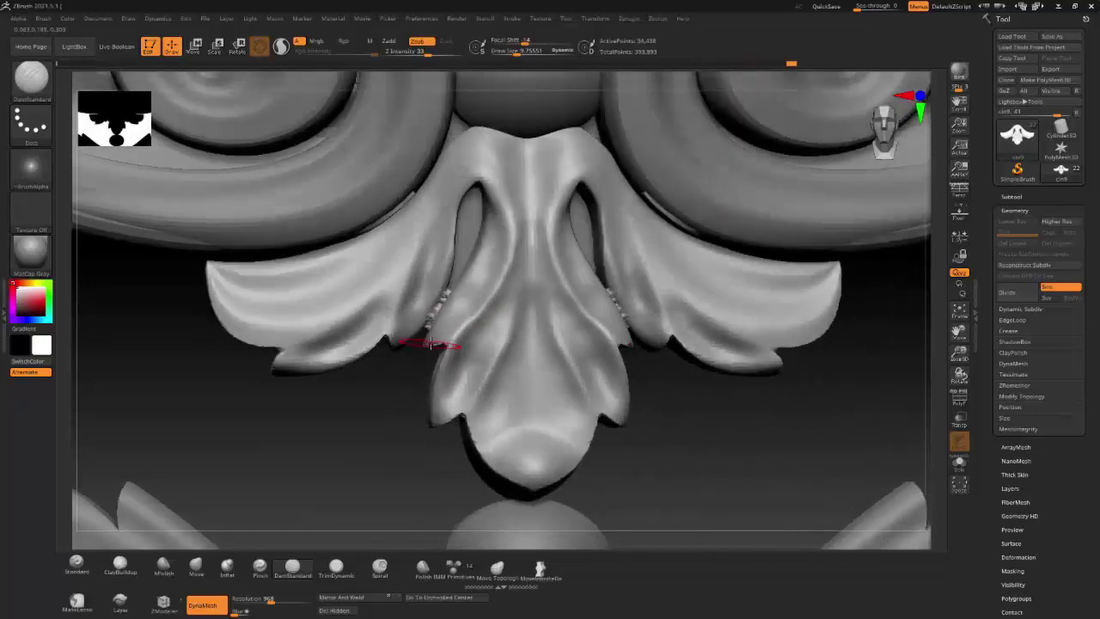
{"action": "mouse_move", "coordinate": [462, 267]}
{"action": "left_mouse_down"}
{"action": "mouse_move", "coordinate": [474, 244]}
{"action": "mouse_move", "coordinate": [435, 320]}
{"action": "left_mouse_up"}
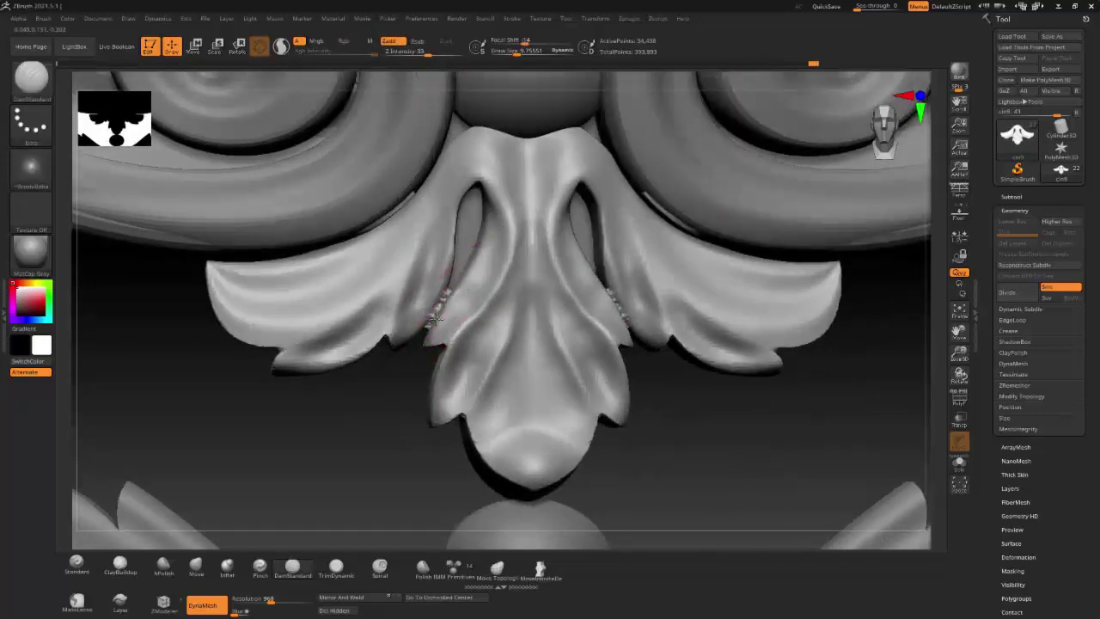
{"action": "left_click_drag", "start_coordinate": [480, 246], "coordinate": [430, 319]}
{"action": "right_click_drag", "start_coordinate": [705, 456], "coordinate": [483, 270]}
{"action": "mouse_move", "coordinate": [483, 270]}
{"action": "left_mouse_down", "text": "shift"}
{"action": "mouse_move", "coordinate": [450, 307]}
{"action": "mouse_move", "coordinate": [427, 270]}
{"action": "left_mouse_up", "text": "shift"}
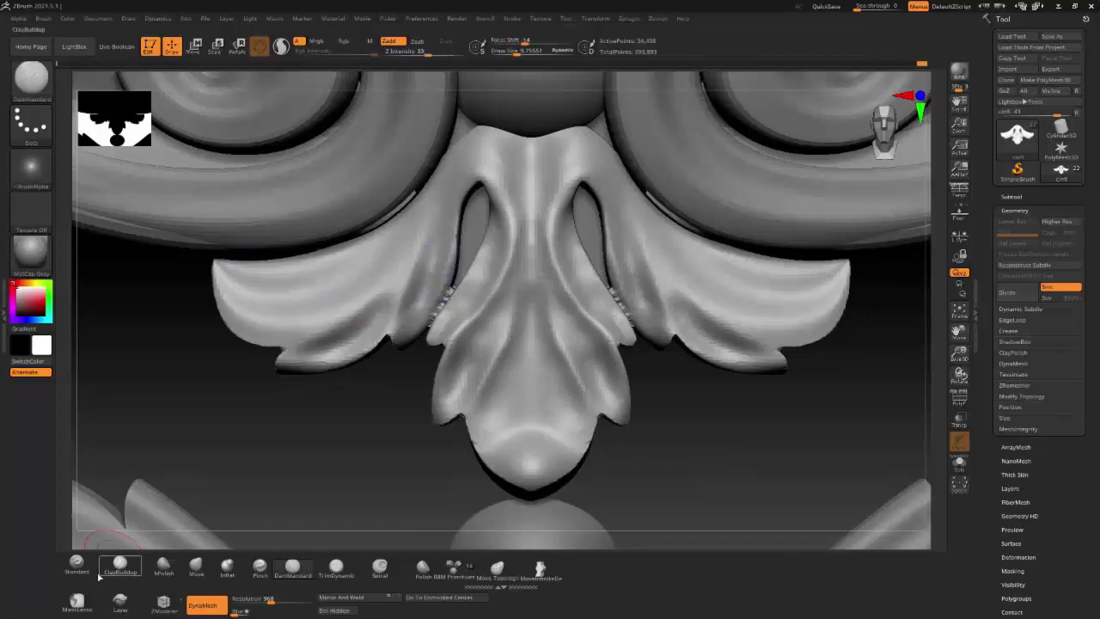
Step: Switch to a round soft brush shape and build a raised ridge along the left leaf tip
{"action": "left_click", "coordinate": [31, 166]}
{"action": "left_click", "coordinate": [227, 280]}
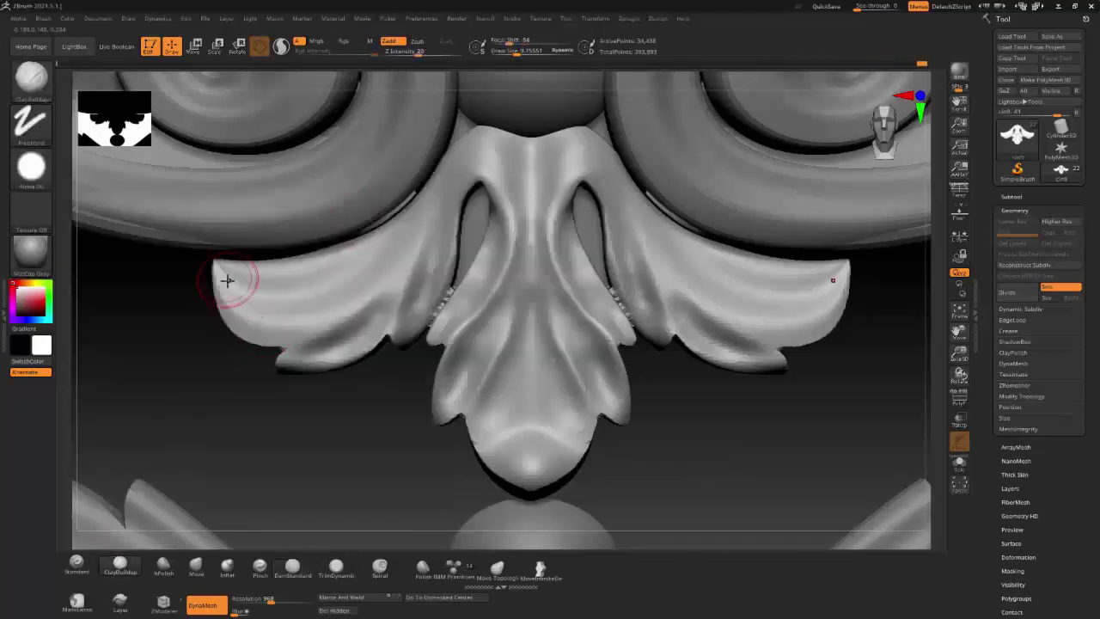
{"action": "mouse_move", "coordinate": [223, 273]}
{"action": "left_mouse_down"}
{"action": "mouse_move", "coordinate": [223, 296]}
{"action": "mouse_move", "coordinate": [218, 270]}
{"action": "mouse_move", "coordinate": [243, 311]}
{"action": "mouse_move", "coordinate": [229, 336]}
{"action": "left_mouse_up"}
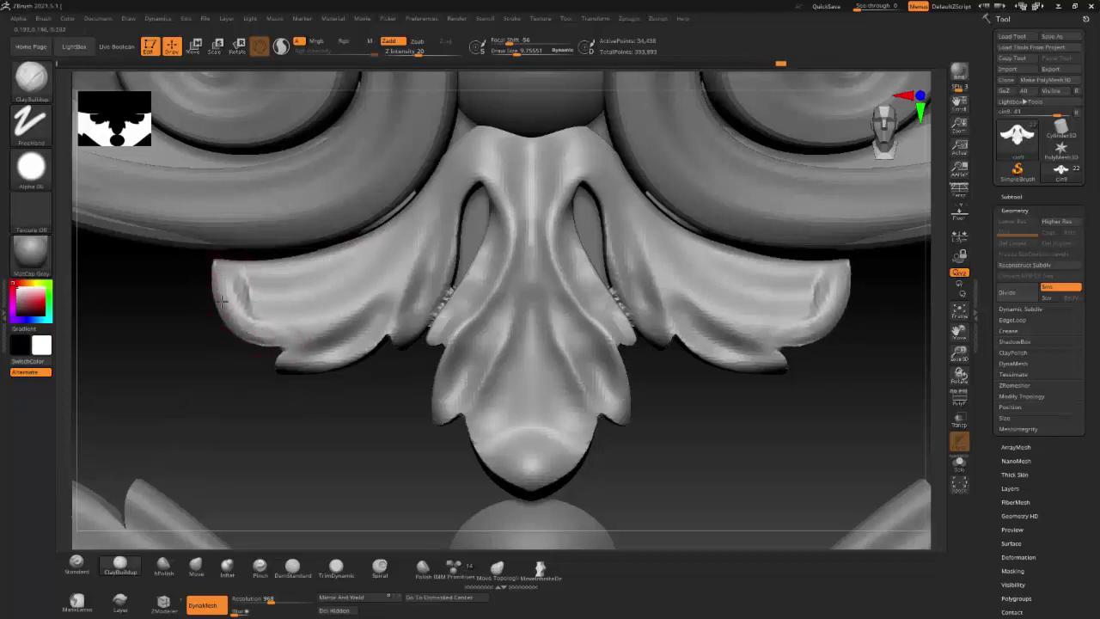
{"action": "left_click_drag", "start_coordinate": [245, 288], "coordinate": [247, 307]}
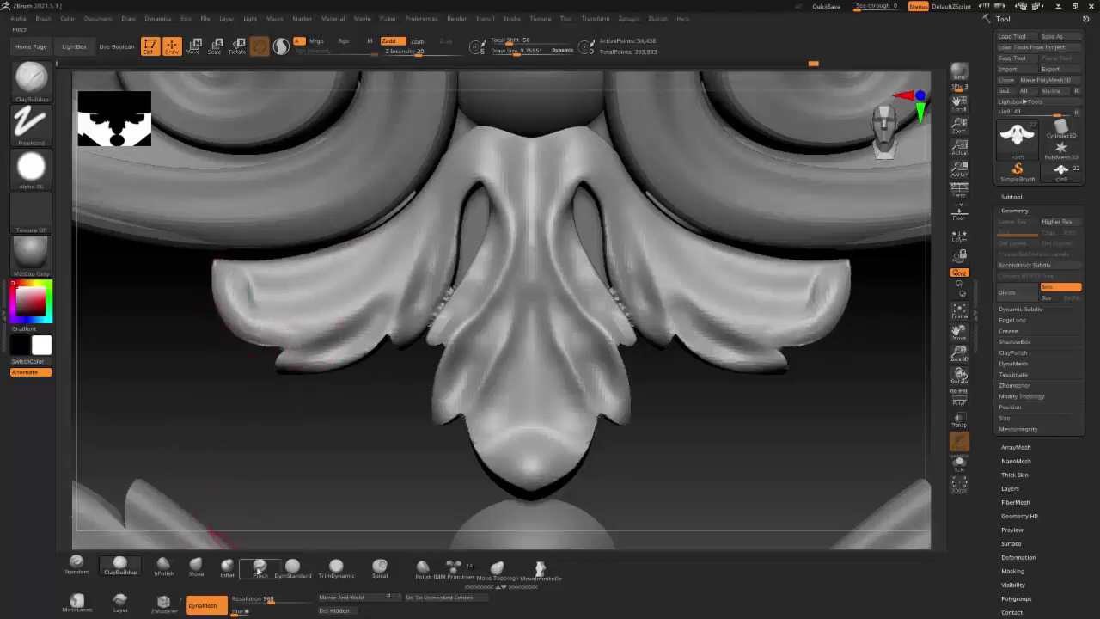
Step: Press small DamStandard hollows into the leaf curls and groove the left curl
{"action": "left_click", "coordinate": [293, 568]}
{"action": "mouse_move", "coordinate": [252, 300]}
{"action": "left_mouse_down"}
{"action": "mouse_move", "coordinate": [315, 319]}
{"action": "mouse_move", "coordinate": [266, 282]}
{"action": "mouse_move", "coordinate": [258, 292]}
{"action": "left_mouse_up"}
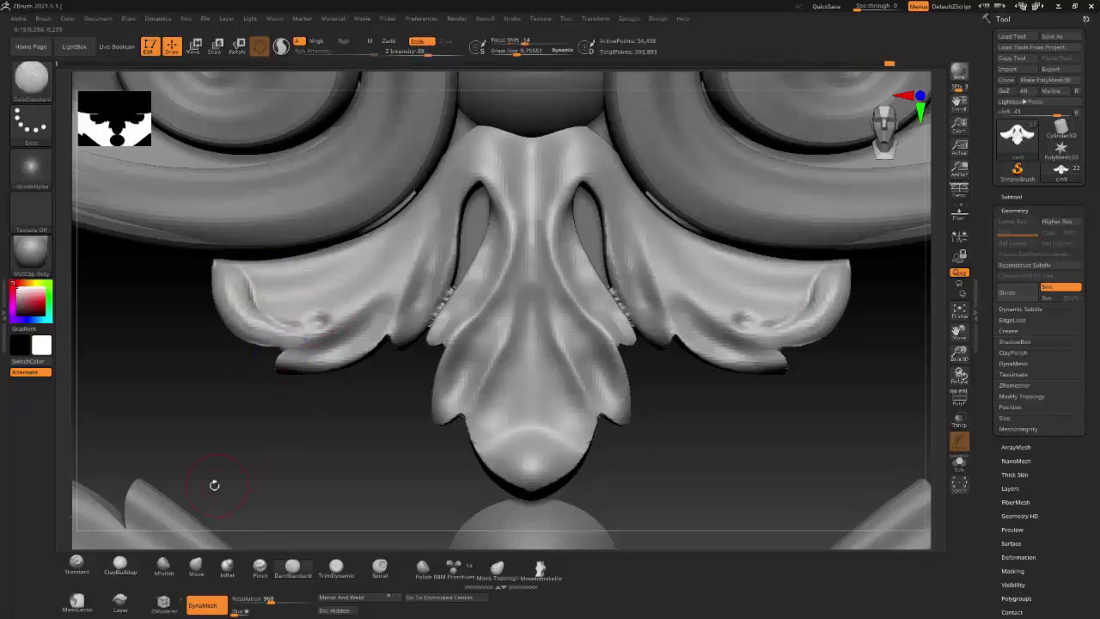
{"action": "left_click", "coordinate": [260, 567]}
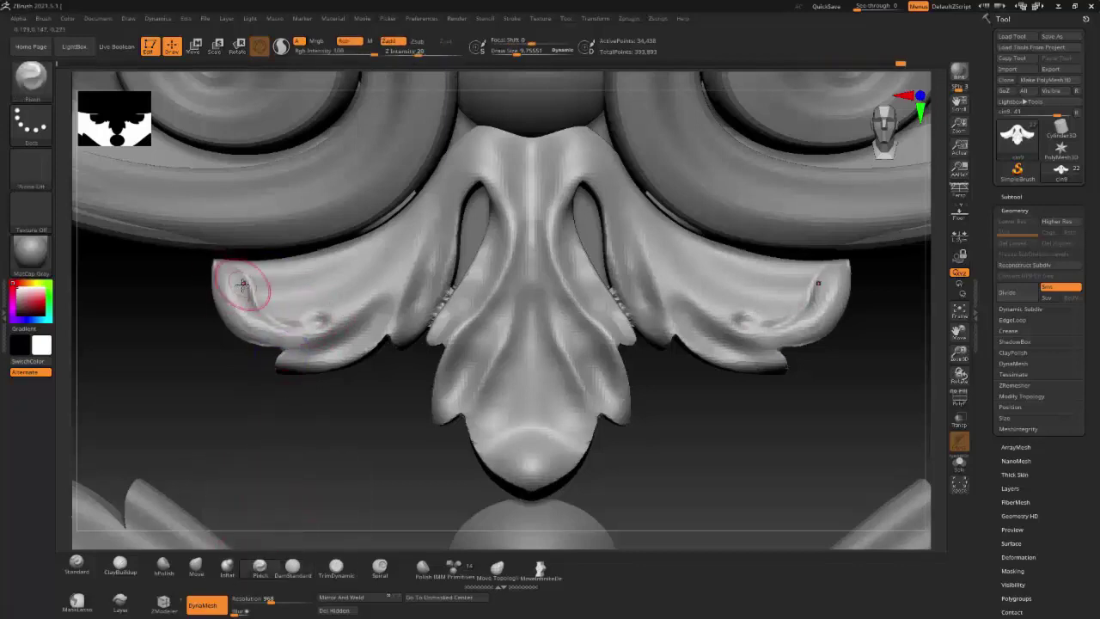
{"action": "right_click_drag", "start_coordinate": [306, 295], "coordinate": [173, 263]}
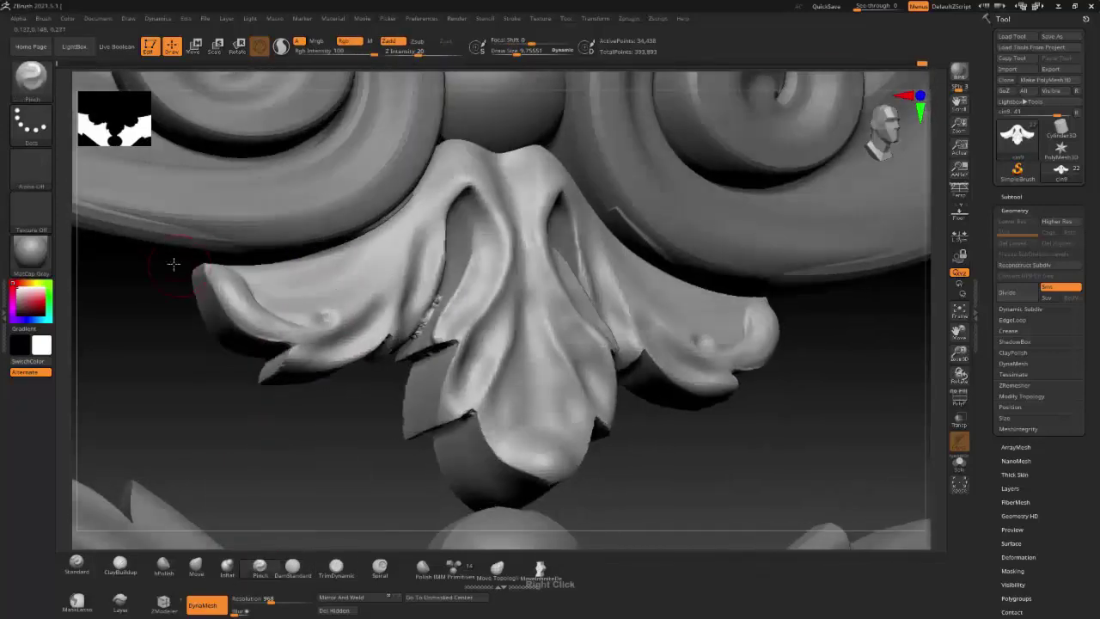
{"action": "key", "text": "shift"}
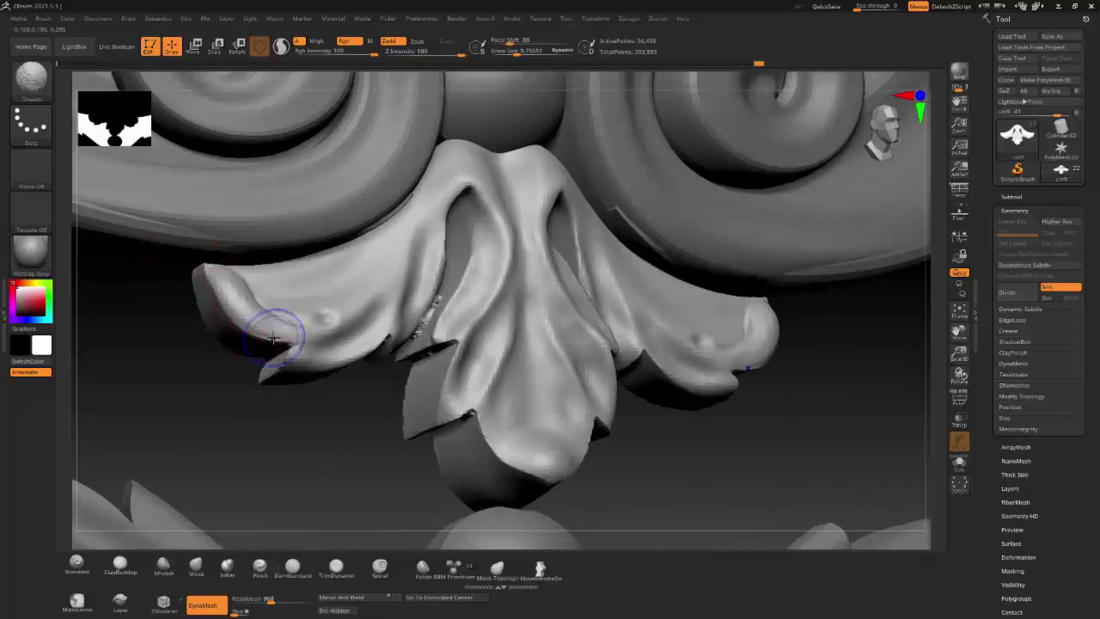
{"action": "mouse_move", "coordinate": [206, 282]}
{"action": "right_mouse_down", "text": "shift"}
{"action": "mouse_move", "coordinate": [270, 312]}
{"action": "mouse_move", "coordinate": [315, 447]}
{"action": "mouse_move", "coordinate": [289, 516]}
{"action": "right_mouse_up", "text": "shift"}
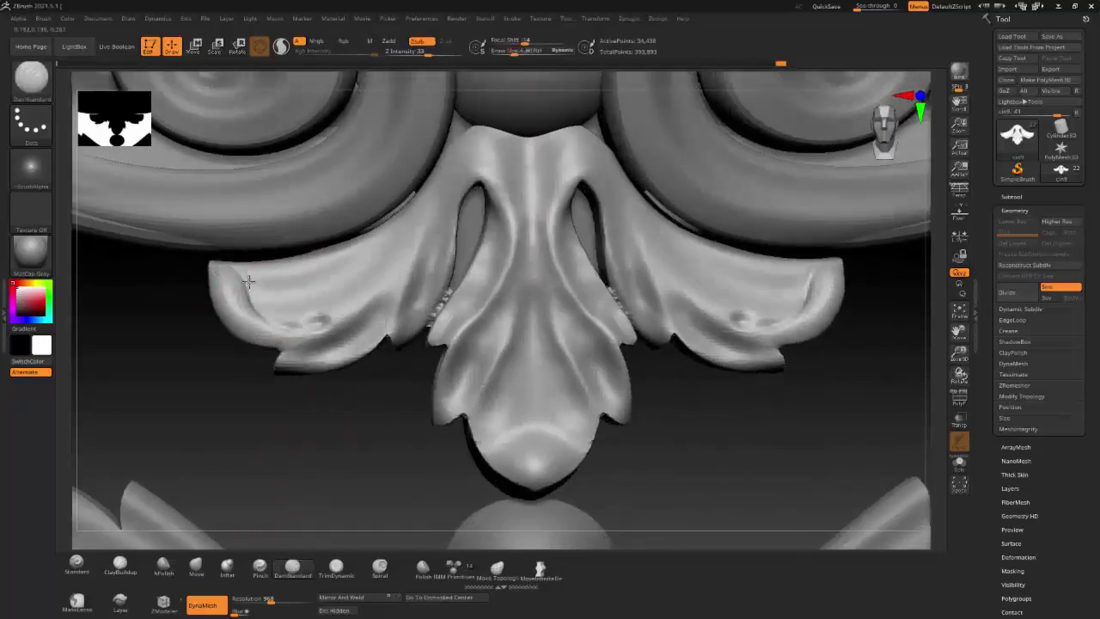
{"action": "left_click_drag", "start_coordinate": [247, 282], "coordinate": [252, 300]}
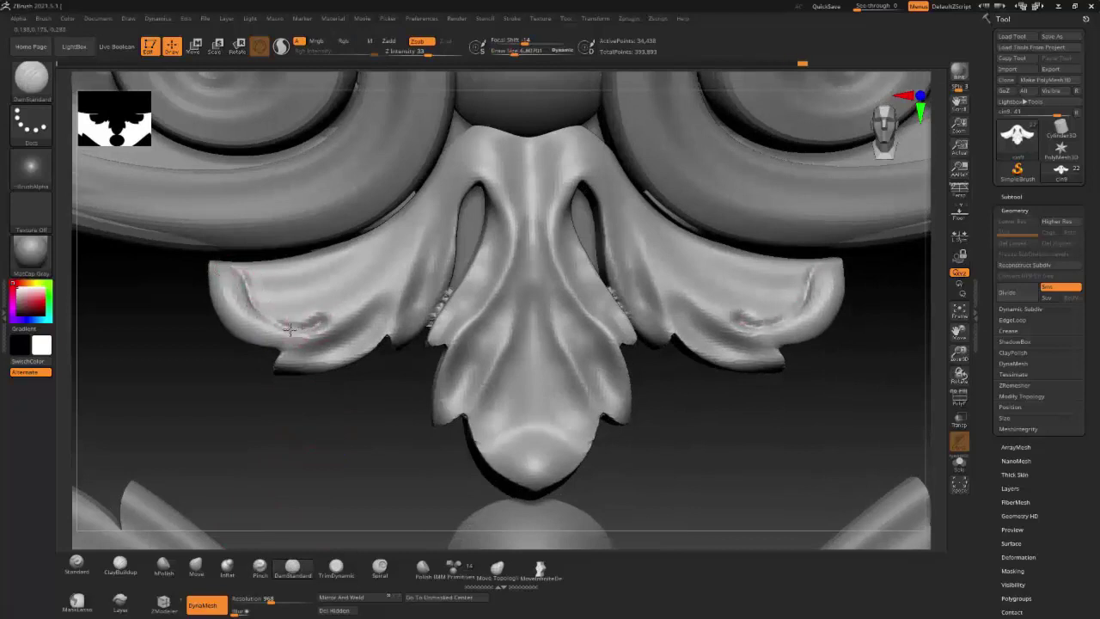
Step: Flatten the leaf with TrimDynamic and deepen the left curl's groove with DamStandard
{"action": "left_click", "coordinate": [336, 566]}
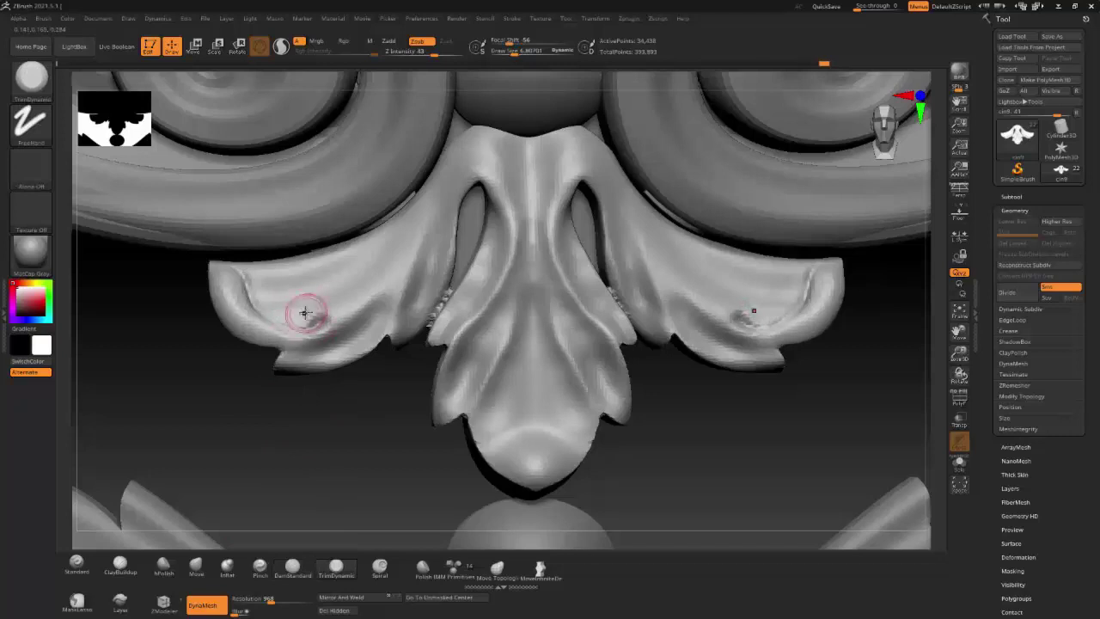
{"action": "key", "text": "b"}
{"action": "key", "text": "d"}
{"action": "key", "text": "s"}
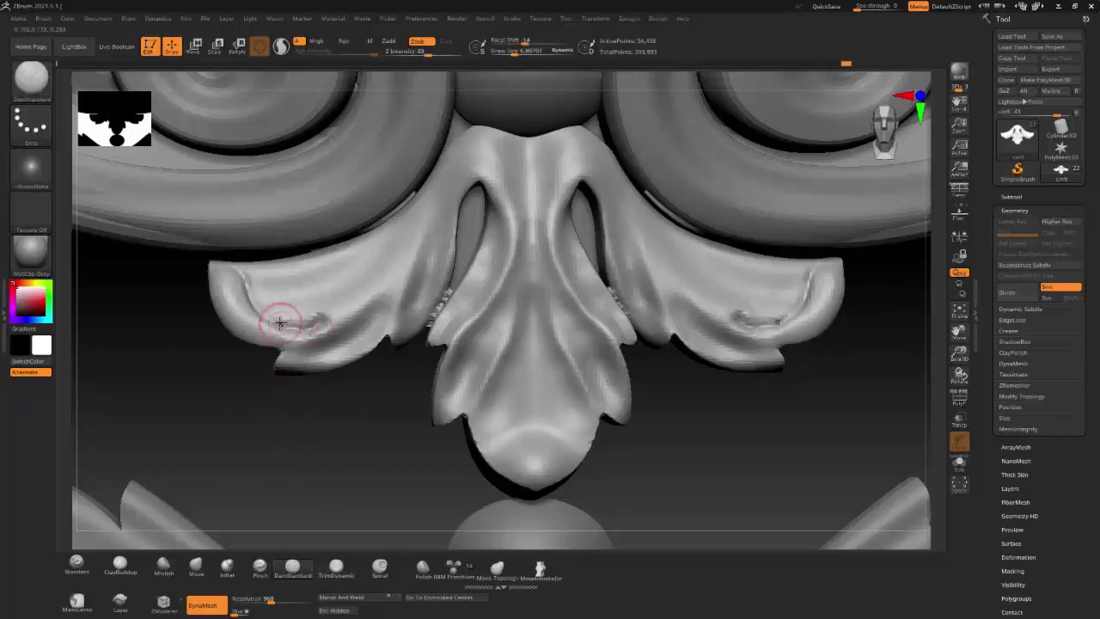
{"action": "left_click_drag", "start_coordinate": [276, 305], "coordinate": [266, 290], "text": "shift"}
Step: Zoom out to the whole ornament and select the lower leaf spray subtool
{"action": "mouse_move", "coordinate": [496, 357]}
{"action": "right_mouse_down"}
{"action": "mouse_move", "coordinate": [644, 444]}
{"action": "mouse_move", "coordinate": [712, 329]}
{"action": "mouse_move", "coordinate": [697, 252]}
{"action": "right_mouse_up"}
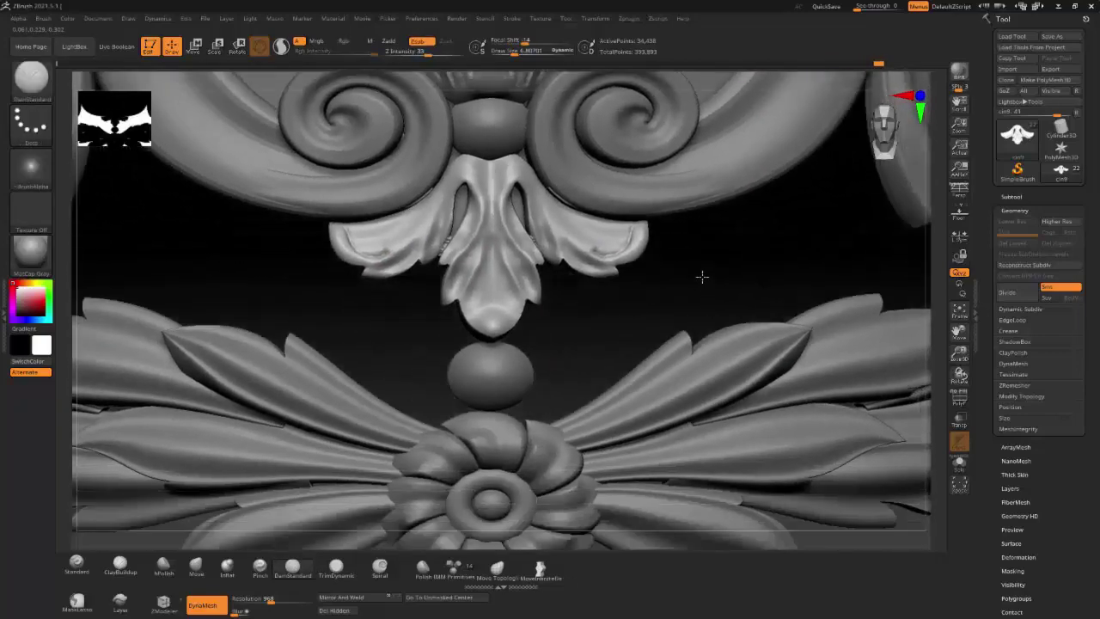
{"action": "left_click", "coordinate": [314, 373], "text": "alt"}
{"action": "right_click_drag", "start_coordinate": [314, 373], "coordinate": [301, 459]}
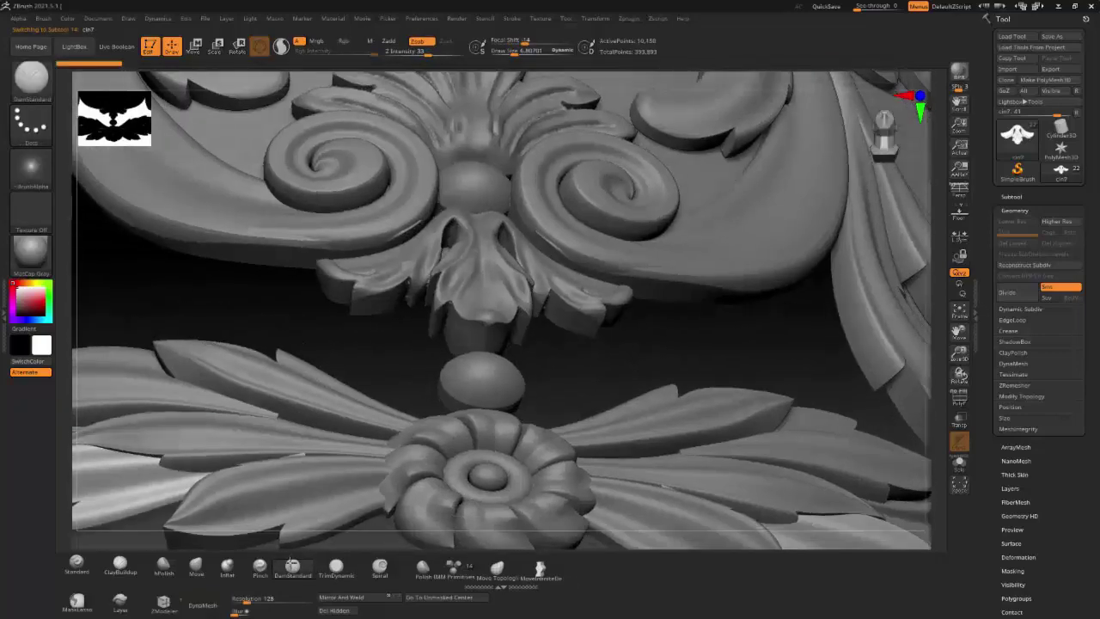
{"action": "key", "text": "b"}
{"action": "key", "text": "m"}
{"action": "key", "text": "v"}
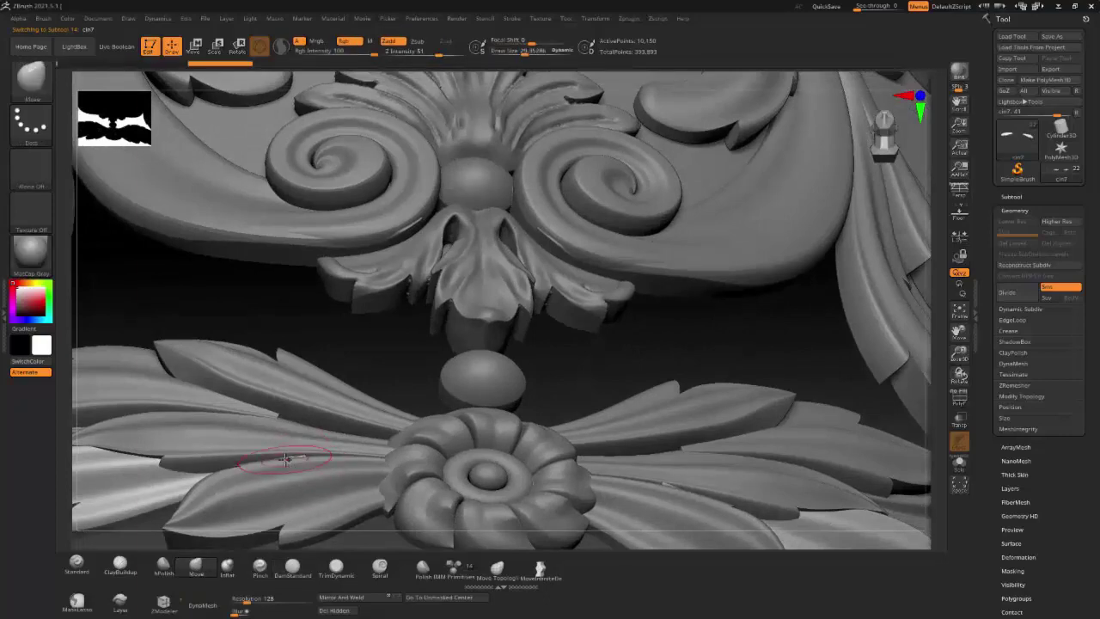
Step: Orbit around the flower and select two leaf pieces to inspect their layering
{"action": "mouse_move", "coordinate": [305, 465]}
{"action": "right_mouse_down"}
{"action": "mouse_move", "coordinate": [308, 409]}
{"action": "mouse_move", "coordinate": [292, 469]}
{"action": "right_mouse_up"}
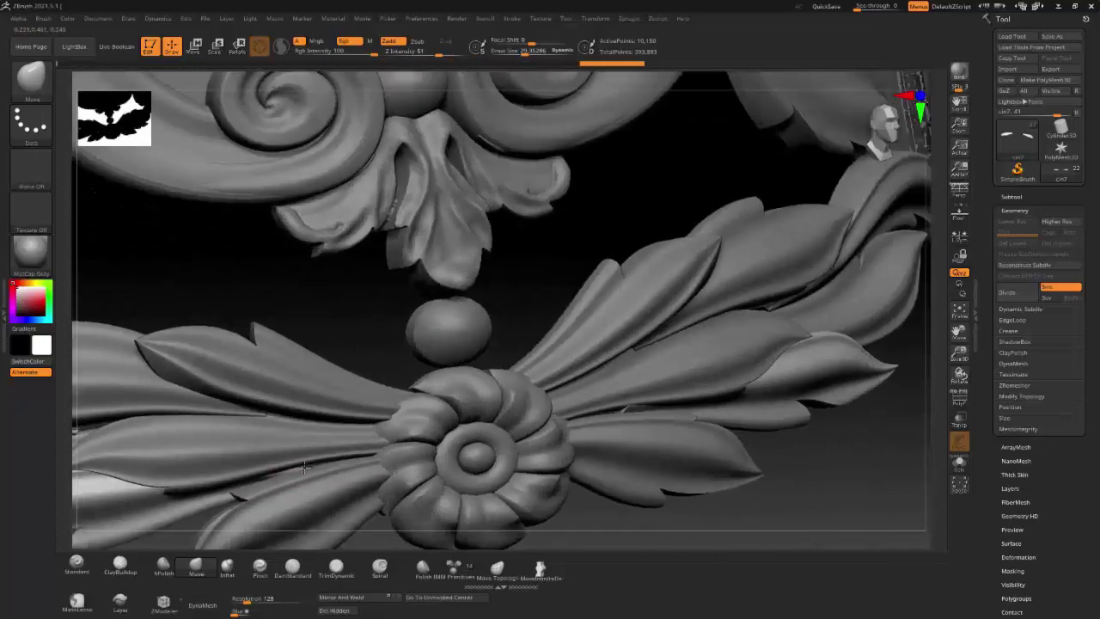
{"action": "right_click_drag", "start_coordinate": [178, 404], "coordinate": [223, 395]}
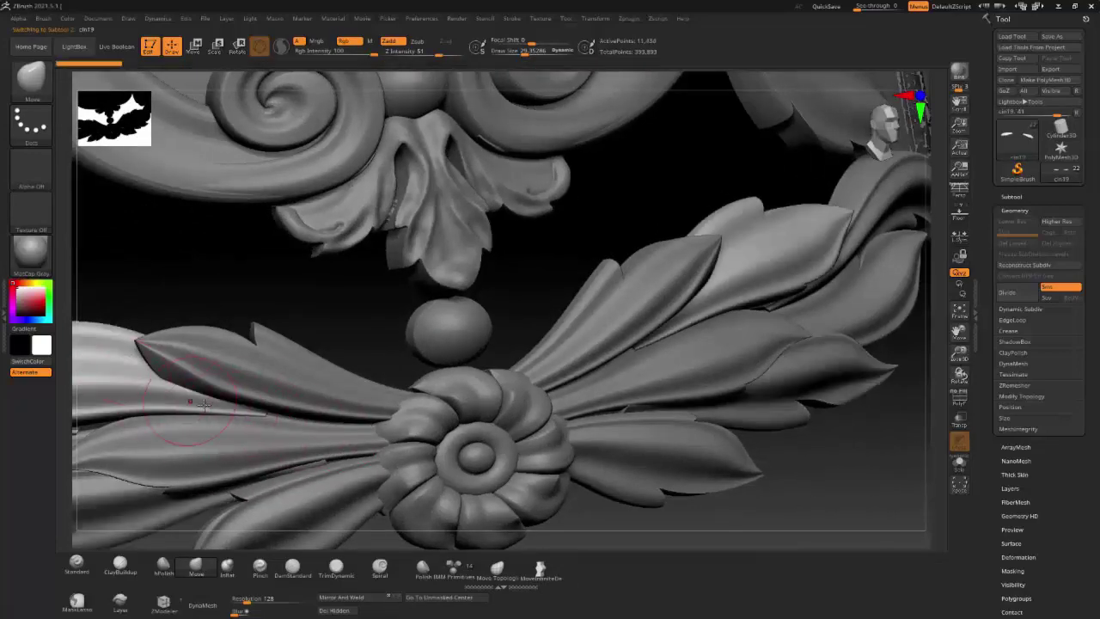
{"action": "left_click", "coordinate": [200, 386], "text": "alt"}
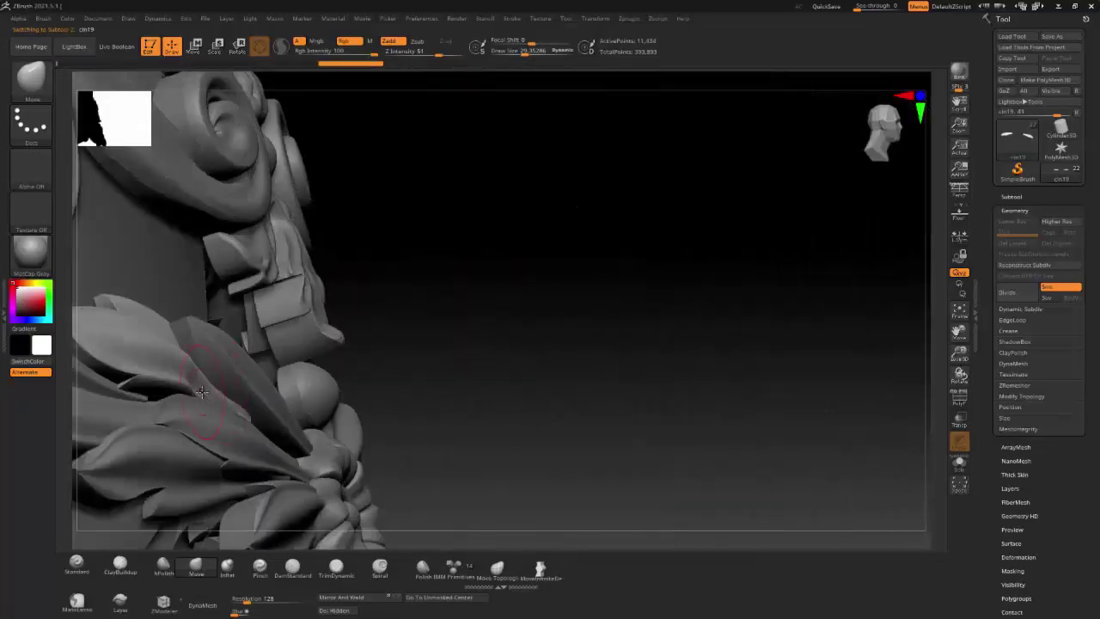
{"action": "right_click_drag", "start_coordinate": [247, 442], "coordinate": [191, 431]}
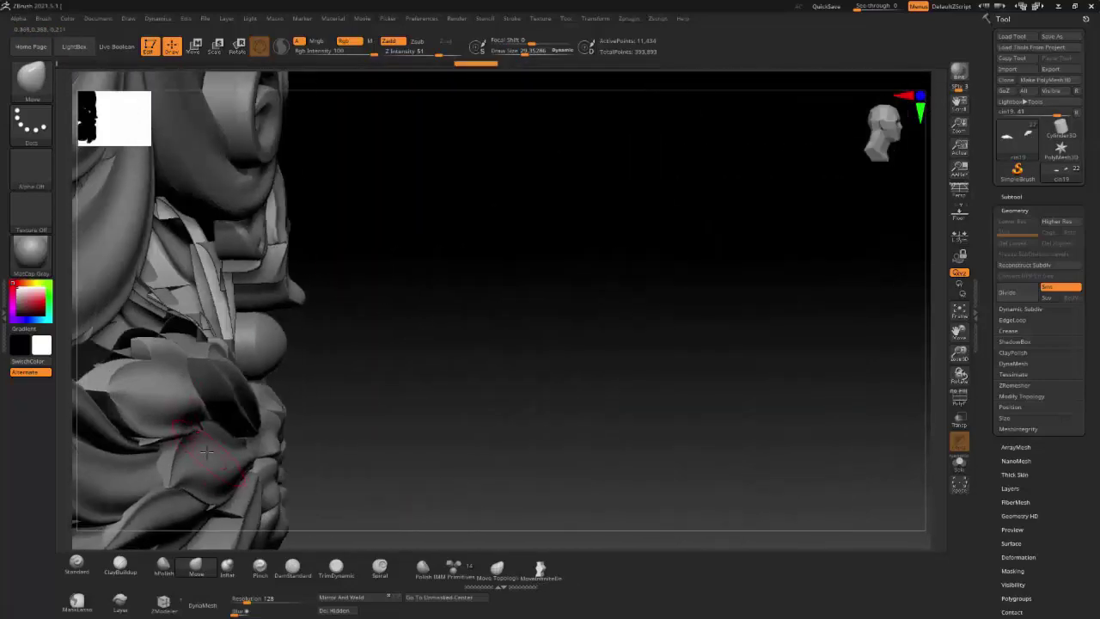
{"action": "left_click", "coordinate": [194, 434], "text": "alt"}
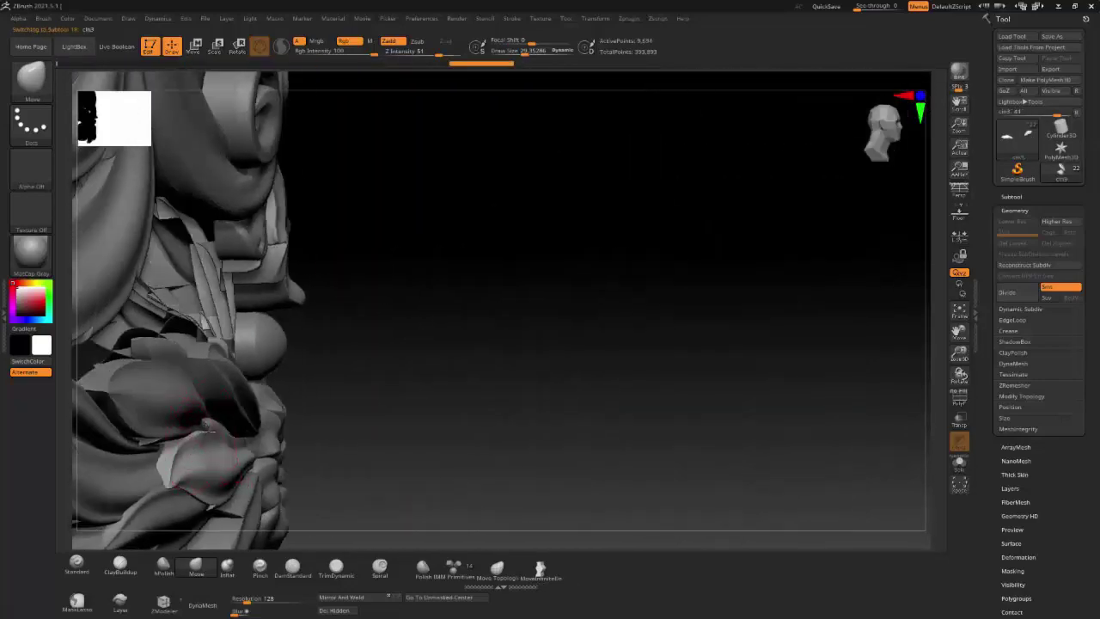
{"action": "right_click_drag", "start_coordinate": [197, 437], "coordinate": [182, 432], "text": "shift"}
{"action": "key", "text": "b"}
{"action": "key", "text": "s"}
{"action": "key", "text": "t"}
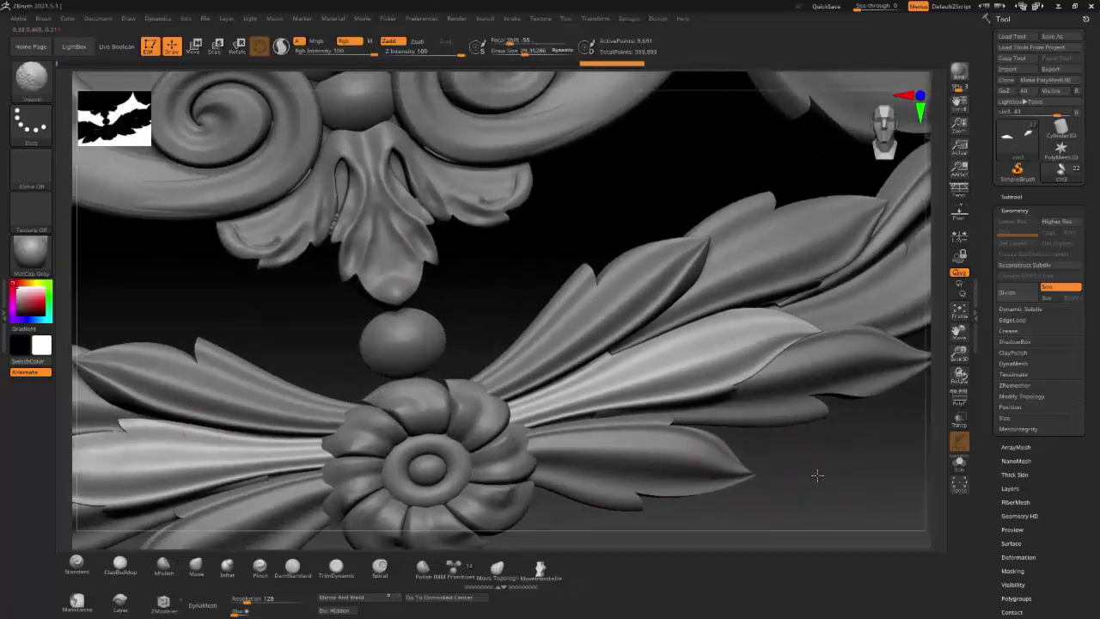
Step: With the Move brush, select the leaf left of the flower and its neighbouring leaf pieces
{"action": "key", "text": "b"}
{"action": "key", "text": "m"}
{"action": "key", "text": "v"}
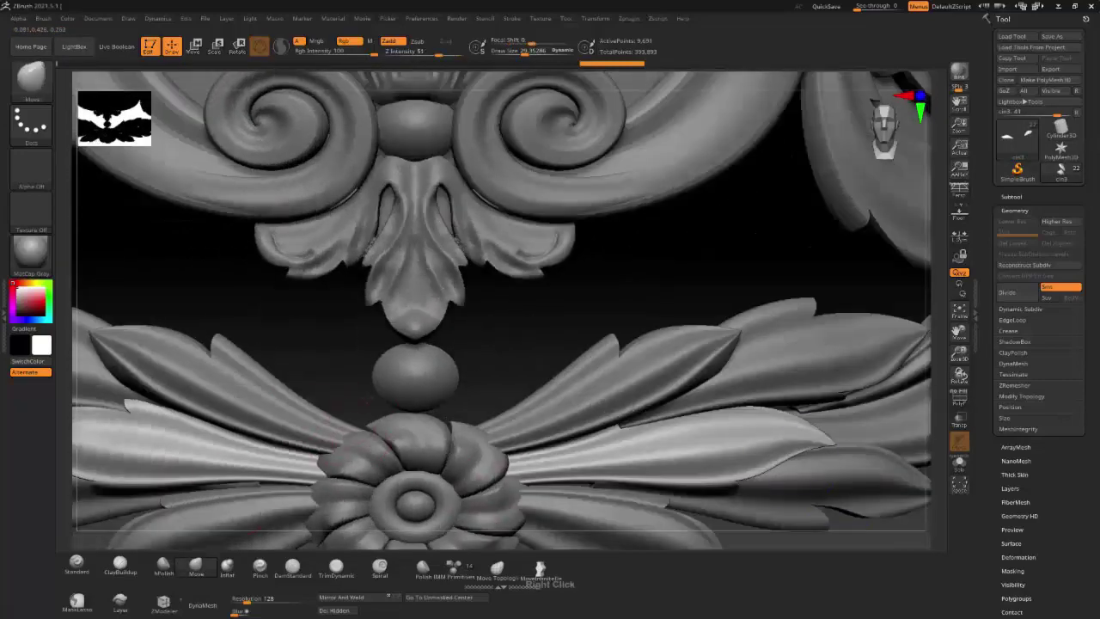
{"action": "right_click_drag", "start_coordinate": [95, 515], "coordinate": [181, 389], "text": "alt"}
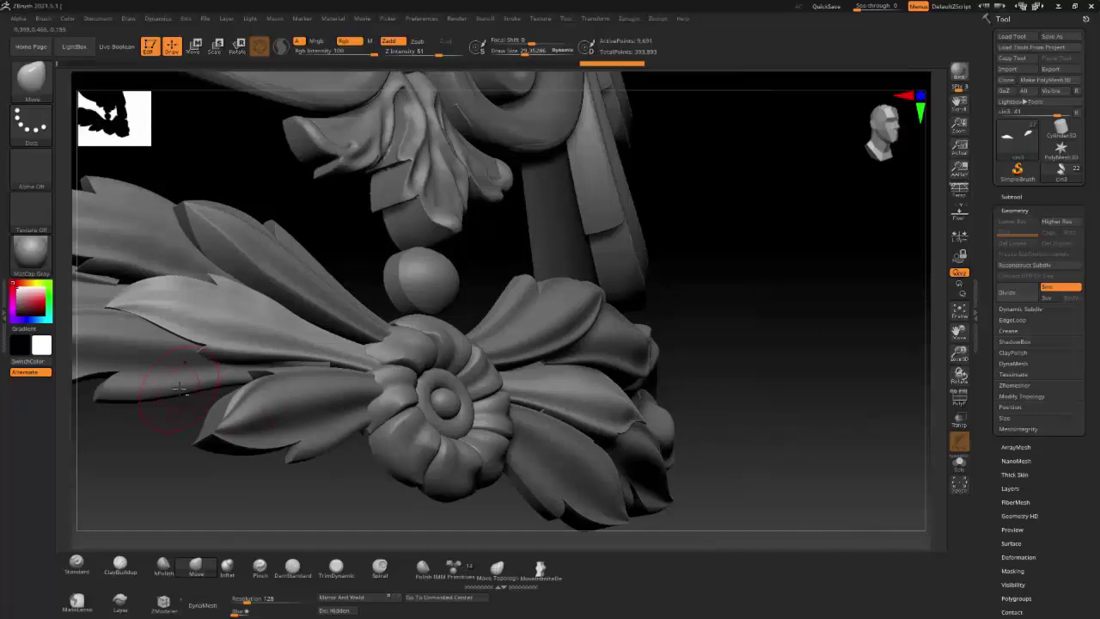
{"action": "left_click", "coordinate": [142, 384], "text": "alt"}
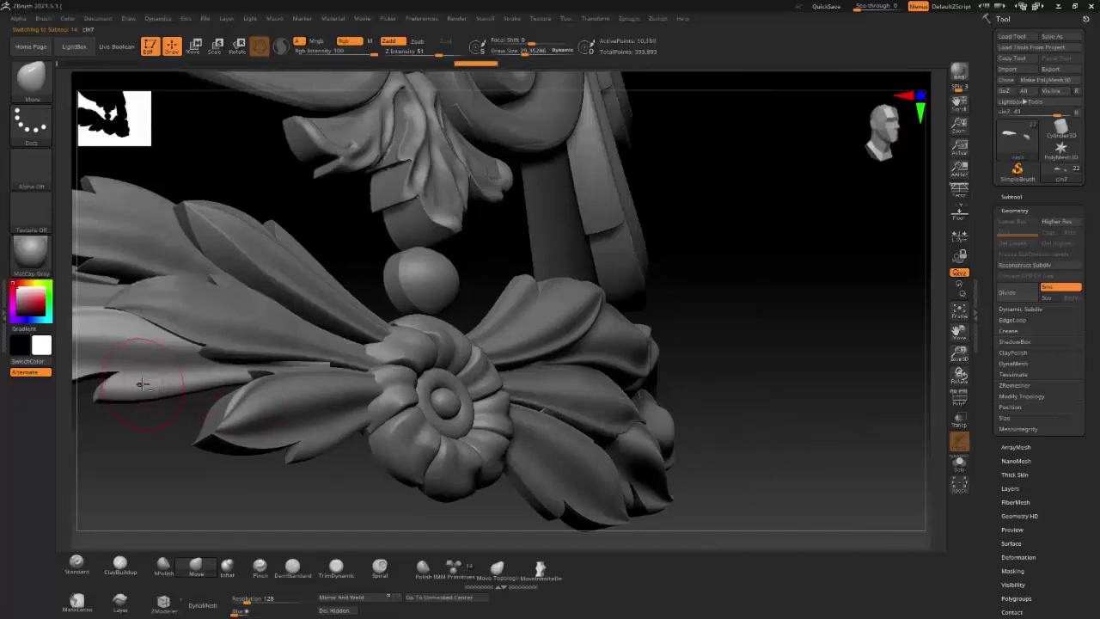
{"action": "mouse_move", "coordinate": [557, 306]}
{"action": "right_mouse_down"}
{"action": "mouse_move", "coordinate": [326, 366]}
{"action": "mouse_move", "coordinate": [776, 286]}
{"action": "right_mouse_up"}
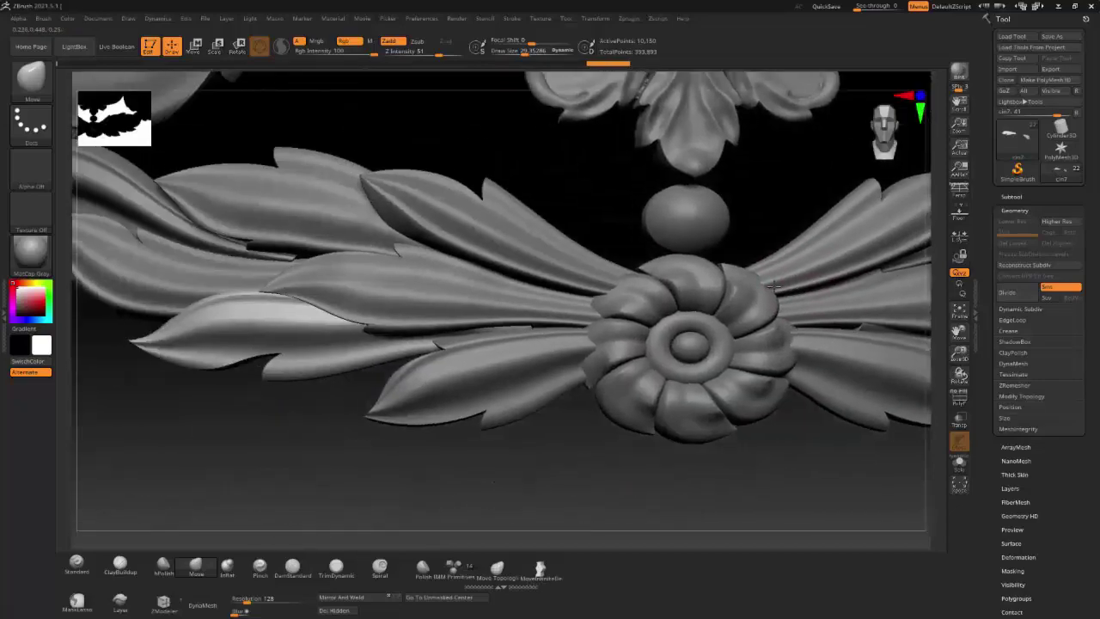
{"action": "left_click", "coordinate": [159, 211], "text": "alt"}
{"action": "left_click", "coordinate": [258, 292], "text": "alt"}
{"action": "mouse_move", "coordinate": [516, 283]}
{"action": "right_mouse_down"}
{"action": "mouse_move", "coordinate": [273, 256]}
{"action": "mouse_move", "coordinate": [368, 270]}
{"action": "mouse_move", "coordinate": [471, 387]}
{"action": "mouse_move", "coordinate": [594, 398]}
{"action": "mouse_move", "coordinate": [682, 386]}
{"action": "mouse_move", "coordinate": [796, 329]}
{"action": "mouse_move", "coordinate": [484, 302]}
{"action": "mouse_move", "coordinate": [442, 240]}
{"action": "right_mouse_up"}
{"action": "left_click", "coordinate": [284, 258], "text": "alt"}
Step: Zoom in on the left spray's leaf tips and select its upper leaf piece
{"action": "left_click", "coordinate": [464, 236], "text": "alt"}
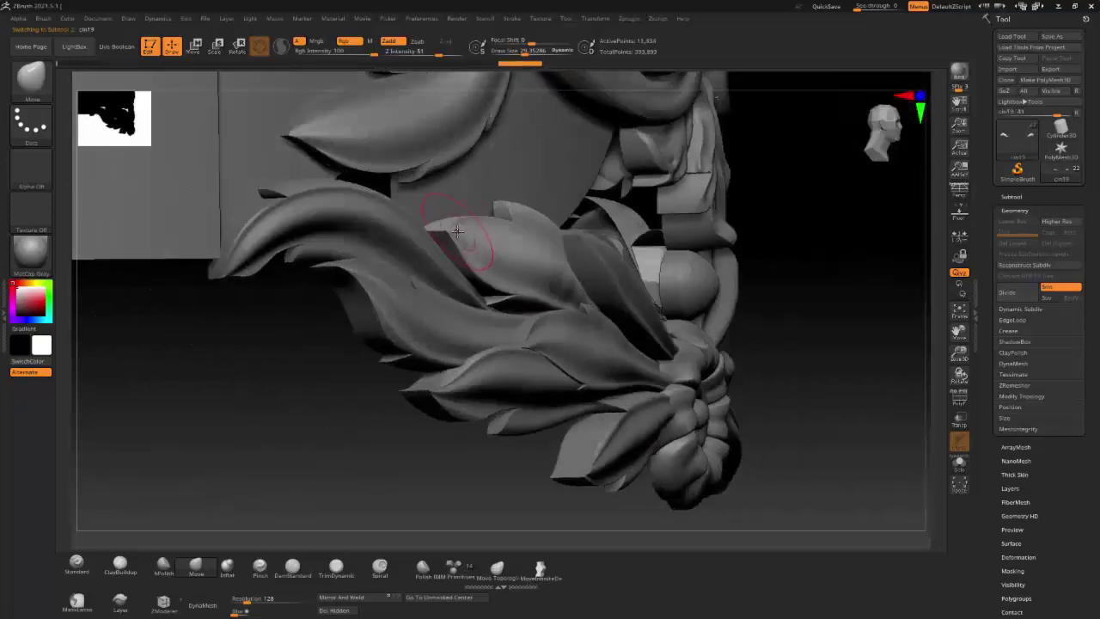
{"action": "left_click", "coordinate": [365, 290], "text": "alt"}
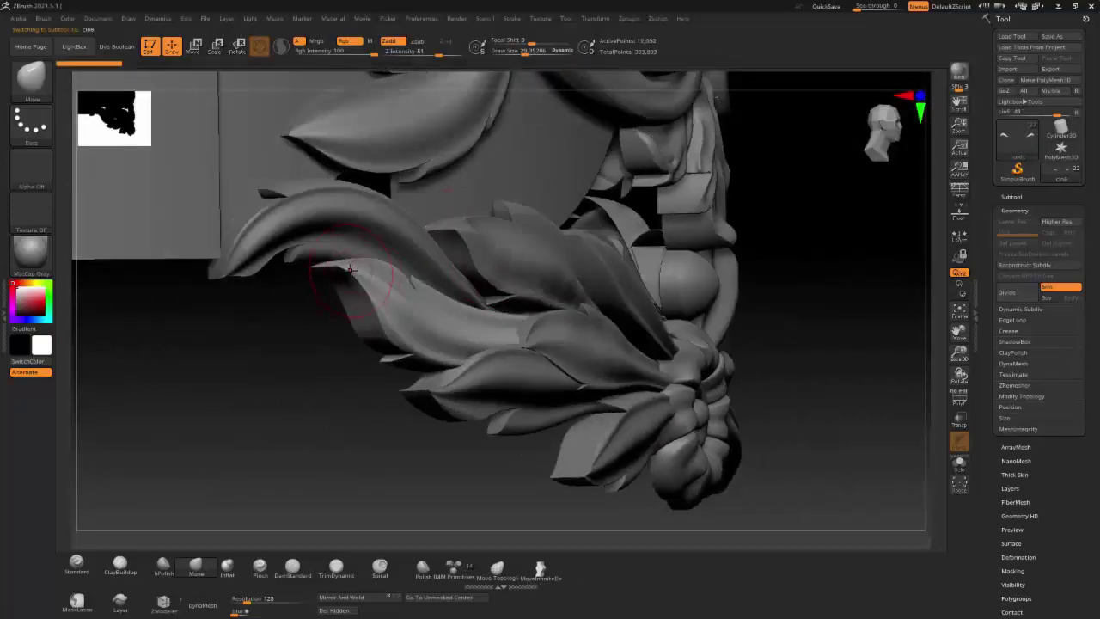
{"action": "mouse_move", "coordinate": [434, 330]}
{"action": "right_mouse_down"}
{"action": "mouse_move", "coordinate": [448, 404]}
{"action": "mouse_move", "coordinate": [454, 393]}
{"action": "mouse_move", "coordinate": [318, 417]}
{"action": "mouse_move", "coordinate": [480, 297]}
{"action": "right_mouse_up"}
{"action": "left_click", "coordinate": [448, 400], "text": "alt"}
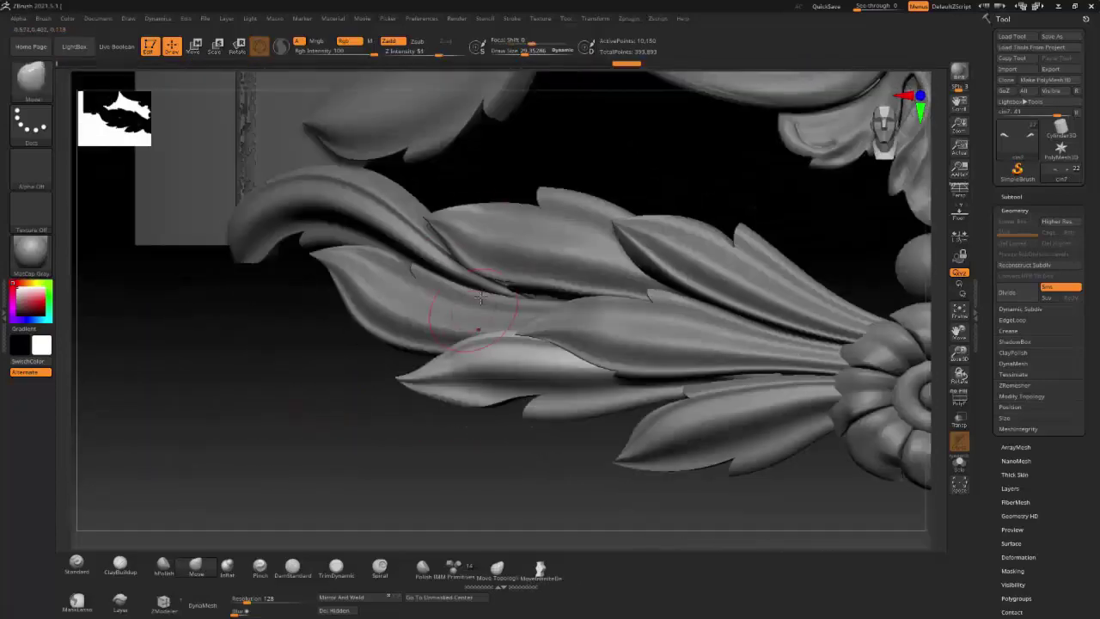
{"action": "left_click", "coordinate": [471, 234], "text": "alt"}
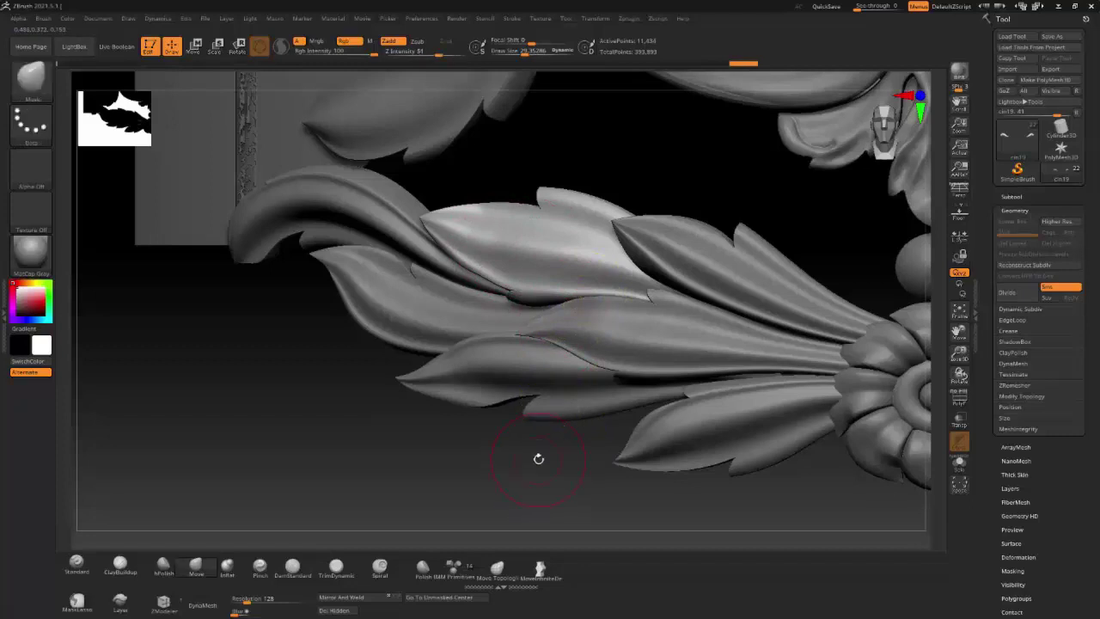
Step: Lasso-mask the leaves with MaskLasso and invert the mask to isolate the upper leaf tip
{"action": "key", "text": "b"}
{"action": "key", "text": "m"}
{"action": "key", "text": "l"}
{"action": "left_click_drag", "start_coordinate": [516, 430], "coordinate": [526, 292], "text": "ctrl"}
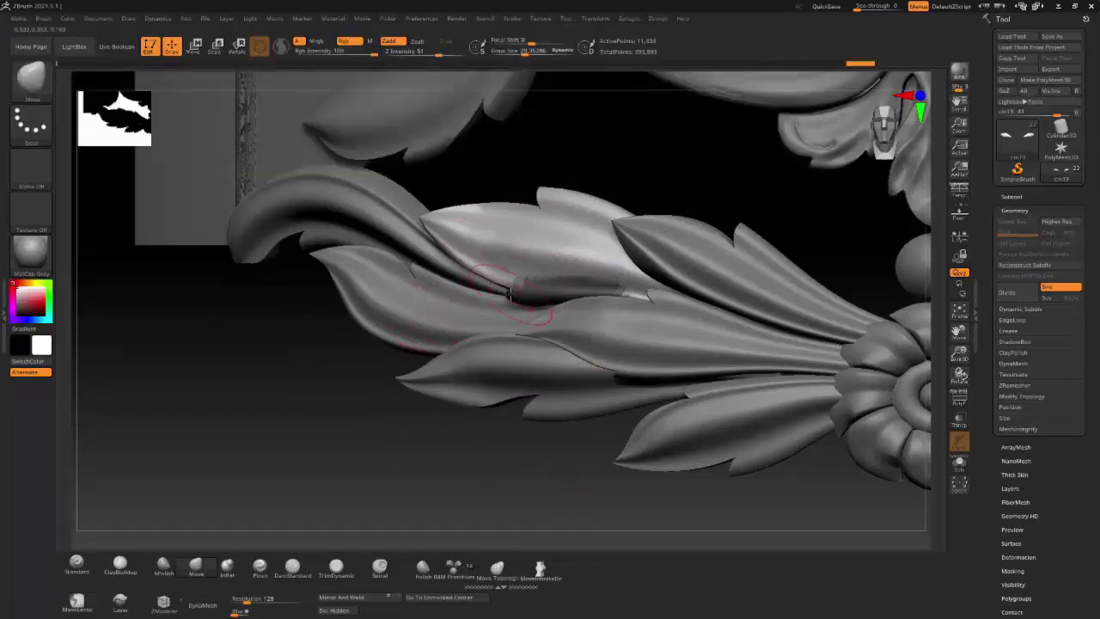
{"action": "left_click", "coordinate": [442, 432], "text": "ctrl"}
{"action": "left_click_drag", "start_coordinate": [526, 299], "coordinate": [514, 304], "text": "ctrl"}
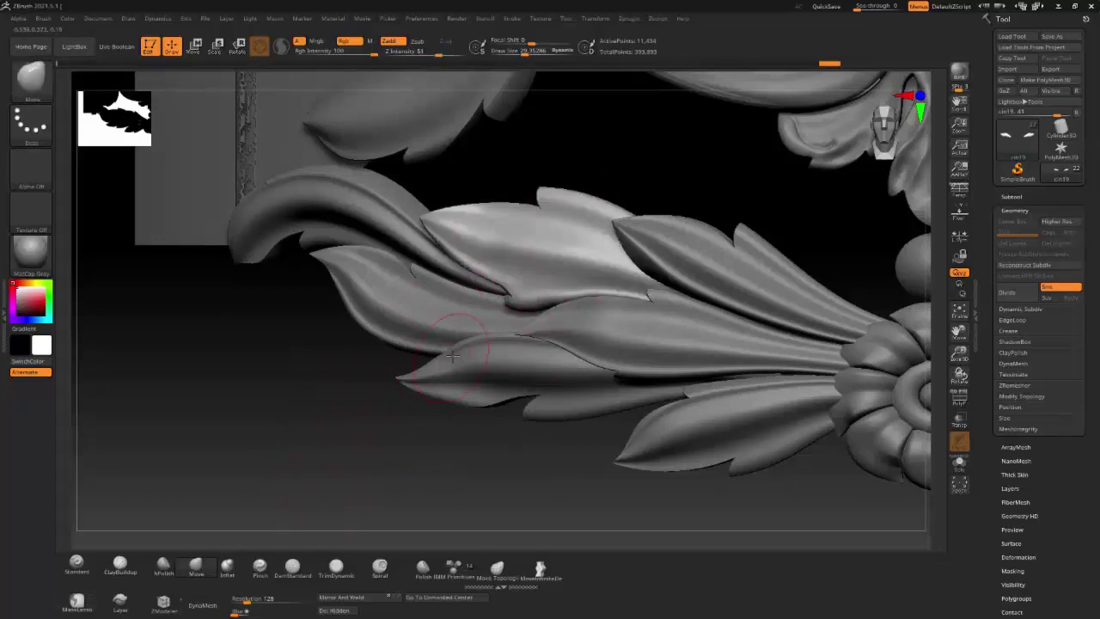
{"action": "key", "text": "ctrl+shift"}
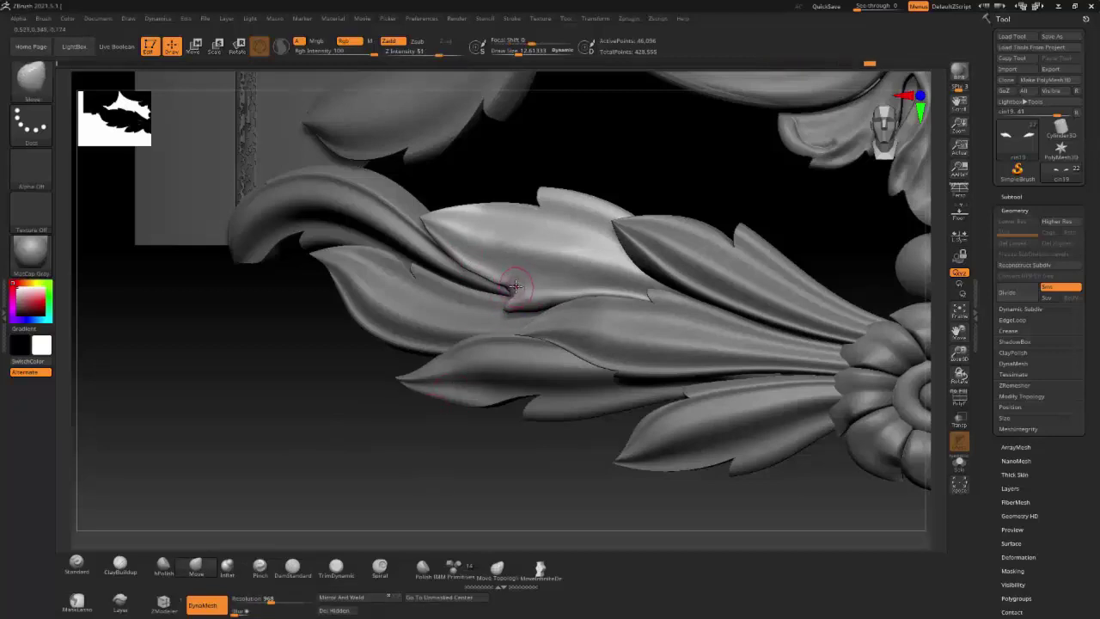
Step: Carve two deeper inward vein creases along the middle leaf with DamStandard
{"action": "left_click", "coordinate": [291, 567]}
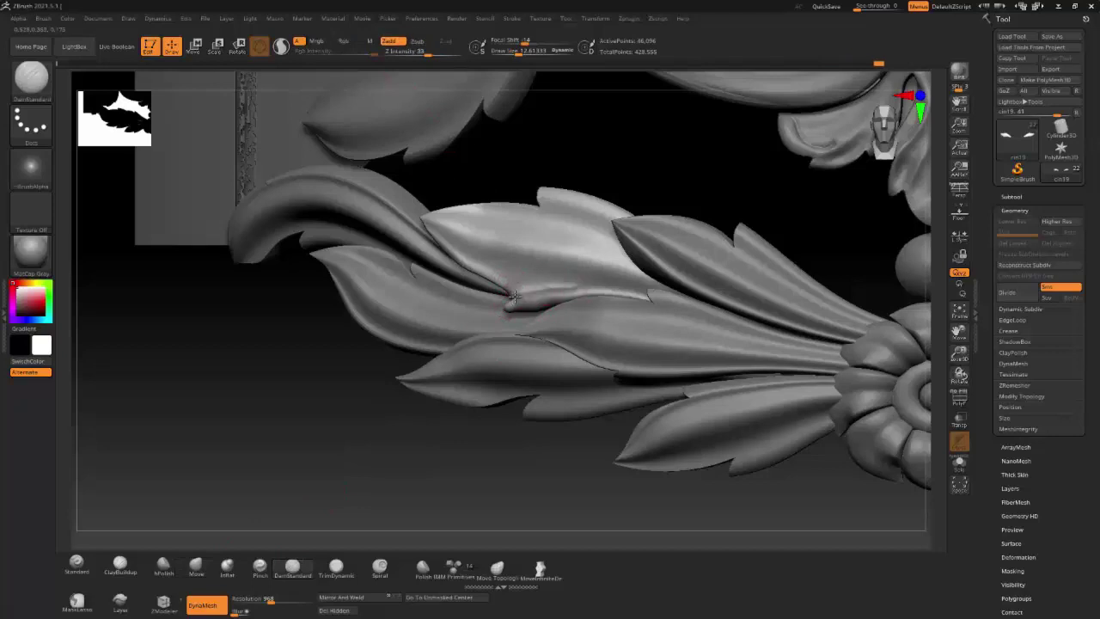
{"action": "key", "text": "shift"}
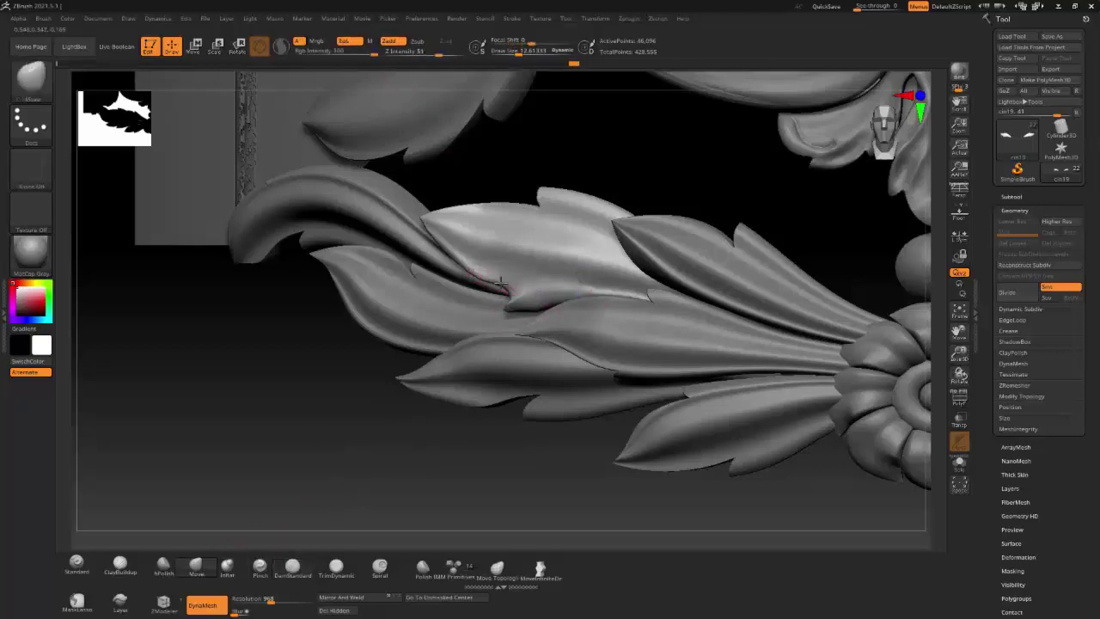
{"action": "key", "text": "shift"}
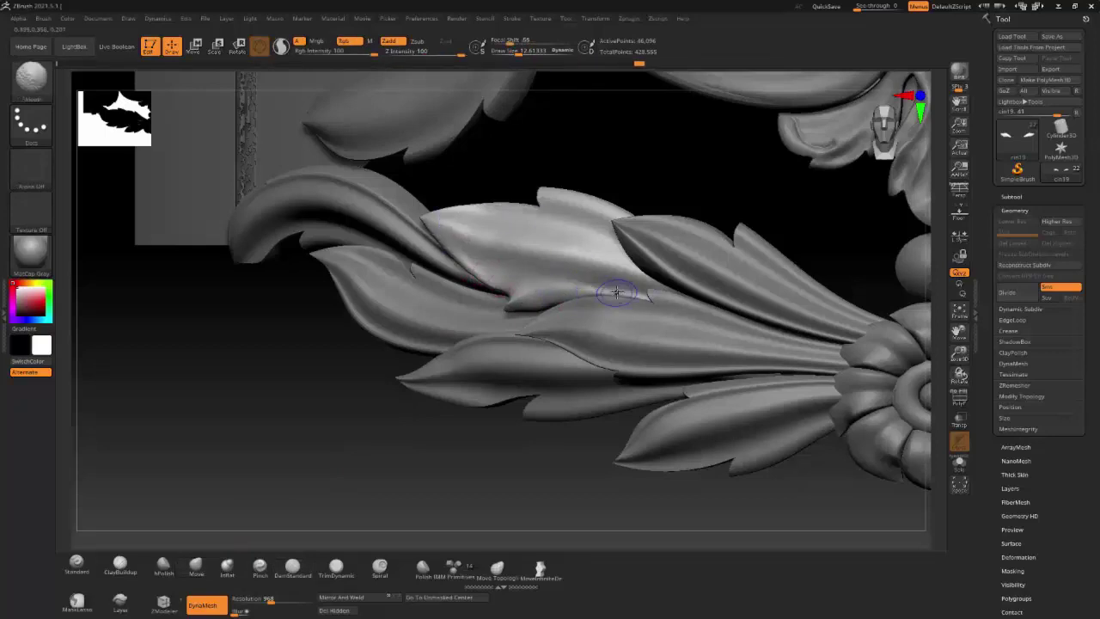
{"action": "left_click", "coordinate": [293, 567]}
{"action": "right_click_drag", "start_coordinate": [530, 221], "coordinate": [464, 232]}
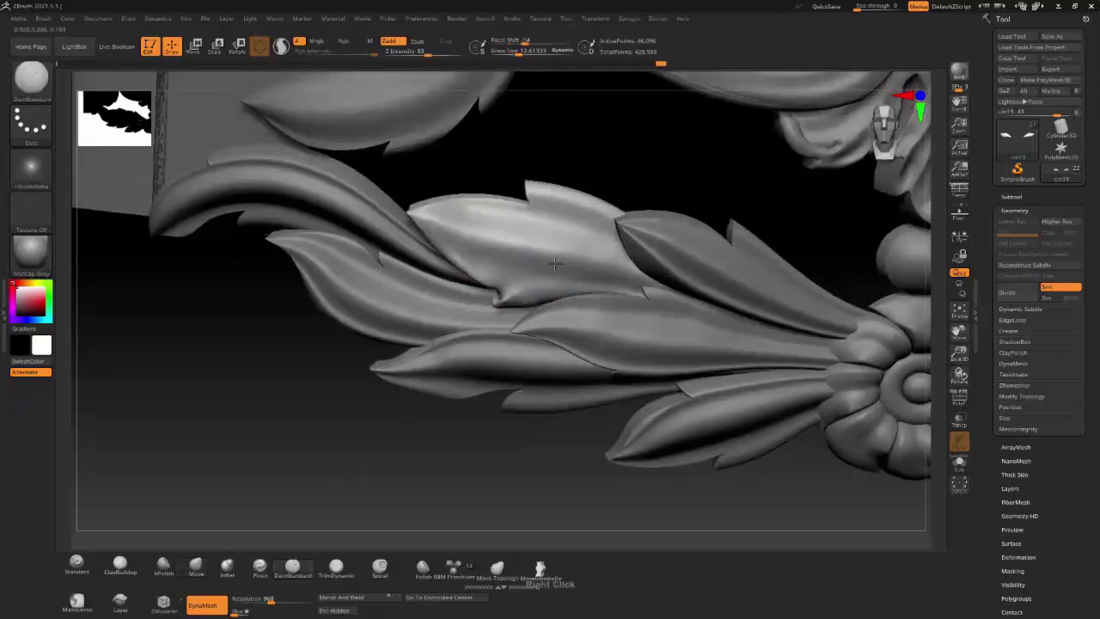
{"action": "left_click", "coordinate": [420, 42]}
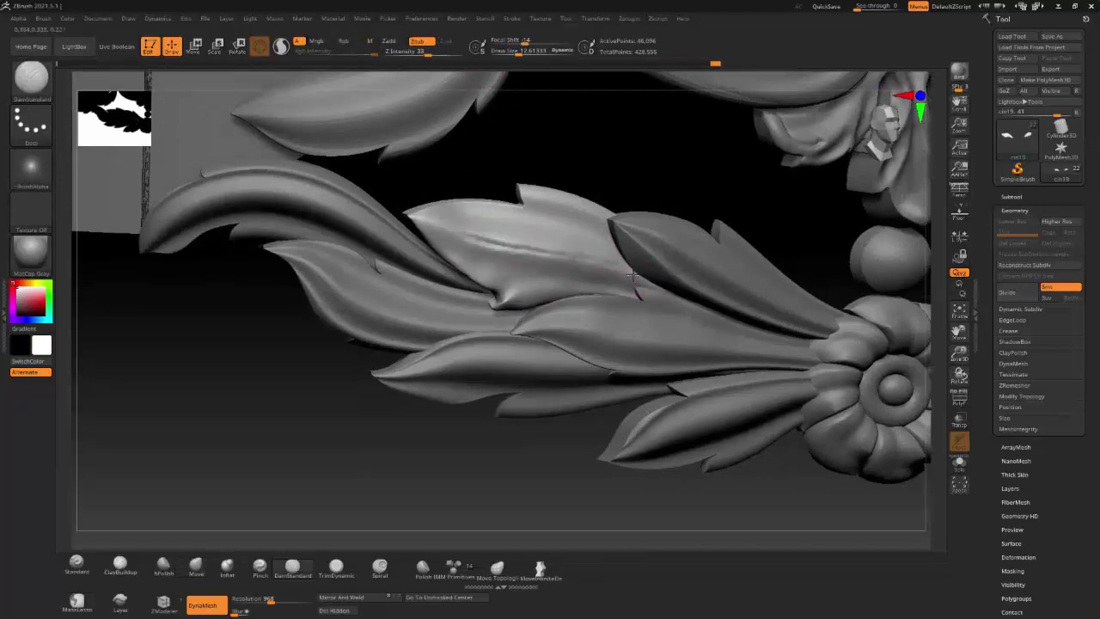
{"action": "left_click_drag", "start_coordinate": [559, 251], "coordinate": [466, 239]}
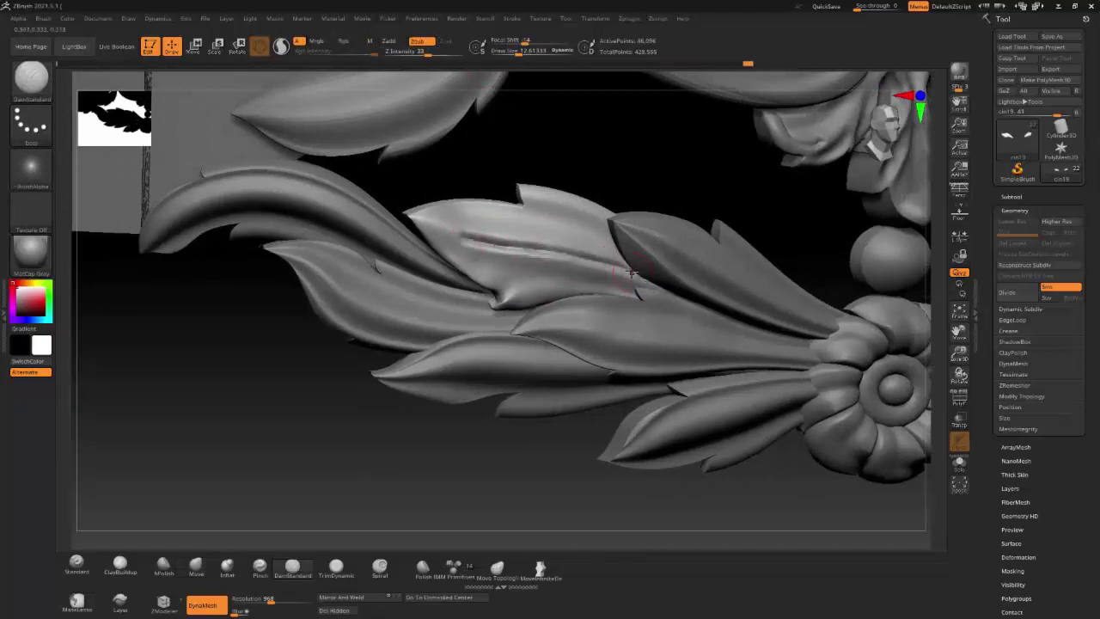
{"action": "left_click_drag", "start_coordinate": [574, 254], "coordinate": [458, 230]}
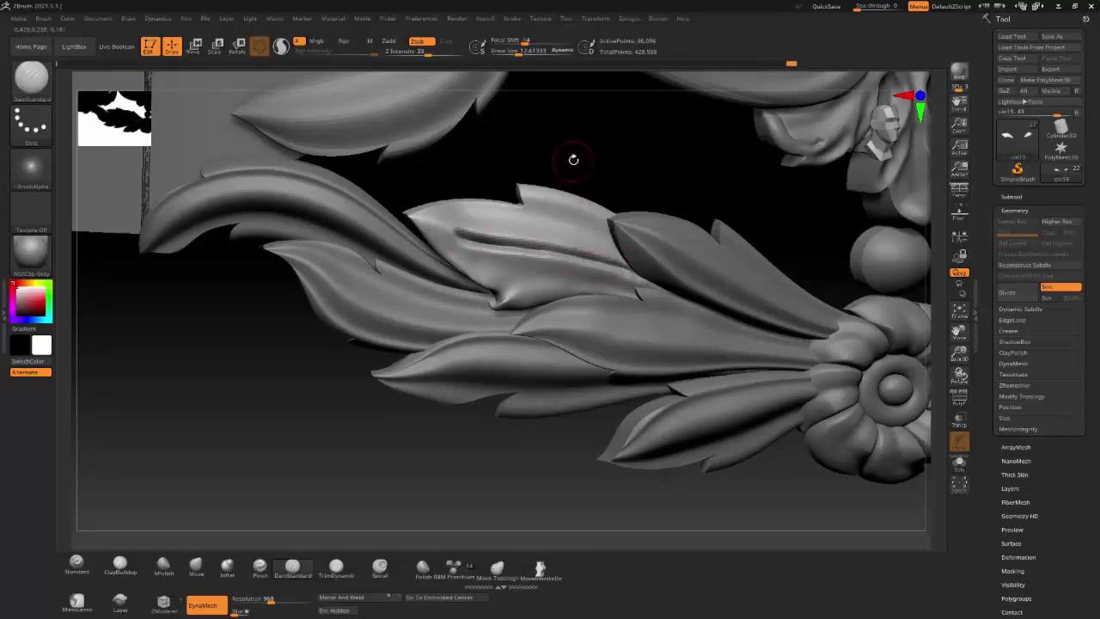
Step: Smooth the lower leaf tip and carve a crease along the lower leaf
{"action": "left_click_drag", "start_coordinate": [574, 160], "coordinate": [302, 418]}
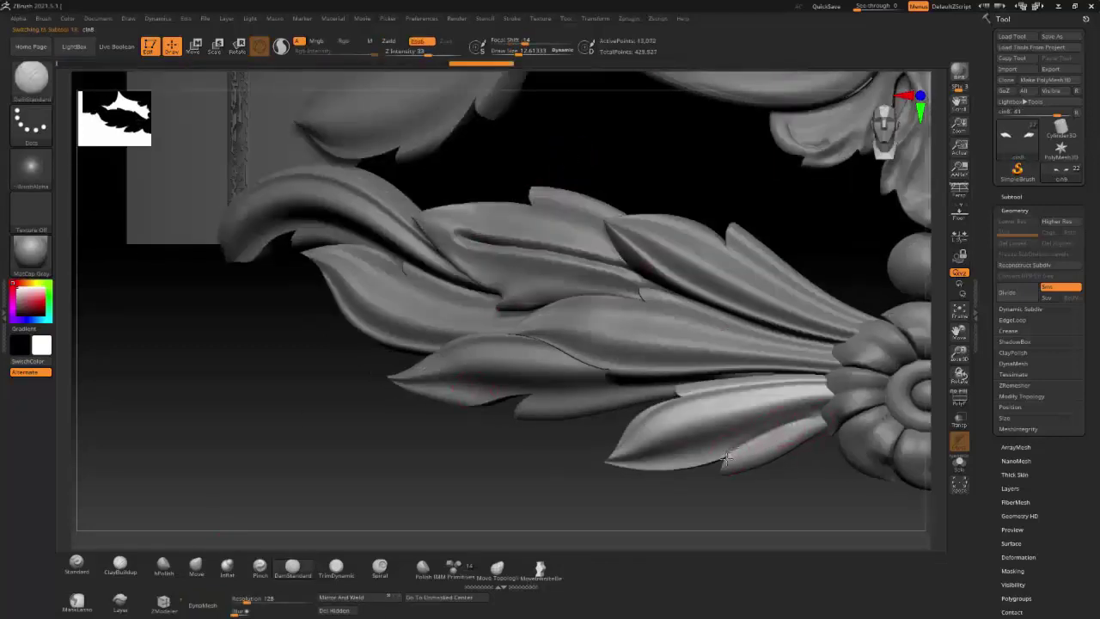
{"action": "left_click_drag", "start_coordinate": [651, 442], "coordinate": [621, 463], "text": "shift"}
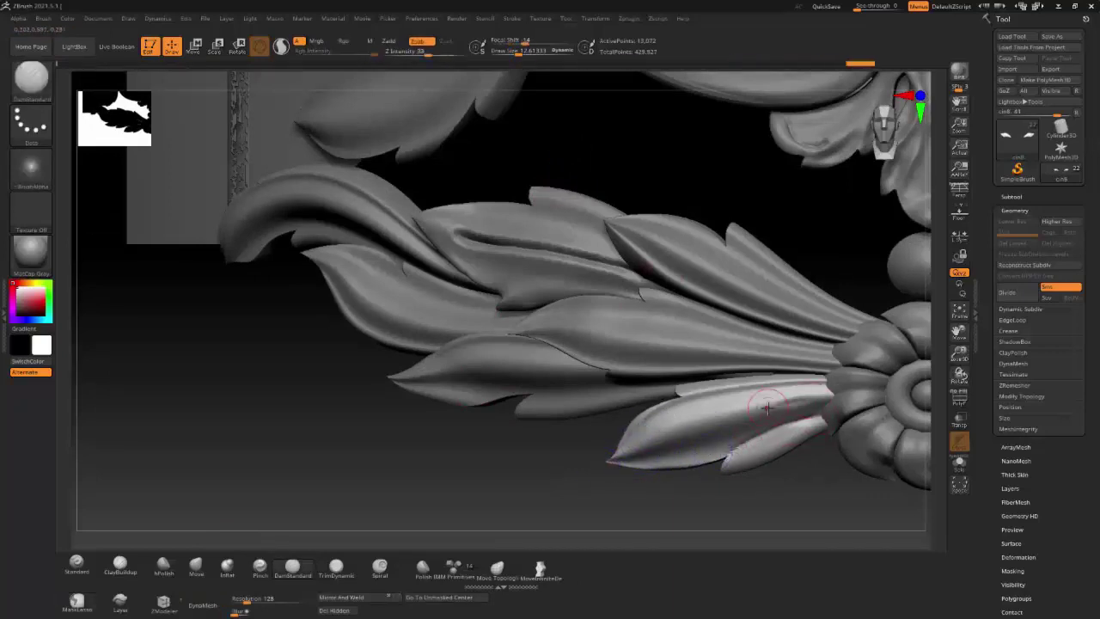
{"action": "left_click_drag", "start_coordinate": [823, 397], "coordinate": [689, 428]}
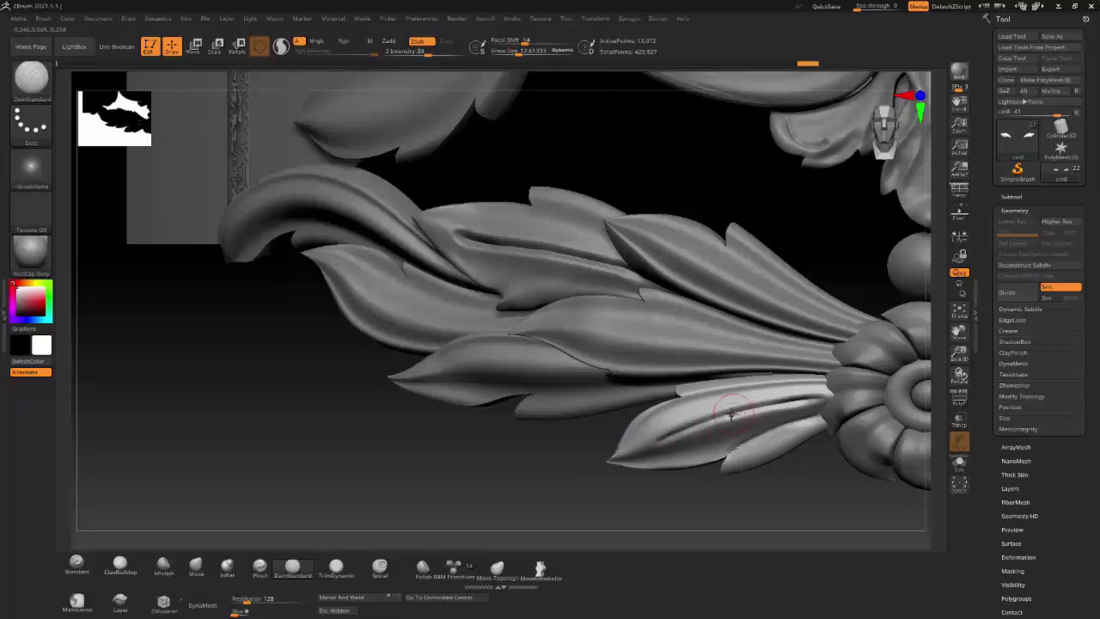
Step: Flatten the upper-right leaf's top surface with a larger TrimDynamic brush
{"action": "left_click", "coordinate": [732, 276], "text": "alt"}
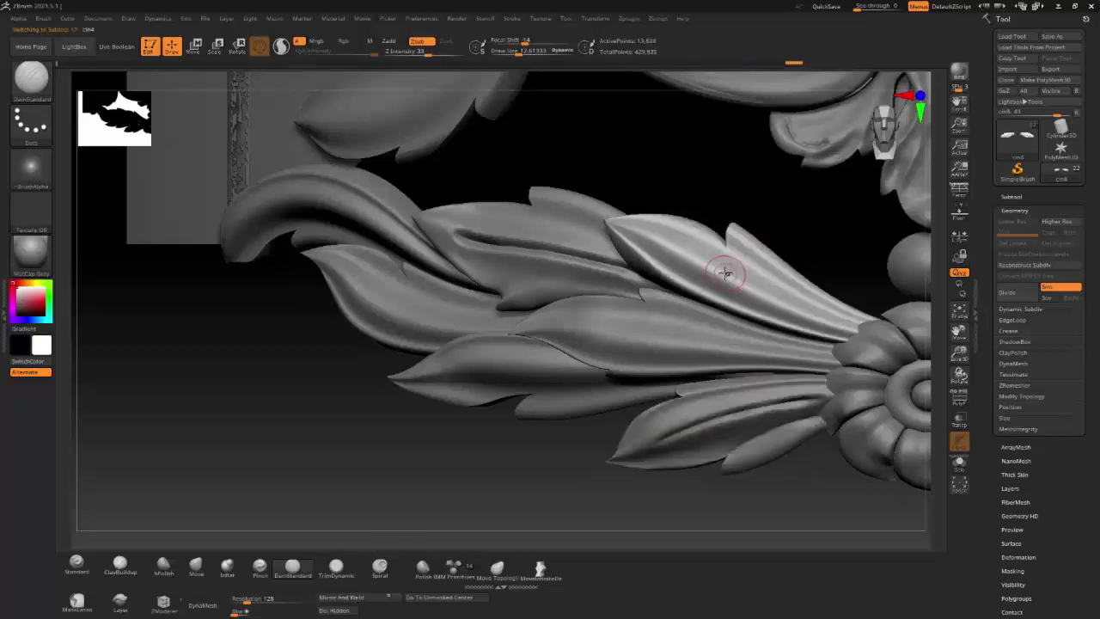
{"action": "left_click", "coordinate": [336, 567]}
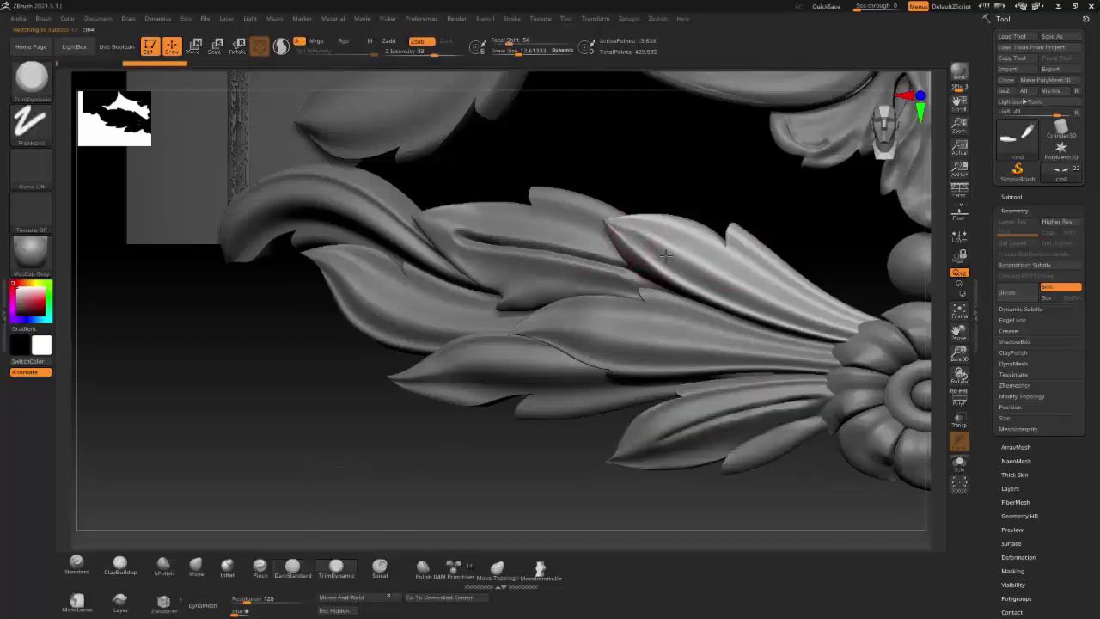
{"action": "key", "text": "bracketright"}
{"action": "key", "text": "bracketright"}
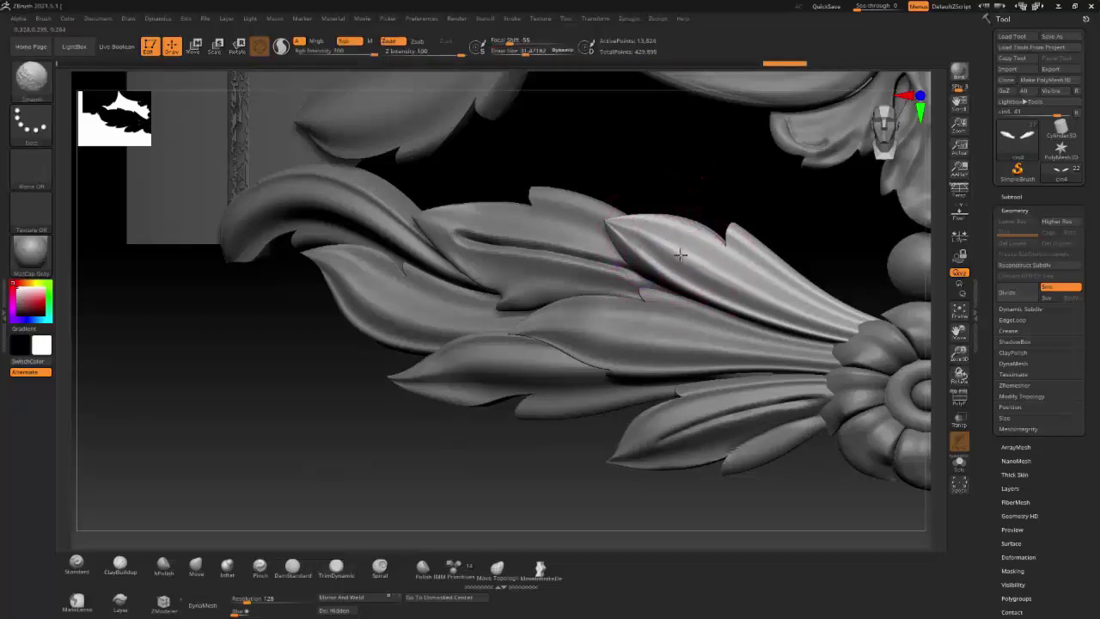
{"action": "left_click_drag", "start_coordinate": [679, 245], "coordinate": [735, 297]}
Step: Undo the extra DamStandard groove and pinch the upper leaf's ridge smooth
{"action": "left_click", "coordinate": [292, 567]}
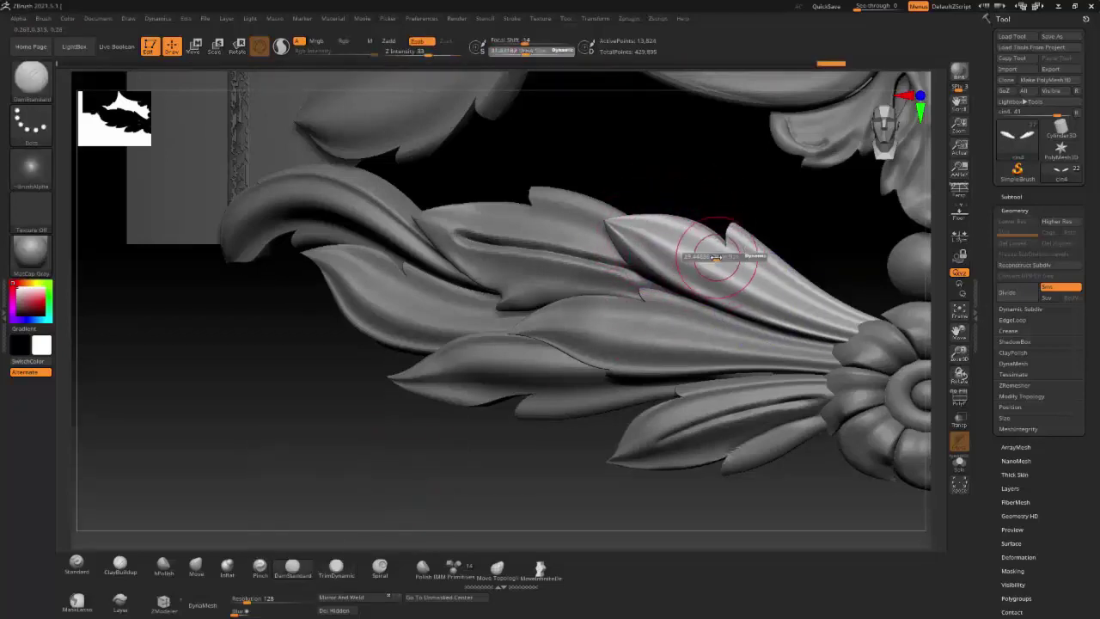
{"action": "key", "text": "bracketleft"}
{"action": "key", "text": "bracketleft"}
{"action": "left_click_drag", "start_coordinate": [641, 230], "coordinate": [798, 312]}
{"action": "key", "text": "ctrl+z"}
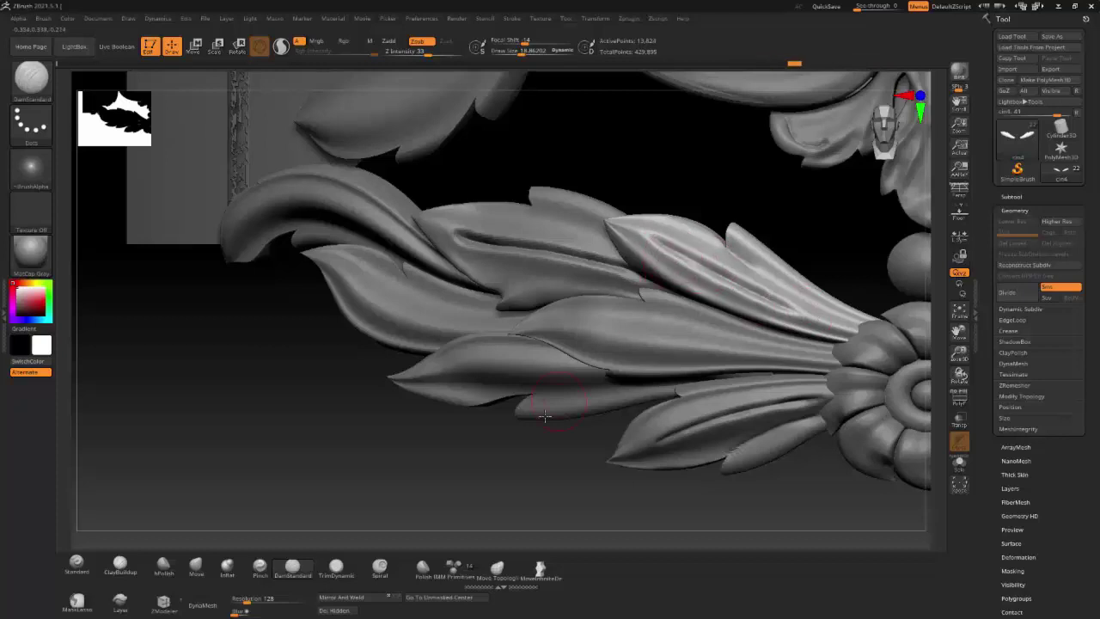
{"action": "left_click", "coordinate": [259, 568]}
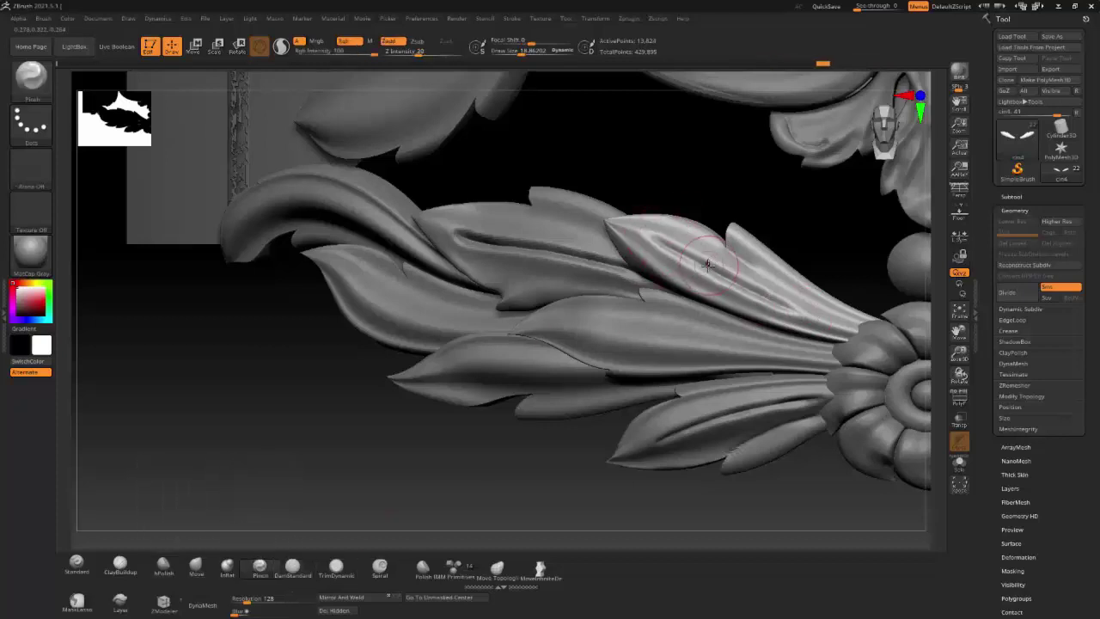
{"action": "mouse_move", "coordinate": [820, 316]}
{"action": "left_mouse_down", "text": "shift"}
{"action": "mouse_move", "coordinate": [651, 229]}
{"action": "mouse_move", "coordinate": [510, 269]}
{"action": "left_mouse_up", "text": "shift"}
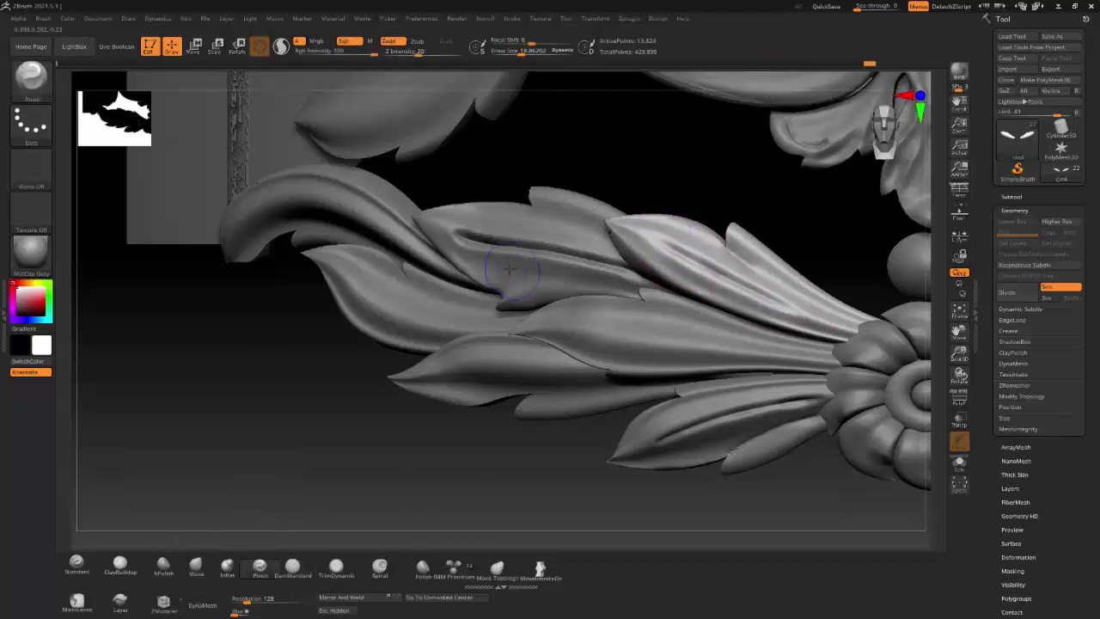
Step: Select the lower middle leaf and carve a central crease with DamStandard
{"action": "right_click_drag", "start_coordinate": [659, 336], "coordinate": [584, 327]}
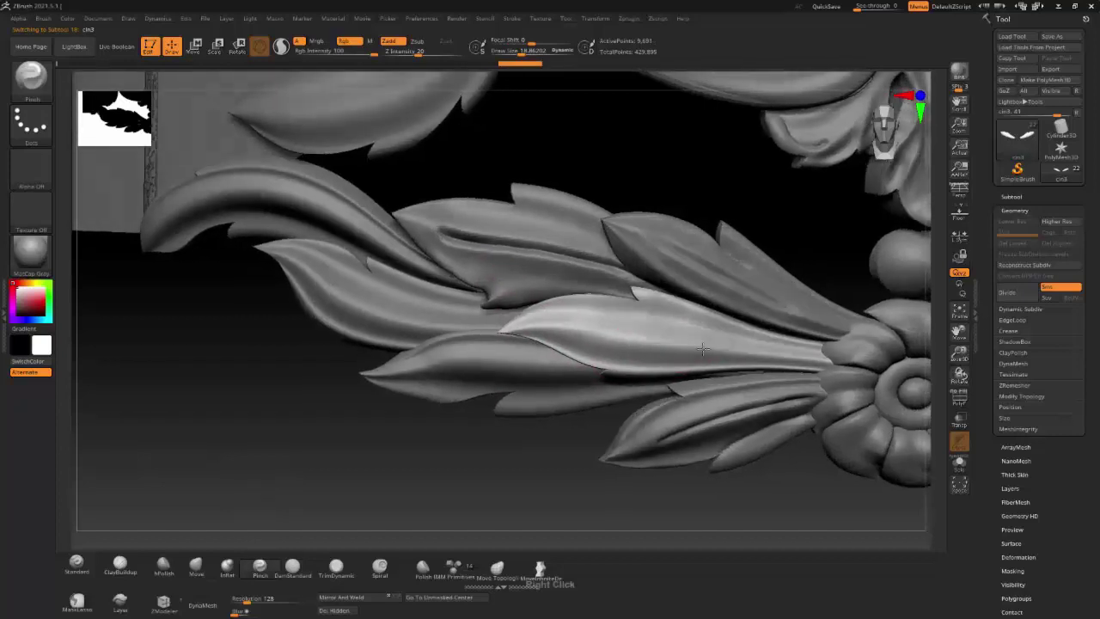
{"action": "left_click", "coordinate": [558, 323], "text": "alt"}
{"action": "key", "text": "b"}
{"action": "key", "text": "d"}
{"action": "key", "text": "s"}
{"action": "mouse_move", "coordinate": [568, 330]}
{"action": "left_mouse_down"}
{"action": "mouse_move", "coordinate": [679, 339]}
{"action": "mouse_move", "coordinate": [565, 319]}
{"action": "left_mouse_up"}
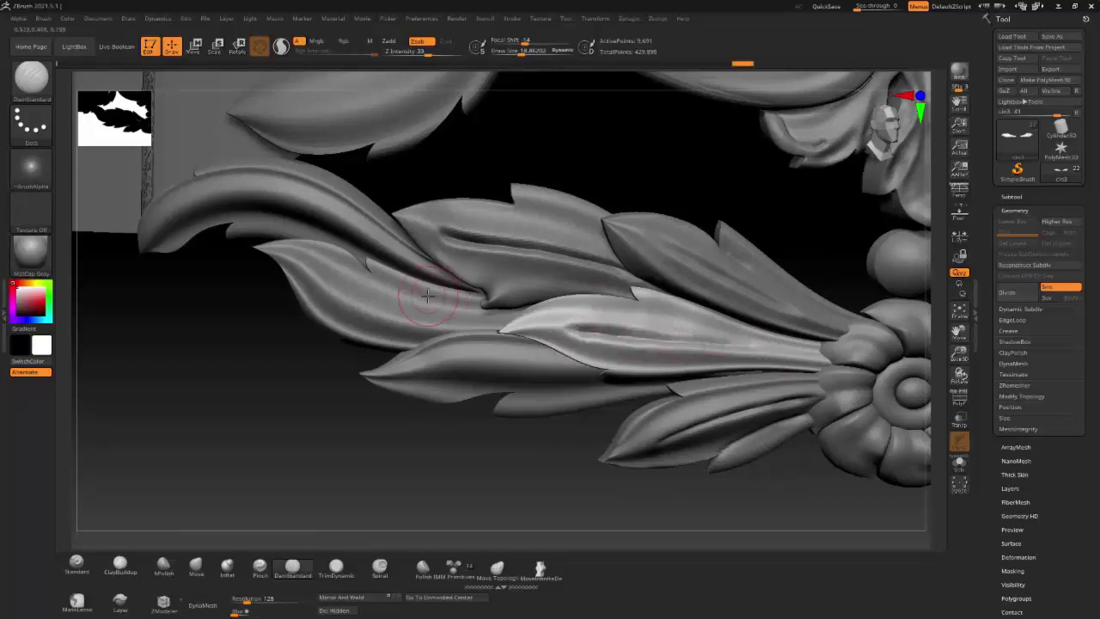
Step: Carve vein creases along the lower-left and upper-left leaves
{"action": "left_click", "coordinate": [479, 375], "text": "alt"}
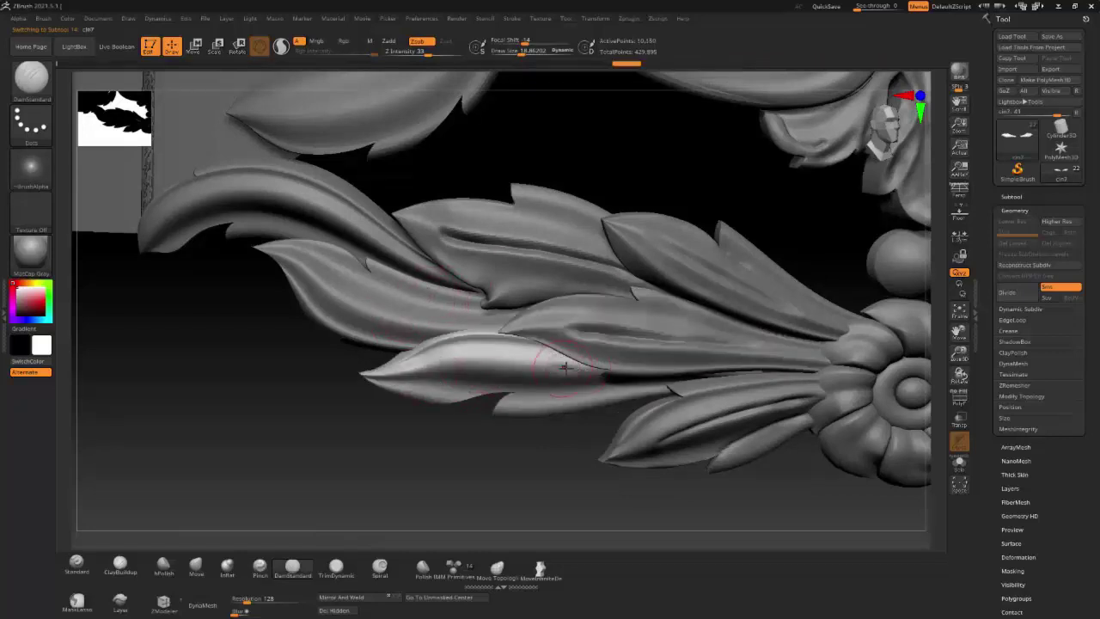
{"action": "mouse_move", "coordinate": [589, 369]}
{"action": "left_mouse_down"}
{"action": "mouse_move", "coordinate": [430, 368]}
{"action": "mouse_move", "coordinate": [548, 361]}
{"action": "left_mouse_up"}
{"action": "left_click", "coordinate": [370, 309], "text": "alt"}
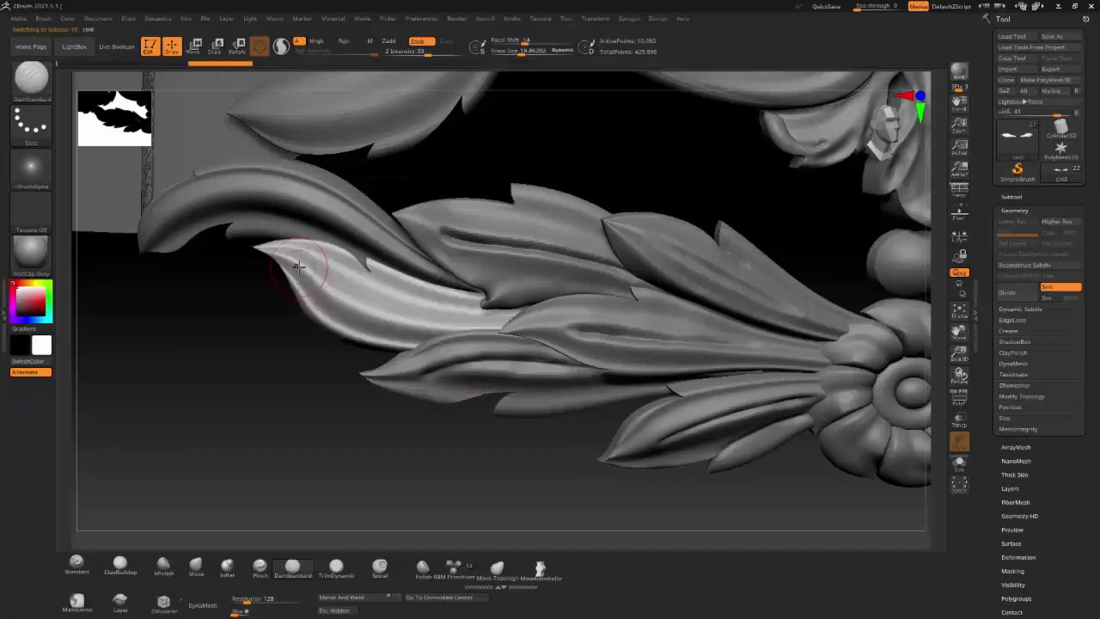
{"action": "mouse_move", "coordinate": [436, 323]}
{"action": "left_mouse_down"}
{"action": "mouse_move", "coordinate": [464, 319]}
{"action": "mouse_move", "coordinate": [404, 314]}
{"action": "mouse_move", "coordinate": [297, 258]}
{"action": "left_mouse_up"}
Step: Carve a crease on the top curling leaf, DynaMesh it, and sculpt along it
{"action": "mouse_move", "coordinate": [297, 258]}
{"action": "right_mouse_down"}
{"action": "mouse_move", "coordinate": [328, 203]}
{"action": "mouse_move", "coordinate": [282, 201]}
{"action": "right_mouse_up"}
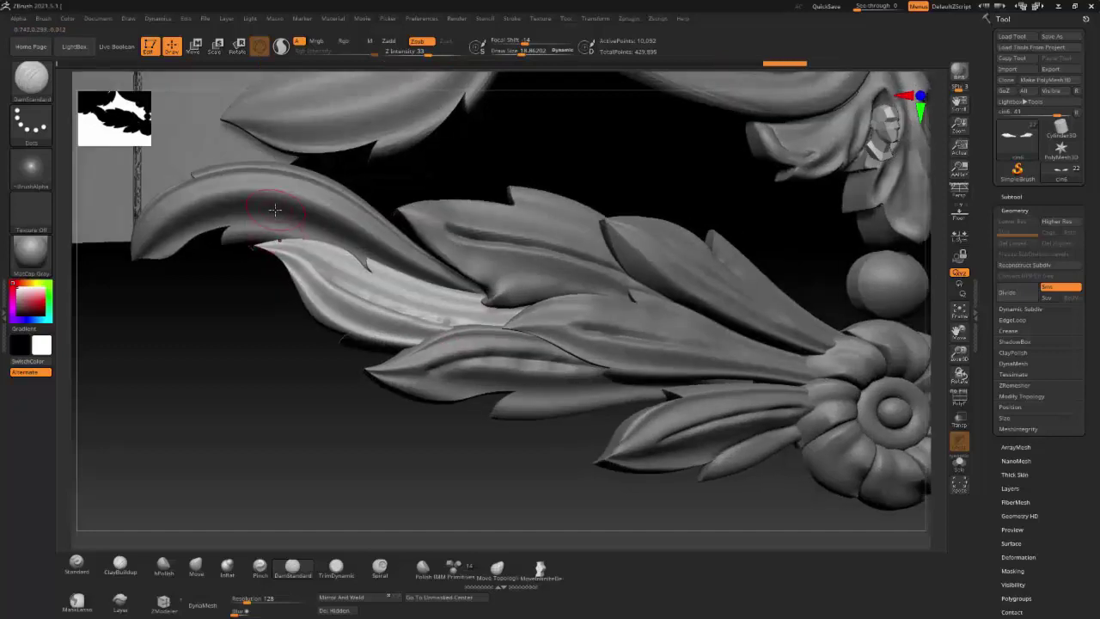
{"action": "left_click", "coordinate": [282, 199], "text": "alt"}
{"action": "left_click_drag", "start_coordinate": [314, 230], "coordinate": [301, 229]}
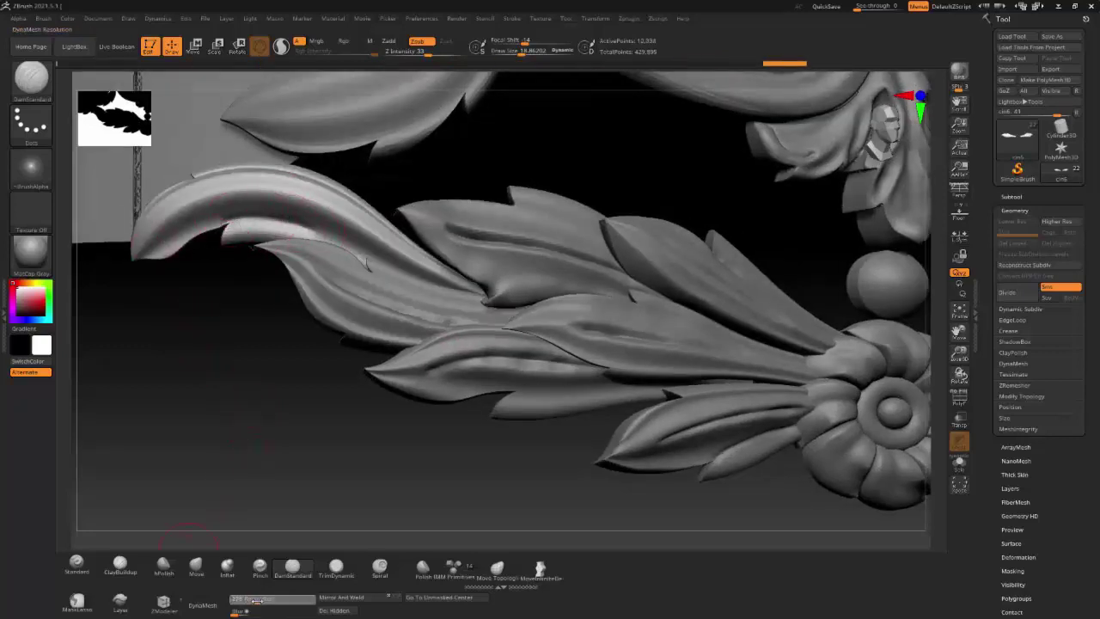
{"action": "left_click", "coordinate": [203, 604]}
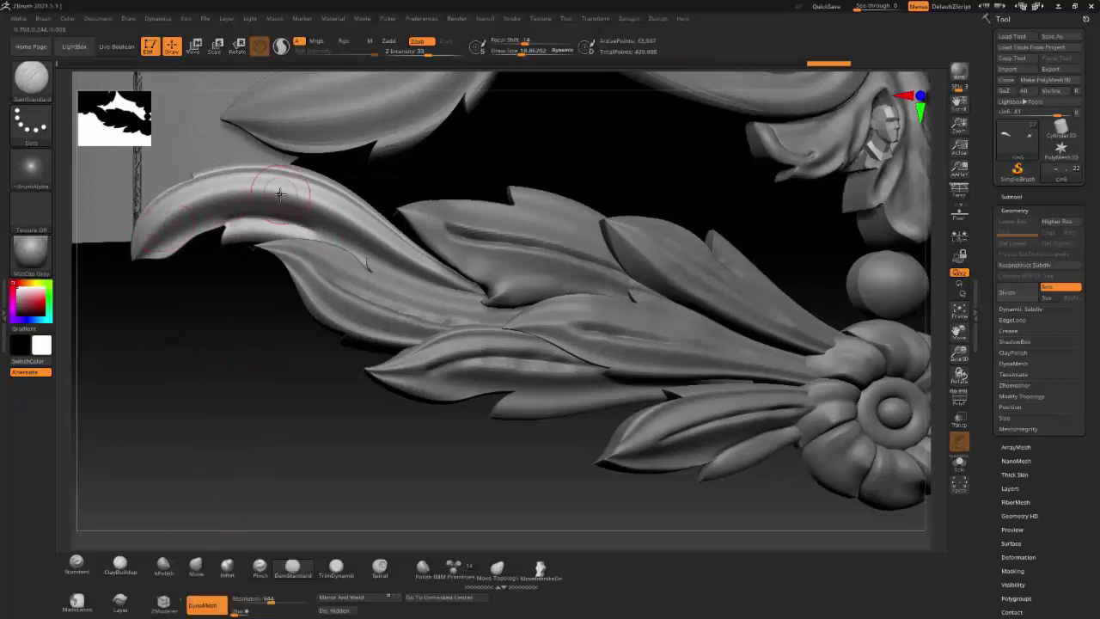
{"action": "left_click_drag", "start_coordinate": [280, 194], "coordinate": [208, 201]}
Step: Switch to the Move brush, then to another sculpting brush via B, I, N
{"action": "left_click", "coordinate": [198, 566]}
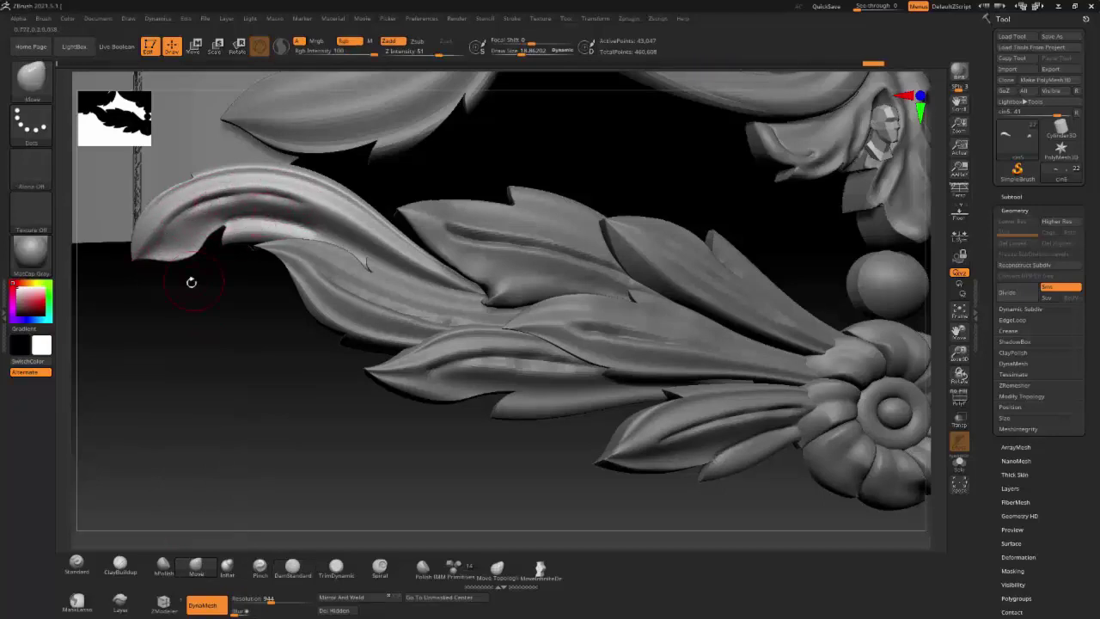
{"action": "key", "text": "b"}
{"action": "key", "text": "i"}
{"action": "key", "text": "n"}
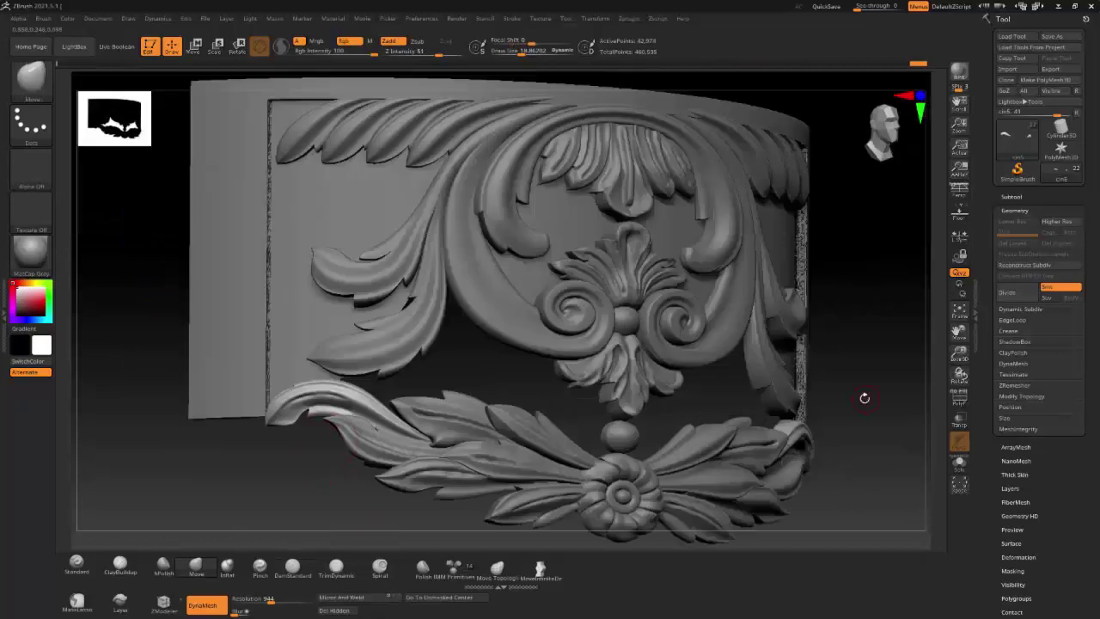
Step: Check each leaf piece from a front view, then frame the whole carved panel
{"action": "left_click_drag", "start_coordinate": [865, 398], "coordinate": [796, 418], "text": "shift"}
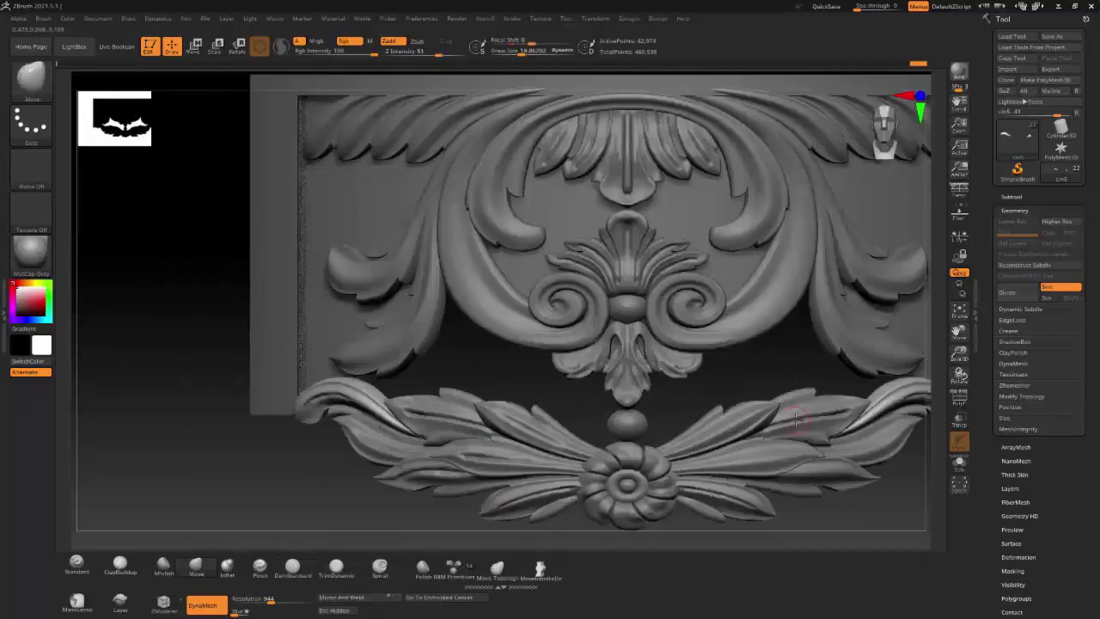
{"action": "left_click", "coordinate": [547, 430], "text": "alt"}
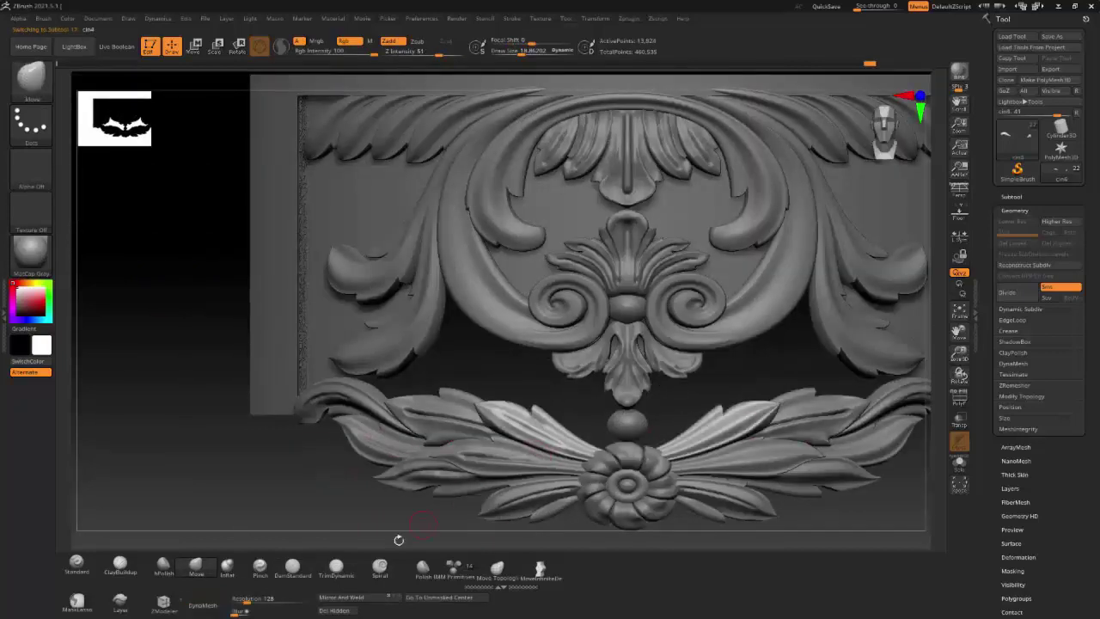
{"action": "left_click", "coordinate": [511, 465], "text": "alt"}
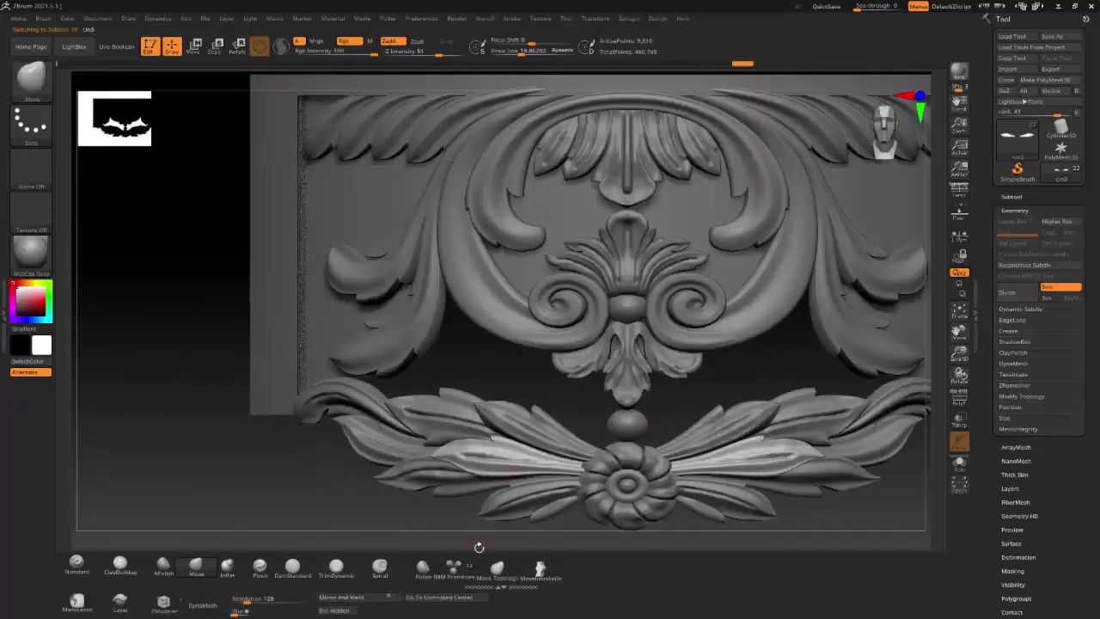
{"action": "left_click", "coordinate": [447, 494], "text": "alt"}
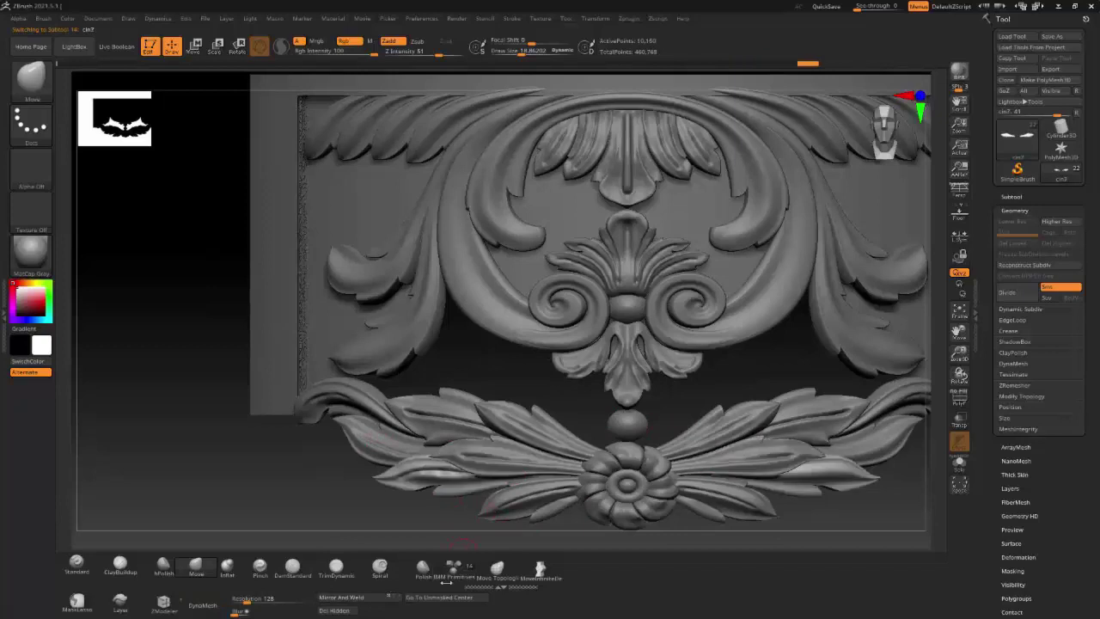
{"action": "left_click", "coordinate": [367, 448], "text": "alt"}
{"action": "left_click", "coordinate": [520, 396], "text": "alt"}
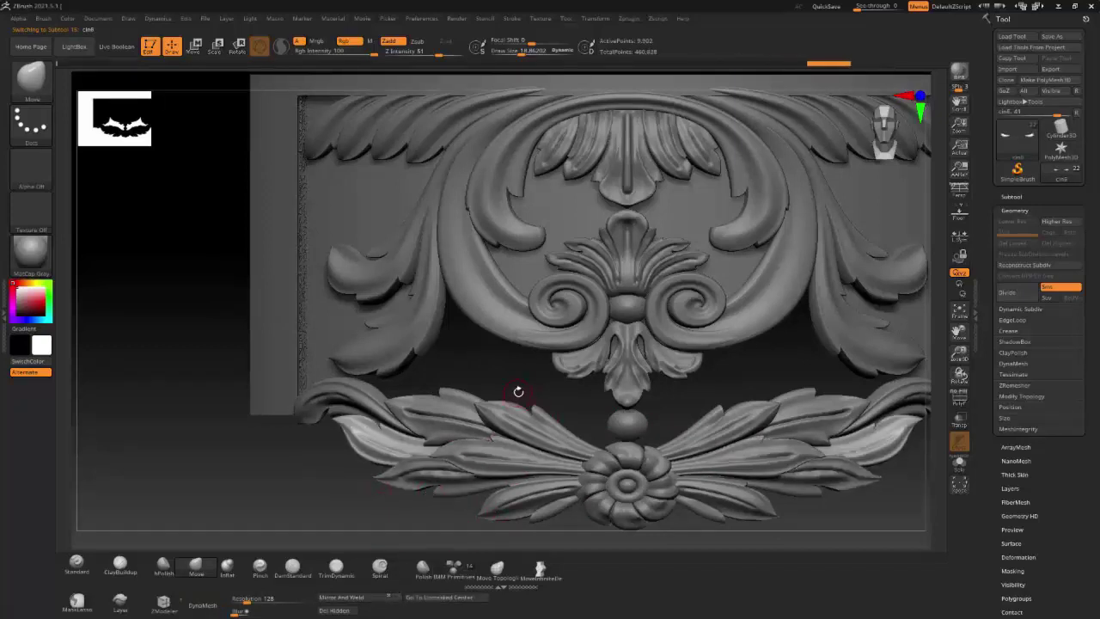
{"action": "key", "text": "f"}
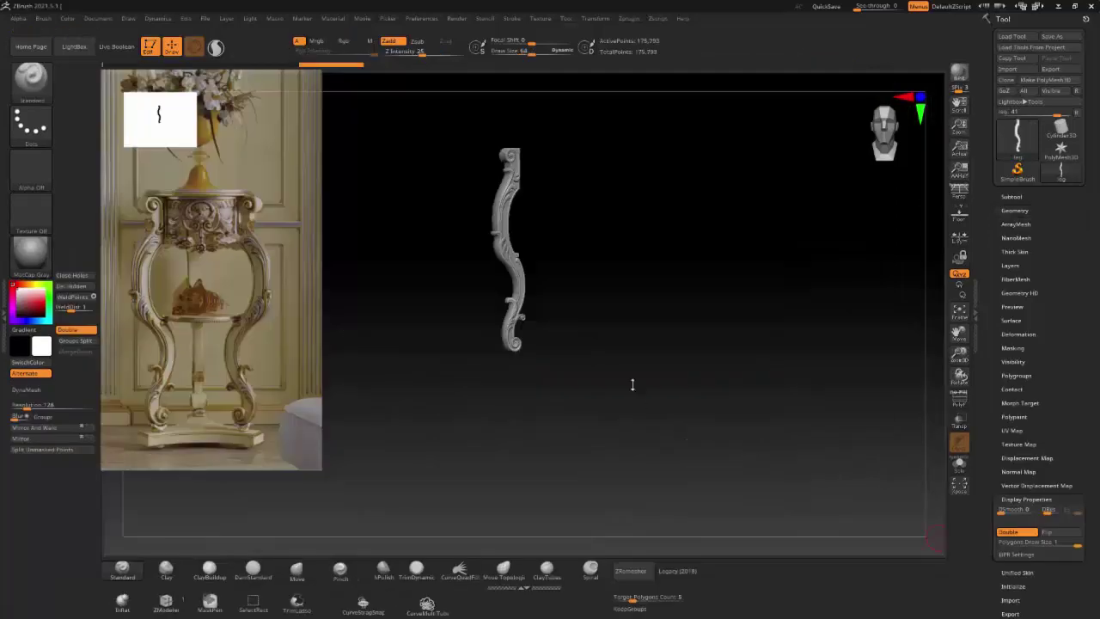
Step: Frame the leg, rotate it 30 degrees, and split a hidden part off as leg1
{"action": "left_click", "coordinate": [44, 19]}
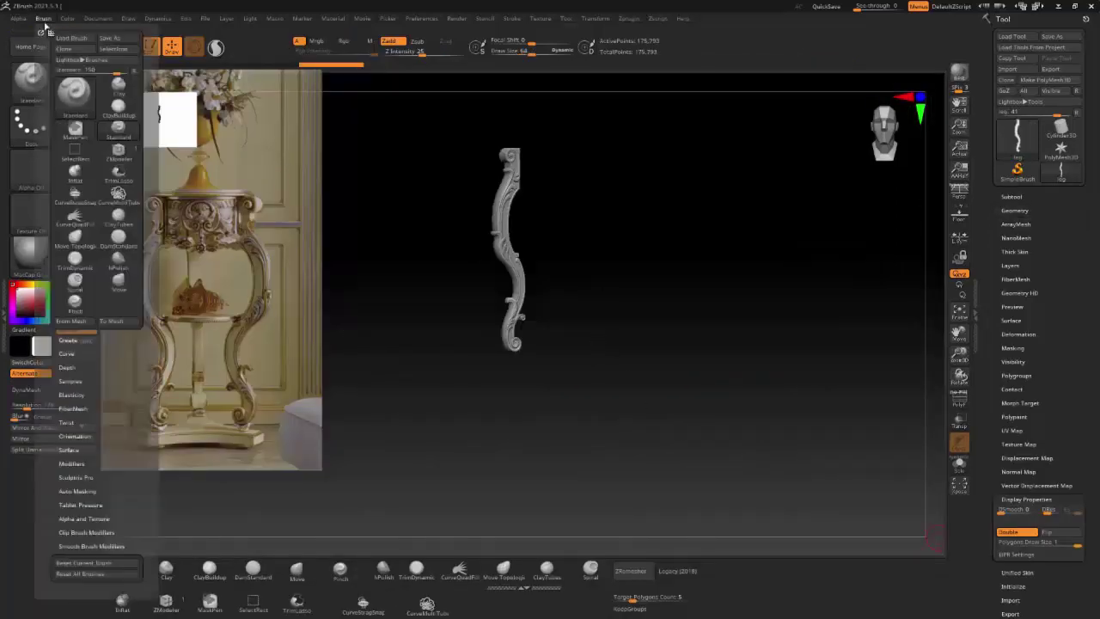
{"action": "key", "text": "f"}
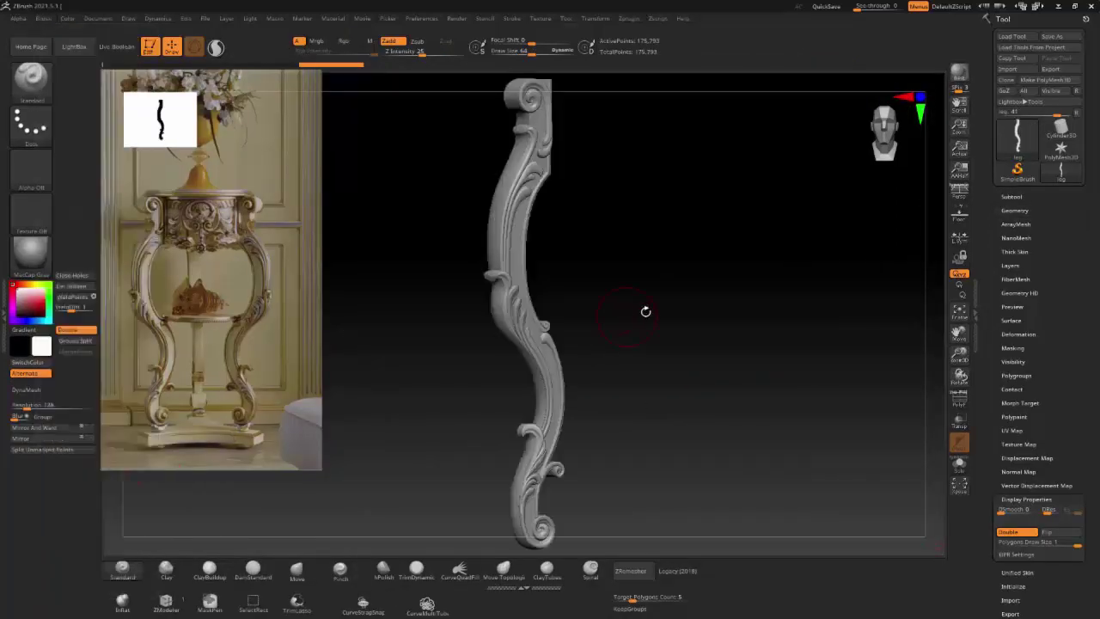
{"action": "mouse_move", "coordinate": [643, 299]}
{"action": "left_mouse_down"}
{"action": "mouse_move", "coordinate": [714, 292]}
{"action": "mouse_move", "coordinate": [267, 174]}
{"action": "left_mouse_up"}
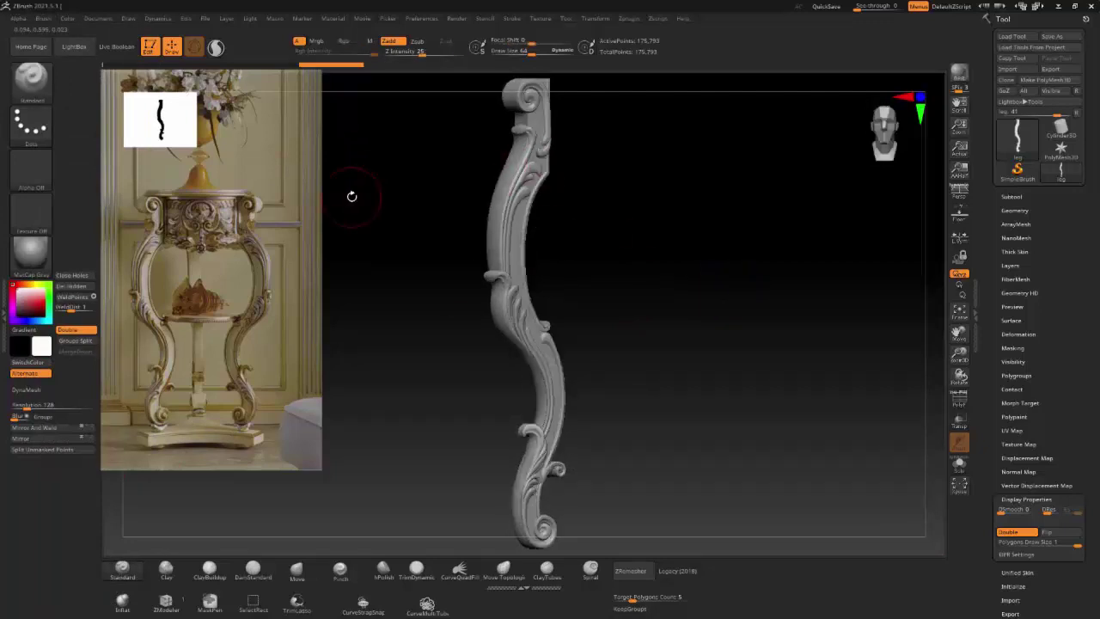
{"action": "key", "text": "w"}
{"action": "left_click_drag", "start_coordinate": [573, 317], "coordinate": [522, 196]}
{"action": "key", "text": "q"}
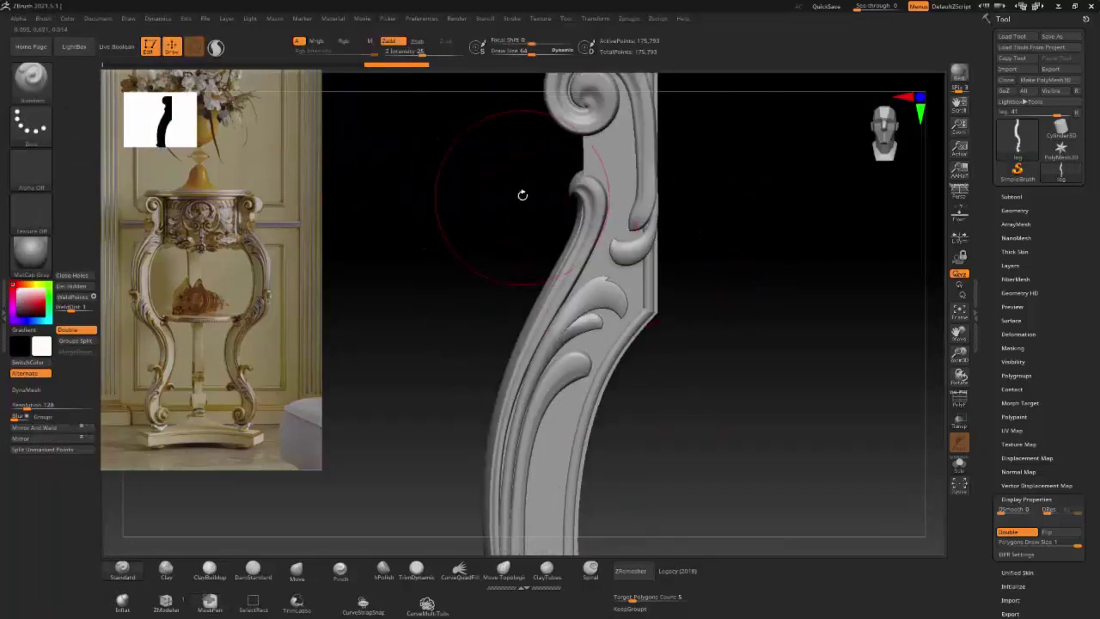
{"action": "left_click", "coordinate": [574, 189], "text": "ctrl+shift"}
{"action": "left_click", "coordinate": [575, 189], "text": "ctrl+shift"}
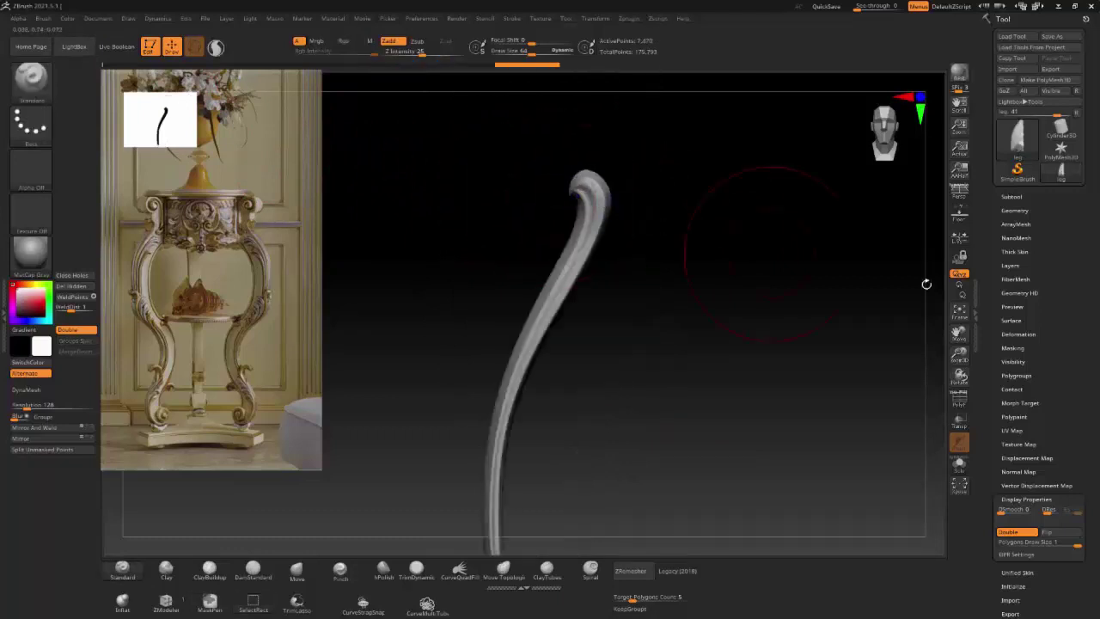
{"action": "left_click", "coordinate": [1012, 196]}
{"action": "left_click", "coordinate": [1015, 512]}
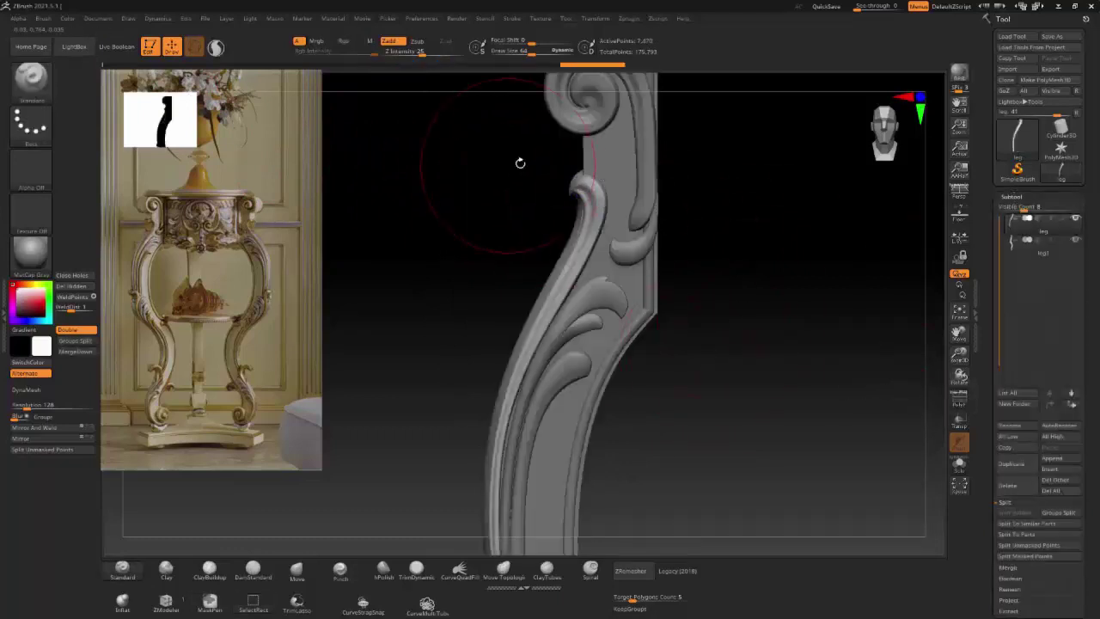
Step: Isolate the thin curved strip, split it off as leg2, and inspect leg2's spiral scroll
{"action": "left_click", "coordinate": [600, 166], "text": "ctrl+shift"}
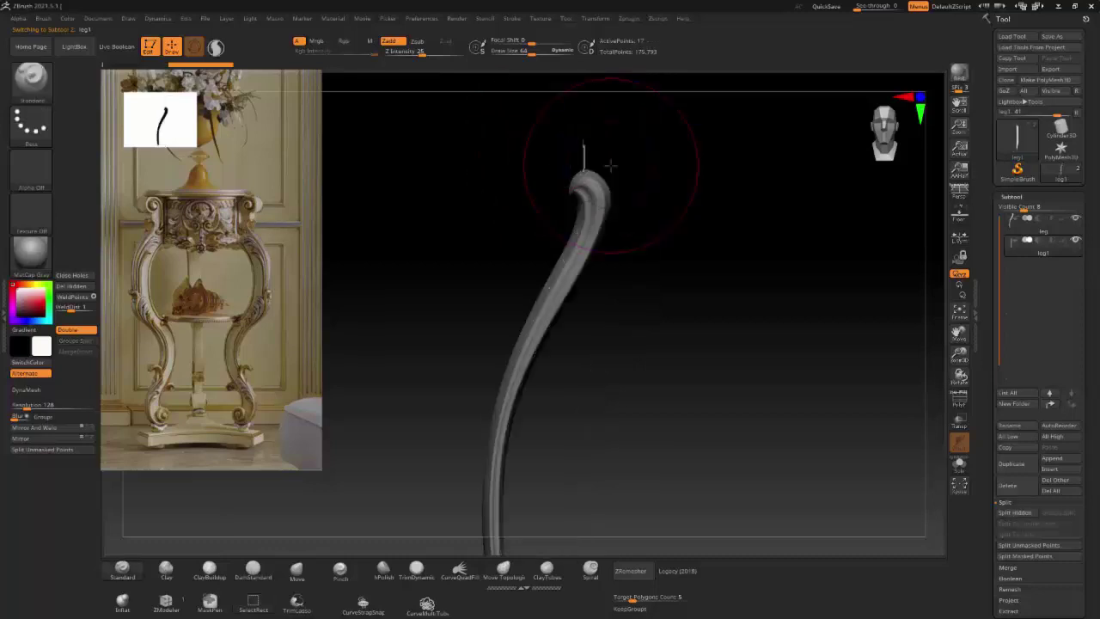
{"action": "left_click", "coordinate": [781, 282], "text": "ctrl+shift"}
{"action": "mouse_move", "coordinate": [744, 281]}
{"action": "left_mouse_down"}
{"action": "mouse_move", "coordinate": [751, 371]}
{"action": "mouse_move", "coordinate": [646, 169]}
{"action": "mouse_move", "coordinate": [702, 362]}
{"action": "mouse_move", "coordinate": [974, 471]}
{"action": "left_mouse_up"}
{"action": "left_click", "coordinate": [1015, 512]}
{"action": "mouse_move", "coordinate": [1043, 253]}
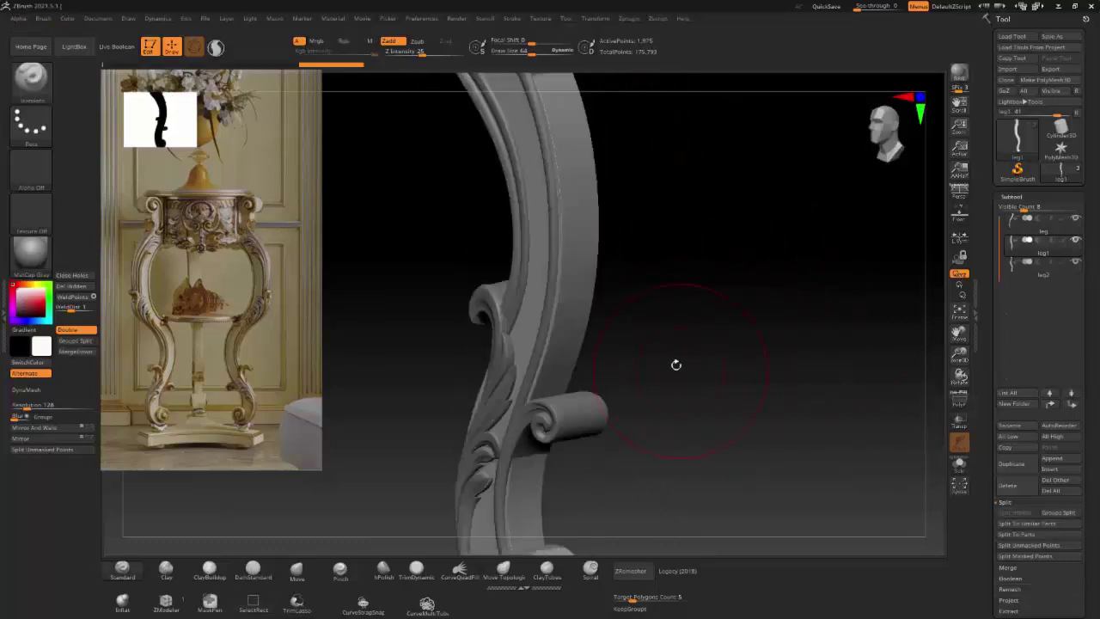
{"action": "left_click", "coordinate": [1045, 261]}
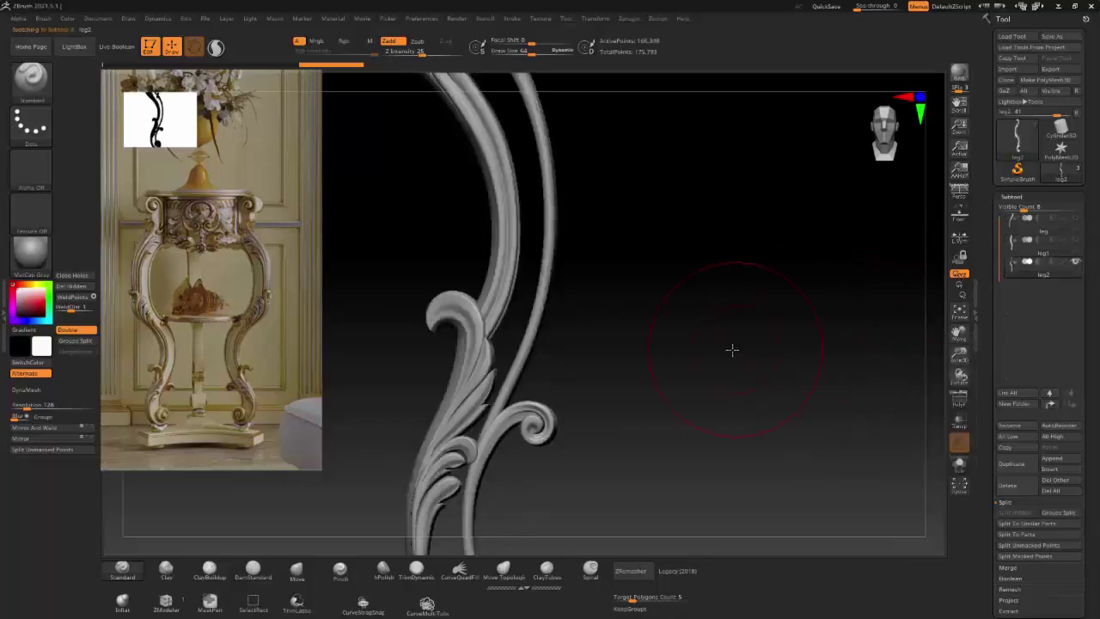
{"action": "left_click_drag", "start_coordinate": [604, 412], "coordinate": [527, 410], "text": "ctrl+shift"}
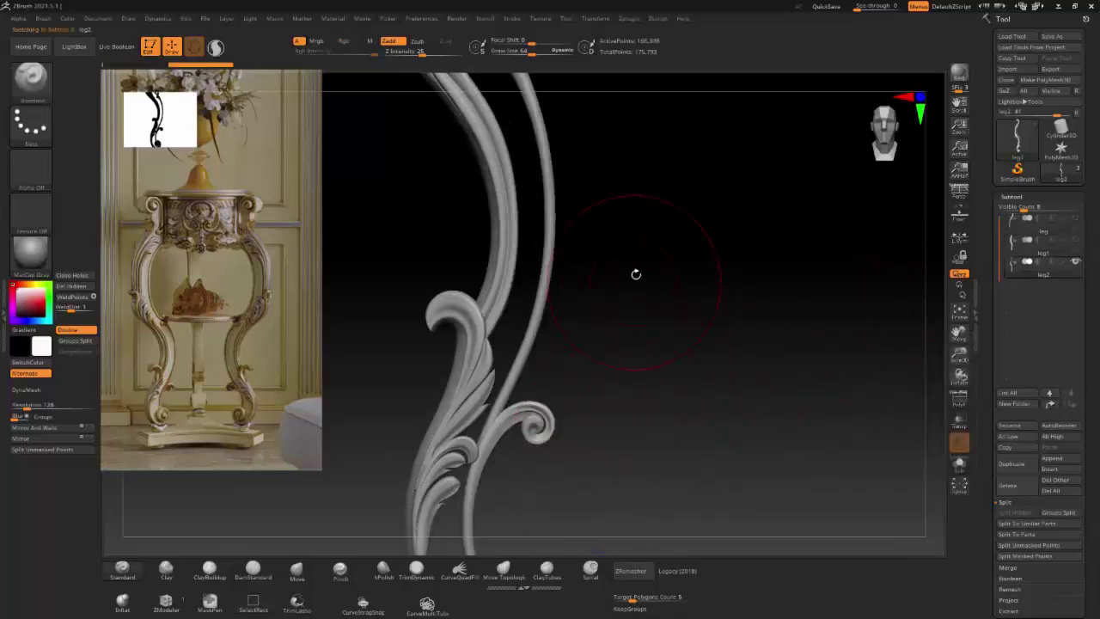
{"action": "mouse_move", "coordinate": [634, 272]}
{"action": "left_mouse_down"}
{"action": "mouse_move", "coordinate": [658, 223]}
{"action": "mouse_move", "coordinate": [658, 280]}
{"action": "mouse_move", "coordinate": [638, 188]}
{"action": "mouse_move", "coordinate": [552, 160]}
{"action": "mouse_move", "coordinate": [449, 278]}
{"action": "mouse_move", "coordinate": [834, 329]}
{"action": "left_mouse_up"}
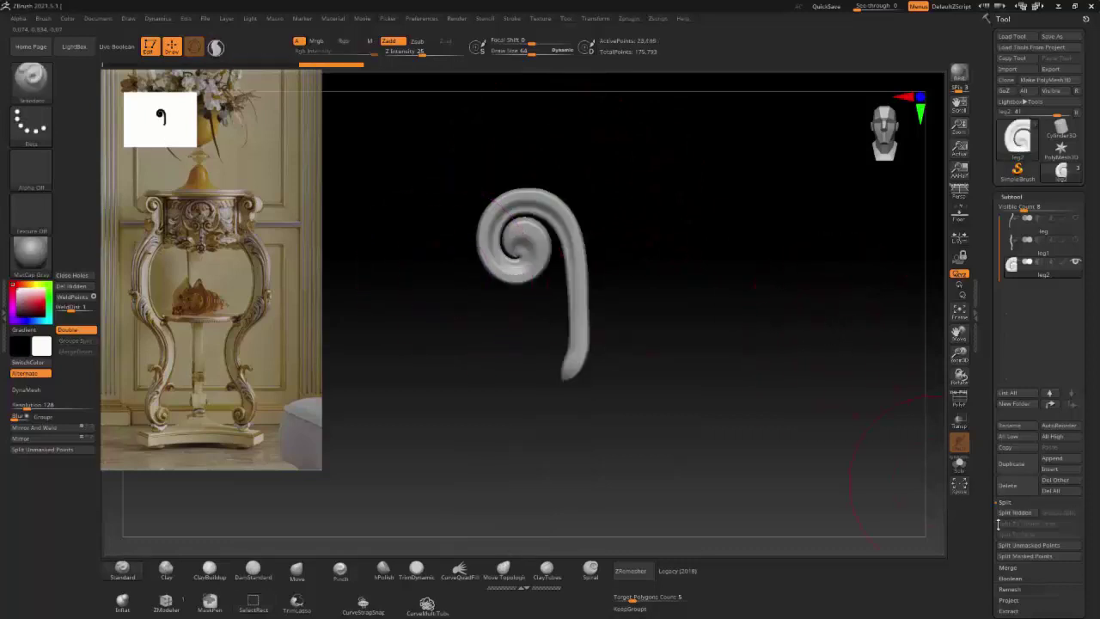
Step: Split the next hidden pieces off as new subtools leg3 and leg4
{"action": "left_click", "coordinate": [1021, 513]}
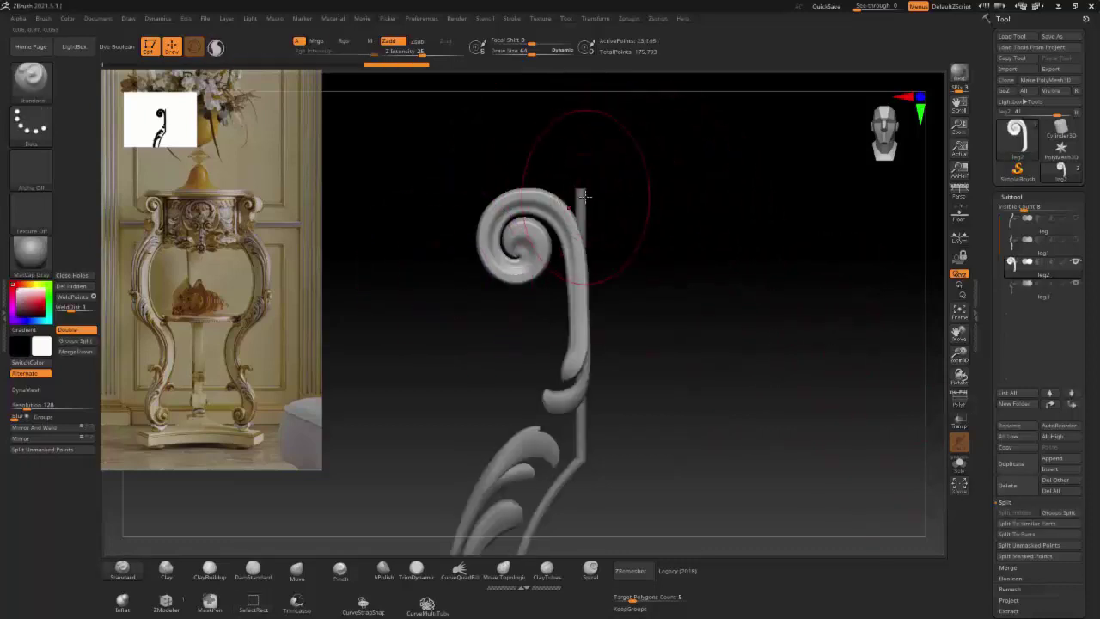
{"action": "key", "text": "Down"}
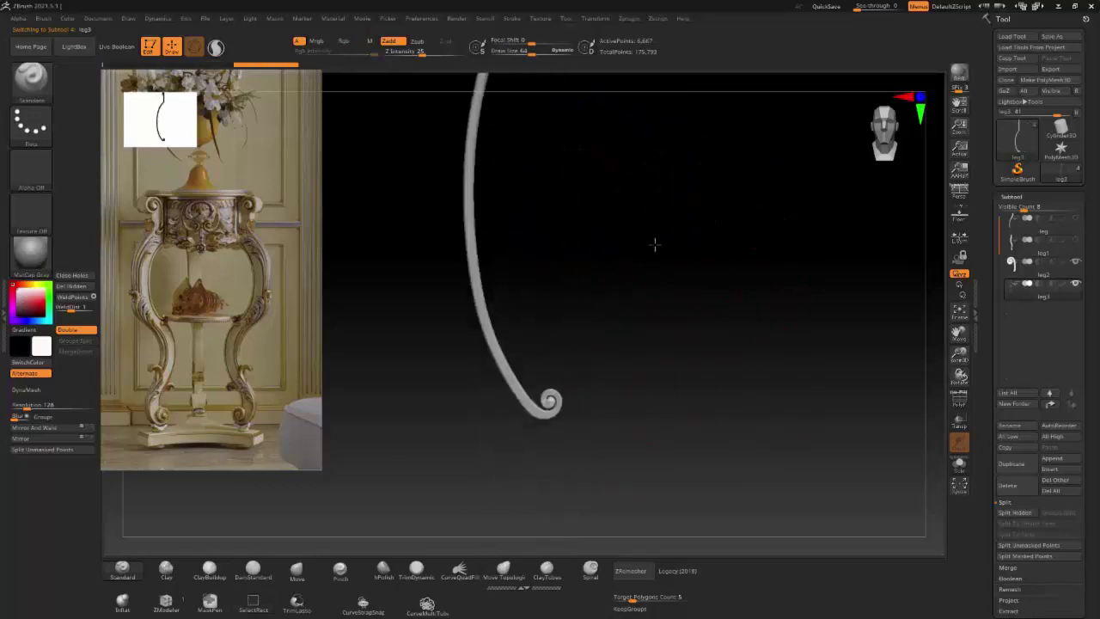
{"action": "mouse_move", "coordinate": [655, 245]}
{"action": "left_mouse_down", "text": "alt"}
{"action": "mouse_move", "coordinate": [670, 321]}
{"action": "mouse_move", "coordinate": [668, 250]}
{"action": "left_mouse_up", "text": "alt"}
{"action": "left_click", "coordinate": [1015, 513]}
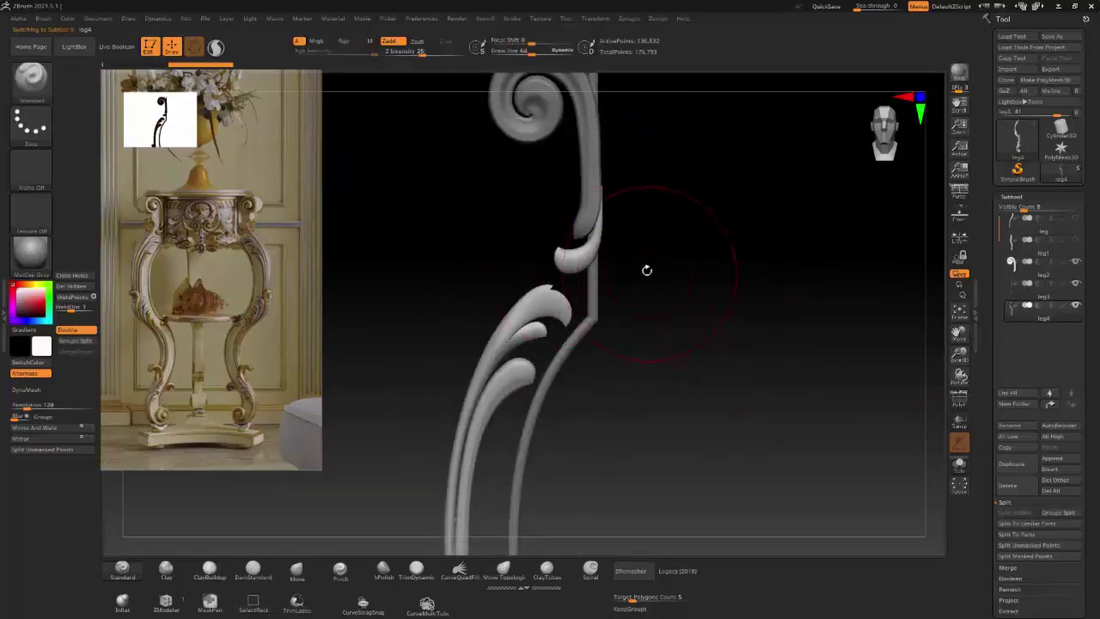
Step: Hide the leaf ornaments, split them off as leg5, then hide most leaves on leg5
{"action": "left_click", "coordinate": [585, 273], "text": "ctrl+shift"}
{"action": "left_click_drag", "start_coordinate": [692, 304], "coordinate": [705, 304]}
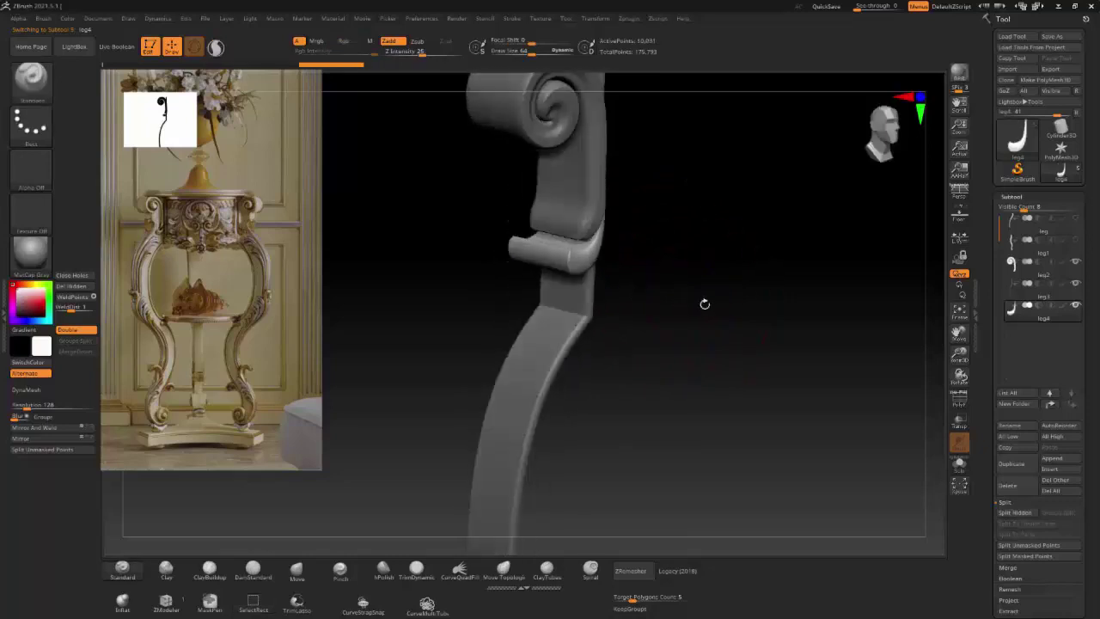
{"action": "left_click", "coordinate": [1015, 512]}
{"action": "left_click_drag", "start_coordinate": [739, 411], "coordinate": [723, 411]}
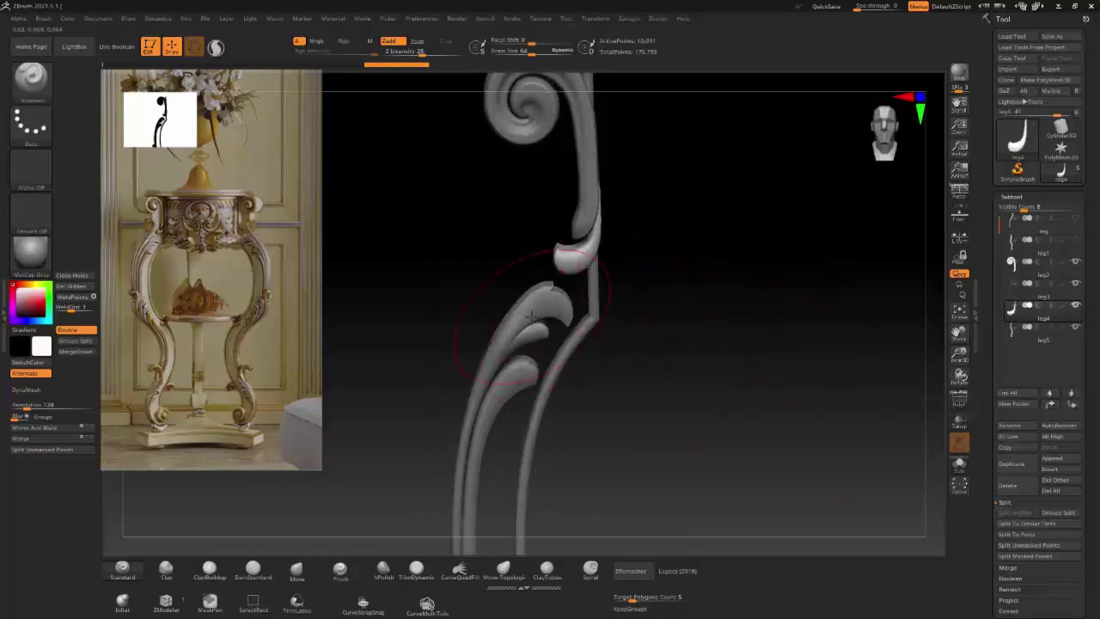
{"action": "left_click", "coordinate": [539, 315], "text": "alt"}
{"action": "left_click_drag", "start_coordinate": [516, 270], "coordinate": [538, 338], "text": "ctrl+shift"}
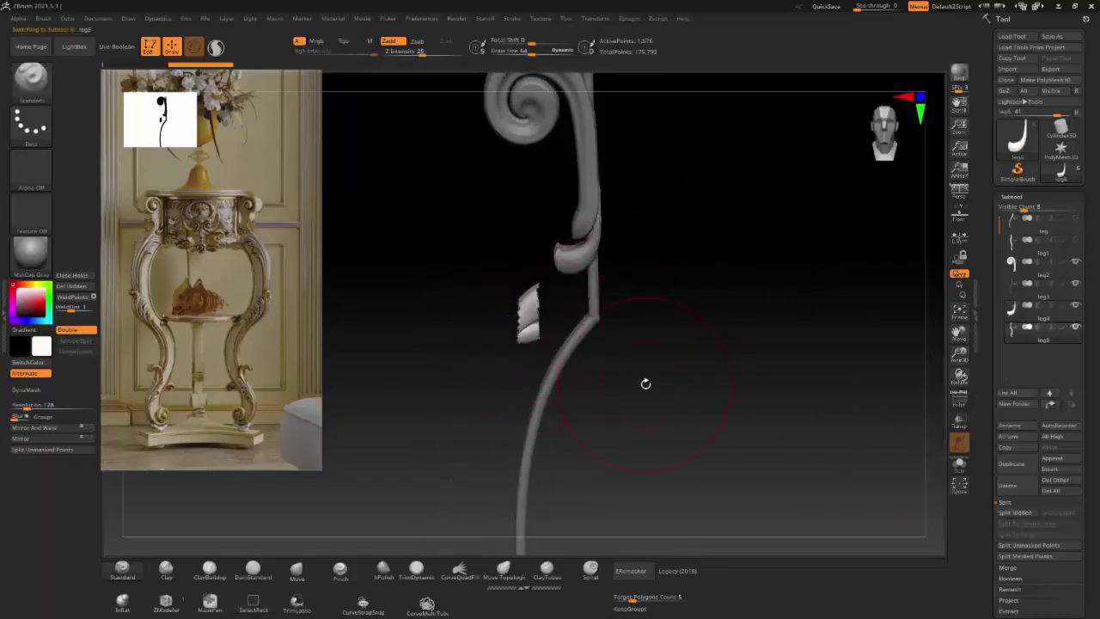
{"action": "left_click_drag", "start_coordinate": [646, 385], "coordinate": [664, 303], "text": "alt"}
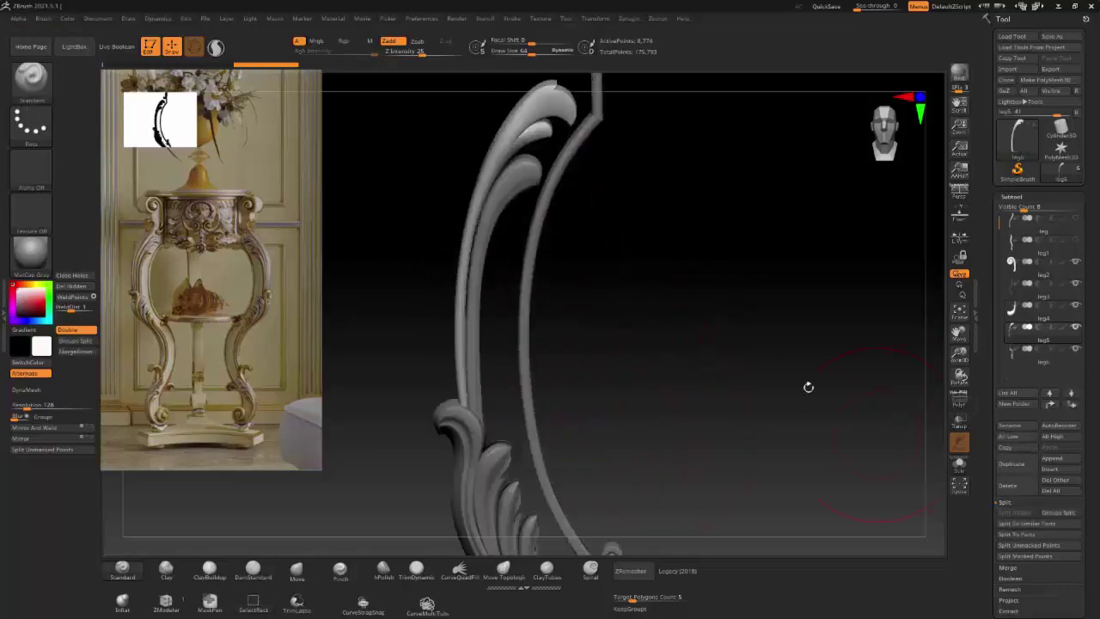
Step: Hide the lower leaf ornaments and split further pieces off as leg6 and leg7
{"action": "left_click", "coordinate": [497, 378], "text": "alt"}
{"action": "left_click", "coordinate": [510, 233], "text": "ctrl+shift"}
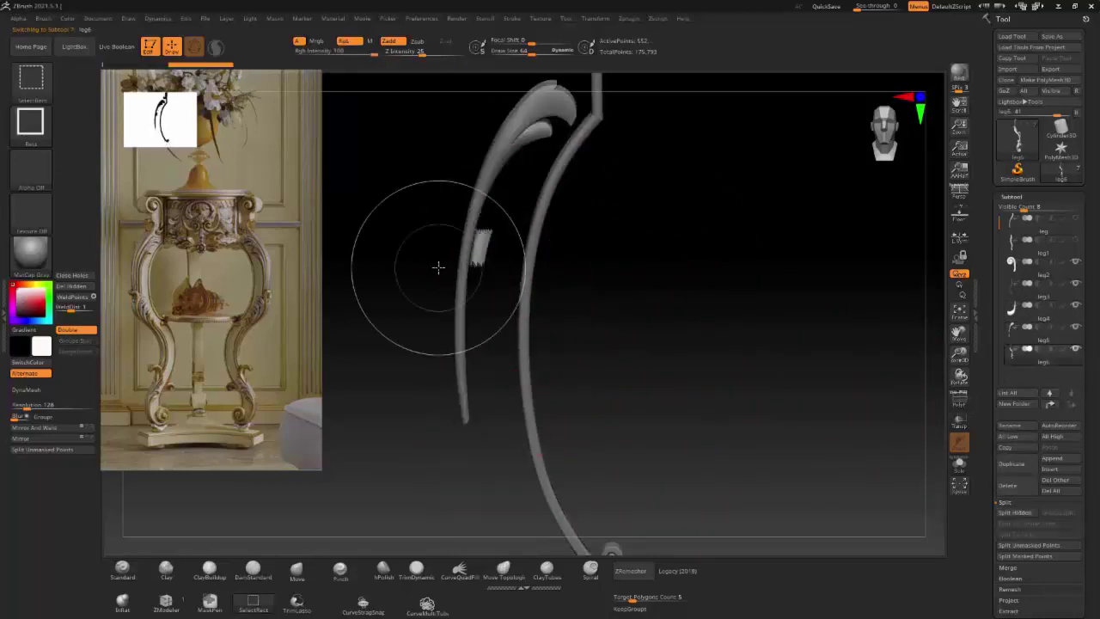
{"action": "left_click", "coordinate": [1015, 512]}
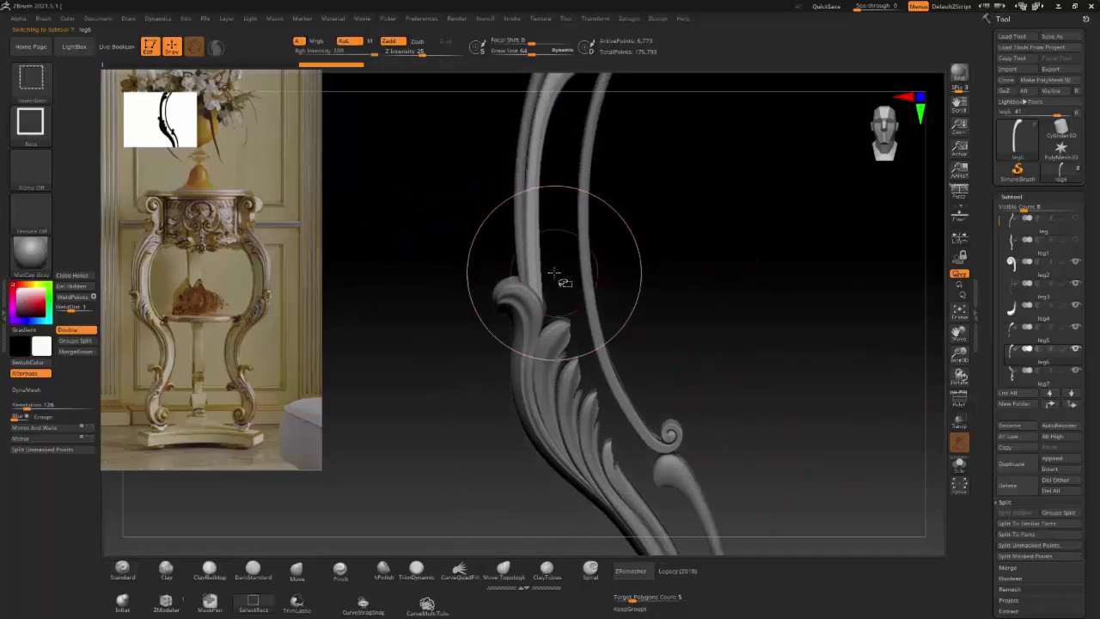
{"action": "left_click_drag", "start_coordinate": [557, 285], "coordinate": [484, 307], "text": "ctrl+shift"}
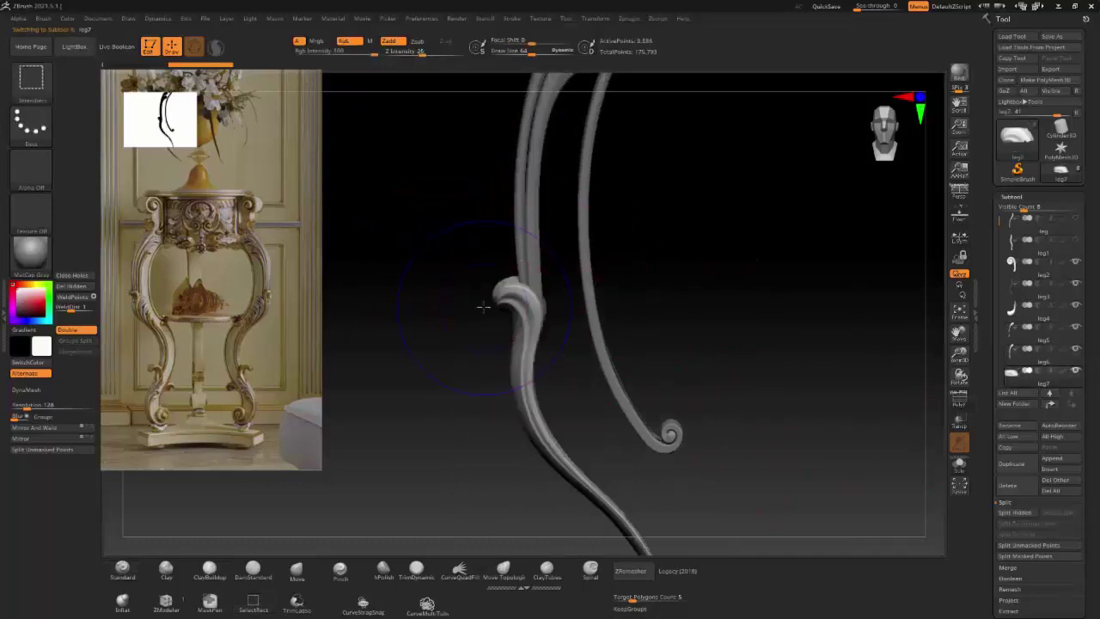
{"action": "left_click", "coordinate": [1018, 513]}
Step: On leg8, isolate the leaf tip with a selection box, then unhide all ornaments
{"action": "mouse_move", "coordinate": [559, 361]}
{"action": "left_mouse_down"}
{"action": "mouse_move", "coordinate": [776, 456]}
{"action": "mouse_move", "coordinate": [727, 398]}
{"action": "mouse_move", "coordinate": [782, 435]}
{"action": "mouse_move", "coordinate": [757, 404]}
{"action": "left_mouse_up"}
{"action": "left_click", "coordinate": [602, 284], "text": "alt"}
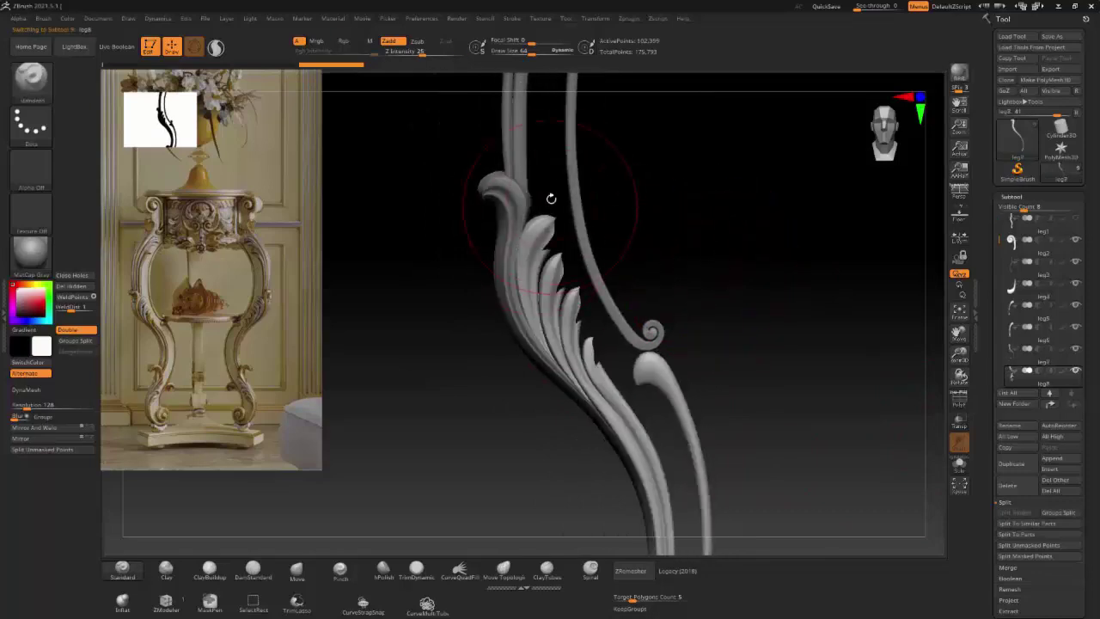
{"action": "left_click_drag", "start_coordinate": [553, 197], "coordinate": [562, 212], "text": "alt"}
{"action": "left_click_drag", "start_coordinate": [593, 167], "coordinate": [574, 211], "text": "ctrl+shift"}
{"action": "mouse_move", "coordinate": [705, 215]}
{"action": "left_mouse_down"}
{"action": "mouse_move", "coordinate": [614, 314]}
{"action": "mouse_move", "coordinate": [592, 259]}
{"action": "mouse_move", "coordinate": [786, 315]}
{"action": "mouse_move", "coordinate": [779, 278]}
{"action": "left_mouse_up"}
{"action": "left_click", "coordinate": [614, 314], "text": "ctrl+shift"}
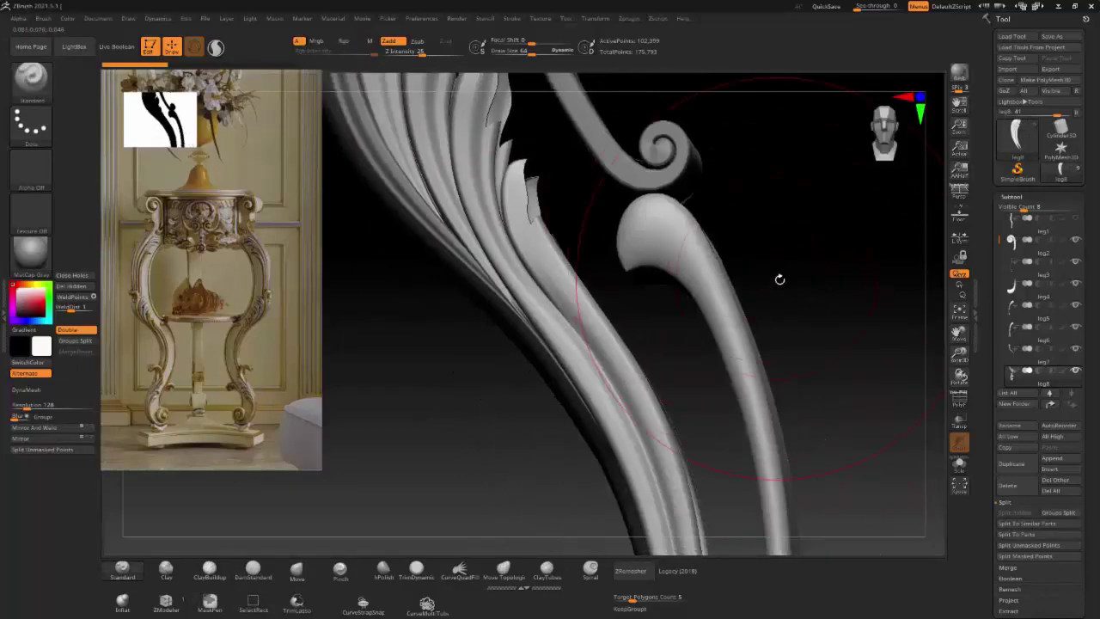
Step: Isolate a small leaf tip, split the hidden part off as leg10, and reveal the scroll curl
{"action": "left_click", "coordinate": [729, 365], "text": "ctrl+shift"}
{"action": "left_click", "coordinate": [791, 327], "text": "ctrl+shift"}
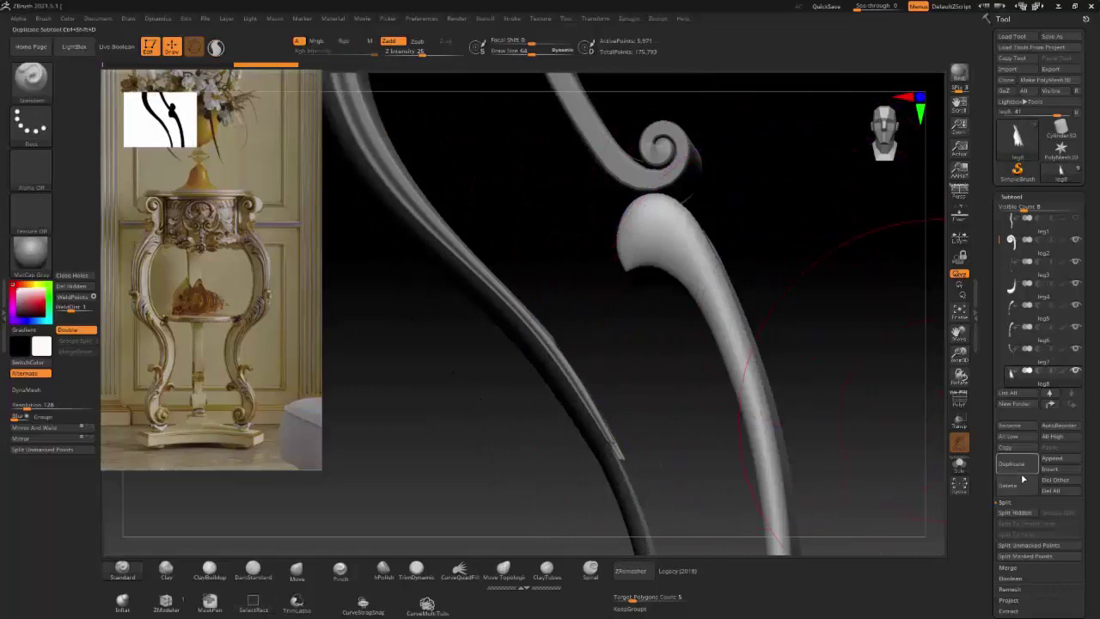
{"action": "mouse_move", "coordinate": [796, 320]}
{"action": "left_mouse_down"}
{"action": "mouse_move", "coordinate": [542, 213]}
{"action": "mouse_move", "coordinate": [472, 381]}
{"action": "mouse_move", "coordinate": [531, 248]}
{"action": "mouse_move", "coordinate": [768, 315]}
{"action": "mouse_move", "coordinate": [748, 362]}
{"action": "mouse_move", "coordinate": [766, 332]}
{"action": "left_mouse_up"}
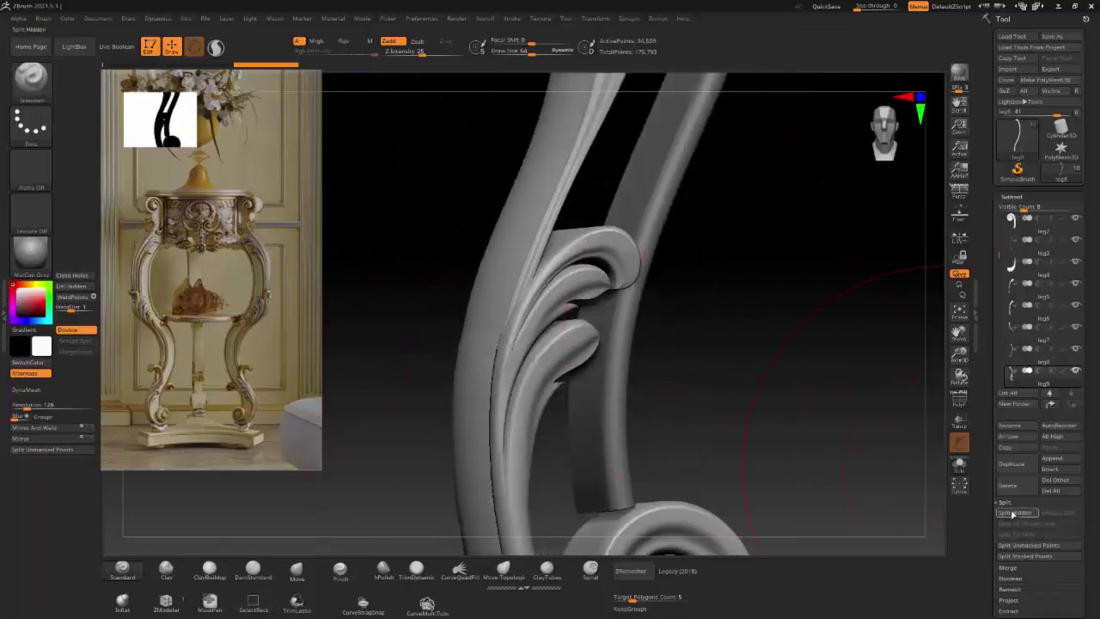
{"action": "left_click", "coordinate": [1015, 513]}
{"action": "mouse_move", "coordinate": [825, 132]}
{"action": "left_mouse_down", "text": "ctrl+shift"}
{"action": "mouse_move", "coordinate": [767, 317]}
{"action": "mouse_move", "coordinate": [761, 372]}
{"action": "mouse_move", "coordinate": [761, 315]}
{"action": "mouse_move", "coordinate": [847, 326]}
{"action": "left_mouse_up", "text": "ctrl+shift"}
{"action": "left_click", "coordinate": [766, 317], "text": "ctrl+shift"}
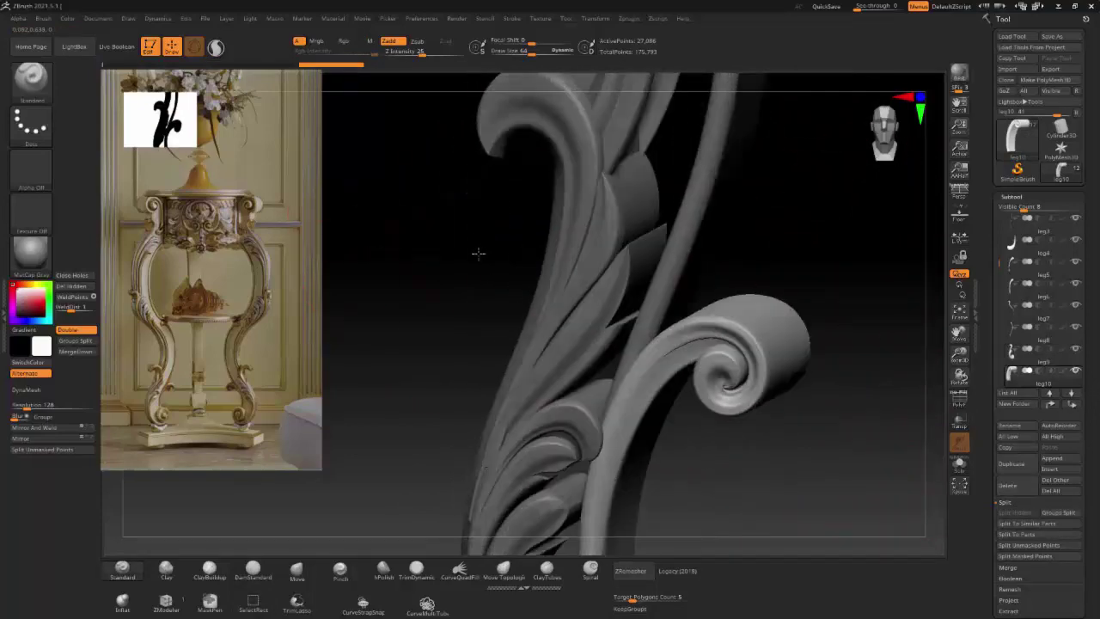
Step: Step through leg9 and leg11 to inspect the scroll curl and leaf carving
{"action": "left_click_drag", "start_coordinate": [491, 205], "coordinate": [451, 135]}
{"action": "left_click", "coordinate": [451, 135], "text": "alt"}
{"action": "mouse_move", "coordinate": [777, 233]}
{"action": "left_mouse_down"}
{"action": "mouse_move", "coordinate": [762, 235]}
{"action": "mouse_move", "coordinate": [772, 243]}
{"action": "mouse_move", "coordinate": [622, 199]}
{"action": "mouse_move", "coordinate": [600, 266]}
{"action": "mouse_move", "coordinate": [593, 257]}
{"action": "mouse_move", "coordinate": [810, 274]}
{"action": "left_mouse_up"}
{"action": "left_click", "coordinate": [622, 225], "text": "alt"}
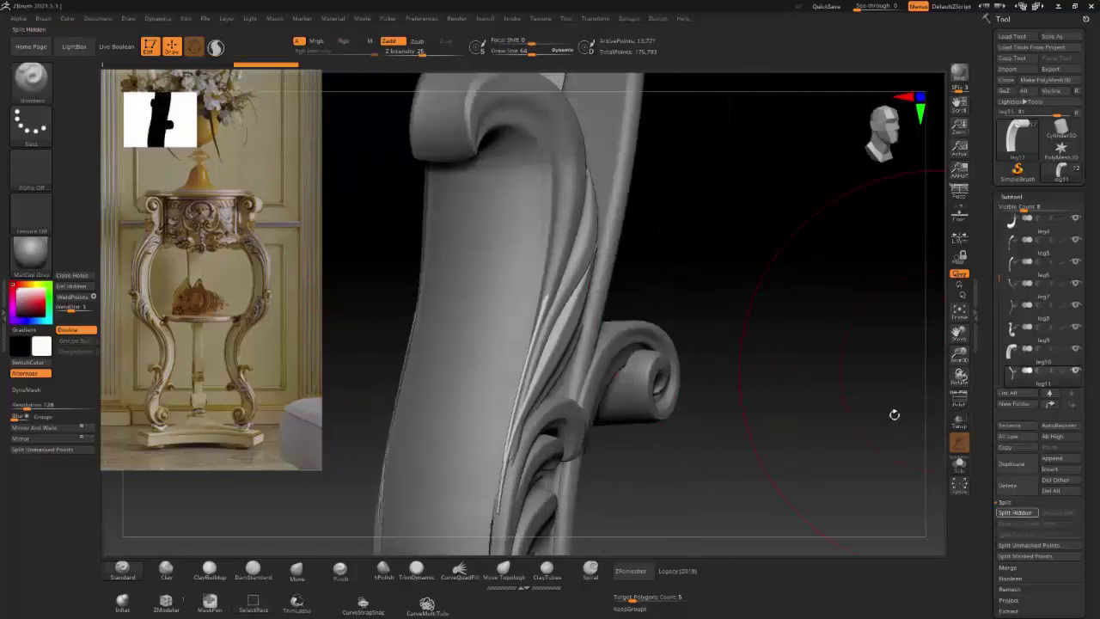
{"action": "mouse_move", "coordinate": [894, 414]}
{"action": "left_mouse_down"}
{"action": "mouse_move", "coordinate": [731, 319]}
{"action": "mouse_move", "coordinate": [745, 295]}
{"action": "mouse_move", "coordinate": [729, 330]}
{"action": "mouse_move", "coordinate": [754, 306]}
{"action": "mouse_move", "coordinate": [777, 321]}
{"action": "mouse_move", "coordinate": [749, 268]}
{"action": "mouse_move", "coordinate": [646, 435]}
{"action": "left_mouse_up"}
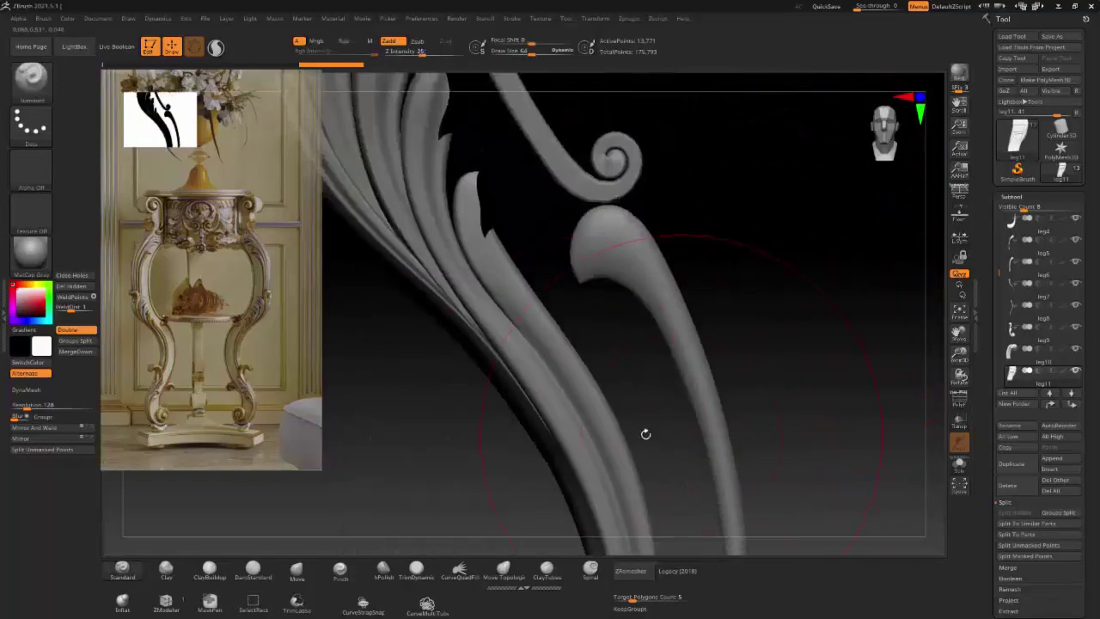
Step: Select leg12, hide the scroll piece, and turn on the PolyF wireframe for the leaves
{"action": "left_click", "coordinate": [610, 416], "text": "alt"}
{"action": "left_click_drag", "start_coordinate": [590, 331], "coordinate": [620, 361]}
{"action": "left_click", "coordinate": [1076, 371], "text": "shift"}
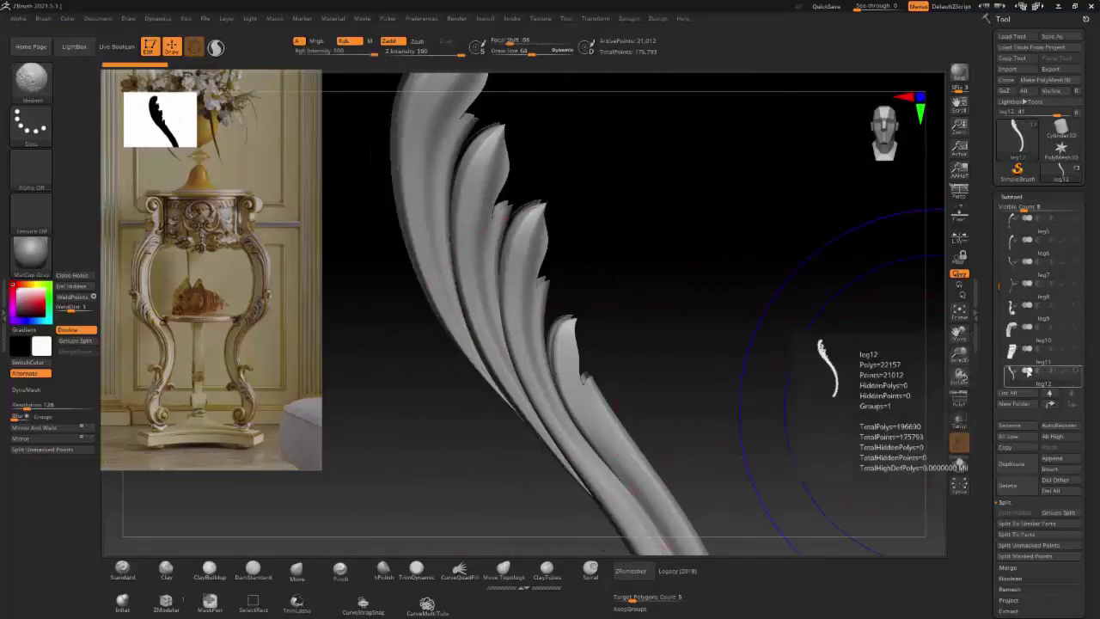
{"action": "mouse_move", "coordinate": [810, 393]}
{"action": "left_mouse_down"}
{"action": "mouse_move", "coordinate": [740, 292]}
{"action": "mouse_move", "coordinate": [724, 296]}
{"action": "left_mouse_up"}
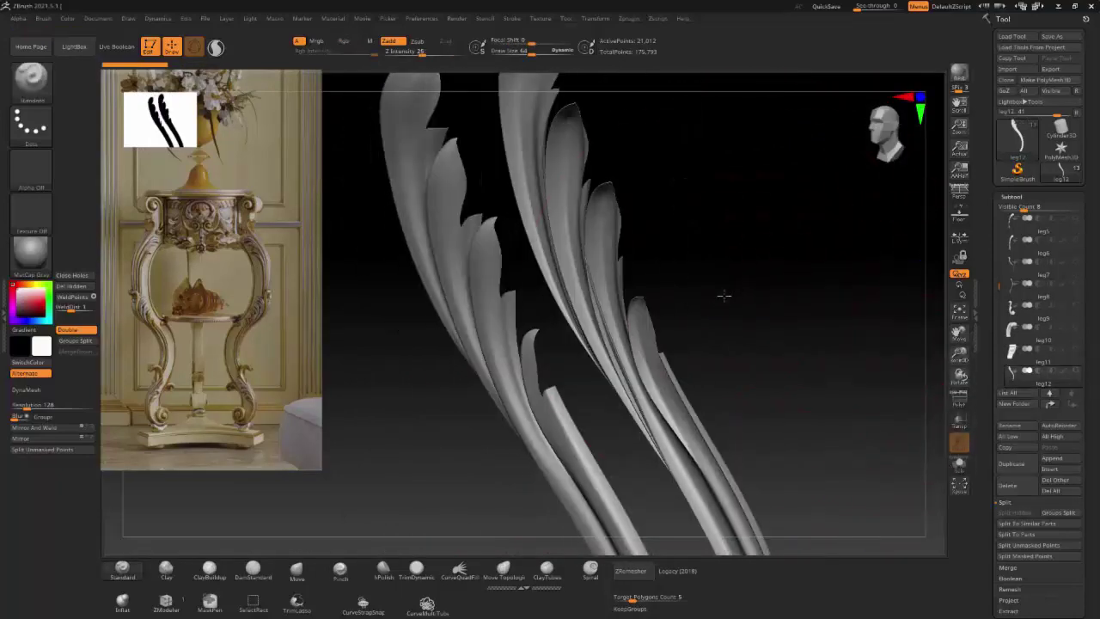
{"action": "left_click", "coordinate": [965, 400]}
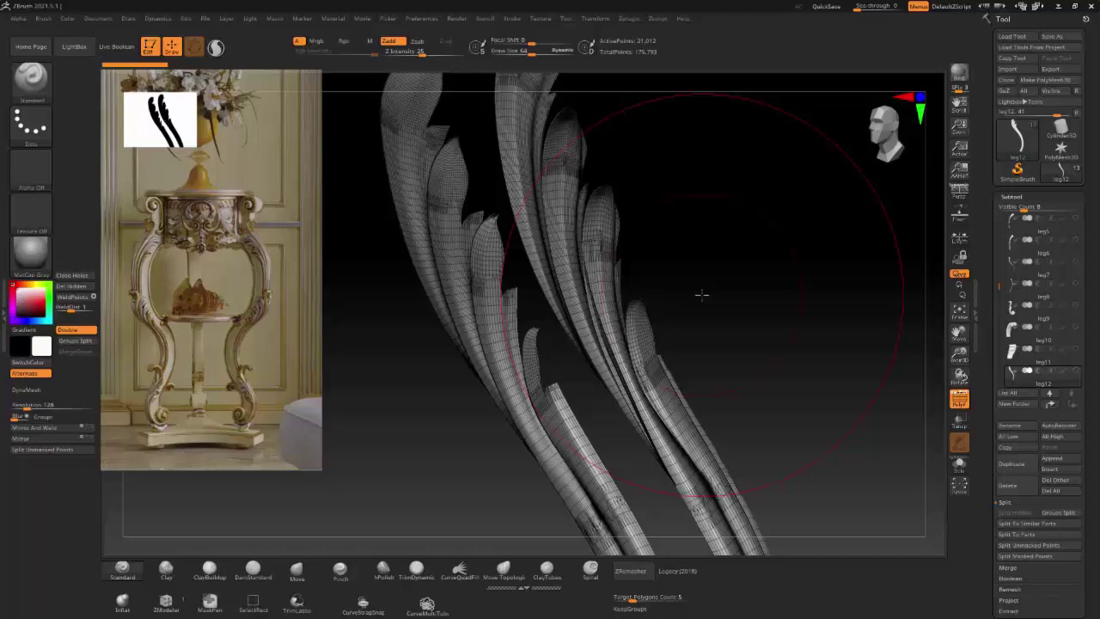
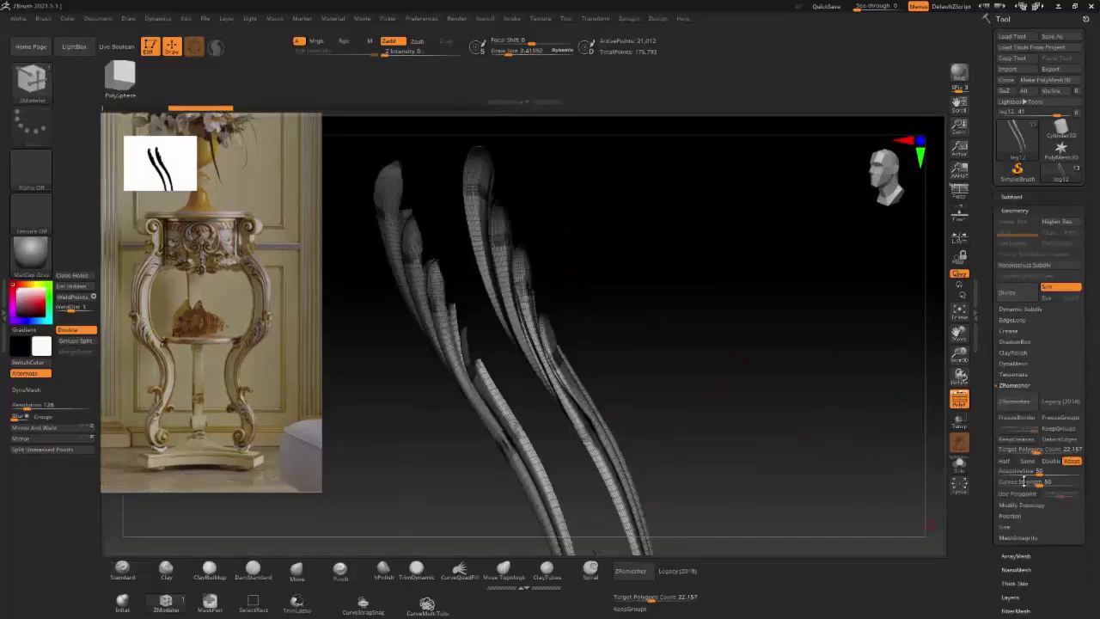
Step: Run ZRemesher on the leaf strip at constant density, inspect it, then undo
{"action": "left_click", "coordinate": [1028, 461]}
{"action": "left_click", "coordinate": [1013, 402]}
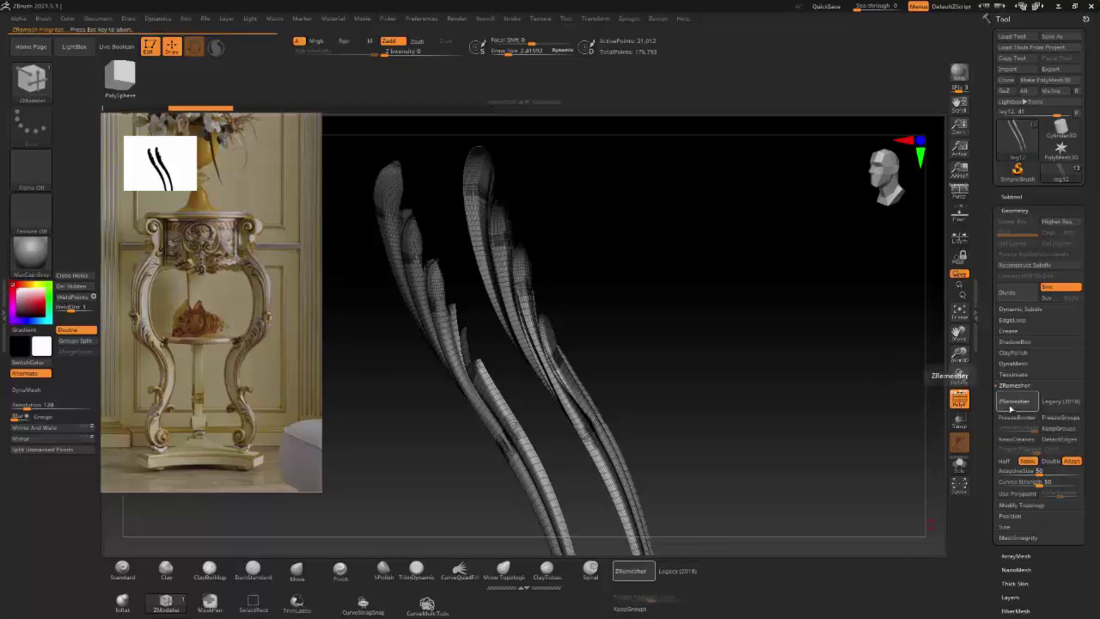
{"action": "mouse_move", "coordinate": [769, 388]}
{"action": "left_mouse_down"}
{"action": "mouse_move", "coordinate": [737, 388]}
{"action": "mouse_move", "coordinate": [787, 389]}
{"action": "left_mouse_up"}
{"action": "key", "text": "ctrl+z"}
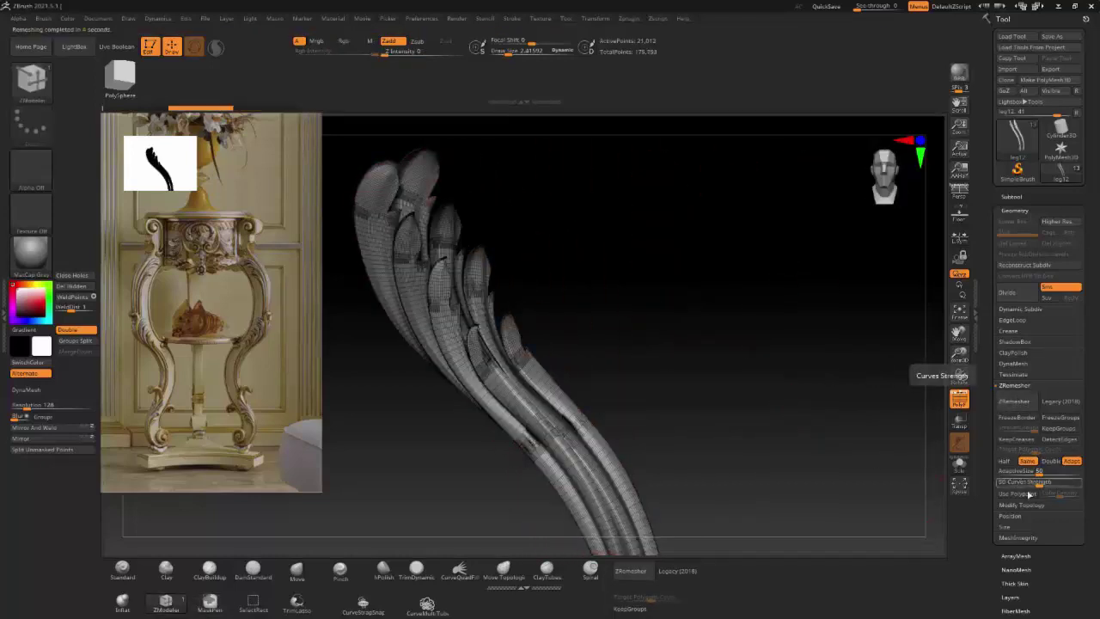
Step: Re-run ZRemesher with AdaptiveSize 20 and Legacy (2018) enabled
{"action": "left_click_drag", "start_coordinate": [1038, 471], "coordinate": [1018, 471]}
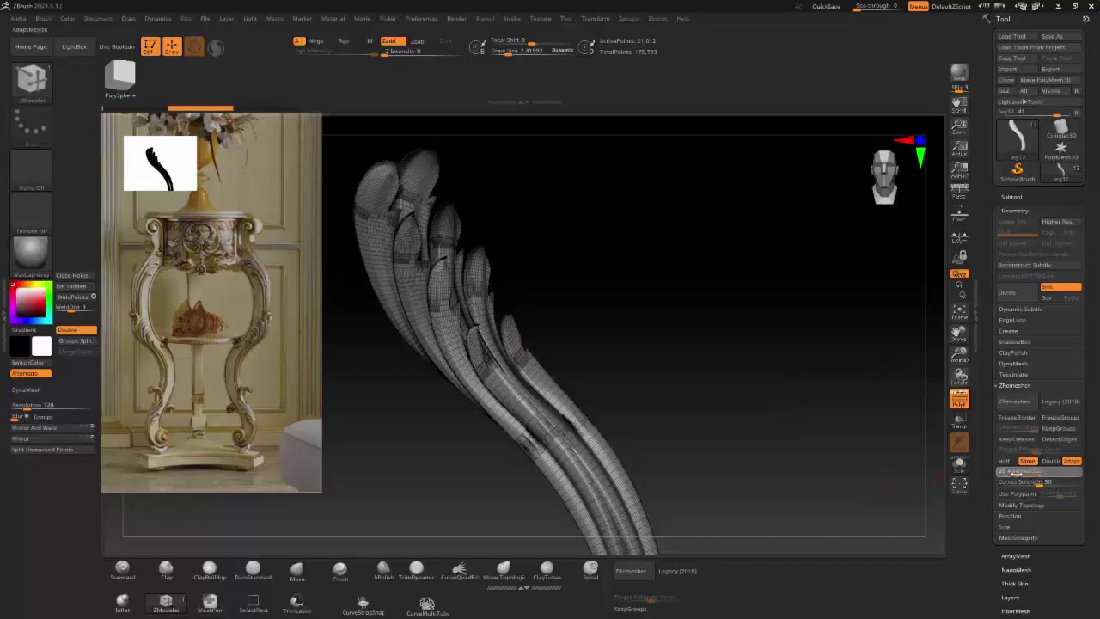
{"action": "left_click", "coordinate": [1059, 402]}
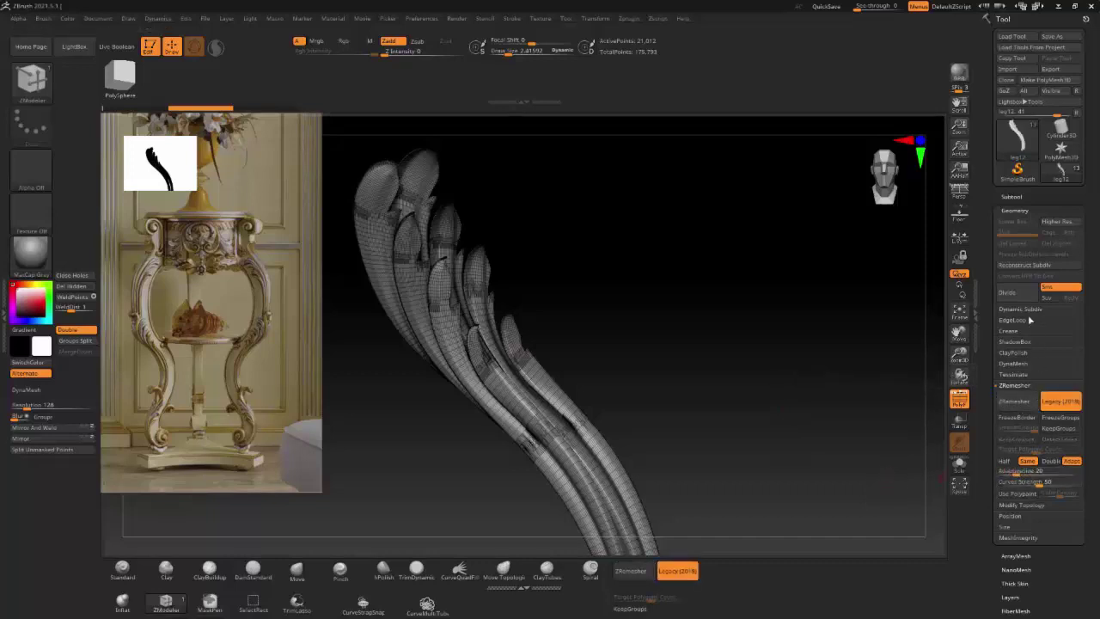
{"action": "scroll", "coordinate": [1098, 425], "scroll_direction": "down", "scroll_amount": 1}
{"action": "left_click", "coordinate": [1016, 368]}
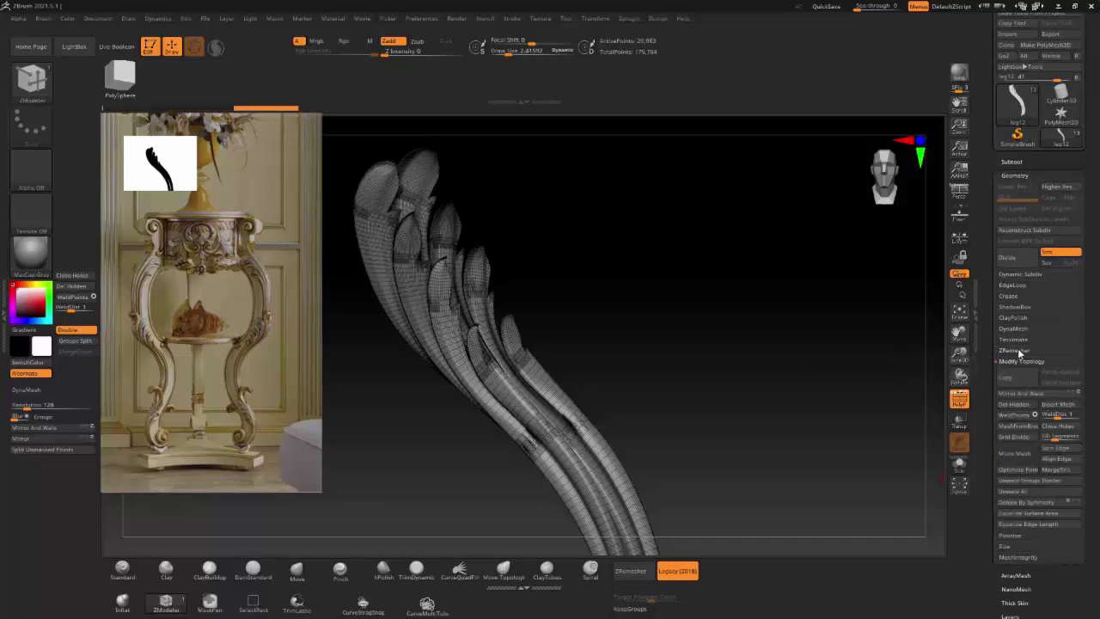
{"action": "left_click", "coordinate": [1017, 371]}
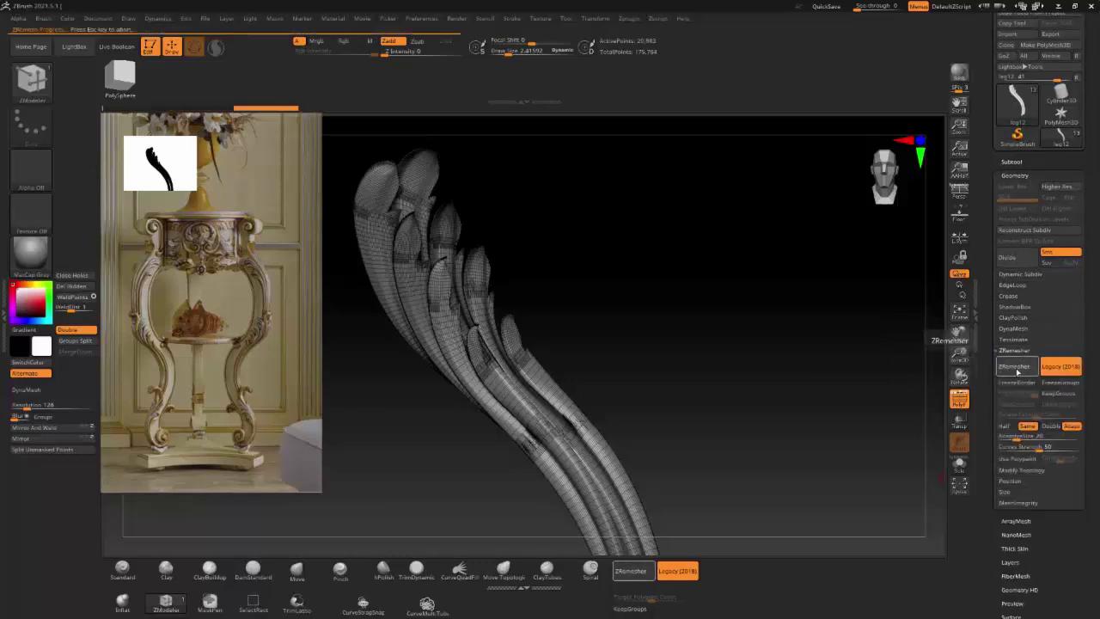
{"action": "left_click_drag", "start_coordinate": [774, 335], "coordinate": [720, 340]}
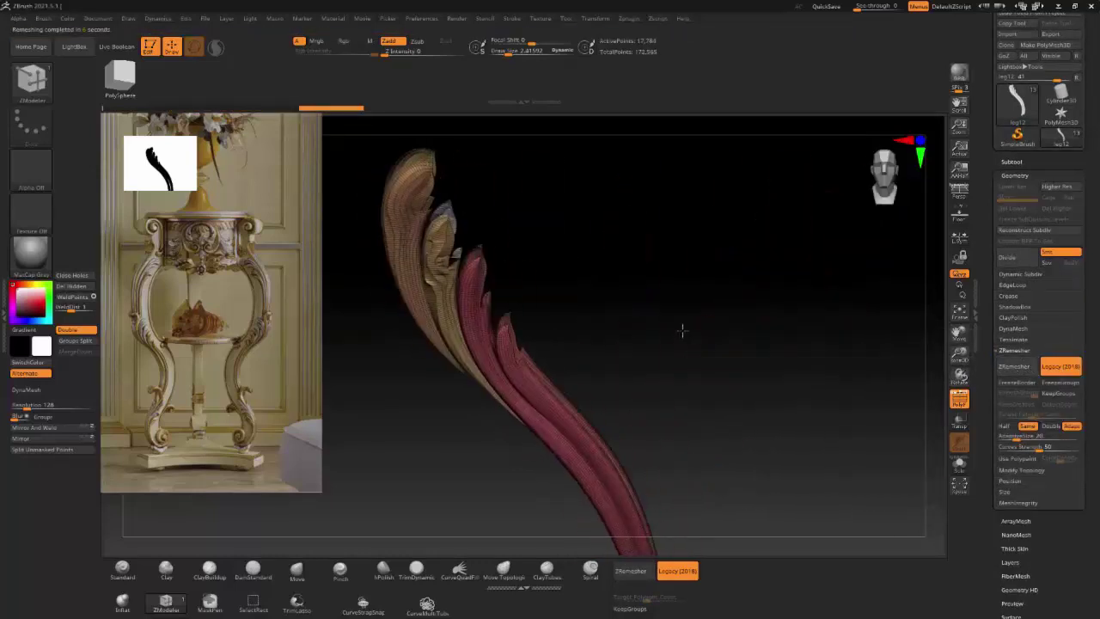
Step: Remesh the leaf strip again, then Mirror And Weld it into a matching leaf pair
{"action": "key", "text": "b"}
{"action": "key", "text": "z"}
{"action": "key", "text": "m"}
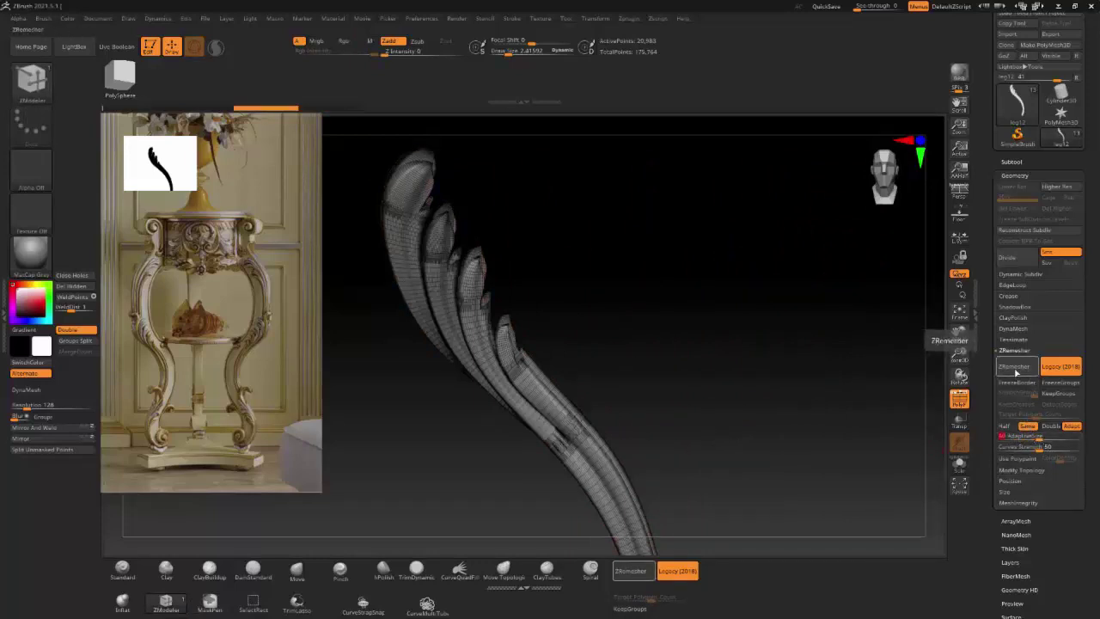
{"action": "left_click", "coordinate": [1014, 367]}
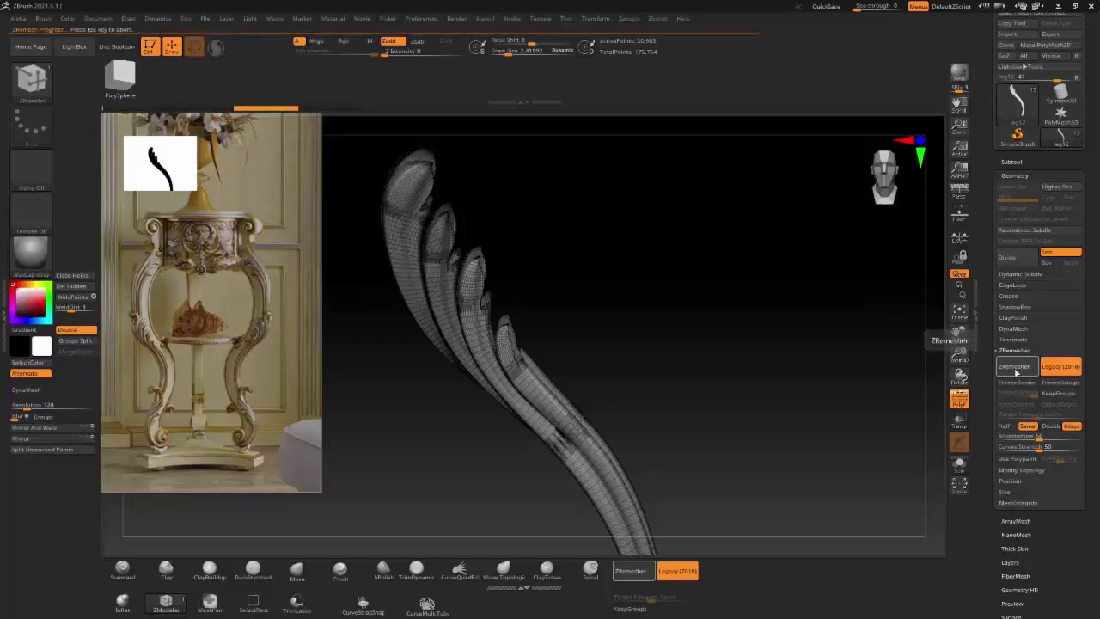
{"action": "left_click_drag", "start_coordinate": [694, 358], "coordinate": [798, 332]}
{"action": "key", "text": "shift+f"}
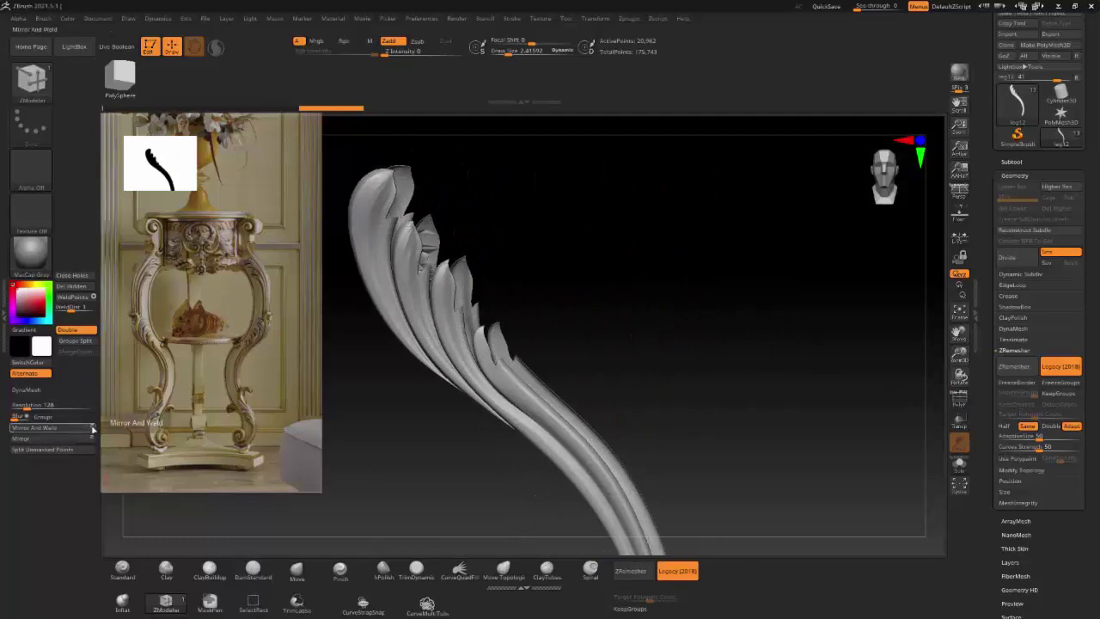
{"action": "left_click", "coordinate": [93, 428]}
{"action": "left_click_drag", "start_coordinate": [535, 349], "coordinate": [602, 344]}
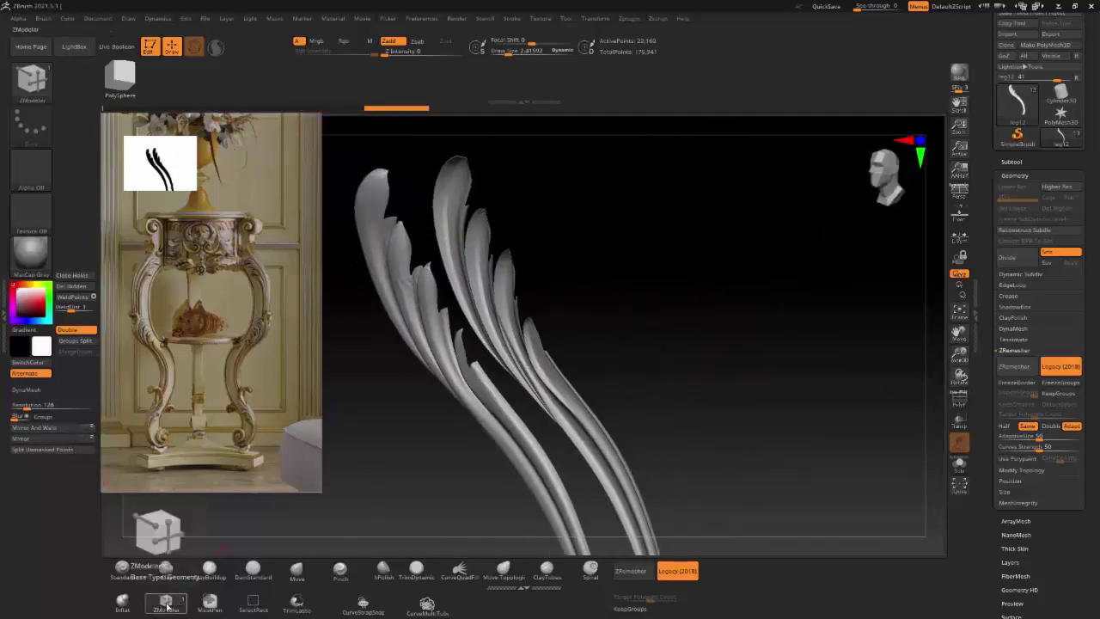
Step: Join the two leaf strips' open edges using ZModeler Bridge with the Two Holes target
{"action": "left_click", "coordinate": [166, 606]}
{"action": "left_click", "coordinate": [959, 398]}
{"action": "mouse_move", "coordinate": [504, 377]}
{"action": "left_mouse_down"}
{"action": "mouse_move", "coordinate": [511, 486]}
{"action": "mouse_move", "coordinate": [511, 373]}
{"action": "mouse_move", "coordinate": [507, 392]}
{"action": "left_mouse_up"}
{"action": "key", "text": "space"}
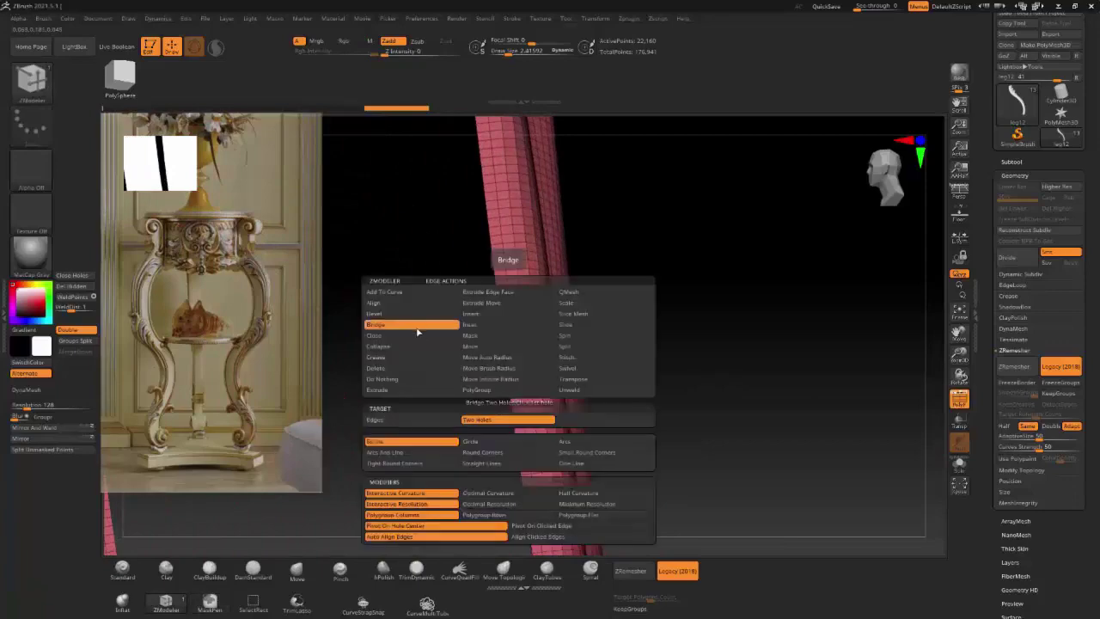
{"action": "left_click", "coordinate": [491, 421]}
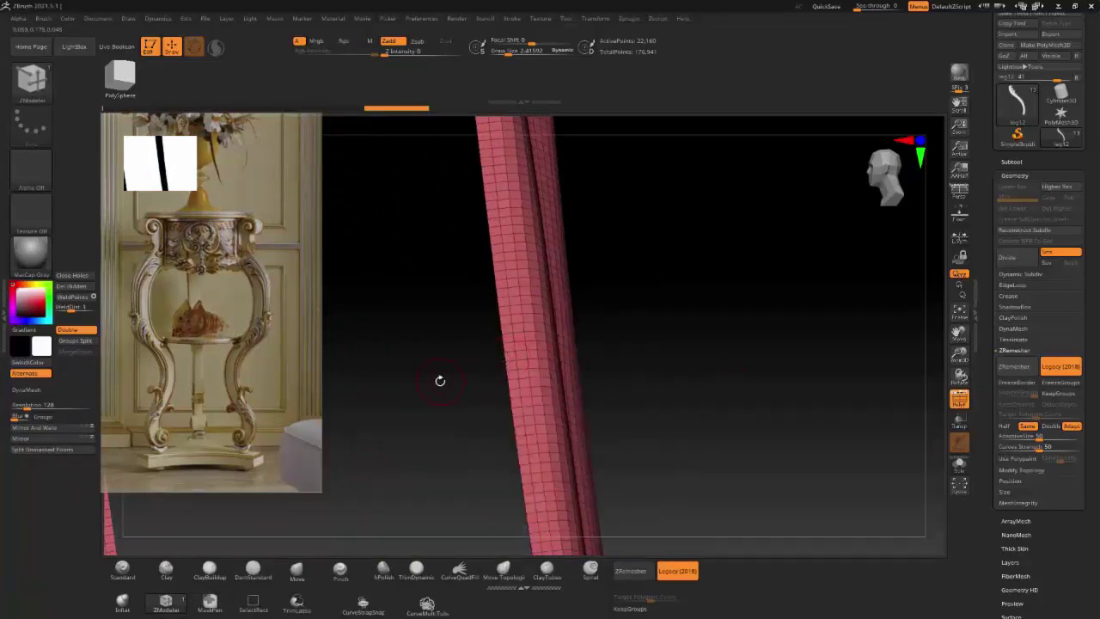
{"action": "mouse_move", "coordinate": [439, 380]}
{"action": "left_mouse_down"}
{"action": "mouse_move", "coordinate": [541, 422]}
{"action": "mouse_move", "coordinate": [395, 447]}
{"action": "left_mouse_up"}
{"action": "left_click", "coordinate": [395, 447]}
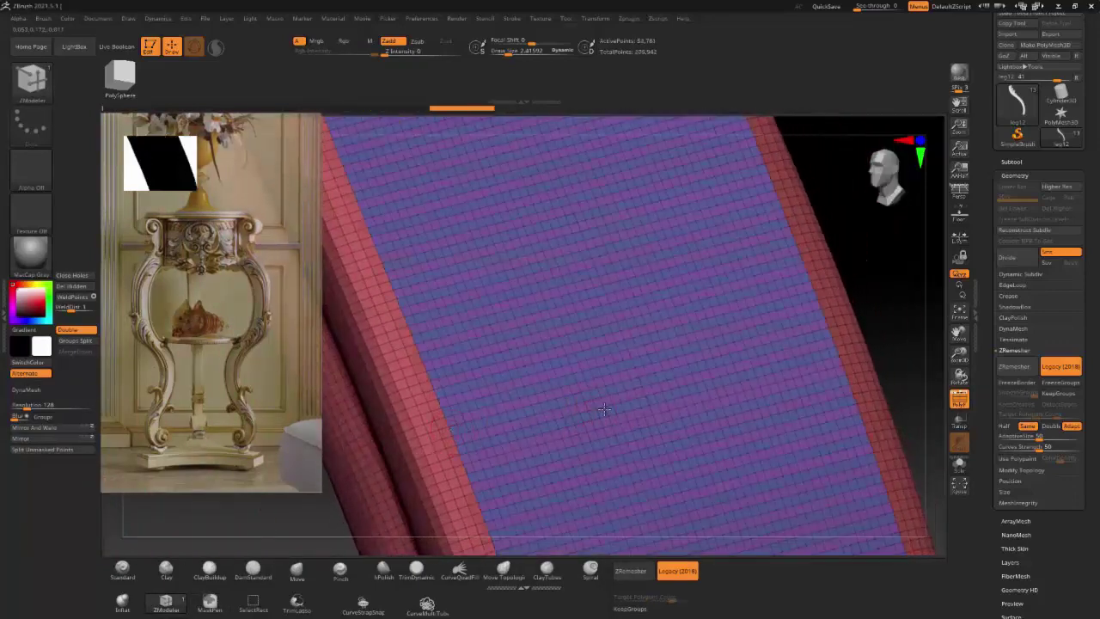
{"action": "mouse_move", "coordinate": [590, 312]}
{"action": "left_mouse_down"}
{"action": "mouse_move", "coordinate": [688, 436]}
{"action": "mouse_move", "coordinate": [769, 352]}
{"action": "mouse_move", "coordinate": [816, 383]}
{"action": "mouse_move", "coordinate": [753, 434]}
{"action": "mouse_move", "coordinate": [760, 410]}
{"action": "mouse_move", "coordinate": [737, 381]}
{"action": "mouse_move", "coordinate": [773, 393]}
{"action": "left_mouse_up"}
{"action": "mouse_move", "coordinate": [825, 272]}
{"action": "left_mouse_down"}
{"action": "mouse_move", "coordinate": [611, 284]}
{"action": "mouse_move", "coordinate": [938, 174]}
{"action": "left_mouse_up"}
Step: Select the leg2 scroll subtool, frame it and show its wireframe
{"action": "left_click", "coordinate": [1011, 162]}
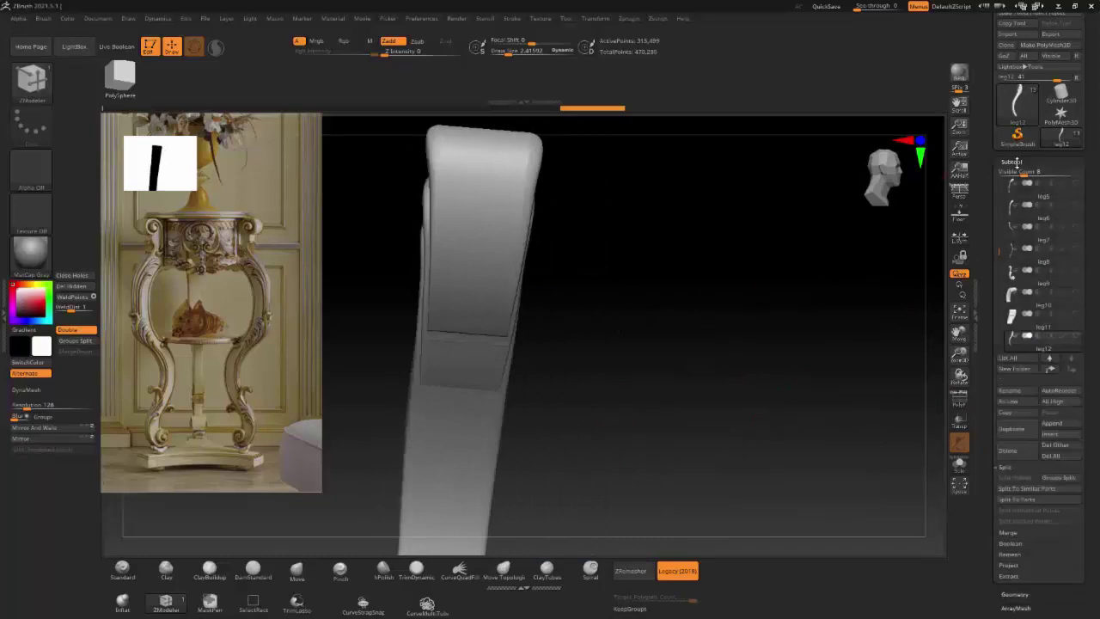
{"action": "left_click", "coordinate": [1065, 337]}
{"action": "mouse_move", "coordinate": [774, 369]}
{"action": "left_mouse_down"}
{"action": "mouse_move", "coordinate": [824, 362]}
{"action": "mouse_move", "coordinate": [742, 379]}
{"action": "mouse_move", "coordinate": [690, 297]}
{"action": "mouse_move", "coordinate": [570, 295]}
{"action": "left_mouse_up"}
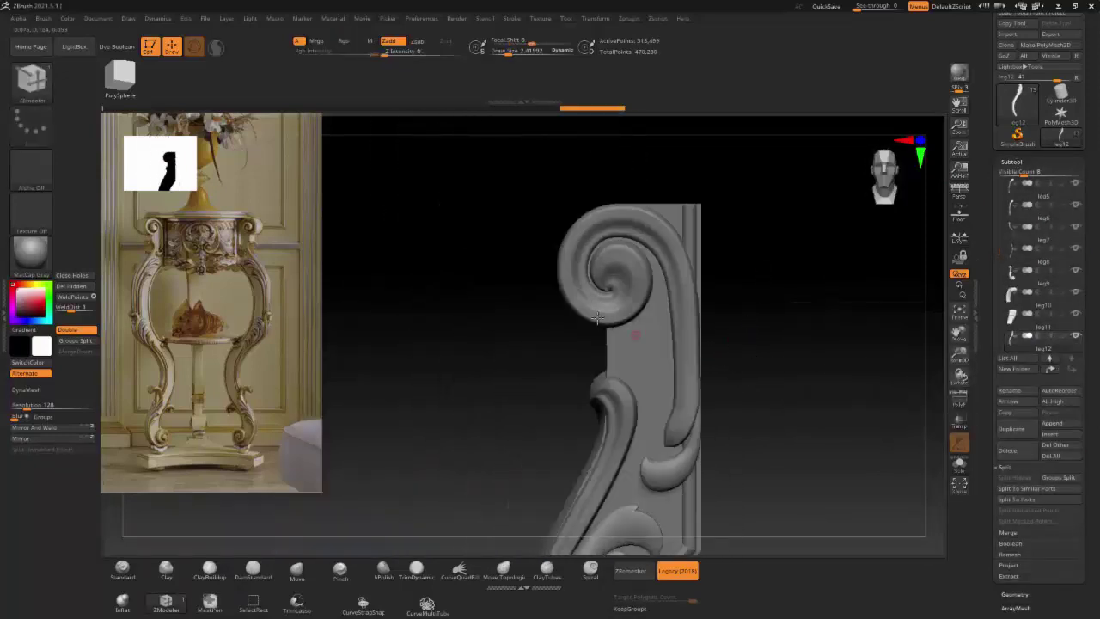
{"action": "left_click", "coordinate": [570, 294], "text": "alt"}
{"action": "left_click_drag", "start_coordinate": [493, 290], "coordinate": [442, 381]}
{"action": "key", "text": "f"}
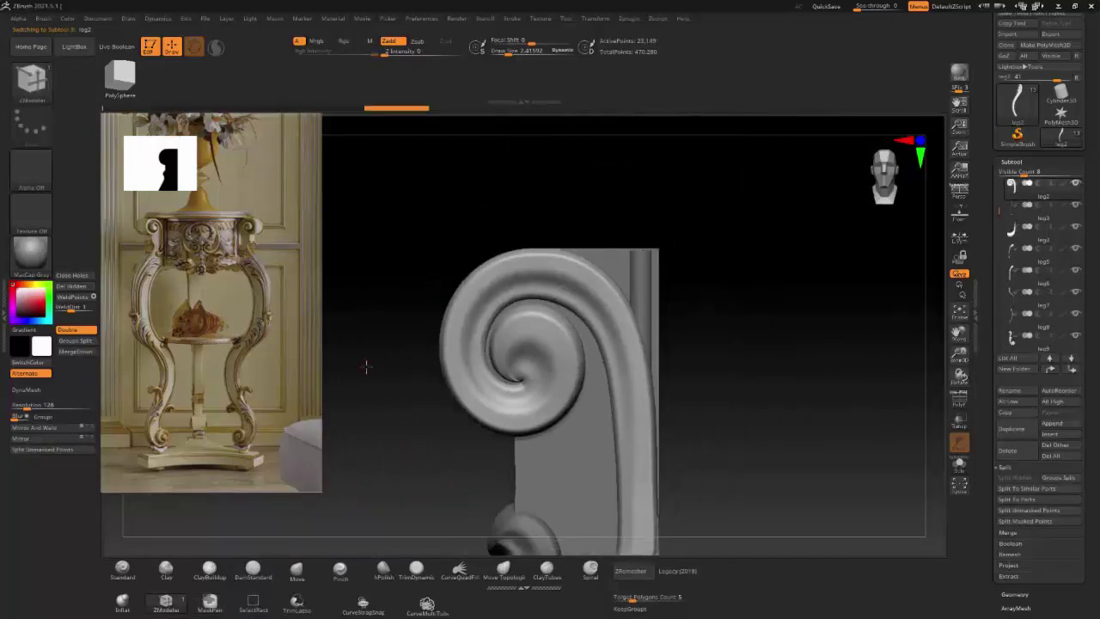
{"action": "left_click", "coordinate": [959, 399]}
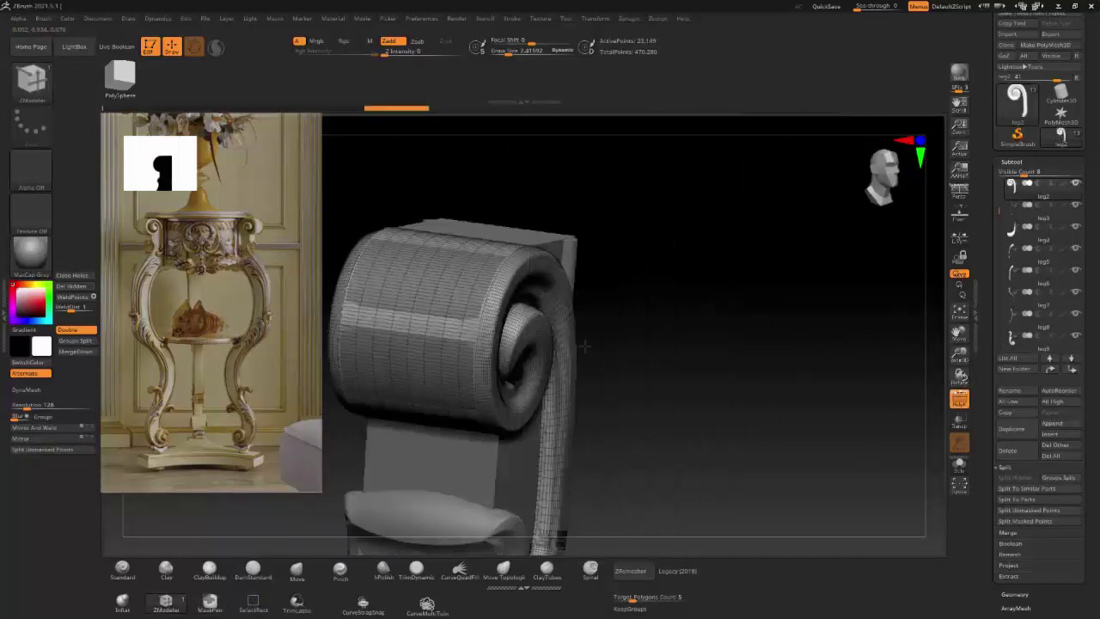
{"action": "left_click_drag", "start_coordinate": [688, 343], "coordinate": [585, 334]}
Step: Weld Identical Points on the scroll, set Target Polygons Count and run ZRemesher
{"action": "left_click", "coordinate": [1015, 594]}
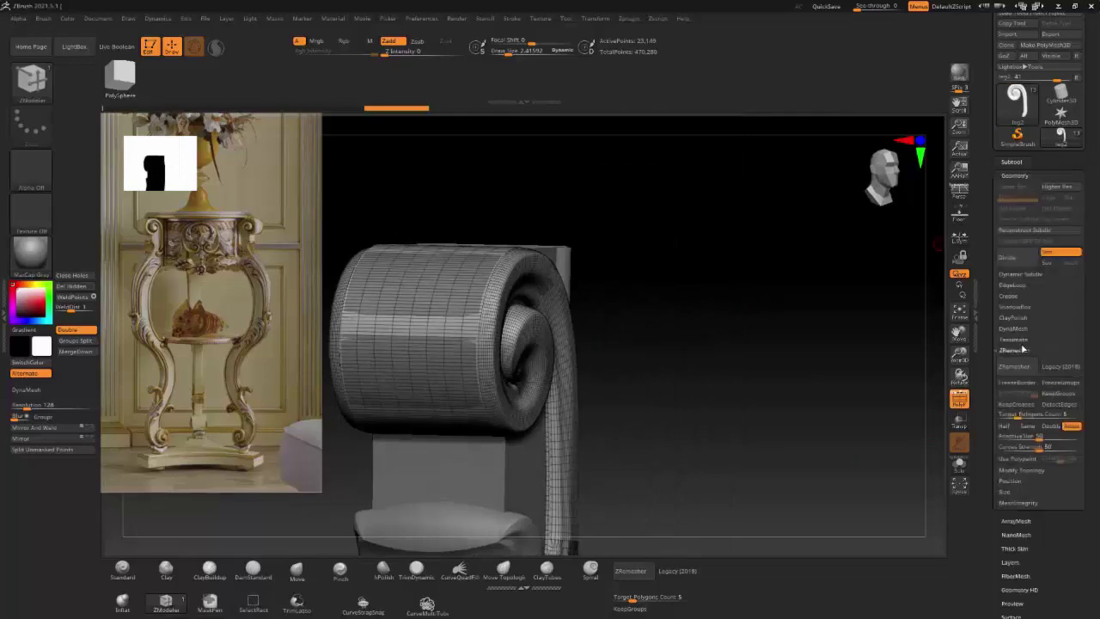
{"action": "left_click", "coordinate": [1021, 471]}
{"action": "left_click", "coordinate": [1023, 430]}
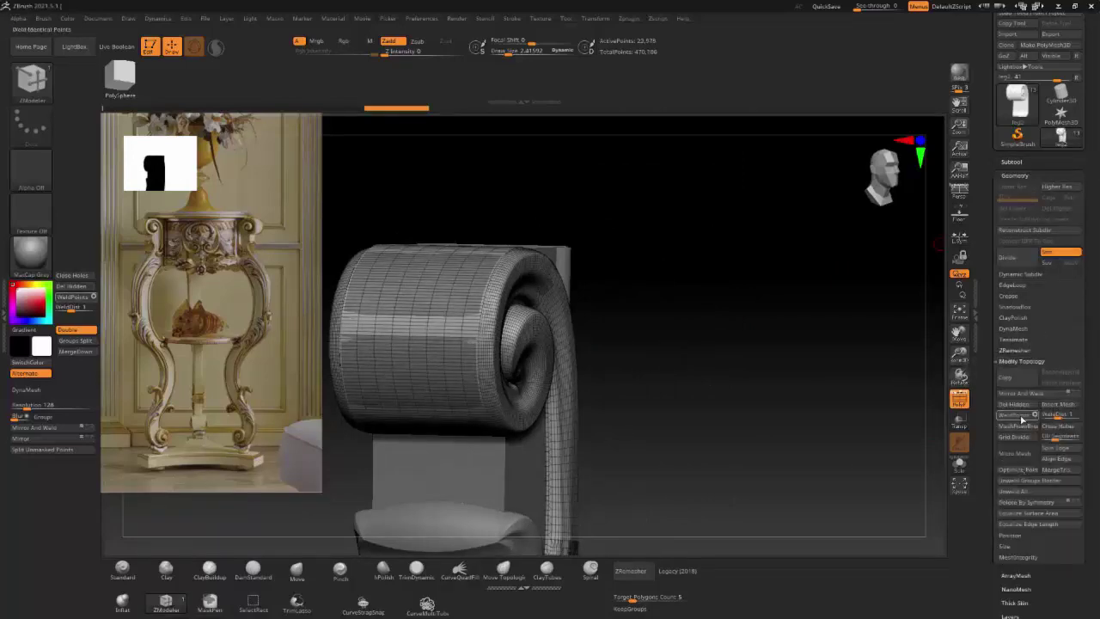
{"action": "mouse_move", "coordinate": [705, 327]}
{"action": "left_mouse_down"}
{"action": "mouse_move", "coordinate": [745, 307]}
{"action": "mouse_move", "coordinate": [736, 315]}
{"action": "mouse_move", "coordinate": [756, 320]}
{"action": "left_mouse_up"}
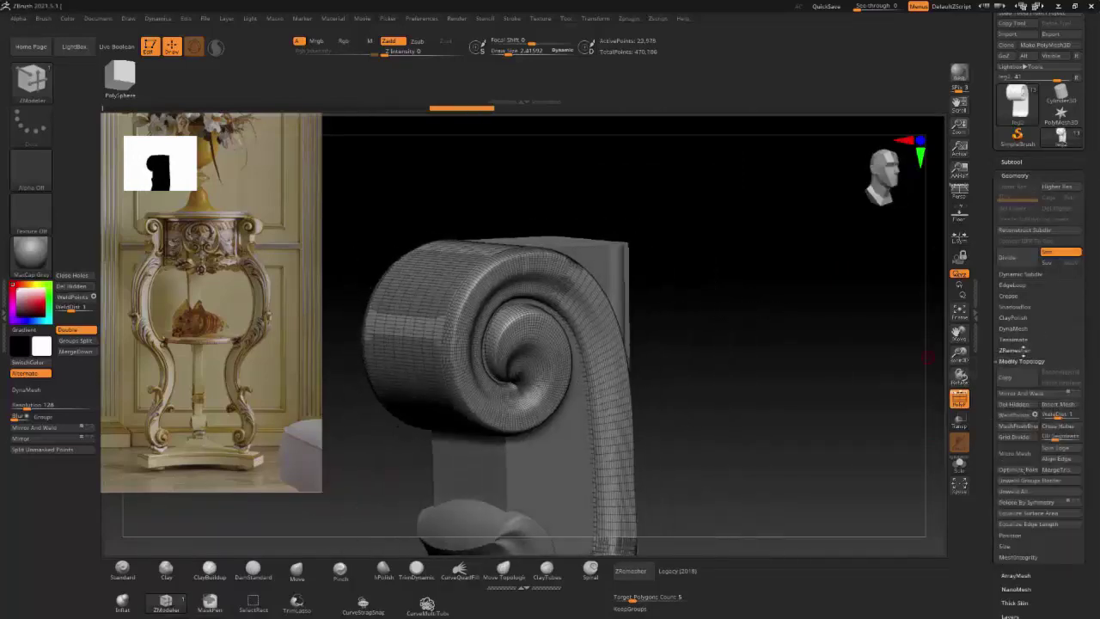
{"action": "left_click", "coordinate": [642, 600]}
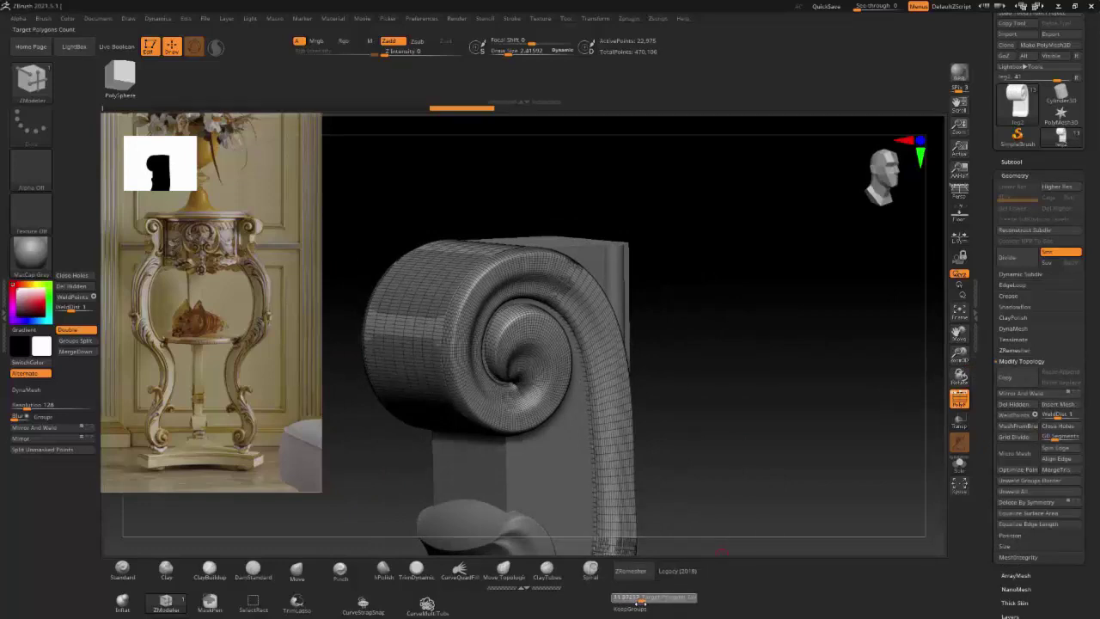
{"action": "left_click", "coordinate": [633, 573]}
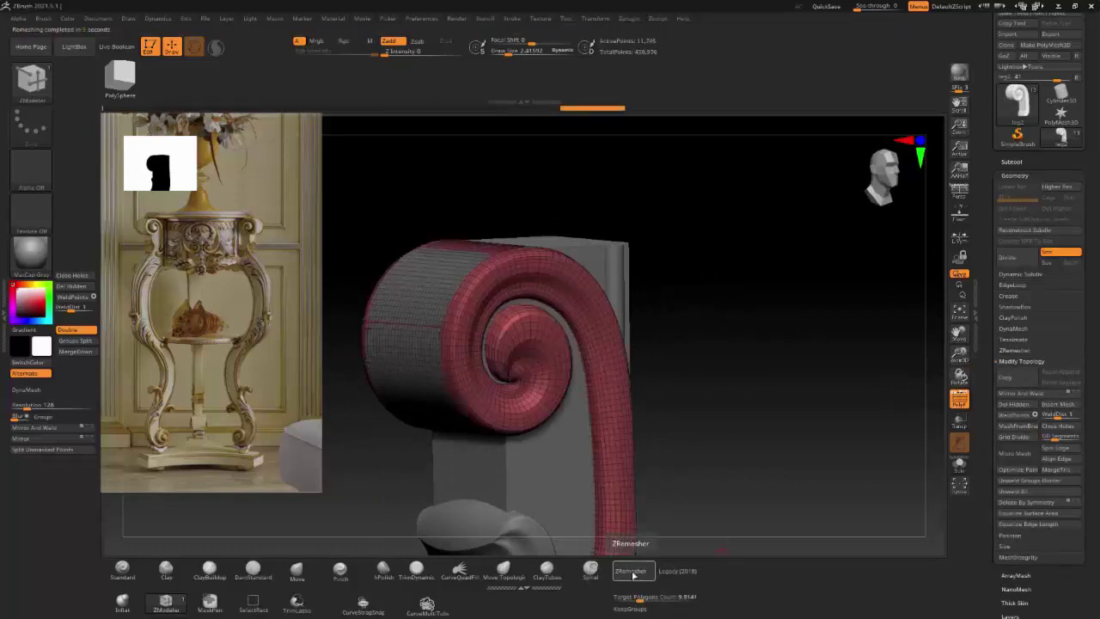
{"action": "left_click_drag", "start_coordinate": [756, 258], "coordinate": [825, 249]}
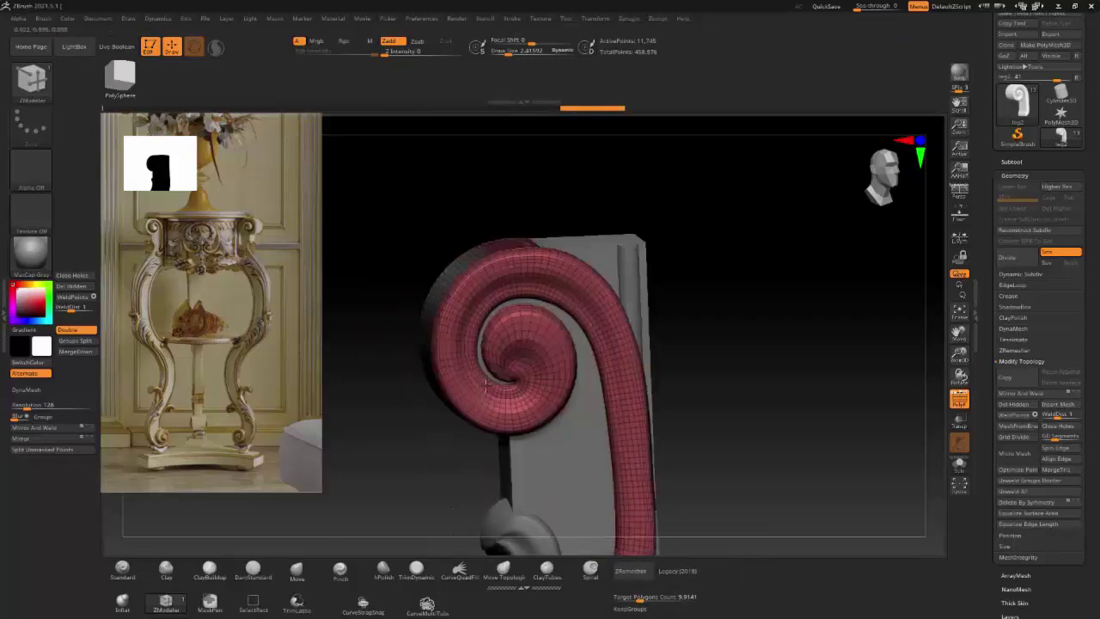
Step: Build up and smooth clay in the spiral centre with ClayBuildup, then revert the scroll
{"action": "left_click", "coordinate": [959, 400]}
{"action": "scroll", "coordinate": [560, 387], "scroll_direction": "up", "scroll_amount": 5}
{"action": "left_click", "coordinate": [208, 569]}
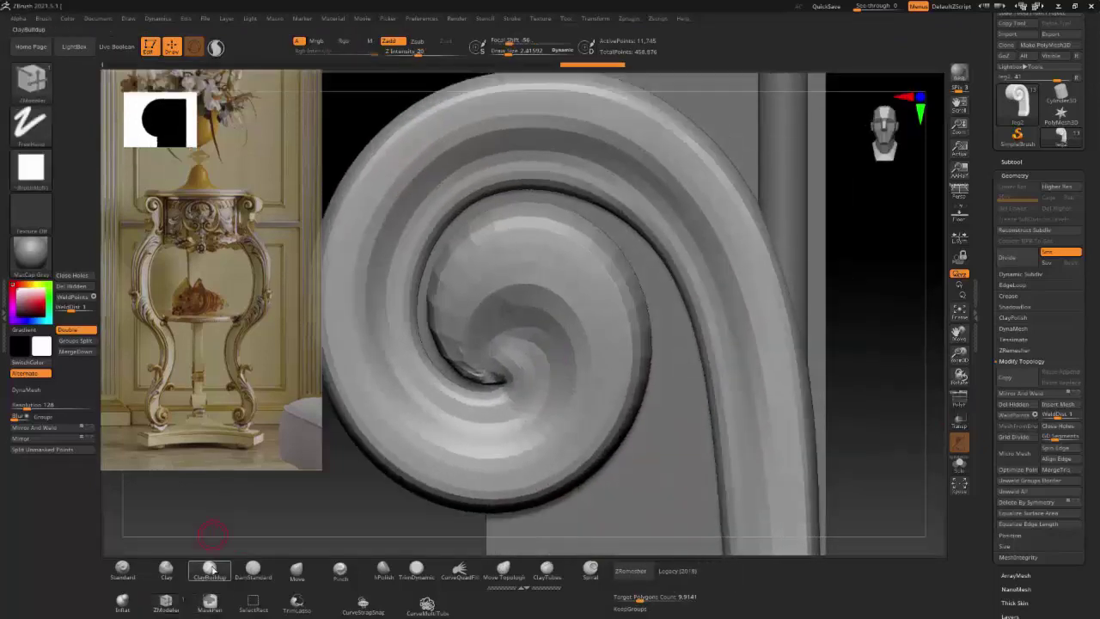
{"action": "left_click", "coordinate": [547, 318]}
{"action": "left_click_drag", "start_coordinate": [537, 344], "coordinate": [507, 370]}
{"action": "left_click_drag", "start_coordinate": [533, 301], "coordinate": [559, 352]}
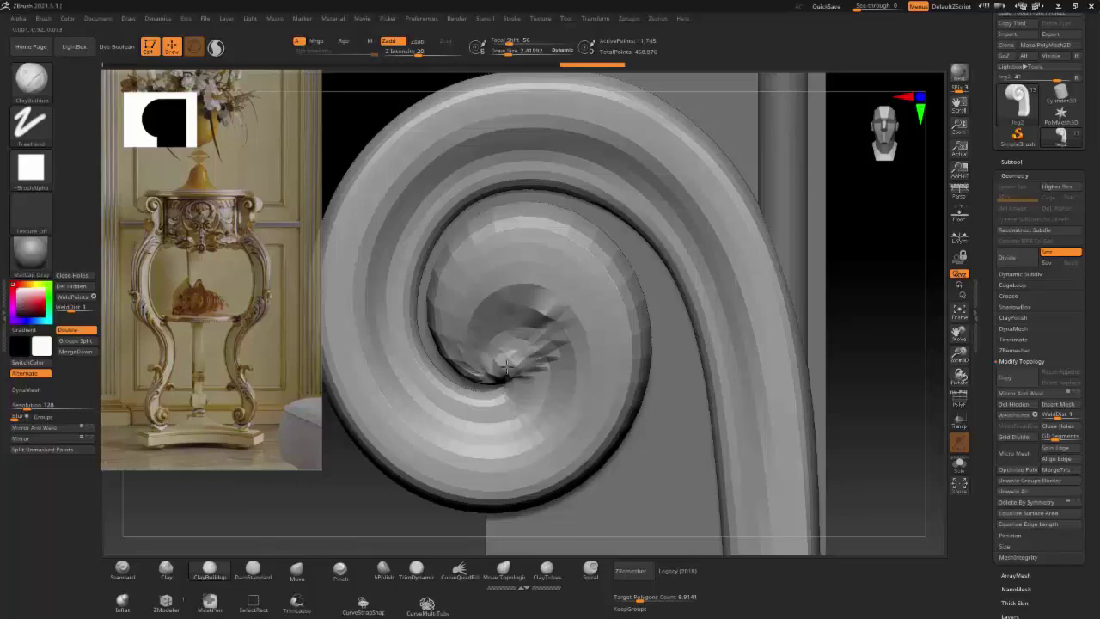
{"action": "mouse_move", "coordinate": [473, 343]}
{"action": "left_mouse_down"}
{"action": "mouse_move", "coordinate": [455, 370]}
{"action": "mouse_move", "coordinate": [500, 318]}
{"action": "mouse_move", "coordinate": [551, 344]}
{"action": "left_mouse_up"}
{"action": "left_click_drag", "start_coordinate": [516, 309], "coordinate": [507, 370]}
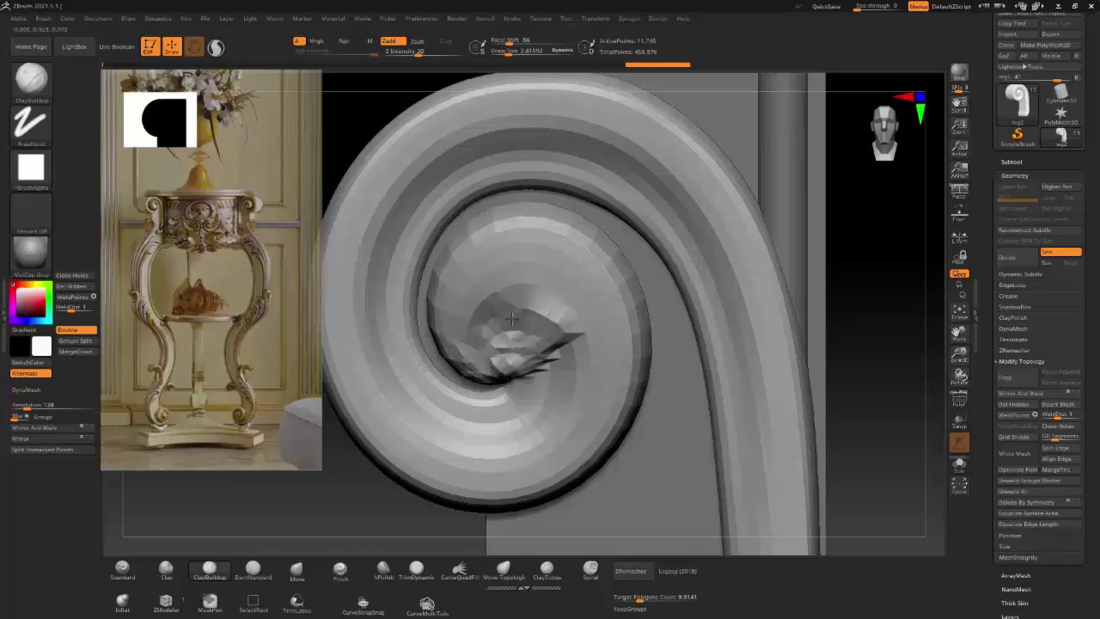
{"action": "left_click_drag", "start_coordinate": [481, 293], "coordinate": [508, 355], "text": "shift"}
{"action": "key", "text": "ctrl+d"}
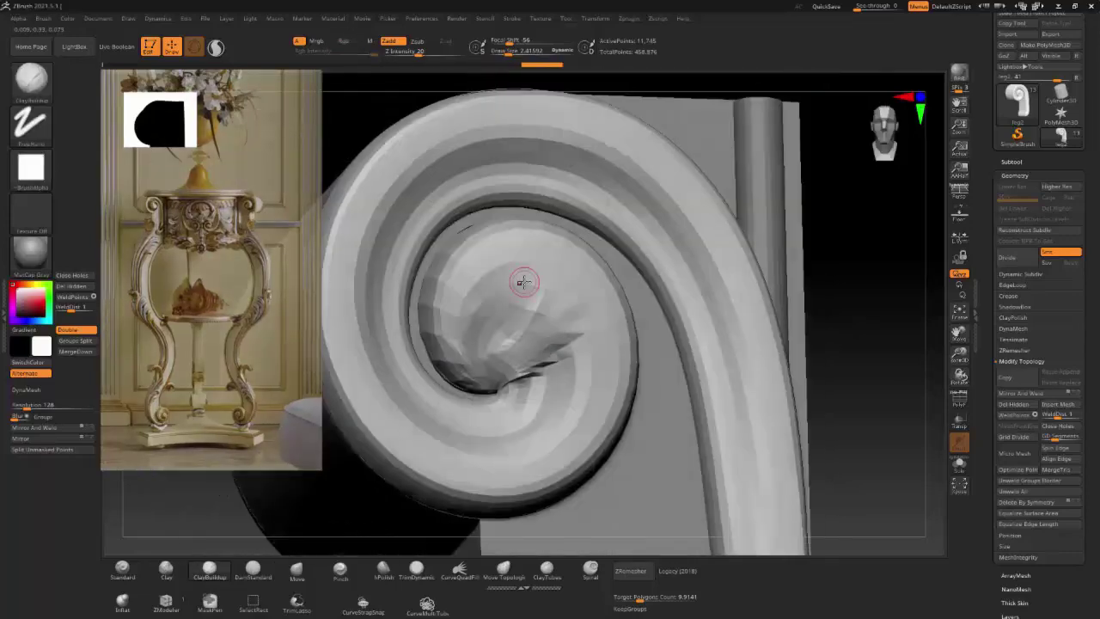
{"action": "left_click_drag", "start_coordinate": [521, 283], "coordinate": [516, 290], "text": "shift"}
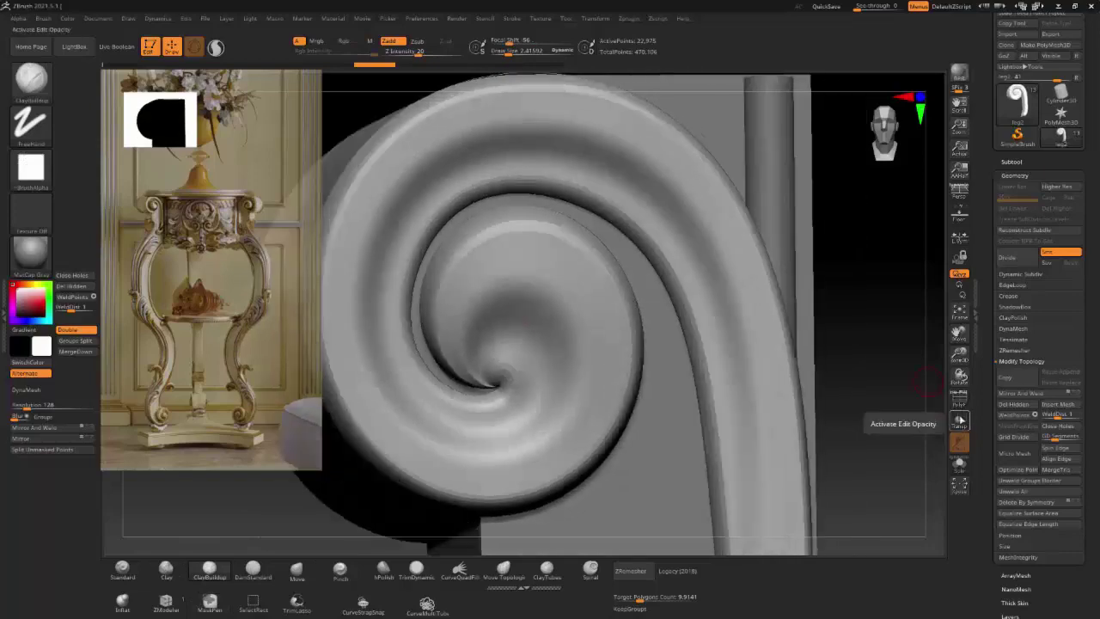
Step: DynaMesh the spiral, undo, redo it at resolution 1200 and hide the wireframe
{"action": "left_click", "coordinate": [959, 398]}
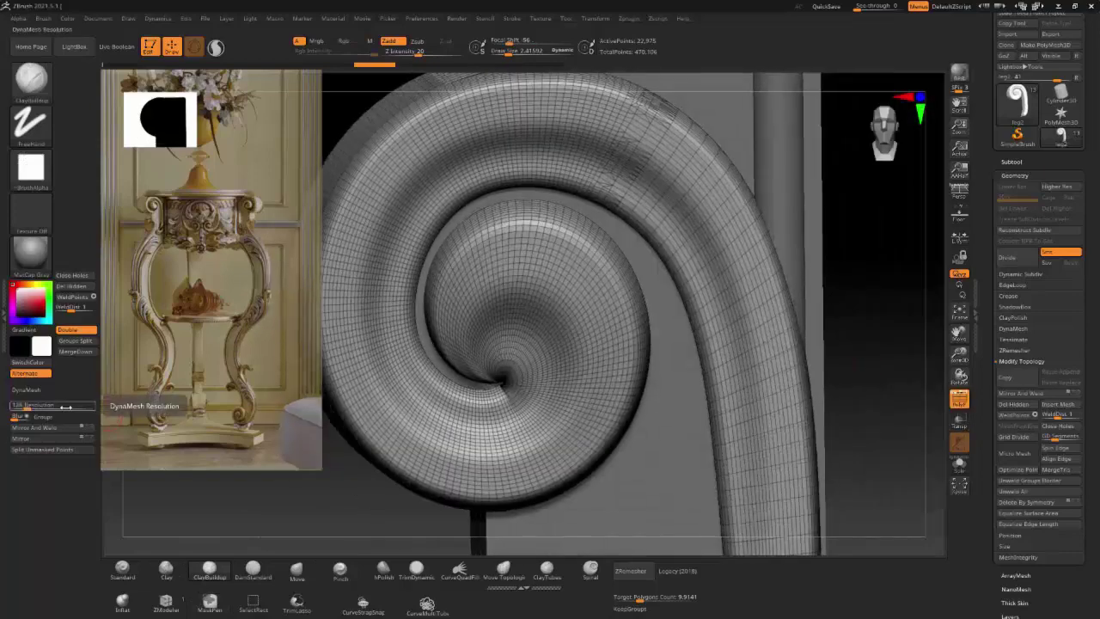
{"action": "left_click", "coordinate": [35, 391]}
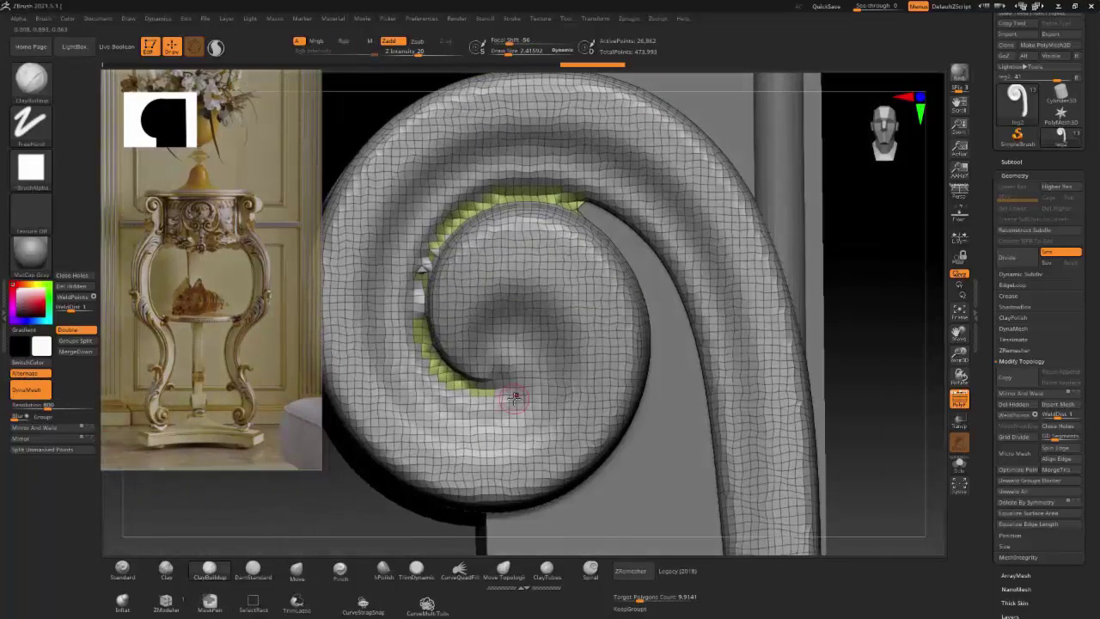
{"action": "key", "text": "ctrl+z"}
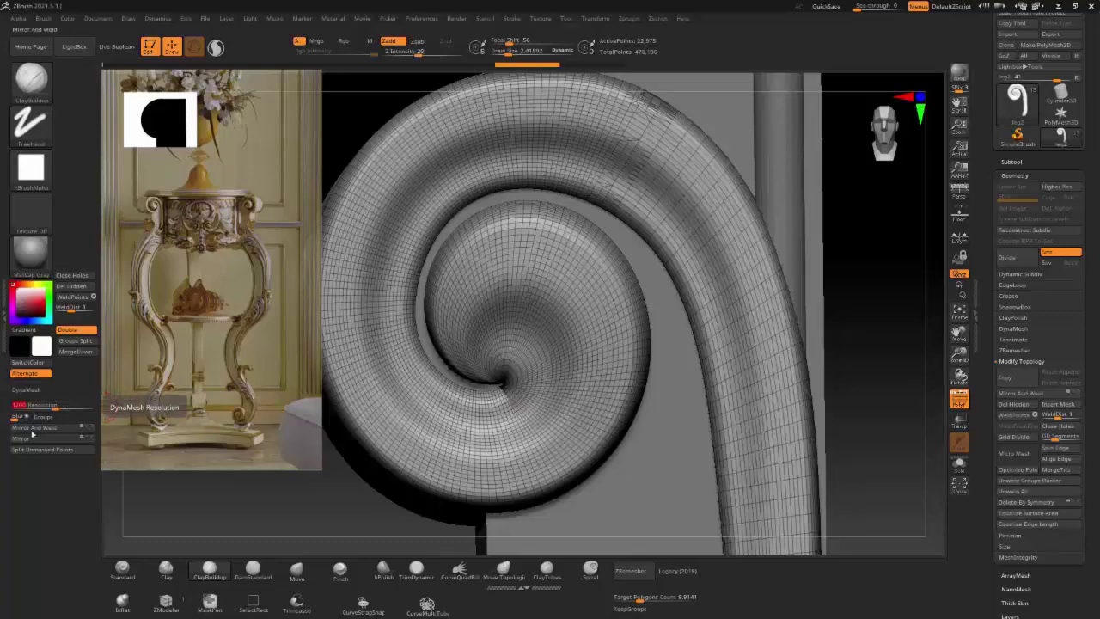
{"action": "left_click", "coordinate": [26, 391]}
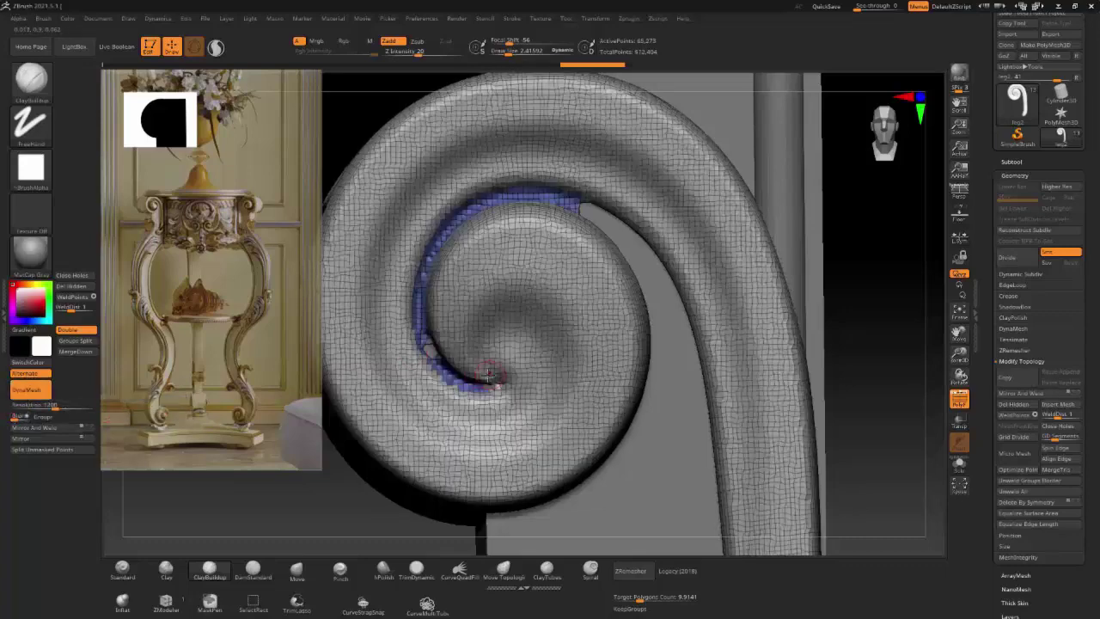
{"action": "left_click", "coordinate": [959, 399]}
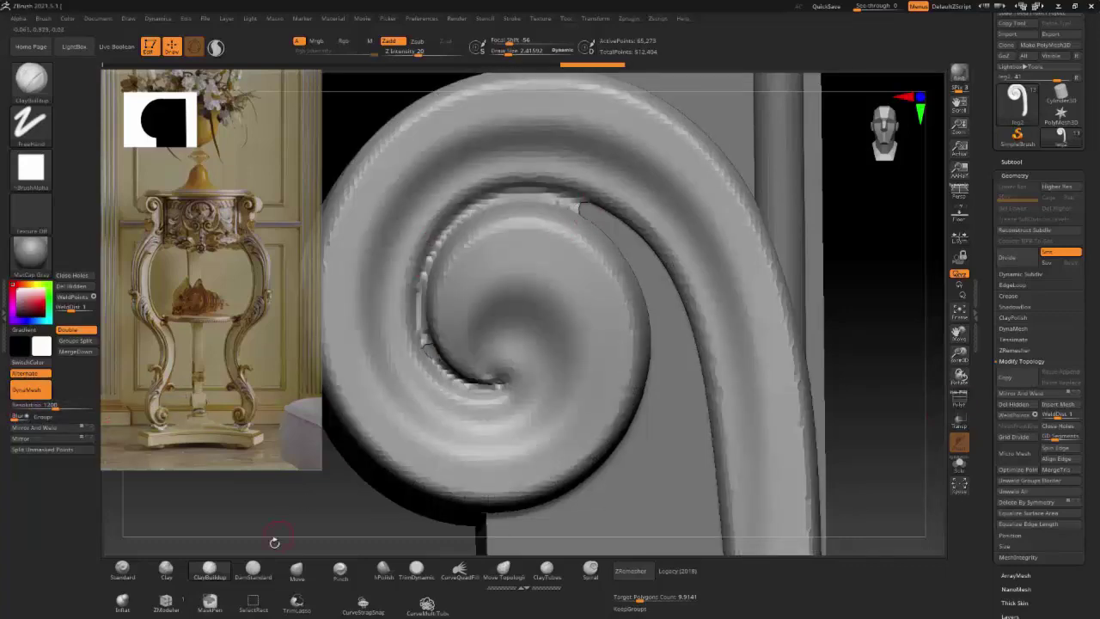
Step: Carve a groove on the inner spiral edge and build clay into the centre with a round alpha
{"action": "left_click", "coordinate": [253, 568]}
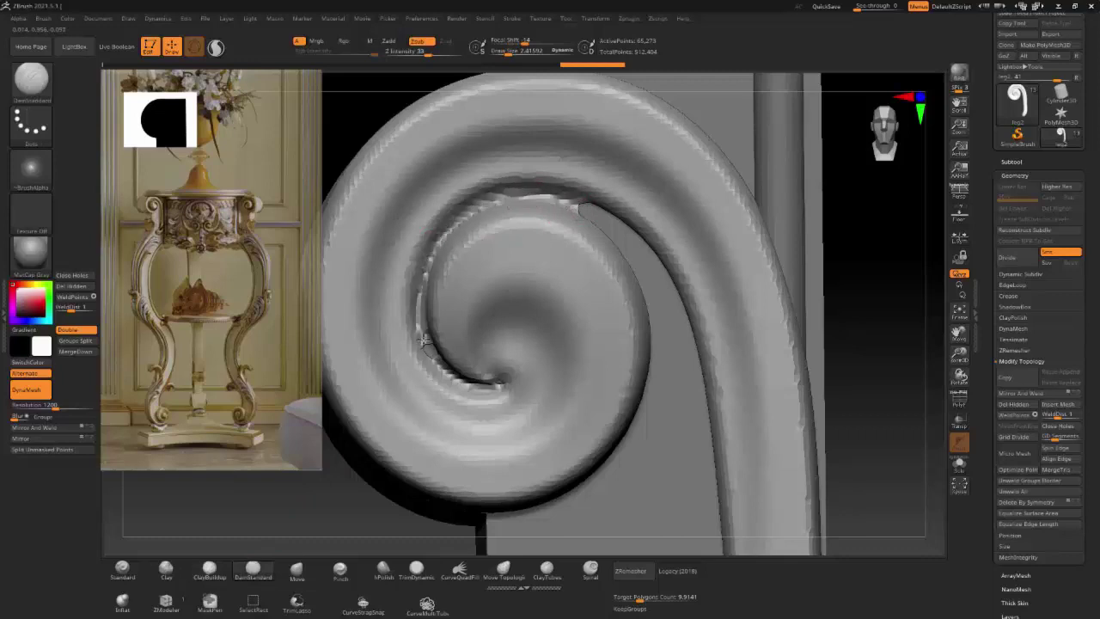
{"action": "left_click_drag", "start_coordinate": [424, 340], "coordinate": [485, 386]}
{"action": "left_click", "coordinate": [209, 567]}
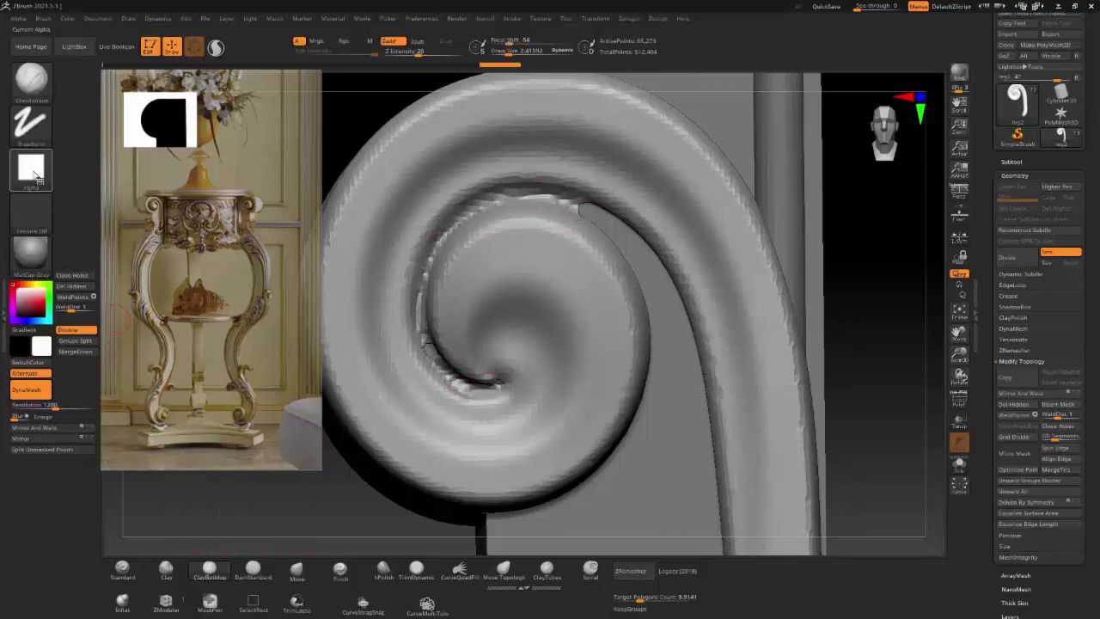
{"action": "left_click", "coordinate": [31, 168]}
{"action": "left_click", "coordinate": [356, 224]}
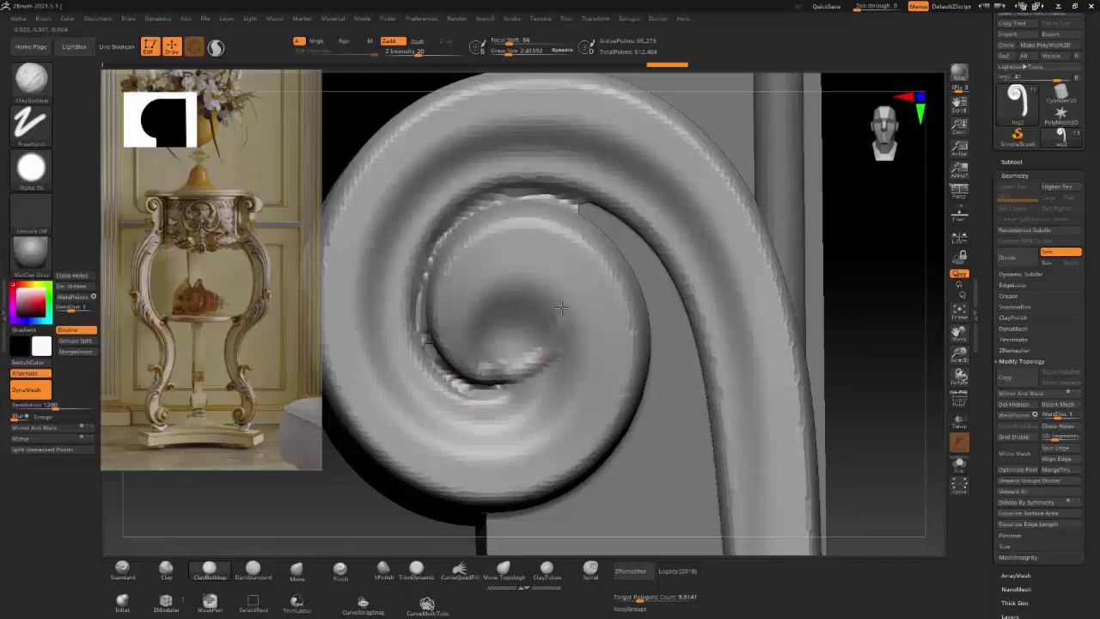
{"action": "mouse_move", "coordinate": [485, 378]}
{"action": "left_mouse_down"}
{"action": "mouse_move", "coordinate": [523, 314]}
{"action": "mouse_move", "coordinate": [494, 353]}
{"action": "left_mouse_up"}
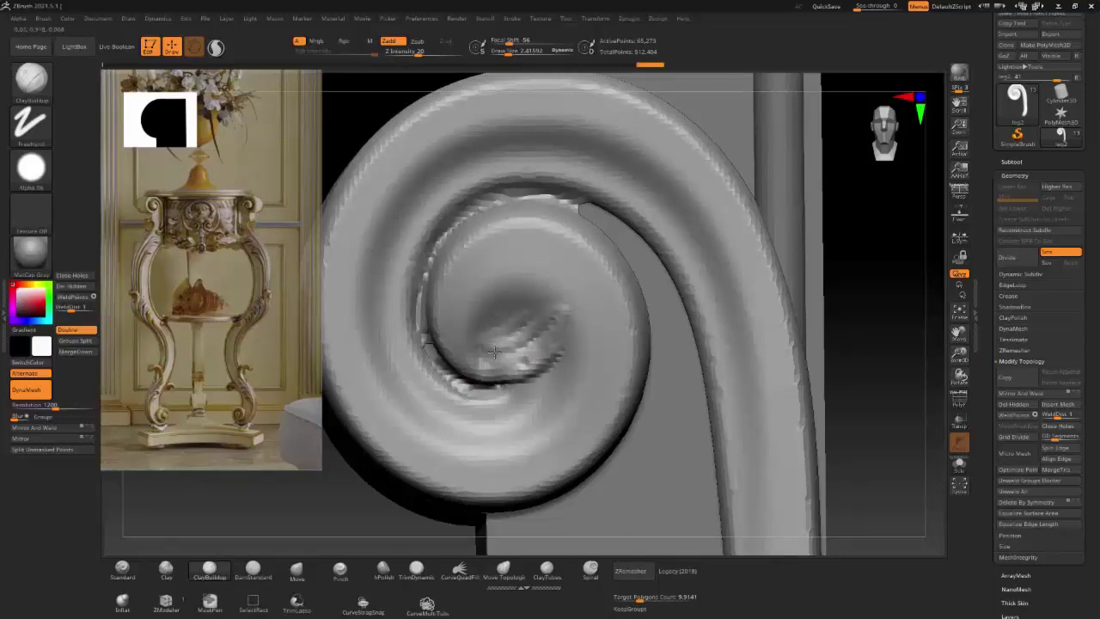
Step: Inflate the spiral centre, then flatten it with TrimDynamic
{"action": "left_click", "coordinate": [166, 567]}
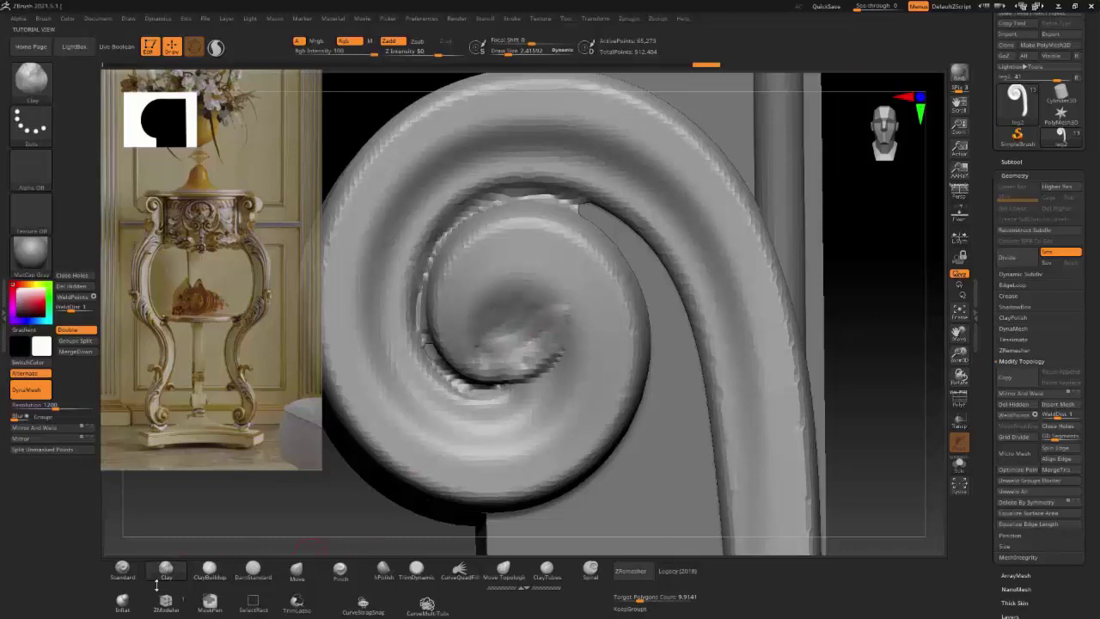
{"action": "left_click", "coordinate": [122, 600]}
{"action": "mouse_move", "coordinate": [526, 337]}
{"action": "left_mouse_down"}
{"action": "mouse_move", "coordinate": [482, 350]}
{"action": "mouse_move", "coordinate": [526, 342]}
{"action": "mouse_move", "coordinate": [503, 356]}
{"action": "mouse_move", "coordinate": [535, 312]}
{"action": "left_mouse_up"}
{"action": "key", "text": "b"}
{"action": "key", "text": "t"}
{"action": "key", "text": "d"}
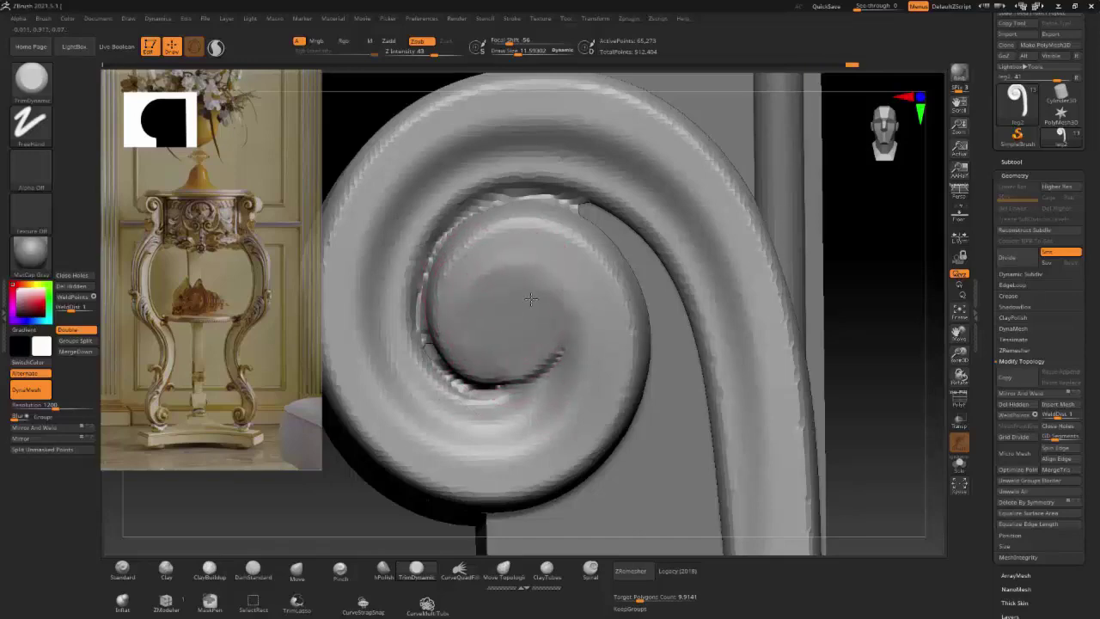
{"action": "mouse_move", "coordinate": [531, 299]}
{"action": "left_mouse_down"}
{"action": "mouse_move", "coordinate": [496, 338]}
{"action": "mouse_move", "coordinate": [498, 295]}
{"action": "left_mouse_up"}
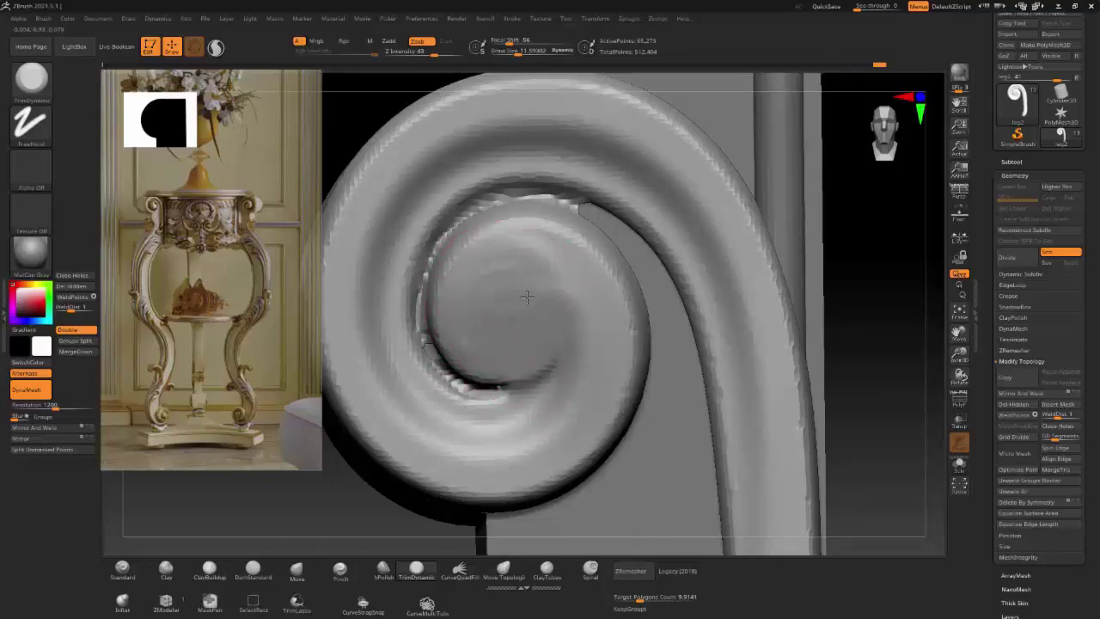
{"action": "mouse_move", "coordinate": [505, 337]}
{"action": "right_mouse_down"}
{"action": "mouse_move", "coordinate": [550, 262]}
{"action": "mouse_move", "coordinate": [551, 206]}
{"action": "mouse_move", "coordinate": [336, 516]}
{"action": "right_mouse_up"}
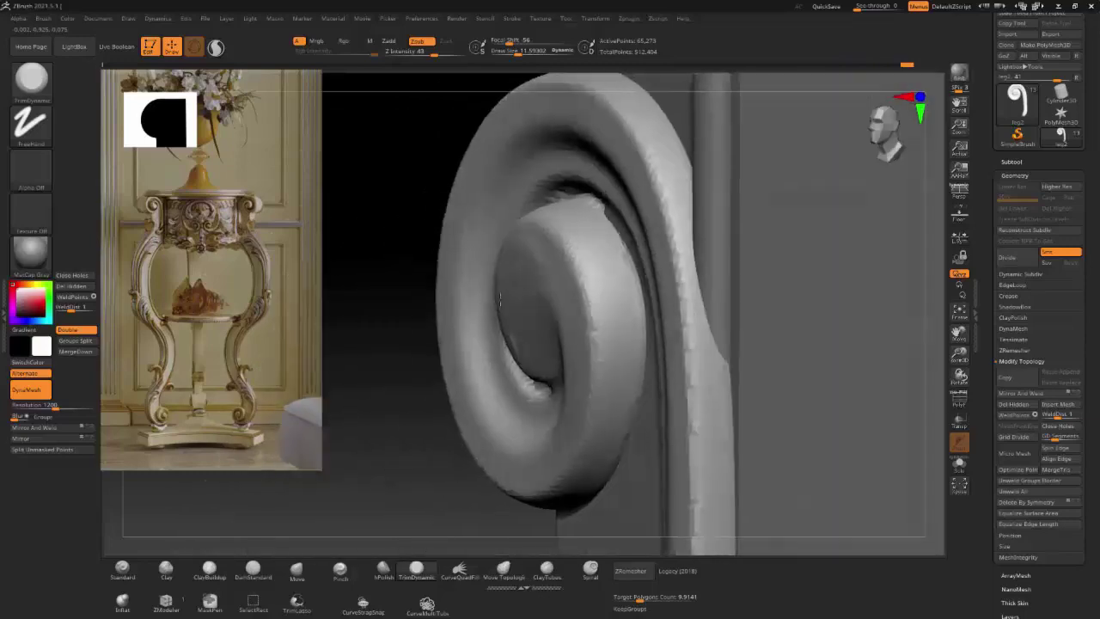
Step: Push the spiral centre into shape with the Move brush
{"action": "key", "text": "b"}
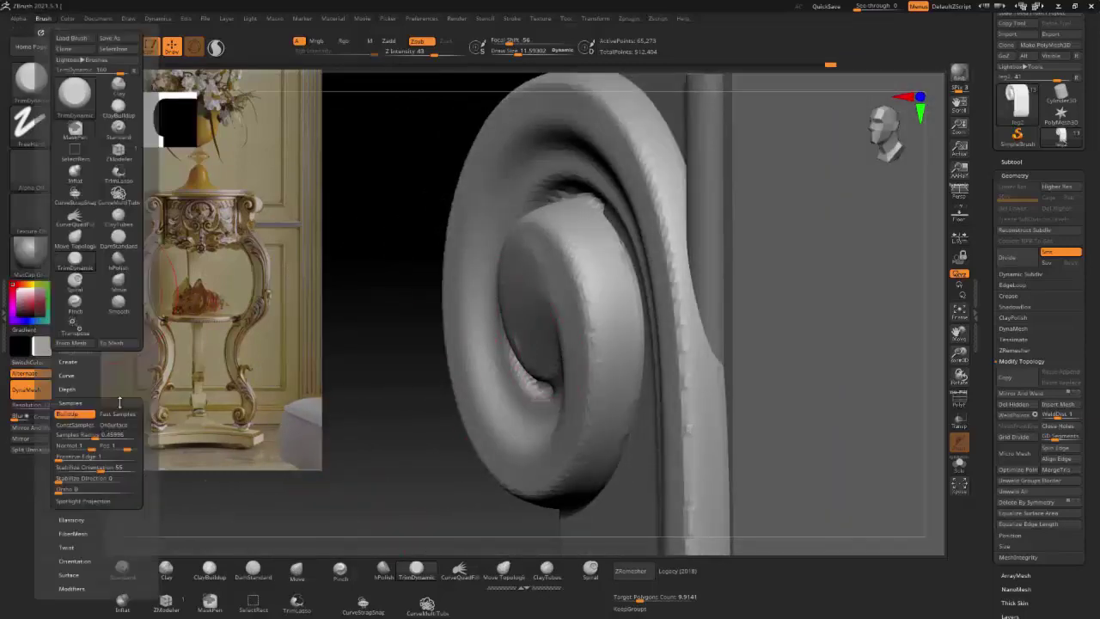
{"action": "left_click", "coordinate": [296, 570]}
{"action": "left_click_drag", "start_coordinate": [554, 368], "coordinate": [516, 331]}
{"action": "right_click_drag", "start_coordinate": [516, 331], "coordinate": [486, 360]}
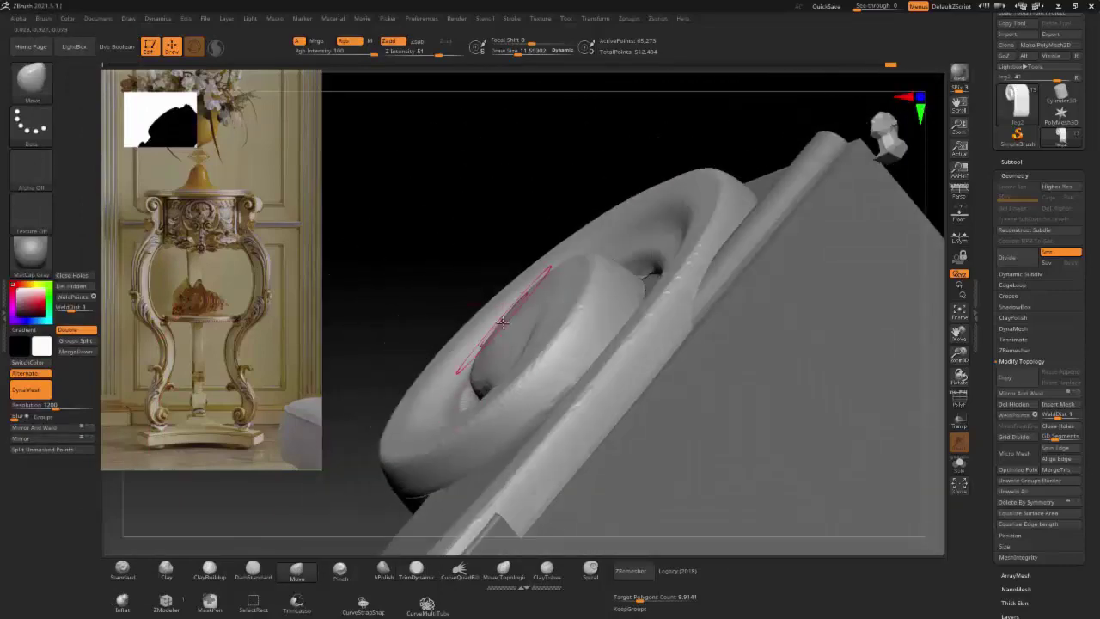
{"action": "mouse_move", "coordinate": [502, 322]}
{"action": "right_mouse_down"}
{"action": "mouse_move", "coordinate": [473, 391]}
{"action": "mouse_move", "coordinate": [528, 388]}
{"action": "mouse_move", "coordinate": [536, 447]}
{"action": "mouse_move", "coordinate": [550, 361]}
{"action": "right_mouse_up"}
{"action": "right_click_drag", "start_coordinate": [467, 319], "coordinate": [447, 258], "text": "ctrl"}
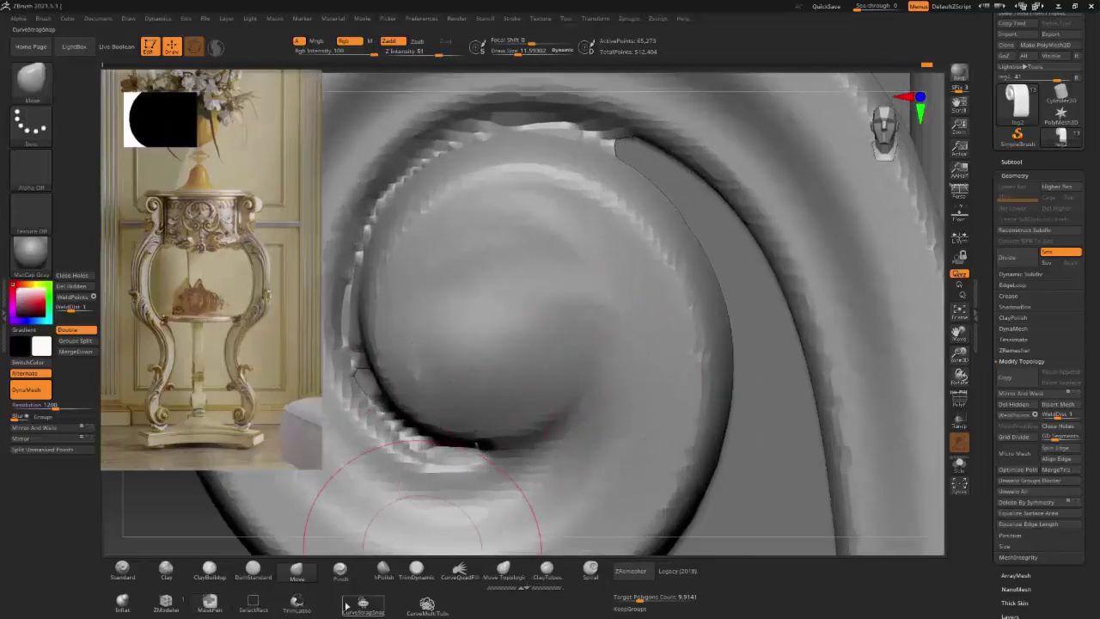
Step: Carve DamStandard grooves along the lower and upper inner spiral edges
{"action": "left_click", "coordinate": [253, 569]}
{"action": "key", "text": "bracketleft"}
{"action": "key", "text": "bracketleft"}
{"action": "key", "text": "bracketleft"}
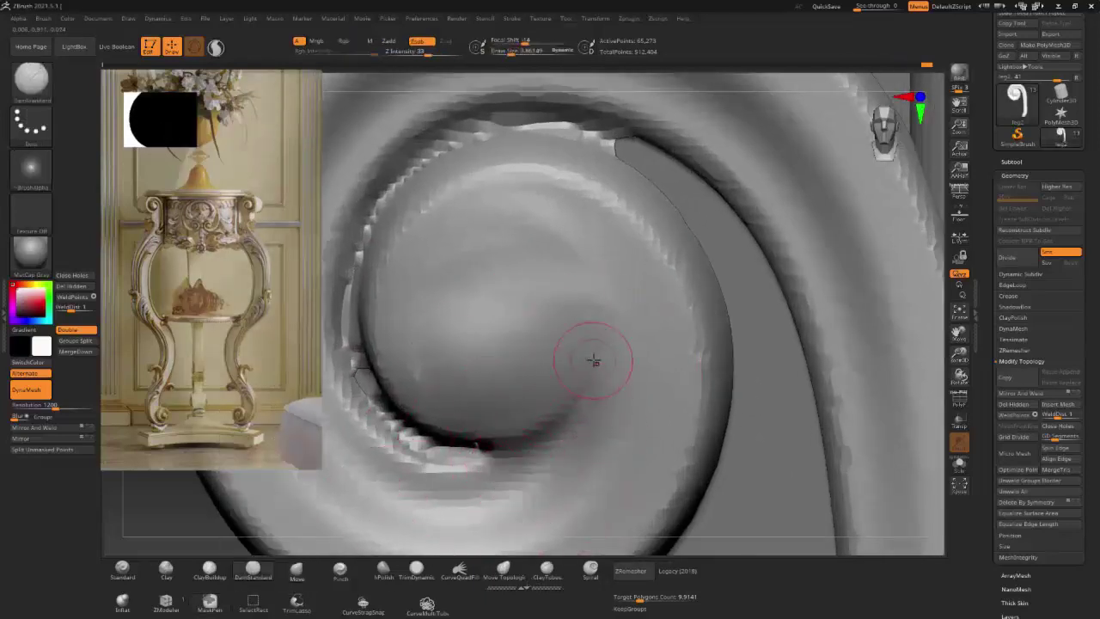
{"action": "mouse_move", "coordinate": [593, 386]}
{"action": "left_mouse_down"}
{"action": "mouse_move", "coordinate": [537, 434]}
{"action": "mouse_move", "coordinate": [462, 448]}
{"action": "mouse_move", "coordinate": [376, 395]}
{"action": "left_mouse_up"}
{"action": "left_click_drag", "start_coordinate": [612, 145], "coordinate": [503, 126]}
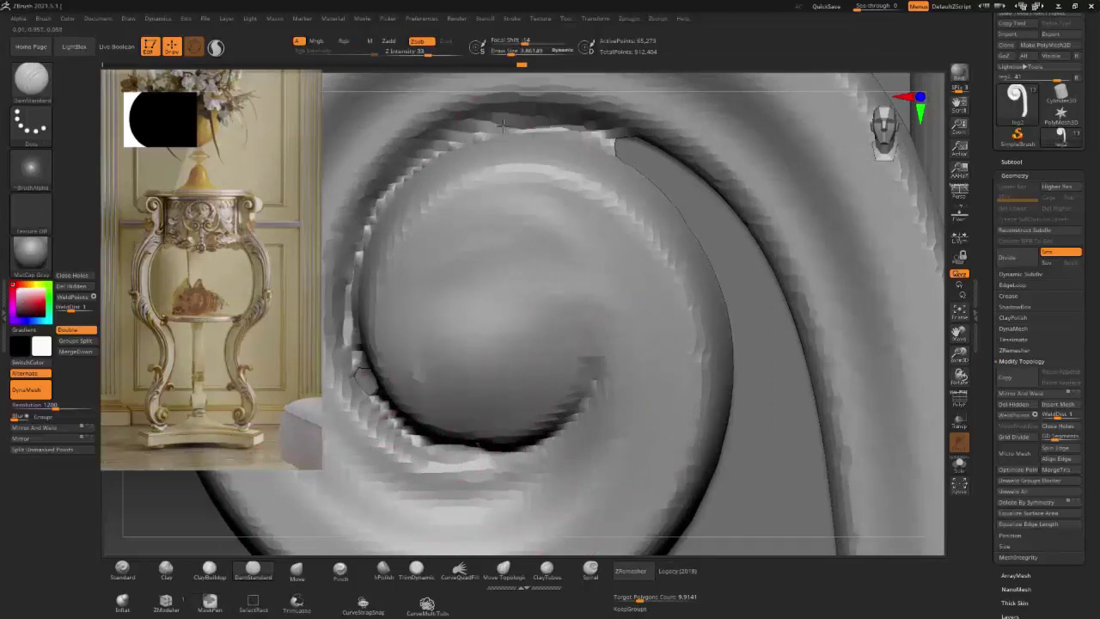
{"action": "right_click_drag", "start_coordinate": [414, 168], "coordinate": [558, 323]}
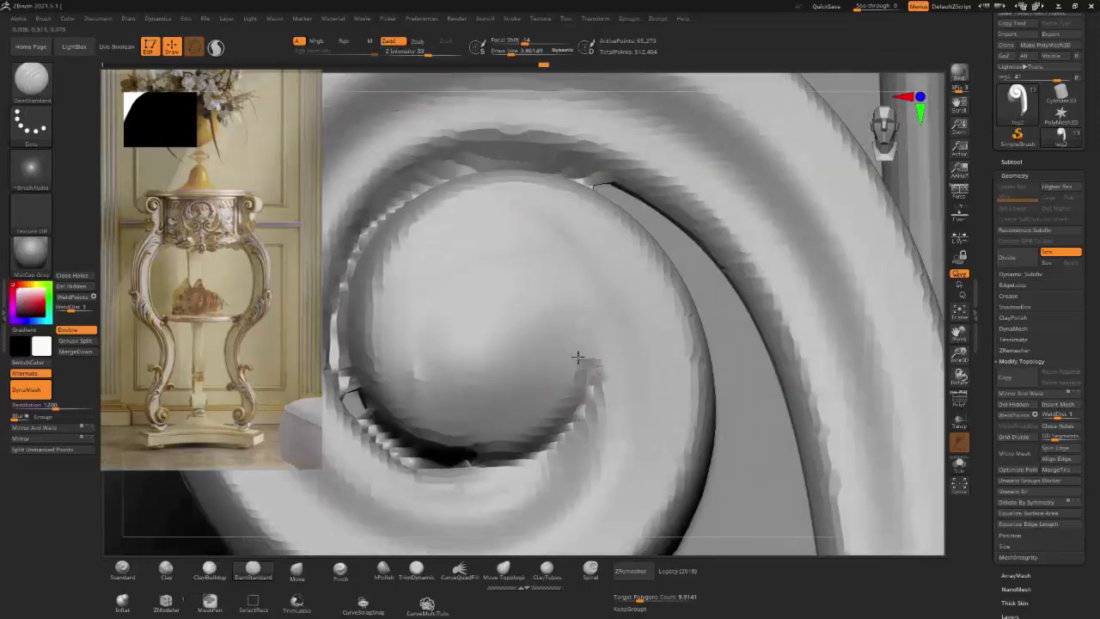
{"action": "left_click_drag", "start_coordinate": [566, 400], "coordinate": [416, 427]}
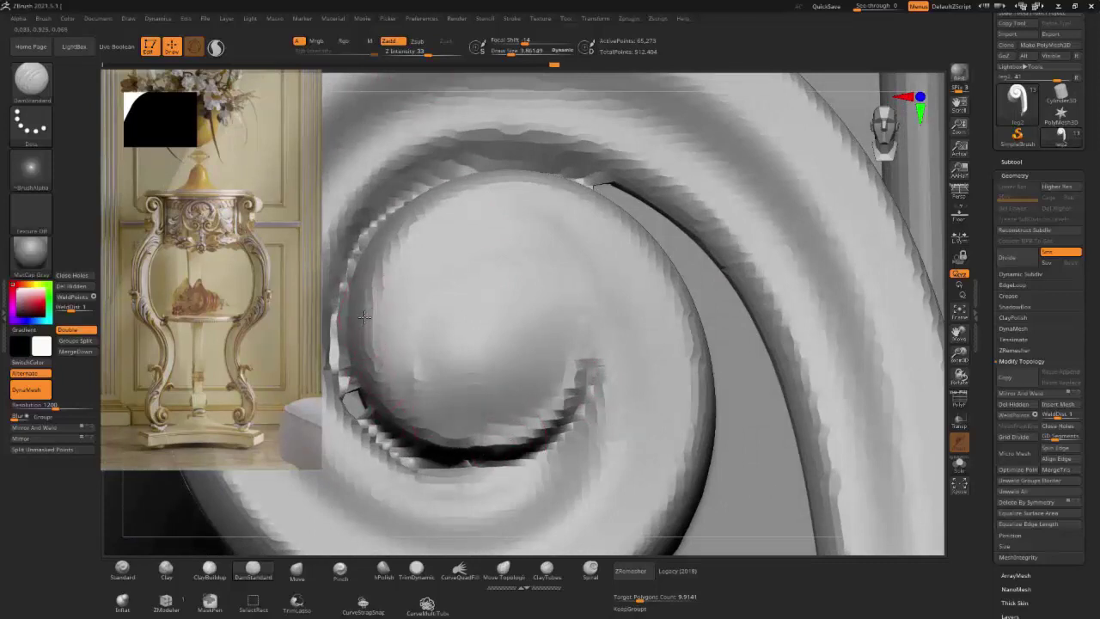
{"action": "mouse_move", "coordinate": [364, 317]}
{"action": "left_mouse_down"}
{"action": "mouse_move", "coordinate": [378, 378]}
{"action": "mouse_move", "coordinate": [421, 426]}
{"action": "mouse_move", "coordinate": [497, 439]}
{"action": "left_mouse_up"}
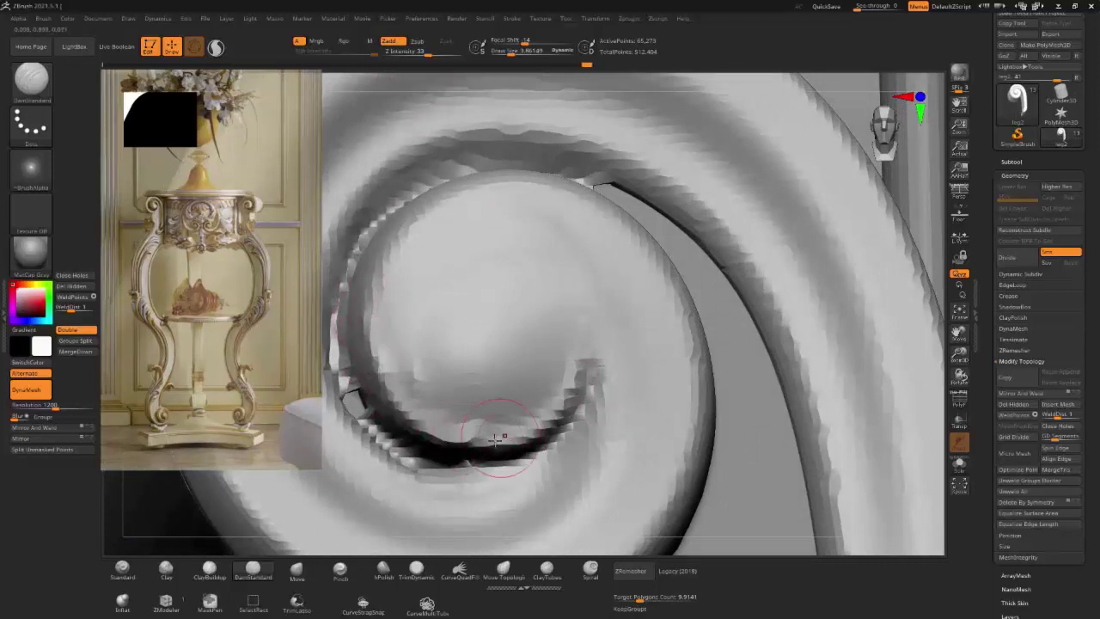
Step: Re-sculpt the lower inner spiral edge with ClayBuildup and TrimDynamic, undoing the recent strokes
{"action": "key", "text": "b"}
{"action": "key", "text": "c"}
{"action": "key", "text": "b"}
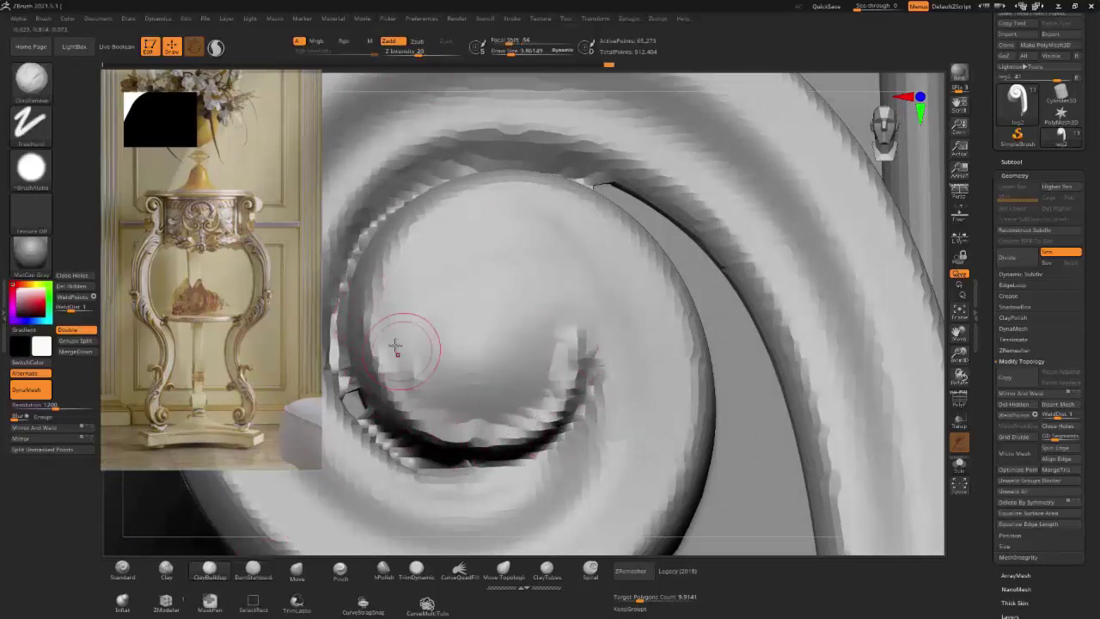
{"action": "mouse_move", "coordinate": [395, 345]}
{"action": "left_mouse_down"}
{"action": "mouse_move", "coordinate": [553, 356]}
{"action": "mouse_move", "coordinate": [481, 412]}
{"action": "mouse_move", "coordinate": [516, 353]}
{"action": "left_mouse_up"}
{"action": "key", "text": "b"}
{"action": "key", "text": "t"}
{"action": "key", "text": "d"}
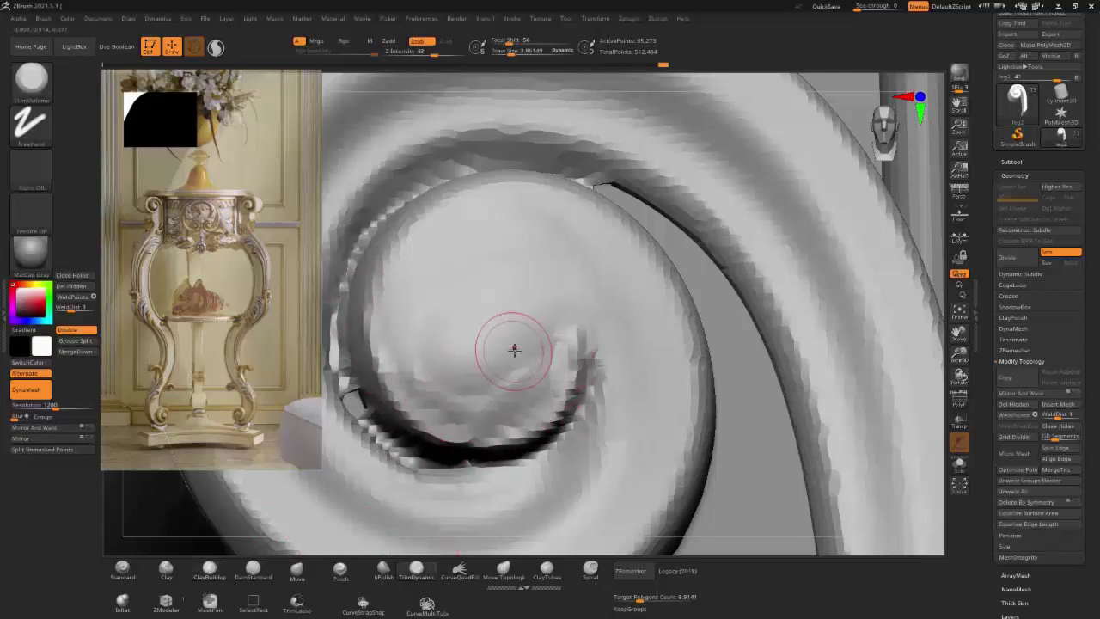
{"action": "key", "text": "bracketright"}
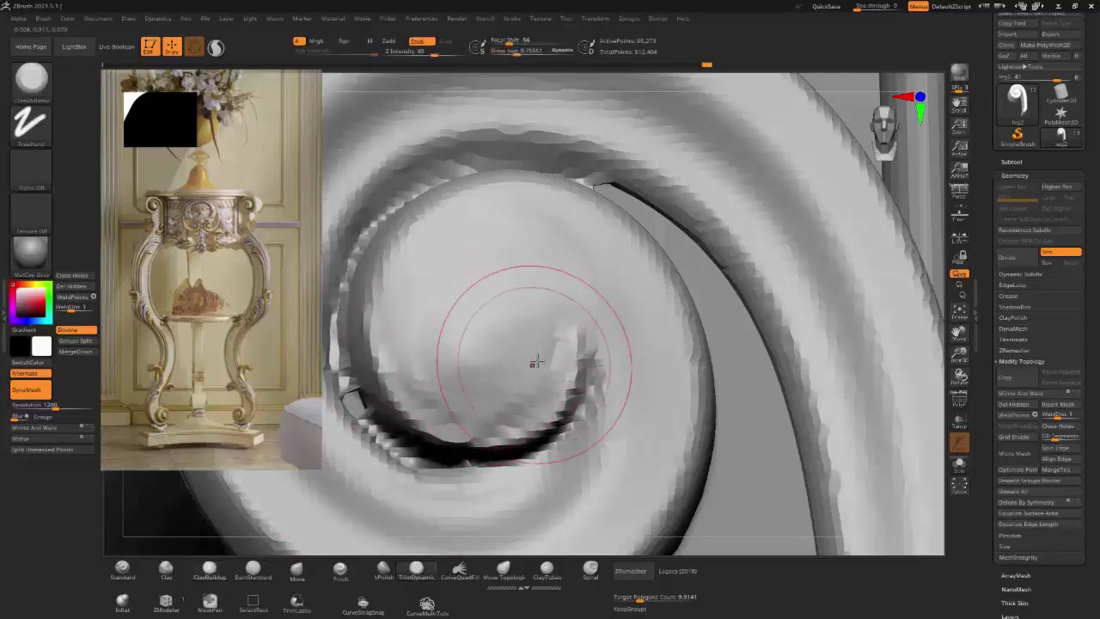
{"action": "key", "text": "bracketleft"}
{"action": "key", "text": "bracketleft"}
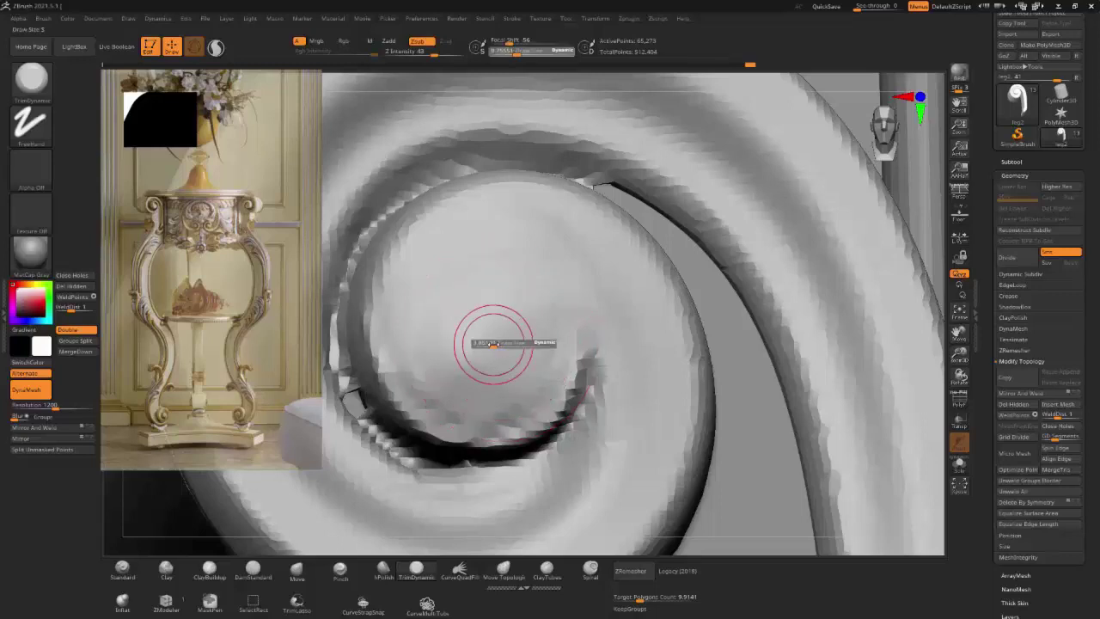
{"action": "key", "text": "bracketleft"}
{"action": "key", "text": "ctrl+z"}
{"action": "key", "text": "b"}
{"action": "key", "text": "p"}
{"action": "key", "text": "i"}
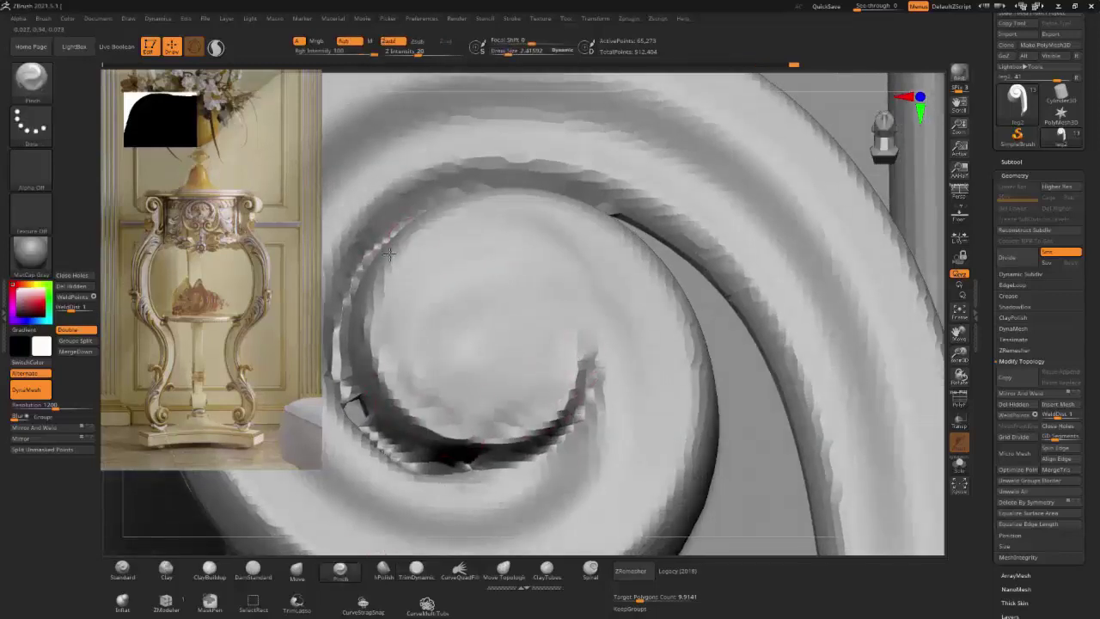
{"action": "mouse_move", "coordinate": [376, 363]}
{"action": "right_mouse_down"}
{"action": "mouse_move", "coordinate": [504, 378]}
{"action": "mouse_move", "coordinate": [479, 245]}
{"action": "right_mouse_up"}
Step: Pull the spiral's centre bulge down-left with an enlarged Move brush
{"action": "key", "text": "f"}
{"action": "key", "text": "b"}
{"action": "key", "text": "m"}
{"action": "key", "text": "v"}
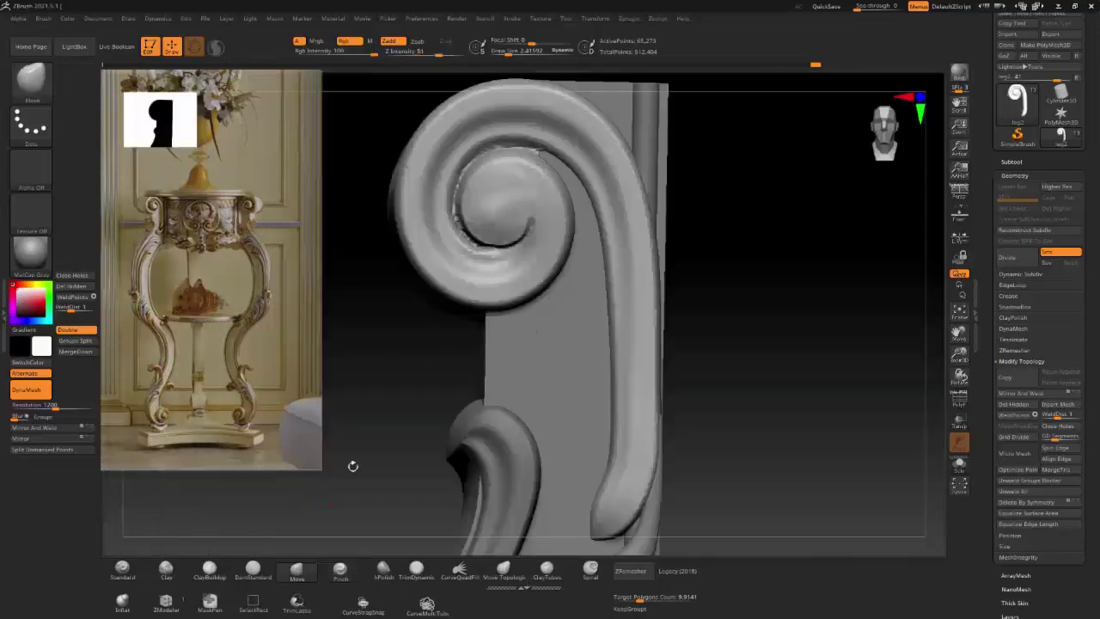
{"action": "key", "text": "bracketright"}
{"action": "key", "text": "bracketright"}
{"action": "key", "text": "bracketright"}
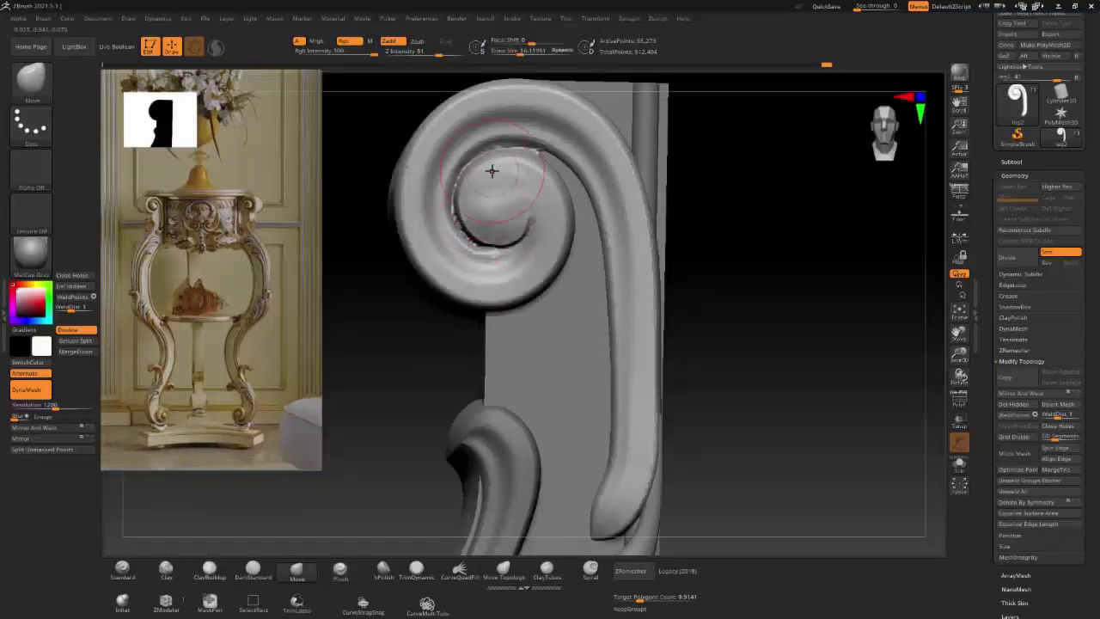
{"action": "left_click_drag", "start_coordinate": [492, 171], "coordinate": [473, 221]}
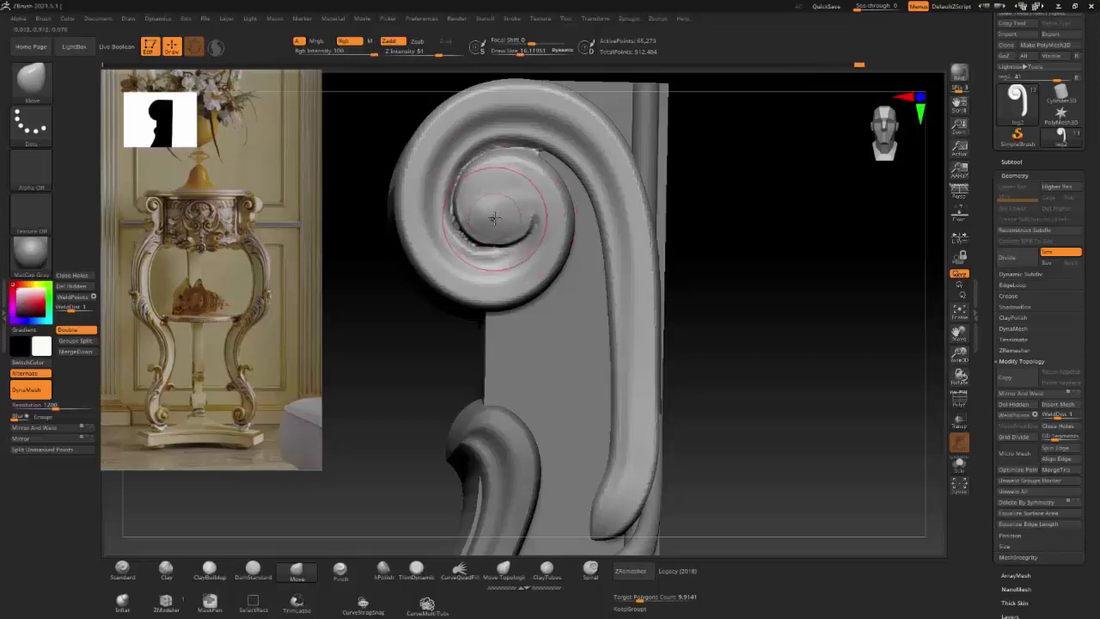
{"action": "mouse_move", "coordinate": [523, 227]}
{"action": "right_mouse_down"}
{"action": "mouse_move", "coordinate": [506, 234]}
{"action": "mouse_move", "coordinate": [496, 197]}
{"action": "mouse_move", "coordinate": [503, 209]}
{"action": "mouse_move", "coordinate": [516, 189]}
{"action": "mouse_move", "coordinate": [497, 169]}
{"action": "mouse_move", "coordinate": [479, 207]}
{"action": "mouse_move", "coordinate": [499, 258]}
{"action": "mouse_move", "coordinate": [558, 292]}
{"action": "right_mouse_up"}
Step: Carve and deepen the groove around the spiral centre with TrimDynamic
{"action": "key", "text": "b"}
{"action": "key", "text": "t"}
{"action": "key", "text": "d"}
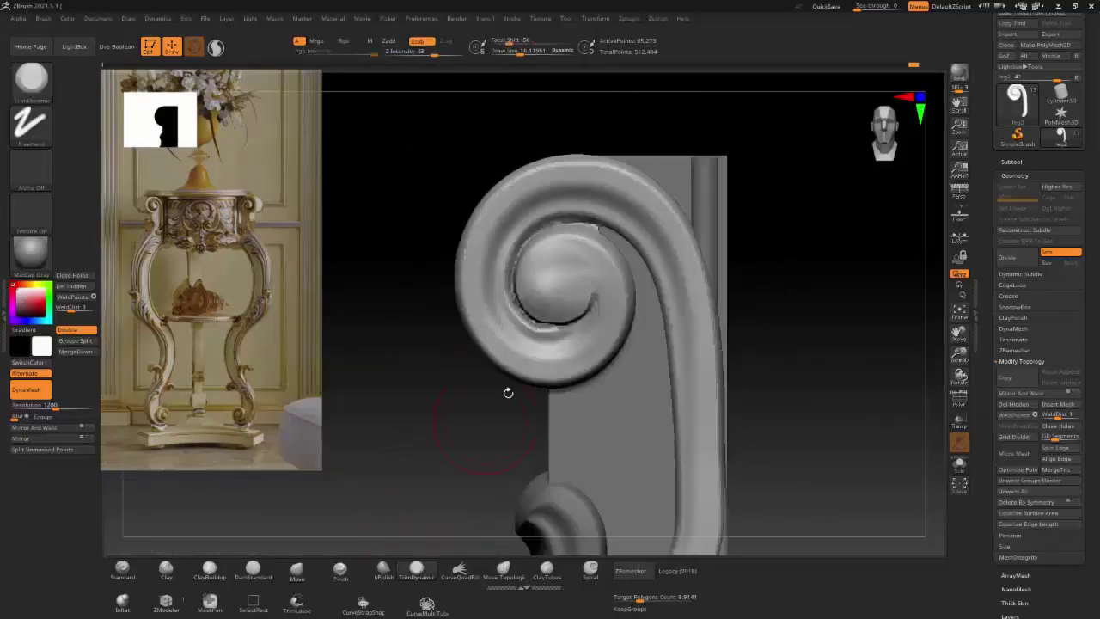
{"action": "mouse_move", "coordinate": [544, 273]}
{"action": "left_mouse_down"}
{"action": "mouse_move", "coordinate": [570, 287]}
{"action": "mouse_move", "coordinate": [606, 273]}
{"action": "mouse_move", "coordinate": [551, 316]}
{"action": "left_mouse_up"}
{"action": "mouse_move", "coordinate": [566, 273]}
{"action": "left_mouse_down"}
{"action": "mouse_move", "coordinate": [551, 289]}
{"action": "mouse_move", "coordinate": [570, 256]}
{"action": "mouse_move", "coordinate": [565, 315]}
{"action": "mouse_move", "coordinate": [528, 295]}
{"action": "mouse_move", "coordinate": [540, 312]}
{"action": "left_mouse_up"}
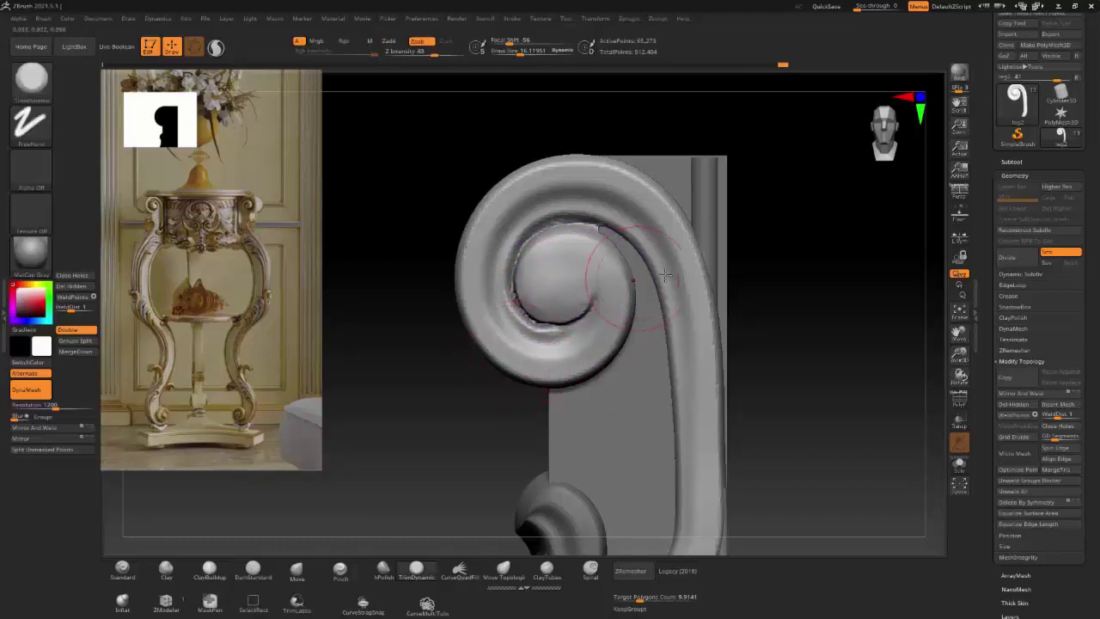
{"action": "key", "text": "shift+z"}
Step: Pan and enlarge the reference photo to frame the table's carved top
{"action": "left_click_drag", "start_coordinate": [516, 363], "coordinate": [233, 356]}
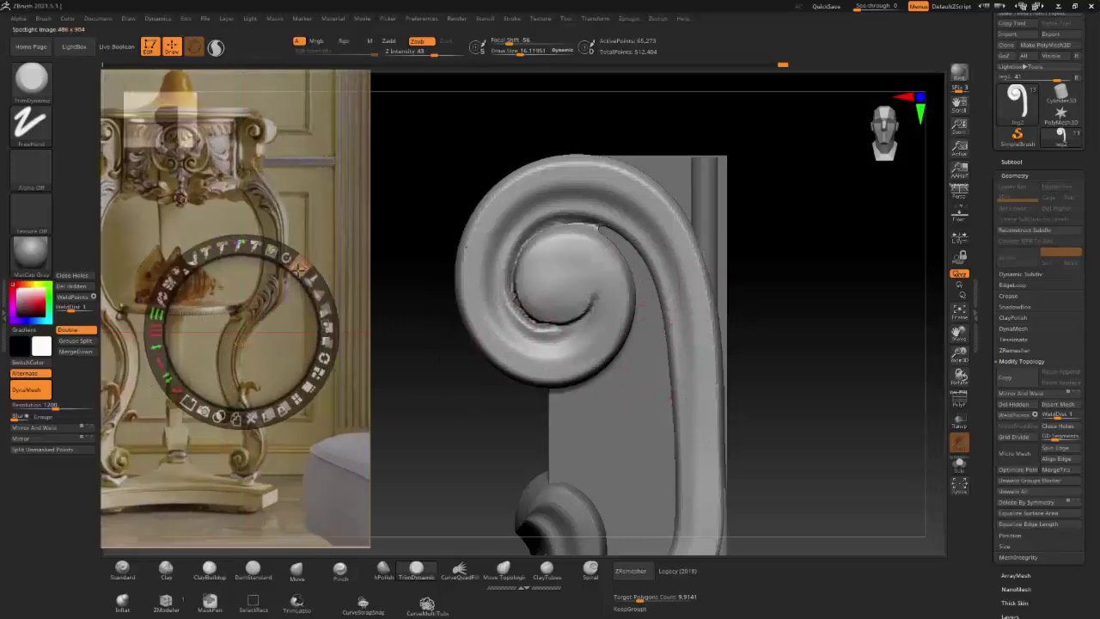
{"action": "left_click_drag", "start_coordinate": [282, 184], "coordinate": [292, 392]}
{"action": "left_click_drag", "start_coordinate": [299, 306], "coordinate": [309, 300]}
{"action": "left_click_drag", "start_coordinate": [294, 393], "coordinate": [345, 248]}
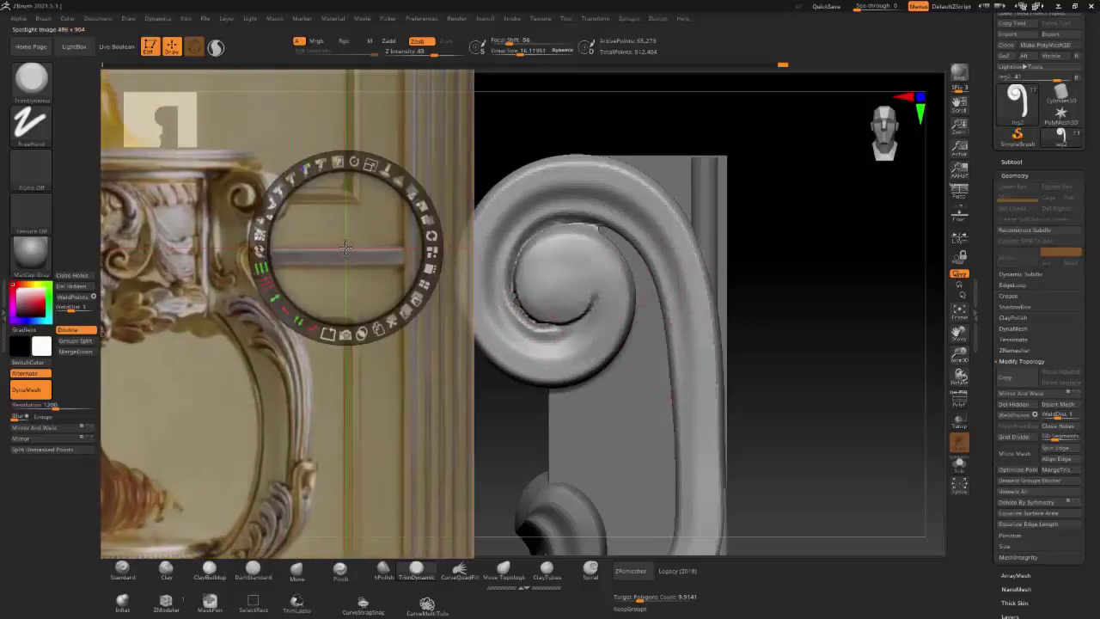
{"action": "key", "text": "z"}
Step: Reshape the volute's central ball and left rim with the Move brush at size about 46.8
{"action": "right_click_drag", "start_coordinate": [584, 275], "coordinate": [593, 287]}
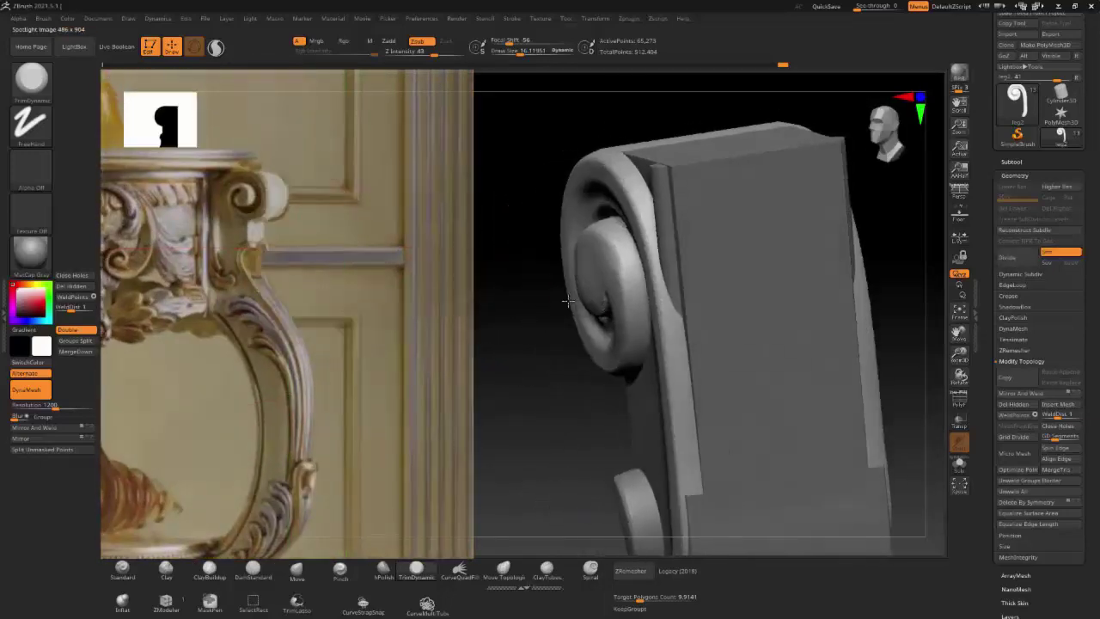
{"action": "left_click_drag", "start_coordinate": [594, 286], "coordinate": [637, 286]}
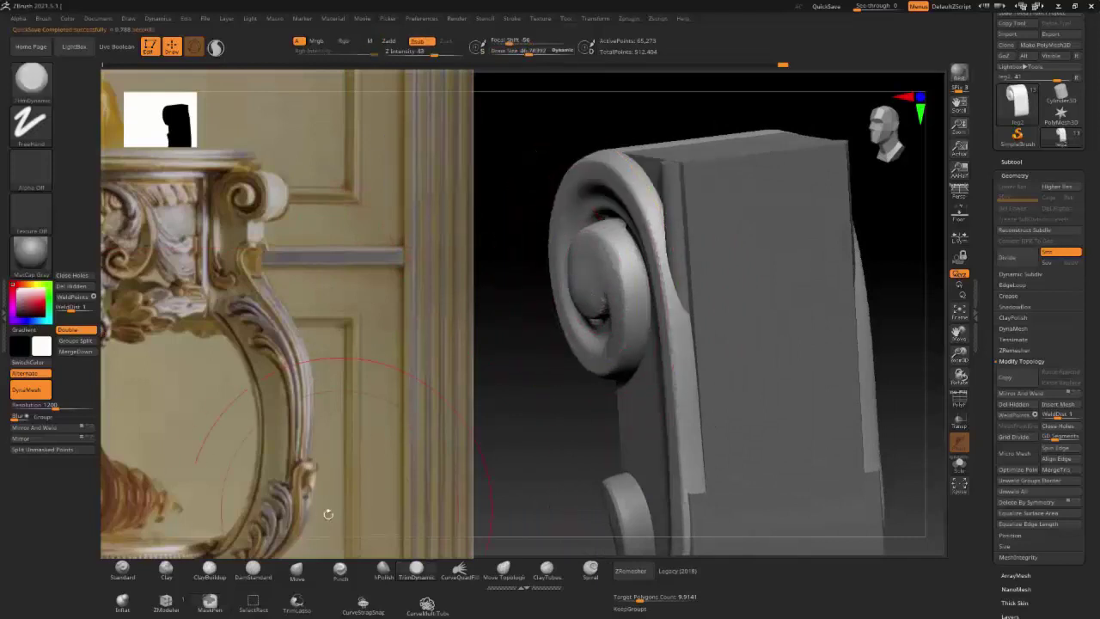
{"action": "left_click", "coordinate": [296, 570]}
{"action": "left_click_drag", "start_coordinate": [584, 280], "coordinate": [578, 282]}
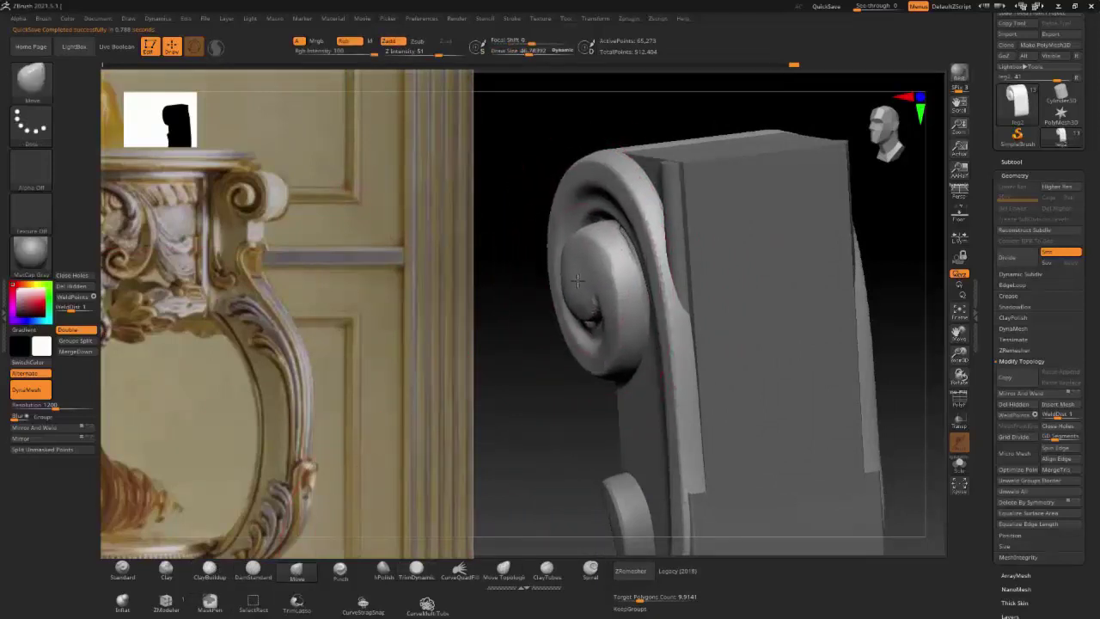
{"action": "mouse_move", "coordinate": [588, 282]}
{"action": "right_mouse_down", "text": "shift"}
{"action": "mouse_move", "coordinate": [579, 275]}
{"action": "mouse_move", "coordinate": [747, 250]}
{"action": "mouse_move", "coordinate": [702, 266]}
{"action": "right_mouse_up", "text": "shift"}
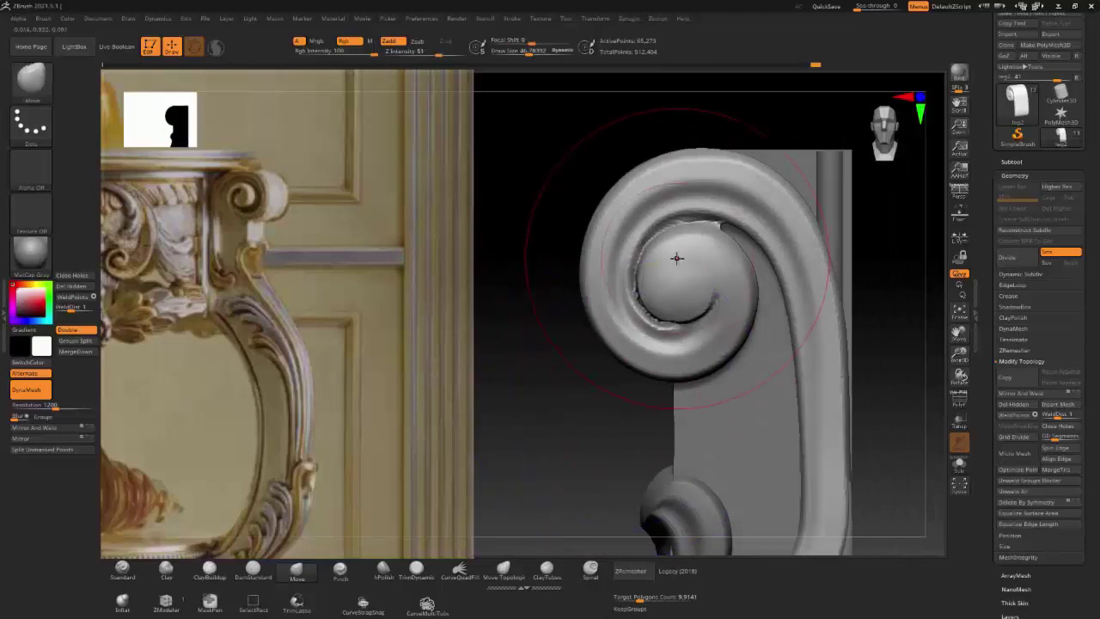
{"action": "left_click_drag", "start_coordinate": [676, 258], "coordinate": [648, 230]}
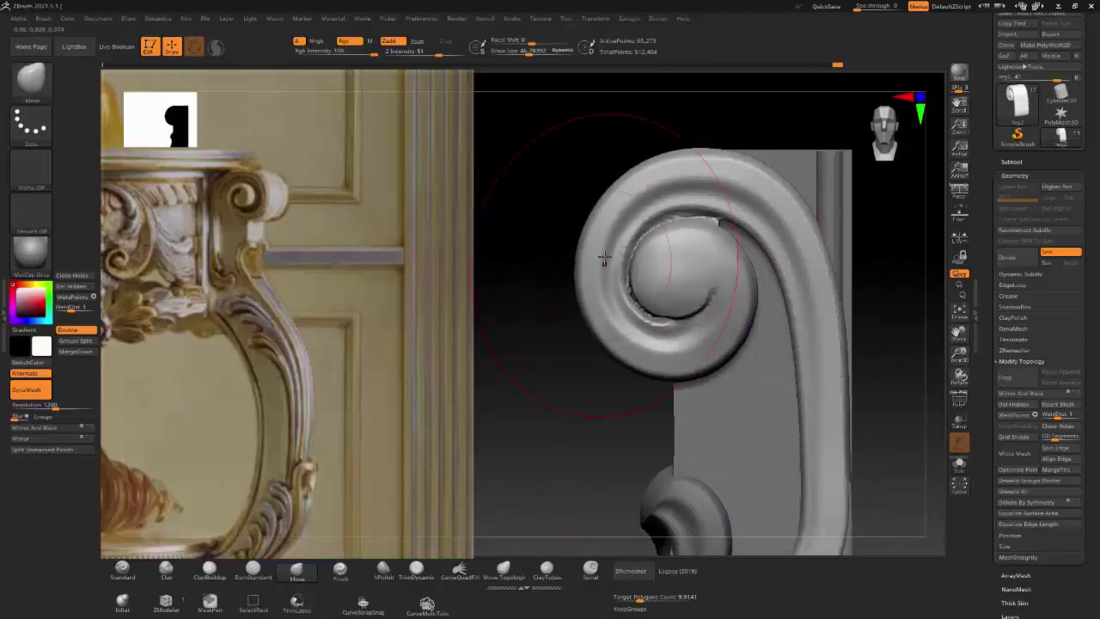
{"action": "mouse_move", "coordinate": [604, 258]}
{"action": "left_mouse_down"}
{"action": "mouse_move", "coordinate": [590, 216]}
{"action": "mouse_move", "coordinate": [584, 287]}
{"action": "left_mouse_up"}
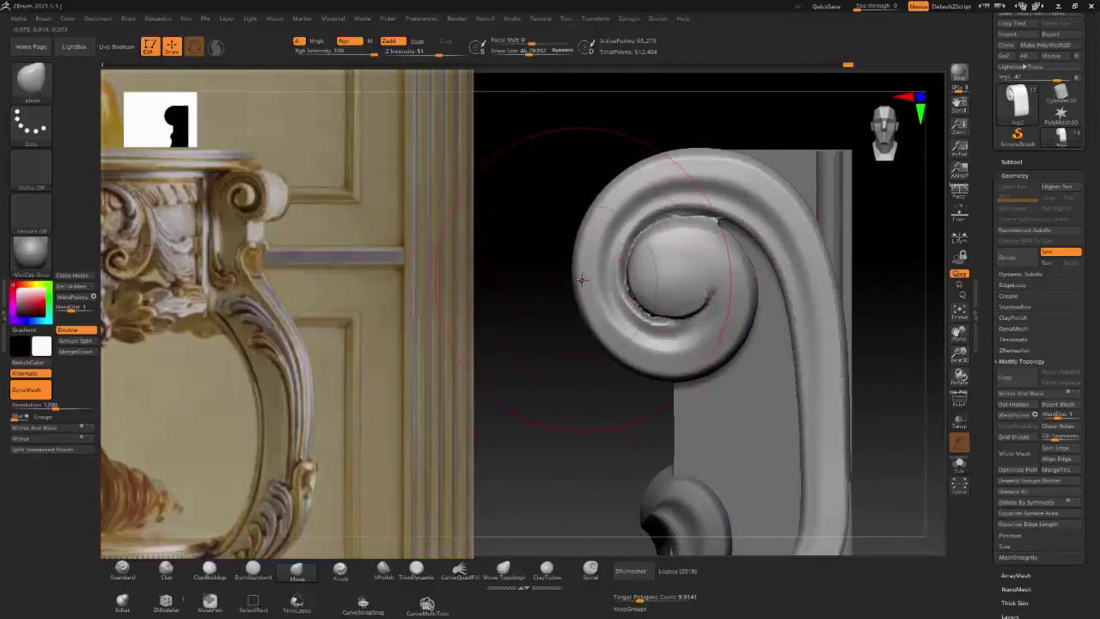
{"action": "mouse_move", "coordinate": [777, 440]}
{"action": "right_mouse_down", "text": "alt"}
{"action": "mouse_move", "coordinate": [781, 393]}
{"action": "mouse_move", "coordinate": [737, 306]}
{"action": "mouse_move", "coordinate": [749, 302]}
{"action": "right_mouse_up", "text": "alt"}
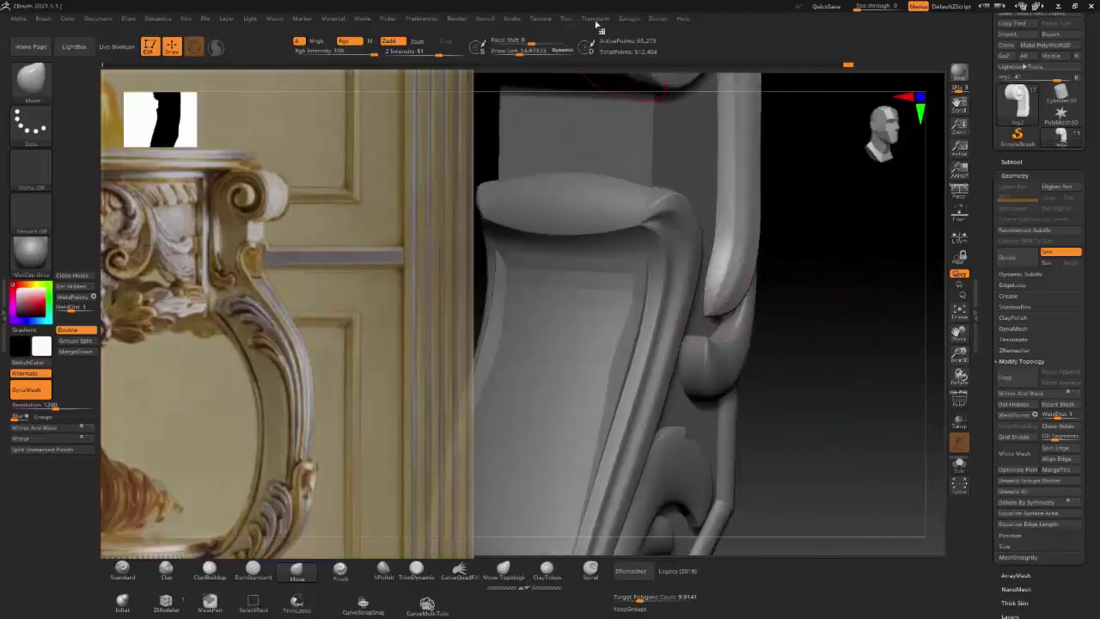
Step: Set the brush size to about 31.5 and turn the ornament toward a front view
{"action": "left_click", "coordinate": [597, 19]}
{"action": "mouse_move", "coordinate": [719, 317]}
{"action": "right_mouse_down"}
{"action": "mouse_move", "coordinate": [828, 305]}
{"action": "mouse_move", "coordinate": [808, 292]}
{"action": "right_mouse_up"}
{"action": "left_click", "coordinate": [595, 18]}
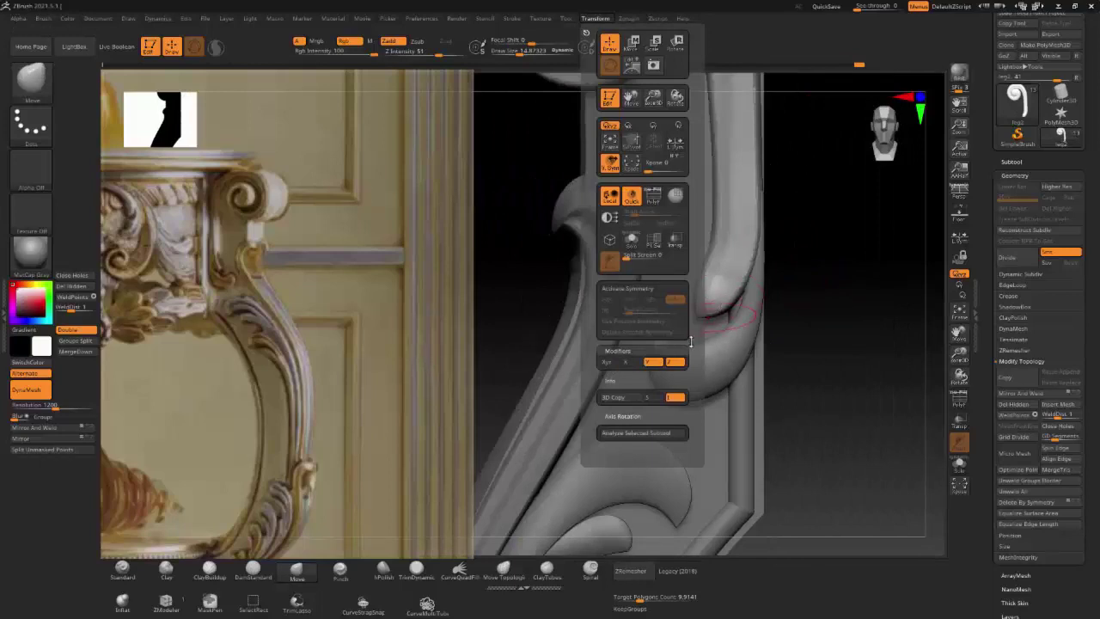
{"action": "key", "text": "bracketright"}
{"action": "key", "text": "bracketright"}
{"action": "key", "text": "bracketright"}
{"action": "key", "text": "bracketright"}
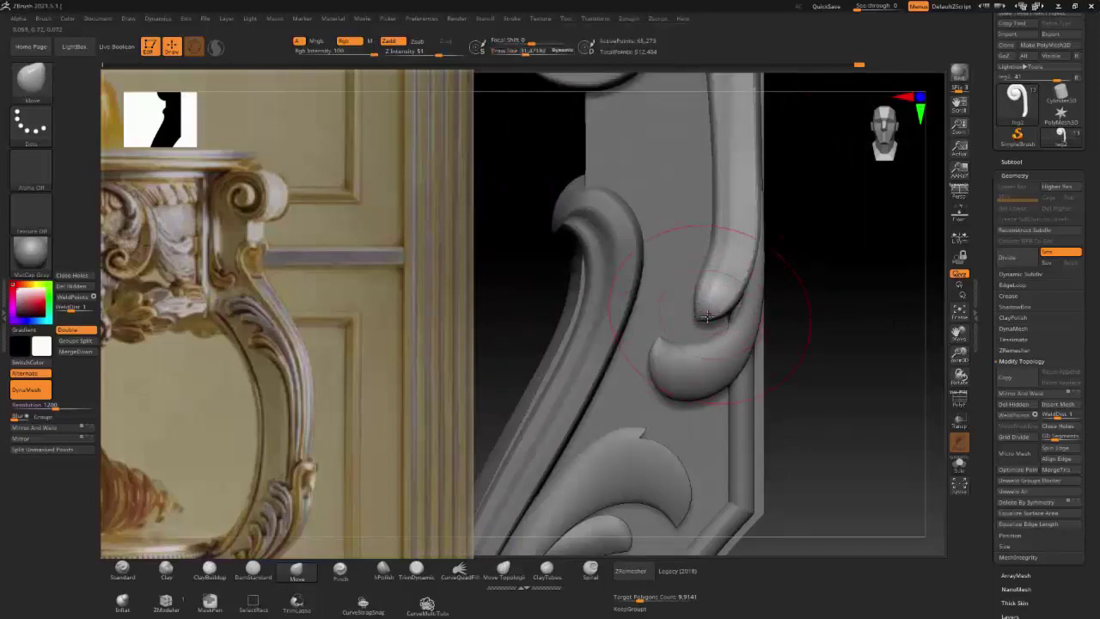
{"action": "mouse_move", "coordinate": [700, 330]}
{"action": "right_mouse_down"}
{"action": "mouse_move", "coordinate": [737, 250]}
{"action": "mouse_move", "coordinate": [710, 361]}
{"action": "mouse_move", "coordinate": [767, 247]}
{"action": "mouse_move", "coordinate": [752, 233]}
{"action": "right_mouse_up"}
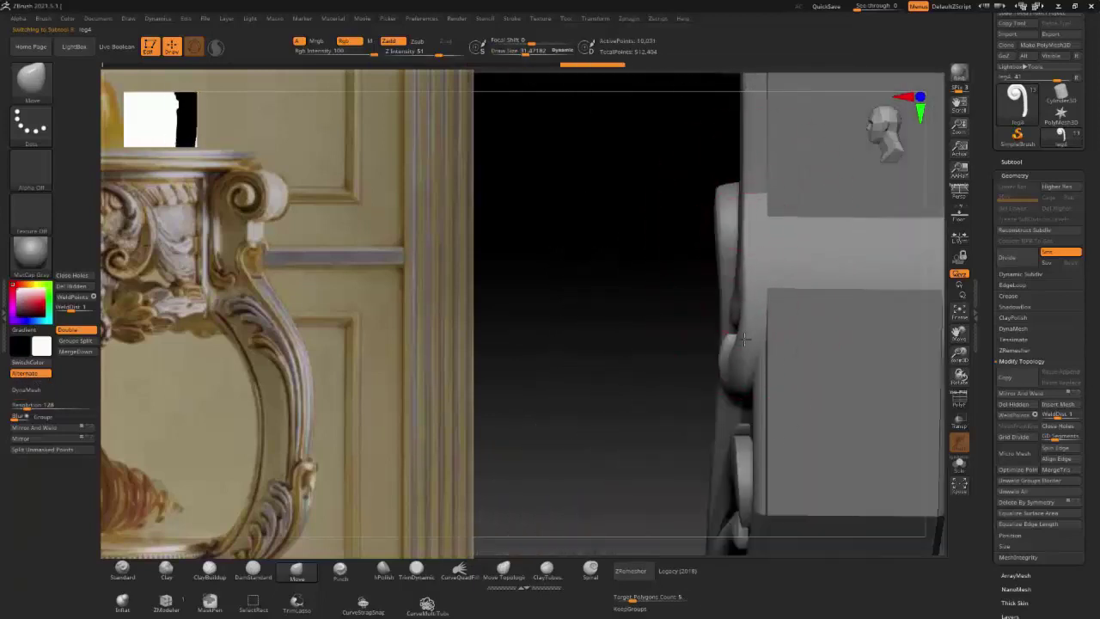
{"action": "mouse_move", "coordinate": [745, 339]}
{"action": "right_mouse_down"}
{"action": "mouse_move", "coordinate": [823, 283]}
{"action": "mouse_move", "coordinate": [699, 352]}
{"action": "mouse_move", "coordinate": [708, 366]}
{"action": "mouse_move", "coordinate": [717, 344]}
{"action": "mouse_move", "coordinate": [758, 335]}
{"action": "mouse_move", "coordinate": [731, 352]}
{"action": "right_mouse_up"}
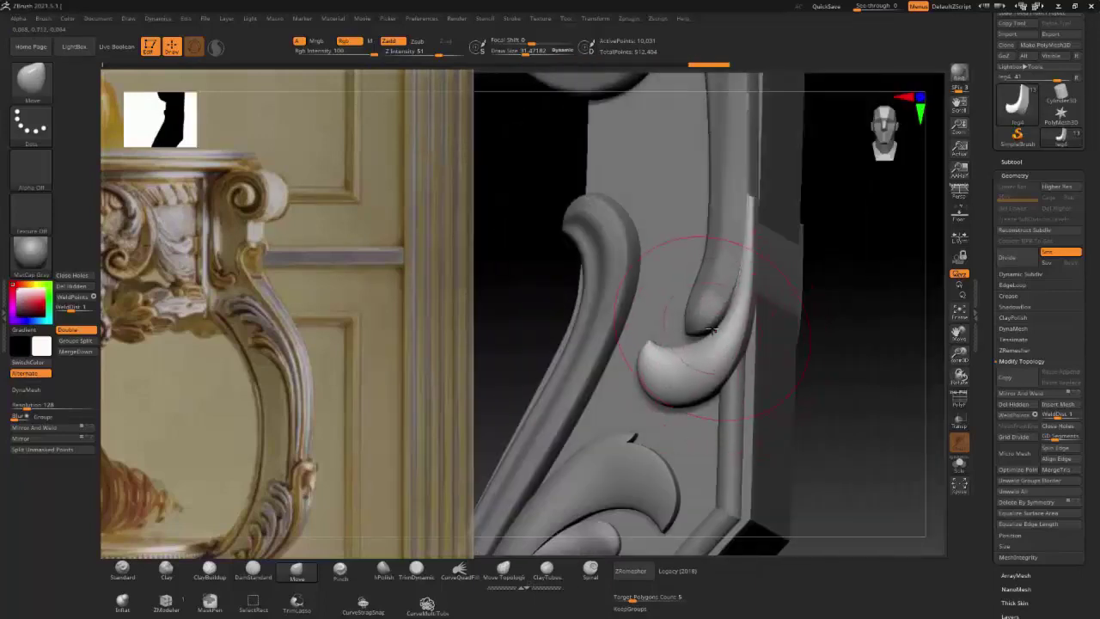
Step: Smooth the leg2 scroll's inner groove, then make the leg4 curl subtool active
{"action": "left_click", "coordinate": [712, 329], "text": "alt"}
{"action": "left_click", "coordinate": [297, 570]}
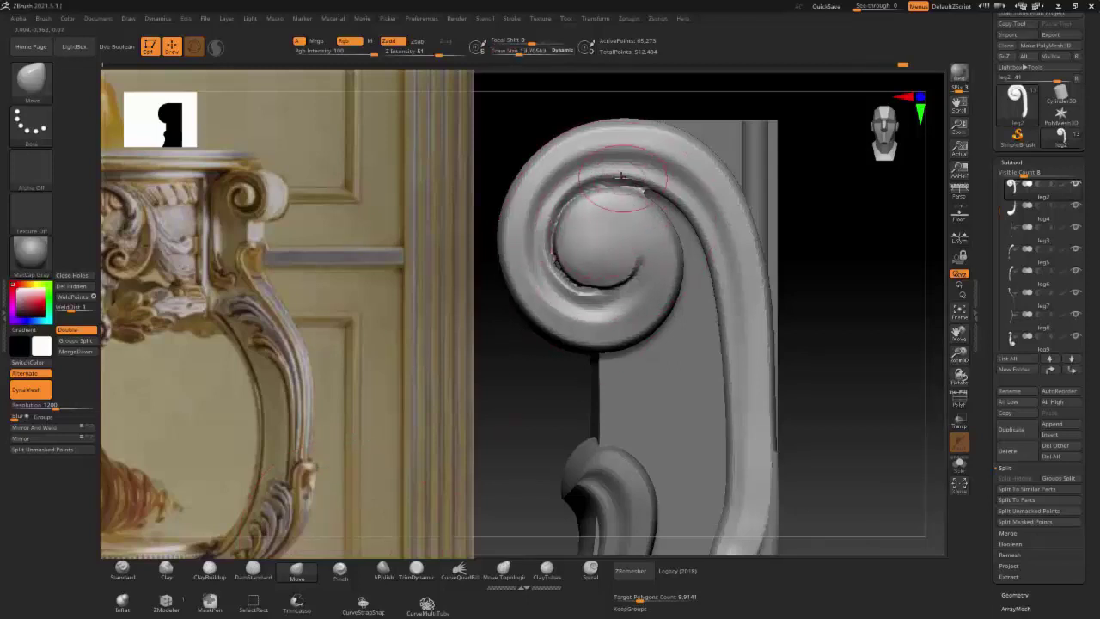
{"action": "key", "text": "shift"}
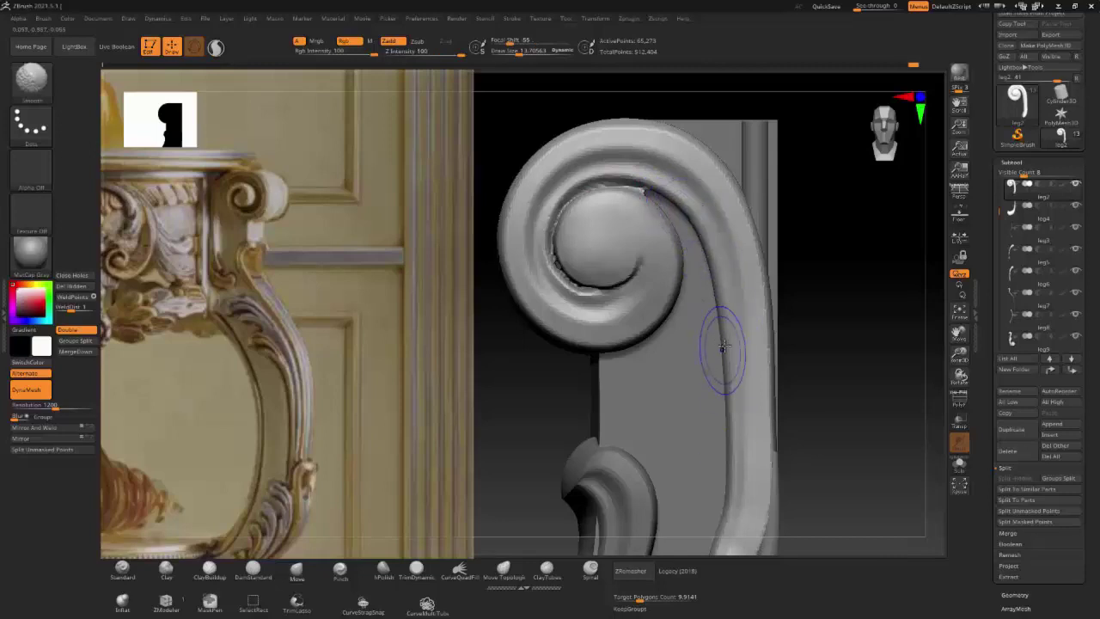
{"action": "mouse_move", "coordinate": [688, 197]}
{"action": "left_mouse_down", "text": "shift"}
{"action": "mouse_move", "coordinate": [602, 172]}
{"action": "mouse_move", "coordinate": [550, 206]}
{"action": "mouse_move", "coordinate": [568, 275]}
{"action": "mouse_move", "coordinate": [595, 284]}
{"action": "left_mouse_up", "text": "shift"}
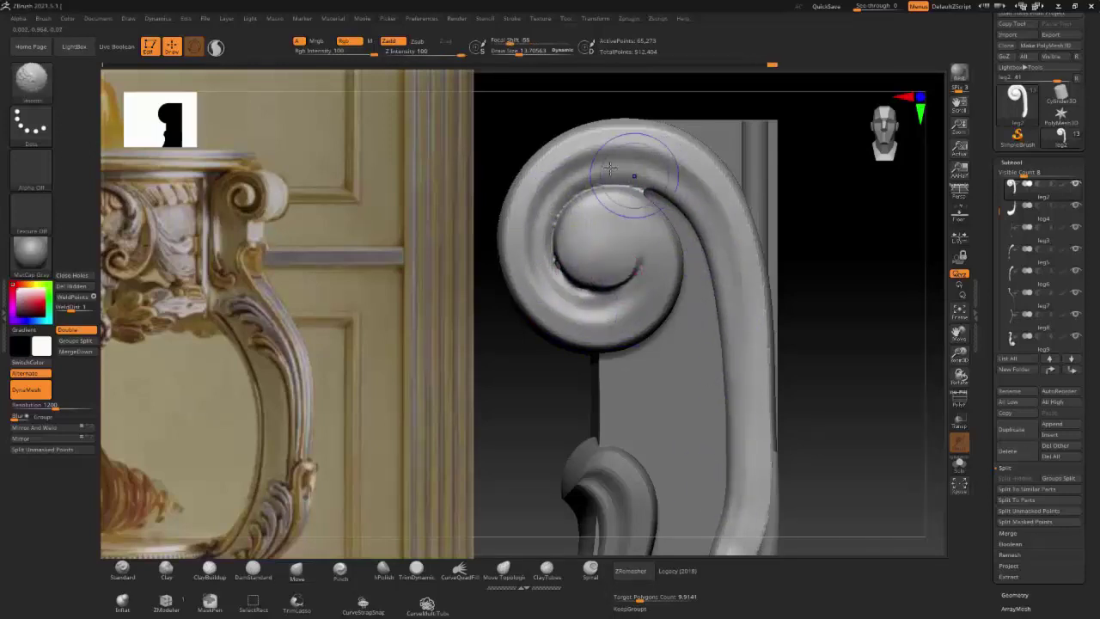
{"action": "mouse_move", "coordinate": [805, 376]}
{"action": "right_mouse_down"}
{"action": "mouse_move", "coordinate": [793, 335]}
{"action": "mouse_move", "coordinate": [669, 421]}
{"action": "right_mouse_up"}
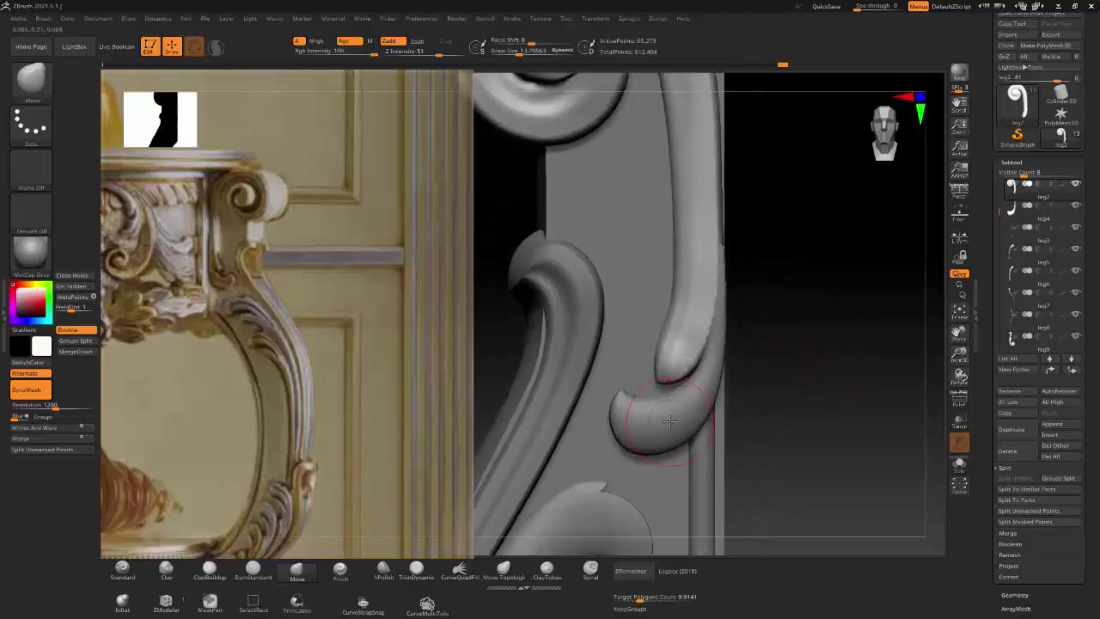
{"action": "left_click", "coordinate": [647, 430], "text": "alt"}
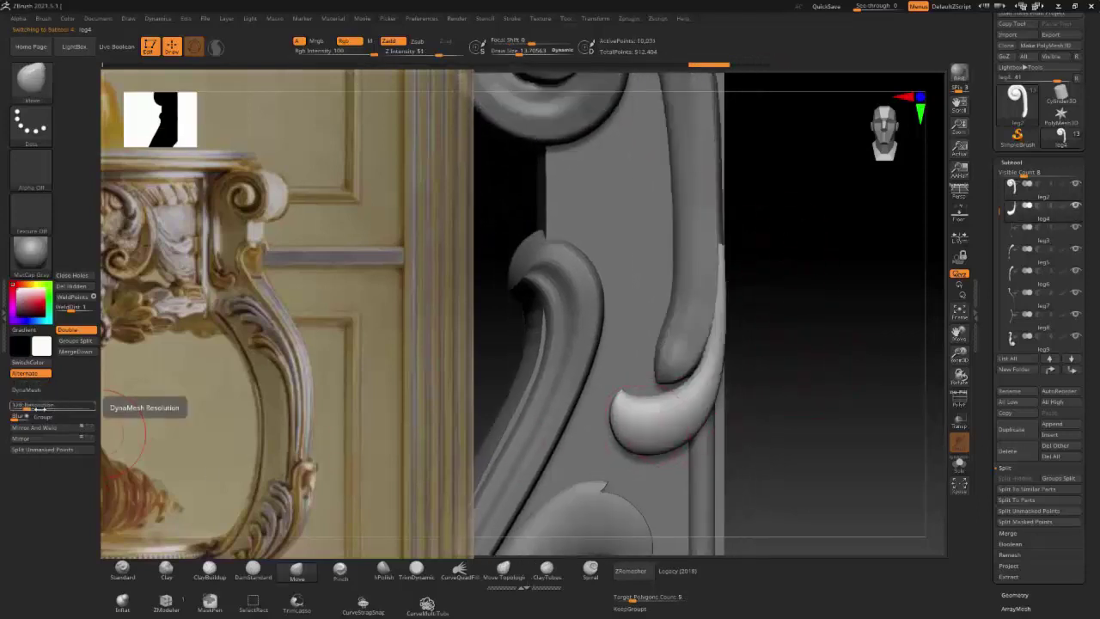
Step: DynaMesh the curl piece at higher density, then merge it down into leg2
{"action": "left_click", "coordinate": [31, 392]}
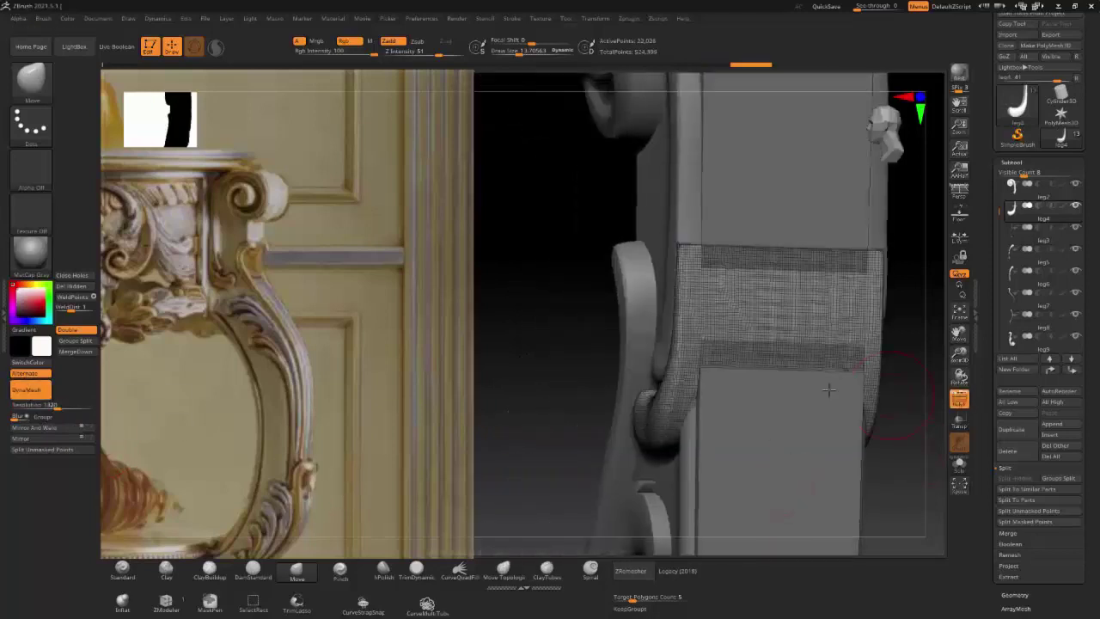
{"action": "right_click_drag", "start_coordinate": [776, 492], "coordinate": [903, 318]}
{"action": "left_click", "coordinate": [1076, 198]}
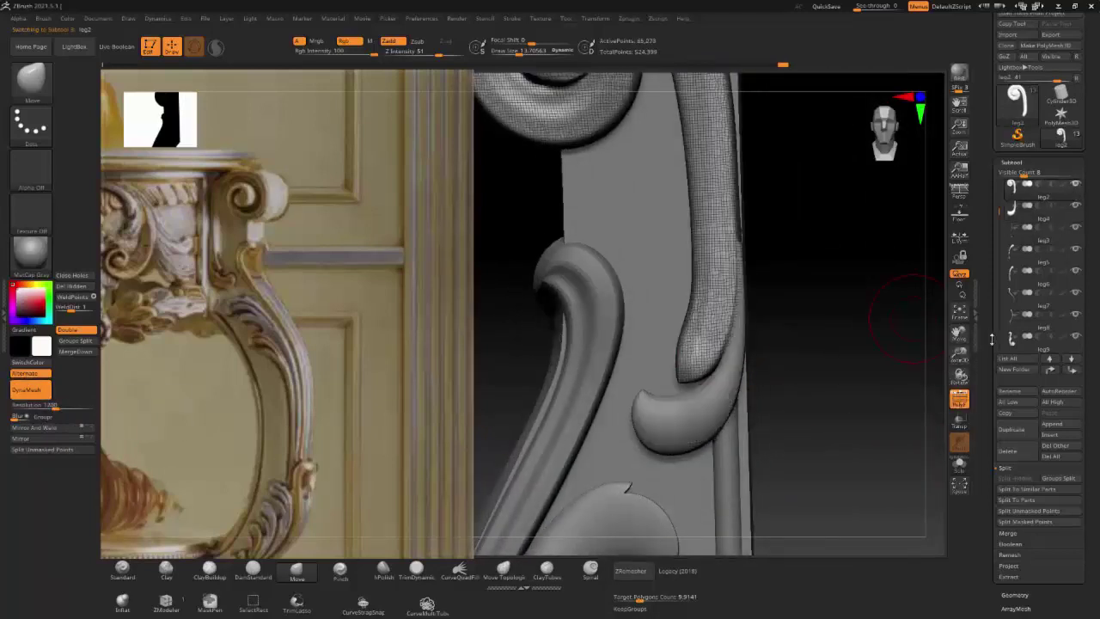
{"action": "left_click", "coordinate": [1009, 533]}
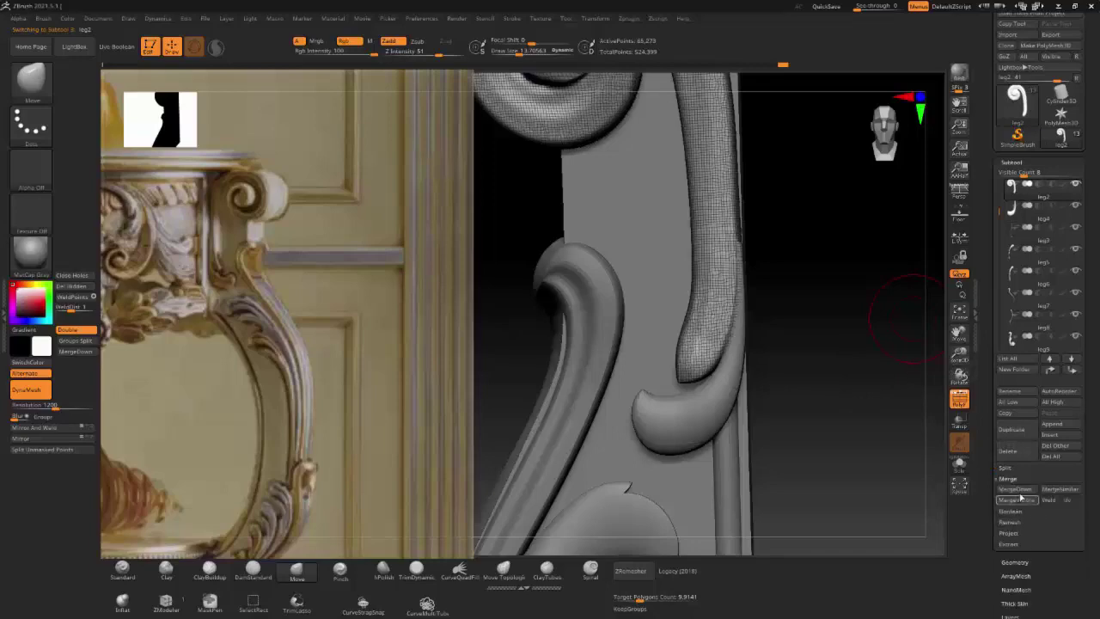
{"action": "left_click", "coordinate": [1015, 489]}
{"action": "left_click", "coordinate": [909, 514]}
{"action": "right_click_drag", "start_coordinate": [851, 405], "coordinate": [834, 400]}
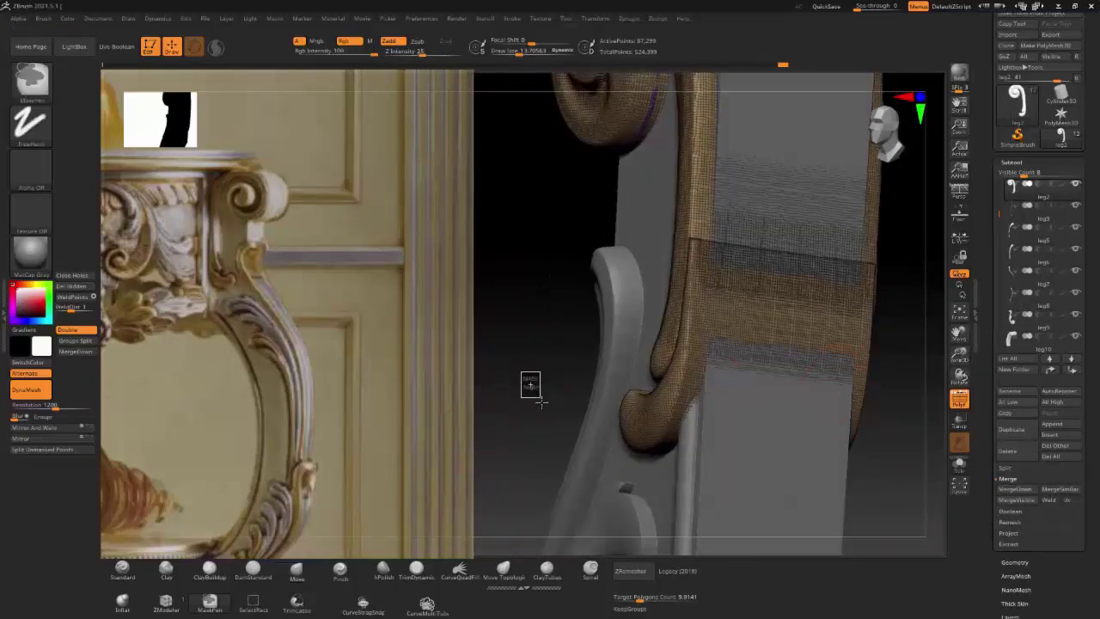
{"action": "right_click_drag", "start_coordinate": [530, 386], "coordinate": [740, 284]}
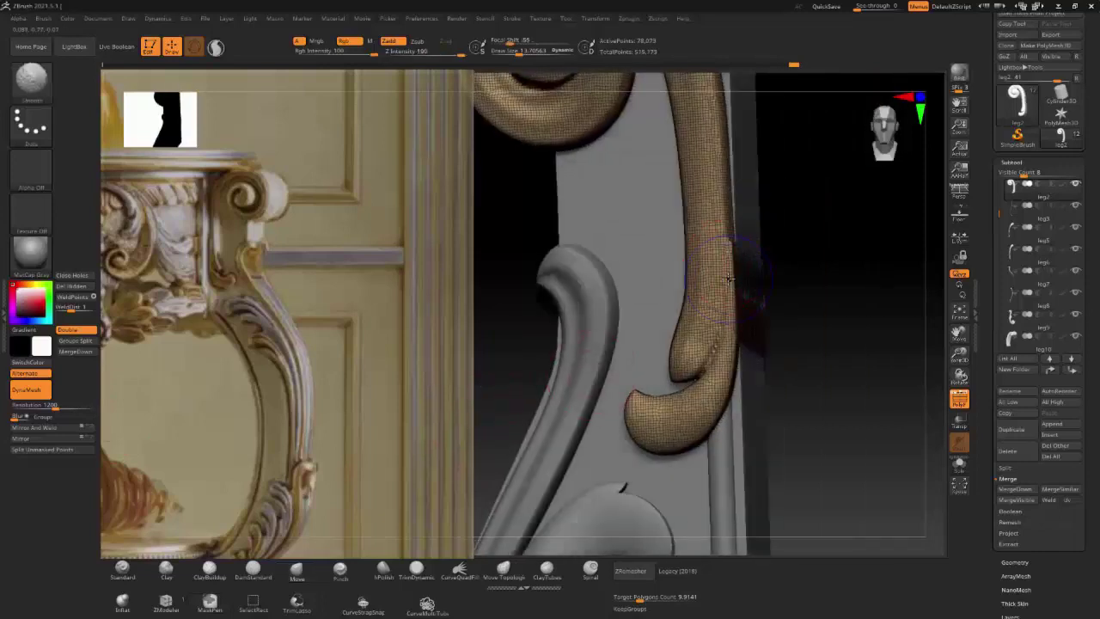
Step: Pick a crease brush, shrink it to about 4.4, then try the Pinch and Polish brushes
{"action": "key", "text": "shift"}
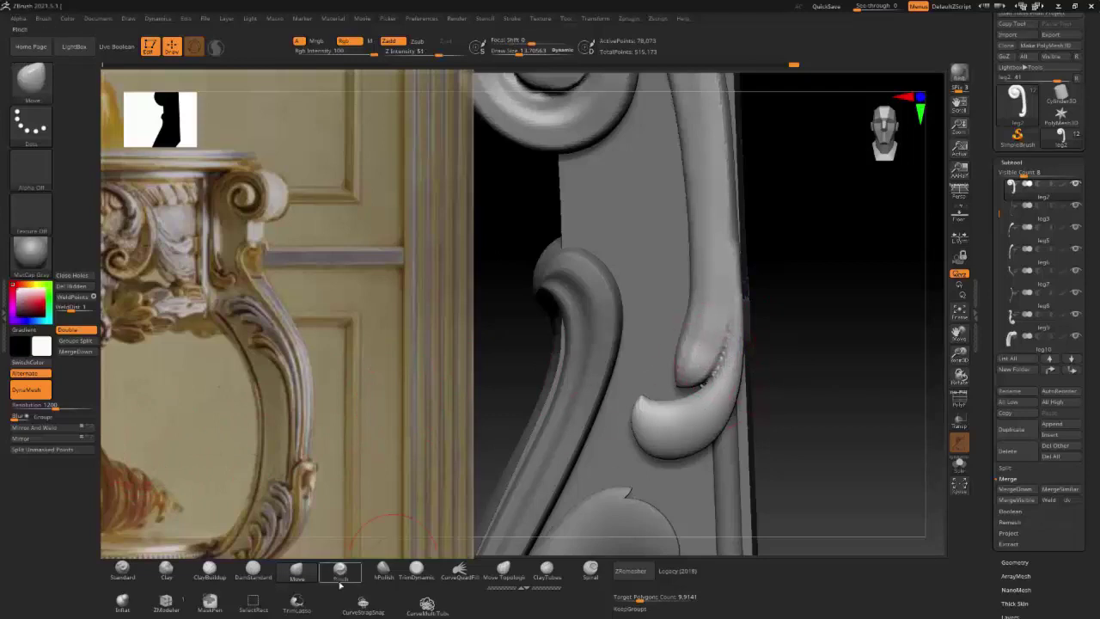
{"action": "left_click", "coordinate": [253, 570]}
{"action": "key", "text": "bracketleft"}
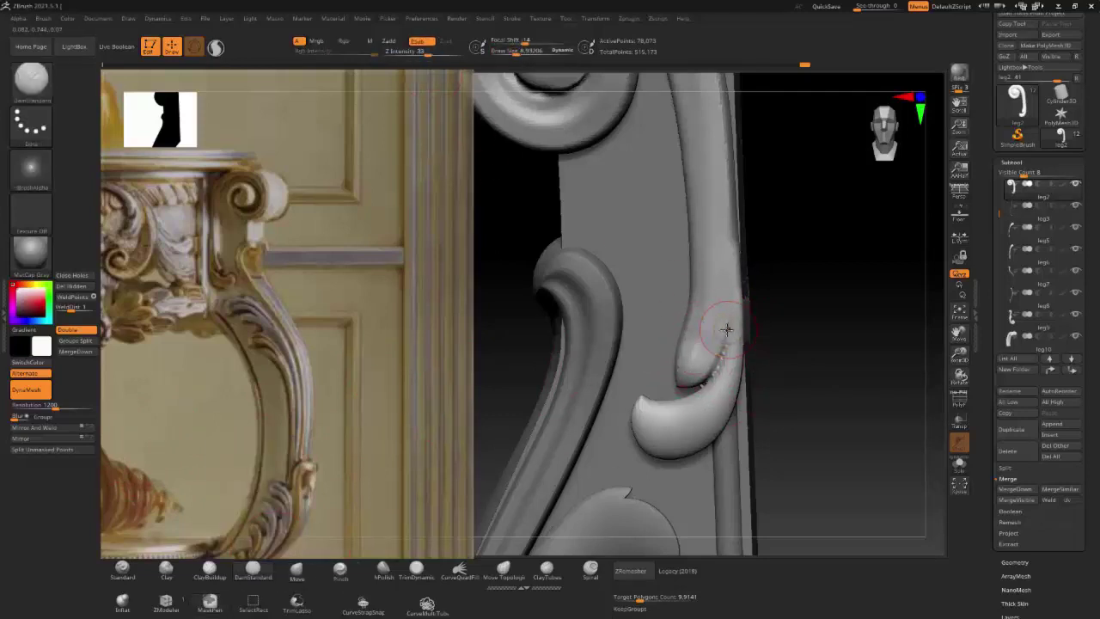
{"action": "key", "text": "bracketleft"}
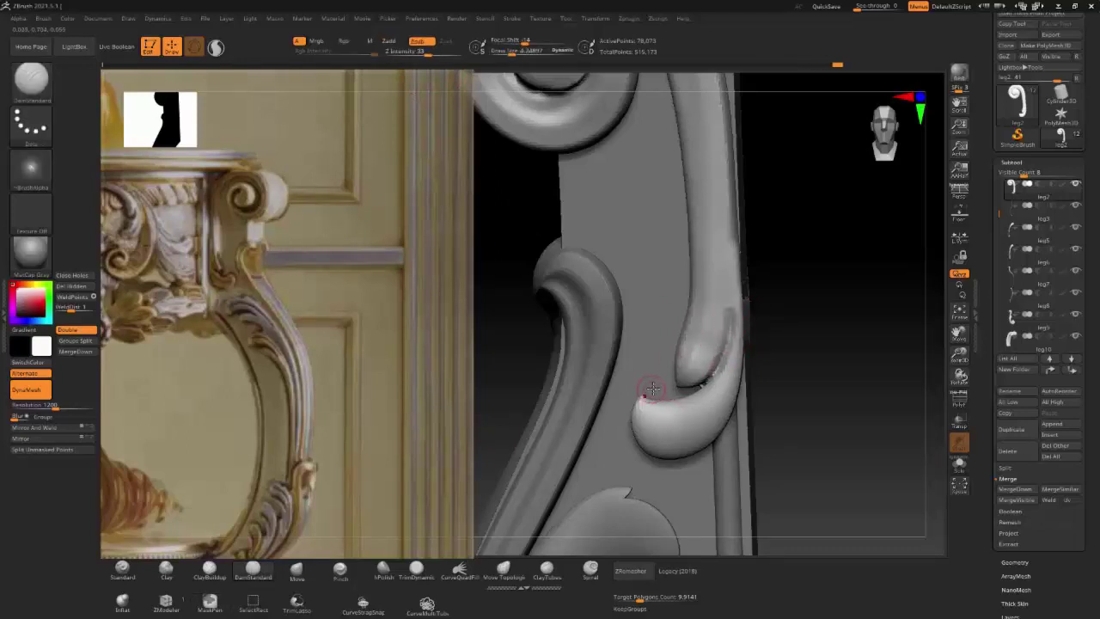
{"action": "left_click", "coordinate": [342, 577]}
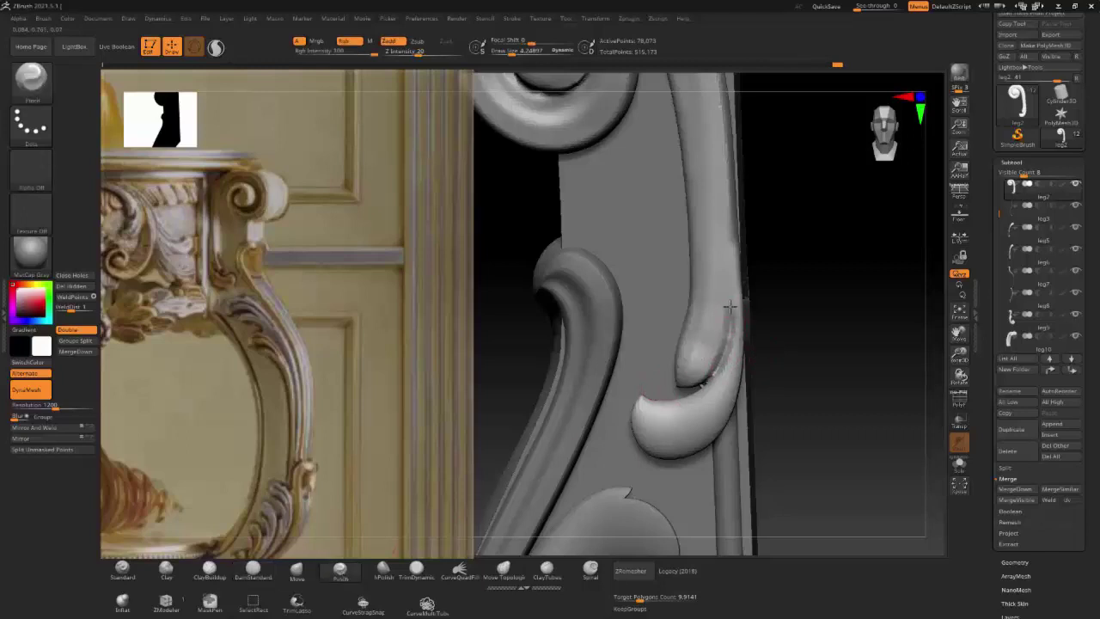
{"action": "left_click", "coordinate": [384, 569]}
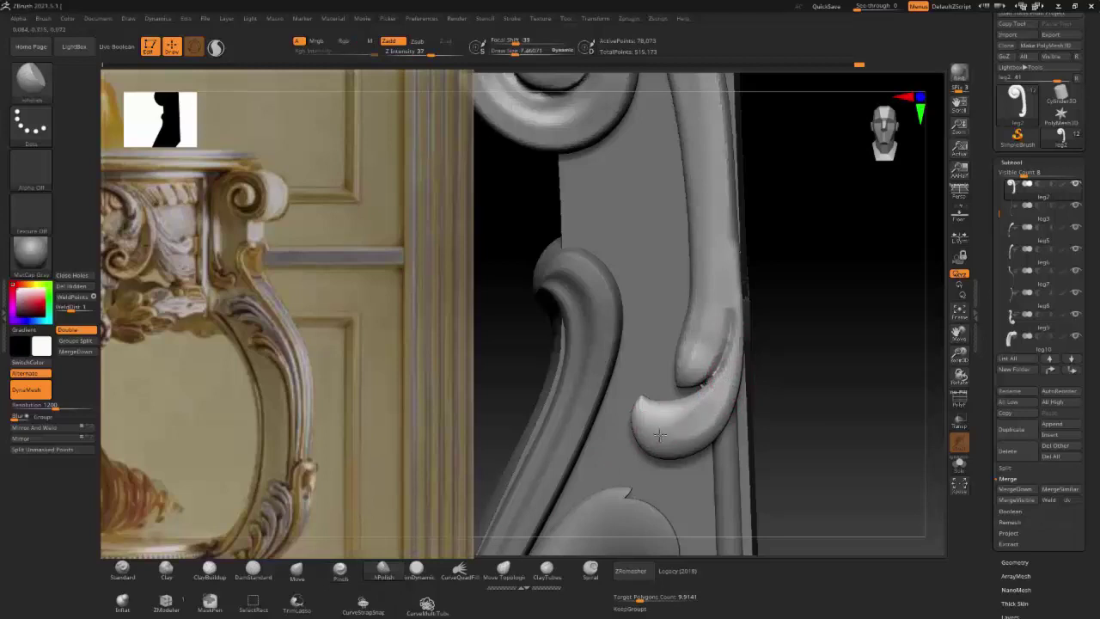
Step: Trim the curled scroll tip with TrimDynamic (BTD) and smooth it
{"action": "right_click_drag", "start_coordinate": [719, 427], "coordinate": [646, 438]}
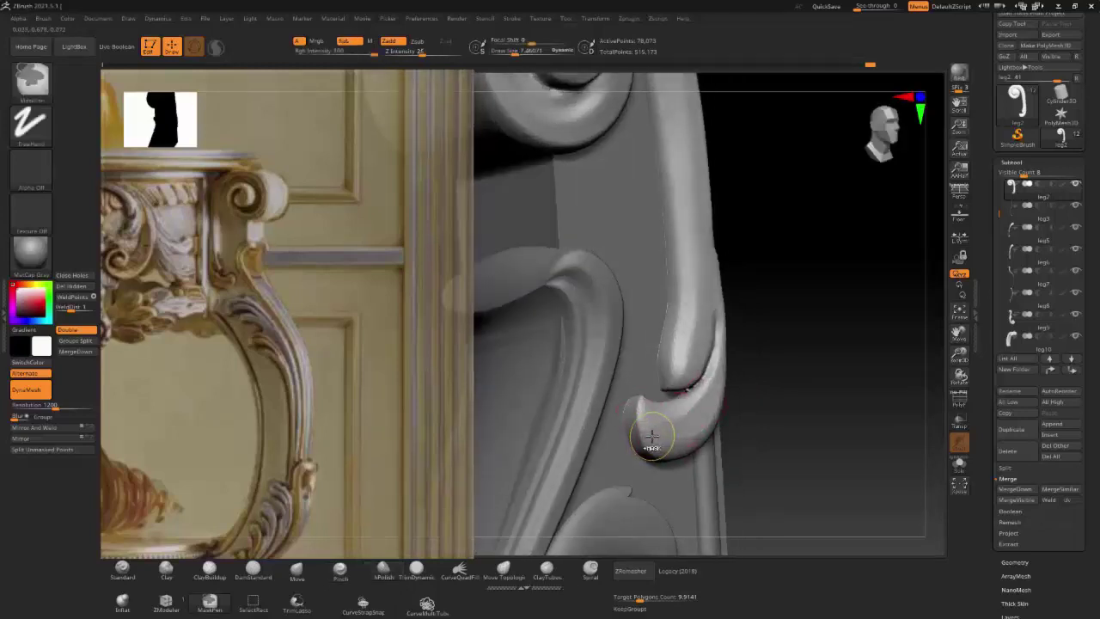
{"action": "key", "text": "b"}
{"action": "key", "text": "t"}
{"action": "key", "text": "d"}
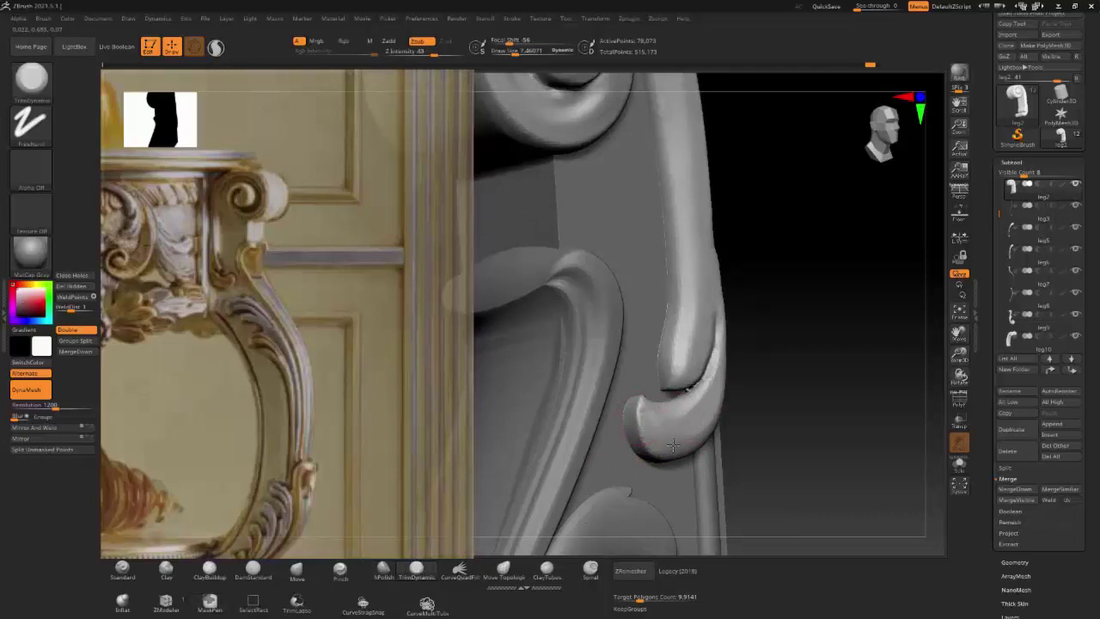
{"action": "right_click_drag", "start_coordinate": [673, 444], "coordinate": [655, 428]}
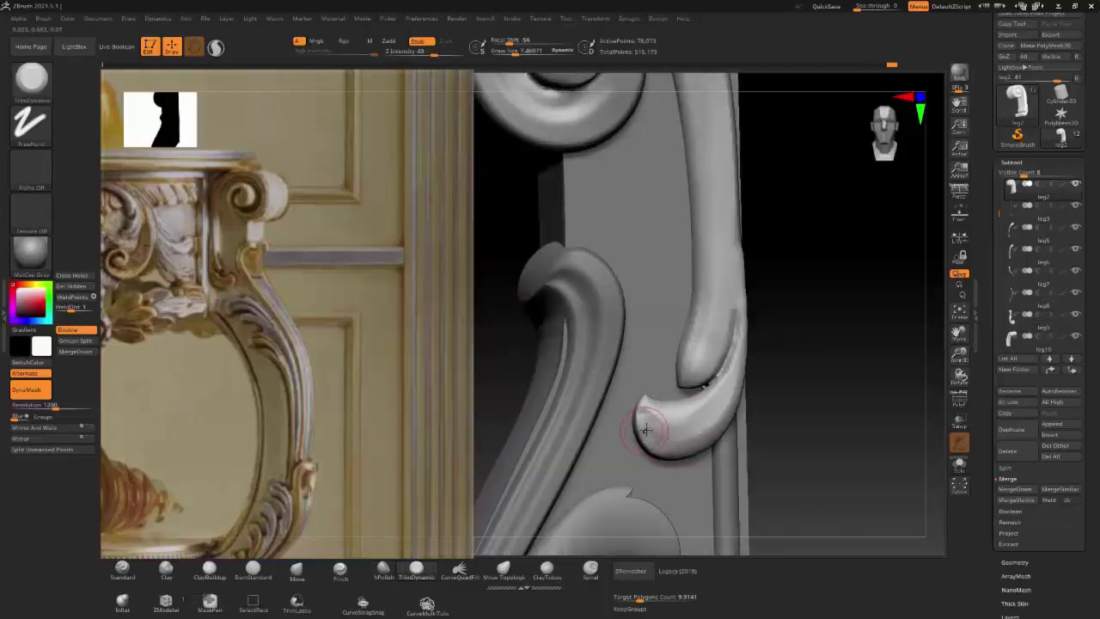
{"action": "key", "text": "shift"}
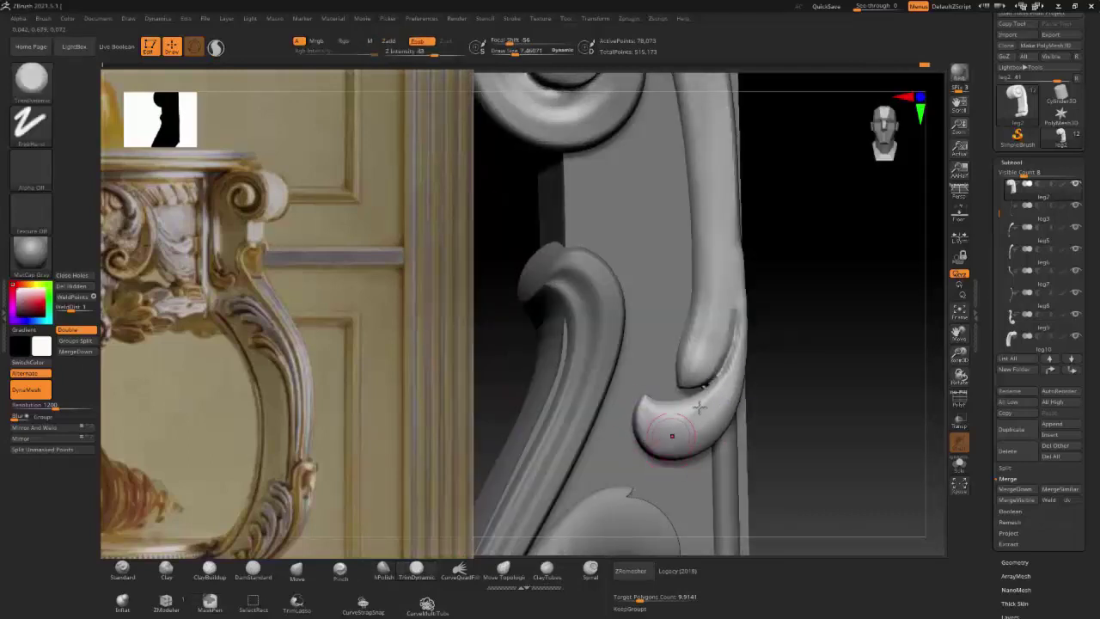
{"action": "mouse_move", "coordinate": [850, 358]}
{"action": "right_mouse_down"}
{"action": "mouse_move", "coordinate": [831, 378]}
{"action": "mouse_move", "coordinate": [597, 404]}
{"action": "right_mouse_up"}
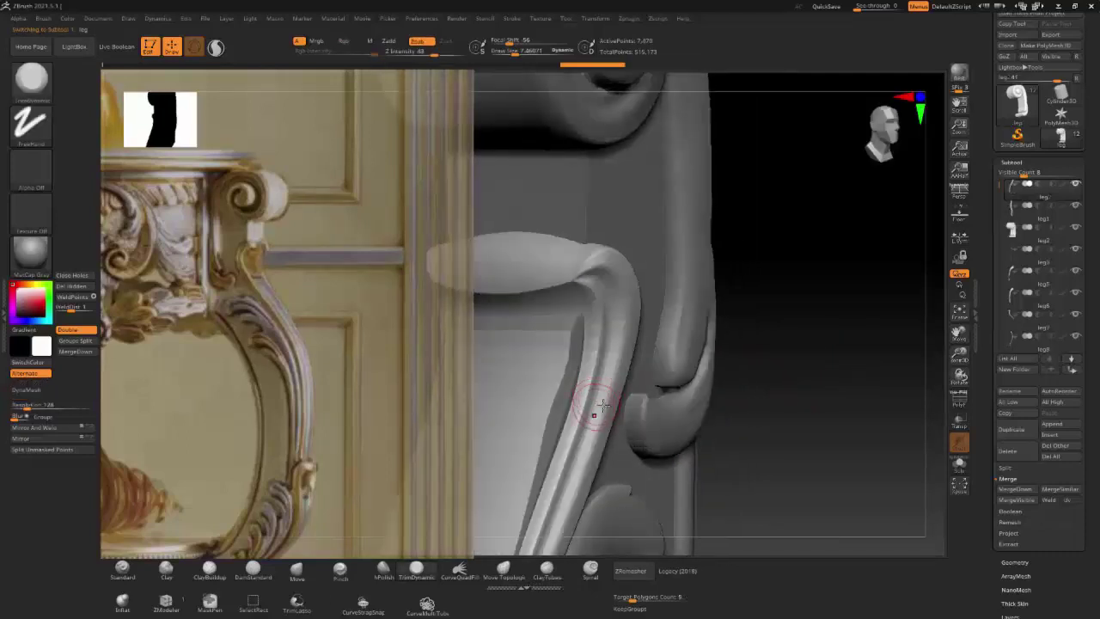
Step: Select the leg subtool and DynaMesh it at resolution 2064, checking the wireframe density
{"action": "left_click", "coordinate": [597, 329], "text": "alt"}
{"action": "right_click_drag", "start_coordinate": [598, 329], "coordinate": [663, 318]}
{"action": "mouse_move", "coordinate": [584, 357]}
{"action": "right_mouse_down"}
{"action": "mouse_move", "coordinate": [656, 373]}
{"action": "mouse_move", "coordinate": [774, 334]}
{"action": "mouse_move", "coordinate": [700, 369]}
{"action": "mouse_move", "coordinate": [849, 341]}
{"action": "mouse_move", "coordinate": [668, 326]}
{"action": "right_mouse_up"}
{"action": "left_click_drag", "start_coordinate": [28, 408], "coordinate": [61, 407]}
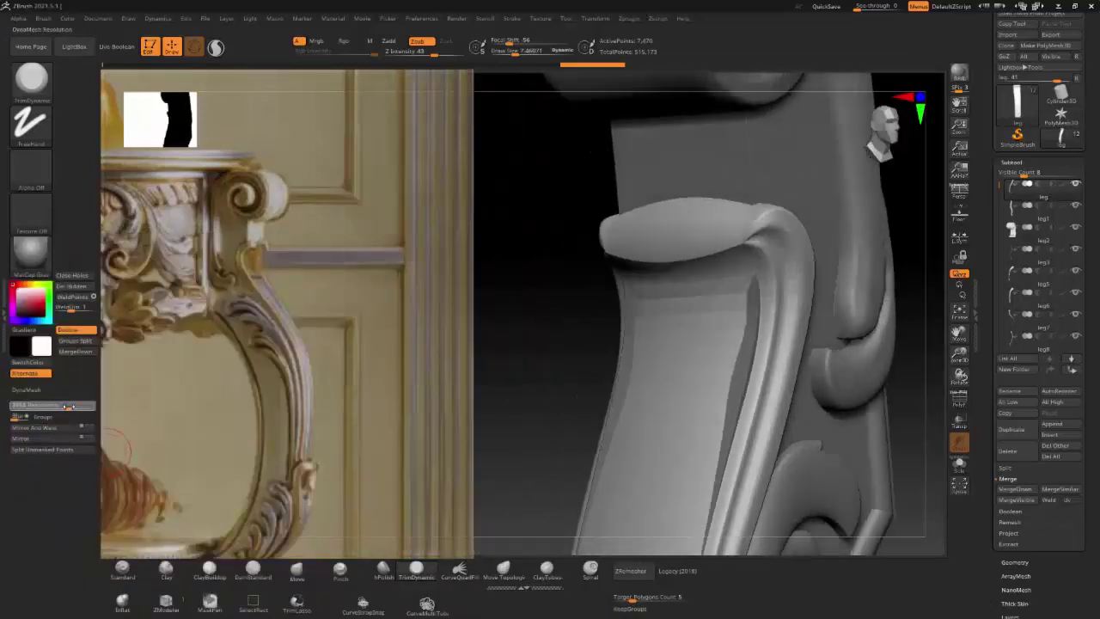
{"action": "left_click", "coordinate": [30, 391]}
{"action": "mouse_move", "coordinate": [589, 338]}
{"action": "right_mouse_down"}
{"action": "mouse_move", "coordinate": [713, 305]}
{"action": "mouse_move", "coordinate": [700, 314]}
{"action": "right_mouse_up"}
{"action": "key", "text": "shift+f"}
{"action": "key", "text": "shift+f"}
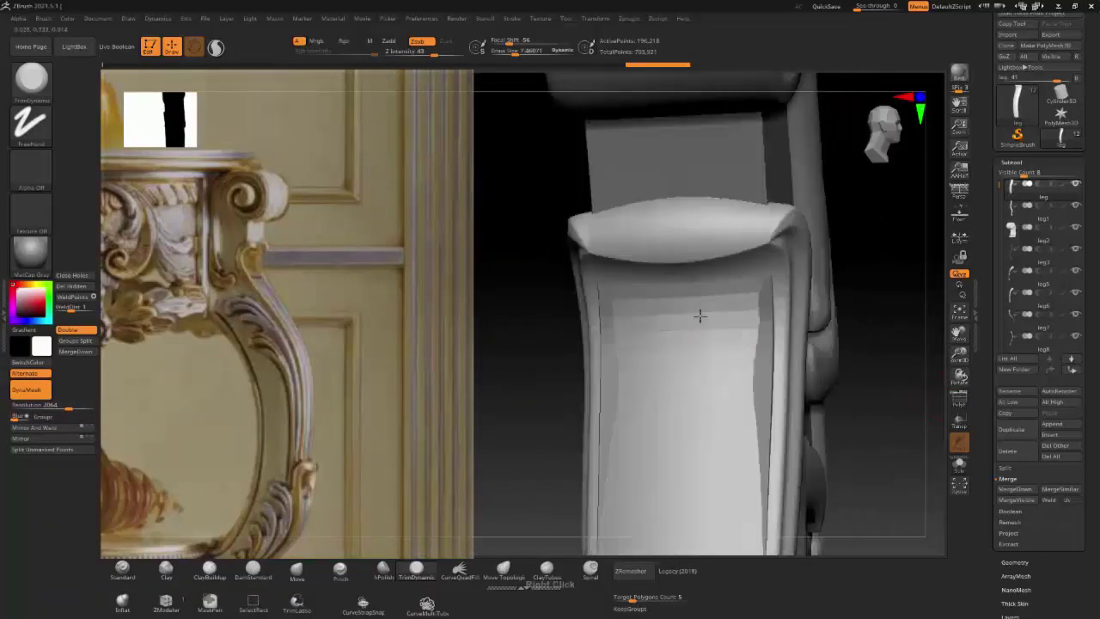
Step: Enlarge and reposition the Spotlight reference photo, then snap the leg to a straight front view
{"action": "key", "text": "shift+z"}
{"action": "left_click_drag", "start_coordinate": [388, 374], "coordinate": [355, 364]}
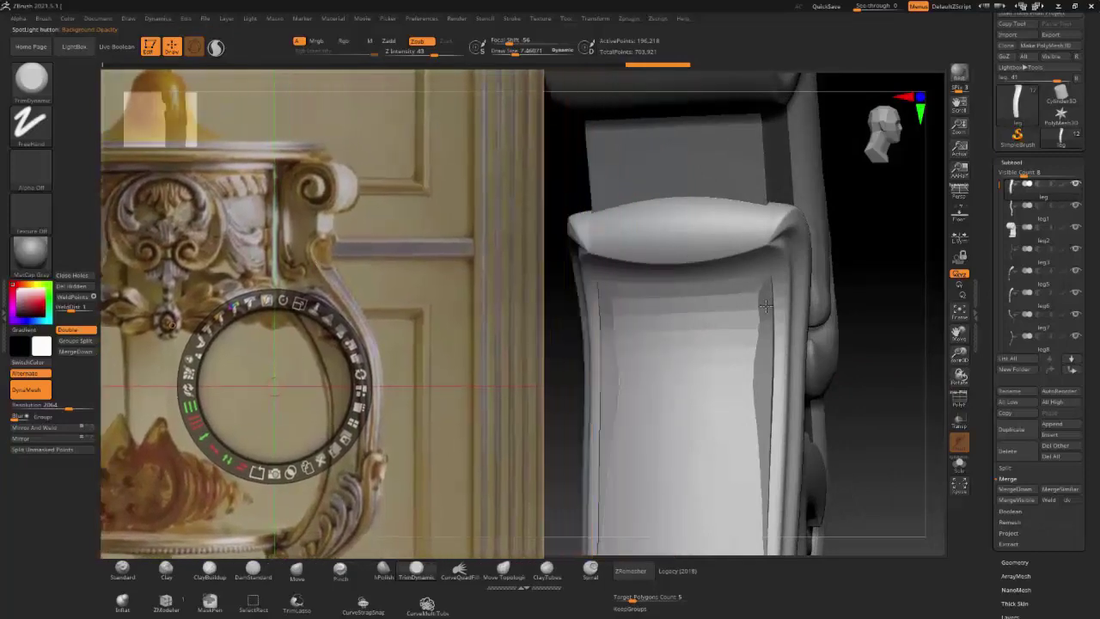
{"action": "left_click", "coordinate": [260, 573]}
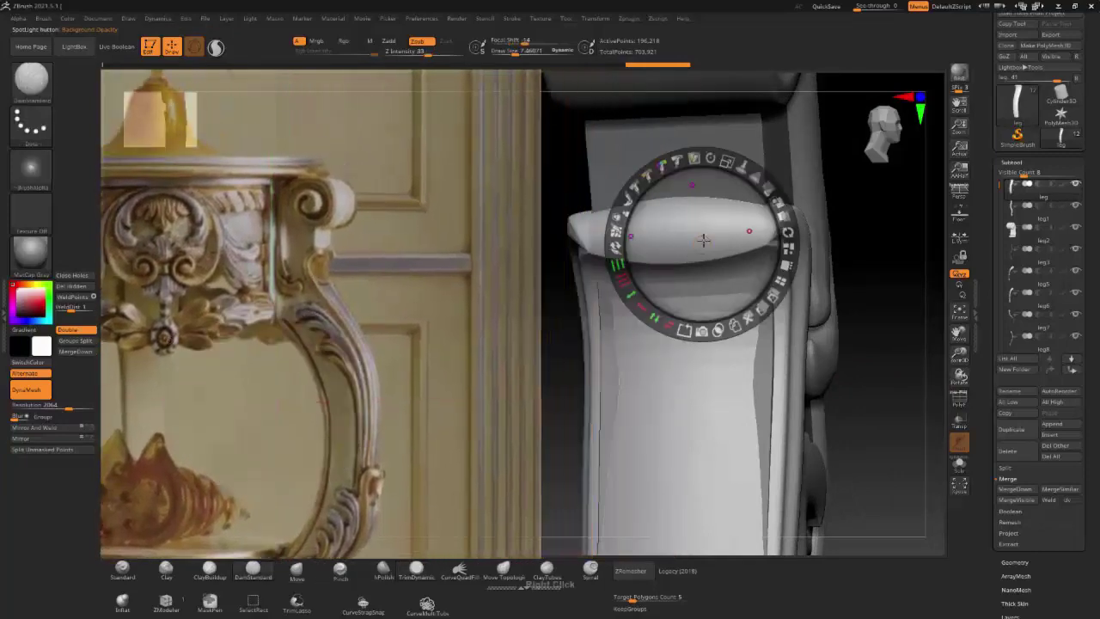
{"action": "key", "text": "z"}
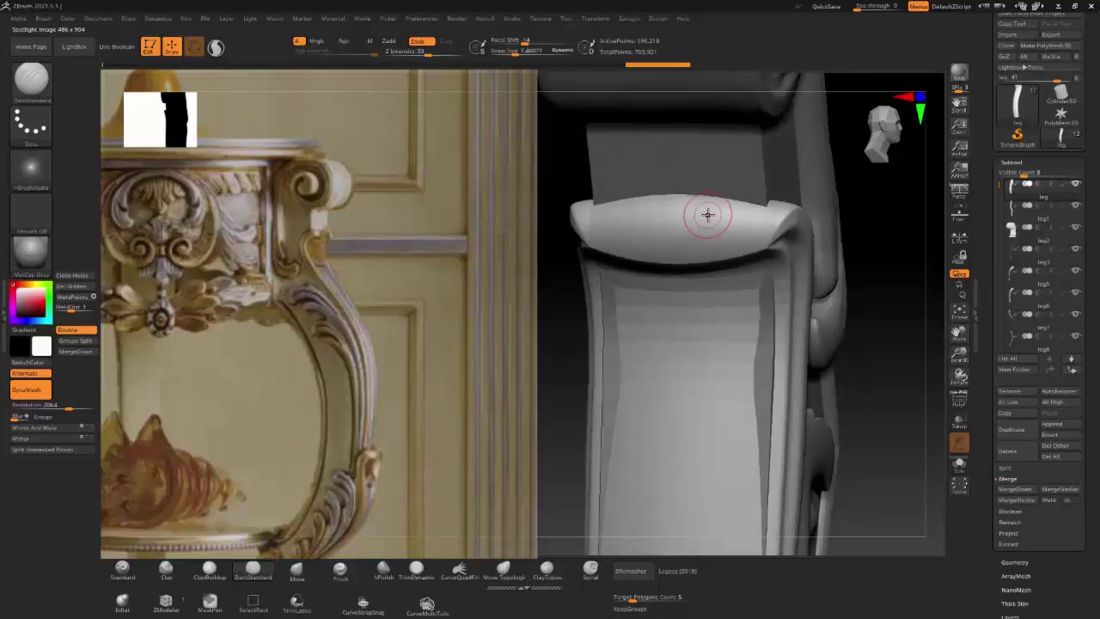
{"action": "right_click_drag", "start_coordinate": [712, 222], "coordinate": [719, 206], "text": "shift"}
{"action": "key", "text": "space"}
Step: Enable mirrored symmetry and carve a U-shaped groove into the top of the leg with DamStandard
{"action": "left_click", "coordinate": [640, 288]}
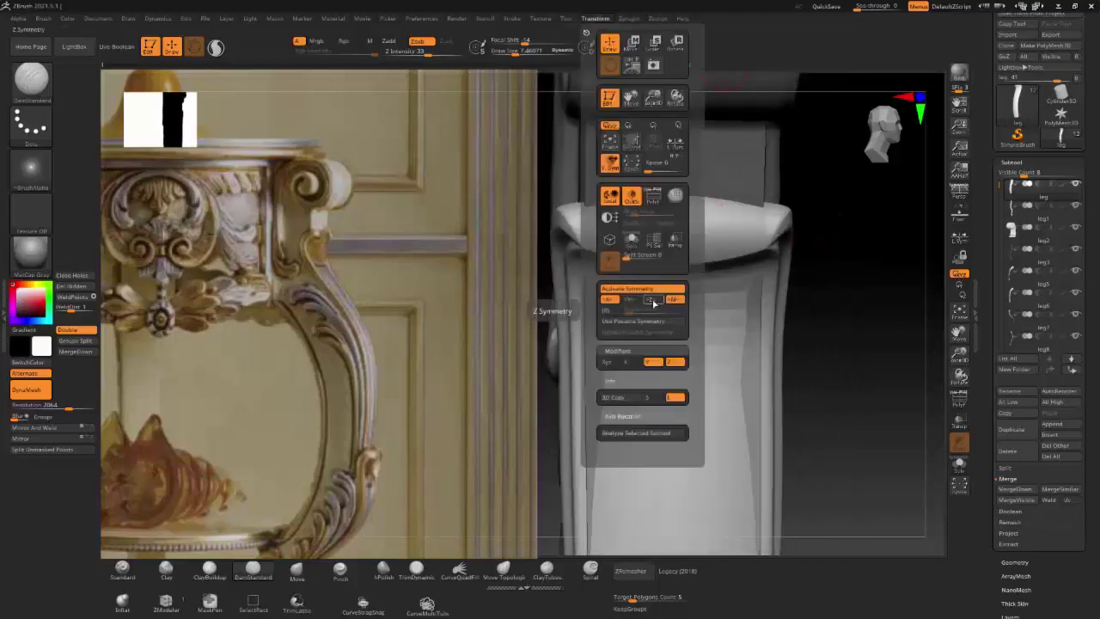
{"action": "left_click", "coordinate": [599, 20]}
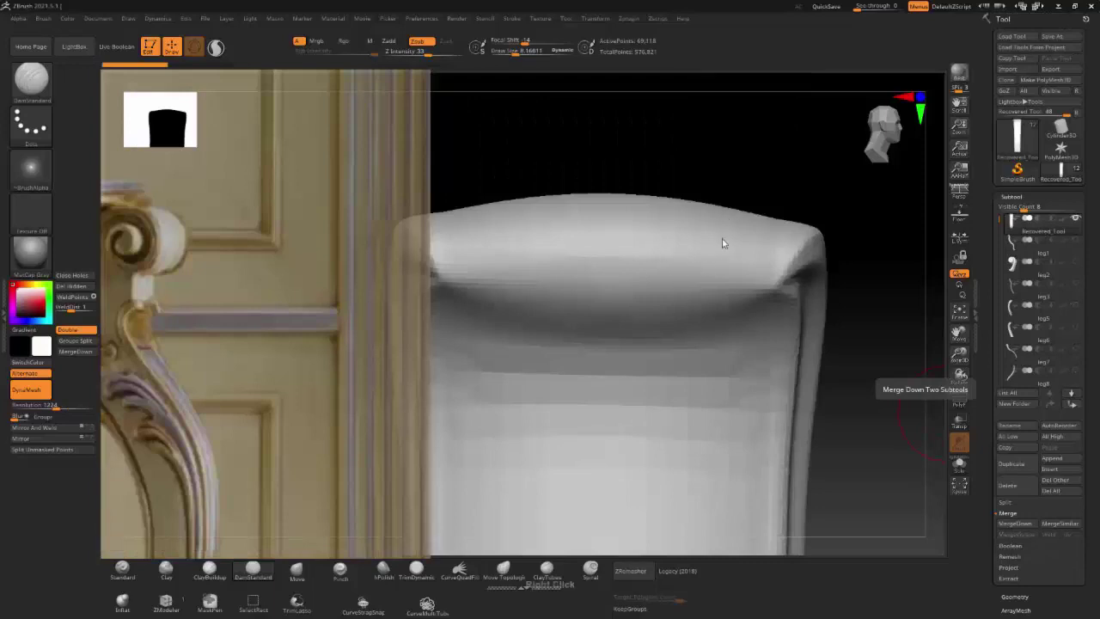
{"action": "right_click_drag", "start_coordinate": [728, 221], "coordinate": [769, 197]}
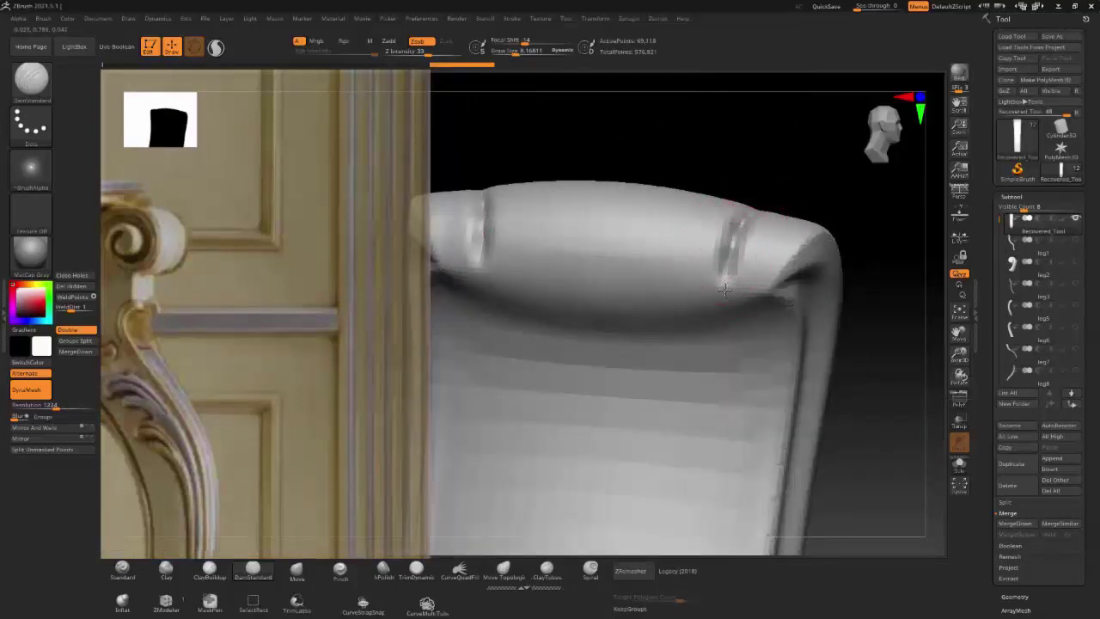
{"action": "mouse_move", "coordinate": [737, 374]}
{"action": "left_mouse_down"}
{"action": "mouse_move", "coordinate": [615, 497]}
{"action": "mouse_move", "coordinate": [602, 488]}
{"action": "left_mouse_up"}
{"action": "left_click_drag", "start_coordinate": [447, 549], "coordinate": [352, 552]}
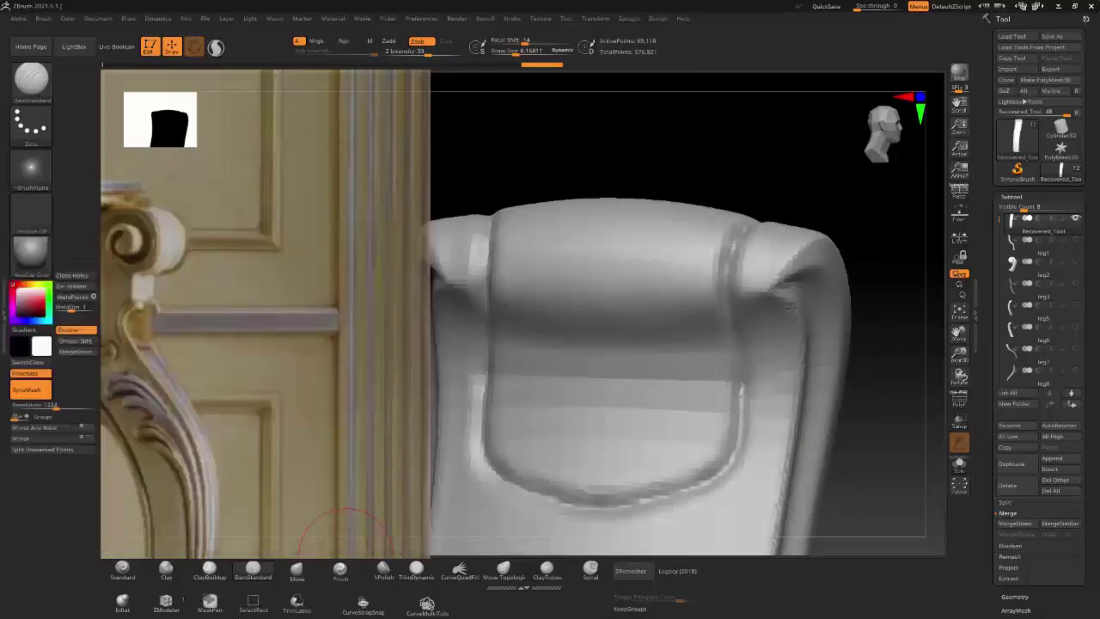
Step: Build ClayBuildup ridges inside the groove, then smooth them away to a clean inset panel
{"action": "left_click", "coordinate": [209, 569]}
{"action": "mouse_move", "coordinate": [685, 214]}
{"action": "left_mouse_down"}
{"action": "mouse_move", "coordinate": [714, 412]}
{"action": "mouse_move", "coordinate": [596, 401]}
{"action": "mouse_move", "coordinate": [675, 405]}
{"action": "mouse_move", "coordinate": [677, 386]}
{"action": "mouse_move", "coordinate": [542, 387]}
{"action": "mouse_move", "coordinate": [653, 361]}
{"action": "mouse_move", "coordinate": [528, 368]}
{"action": "left_mouse_up"}
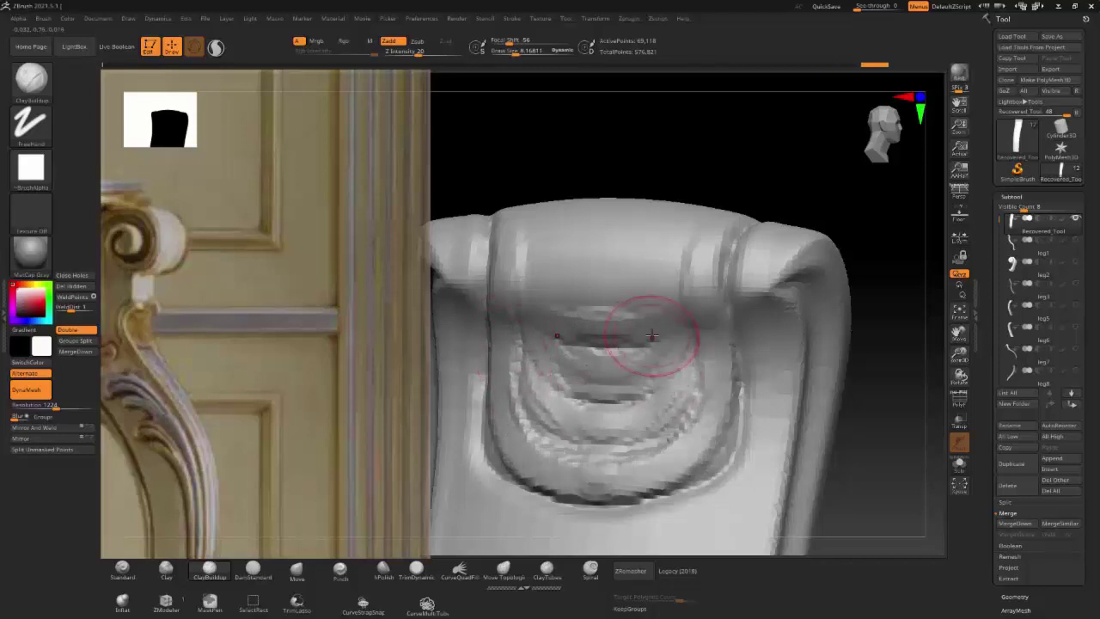
{"action": "mouse_move", "coordinate": [626, 338]}
{"action": "left_mouse_down", "text": "shift"}
{"action": "mouse_move", "coordinate": [653, 387]}
{"action": "mouse_move", "coordinate": [609, 393]}
{"action": "left_mouse_up", "text": "shift"}
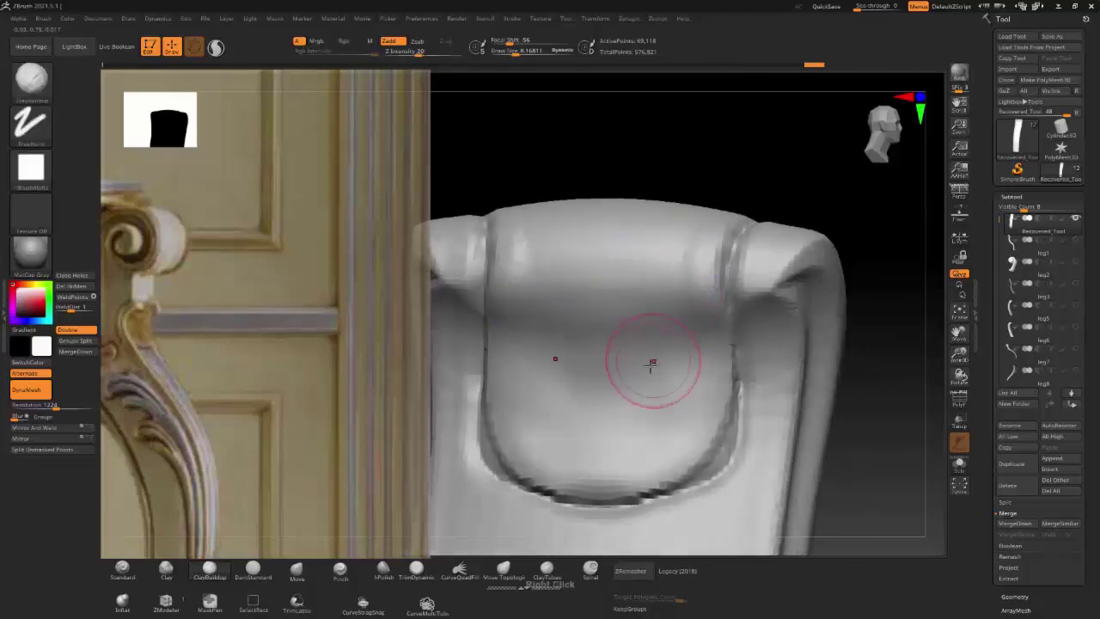
{"action": "right_click_drag", "start_coordinate": [653, 361], "coordinate": [655, 343]}
Step: Use the Move brush to push the panel's inner surface and upper bulge into a fuller, softer U curve
{"action": "left_click", "coordinate": [298, 571]}
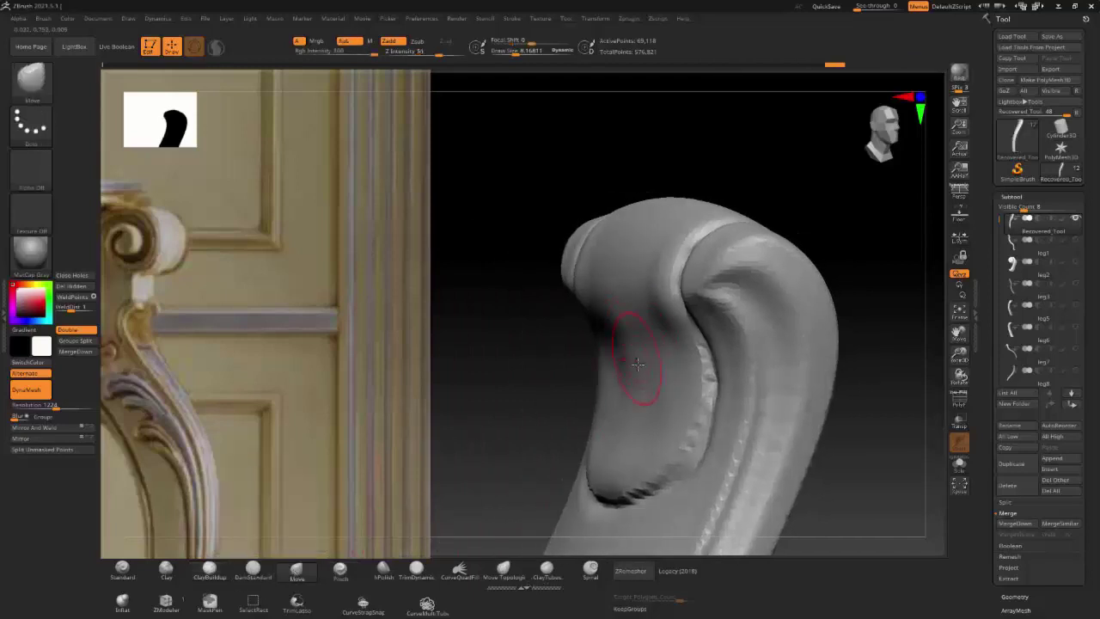
{"action": "left_click_drag", "start_coordinate": [633, 387], "coordinate": [635, 448]}
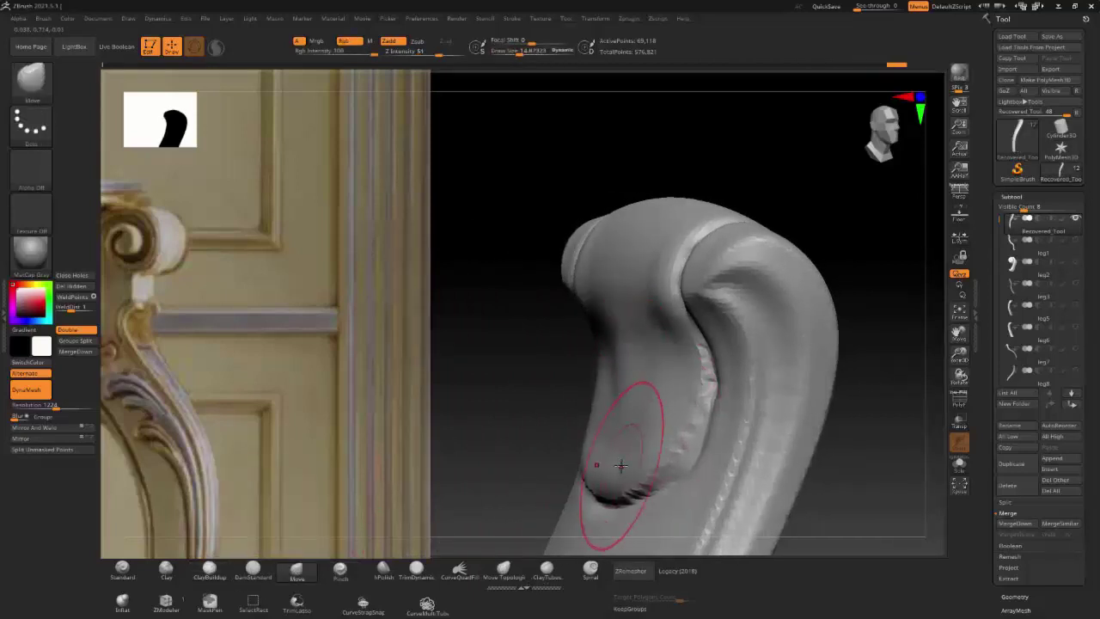
{"action": "left_click_drag", "start_coordinate": [655, 367], "coordinate": [646, 318]}
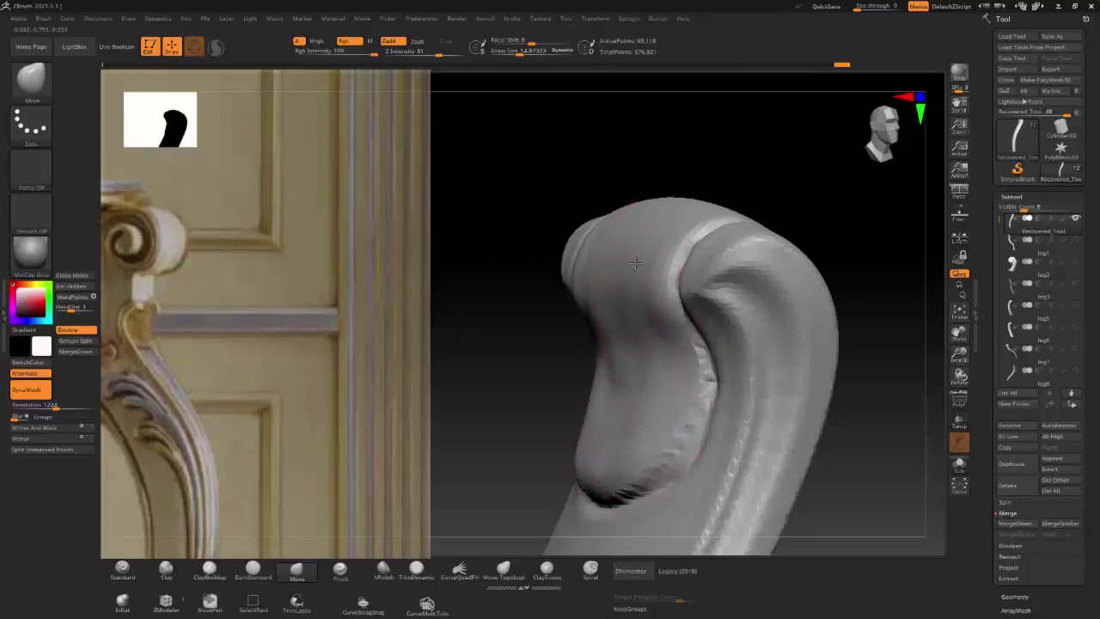
{"action": "left_click_drag", "start_coordinate": [635, 263], "coordinate": [619, 284]}
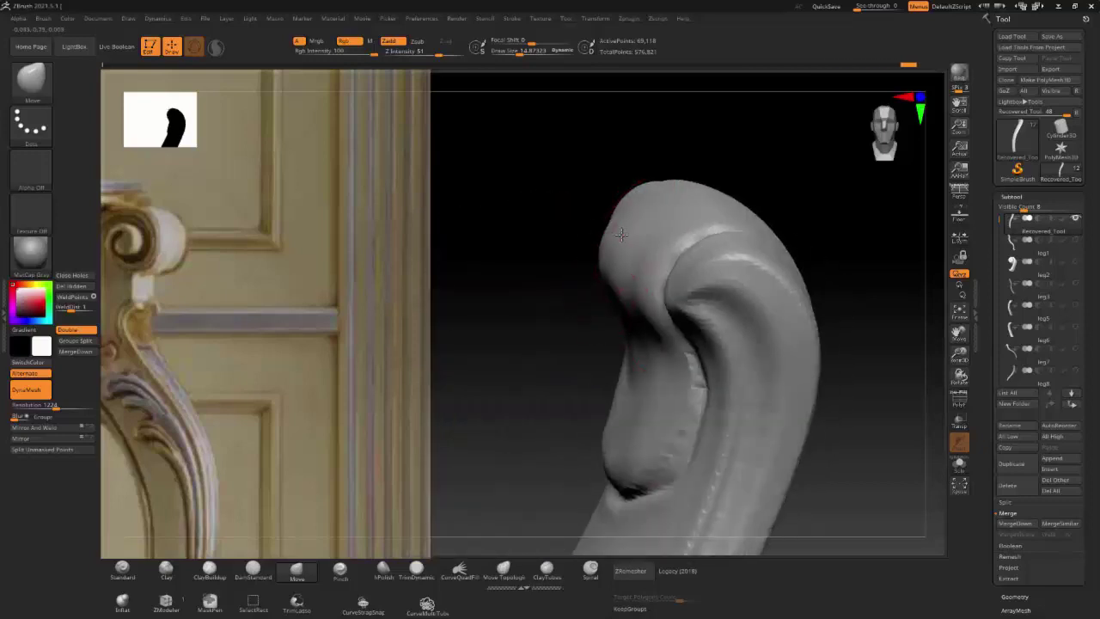
{"action": "mouse_move", "coordinate": [640, 284]}
{"action": "right_mouse_down"}
{"action": "mouse_move", "coordinate": [651, 256]}
{"action": "mouse_move", "coordinate": [594, 257]}
{"action": "right_mouse_up"}
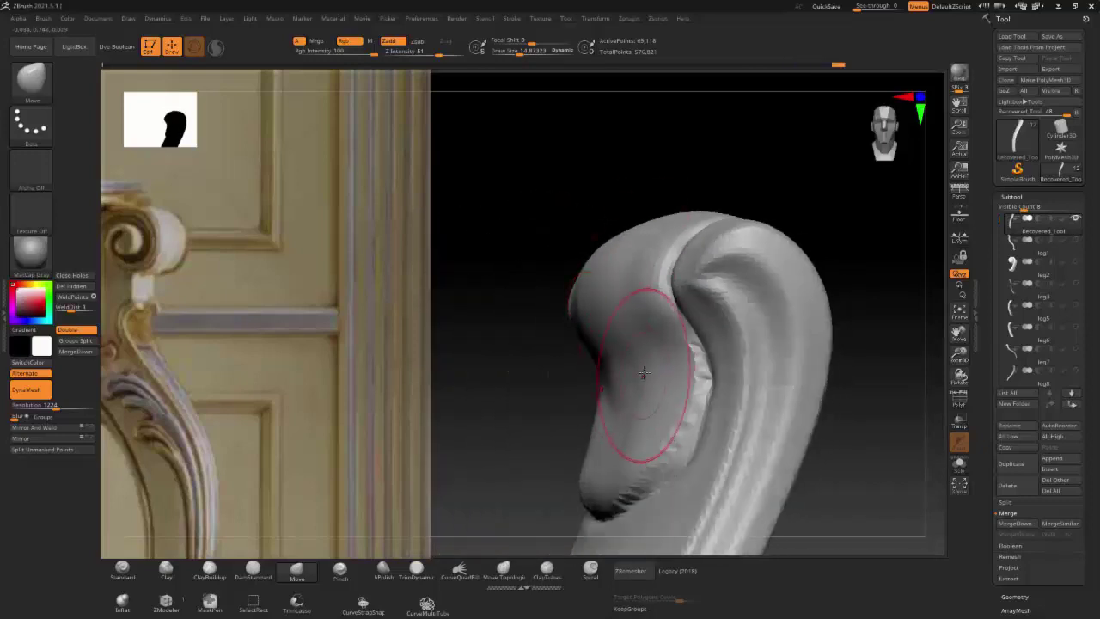
{"action": "mouse_move", "coordinate": [643, 372]}
{"action": "right_mouse_down"}
{"action": "mouse_move", "coordinate": [601, 418]}
{"action": "mouse_move", "coordinate": [625, 369]}
{"action": "right_mouse_up"}
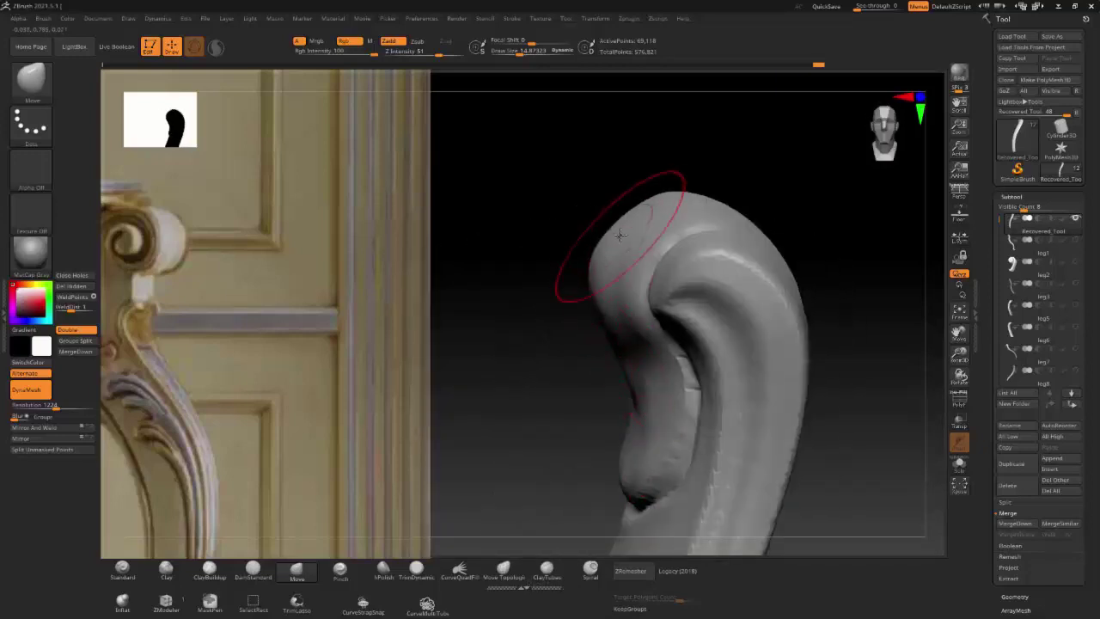
{"action": "mouse_move", "coordinate": [620, 234]}
{"action": "right_mouse_down"}
{"action": "mouse_move", "coordinate": [591, 396]}
{"action": "mouse_move", "coordinate": [700, 290]}
{"action": "right_mouse_up"}
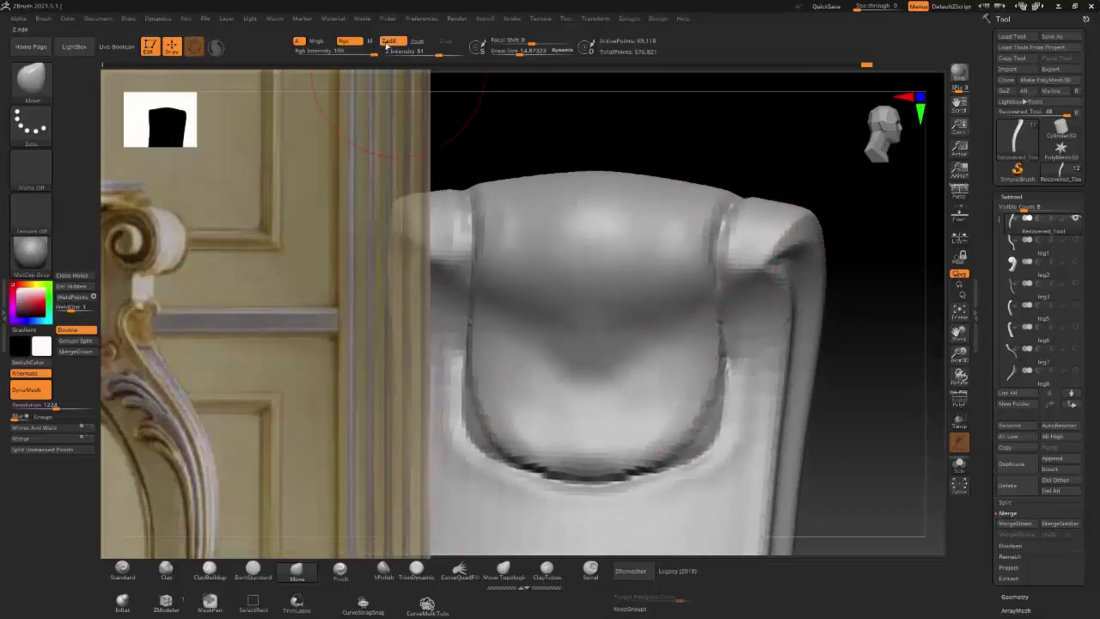
Step: Carve a mirrored DamStandard crease down the panel's sides and soften it along the right curve
{"action": "left_click", "coordinate": [252, 569]}
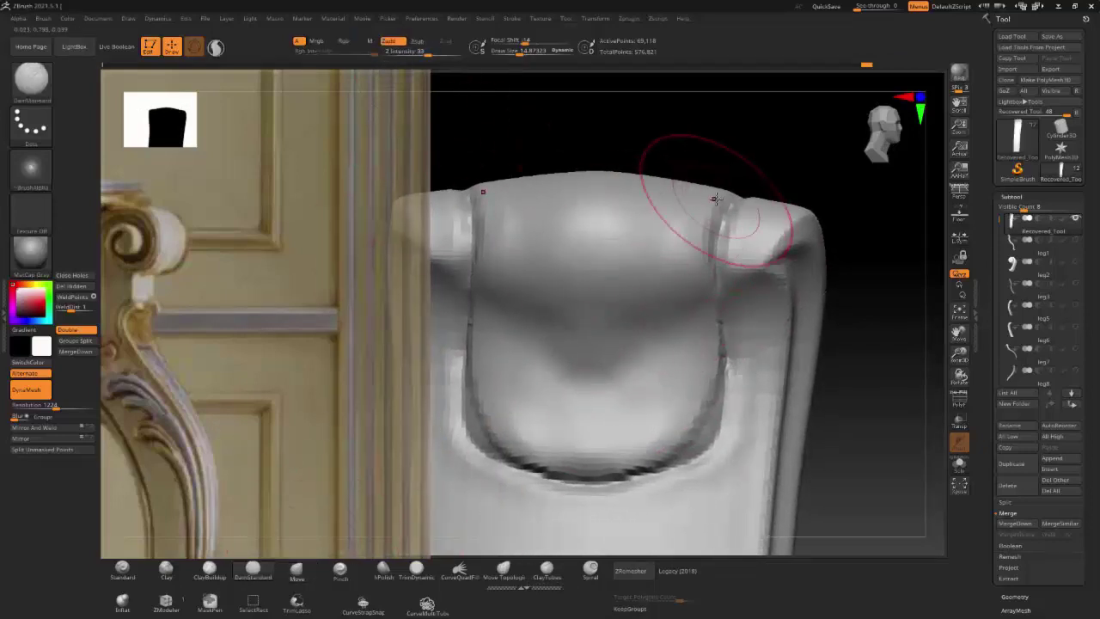
{"action": "mouse_move", "coordinate": [705, 222]}
{"action": "left_mouse_down"}
{"action": "mouse_move", "coordinate": [712, 307]}
{"action": "mouse_move", "coordinate": [700, 418]}
{"action": "mouse_move", "coordinate": [680, 435]}
{"action": "mouse_move", "coordinate": [563, 469]}
{"action": "mouse_move", "coordinate": [656, 448]}
{"action": "left_mouse_up"}
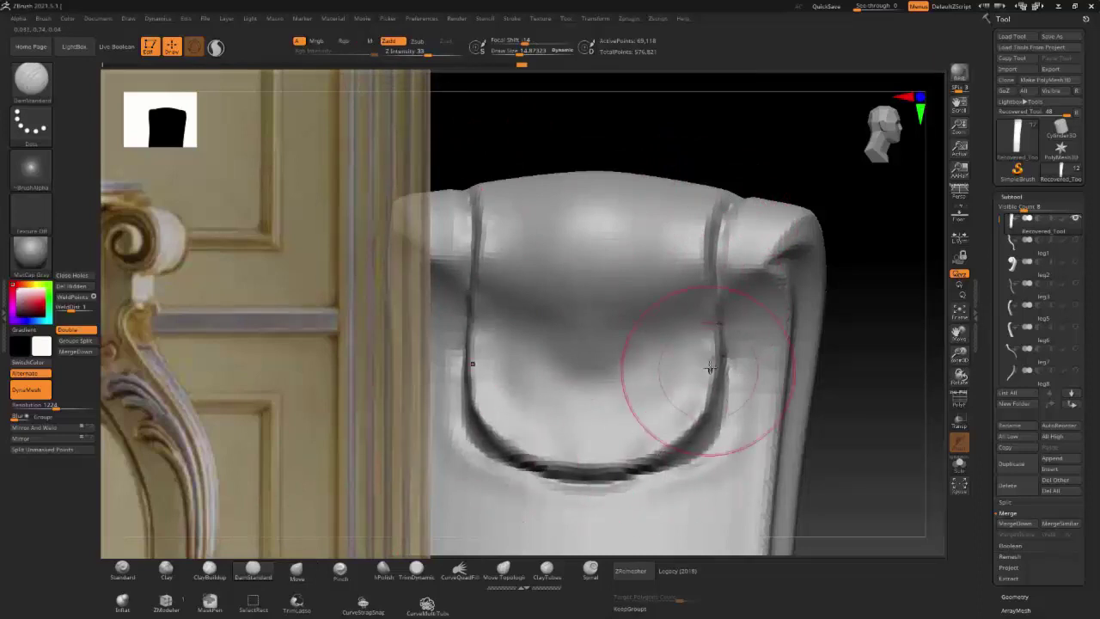
{"action": "mouse_move", "coordinate": [710, 368]}
{"action": "right_mouse_down"}
{"action": "mouse_move", "coordinate": [631, 410]}
{"action": "mouse_move", "coordinate": [713, 418]}
{"action": "right_mouse_up"}
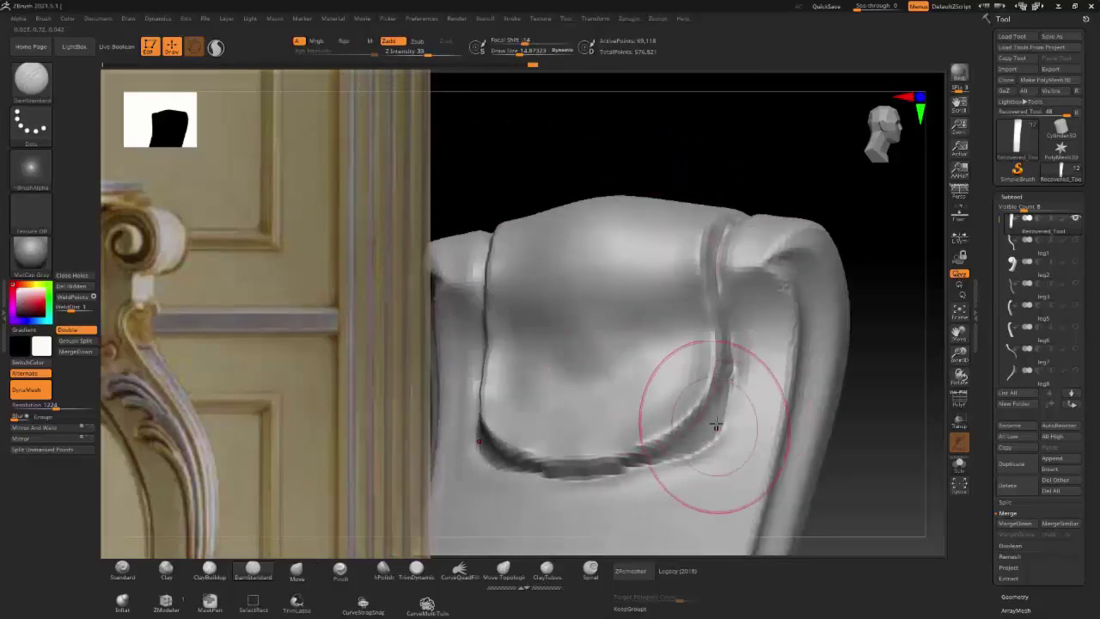
{"action": "left_click_drag", "start_coordinate": [705, 418], "coordinate": [588, 482], "text": "shift"}
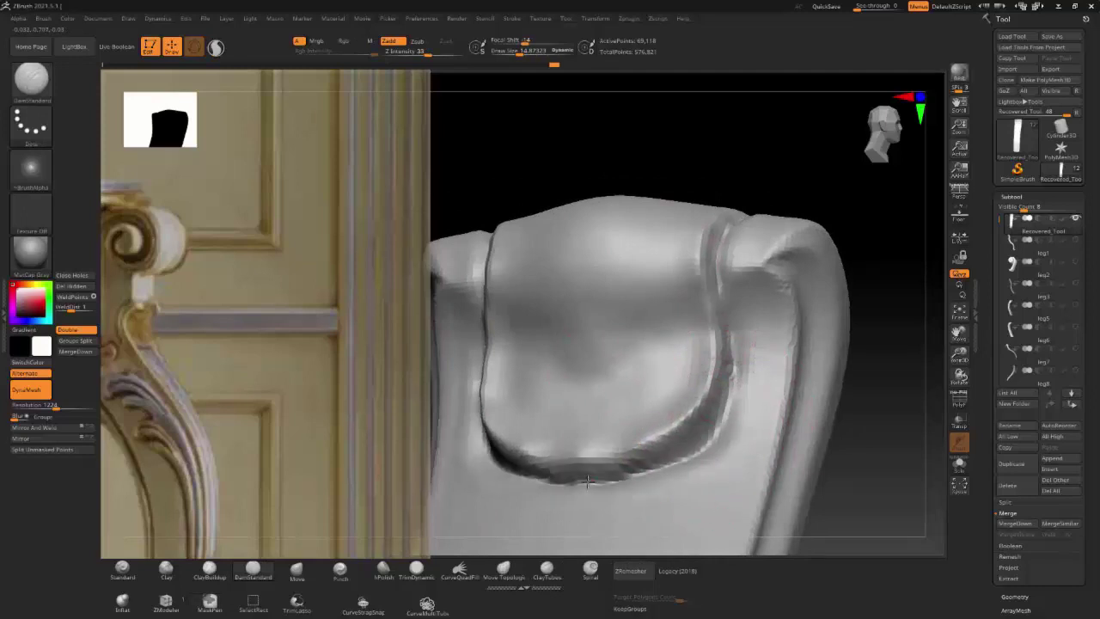
{"action": "mouse_move", "coordinate": [588, 482]}
{"action": "right_mouse_down"}
{"action": "mouse_move", "coordinate": [634, 410]}
{"action": "mouse_move", "coordinate": [705, 418]}
{"action": "right_mouse_up"}
{"action": "mouse_move", "coordinate": [705, 418]}
{"action": "left_mouse_down"}
{"action": "mouse_move", "coordinate": [750, 373]}
{"action": "mouse_move", "coordinate": [769, 381]}
{"action": "mouse_move", "coordinate": [670, 484]}
{"action": "mouse_move", "coordinate": [619, 498]}
{"action": "mouse_move", "coordinate": [737, 381]}
{"action": "left_mouse_up"}
{"action": "right_click_drag", "start_coordinate": [713, 363], "coordinate": [627, 487]}
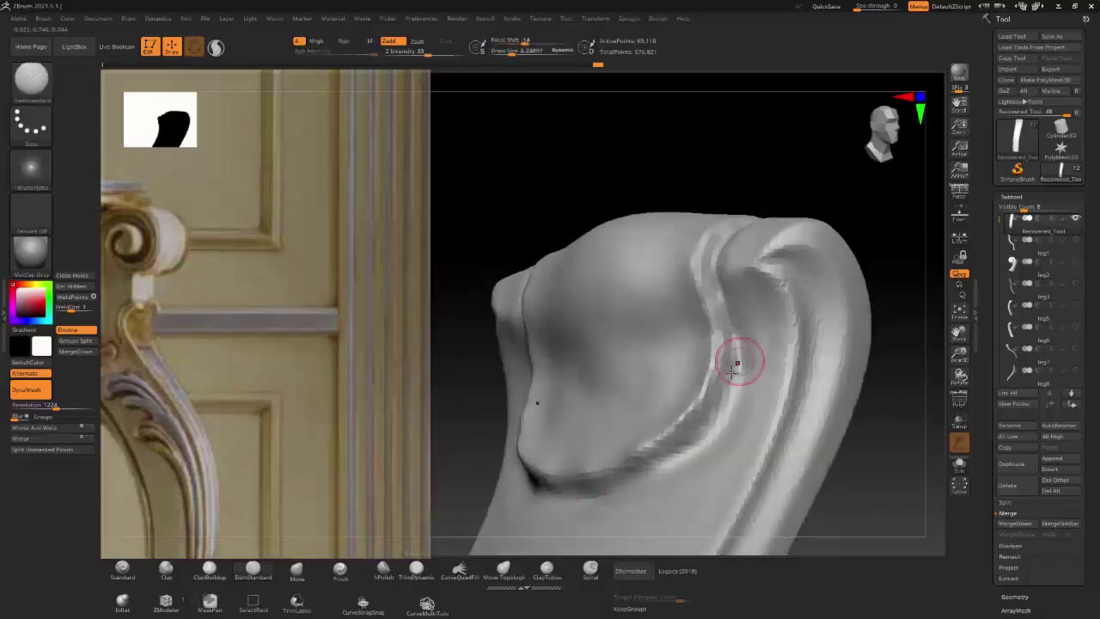
Step: Deepen the crease along the inner edge and flatten the panel's top-right corner with TrimDynamic
{"action": "left_click", "coordinate": [254, 572]}
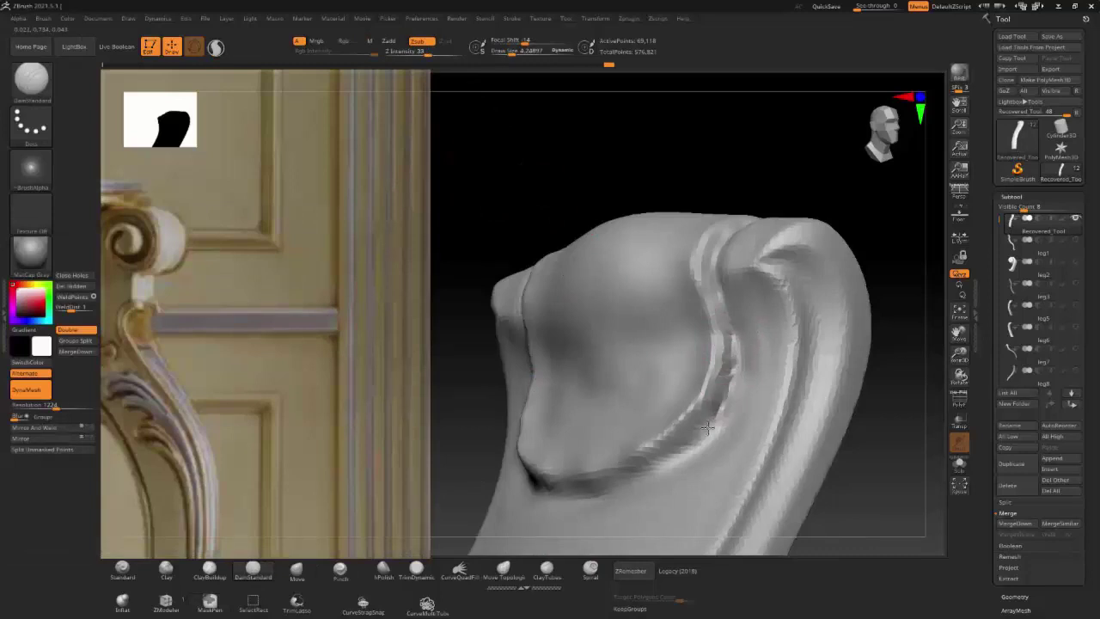
{"action": "left_click_drag", "start_coordinate": [706, 427], "coordinate": [623, 481]}
{"action": "mouse_move", "coordinate": [565, 479]}
{"action": "right_mouse_down"}
{"action": "mouse_move", "coordinate": [739, 312]}
{"action": "mouse_move", "coordinate": [633, 422]}
{"action": "mouse_move", "coordinate": [761, 318]}
{"action": "mouse_move", "coordinate": [744, 263]}
{"action": "mouse_move", "coordinate": [710, 259]}
{"action": "right_mouse_up"}
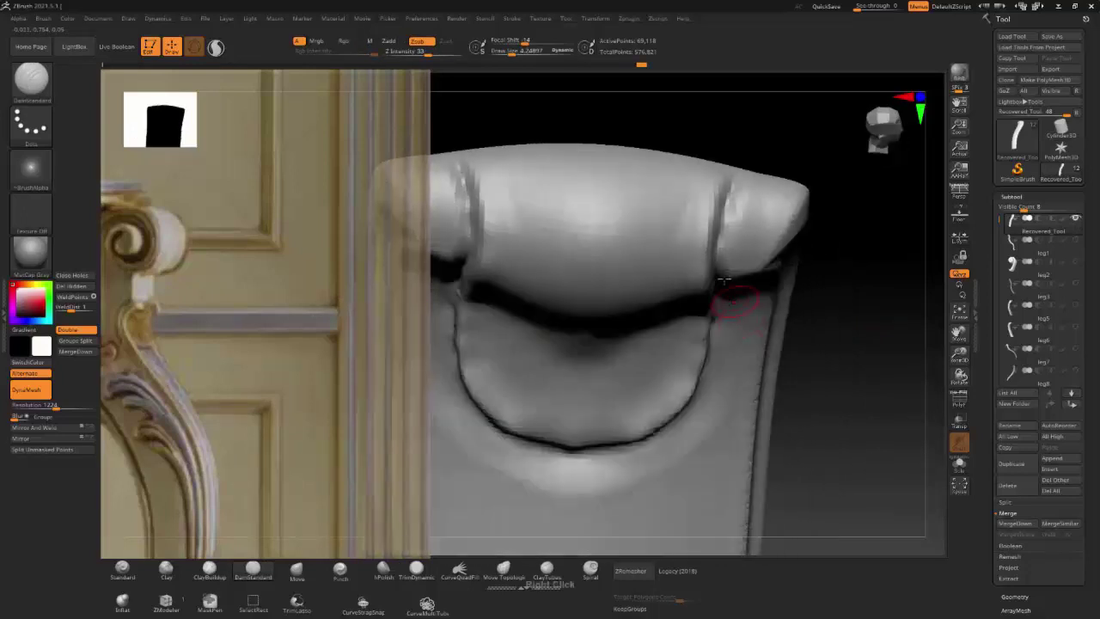
{"action": "left_click", "coordinate": [416, 569]}
{"action": "mouse_move", "coordinate": [755, 188]}
{"action": "left_mouse_down"}
{"action": "mouse_move", "coordinate": [736, 196]}
{"action": "mouse_move", "coordinate": [749, 193]}
{"action": "left_mouse_up"}
{"action": "mouse_move", "coordinate": [750, 210]}
{"action": "right_mouse_down"}
{"action": "mouse_move", "coordinate": [732, 221]}
{"action": "mouse_move", "coordinate": [749, 229]}
{"action": "mouse_move", "coordinate": [754, 206]}
{"action": "right_mouse_up"}
Step: Trim the surface along the right groove and smooth the rough area beside it
{"action": "left_click_drag", "start_coordinate": [720, 324], "coordinate": [659, 461]}
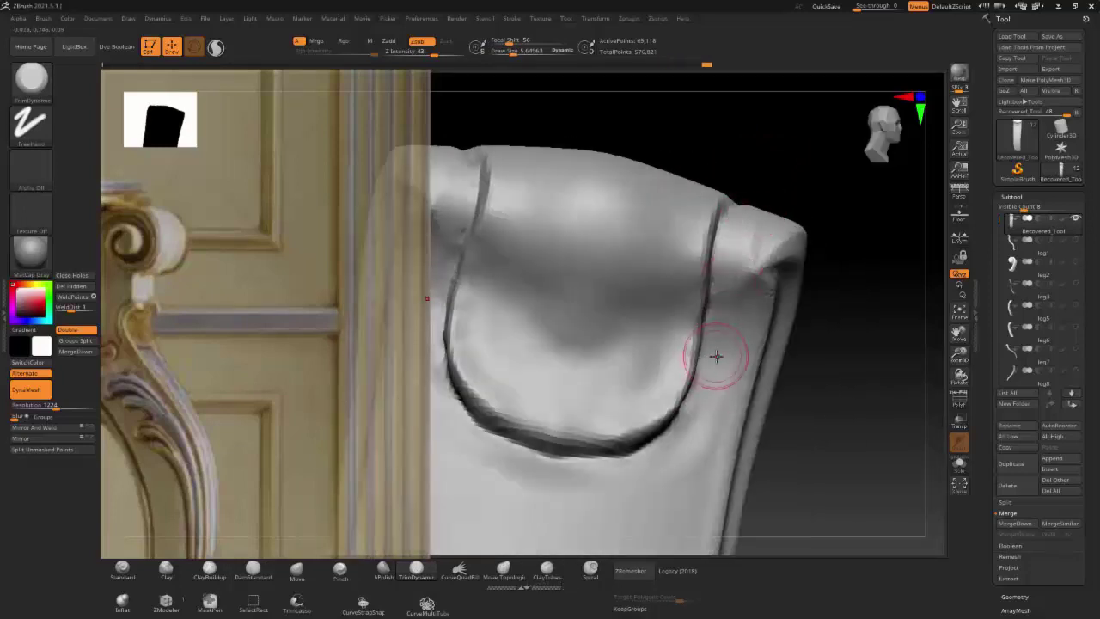
{"action": "right_click_drag", "start_coordinate": [681, 391], "coordinate": [764, 203]}
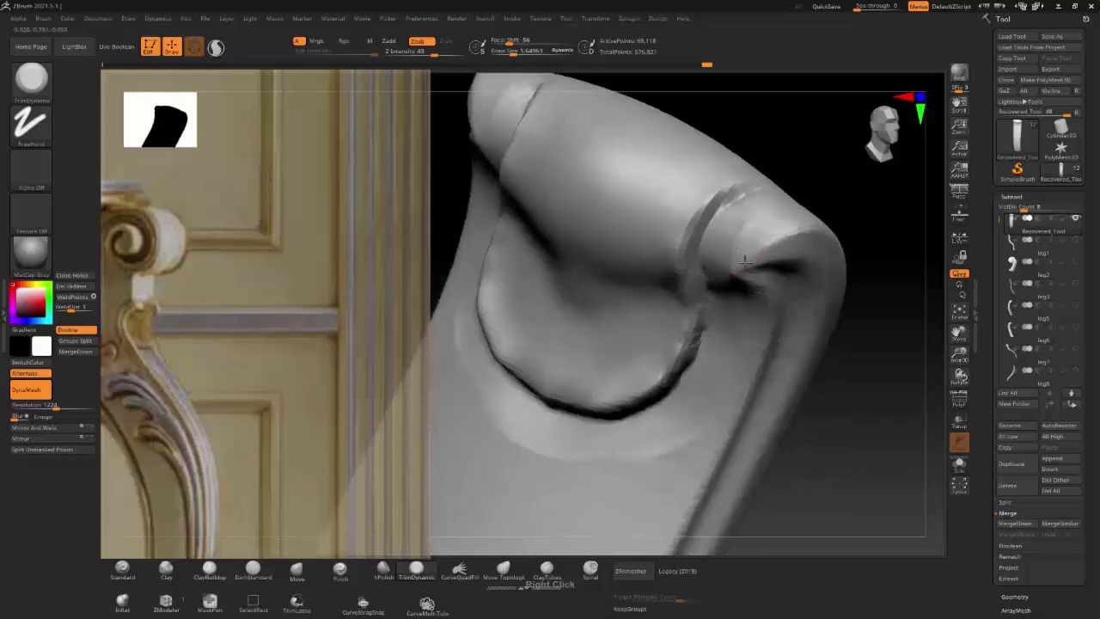
{"action": "right_click_drag", "start_coordinate": [718, 270], "coordinate": [724, 283]}
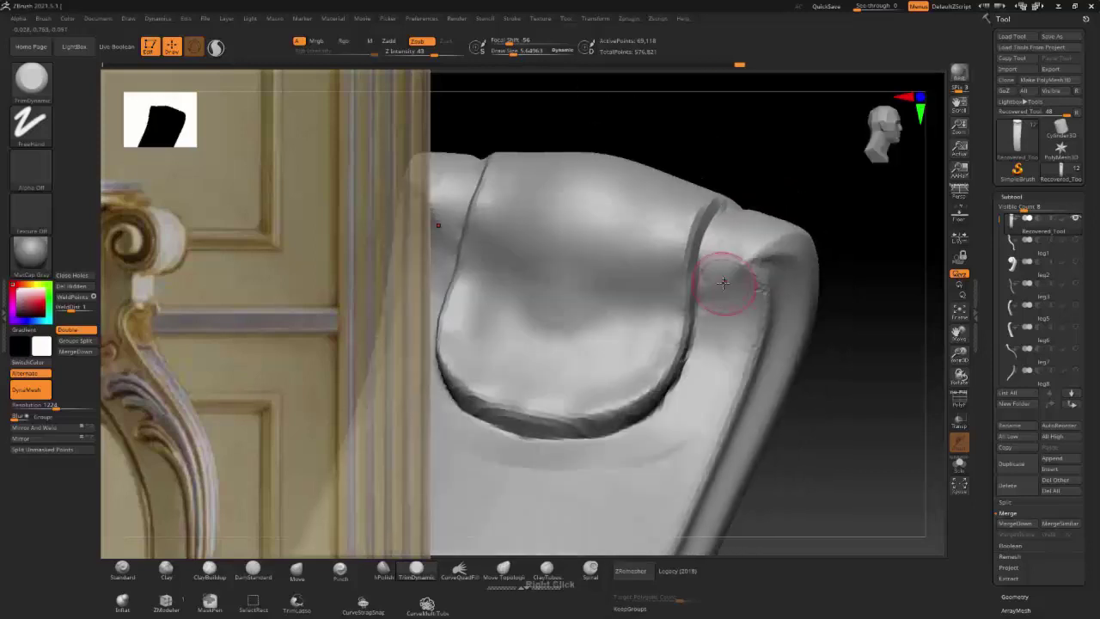
{"action": "left_click_drag", "start_coordinate": [641, 449], "coordinate": [684, 436], "text": "shift"}
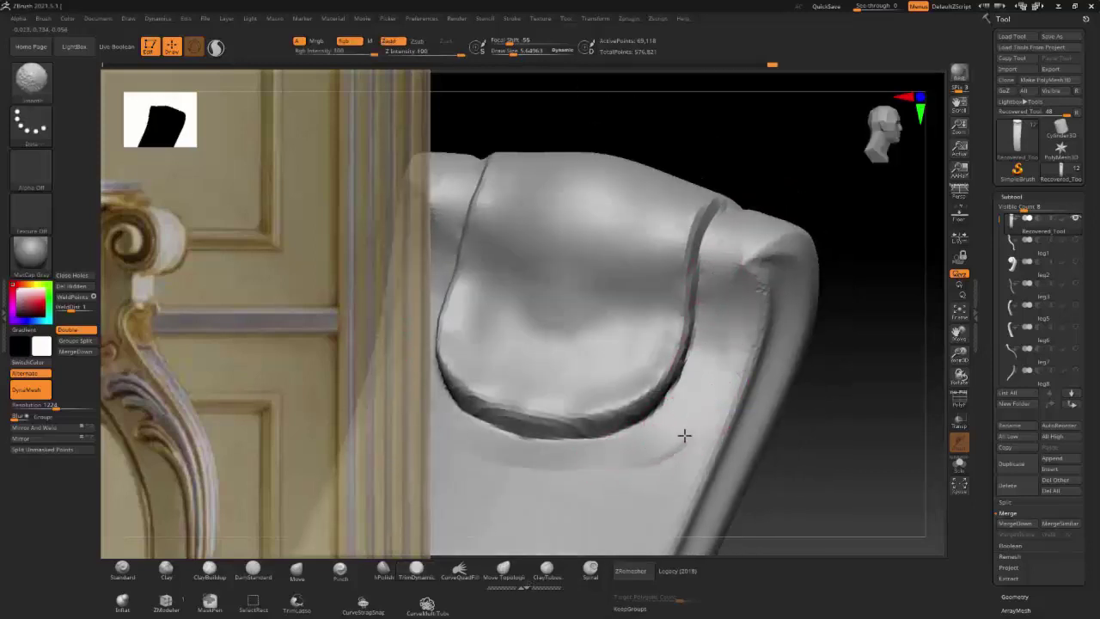
{"action": "right_click_drag", "start_coordinate": [462, 463], "coordinate": [749, 229]}
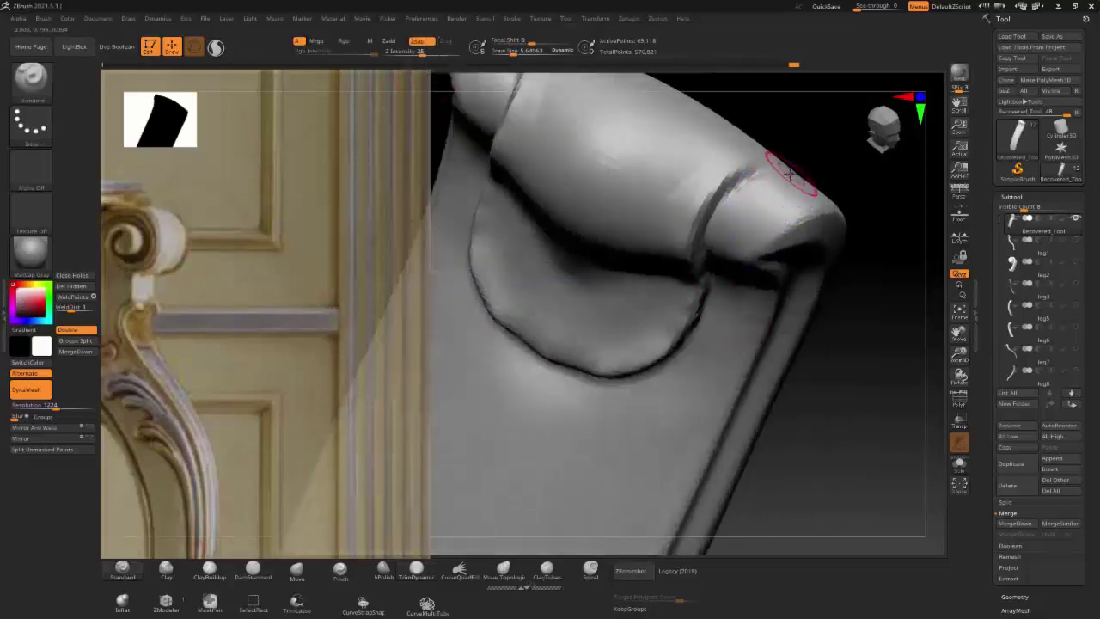
{"action": "mouse_move", "coordinate": [782, 184]}
{"action": "right_mouse_down"}
{"action": "mouse_move", "coordinate": [747, 157]}
{"action": "mouse_move", "coordinate": [737, 197]}
{"action": "right_mouse_up"}
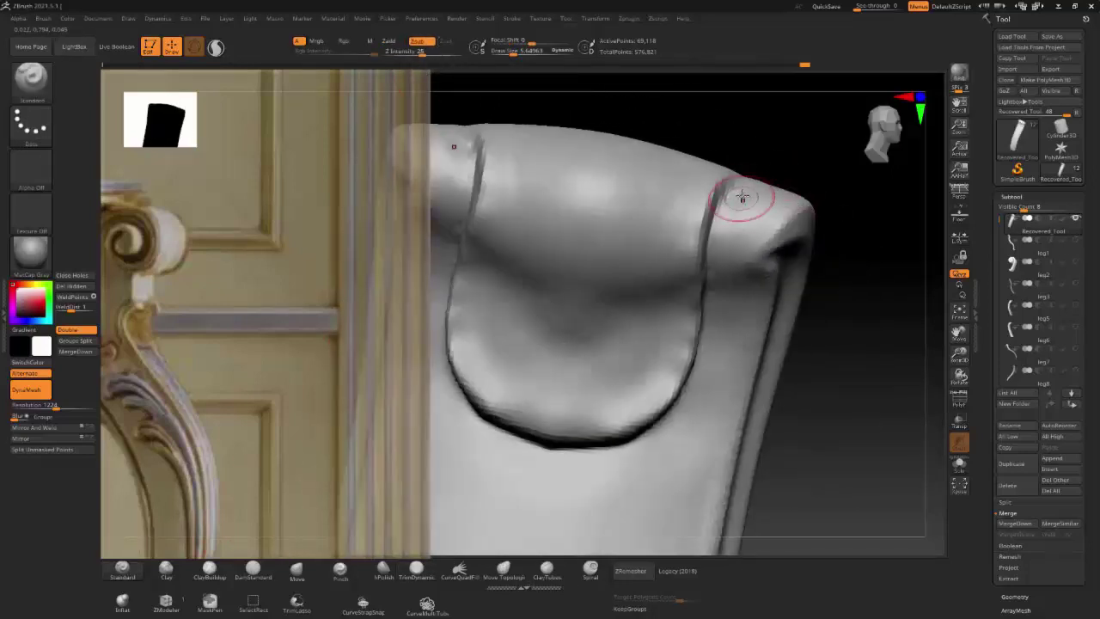
{"action": "right_click_drag", "start_coordinate": [715, 240], "coordinate": [731, 224]}
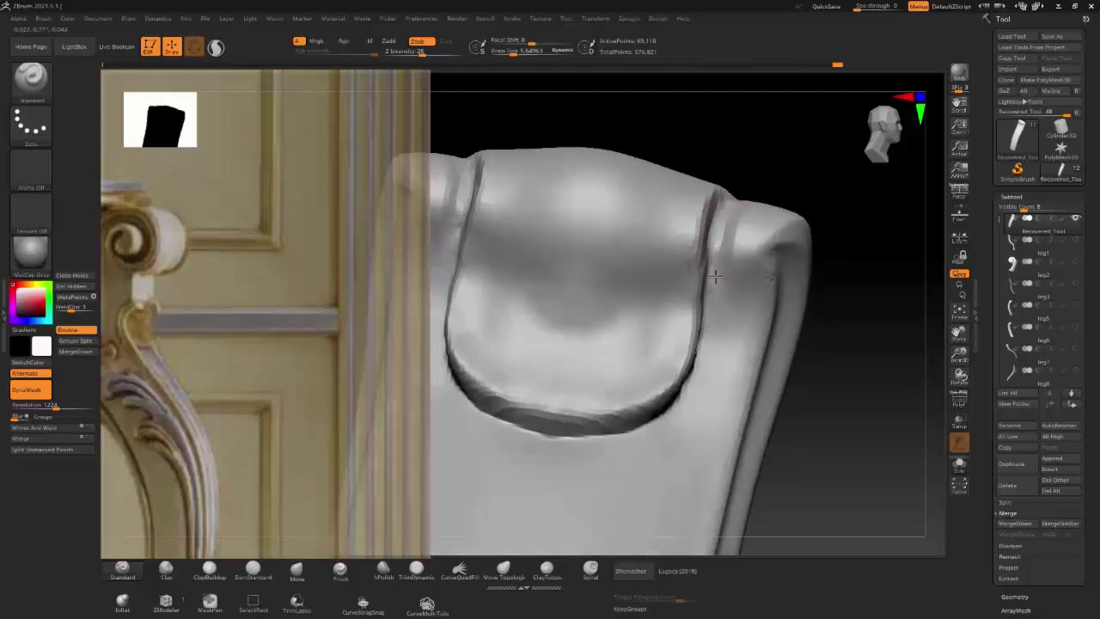
{"action": "right_click_drag", "start_coordinate": [719, 292], "coordinate": [737, 197]}
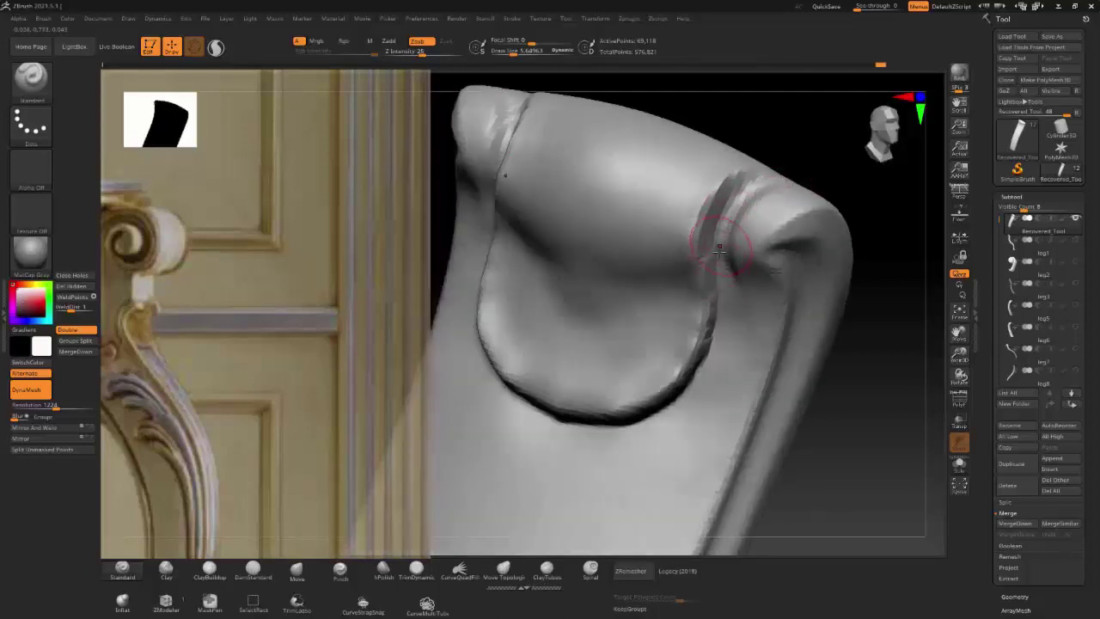
Step: Sharpen the groove's edge and lower curve with the Pinch brush
{"action": "left_click", "coordinate": [339, 569]}
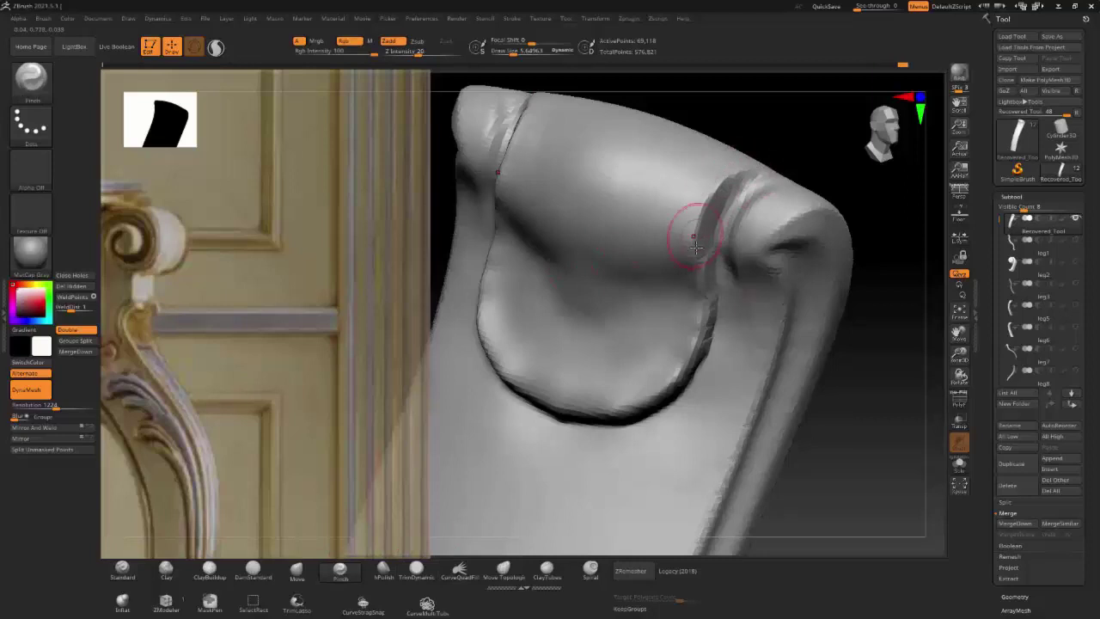
{"action": "left_click_drag", "start_coordinate": [696, 247], "coordinate": [699, 344]}
{"action": "left_click_drag", "start_coordinate": [659, 392], "coordinate": [528, 395]}
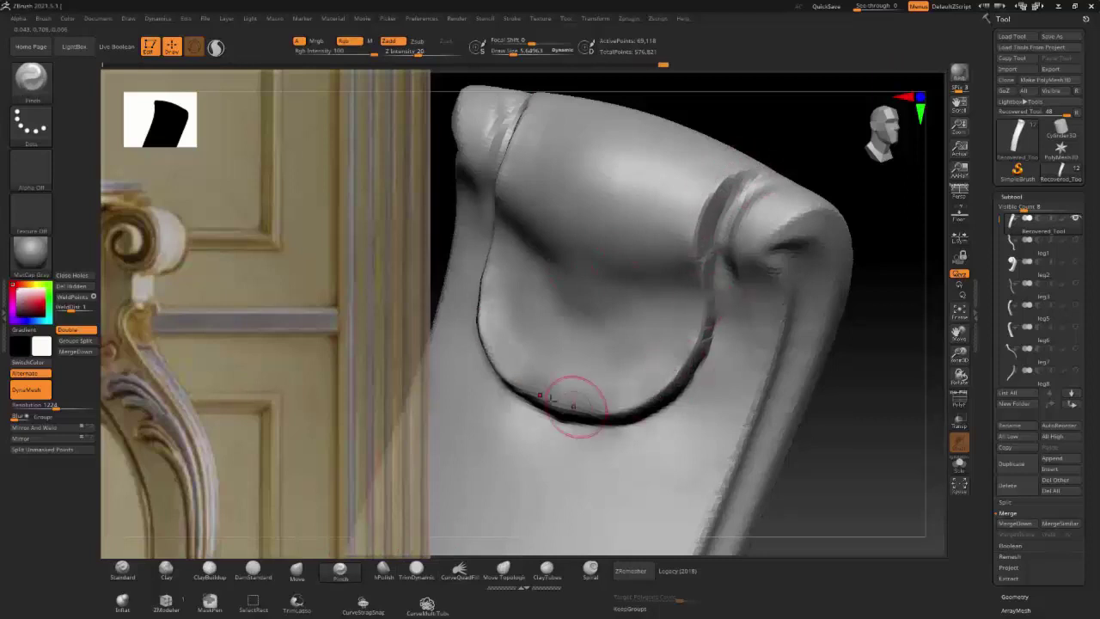
{"action": "right_click_drag", "start_coordinate": [574, 405], "coordinate": [560, 412]}
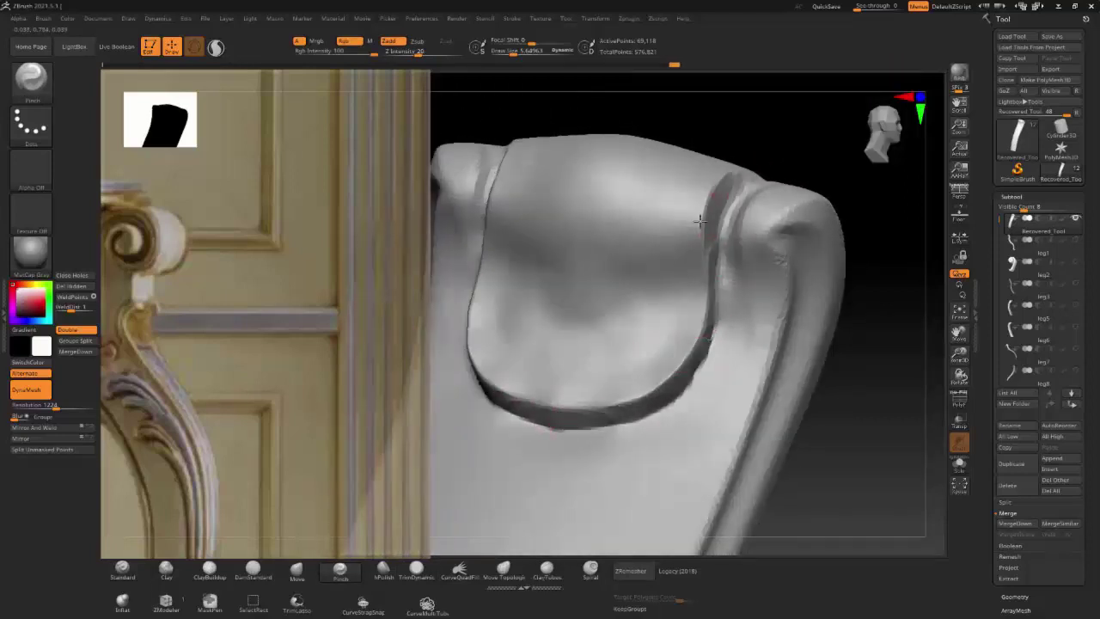
{"action": "right_click_drag", "start_coordinate": [718, 256], "coordinate": [528, 318]}
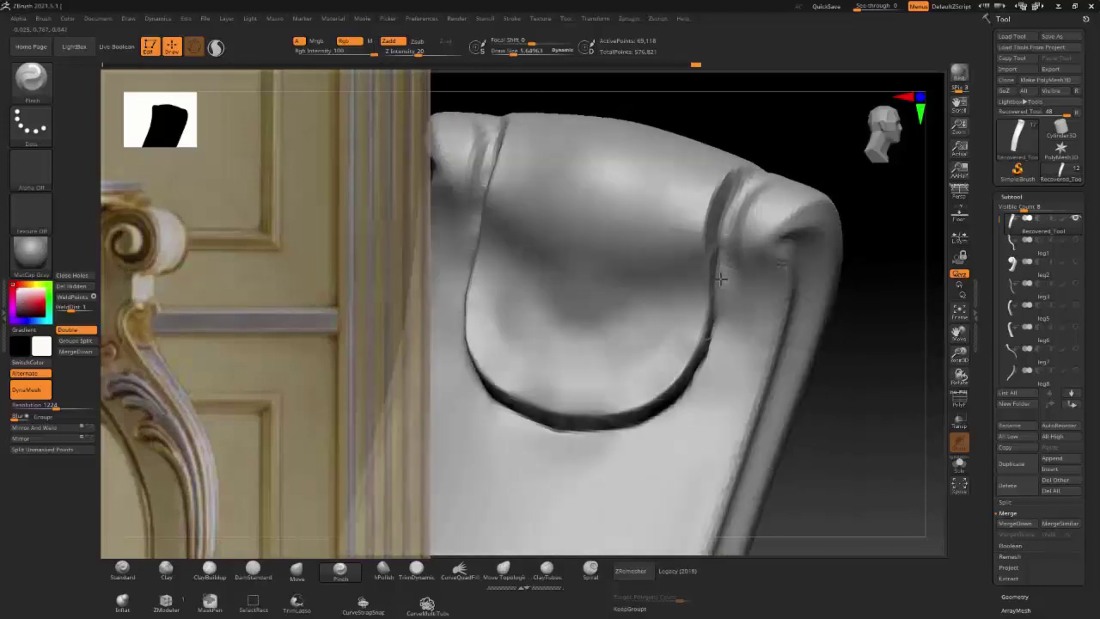
Step: Pull the U-groove edges into an even, rounded arch with a large symmetric Move brush
{"action": "key", "text": "v"}
{"action": "right_click_drag", "start_coordinate": [789, 338], "coordinate": [708, 327]}
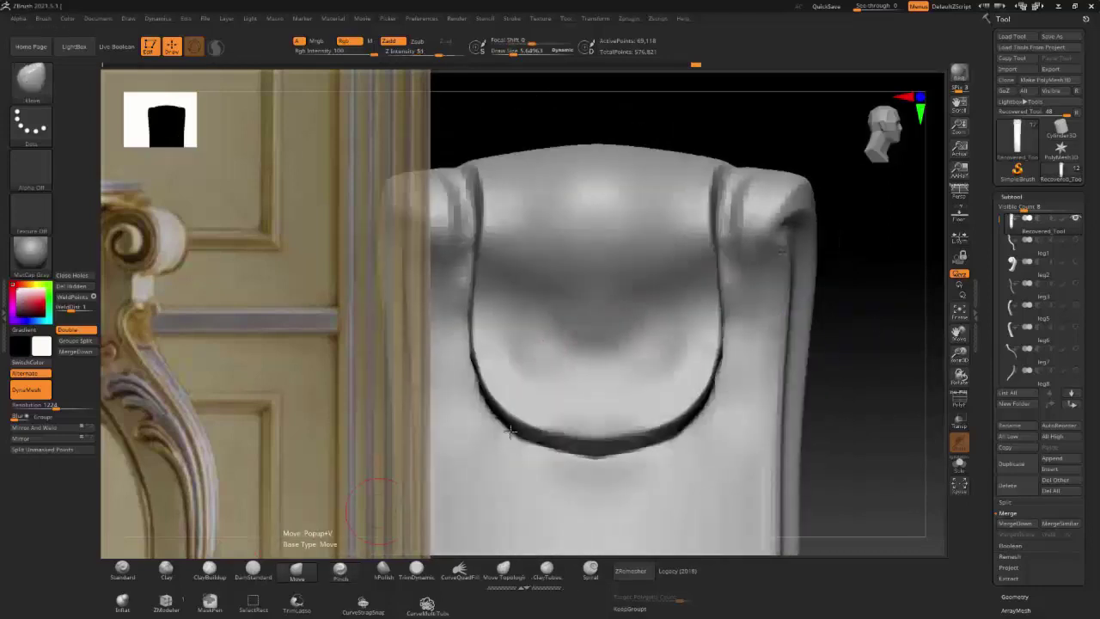
{"action": "mouse_move", "coordinate": [687, 329]}
{"action": "left_mouse_down"}
{"action": "mouse_move", "coordinate": [696, 314]}
{"action": "mouse_move", "coordinate": [697, 352]}
{"action": "mouse_move", "coordinate": [707, 290]}
{"action": "mouse_move", "coordinate": [715, 356]}
{"action": "mouse_move", "coordinate": [680, 404]}
{"action": "mouse_move", "coordinate": [624, 422]}
{"action": "mouse_move", "coordinate": [644, 415]}
{"action": "left_mouse_up"}
{"action": "mouse_move", "coordinate": [705, 175]}
{"action": "left_mouse_down"}
{"action": "mouse_move", "coordinate": [713, 344]}
{"action": "mouse_move", "coordinate": [655, 415]}
{"action": "mouse_move", "coordinate": [614, 425]}
{"action": "left_mouse_up"}
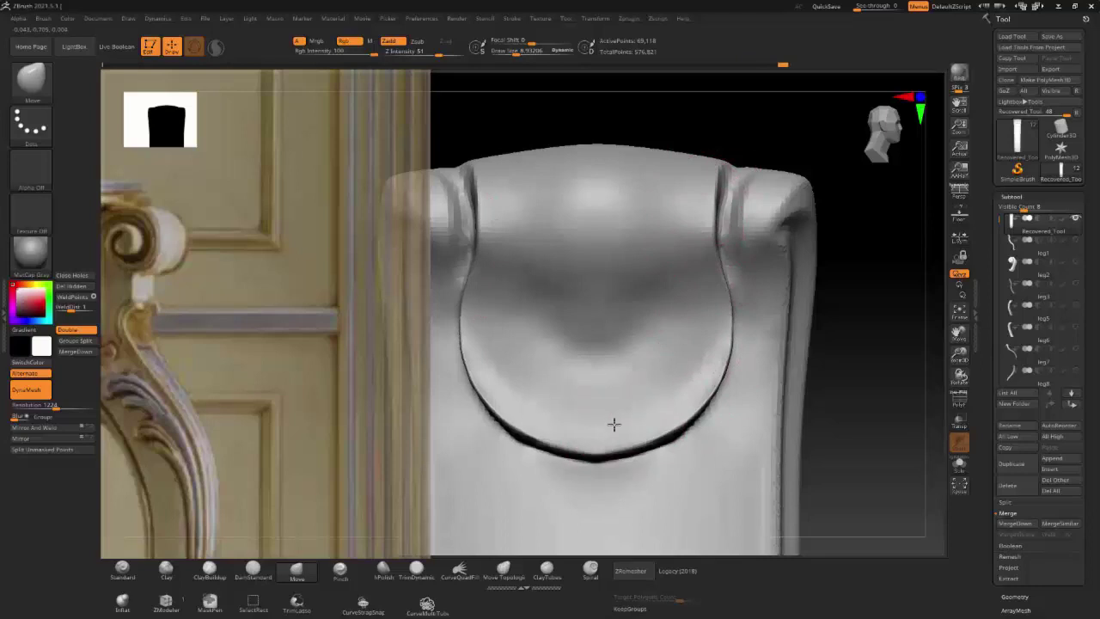
{"action": "right_click_drag", "start_coordinate": [614, 425], "coordinate": [598, 356]}
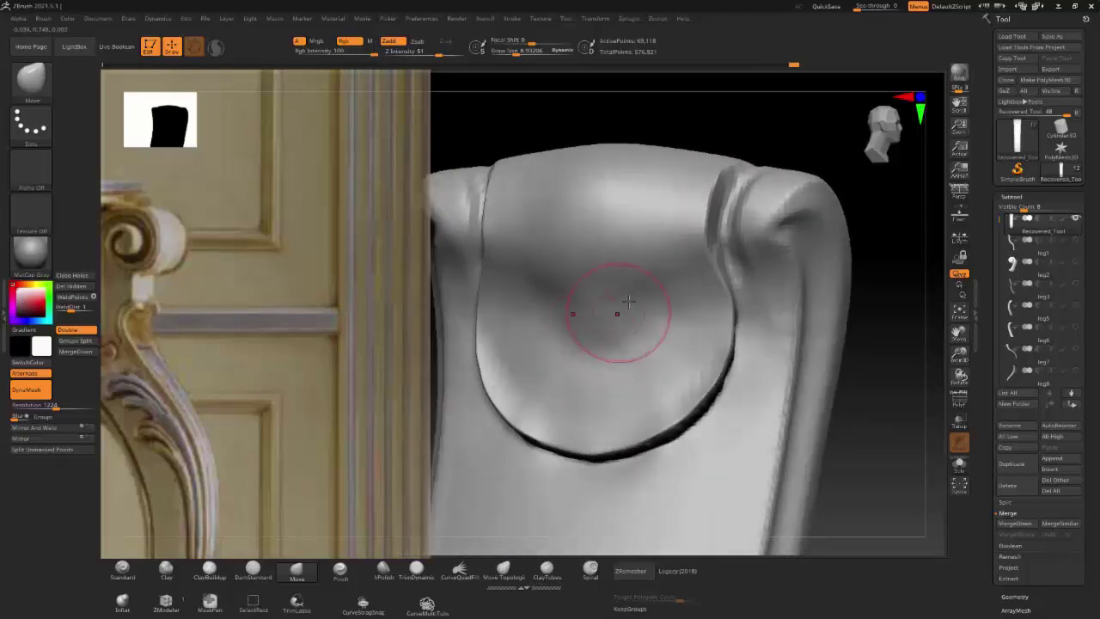
{"action": "right_click_drag", "start_coordinate": [629, 301], "coordinate": [563, 310]}
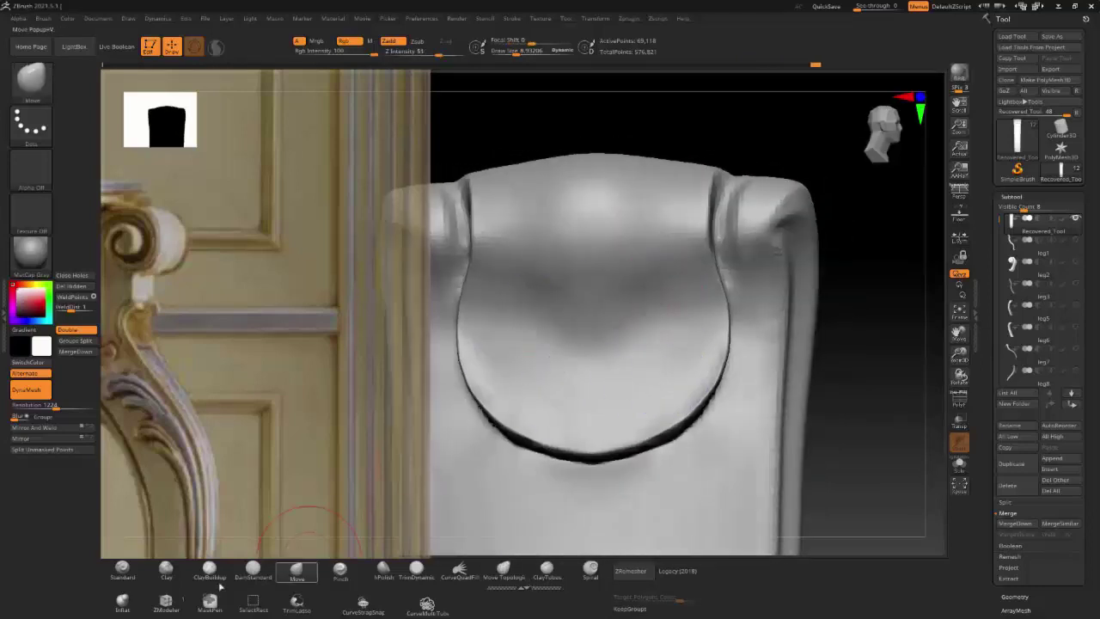
{"action": "key", "text": "s"}
{"action": "left_click_drag", "start_coordinate": [606, 385], "coordinate": [585, 384]}
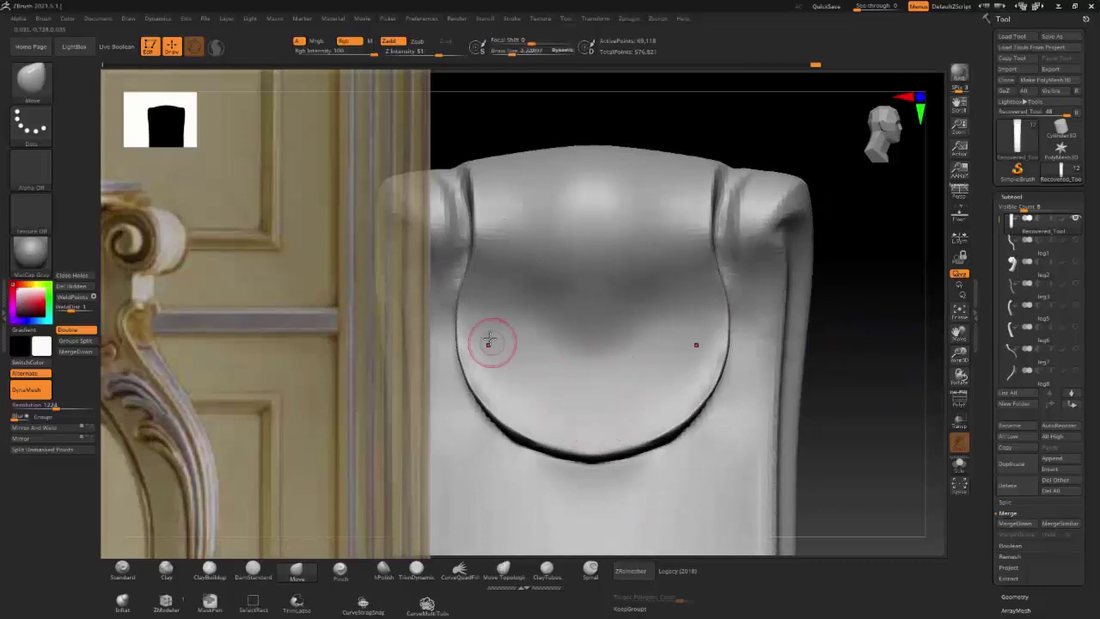
{"action": "left_click", "coordinate": [123, 571]}
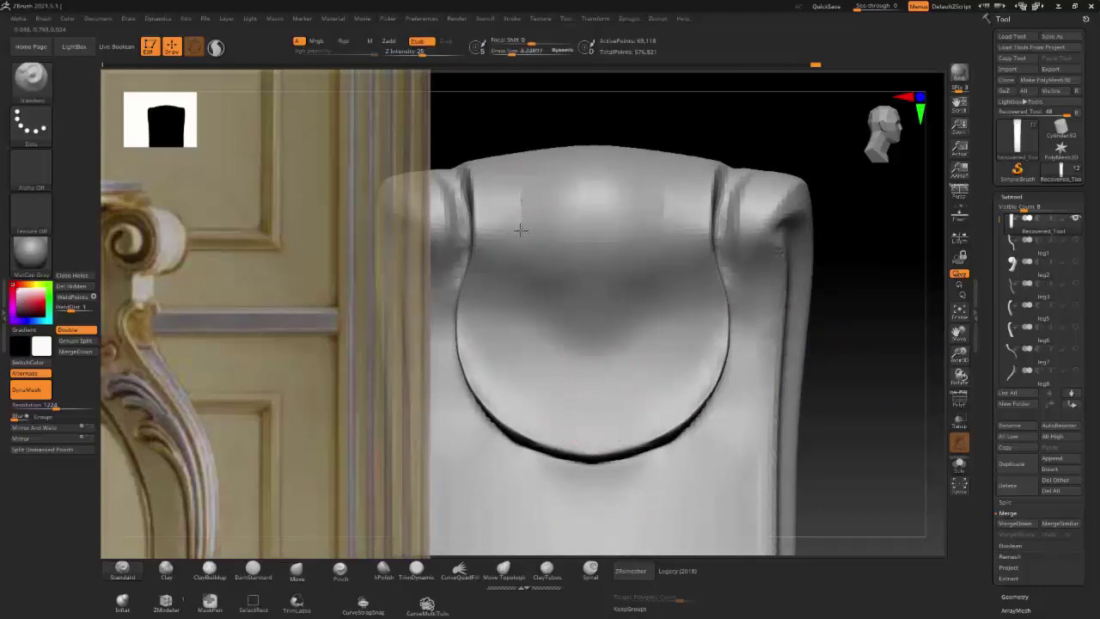
Step: Carve a mirrored fan of vertical grooves across the arched panel, including a central groove
{"action": "left_click_drag", "start_coordinate": [513, 283], "coordinate": [489, 344]}
{"action": "left_click_drag", "start_coordinate": [514, 251], "coordinate": [490, 346]}
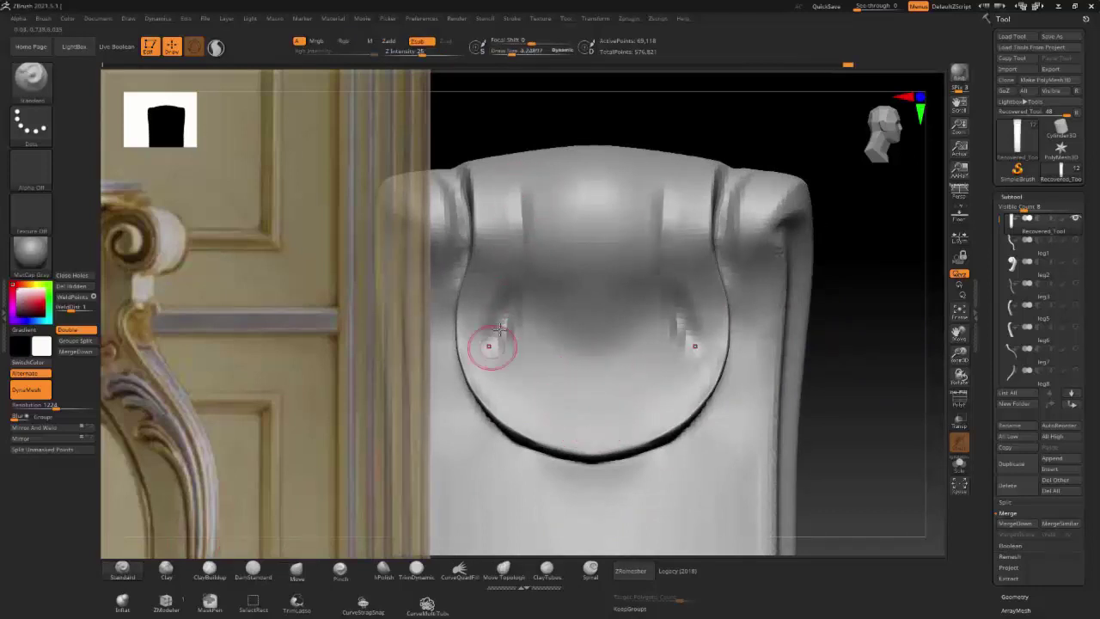
{"action": "mouse_move", "coordinate": [551, 172]}
{"action": "left_mouse_down"}
{"action": "mouse_move", "coordinate": [559, 313]}
{"action": "mouse_move", "coordinate": [531, 401]}
{"action": "left_mouse_up"}
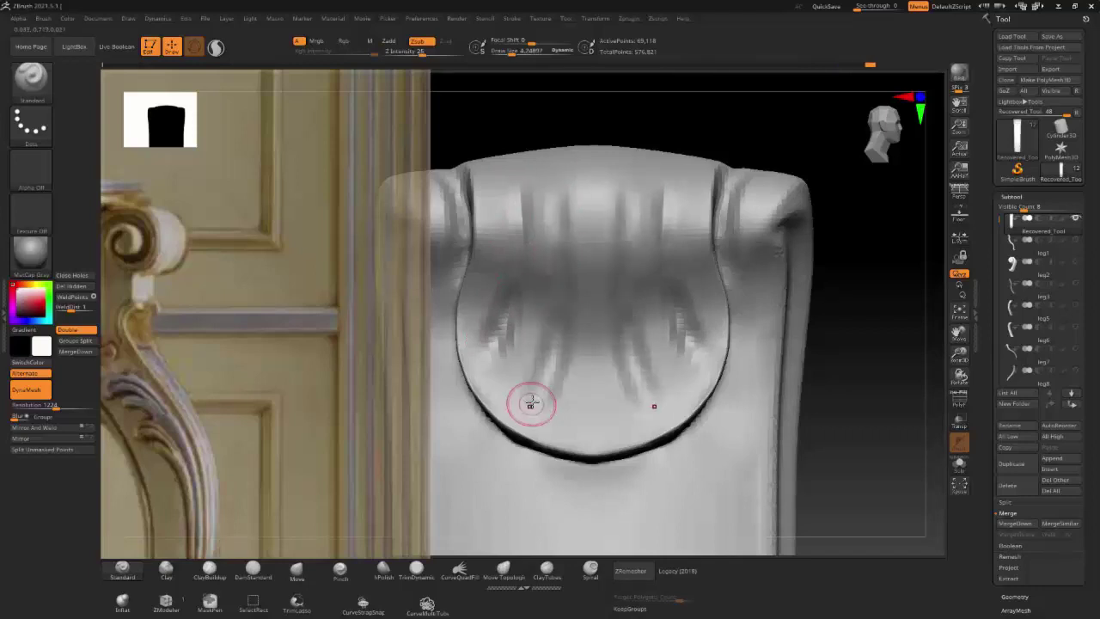
{"action": "left_click_drag", "start_coordinate": [541, 352], "coordinate": [520, 413]}
{"action": "left_click_drag", "start_coordinate": [595, 376], "coordinate": [590, 405]}
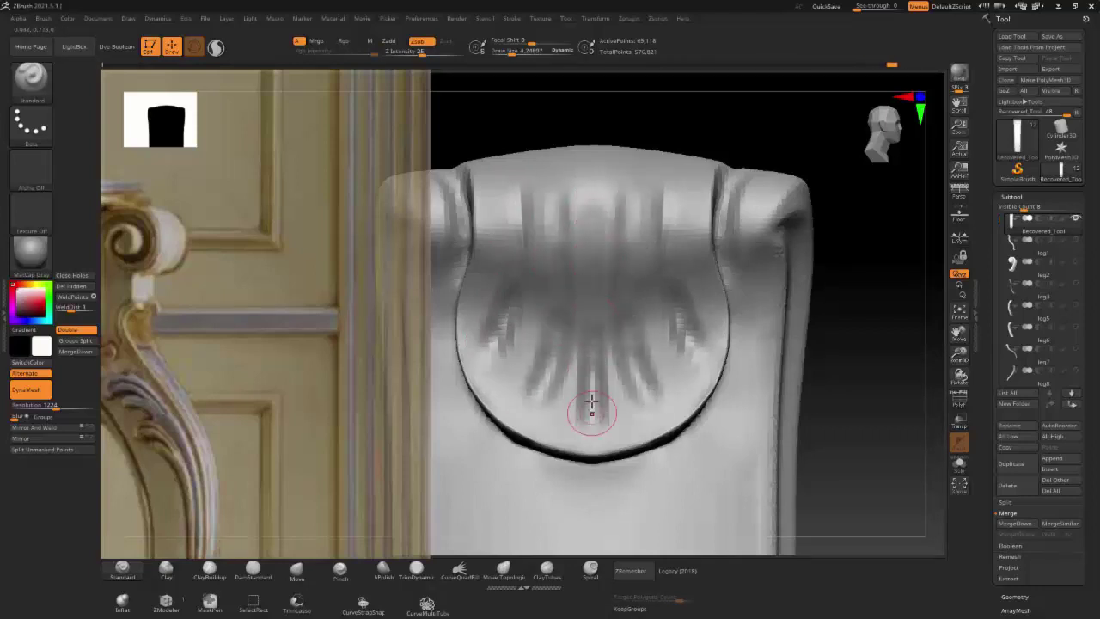
{"action": "left_click_drag", "start_coordinate": [545, 329], "coordinate": [521, 402]}
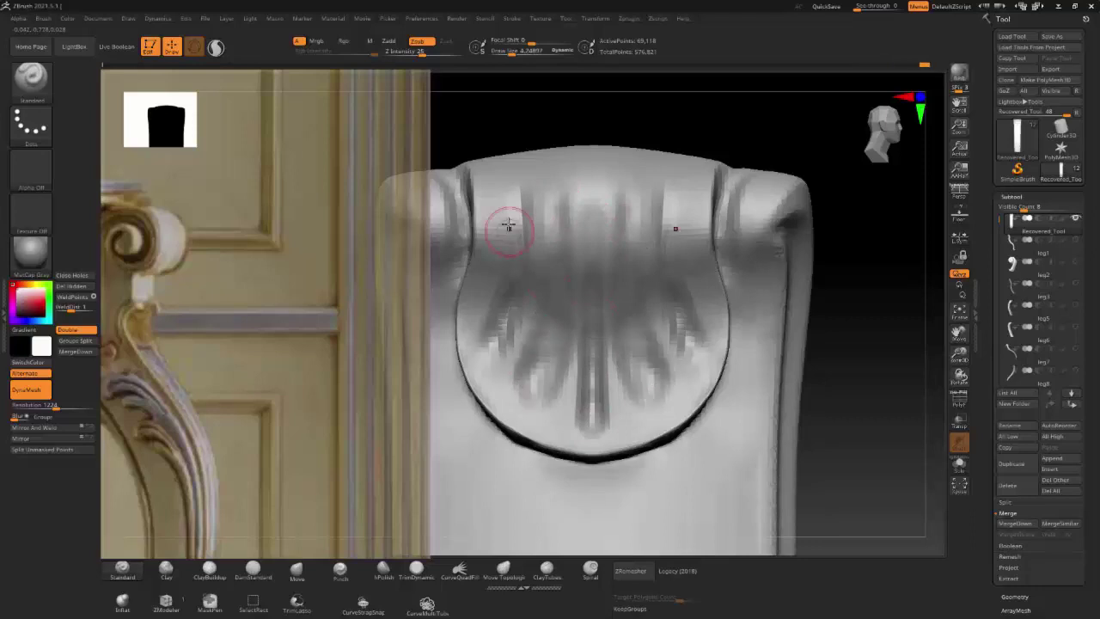
{"action": "left_click_drag", "start_coordinate": [502, 288], "coordinate": [497, 320]}
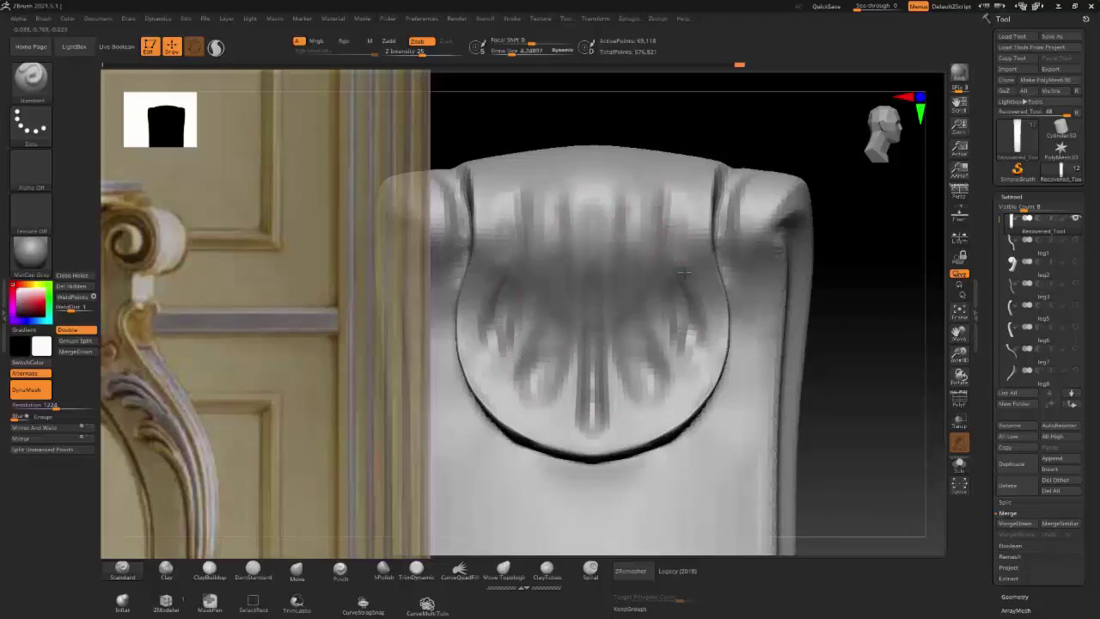
{"action": "right_click_drag", "start_coordinate": [692, 325], "coordinate": [589, 326]}
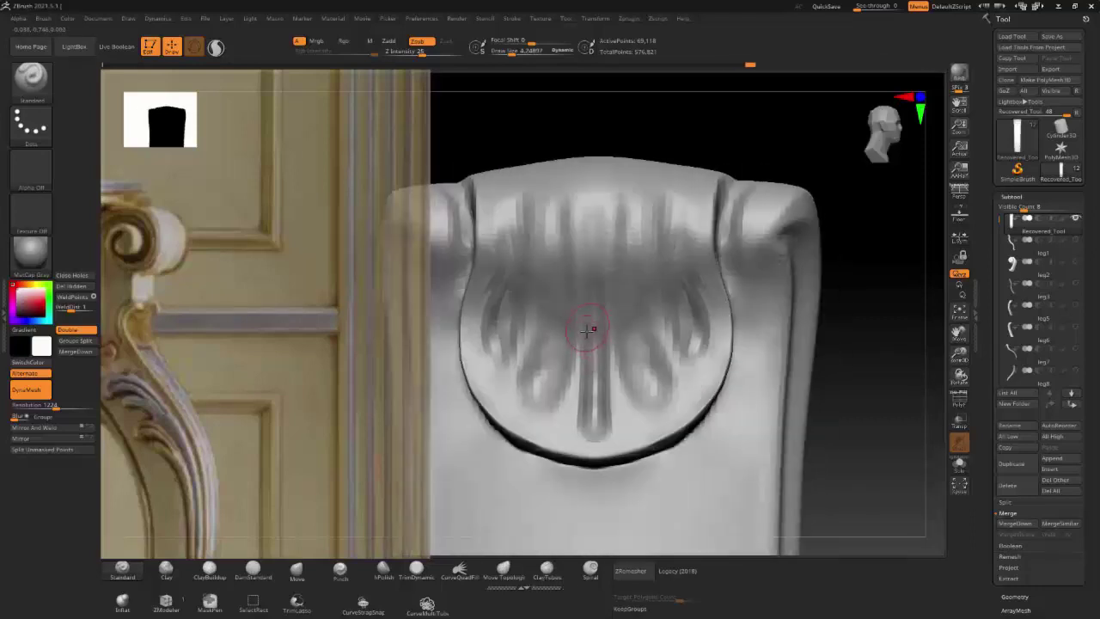
{"action": "mouse_move", "coordinate": [574, 420]}
{"action": "left_mouse_down"}
{"action": "mouse_move", "coordinate": [589, 418]}
{"action": "mouse_move", "coordinate": [598, 390]}
{"action": "left_mouse_up"}
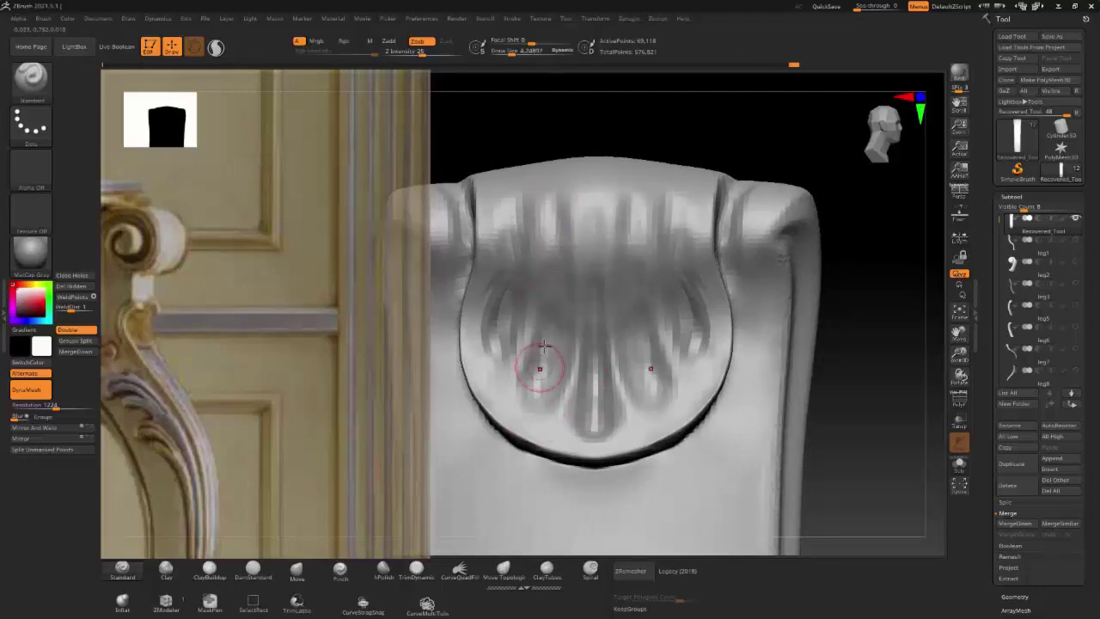
Step: Switch to the Move brush (BMV) and set a much larger brush size
{"action": "key", "text": "b"}
{"action": "key", "text": "m"}
{"action": "key", "text": "v"}
{"action": "key", "text": "s"}
{"action": "left_click", "coordinate": [581, 347]}
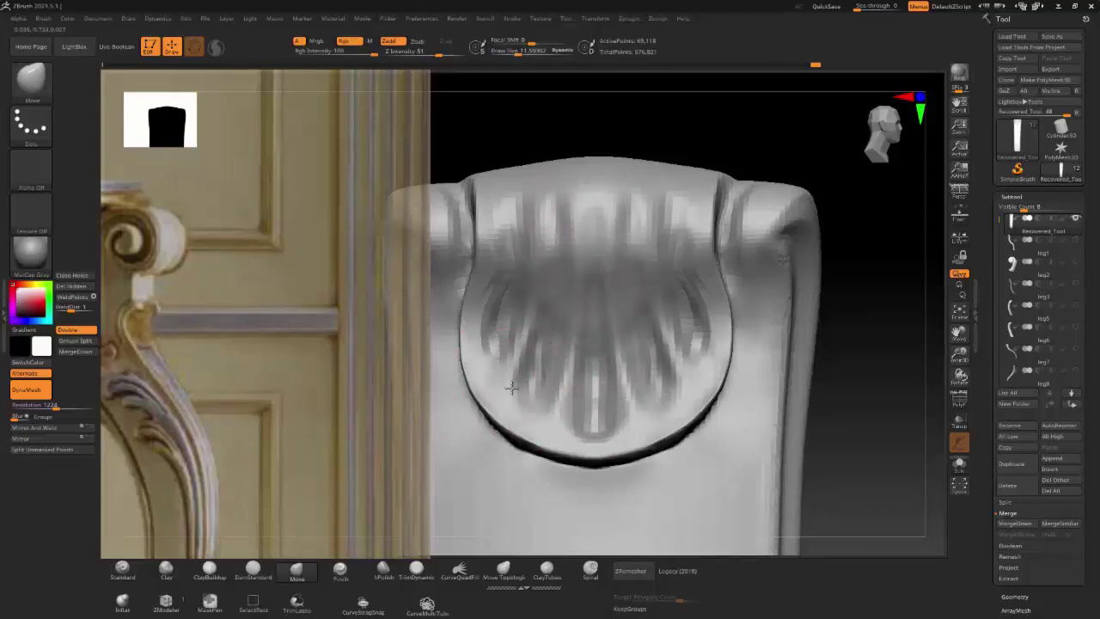
Step: Set up a small round-alpha ClayBuildup brush and fill in the central groove
{"action": "left_click", "coordinate": [223, 576]}
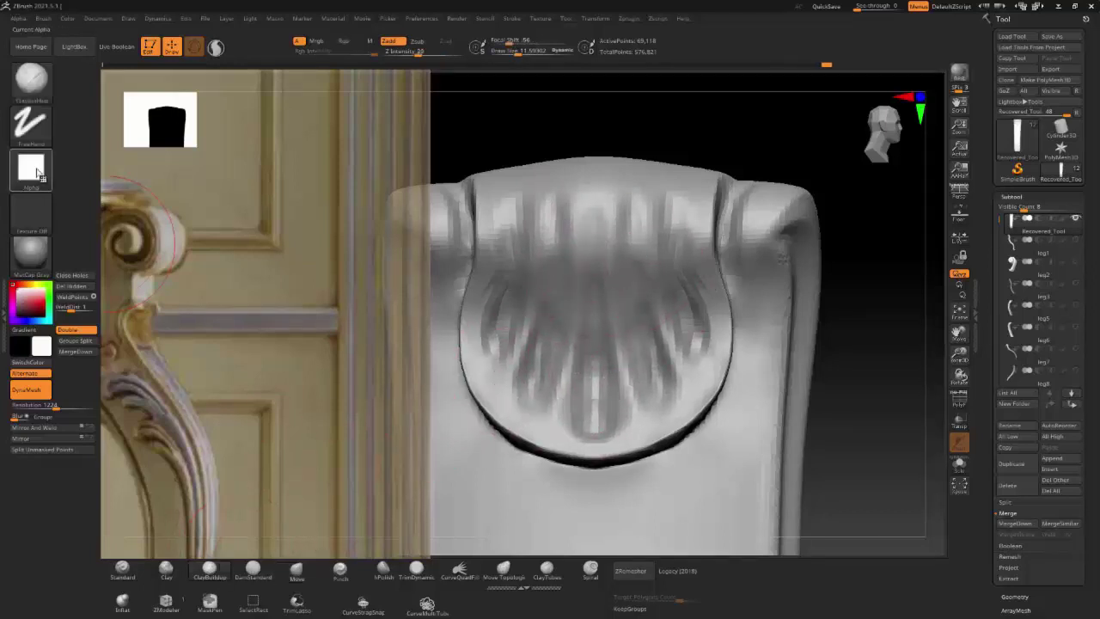
{"action": "left_click", "coordinate": [31, 167]}
{"action": "left_click", "coordinate": [351, 223]}
{"action": "key", "text": "s"}
{"action": "left_click_drag", "start_coordinate": [606, 255], "coordinate": [516, 213]}
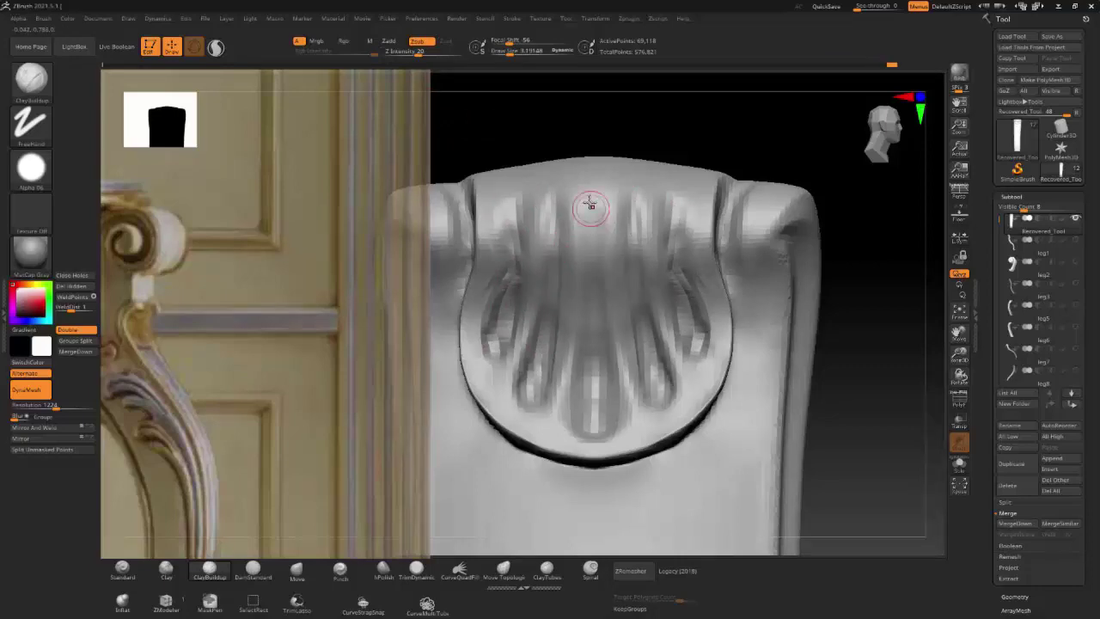
{"action": "left_click_drag", "start_coordinate": [593, 305], "coordinate": [593, 427]}
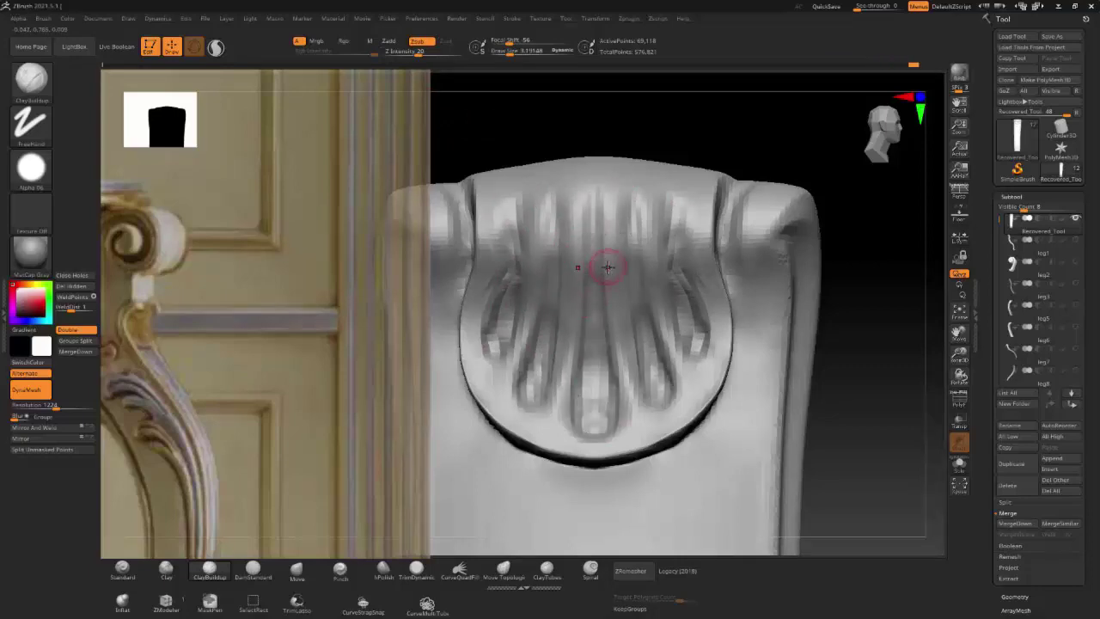
Step: Re-DynaMesh the leg at resolution 1656 and smooth the fan grooves at left and centre
{"action": "right_click_drag", "start_coordinate": [608, 267], "coordinate": [876, 356]}
{"action": "left_click_drag", "start_coordinate": [877, 356], "coordinate": [713, 381], "text": "ctrl"}
{"action": "mouse_move", "coordinate": [713, 381]}
{"action": "right_mouse_down"}
{"action": "mouse_move", "coordinate": [656, 317]}
{"action": "mouse_move", "coordinate": [640, 326]}
{"action": "right_mouse_up"}
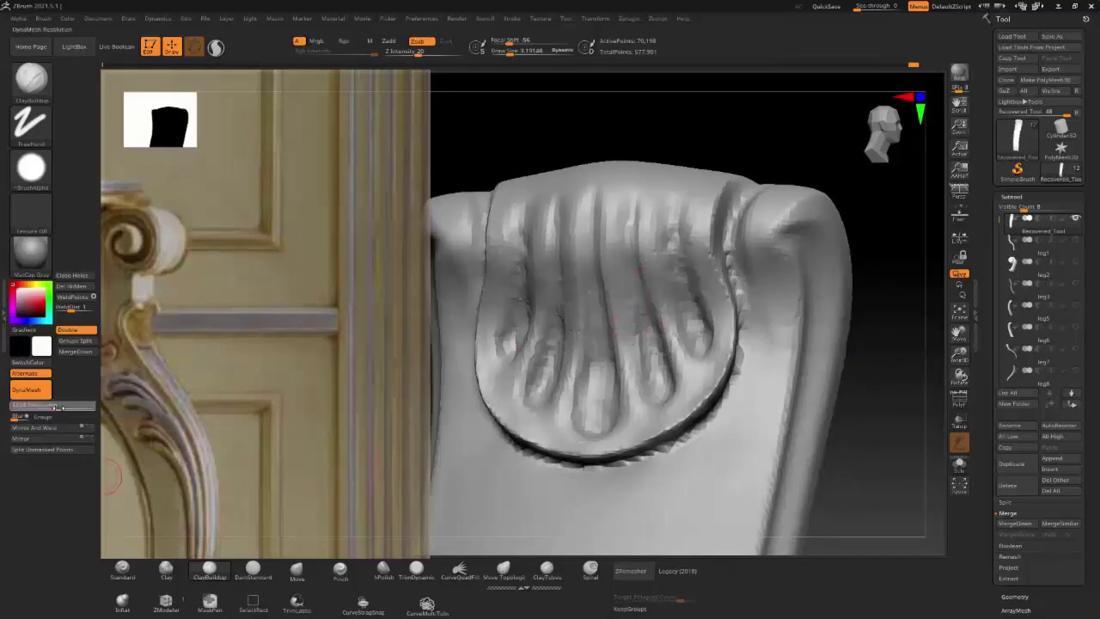
{"action": "right_click_drag", "start_coordinate": [610, 227], "coordinate": [512, 242]}
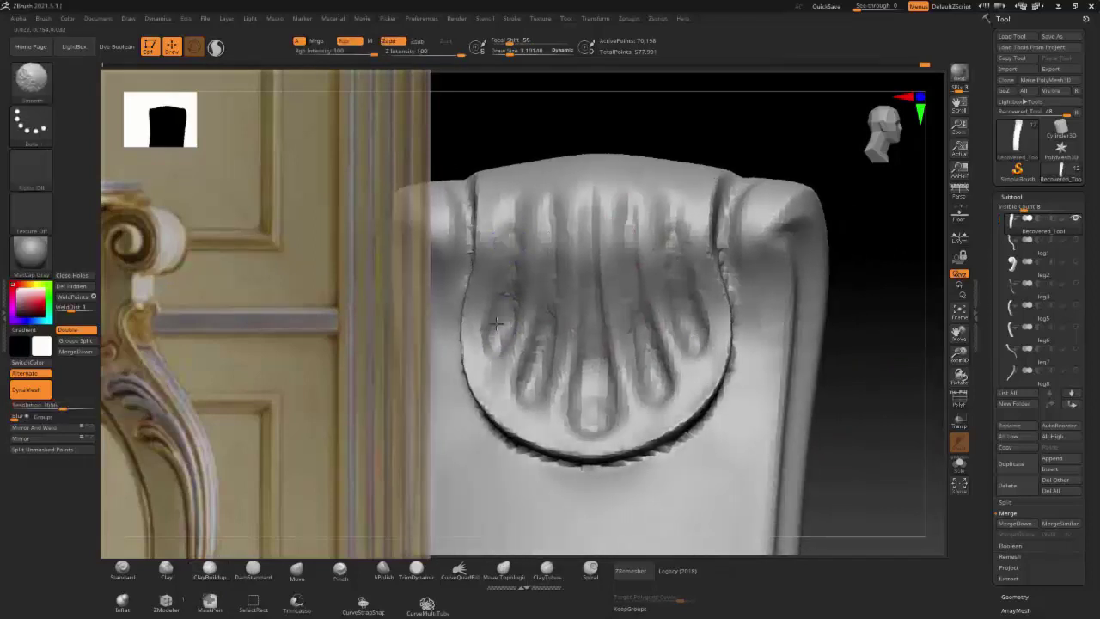
{"action": "left_click_drag", "start_coordinate": [496, 323], "coordinate": [505, 297], "text": "shift"}
{"action": "left_click_drag", "start_coordinate": [533, 361], "coordinate": [593, 381], "text": "shift"}
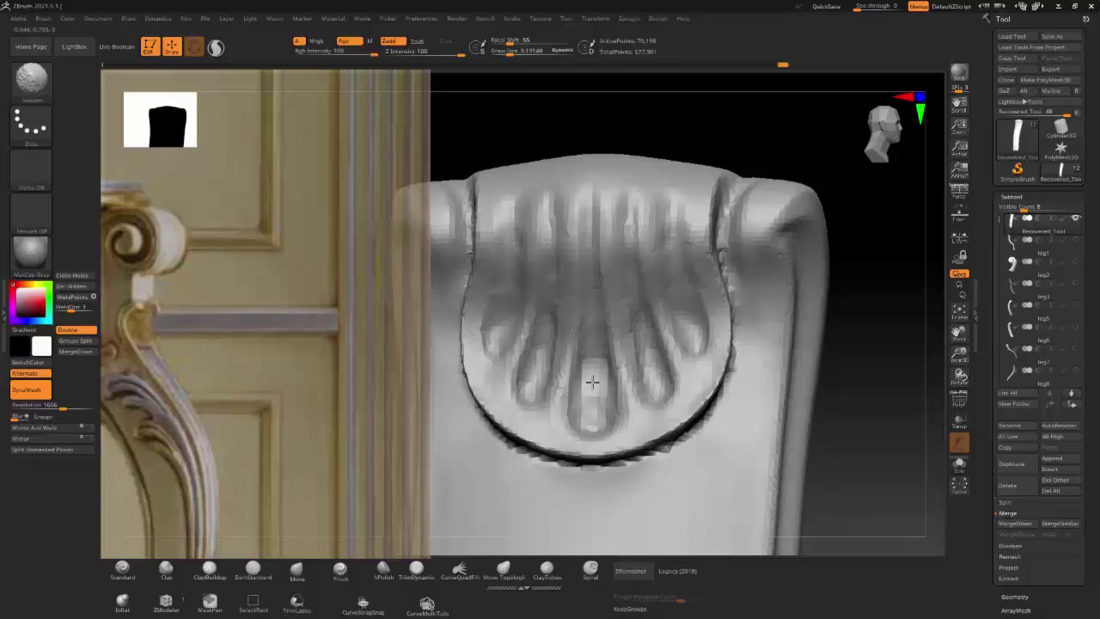
{"action": "left_click_drag", "start_coordinate": [894, 391], "coordinate": [729, 322]}
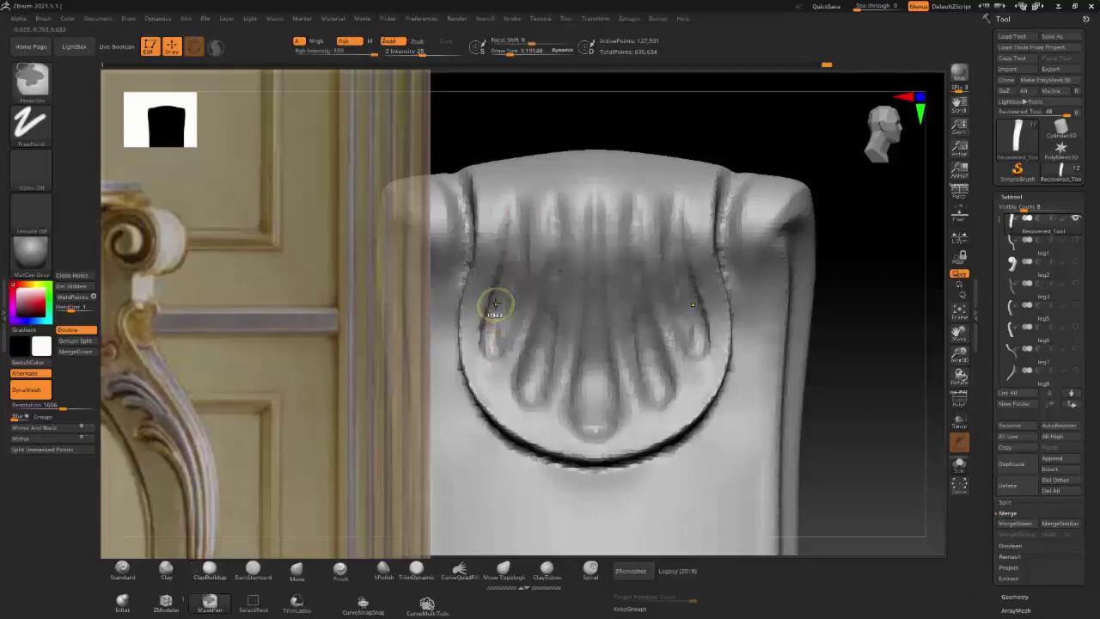
Step: Soften the edge and central fan grooves, then pinch the flute edges into crisper ridges
{"action": "left_click_drag", "start_coordinate": [491, 307], "coordinate": [514, 275], "text": "shift"}
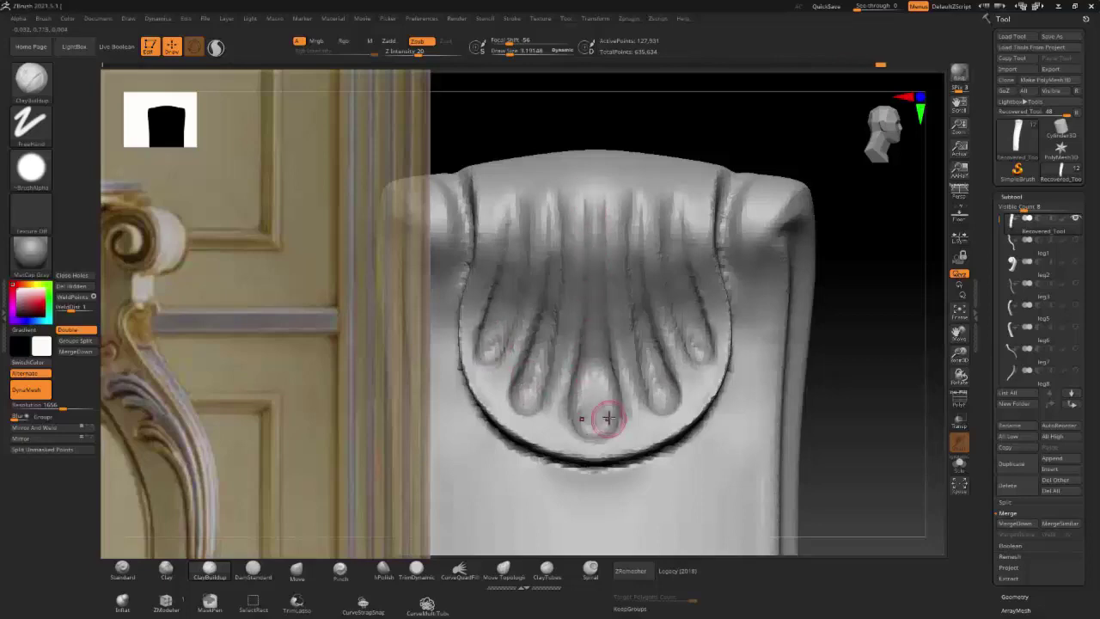
{"action": "mouse_move", "coordinate": [550, 394]}
{"action": "right_mouse_down"}
{"action": "mouse_move", "coordinate": [595, 268]}
{"action": "mouse_move", "coordinate": [511, 226]}
{"action": "right_mouse_up"}
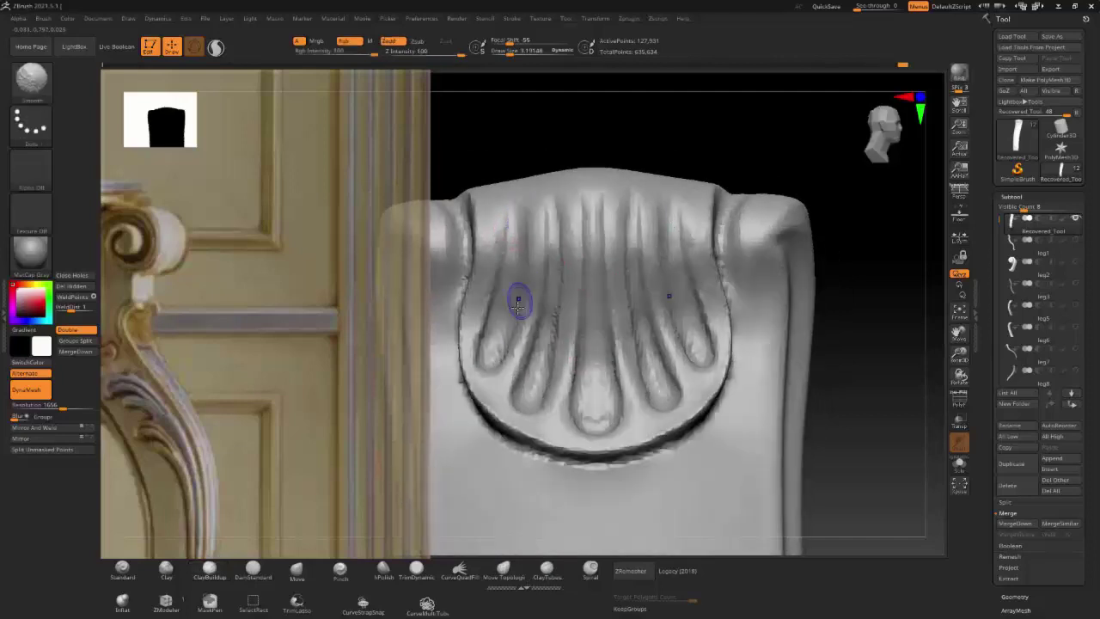
{"action": "left_click_drag", "start_coordinate": [550, 305], "coordinate": [545, 404], "text": "shift"}
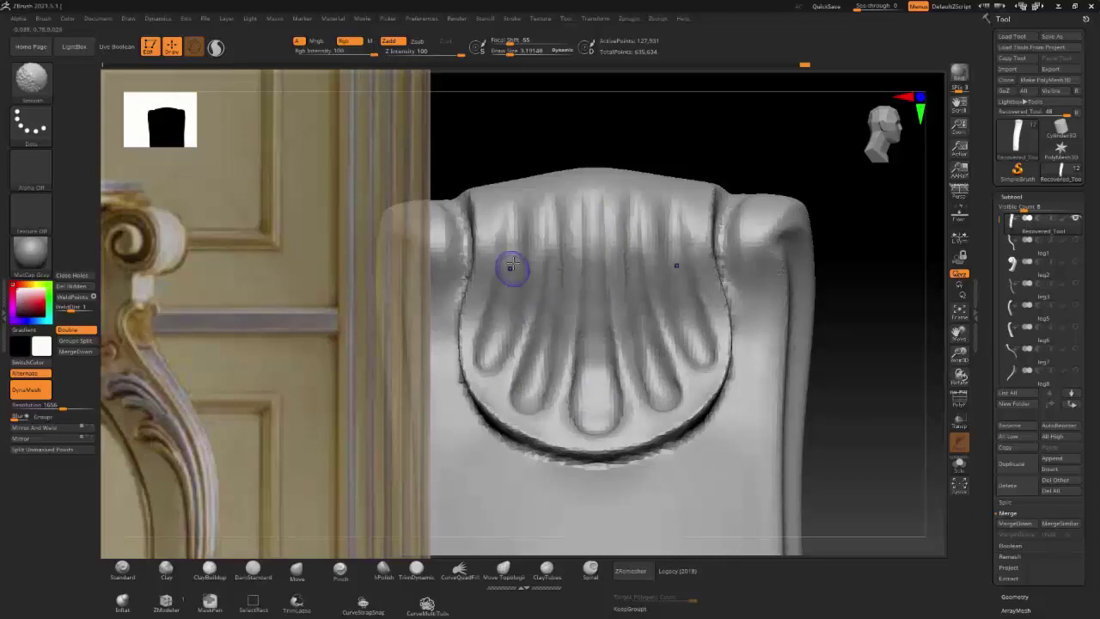
{"action": "right_click_drag", "start_coordinate": [511, 266], "coordinate": [727, 226]}
{"action": "mouse_move", "coordinate": [713, 381]}
{"action": "right_mouse_down"}
{"action": "mouse_move", "coordinate": [688, 432]}
{"action": "mouse_move", "coordinate": [601, 258]}
{"action": "right_mouse_up"}
{"action": "left_click", "coordinate": [340, 568]}
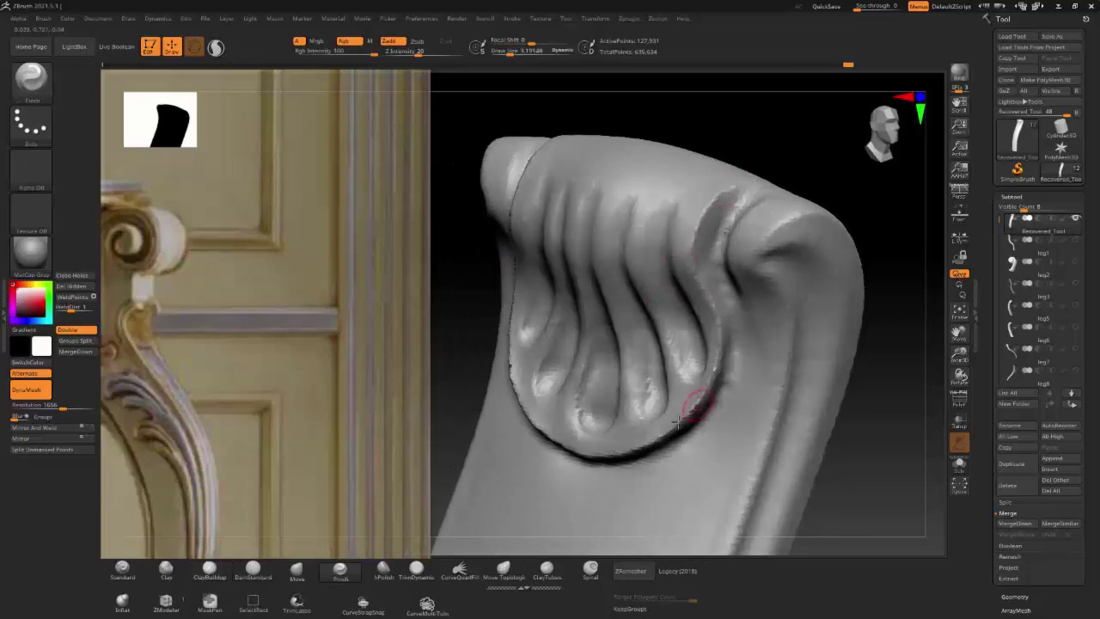
{"action": "right_click_drag", "start_coordinate": [677, 421], "coordinate": [712, 367]}
{"action": "mouse_move", "coordinate": [636, 427]}
{"action": "right_mouse_down"}
{"action": "mouse_move", "coordinate": [698, 286]}
{"action": "mouse_move", "coordinate": [688, 282]}
{"action": "mouse_move", "coordinate": [731, 278]}
{"action": "mouse_move", "coordinate": [462, 499]}
{"action": "right_mouse_up"}
{"action": "left_click", "coordinate": [297, 569]}
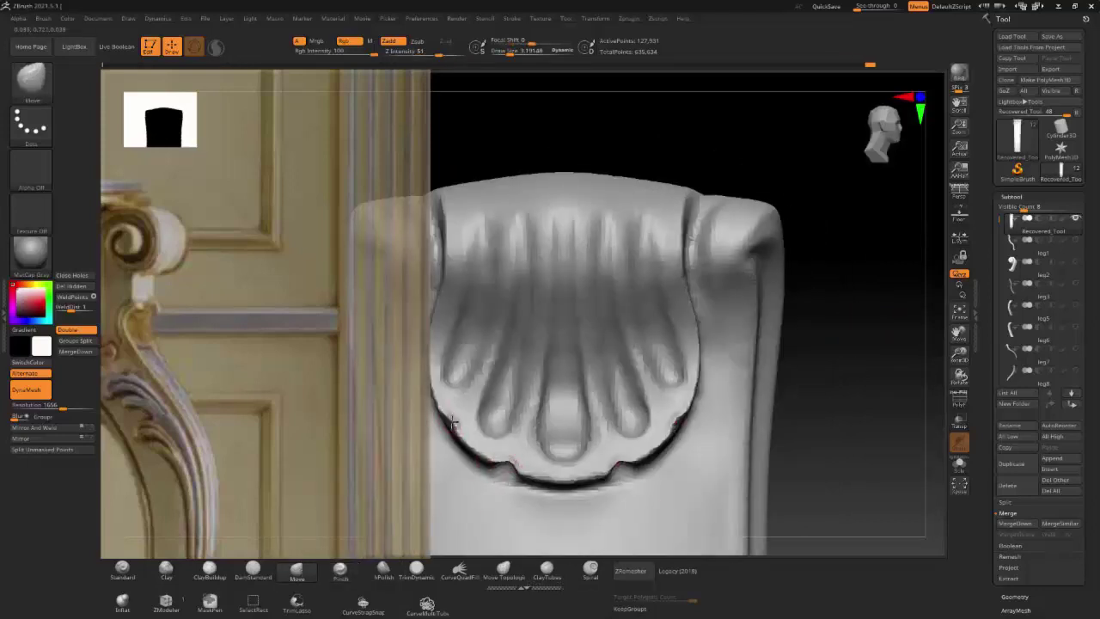
Step: Pull scalloped lobes into the shell's lower rim, then frame the whole leg
{"action": "right_click_drag", "start_coordinate": [458, 418], "coordinate": [611, 456]}
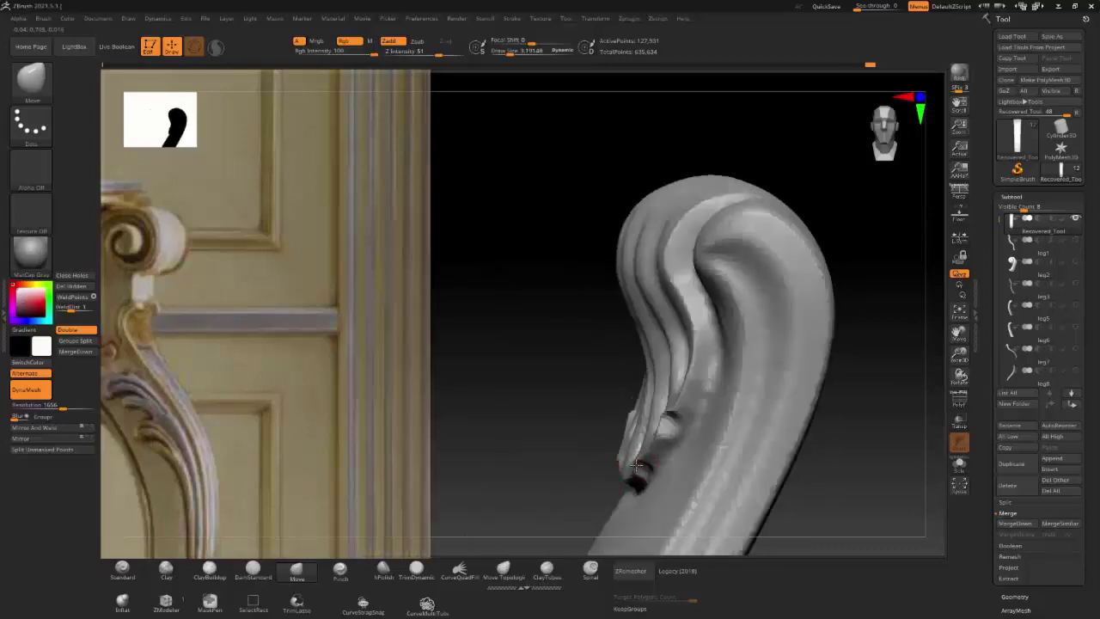
{"action": "right_click_drag", "start_coordinate": [676, 415], "coordinate": [665, 422]}
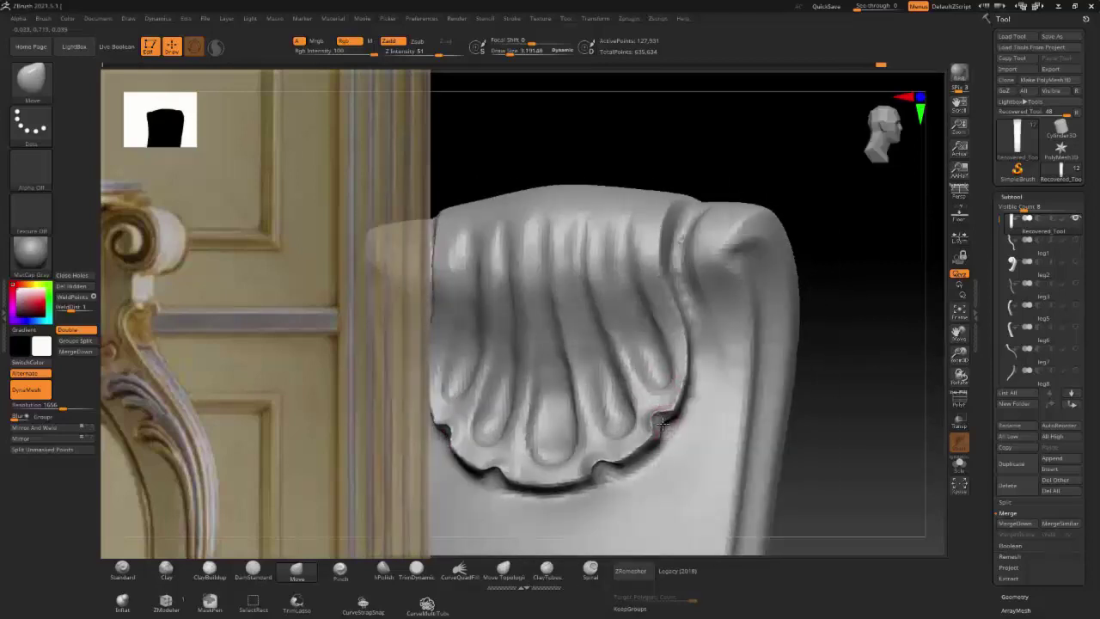
{"action": "right_click_drag", "start_coordinate": [614, 455], "coordinate": [592, 470]}
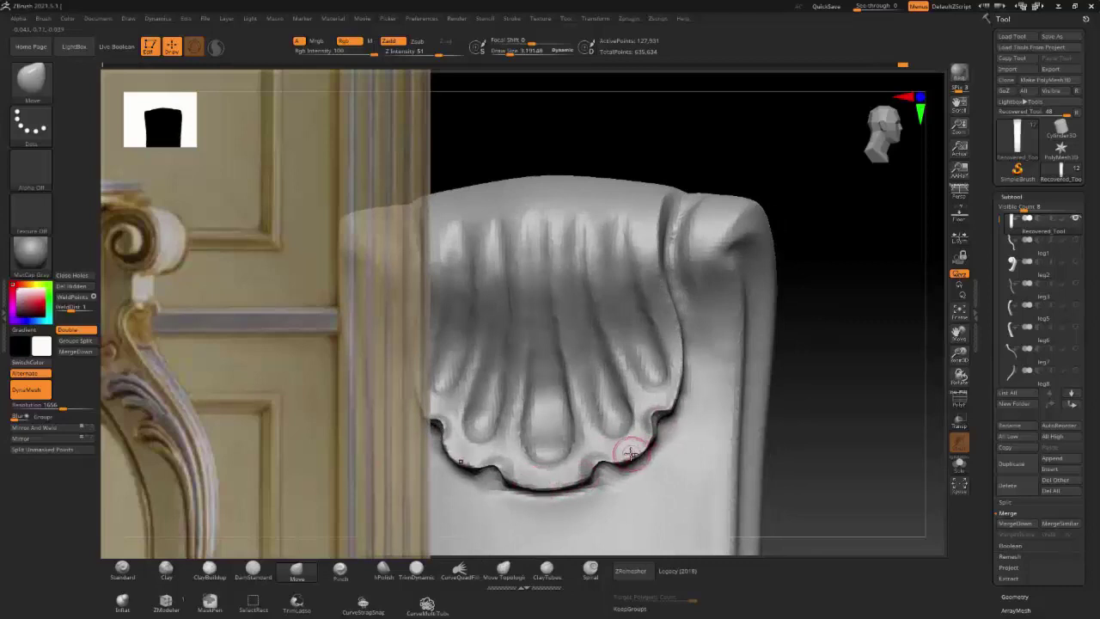
{"action": "key", "text": "f"}
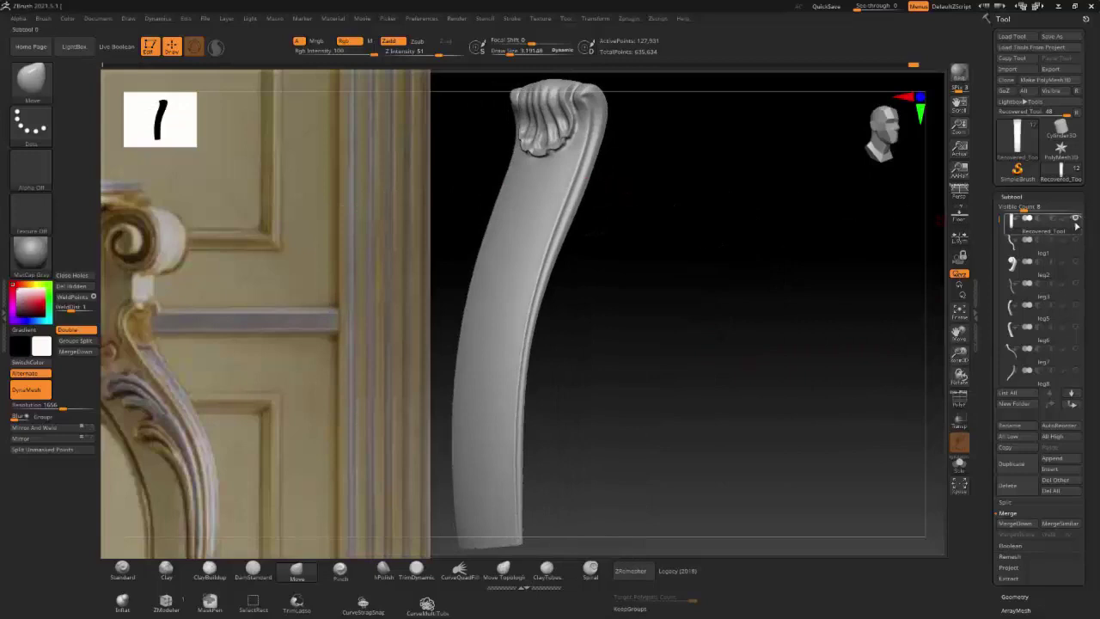
Step: Enlarge the brush Draw Size while viewing the leg's scrolled edge up close
{"action": "right_click_drag", "start_coordinate": [859, 250], "coordinate": [743, 265]}
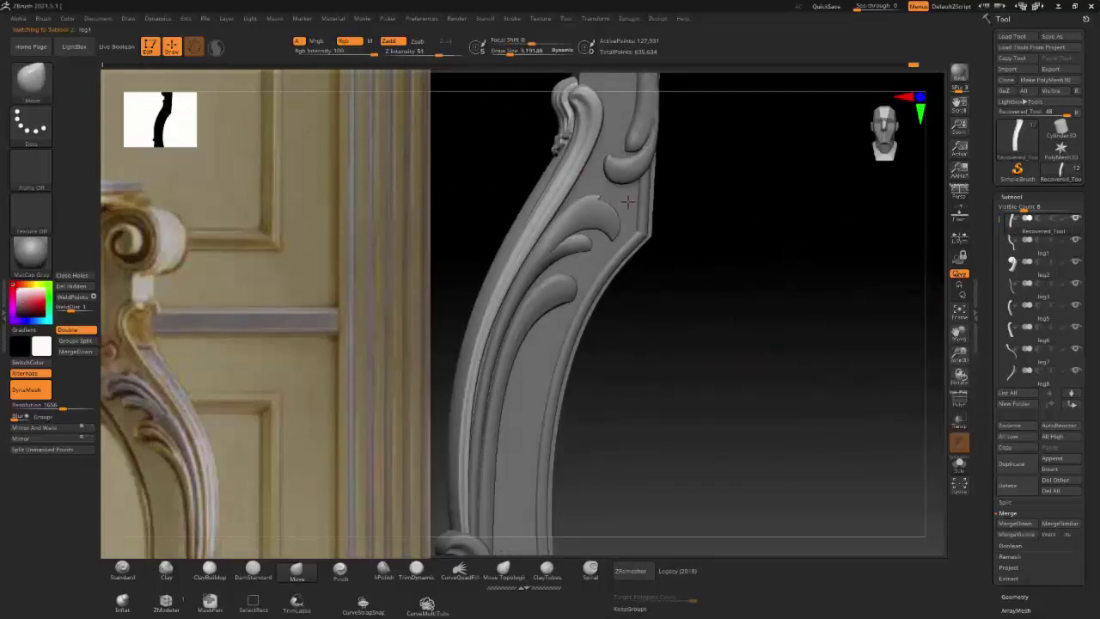
{"action": "mouse_move", "coordinate": [627, 201]}
{"action": "right_mouse_down", "text": "ctrl"}
{"action": "mouse_move", "coordinate": [624, 292]}
{"action": "mouse_move", "coordinate": [668, 288]}
{"action": "right_mouse_up", "text": "ctrl"}
{"action": "key", "text": "s"}
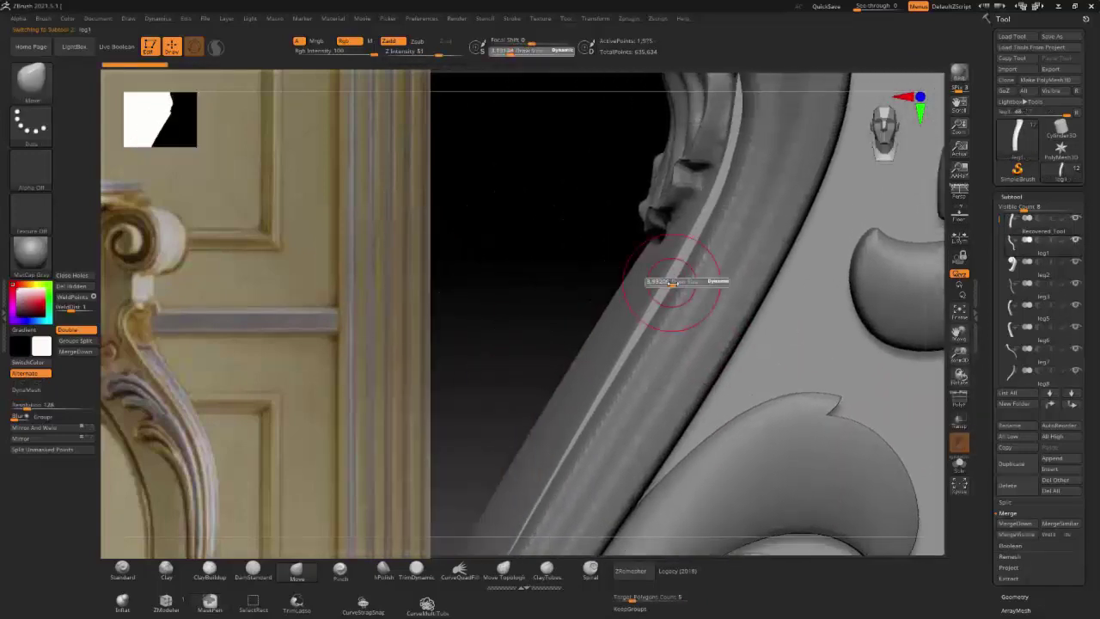
{"action": "left_click_drag", "start_coordinate": [672, 283], "coordinate": [680, 253]}
{"action": "mouse_move", "coordinate": [680, 253]}
{"action": "right_mouse_down"}
{"action": "mouse_move", "coordinate": [668, 258]}
{"action": "mouse_move", "coordinate": [746, 253]}
{"action": "right_mouse_up"}
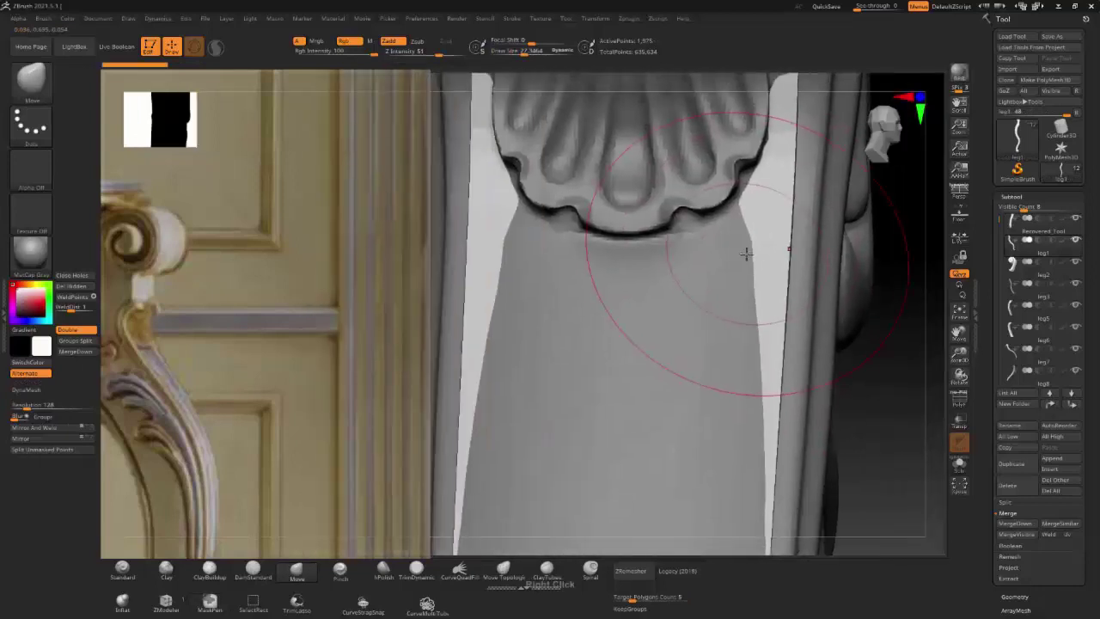
Step: Turn on X-axis symmetry and inspect the carved leg edge from an angle
{"action": "left_click", "coordinate": [595, 18]}
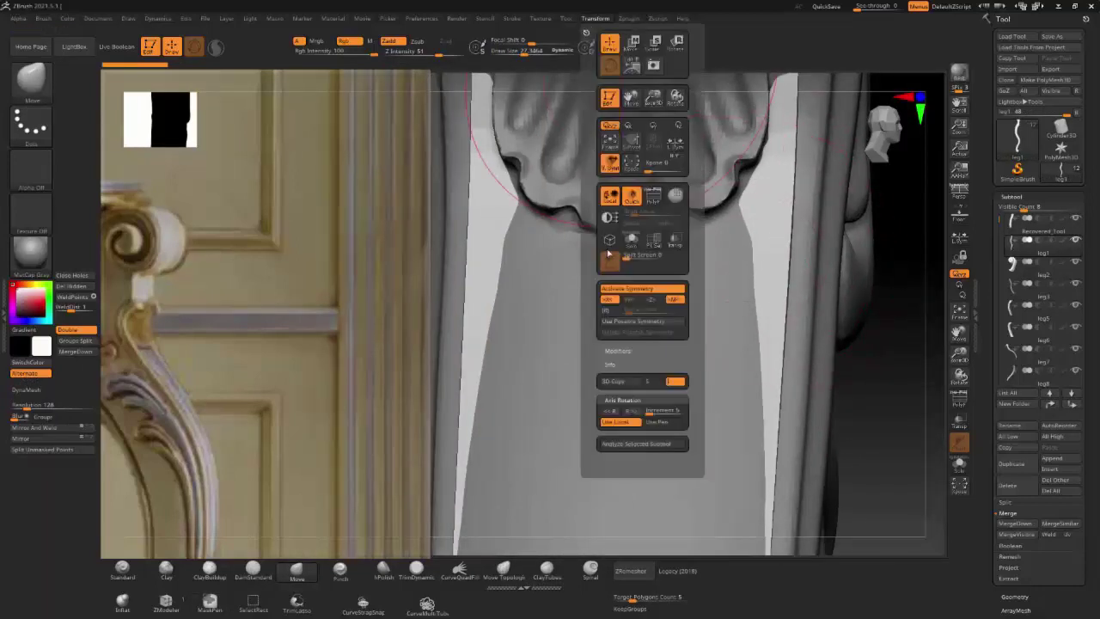
{"action": "left_click", "coordinate": [608, 300]}
{"action": "right_click_drag", "start_coordinate": [764, 261], "coordinate": [748, 344]}
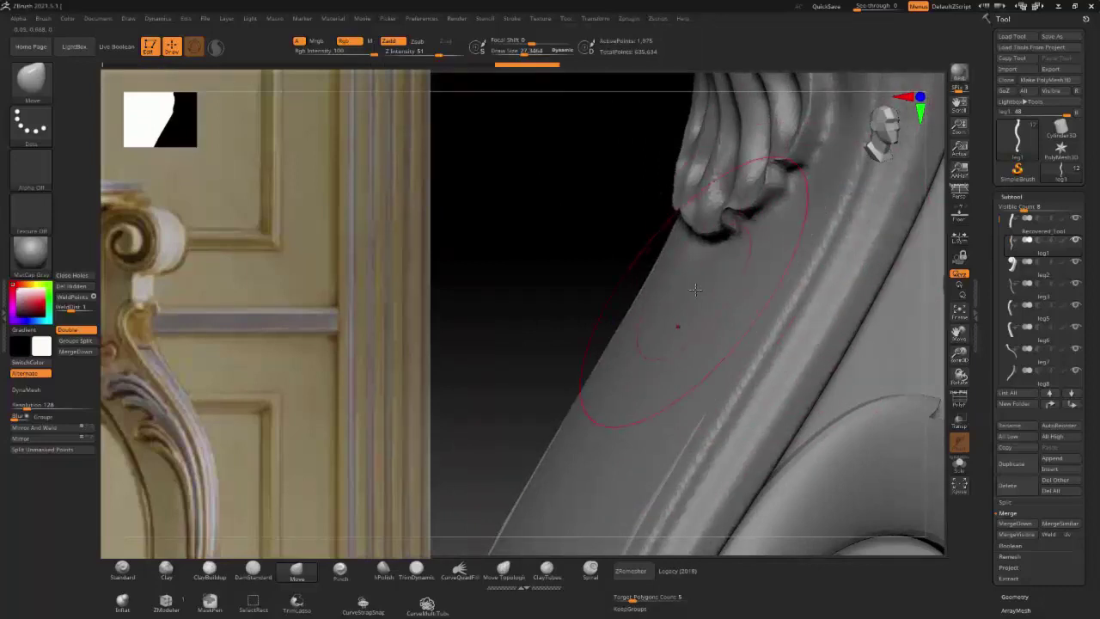
{"action": "mouse_move", "coordinate": [695, 290]}
{"action": "right_mouse_down"}
{"action": "mouse_move", "coordinate": [593, 344]}
{"action": "mouse_move", "coordinate": [584, 419]}
{"action": "mouse_move", "coordinate": [577, 344]}
{"action": "right_mouse_up"}
Step: On leg3, smooth the groove along the inner edge and the arched ridge
{"action": "key", "text": "f"}
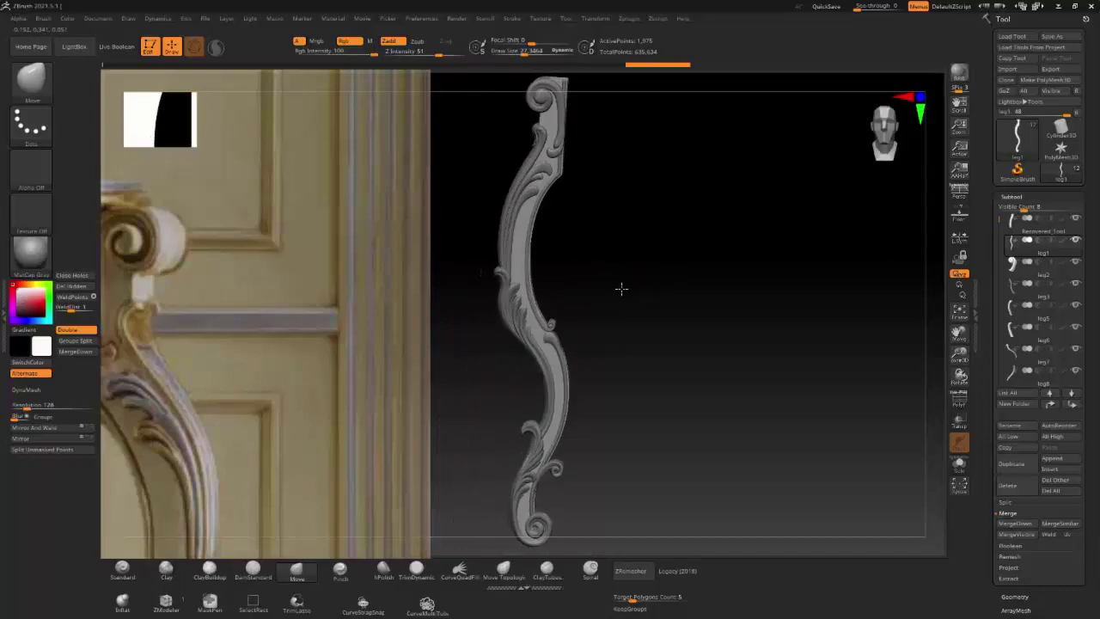
{"action": "mouse_move", "coordinate": [621, 289]}
{"action": "right_mouse_down"}
{"action": "mouse_move", "coordinate": [651, 285]}
{"action": "mouse_move", "coordinate": [619, 287]}
{"action": "mouse_move", "coordinate": [574, 266]}
{"action": "mouse_move", "coordinate": [574, 294]}
{"action": "right_mouse_up"}
{"action": "left_click", "coordinate": [571, 297], "text": "alt"}
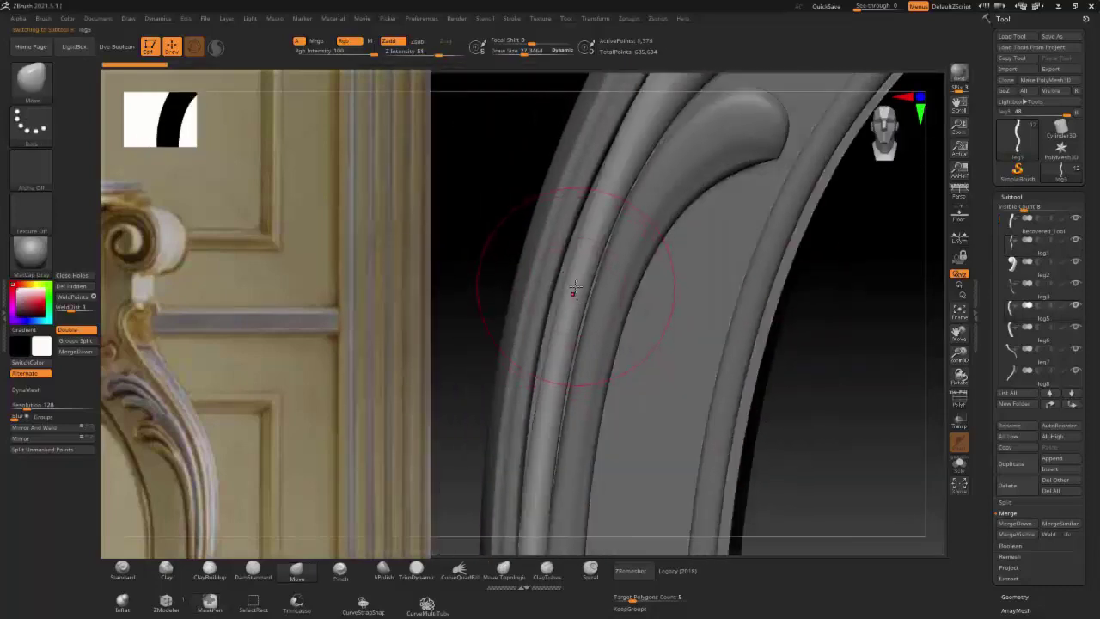
{"action": "left_click_drag", "start_coordinate": [594, 239], "coordinate": [545, 386], "text": "shift"}
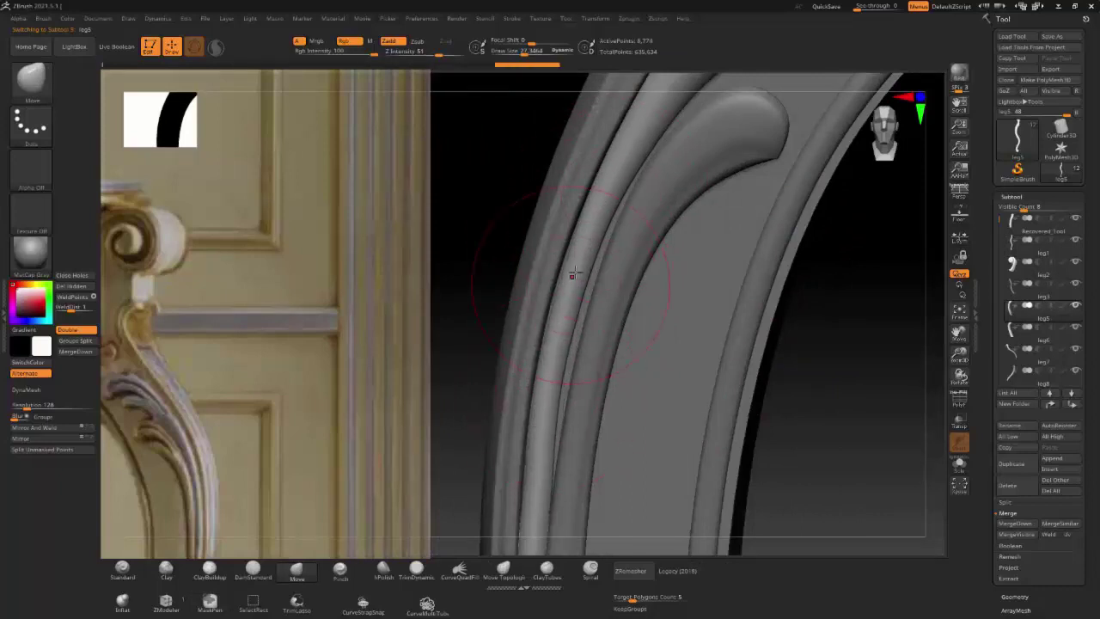
{"action": "left_click", "coordinate": [584, 432], "text": "alt"}
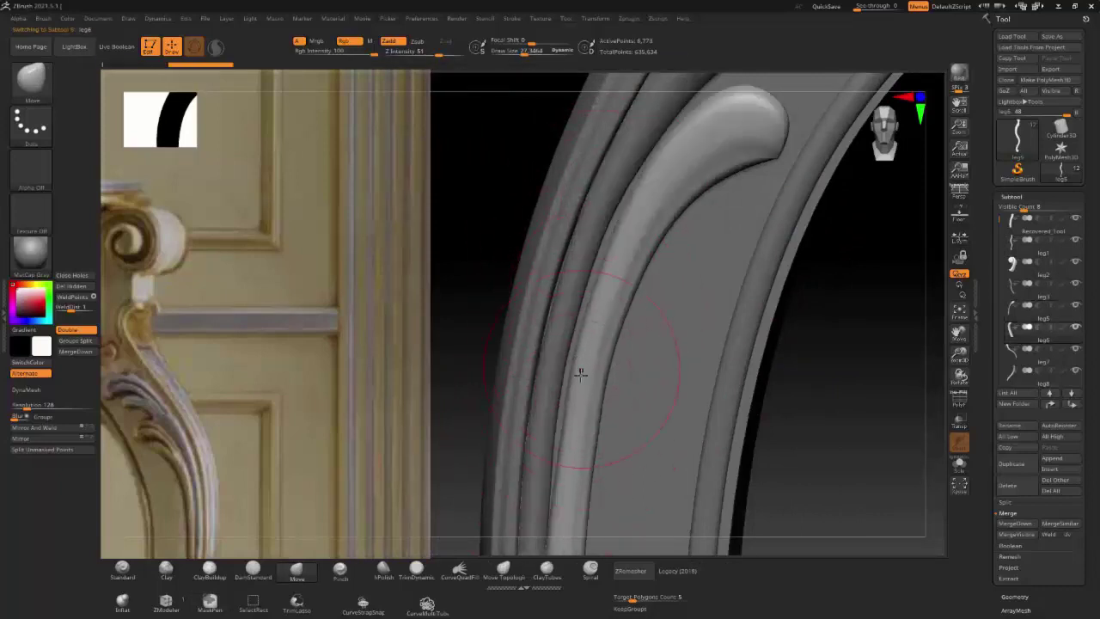
{"action": "left_click_drag", "start_coordinate": [601, 282], "coordinate": [624, 222], "text": "shift"}
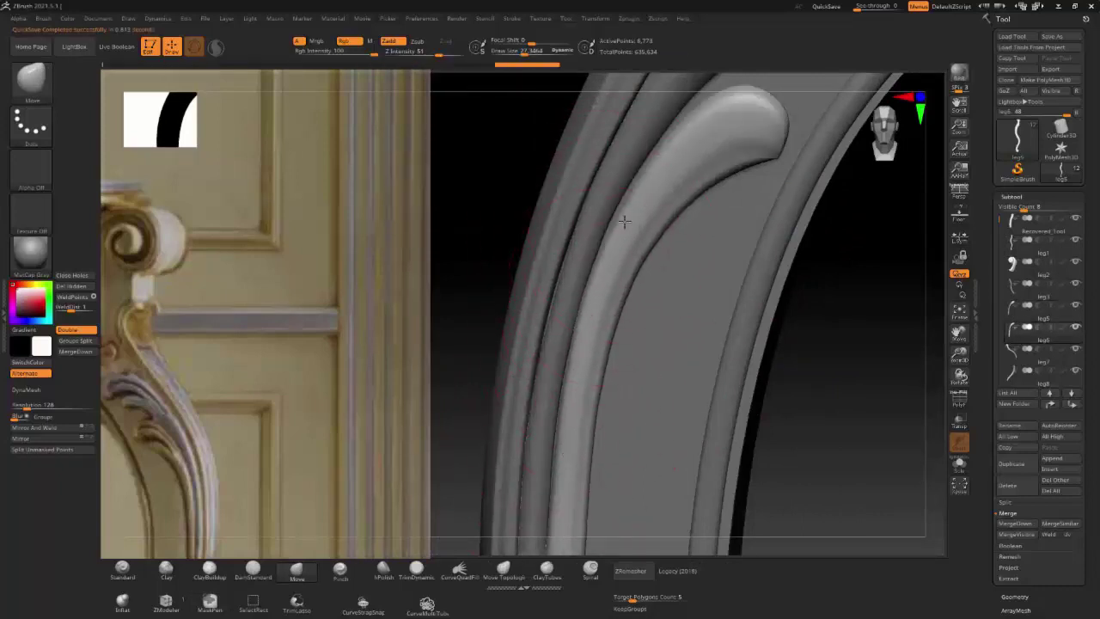
Step: Select the leaf-carved leg5 piece with Move Topological and review its carved leaf
{"action": "right_click_drag", "start_coordinate": [563, 294], "coordinate": [658, 325], "text": "alt"}
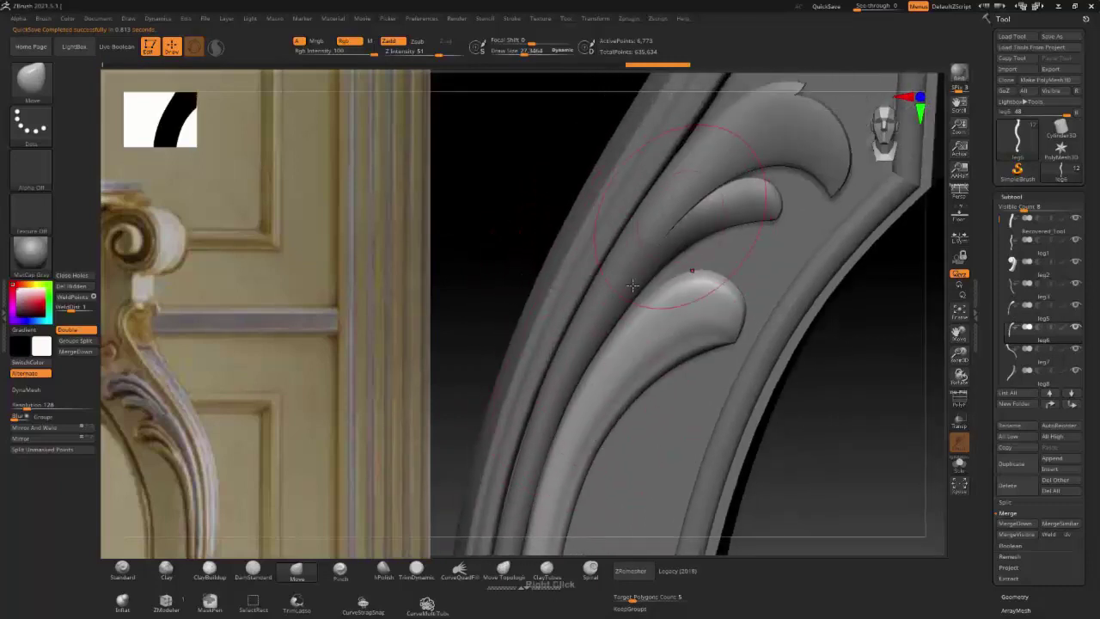
{"action": "left_click", "coordinate": [658, 324], "text": "alt"}
{"action": "left_click_drag", "start_coordinate": [550, 550], "coordinate": [533, 541]}
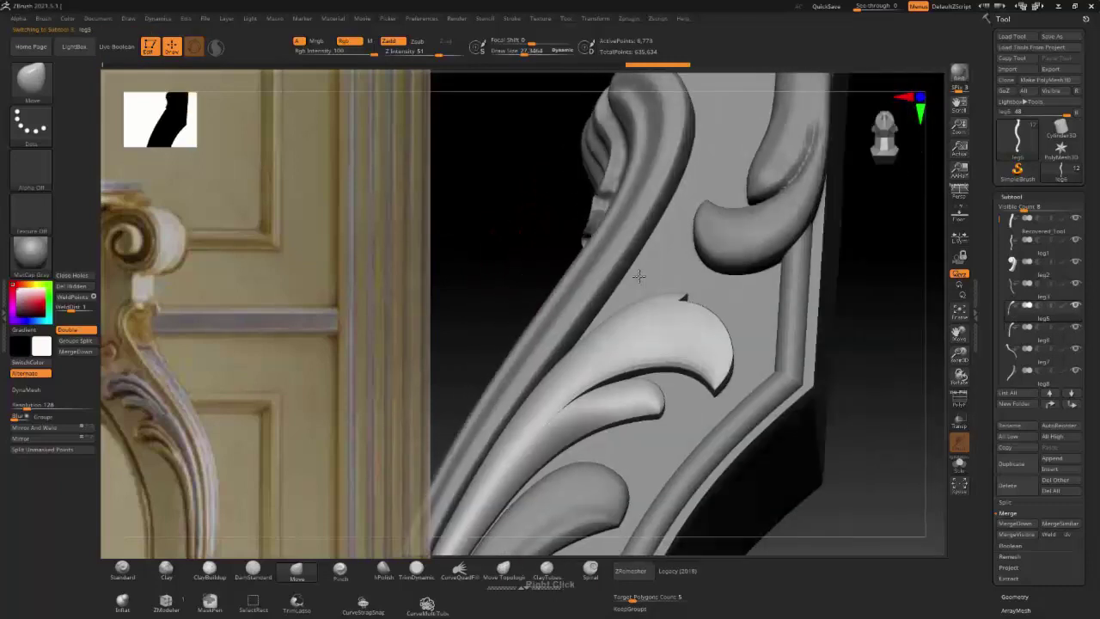
{"action": "left_click", "coordinate": [504, 570]}
{"action": "right_click_drag", "start_coordinate": [528, 538], "coordinate": [628, 408]}
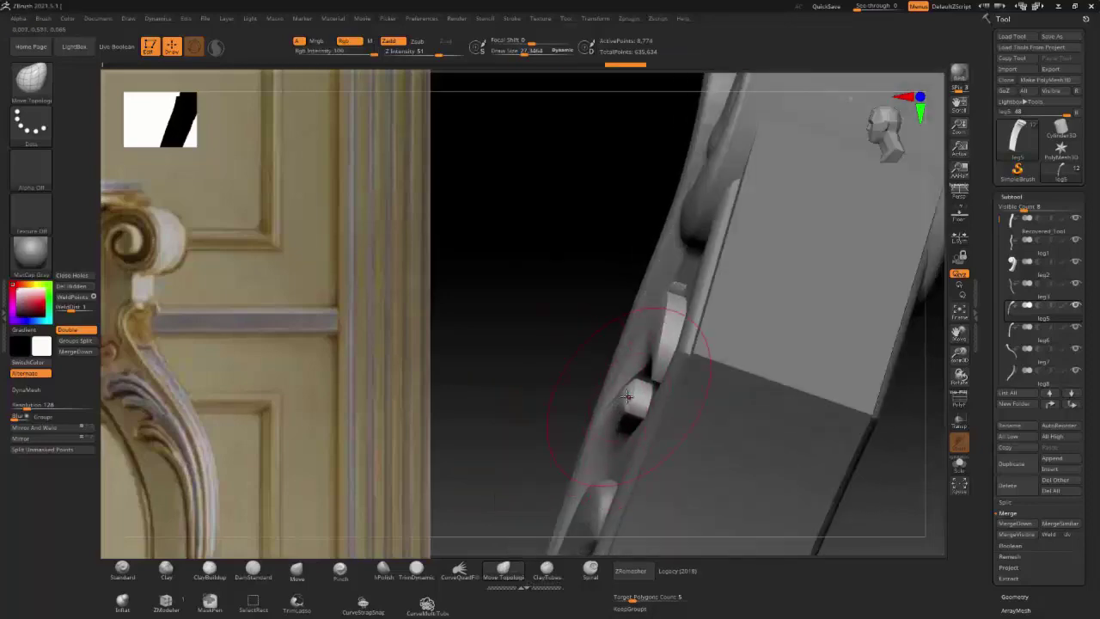
{"action": "right_click_drag", "start_coordinate": [628, 397], "coordinate": [657, 284]}
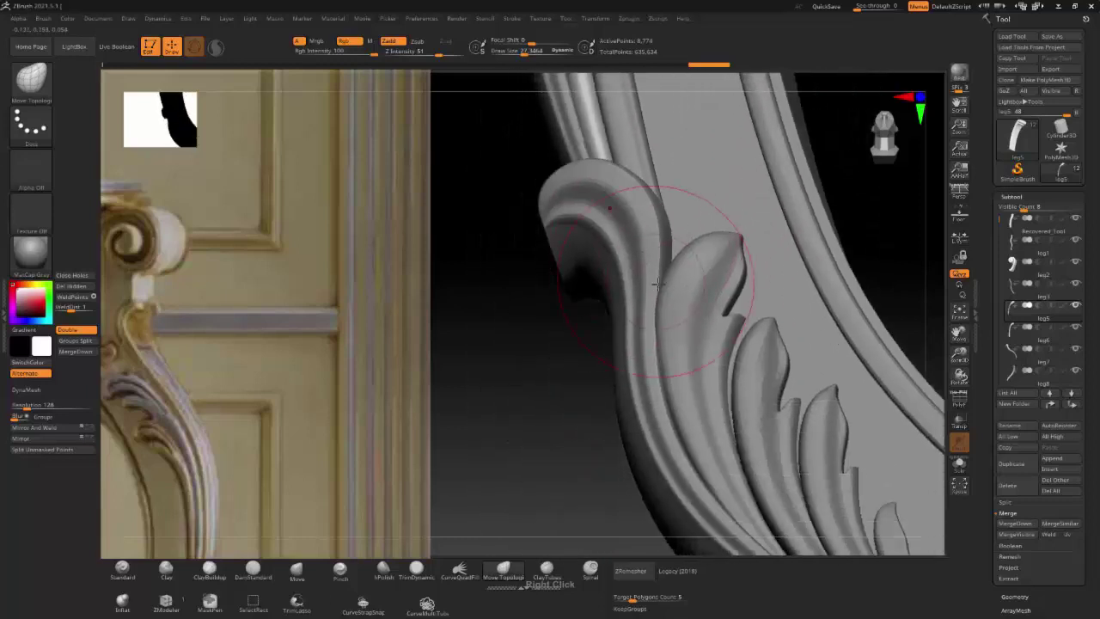
Step: Enlarge and reposition the Spotlight table reference photo, then select the leg7 subtool
{"action": "key", "text": "z"}
{"action": "mouse_move", "coordinate": [233, 318]}
{"action": "left_mouse_down"}
{"action": "mouse_move", "coordinate": [275, 147]}
{"action": "mouse_move", "coordinate": [348, 267]}
{"action": "left_mouse_up"}
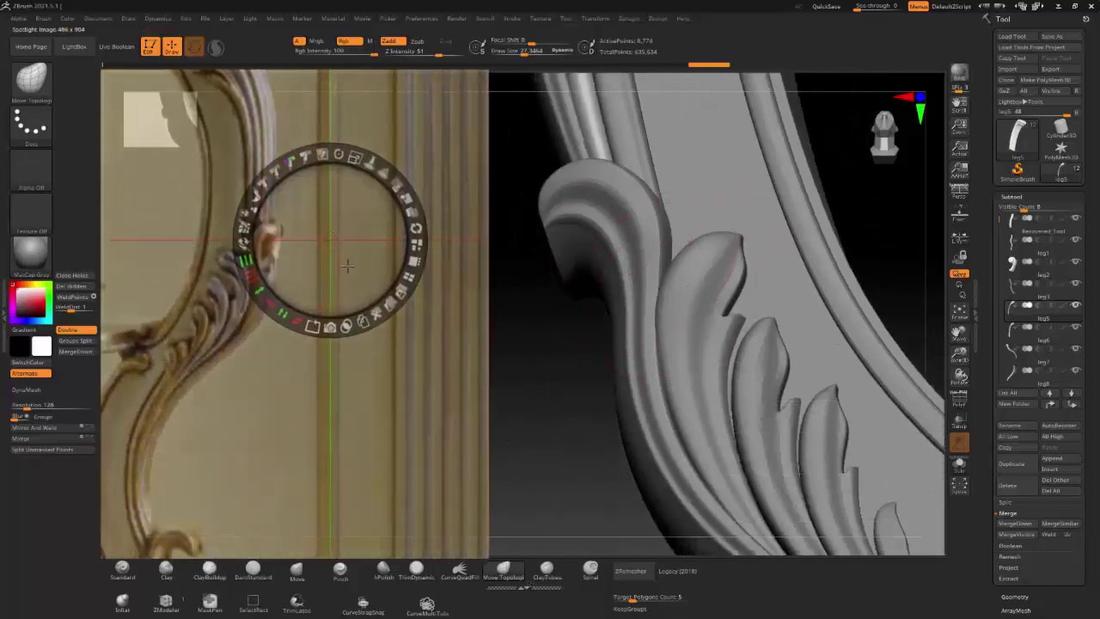
{"action": "left_click_drag", "start_coordinate": [815, 272], "coordinate": [597, 309]}
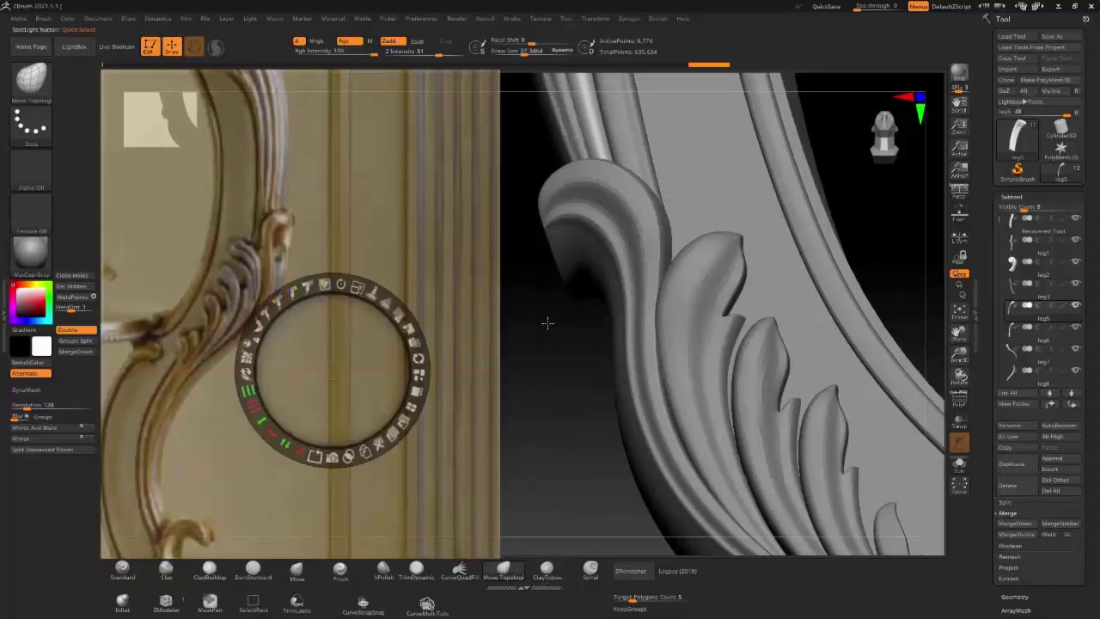
{"action": "key", "text": "z"}
{"action": "right_click_drag", "start_coordinate": [583, 364], "coordinate": [561, 335]}
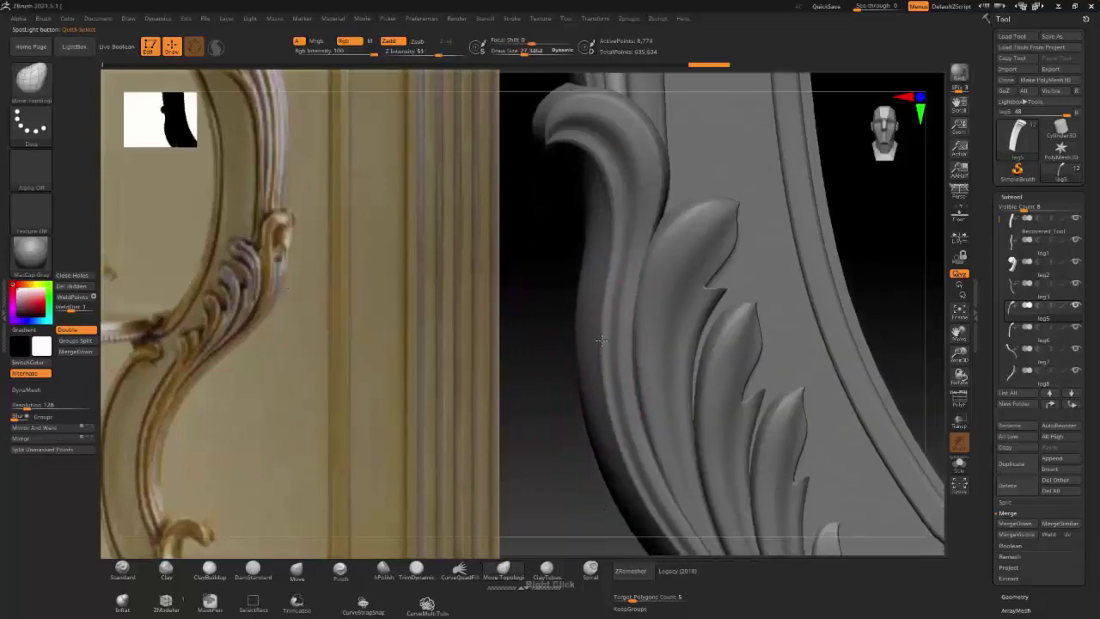
{"action": "key", "text": "z"}
{"action": "mouse_move", "coordinate": [344, 381]}
{"action": "left_mouse_down"}
{"action": "mouse_move", "coordinate": [663, 381]}
{"action": "mouse_move", "coordinate": [614, 393]}
{"action": "mouse_move", "coordinate": [632, 305]}
{"action": "mouse_move", "coordinate": [479, 307]}
{"action": "mouse_move", "coordinate": [531, 275]}
{"action": "mouse_move", "coordinate": [295, 430]}
{"action": "mouse_move", "coordinate": [270, 357]}
{"action": "mouse_move", "coordinate": [215, 290]}
{"action": "left_mouse_up"}
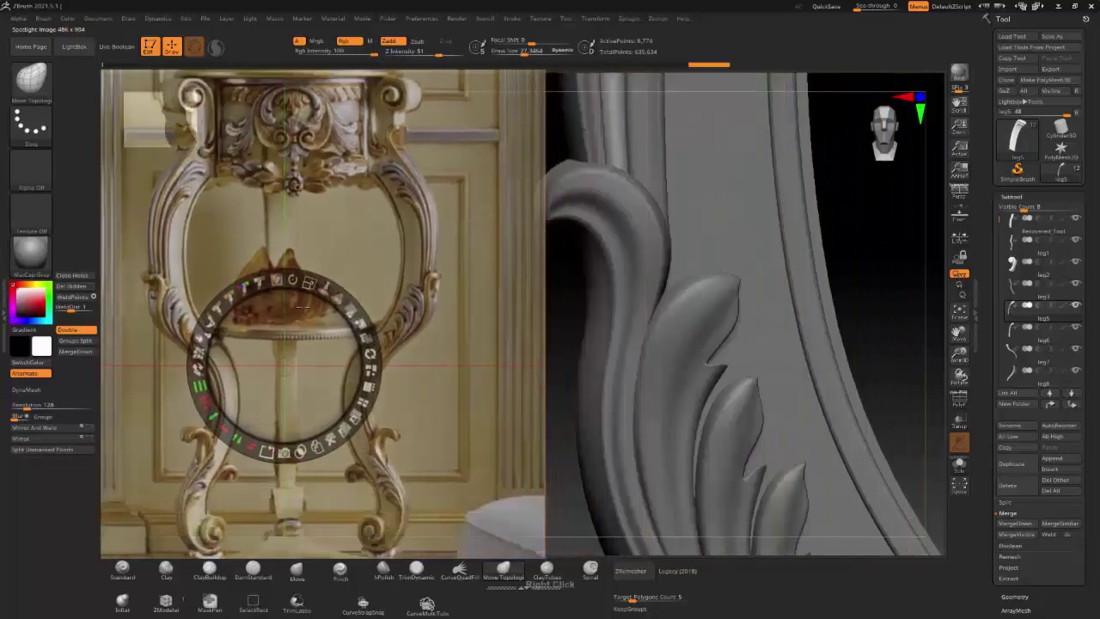
{"action": "key", "text": "z"}
{"action": "mouse_move", "coordinate": [730, 275]}
{"action": "left_mouse_down"}
{"action": "mouse_move", "coordinate": [696, 341]}
{"action": "mouse_move", "coordinate": [788, 380]}
{"action": "mouse_move", "coordinate": [803, 312]}
{"action": "left_mouse_up"}
{"action": "left_click", "coordinate": [695, 341], "text": "alt"}
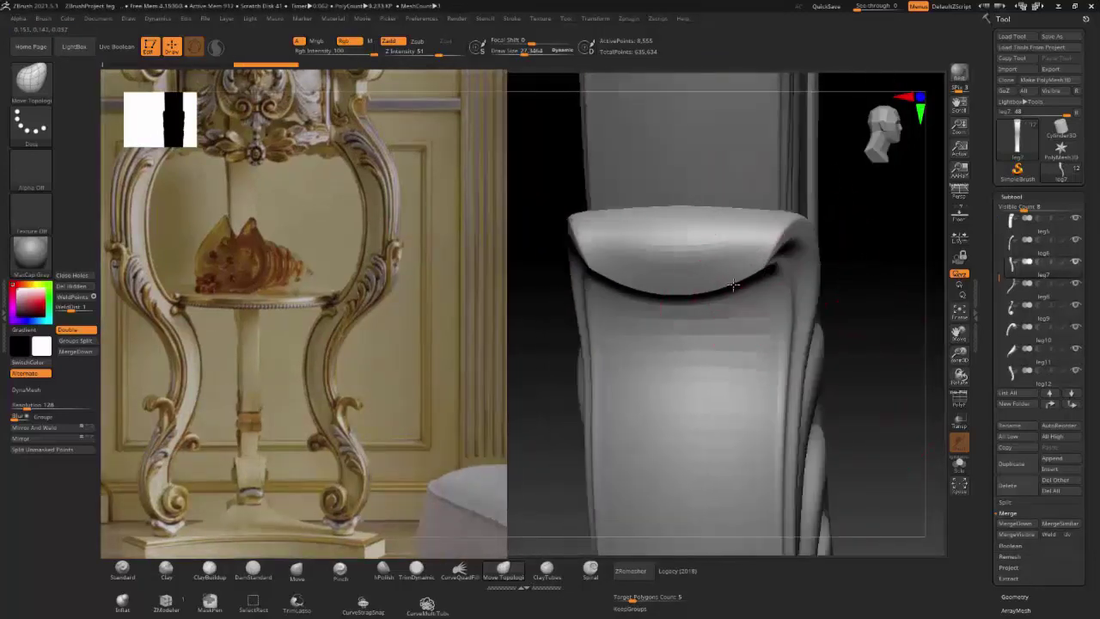
Step: Shrink the brush and raise leg7's DynaMesh Resolution after orbiting to its front
{"action": "mouse_move", "coordinate": [830, 258]}
{"action": "left_mouse_down"}
{"action": "mouse_move", "coordinate": [755, 256]}
{"action": "mouse_move", "coordinate": [776, 324]}
{"action": "left_mouse_up"}
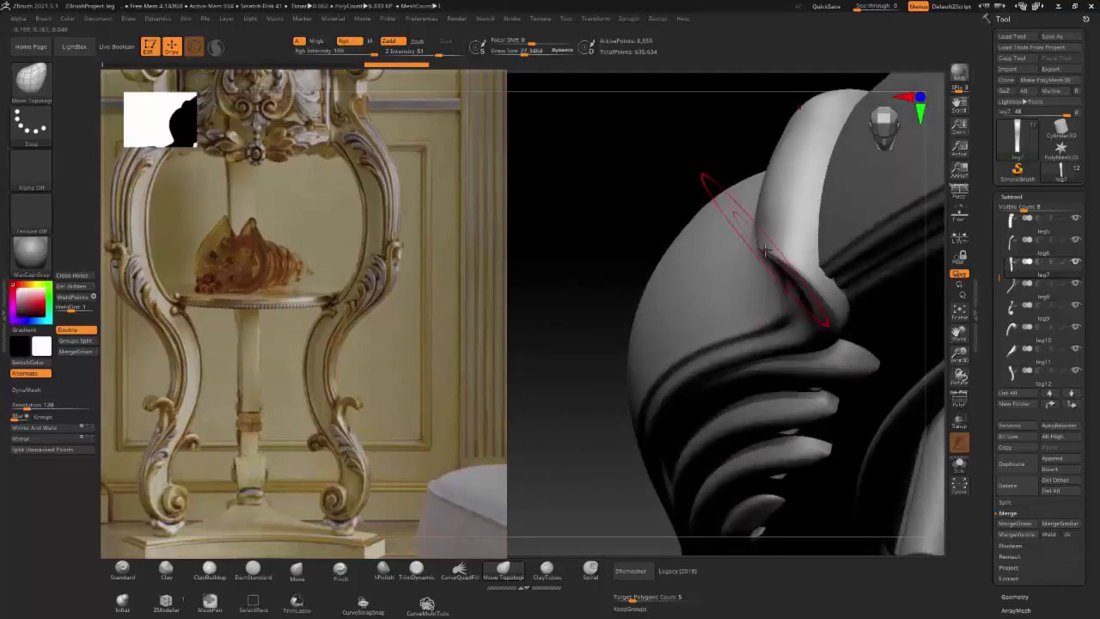
{"action": "mouse_move", "coordinate": [775, 324]}
{"action": "left_mouse_down"}
{"action": "mouse_move", "coordinate": [845, 255]}
{"action": "mouse_move", "coordinate": [773, 283]}
{"action": "left_mouse_up"}
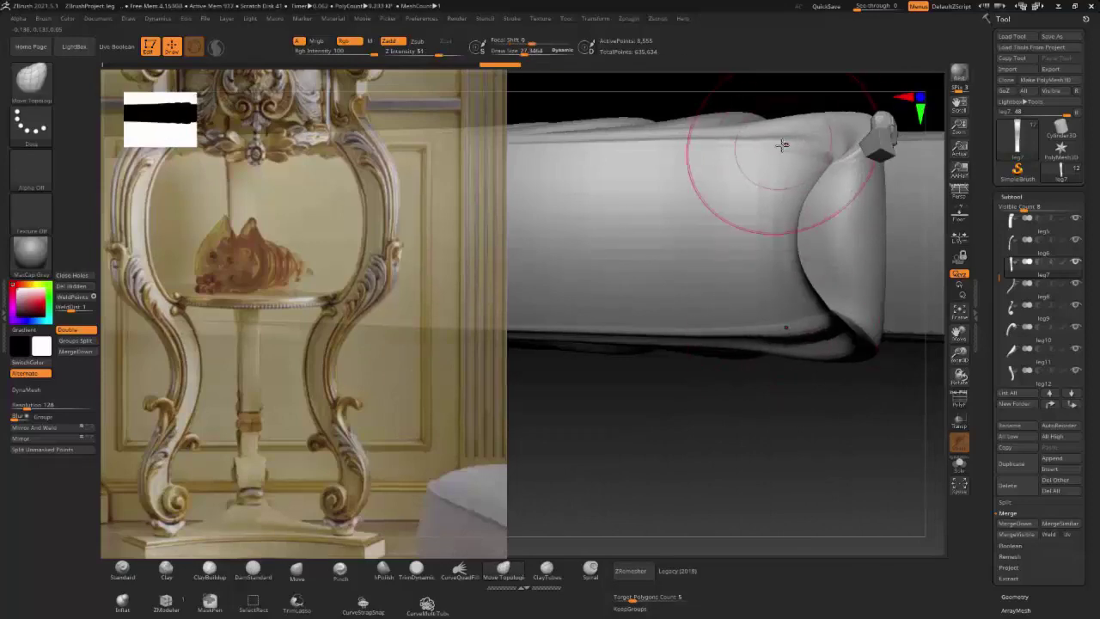
{"action": "key", "text": "bracketleft"}
{"action": "key", "text": "bracketleft"}
{"action": "key", "text": "bracketleft"}
{"action": "mouse_move", "coordinate": [745, 141]}
{"action": "left_mouse_down"}
{"action": "mouse_move", "coordinate": [766, 302]}
{"action": "mouse_move", "coordinate": [776, 288]}
{"action": "mouse_move", "coordinate": [832, 286]}
{"action": "left_mouse_up"}
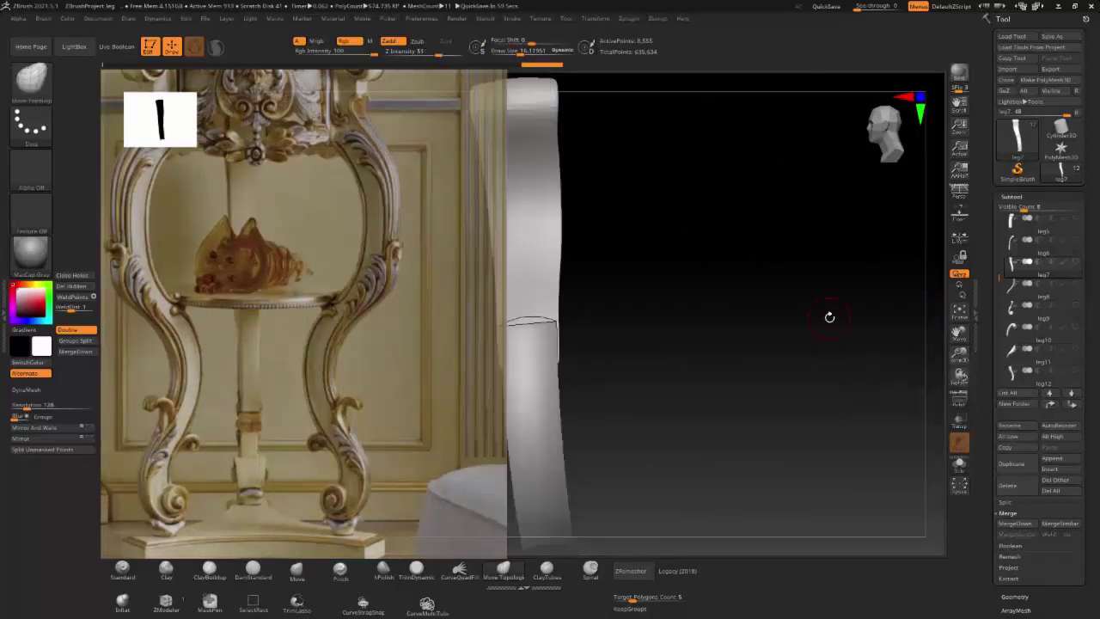
{"action": "mouse_move", "coordinate": [829, 315]}
{"action": "left_mouse_down"}
{"action": "mouse_move", "coordinate": [747, 245]}
{"action": "mouse_move", "coordinate": [853, 327]}
{"action": "mouse_move", "coordinate": [776, 263]}
{"action": "mouse_move", "coordinate": [702, 364]}
{"action": "mouse_move", "coordinate": [701, 273]}
{"action": "left_mouse_up"}
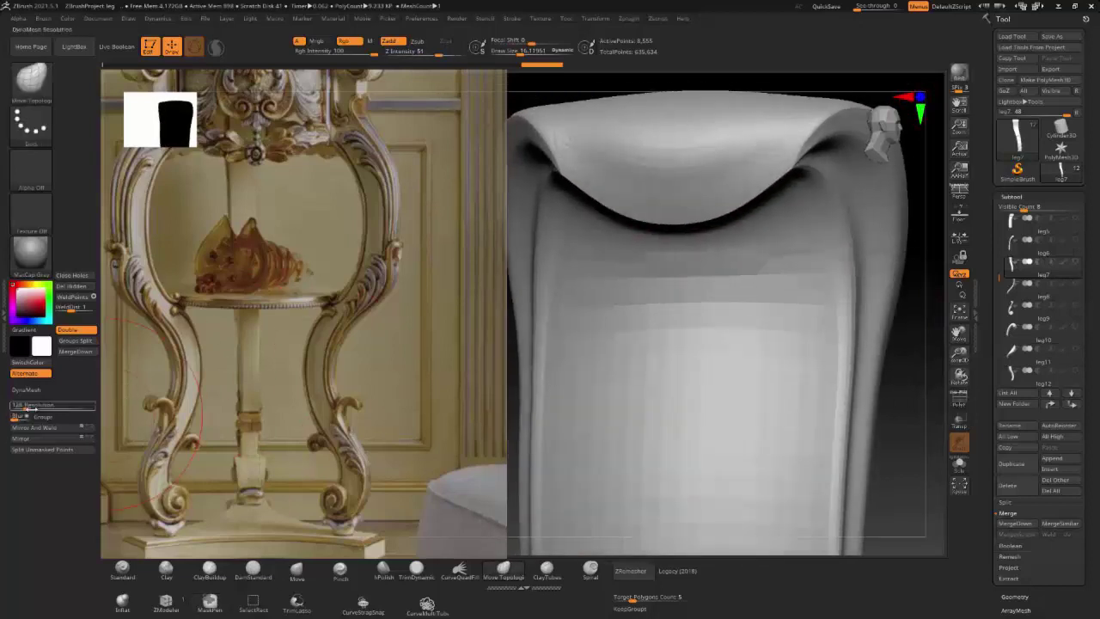
{"action": "left_click_drag", "start_coordinate": [56, 408], "coordinate": [58, 409]}
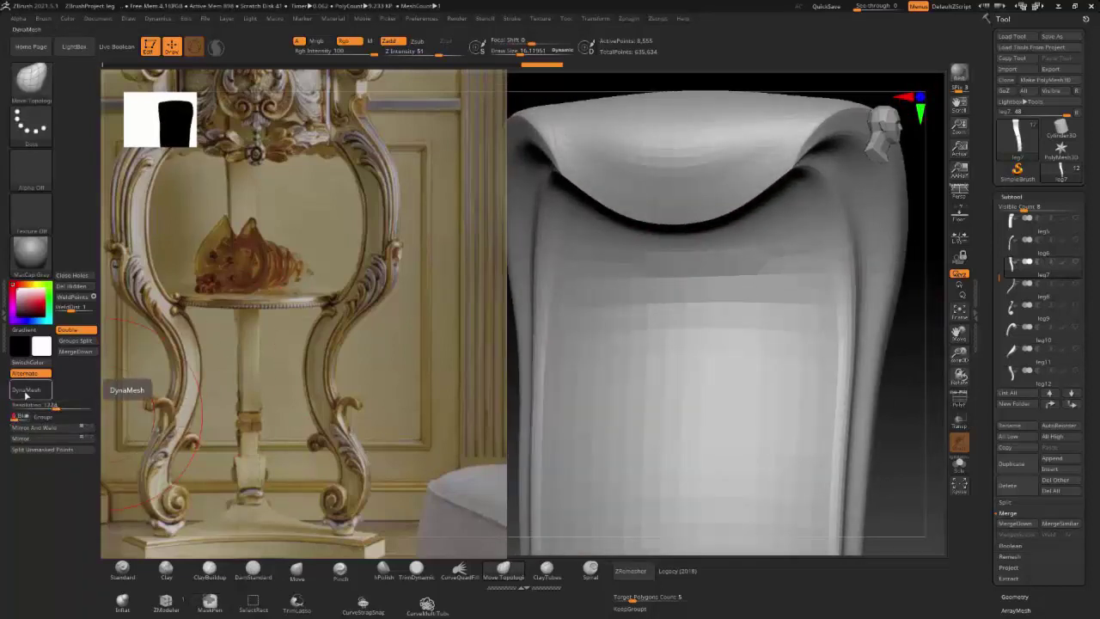
Step: DynaMesh leg7 at the new resolution and smooth the dent in its top lip
{"action": "left_click", "coordinate": [26, 390]}
{"action": "mouse_move", "coordinate": [693, 228]}
{"action": "left_mouse_down"}
{"action": "mouse_move", "coordinate": [660, 277]}
{"action": "mouse_move", "coordinate": [628, 398]}
{"action": "left_mouse_up"}
{"action": "left_click", "coordinate": [252, 569]}
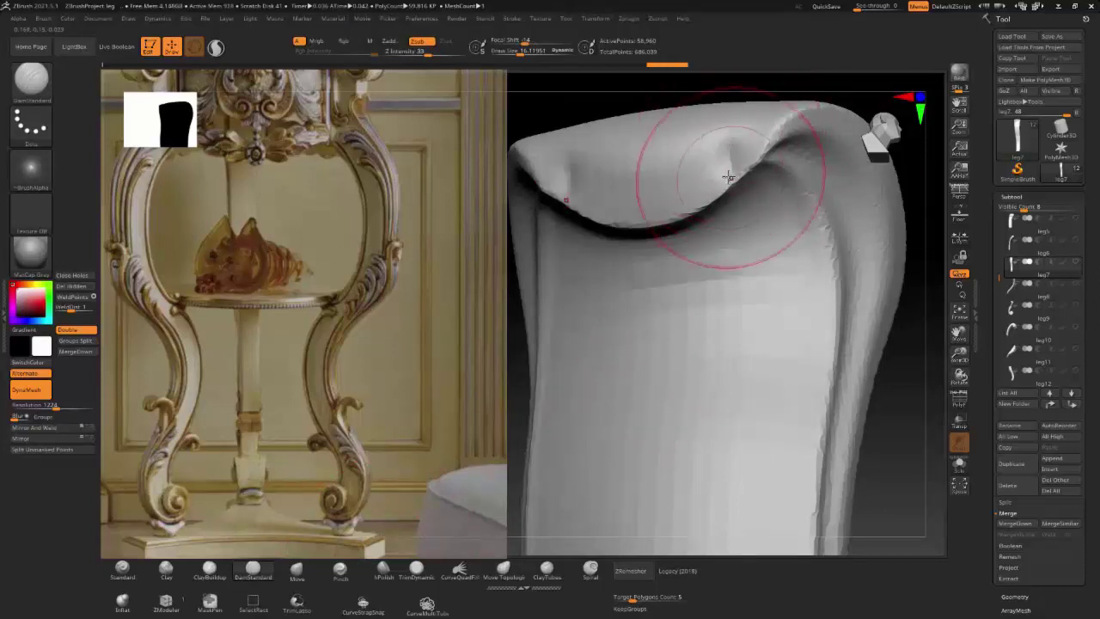
{"action": "left_click_drag", "start_coordinate": [712, 172], "coordinate": [713, 198]}
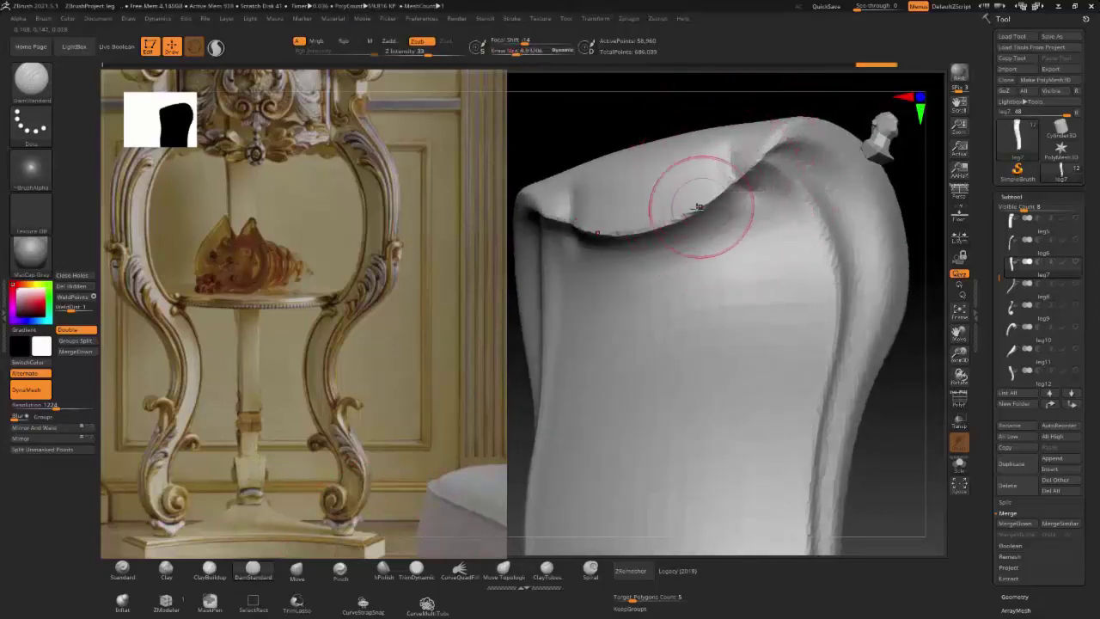
{"action": "mouse_move", "coordinate": [688, 216]}
{"action": "left_mouse_down", "text": "shift"}
{"action": "mouse_move", "coordinate": [735, 179]}
{"action": "mouse_move", "coordinate": [737, 199]}
{"action": "left_mouse_up", "text": "shift"}
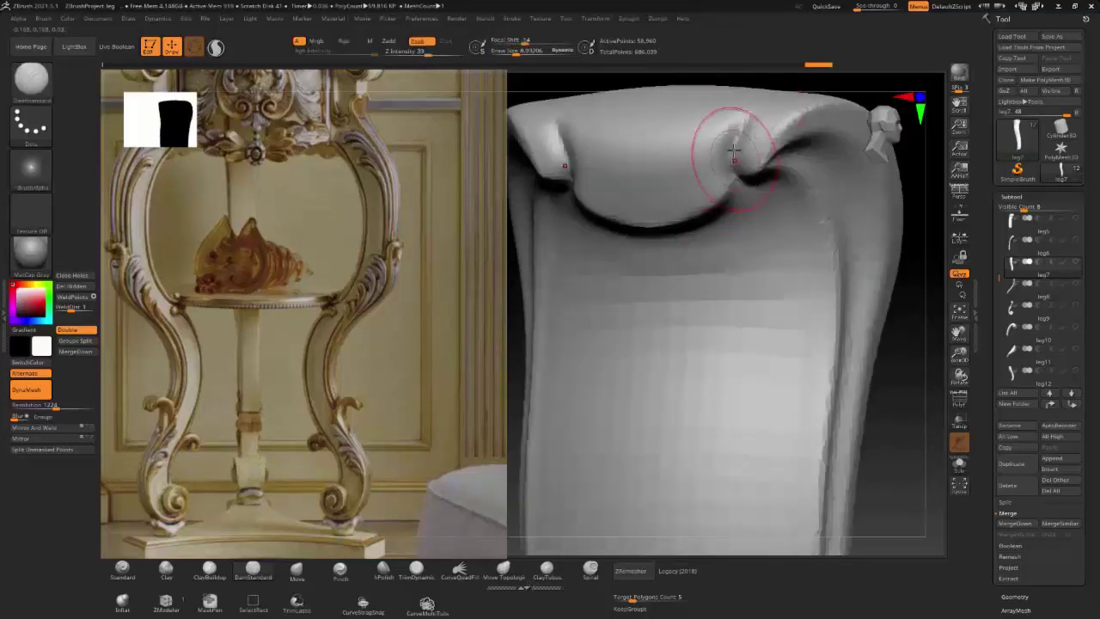
{"action": "left_click_drag", "start_coordinate": [724, 147], "coordinate": [755, 203]}
{"action": "mouse_move", "coordinate": [755, 203]}
{"action": "right_mouse_down"}
{"action": "mouse_move", "coordinate": [754, 180]}
{"action": "mouse_move", "coordinate": [738, 246]}
{"action": "right_mouse_up"}
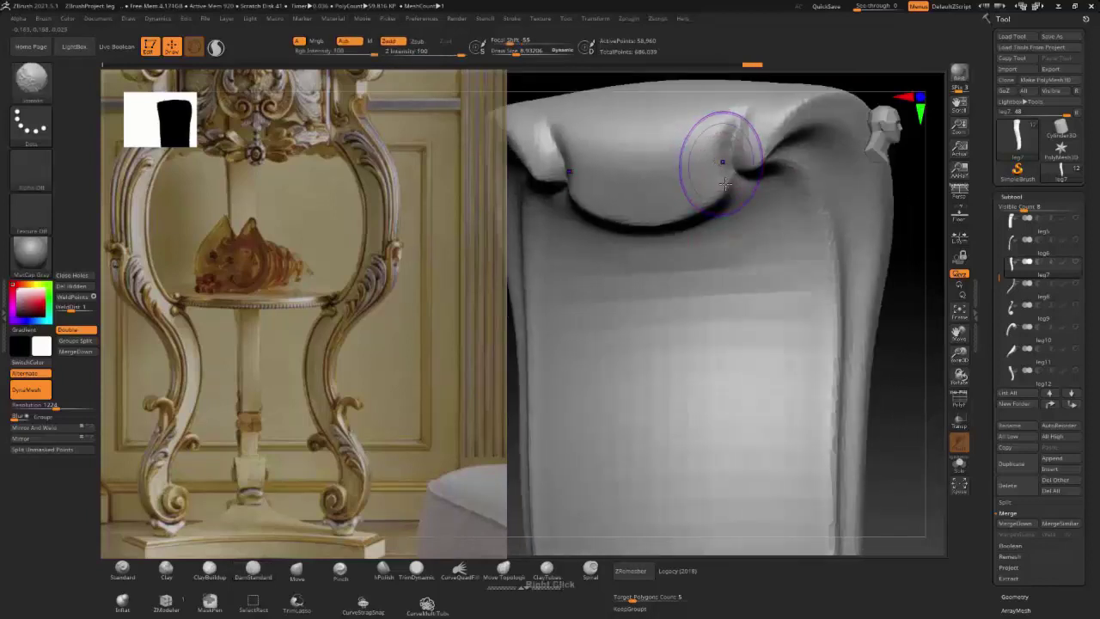
{"action": "mouse_move", "coordinate": [713, 147]}
{"action": "right_mouse_down"}
{"action": "mouse_move", "coordinate": [753, 105]}
{"action": "mouse_move", "coordinate": [728, 138]}
{"action": "mouse_move", "coordinate": [725, 115]}
{"action": "mouse_move", "coordinate": [582, 289]}
{"action": "right_mouse_up"}
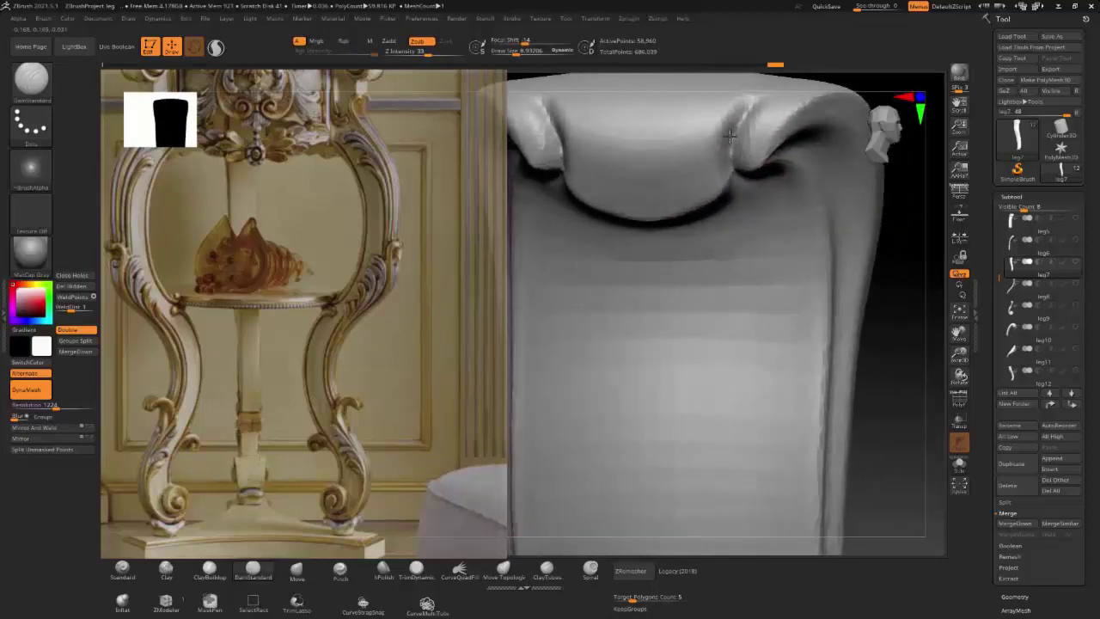
Step: Build up a raised, rounded bulge in the cap's centre with ClayBuildup
{"action": "left_click", "coordinate": [210, 570]}
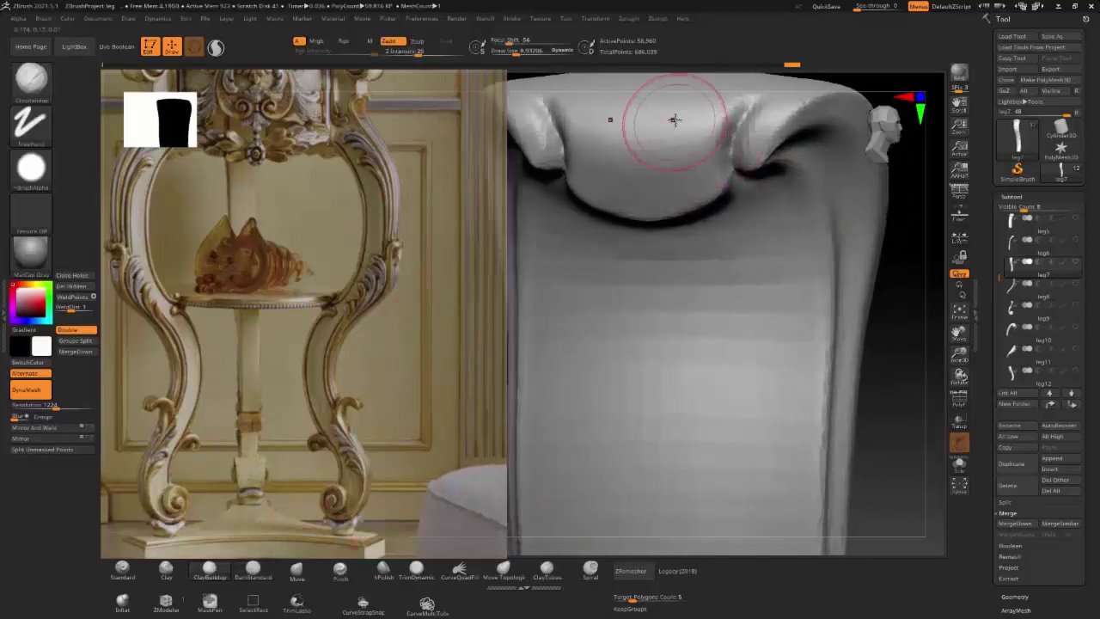
{"action": "left_click_drag", "start_coordinate": [676, 177], "coordinate": [649, 182]}
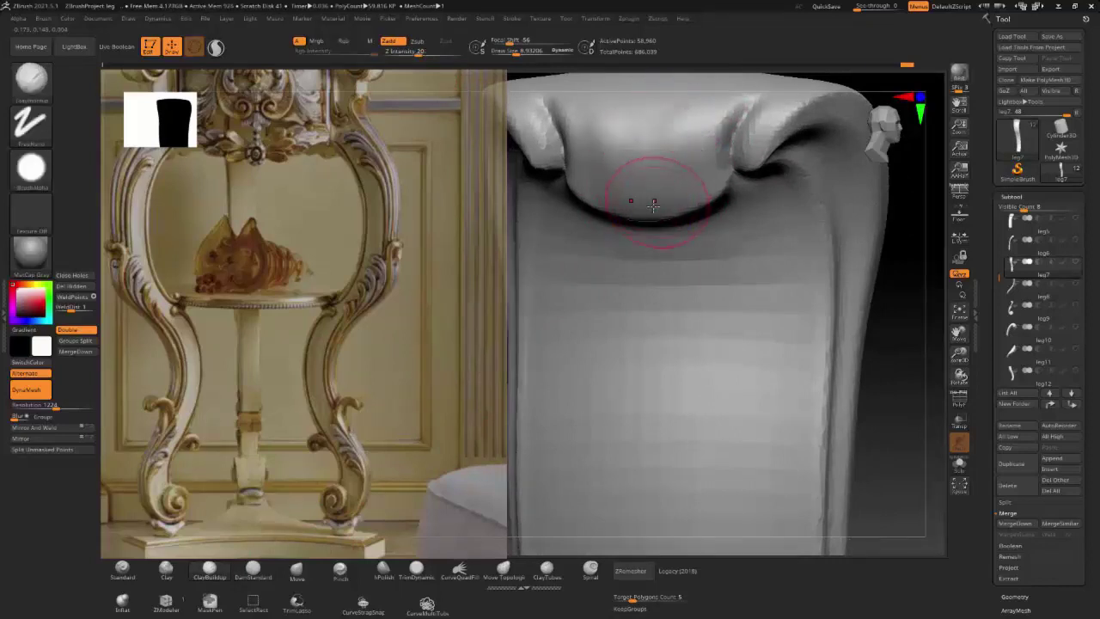
{"action": "left_click_drag", "start_coordinate": [668, 202], "coordinate": [685, 118]}
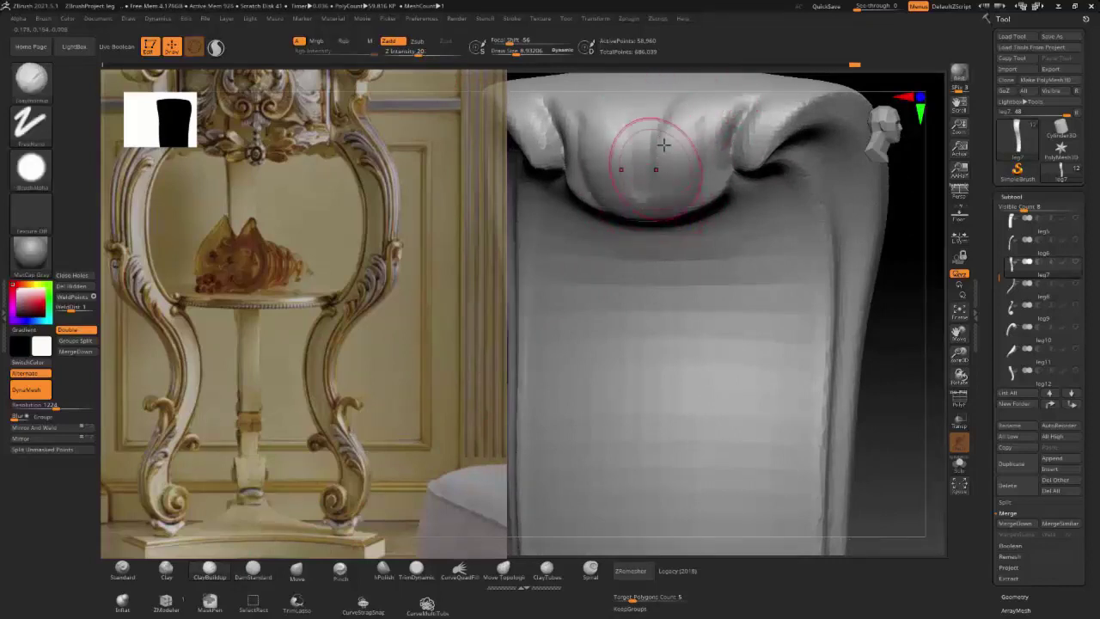
{"action": "left_click_drag", "start_coordinate": [638, 177], "coordinate": [663, 177], "text": "shift"}
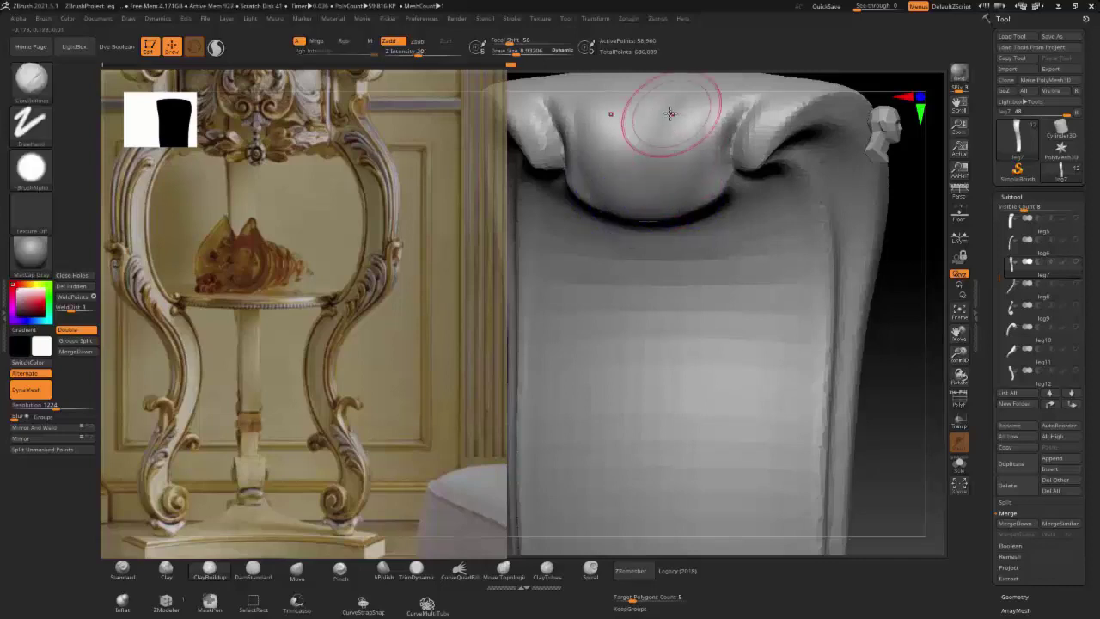
{"action": "left_click", "coordinate": [122, 568]}
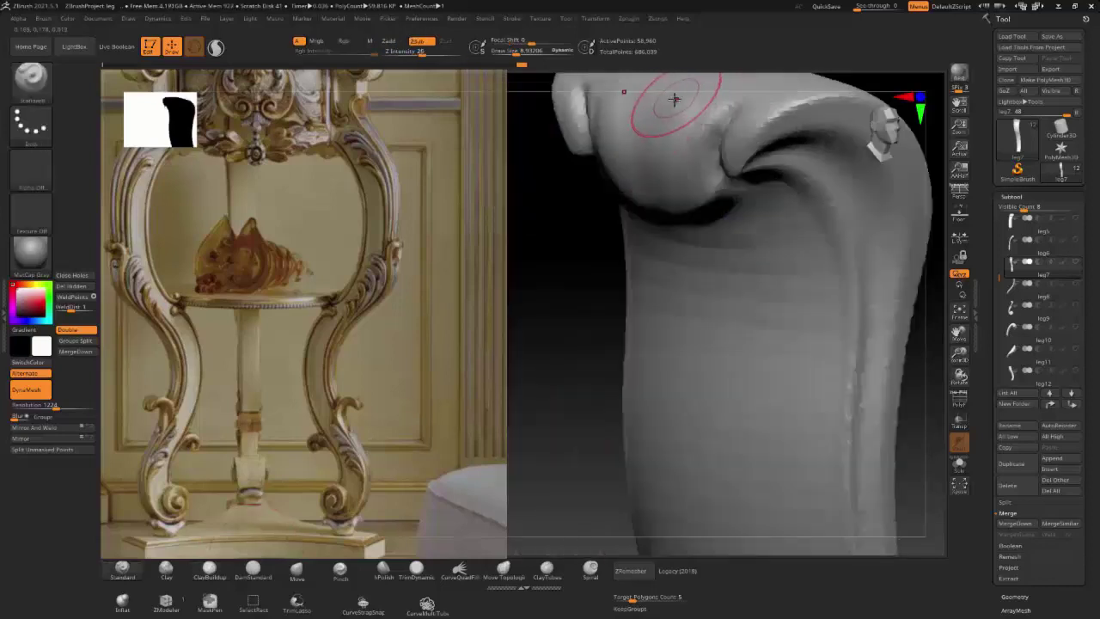
Step: Dent the cap's lower centre and reshape the central folds with a smaller brush
{"action": "mouse_move", "coordinate": [675, 98]}
{"action": "right_mouse_down"}
{"action": "mouse_move", "coordinate": [651, 253]}
{"action": "mouse_move", "coordinate": [700, 245]}
{"action": "right_mouse_up"}
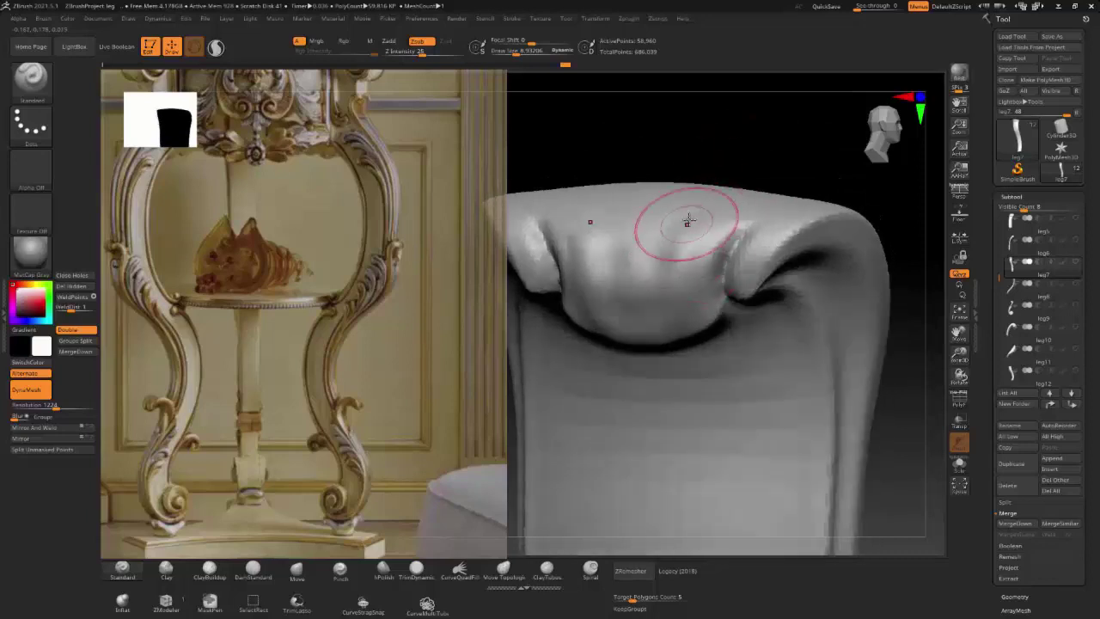
{"action": "left_click_drag", "start_coordinate": [634, 274], "coordinate": [623, 295]}
{"action": "key", "text": "s"}
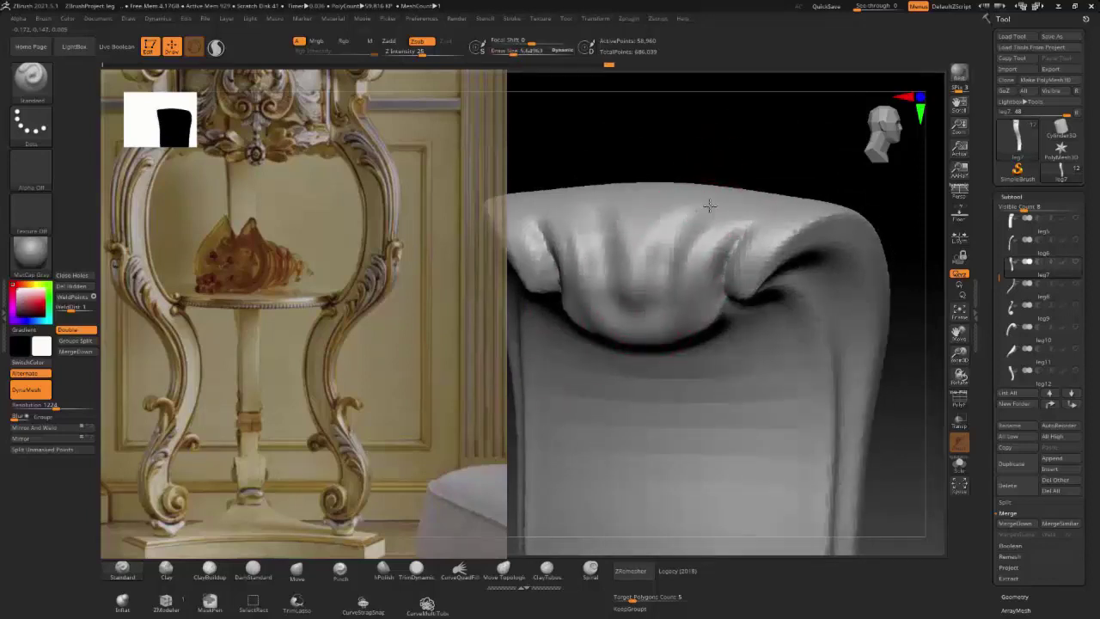
{"action": "mouse_move", "coordinate": [688, 215]}
{"action": "left_mouse_down"}
{"action": "mouse_move", "coordinate": [653, 297]}
{"action": "mouse_move", "coordinate": [619, 335]}
{"action": "left_mouse_up"}
{"action": "left_click_drag", "start_coordinate": [602, 237], "coordinate": [662, 258]}
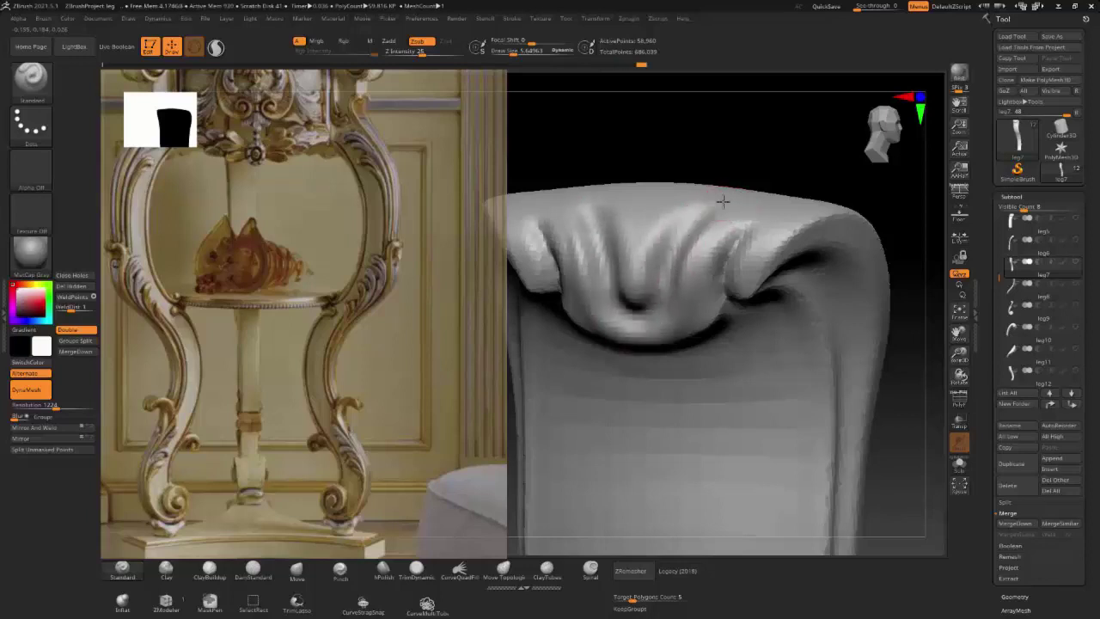
{"action": "left_click_drag", "start_coordinate": [723, 200], "coordinate": [662, 258]}
{"action": "key", "text": "ctrl+z"}
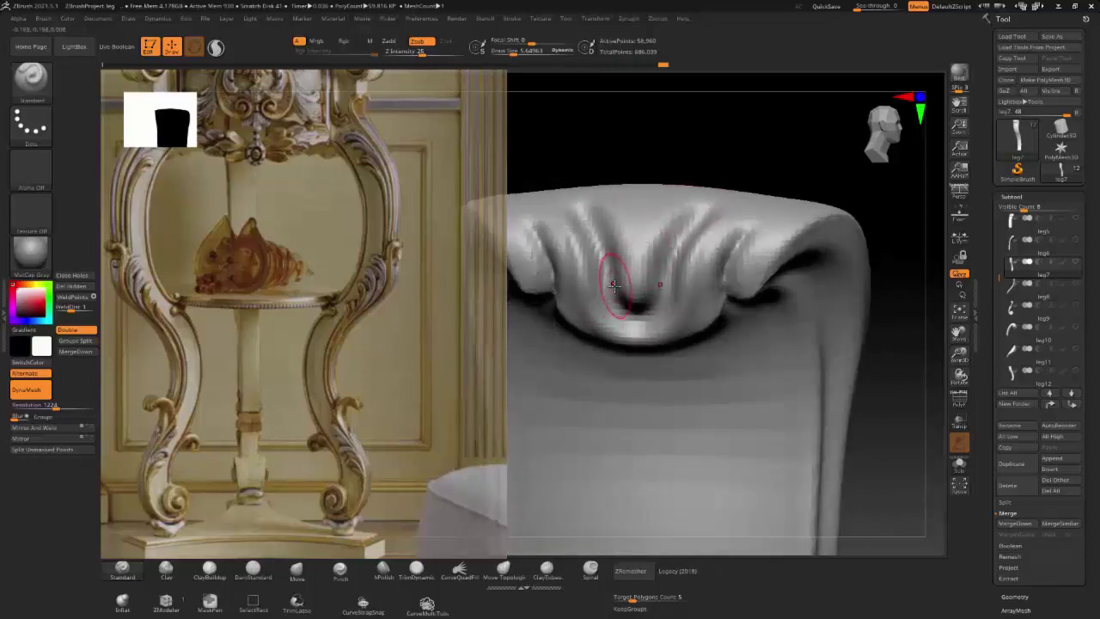
Step: With DamStandard in Zadd, cut a sharp crease to the centre dip and reshape the lower lip
{"action": "left_click", "coordinate": [253, 569]}
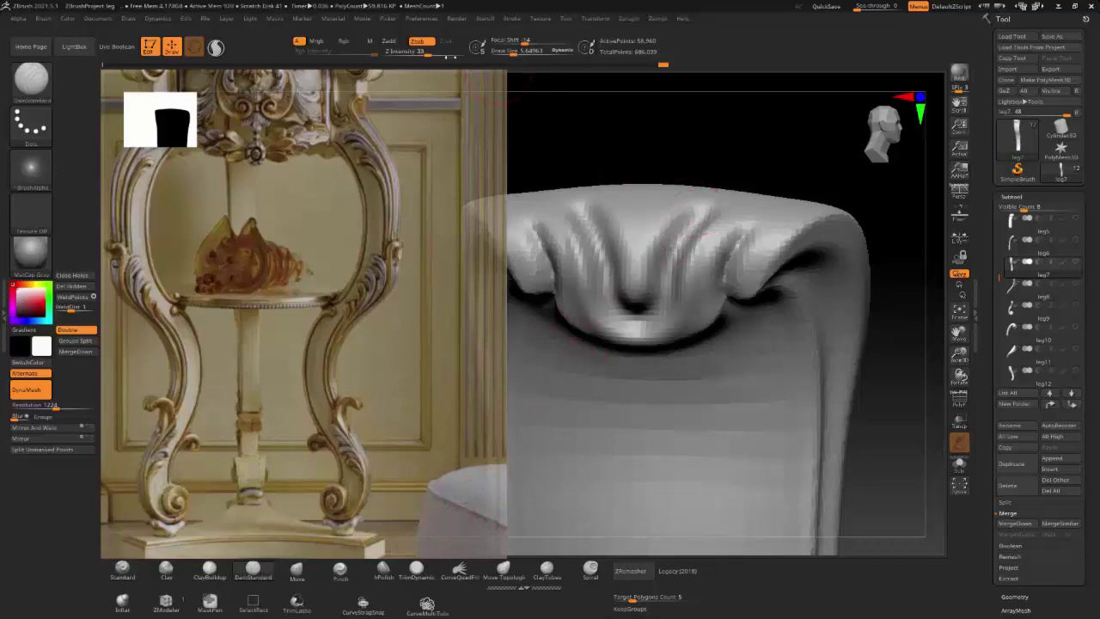
{"action": "left_click", "coordinate": [388, 41]}
{"action": "left_click_drag", "start_coordinate": [696, 205], "coordinate": [650, 283]}
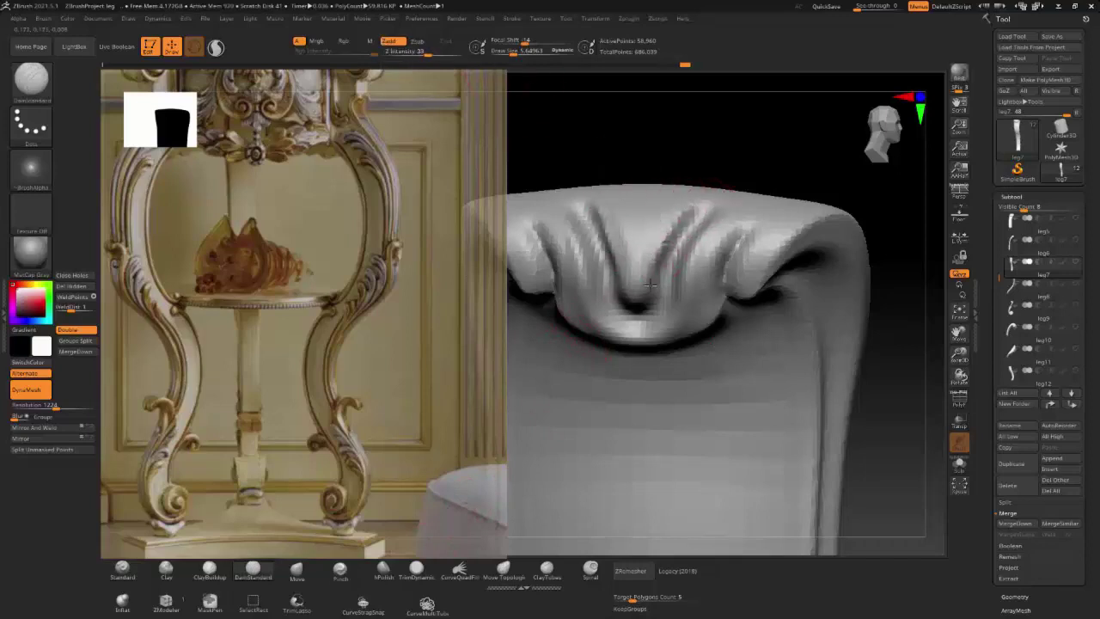
{"action": "mouse_move", "coordinate": [698, 206]}
{"action": "left_mouse_down"}
{"action": "mouse_move", "coordinate": [651, 246]}
{"action": "mouse_move", "coordinate": [688, 213]}
{"action": "left_mouse_up"}
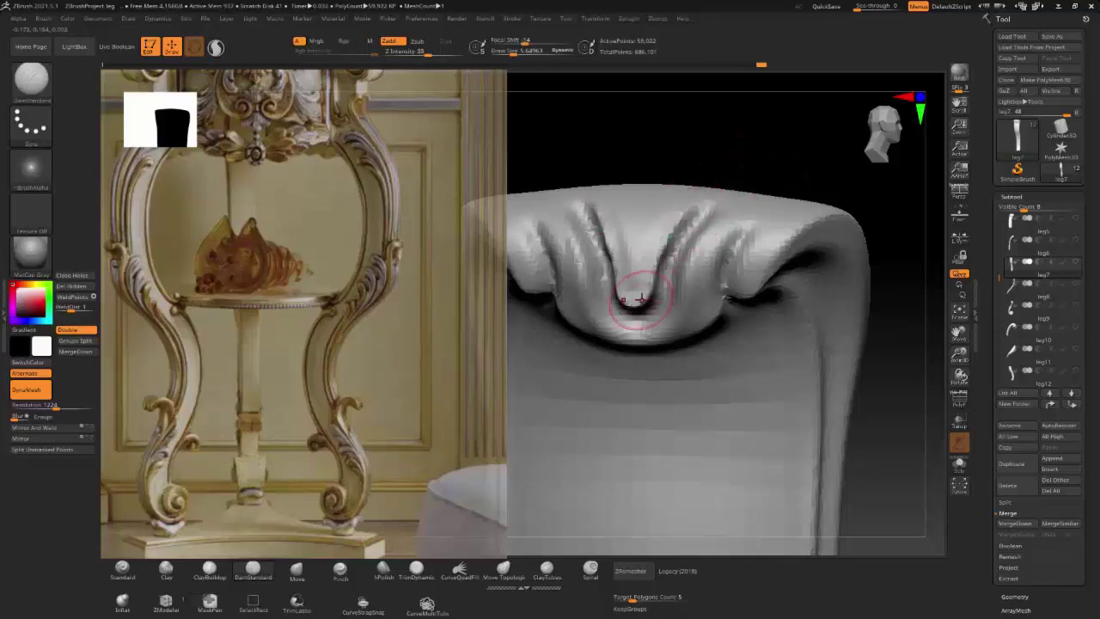
{"action": "mouse_move", "coordinate": [772, 148]}
{"action": "left_mouse_down"}
{"action": "mouse_move", "coordinate": [701, 208]}
{"action": "mouse_move", "coordinate": [688, 255]}
{"action": "left_mouse_up"}
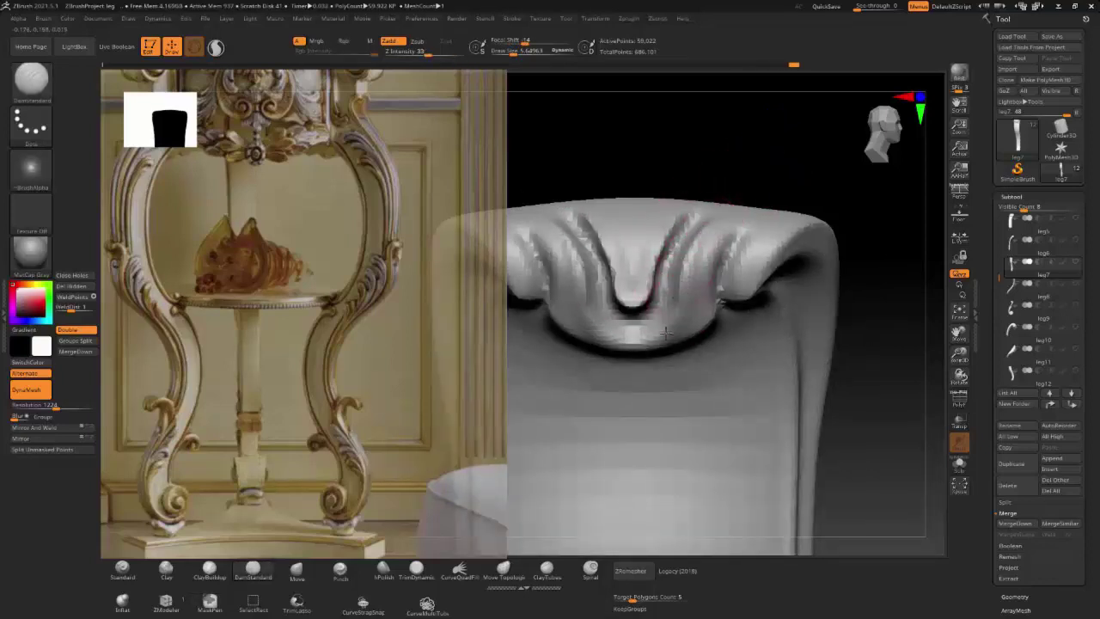
{"action": "left_click_drag", "start_coordinate": [666, 332], "coordinate": [619, 338]}
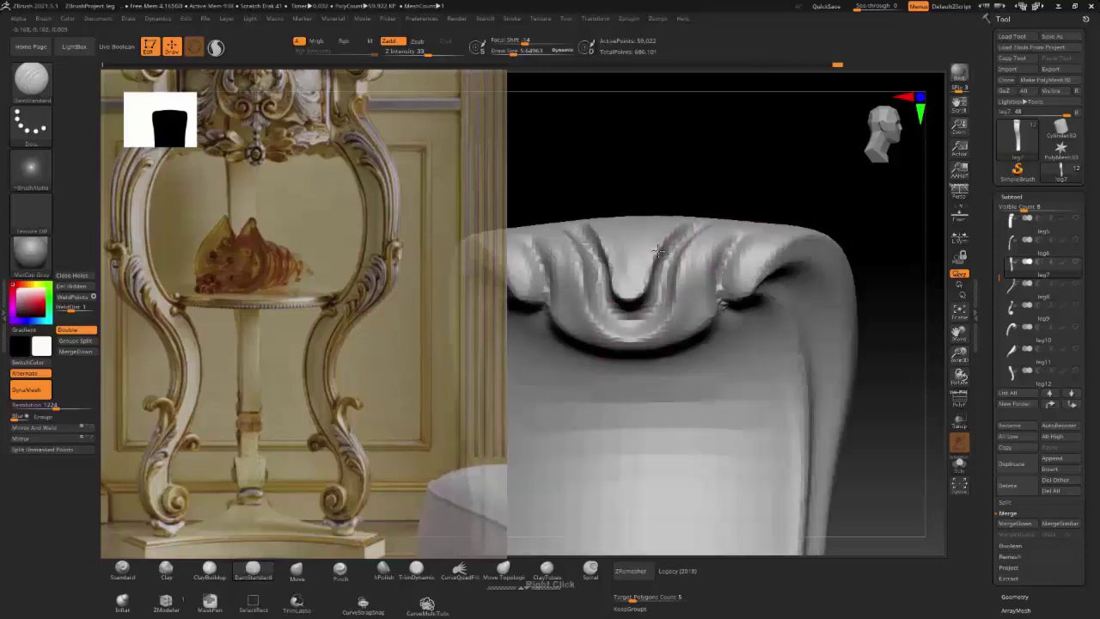
{"action": "left_click_drag", "start_coordinate": [653, 220], "coordinate": [629, 430]}
Step: Nudge the fold's crease into a cleaner curve using an enlarged Move brush
{"action": "left_click_drag", "start_coordinate": [900, 417], "coordinate": [877, 421]}
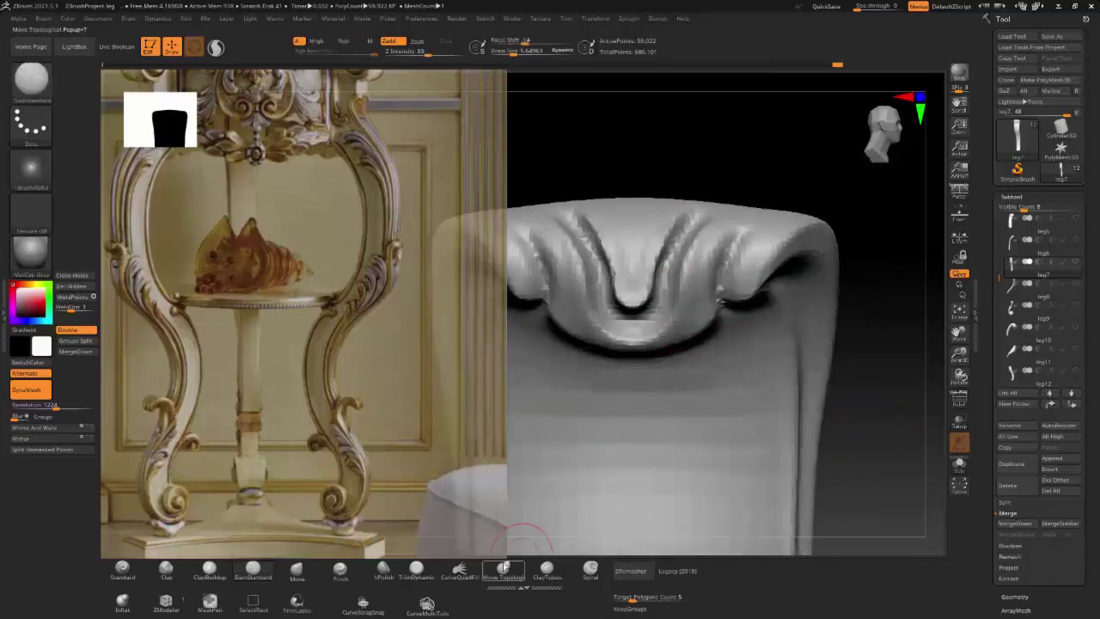
{"action": "left_click", "coordinate": [504, 571]}
{"action": "left_click_drag", "start_coordinate": [660, 315], "coordinate": [630, 284]}
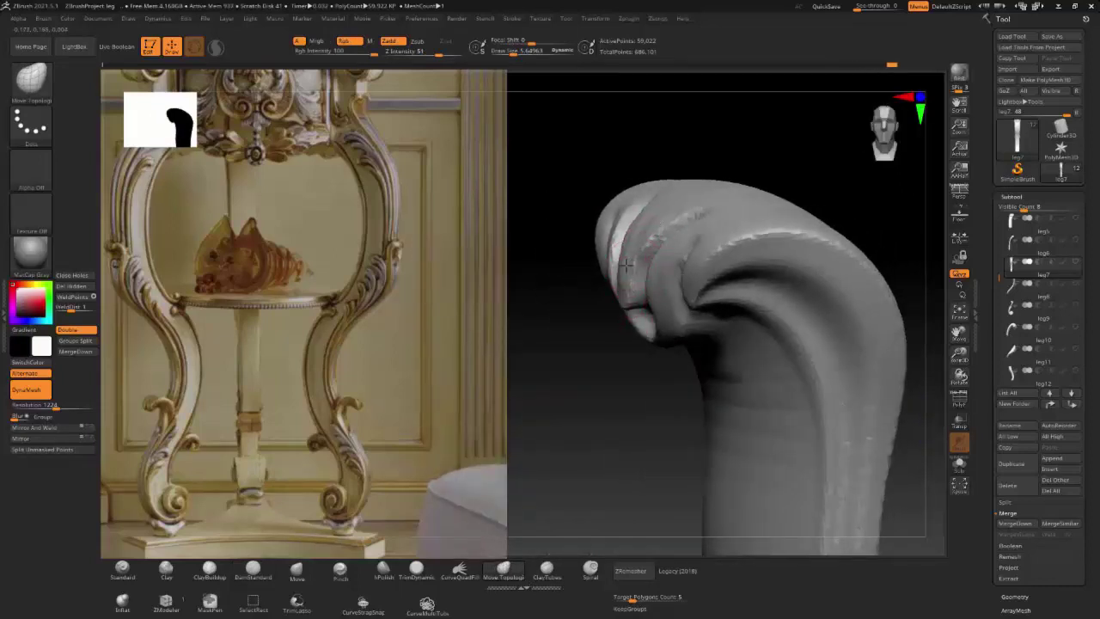
{"action": "left_click_drag", "start_coordinate": [628, 265], "coordinate": [863, 310]}
{"action": "left_click_drag", "start_coordinate": [900, 378], "coordinate": [656, 286]}
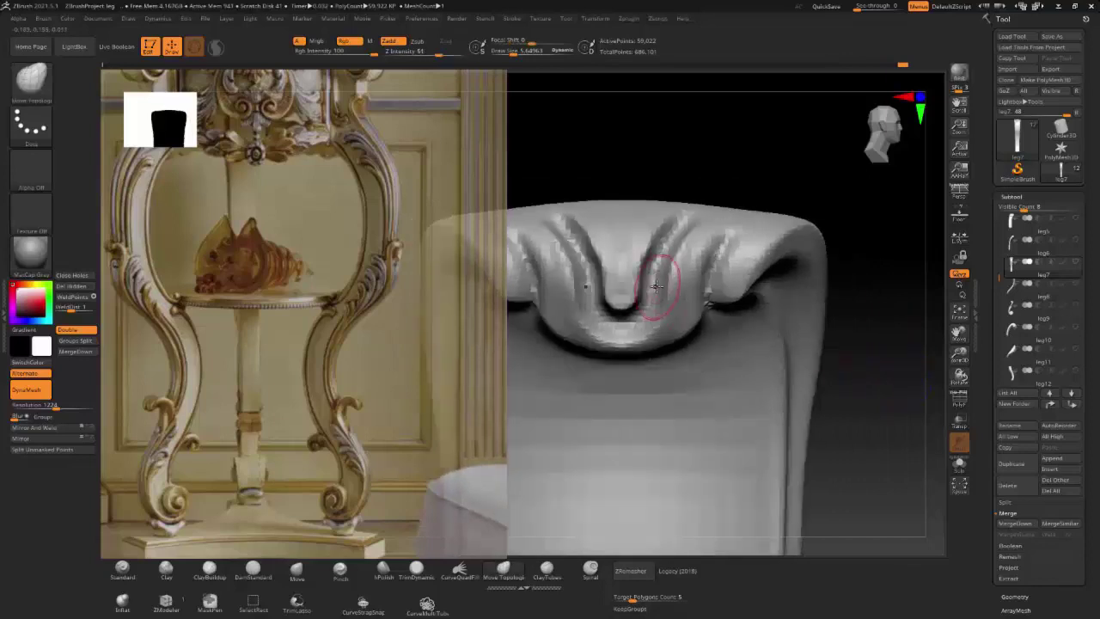
{"action": "key", "text": "bracketright"}
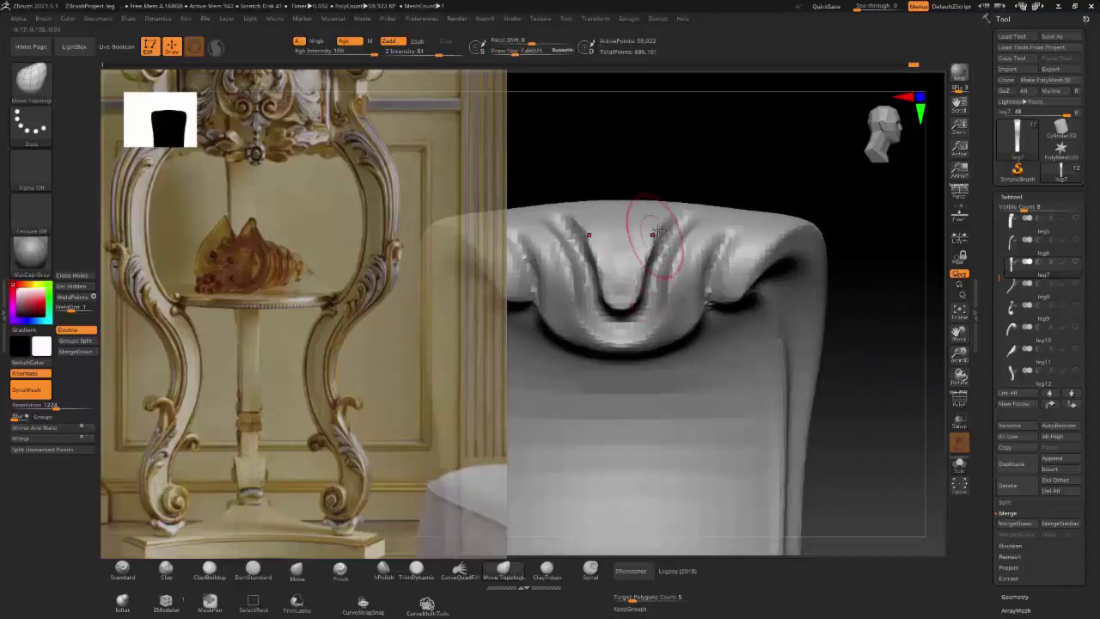
{"action": "left_click_drag", "start_coordinate": [656, 230], "coordinate": [634, 311]}
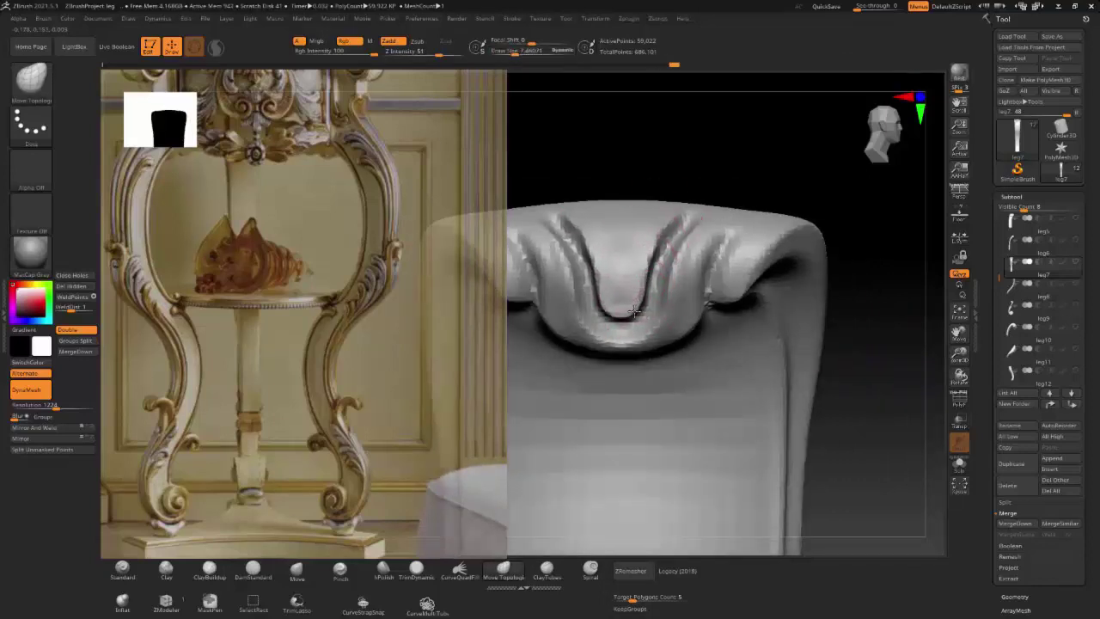
{"action": "left_click_drag", "start_coordinate": [671, 315], "coordinate": [622, 342]}
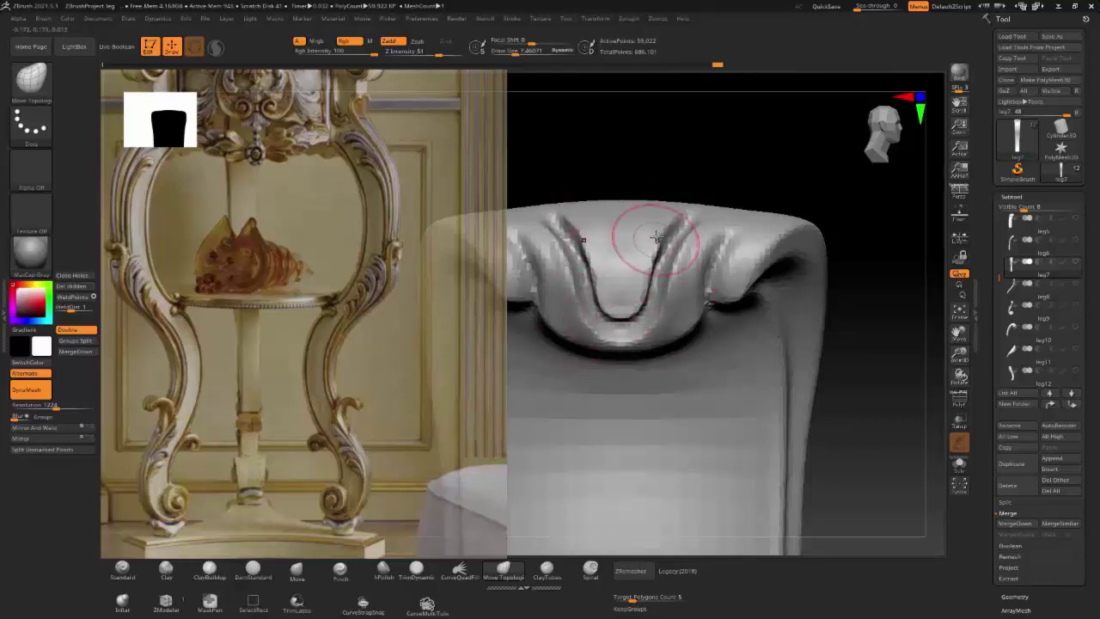
Step: Turn leg7 to a frontal view and pan down to its plain lower column
{"action": "mouse_move", "coordinate": [651, 233]}
{"action": "right_mouse_down"}
{"action": "mouse_move", "coordinate": [653, 284]}
{"action": "mouse_move", "coordinate": [643, 221]}
{"action": "right_mouse_up"}
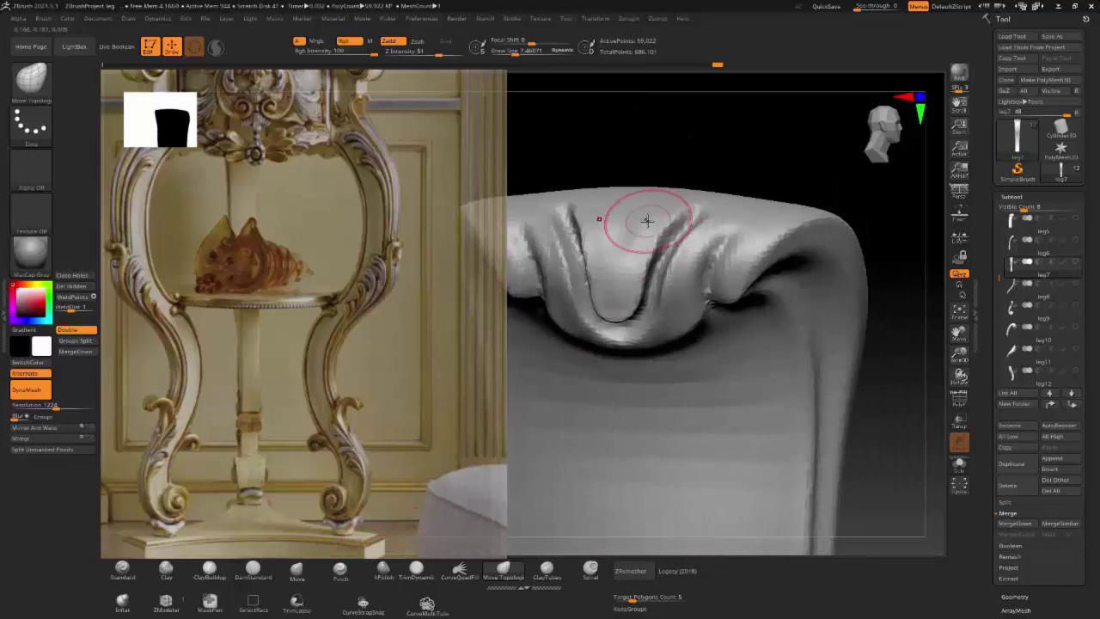
{"action": "key", "text": "s"}
{"action": "right_click_drag", "start_coordinate": [636, 251], "coordinate": [653, 226], "text": "shift"}
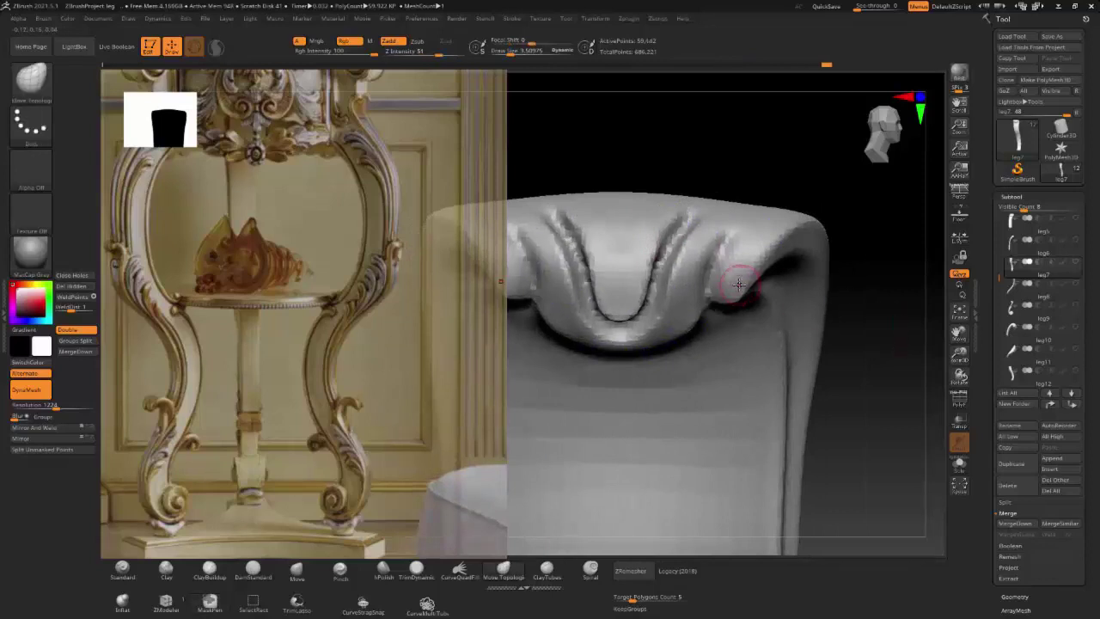
{"action": "right_click_drag", "start_coordinate": [690, 401], "coordinate": [690, 281], "text": "alt"}
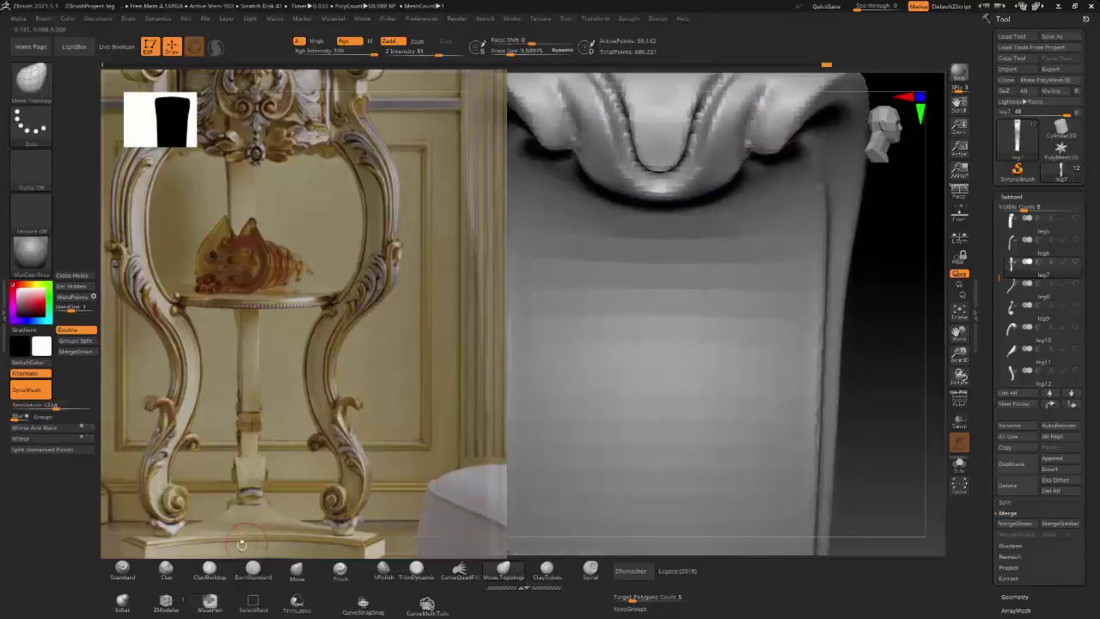
Step: Carve the mirrored heart outline, spiral curls and inner ridges with DamStandard
{"action": "left_click", "coordinate": [253, 568]}
{"action": "mouse_move", "coordinate": [713, 304]}
{"action": "left_mouse_down"}
{"action": "mouse_move", "coordinate": [666, 320]}
{"action": "mouse_move", "coordinate": [688, 258]}
{"action": "mouse_move", "coordinate": [761, 400]}
{"action": "mouse_move", "coordinate": [705, 538]}
{"action": "left_mouse_up"}
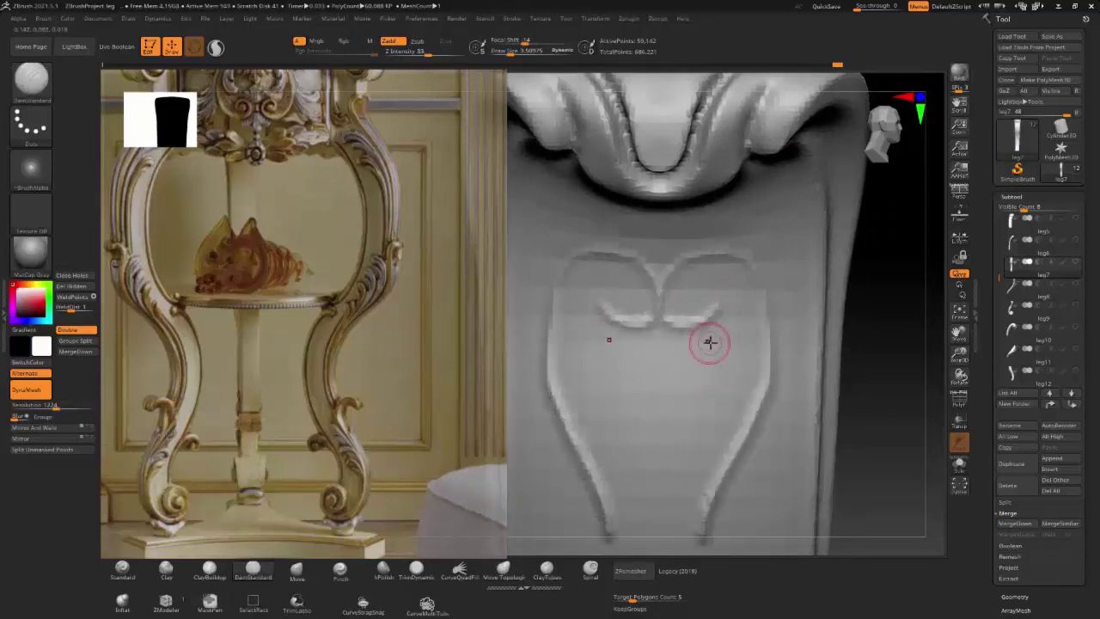
{"action": "left_click_drag", "start_coordinate": [713, 307], "coordinate": [671, 329]}
{"action": "left_click_drag", "start_coordinate": [708, 294], "coordinate": [667, 301]}
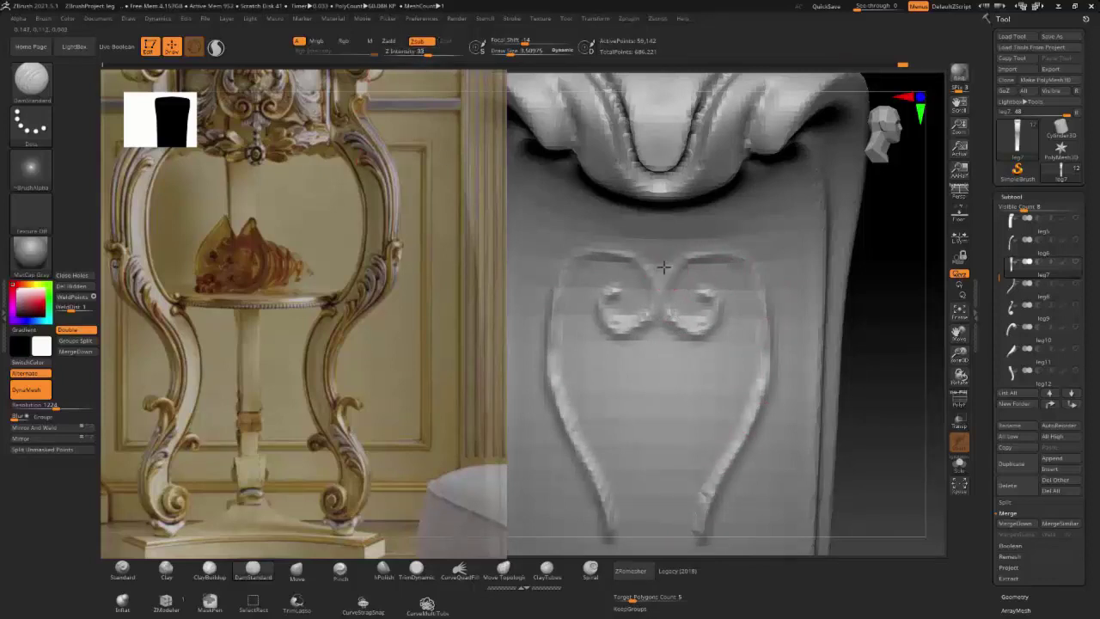
{"action": "left_click_drag", "start_coordinate": [703, 244], "coordinate": [752, 252]}
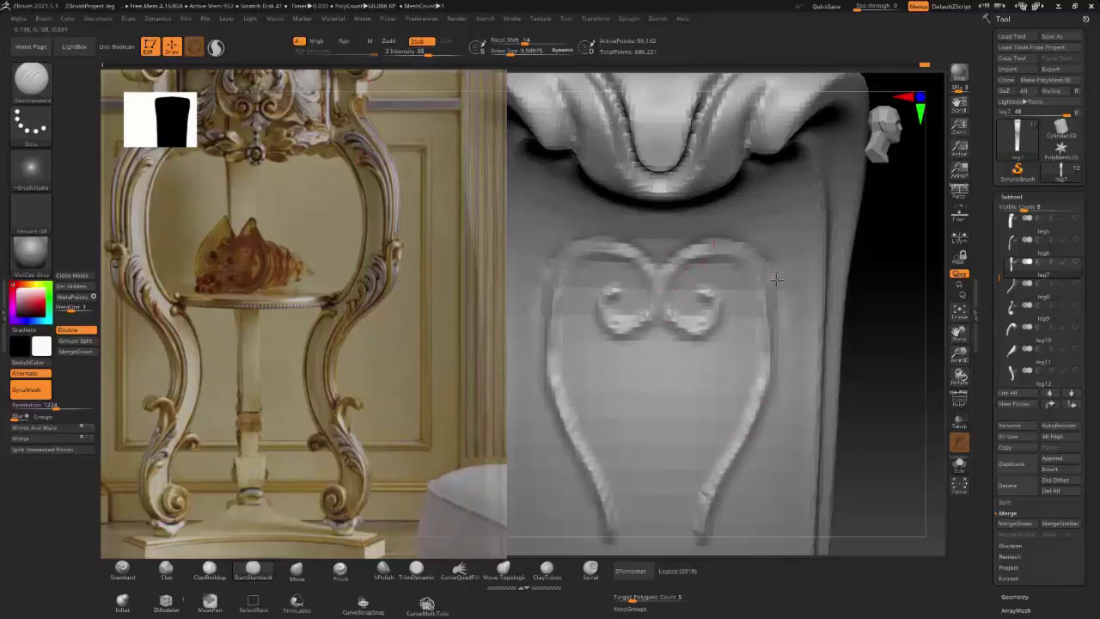
{"action": "left_click_drag", "start_coordinate": [784, 328], "coordinate": [718, 525]}
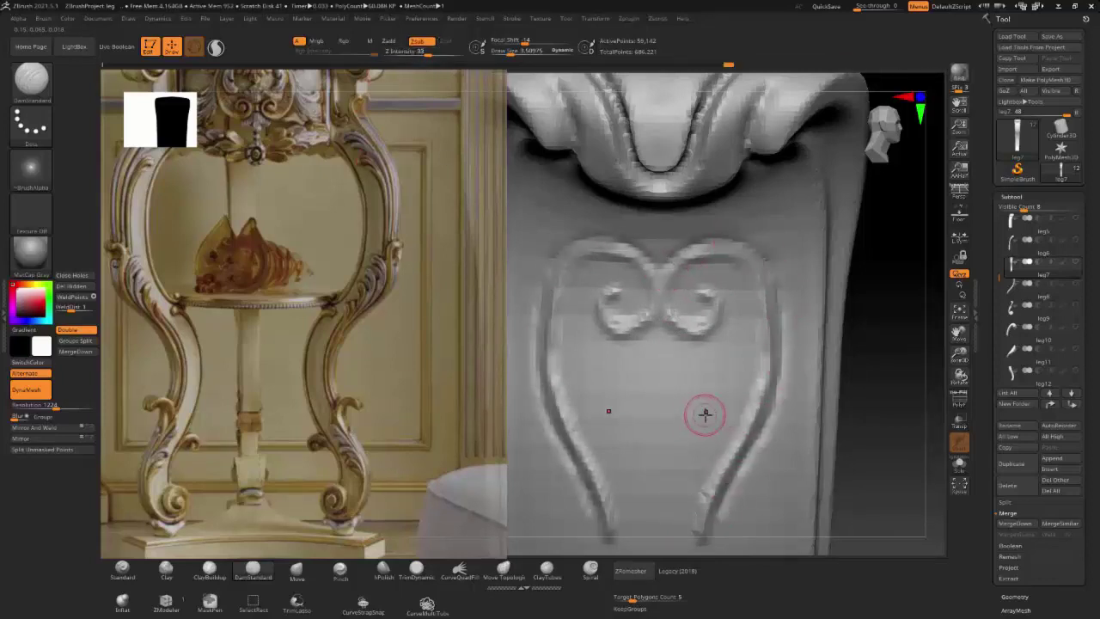
{"action": "scroll", "coordinate": [720, 375], "scroll_direction": "down", "scroll_amount": 3}
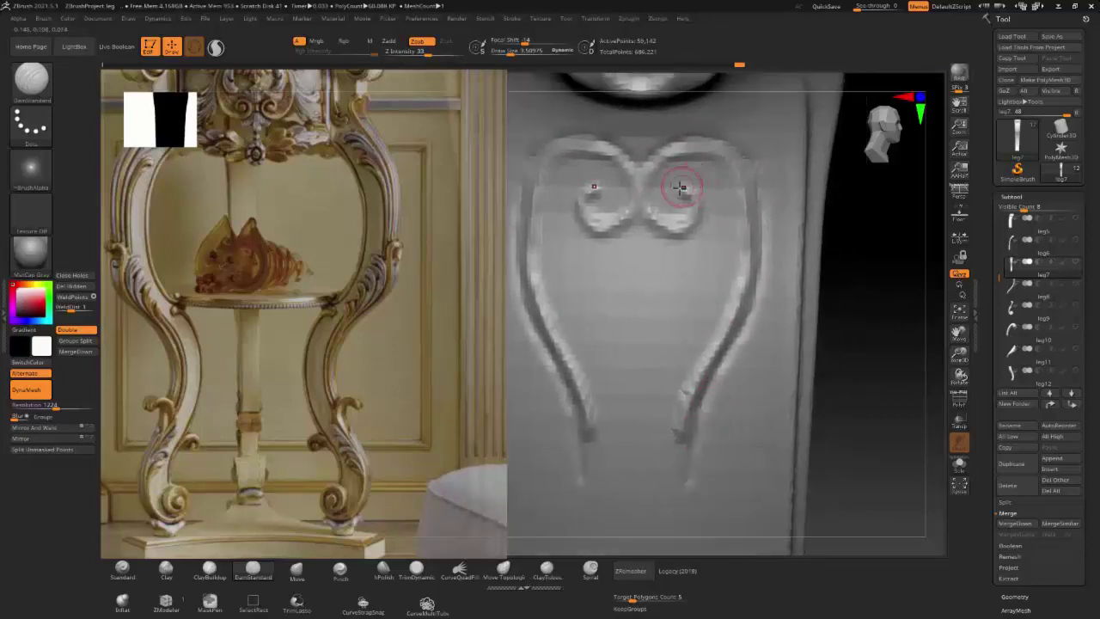
{"action": "left_click_drag", "start_coordinate": [725, 230], "coordinate": [668, 410]}
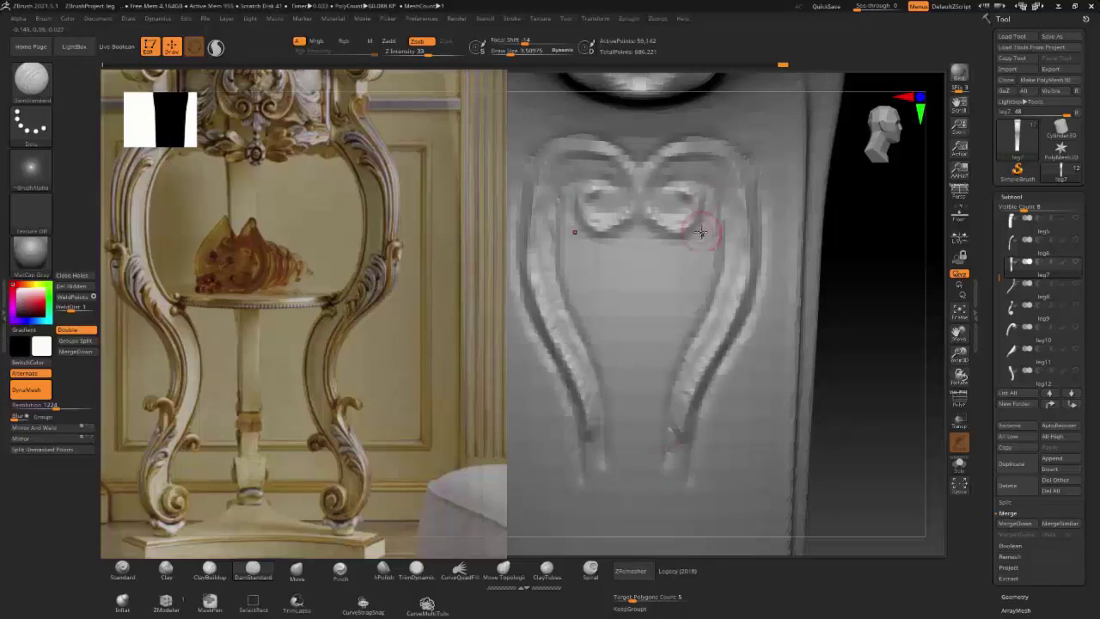
{"action": "left_click_drag", "start_coordinate": [700, 232], "coordinate": [570, 224]}
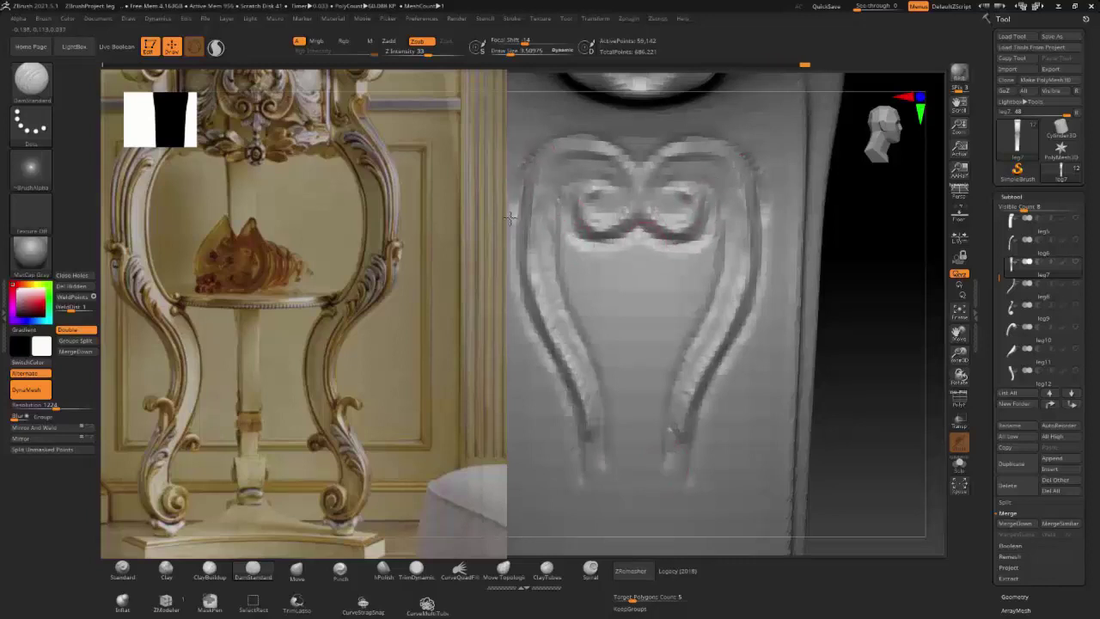
Step: Build up and deepen the heart ornament's loops, legs and inner edges with ClayBuildup
{"action": "key", "text": "b"}
{"action": "left_click", "coordinate": [388, 393]}
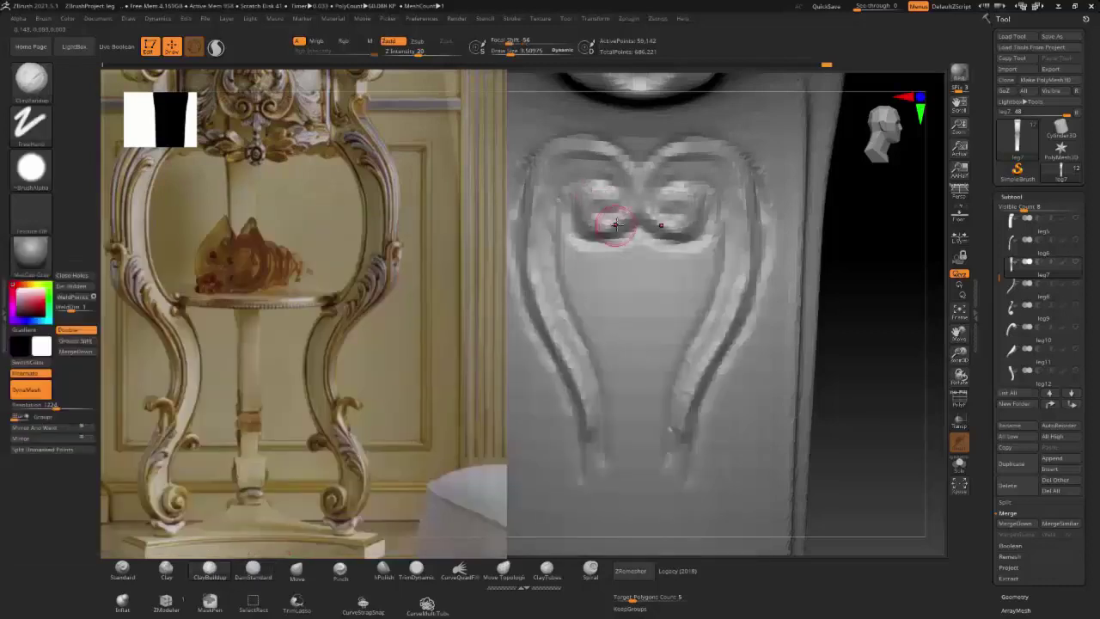
{"action": "left_click_drag", "start_coordinate": [606, 162], "coordinate": [560, 160]}
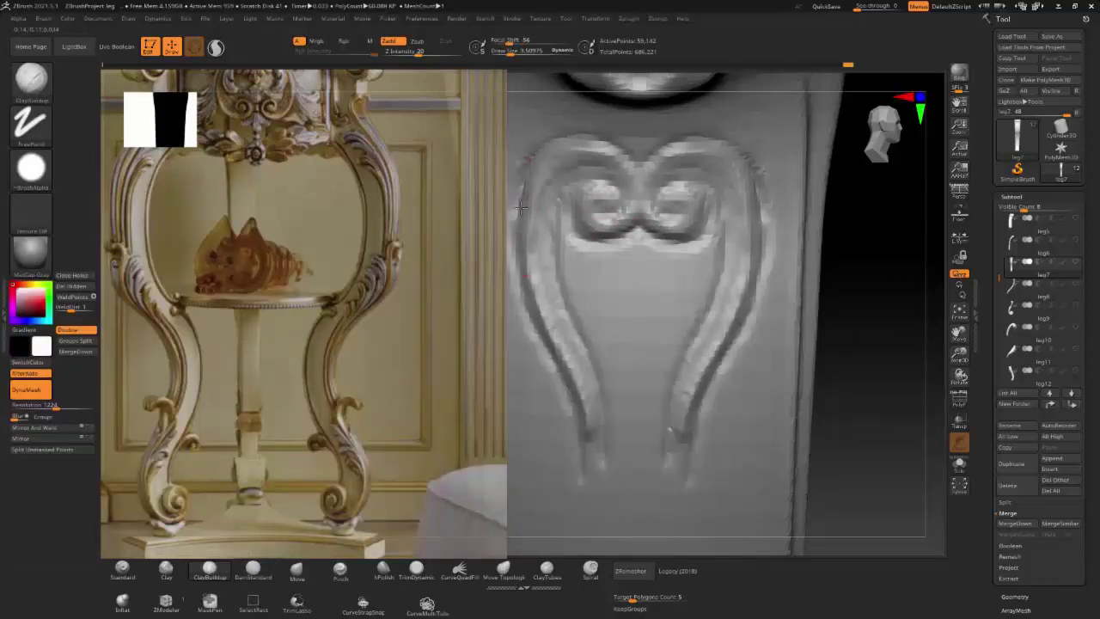
{"action": "left_click_drag", "start_coordinate": [521, 207], "coordinate": [593, 471]}
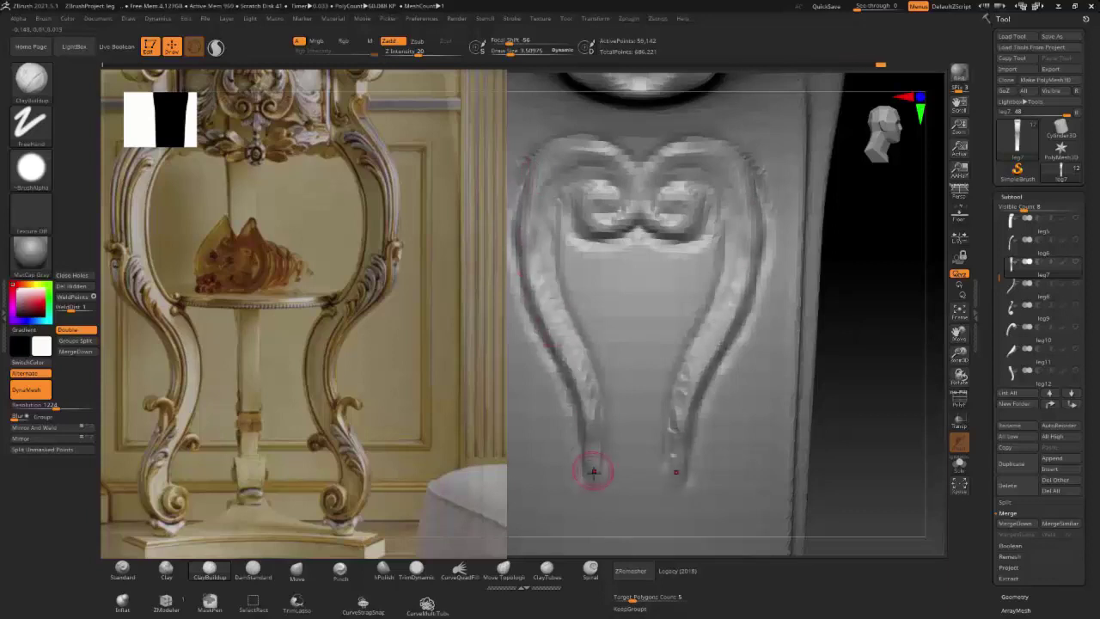
{"action": "left_click_drag", "start_coordinate": [572, 168], "coordinate": [600, 449]}
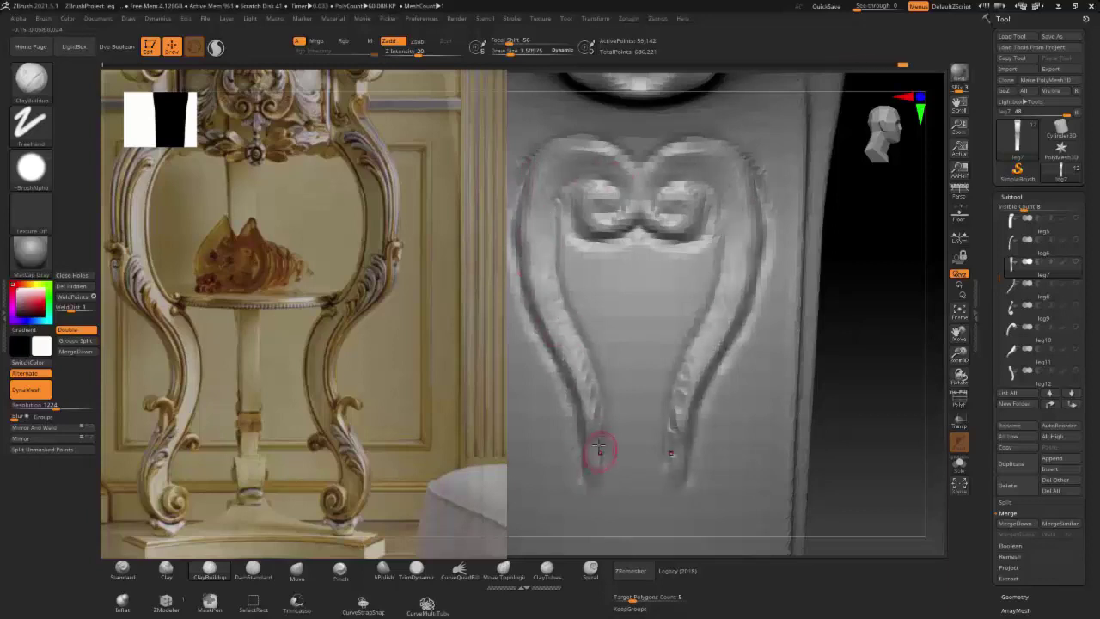
{"action": "left_click_drag", "start_coordinate": [552, 162], "coordinate": [524, 180]}
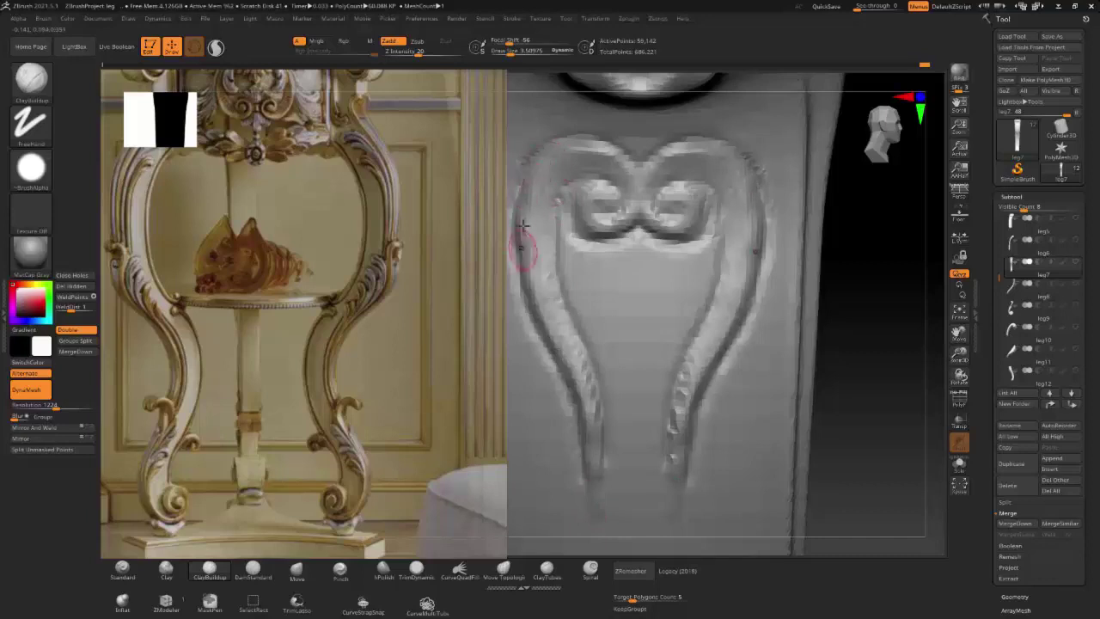
{"action": "left_click_drag", "start_coordinate": [523, 225], "coordinate": [581, 457]}
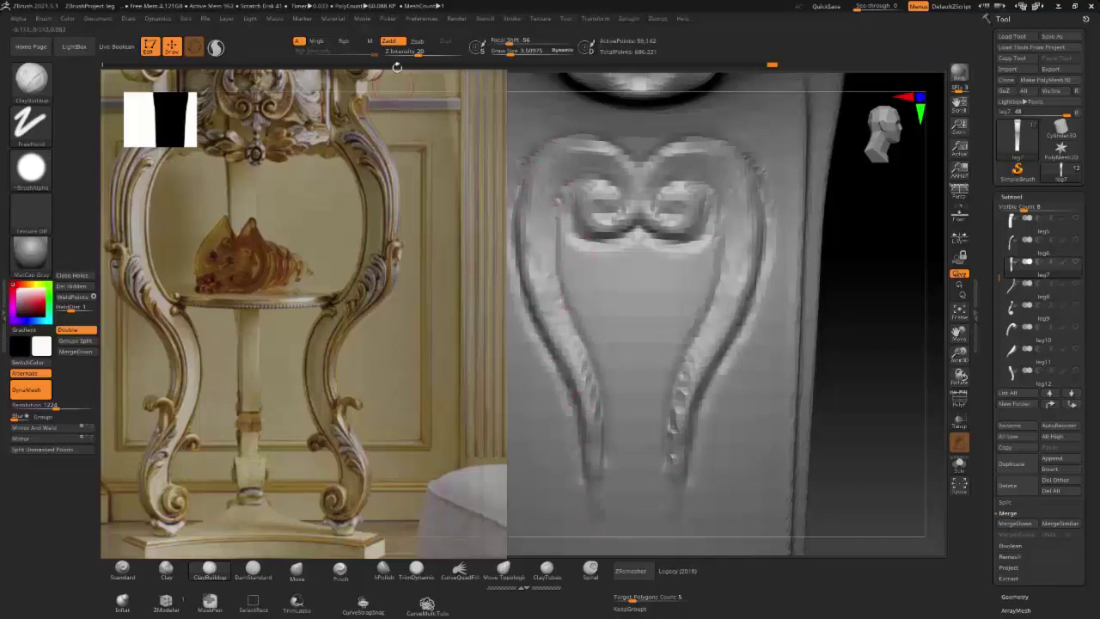
{"action": "mouse_move", "coordinate": [570, 238]}
{"action": "left_mouse_down", "text": "alt"}
{"action": "mouse_move", "coordinate": [579, 315]}
{"action": "mouse_move", "coordinate": [602, 368]}
{"action": "left_mouse_up", "text": "alt"}
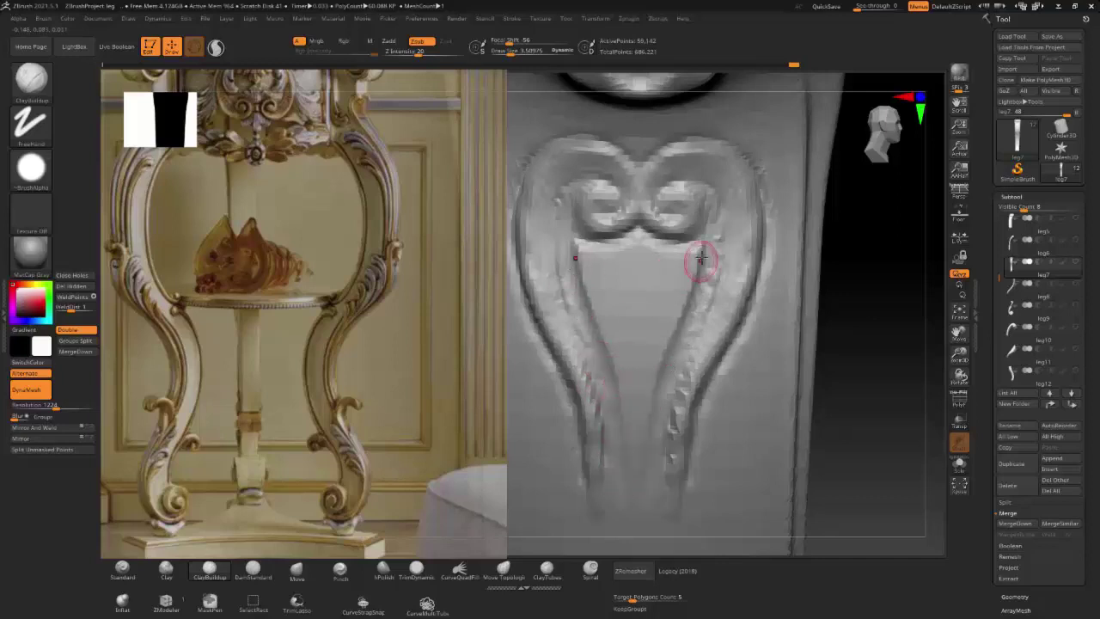
{"action": "mouse_move", "coordinate": [633, 246]}
{"action": "left_mouse_down", "text": "alt"}
{"action": "mouse_move", "coordinate": [601, 331]}
{"action": "mouse_move", "coordinate": [612, 370]}
{"action": "mouse_move", "coordinate": [582, 246]}
{"action": "mouse_move", "coordinate": [585, 275]}
{"action": "mouse_move", "coordinate": [593, 250]}
{"action": "mouse_move", "coordinate": [612, 468]}
{"action": "left_mouse_up", "text": "alt"}
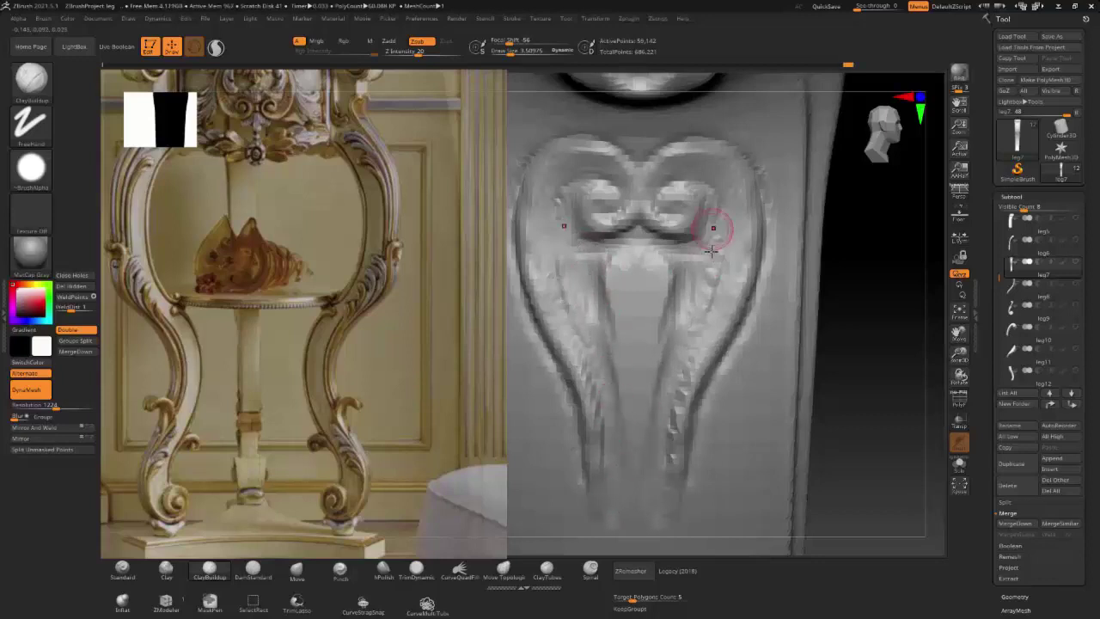
{"action": "mouse_move", "coordinate": [712, 250]}
{"action": "left_mouse_down", "text": "alt"}
{"action": "mouse_move", "coordinate": [683, 356]}
{"action": "mouse_move", "coordinate": [696, 275]}
{"action": "mouse_move", "coordinate": [679, 258]}
{"action": "mouse_move", "coordinate": [658, 319]}
{"action": "mouse_move", "coordinate": [675, 275]}
{"action": "mouse_move", "coordinate": [659, 252]}
{"action": "mouse_move", "coordinate": [640, 283]}
{"action": "mouse_move", "coordinate": [614, 265]}
{"action": "mouse_move", "coordinate": [676, 263]}
{"action": "mouse_move", "coordinate": [631, 417]}
{"action": "mouse_move", "coordinate": [670, 294]}
{"action": "mouse_move", "coordinate": [643, 242]}
{"action": "mouse_move", "coordinate": [646, 388]}
{"action": "mouse_move", "coordinate": [644, 287]}
{"action": "mouse_move", "coordinate": [675, 289]}
{"action": "mouse_move", "coordinate": [641, 309]}
{"action": "left_mouse_up", "text": "alt"}
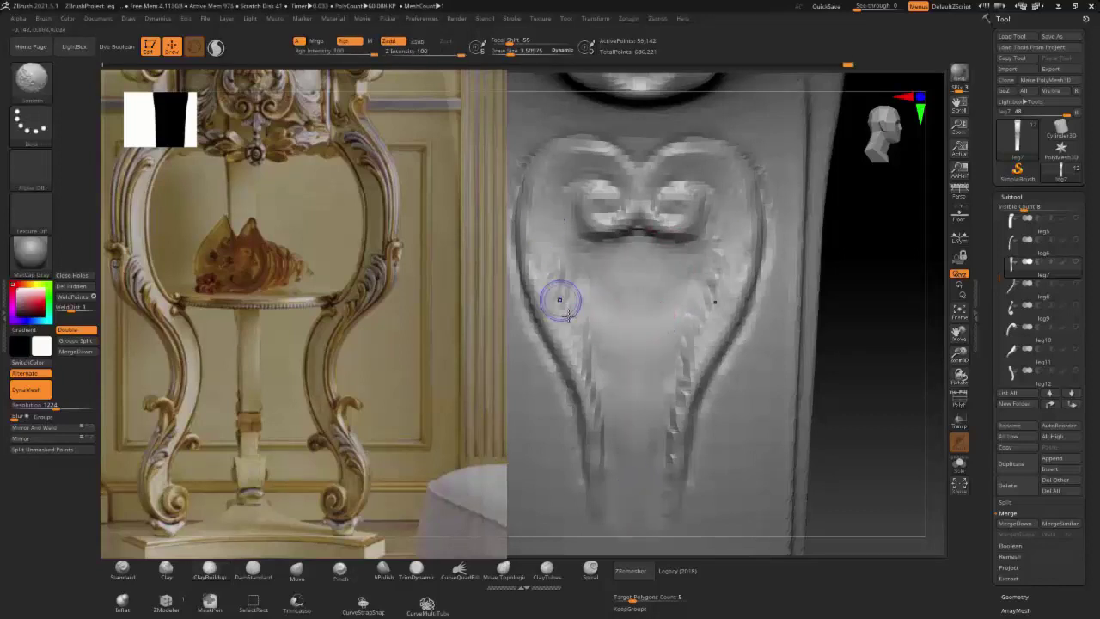
Step: Flatten below the curls with TrimDynamic, then build up the scroll loops and right rim
{"action": "left_click", "coordinate": [417, 570]}
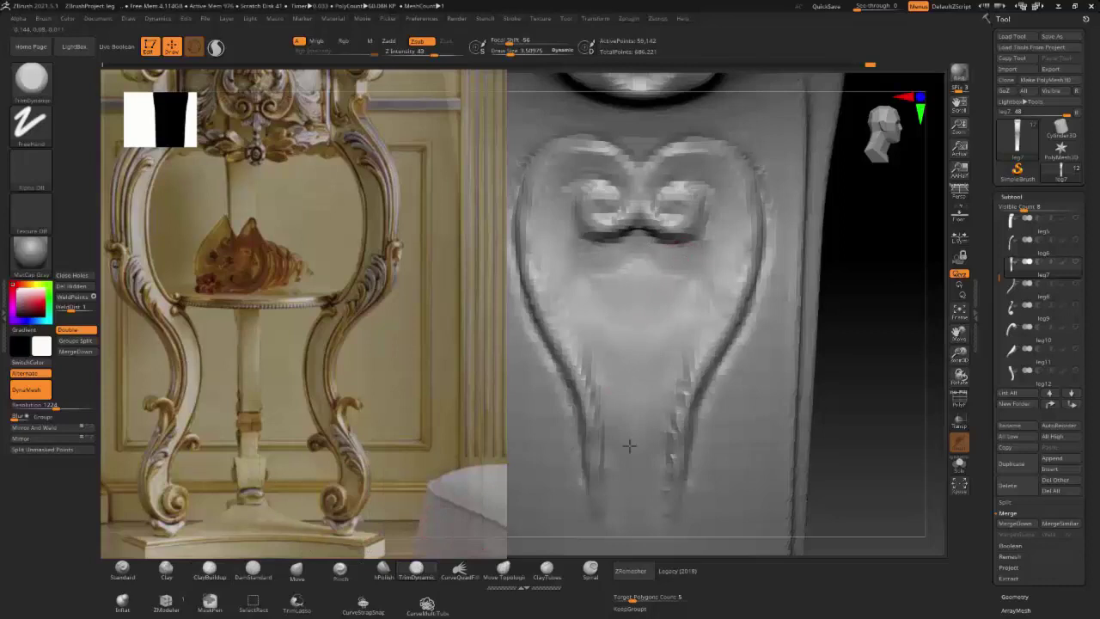
{"action": "left_click_drag", "start_coordinate": [683, 287], "coordinate": [639, 253]}
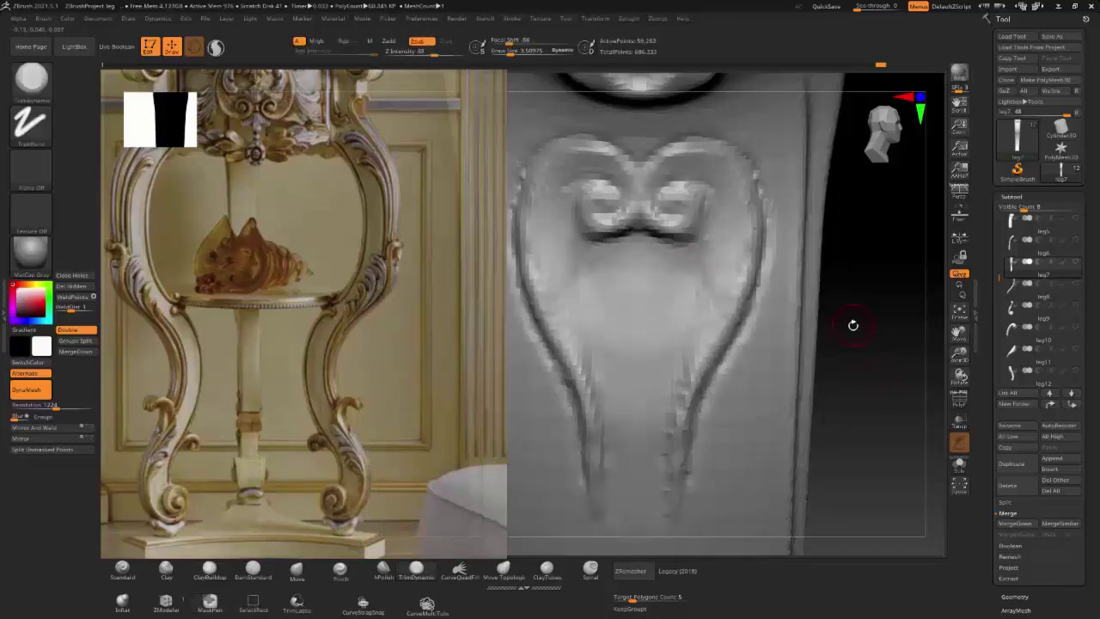
{"action": "left_click", "coordinate": [209, 569]}
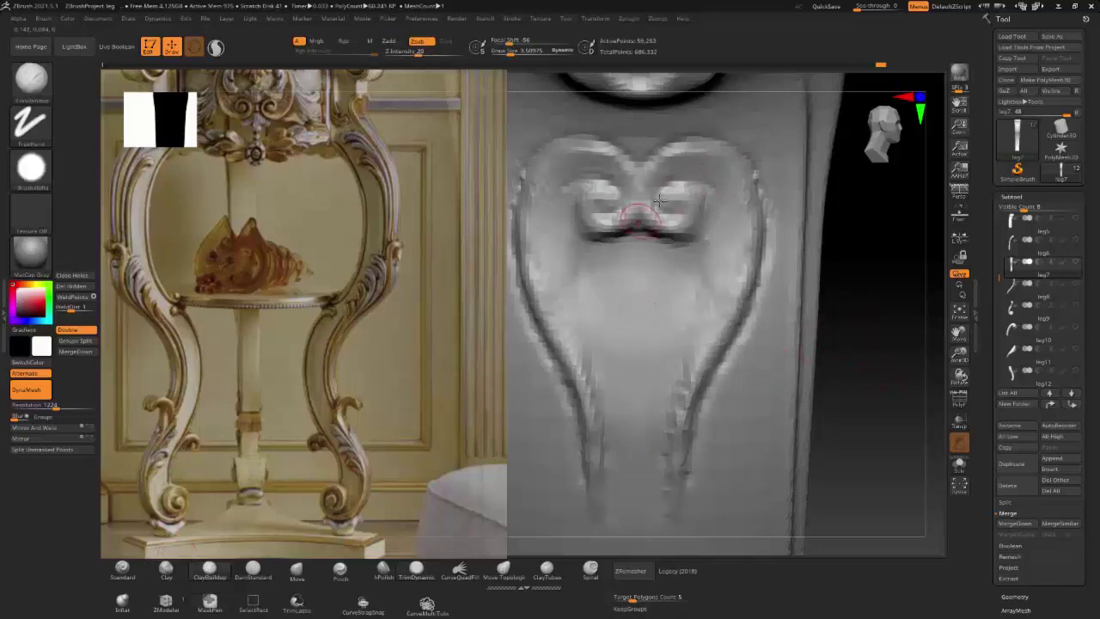
{"action": "left_click", "coordinate": [390, 41]}
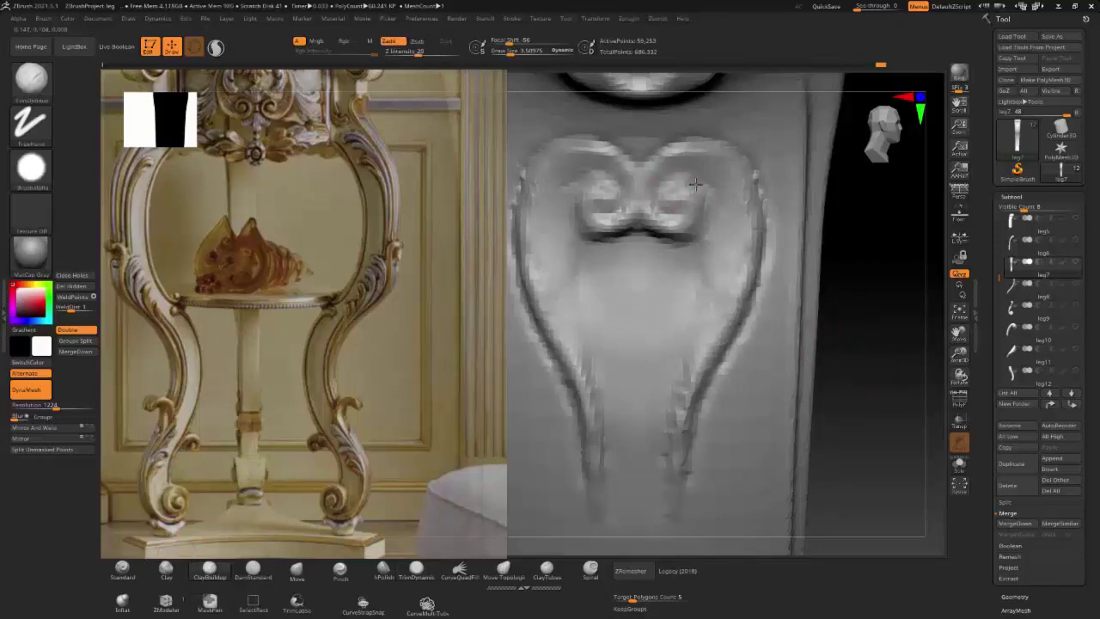
{"action": "mouse_move", "coordinate": [671, 189]}
{"action": "left_mouse_down"}
{"action": "mouse_move", "coordinate": [700, 221]}
{"action": "mouse_move", "coordinate": [683, 225]}
{"action": "mouse_move", "coordinate": [688, 190]}
{"action": "mouse_move", "coordinate": [681, 203]}
{"action": "mouse_move", "coordinate": [701, 209]}
{"action": "left_mouse_up"}
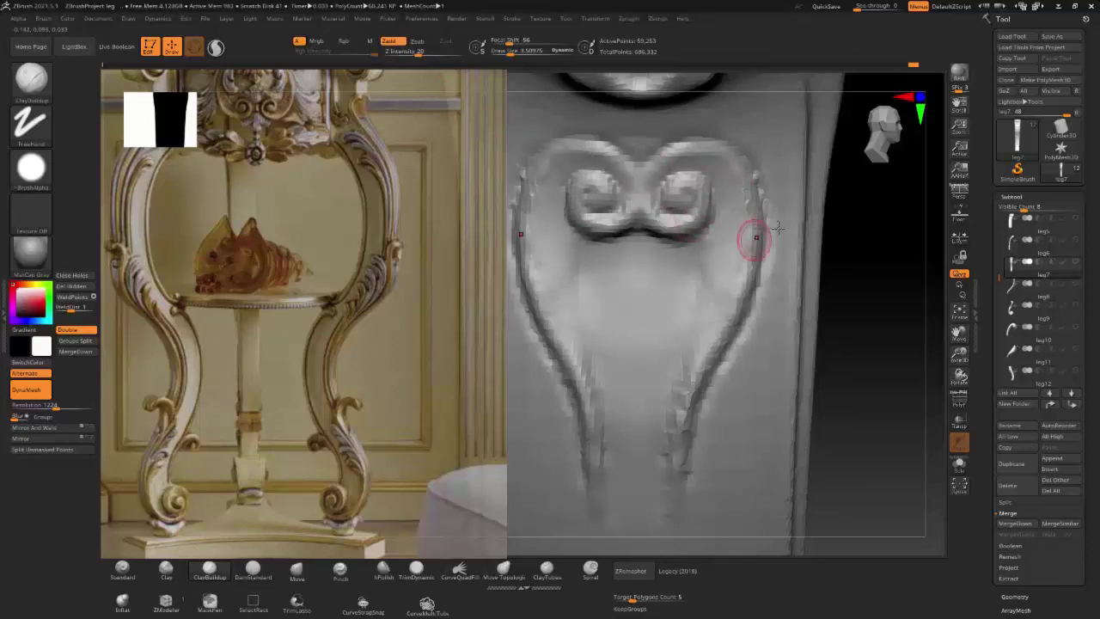
{"action": "left_click_drag", "start_coordinate": [754, 256], "coordinate": [679, 446]}
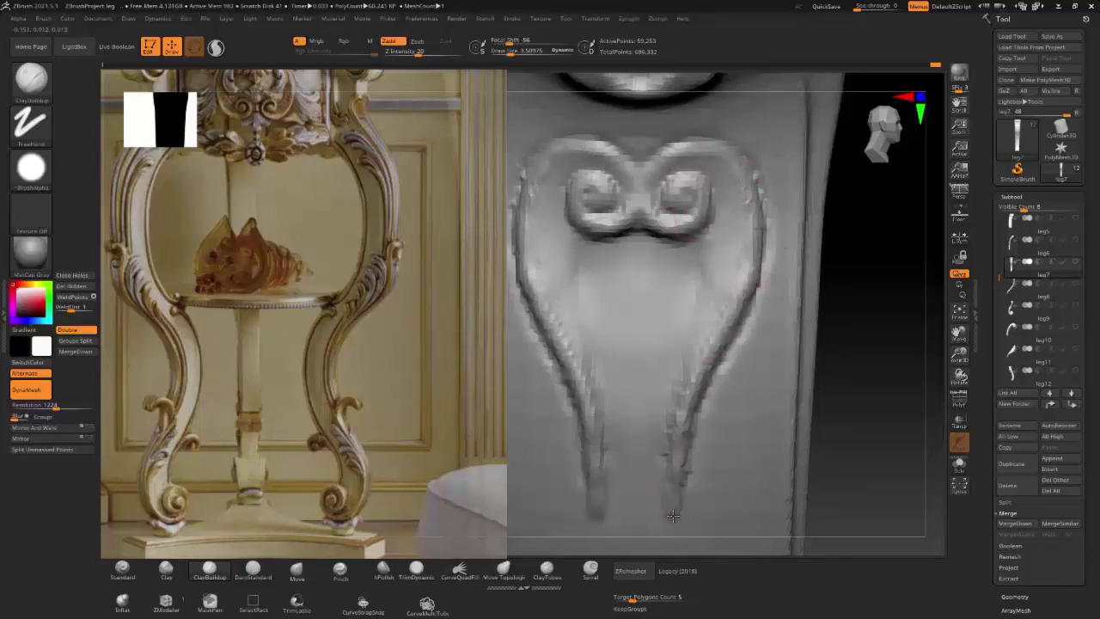
{"action": "left_click_drag", "start_coordinate": [712, 172], "coordinate": [744, 190]}
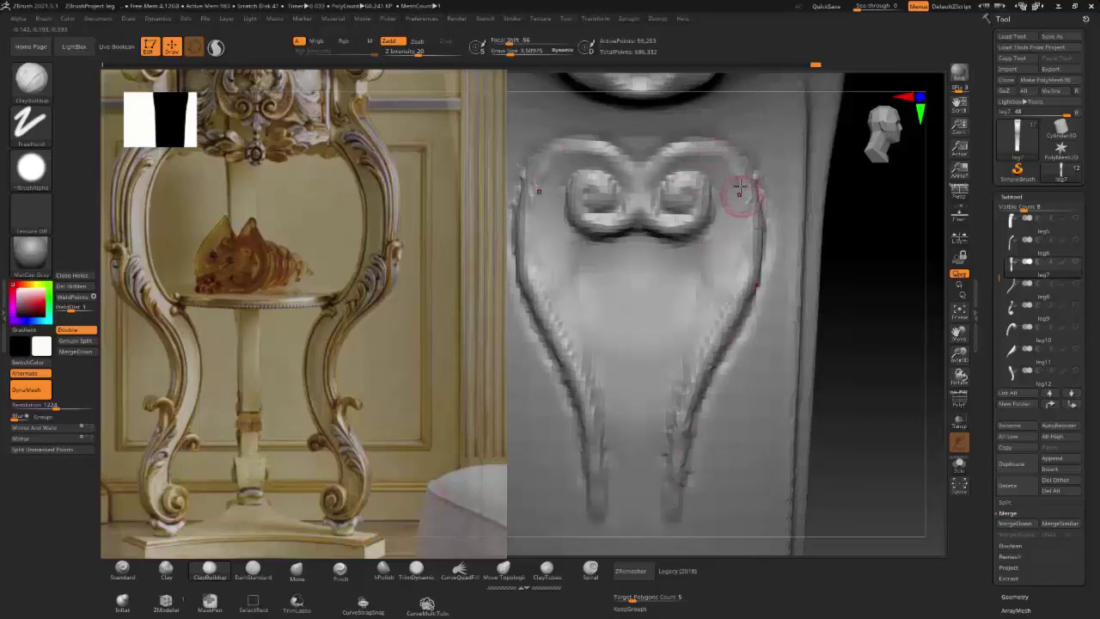
Step: Push the panel's upper rim and mirrored left swirl with a larger Move brush
{"action": "left_click", "coordinate": [302, 567]}
{"action": "key", "text": "bracketright"}
{"action": "key", "text": "bracketright"}
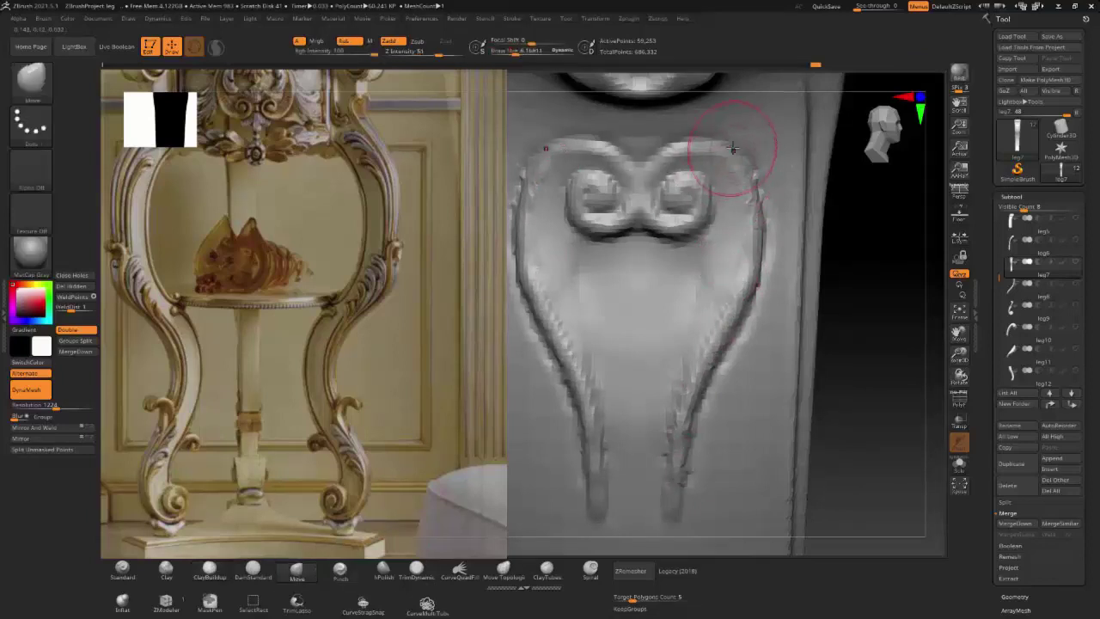
{"action": "left_click_drag", "start_coordinate": [737, 152], "coordinate": [744, 184]}
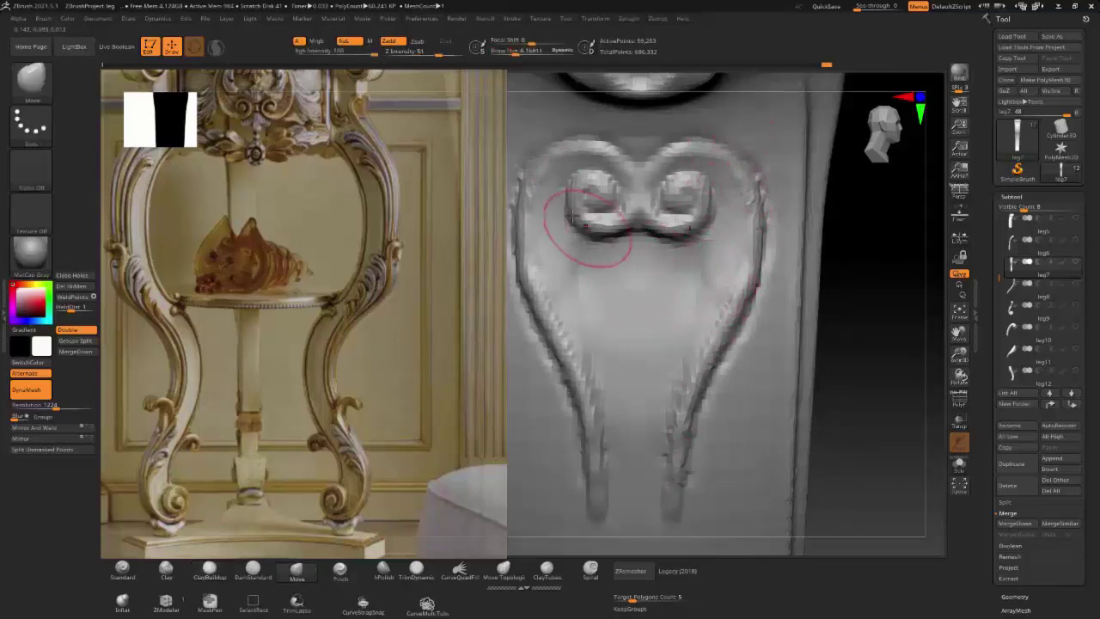
{"action": "left_click_drag", "start_coordinate": [590, 232], "coordinate": [602, 238]}
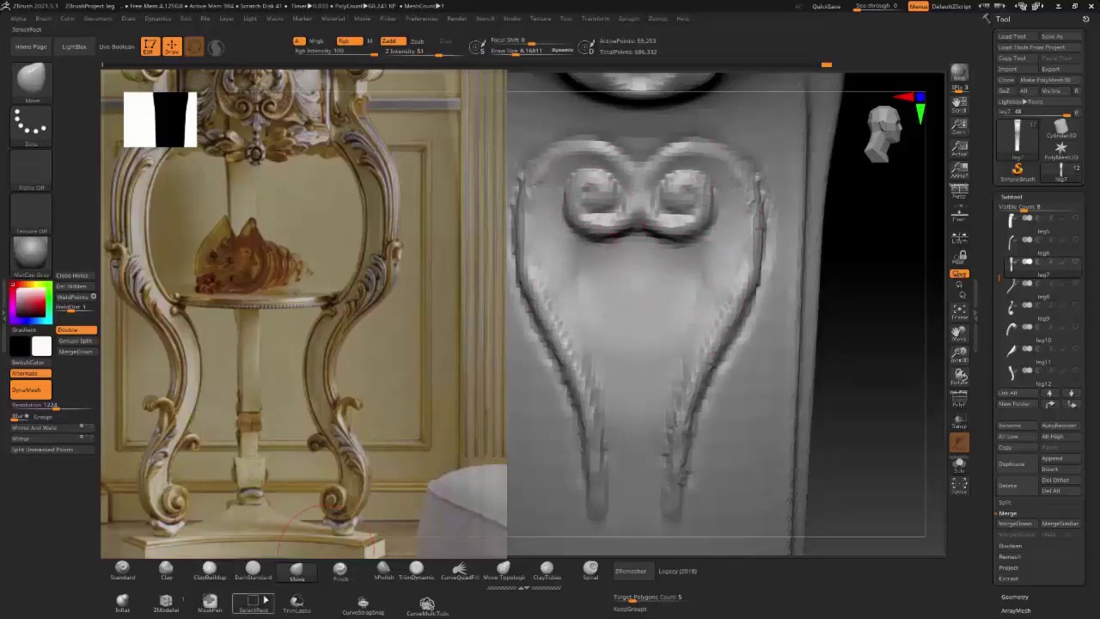
{"action": "left_click", "coordinate": [253, 569]}
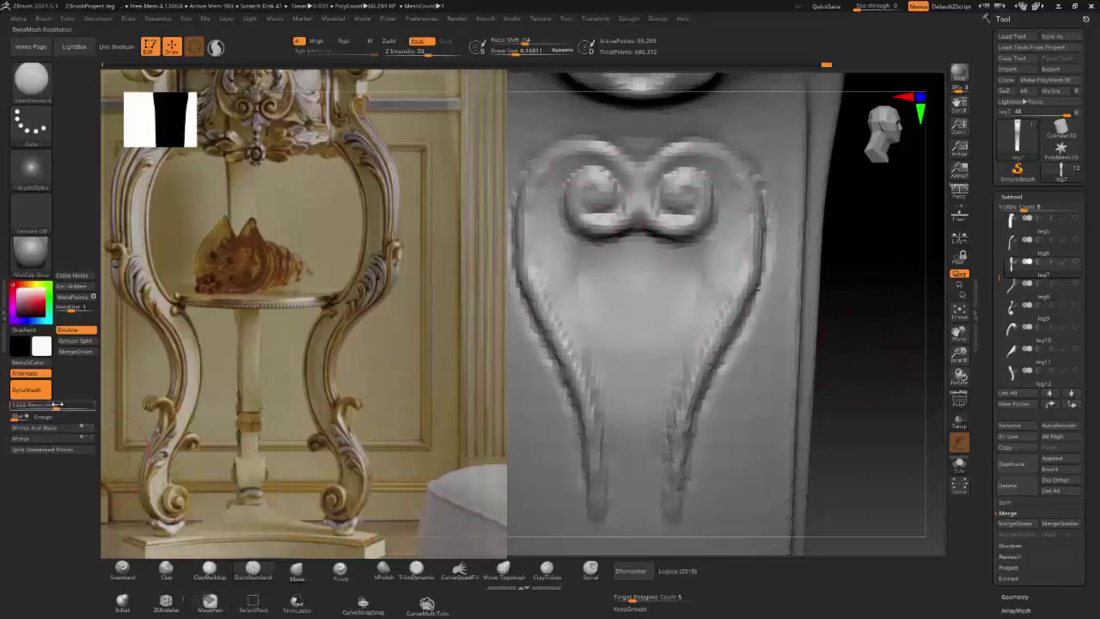
{"action": "key", "text": "ctrl"}
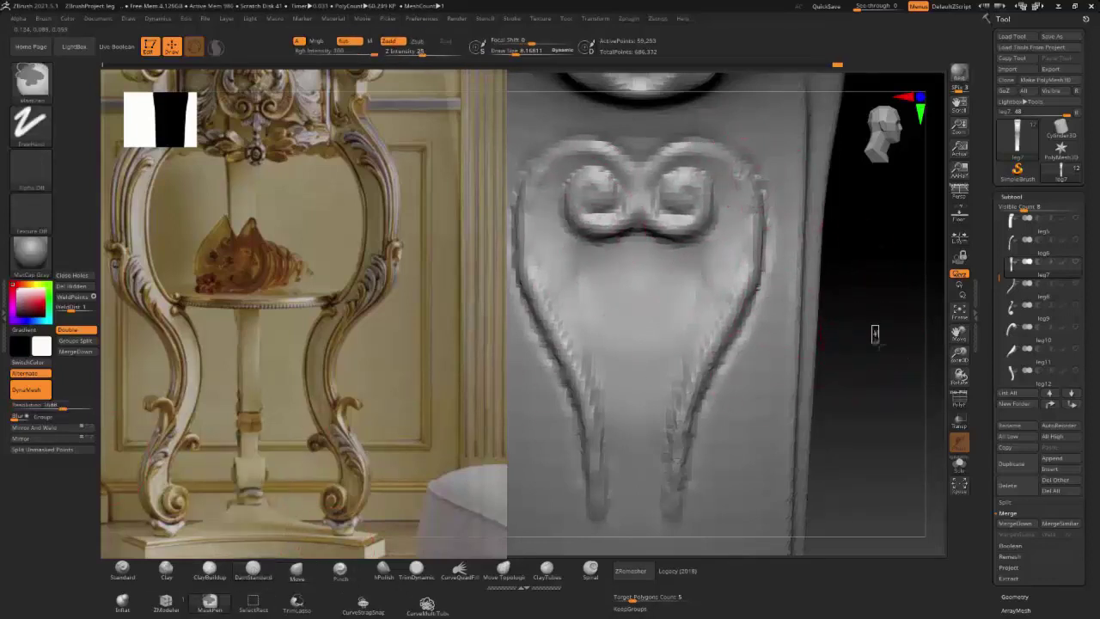
{"action": "key", "text": "bracketleft"}
{"action": "key", "text": "bracketleft"}
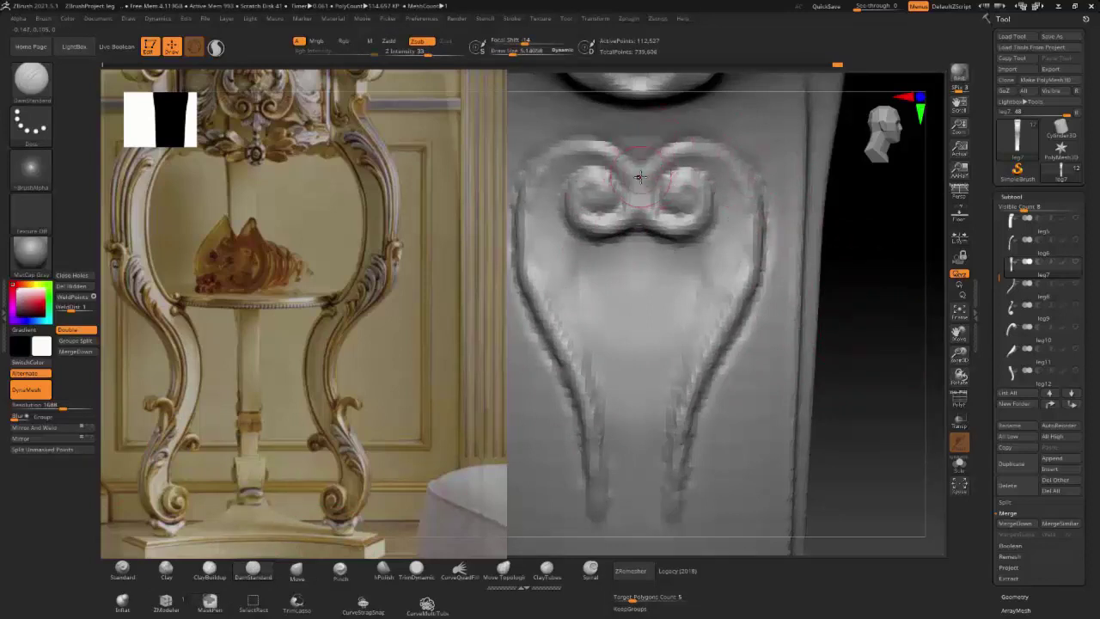
Step: Crease between the two swirls and add mirrored inner ridges inside the heart outline
{"action": "left_click_drag", "start_coordinate": [640, 194], "coordinate": [655, 150]}
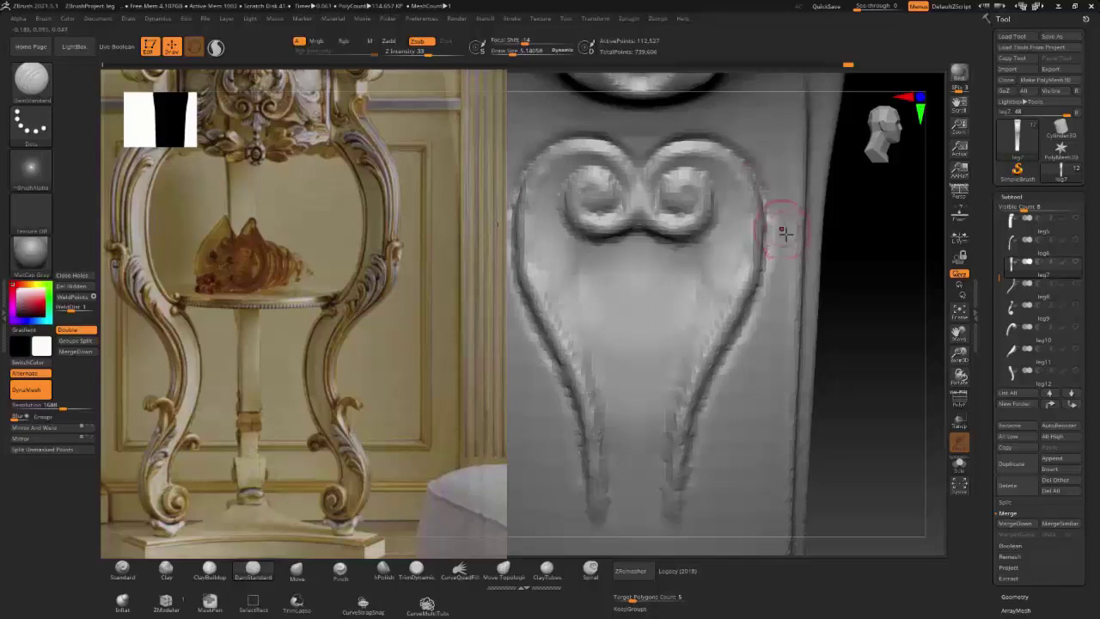
{"action": "mouse_move", "coordinate": [768, 245]}
{"action": "left_mouse_down"}
{"action": "mouse_move", "coordinate": [761, 289]}
{"action": "mouse_move", "coordinate": [683, 490]}
{"action": "left_mouse_up"}
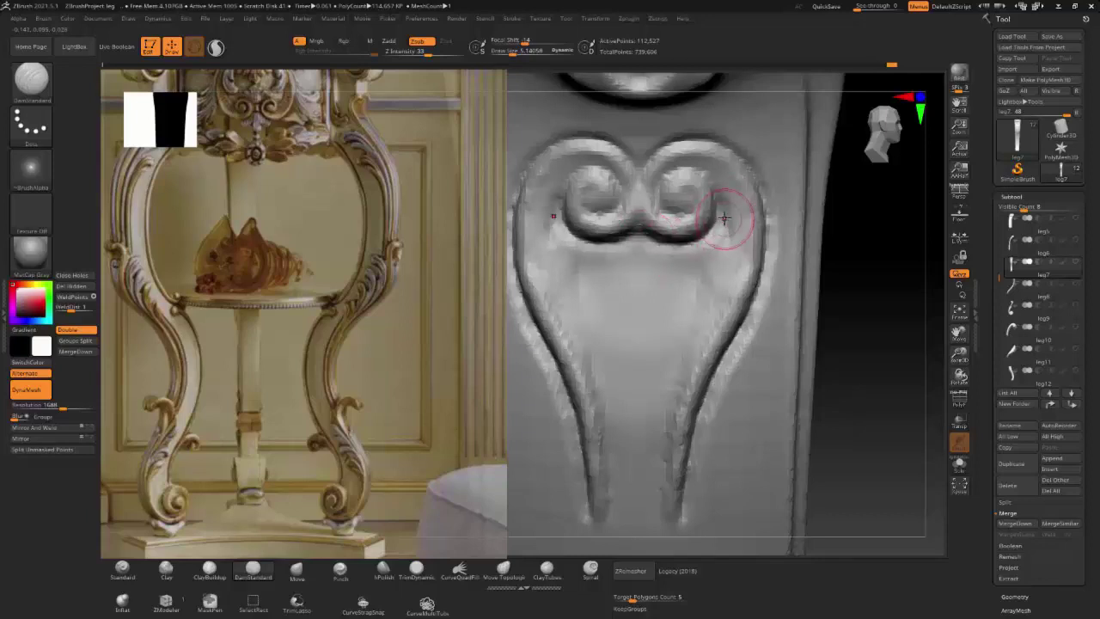
{"action": "left_click_drag", "start_coordinate": [726, 234], "coordinate": [658, 467]}
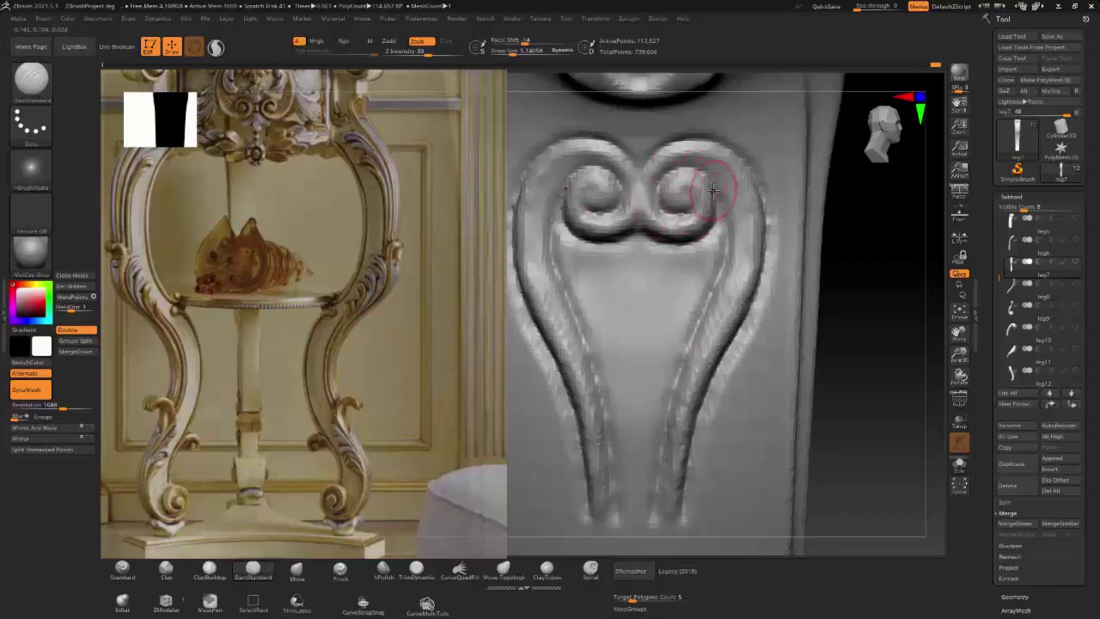
{"action": "mouse_move", "coordinate": [712, 189]}
{"action": "left_mouse_down"}
{"action": "mouse_move", "coordinate": [724, 240]}
{"action": "mouse_move", "coordinate": [668, 393]}
{"action": "mouse_move", "coordinate": [651, 513]}
{"action": "left_mouse_up"}
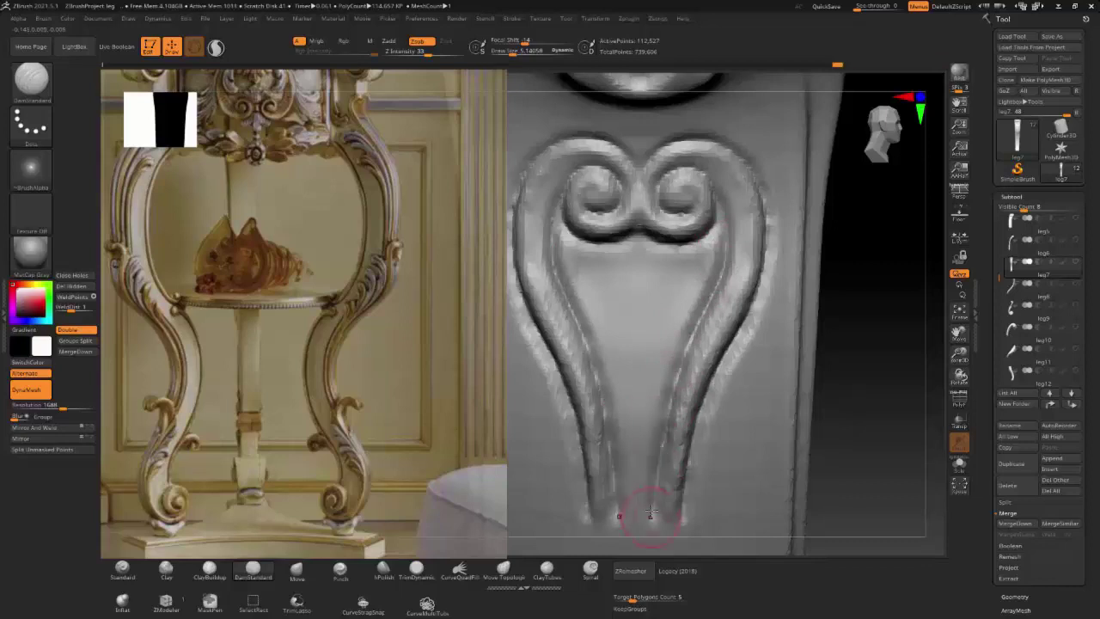
{"action": "key", "text": "f"}
{"action": "mouse_move", "coordinate": [742, 263]}
{"action": "left_mouse_down"}
{"action": "mouse_move", "coordinate": [682, 314]}
{"action": "mouse_move", "coordinate": [711, 229]}
{"action": "left_mouse_up"}
{"action": "mouse_move", "coordinate": [711, 229]}
{"action": "right_mouse_down"}
{"action": "mouse_move", "coordinate": [688, 275]}
{"action": "mouse_move", "coordinate": [739, 311]}
{"action": "right_mouse_up"}
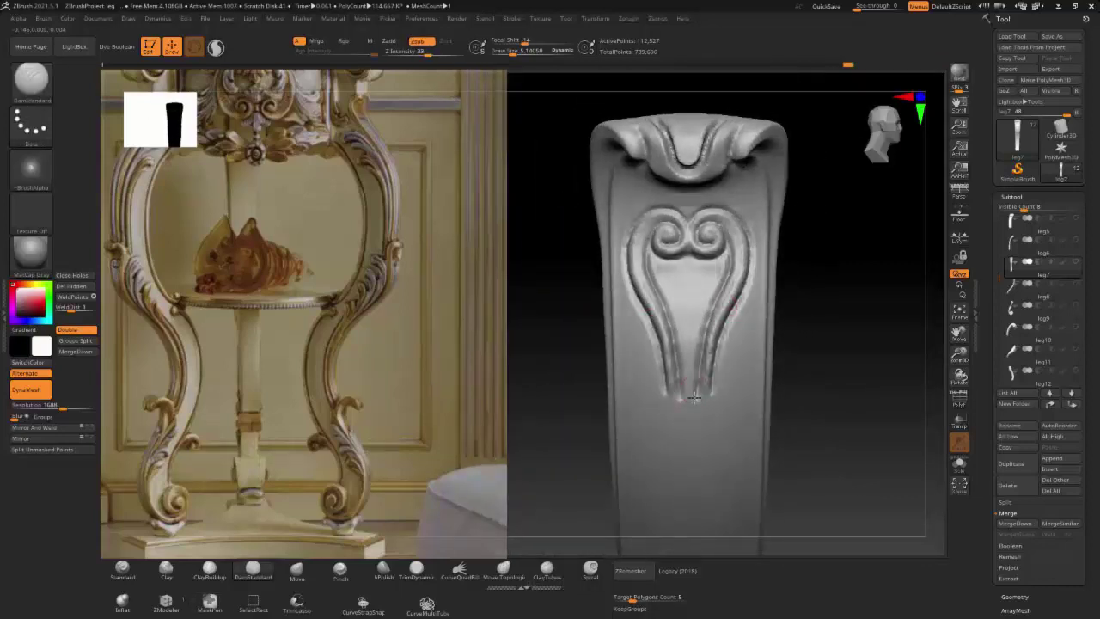
{"action": "left_click_drag", "start_coordinate": [694, 397], "coordinate": [713, 385]}
{"action": "mouse_move", "coordinate": [721, 361]}
{"action": "right_mouse_down"}
{"action": "mouse_move", "coordinate": [705, 318]}
{"action": "mouse_move", "coordinate": [728, 290]}
{"action": "mouse_move", "coordinate": [712, 300]}
{"action": "right_mouse_up"}
Step: Flatten the heart centre and right scroll rib with TrimDynamic, then smooth the rib
{"action": "left_click", "coordinate": [417, 567]}
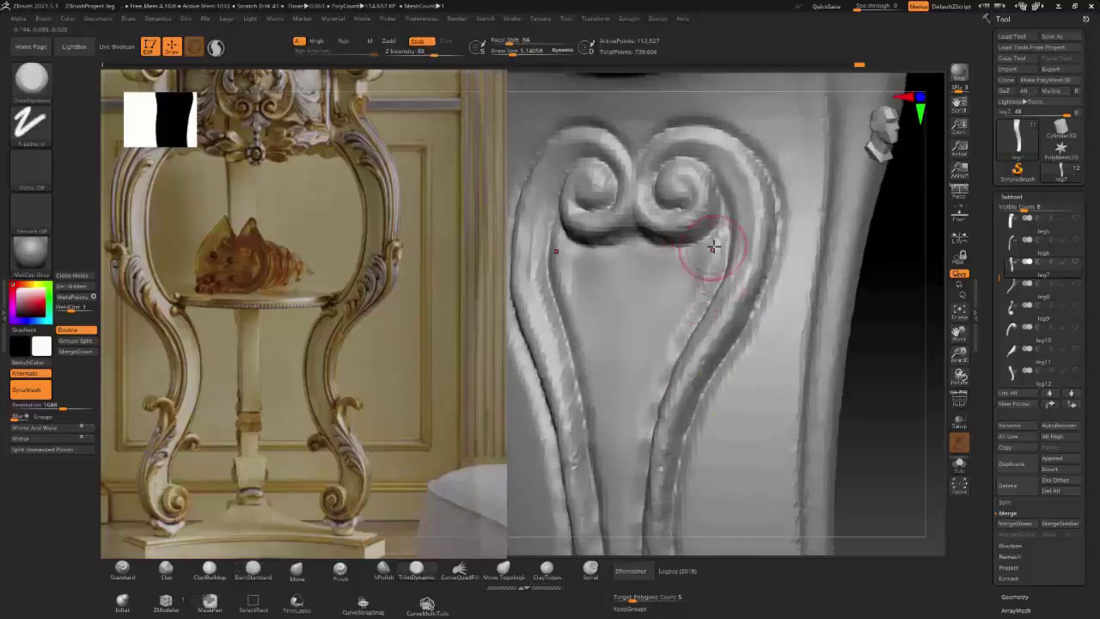
{"action": "left_click_drag", "start_coordinate": [712, 245], "coordinate": [679, 317]}
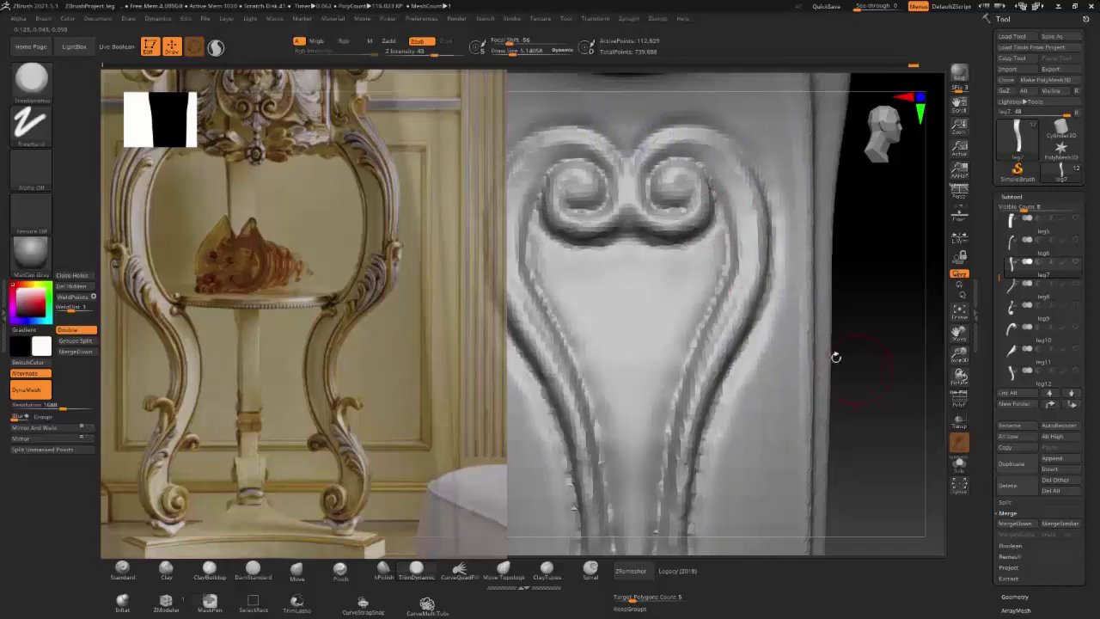
{"action": "left_click_drag", "start_coordinate": [836, 356], "coordinate": [786, 319]}
{"action": "left_click_drag", "start_coordinate": [761, 184], "coordinate": [799, 197]}
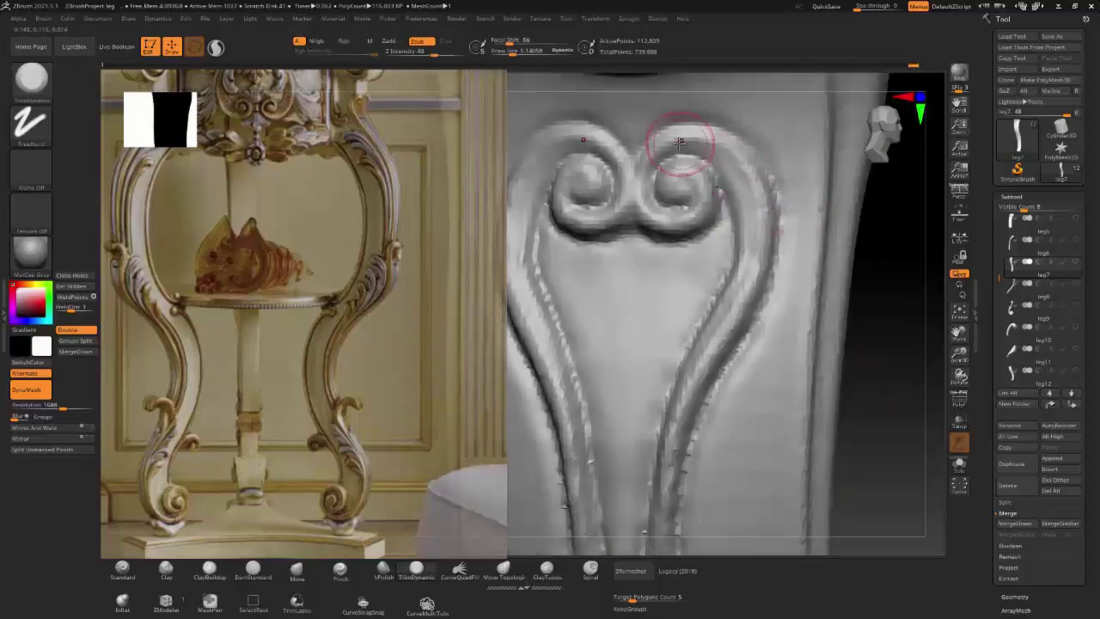
{"action": "left_click_drag", "start_coordinate": [747, 255], "coordinate": [737, 295]}
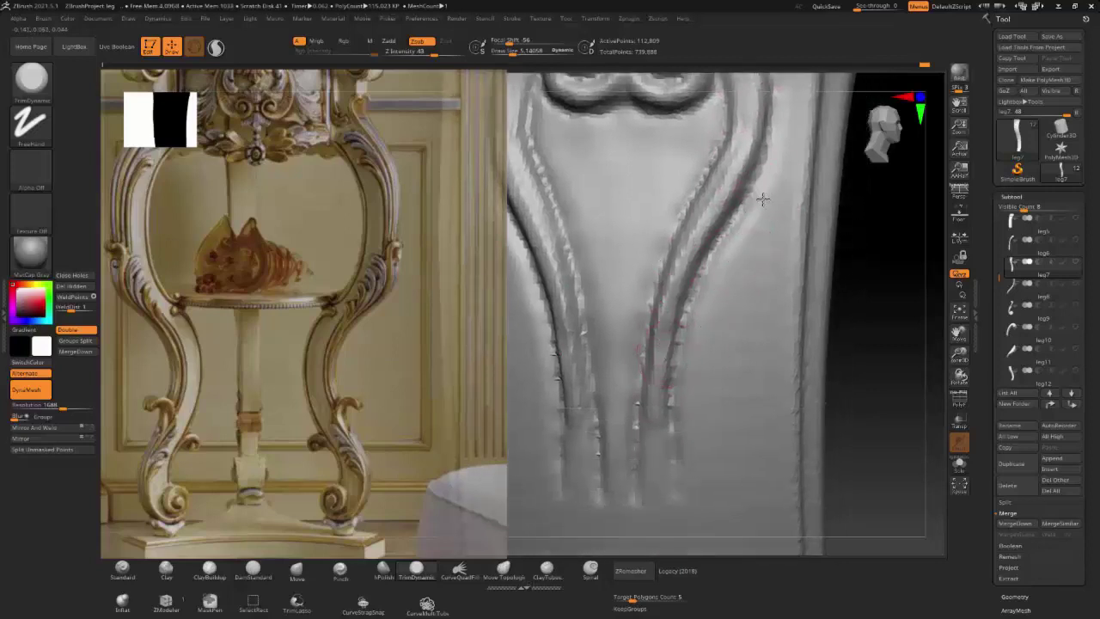
{"action": "key", "text": "b"}
{"action": "key", "text": "s"}
{"action": "key", "text": "t"}
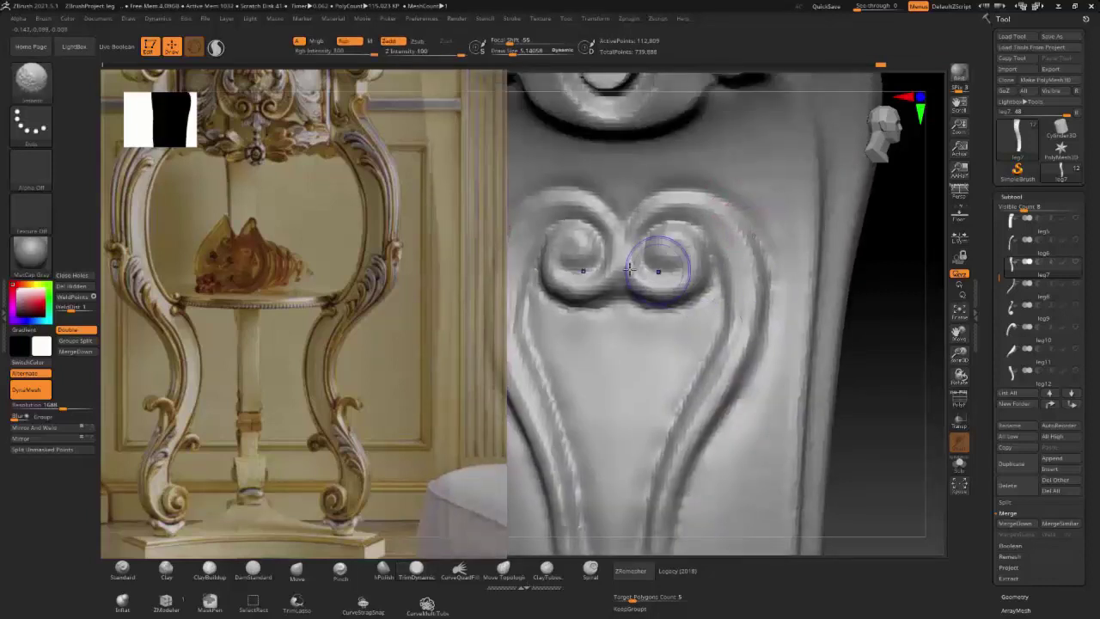
{"action": "left_click_drag", "start_coordinate": [723, 365], "coordinate": [700, 381], "text": "shift"}
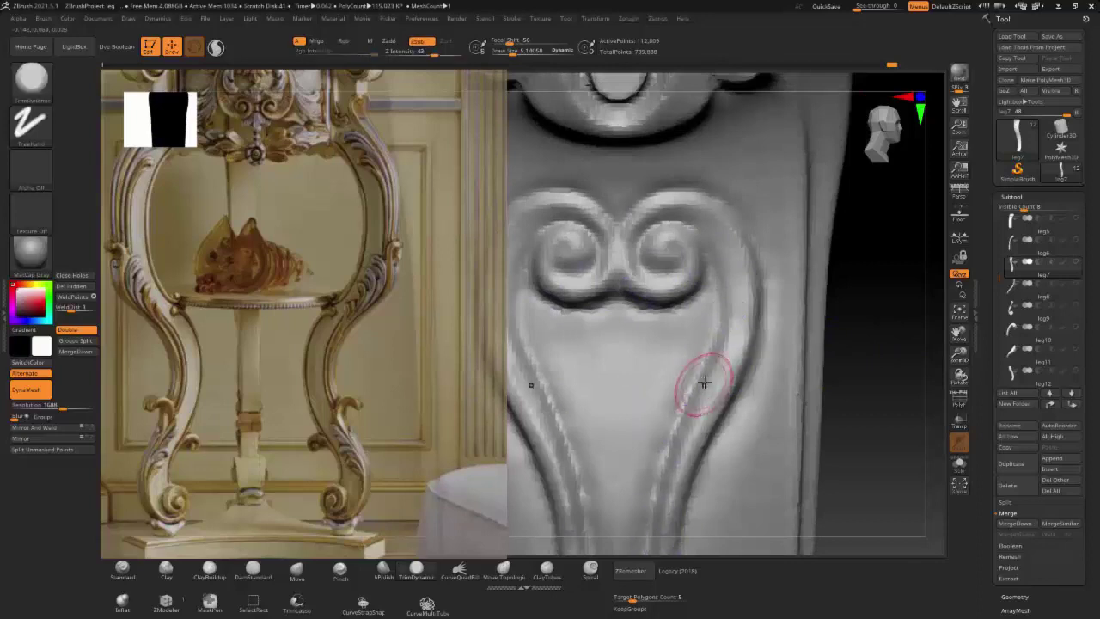
{"action": "left_click_drag", "start_coordinate": [846, 334], "coordinate": [865, 304]}
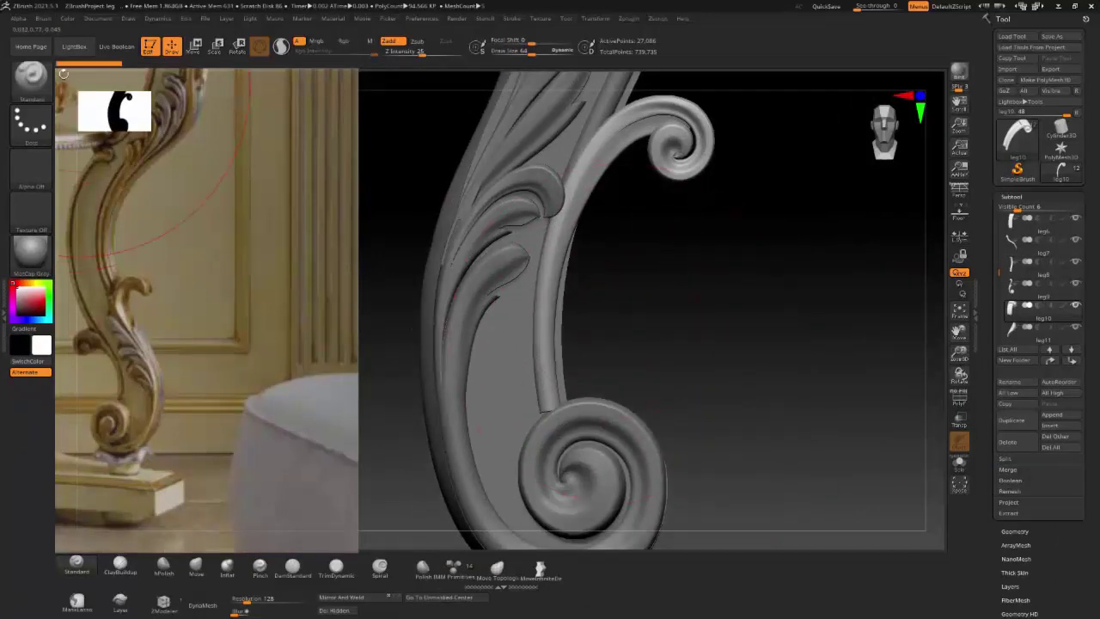
Step: Select Move Topological and toggle Y-axis symmetry with leg10 facing front
{"action": "left_click", "coordinate": [42, 19]}
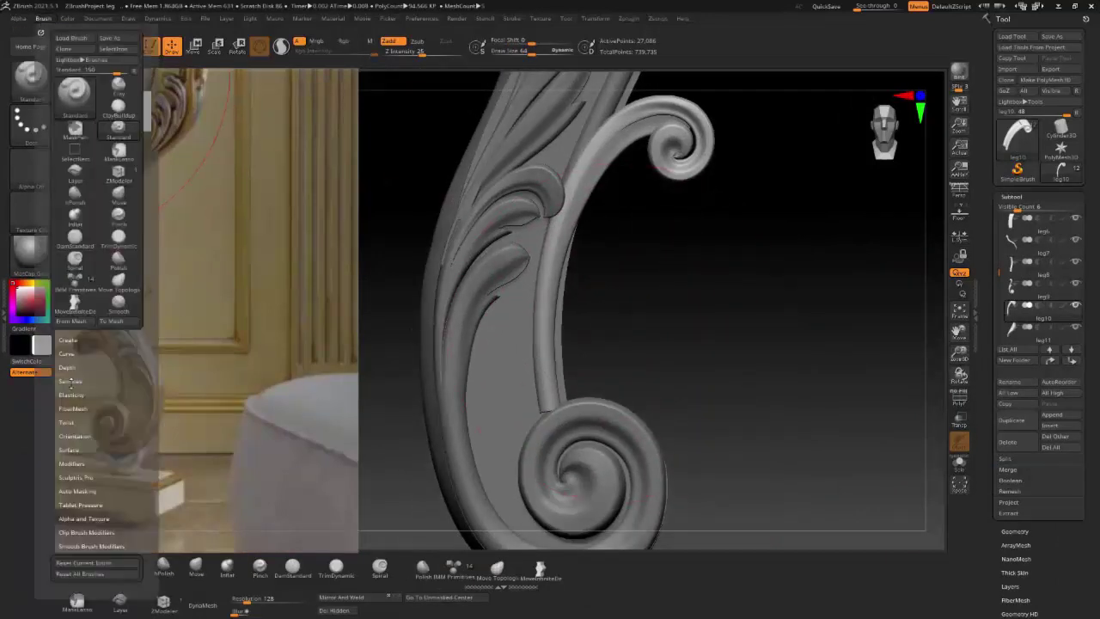
{"action": "left_click", "coordinate": [497, 569]}
{"action": "left_click_drag", "start_coordinate": [731, 387], "coordinate": [540, 386], "text": "shift"}
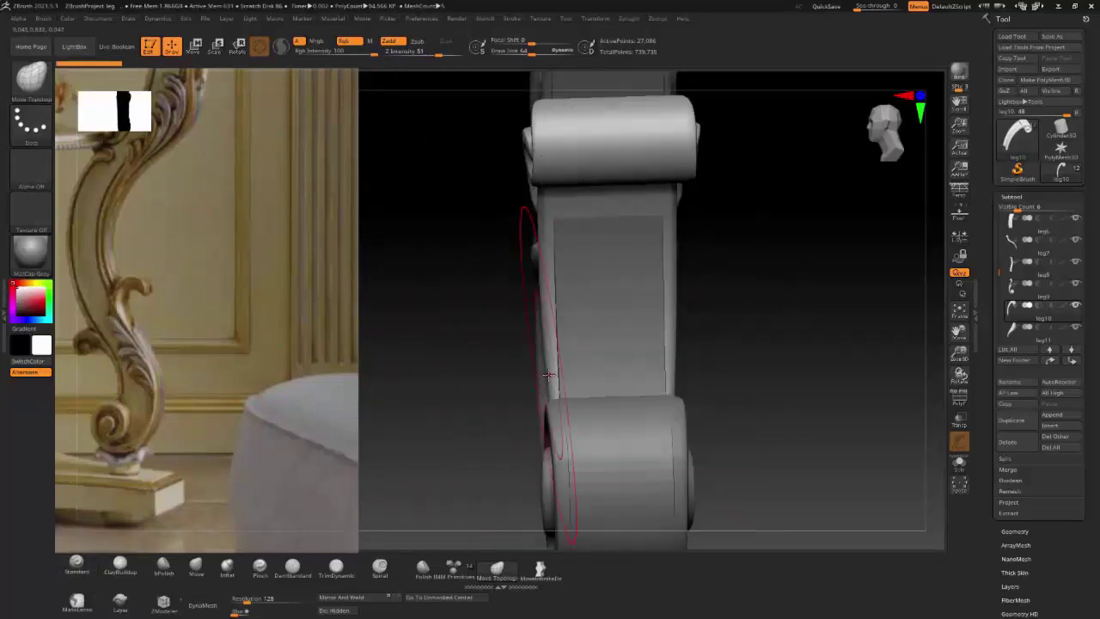
{"action": "left_click", "coordinate": [596, 19]}
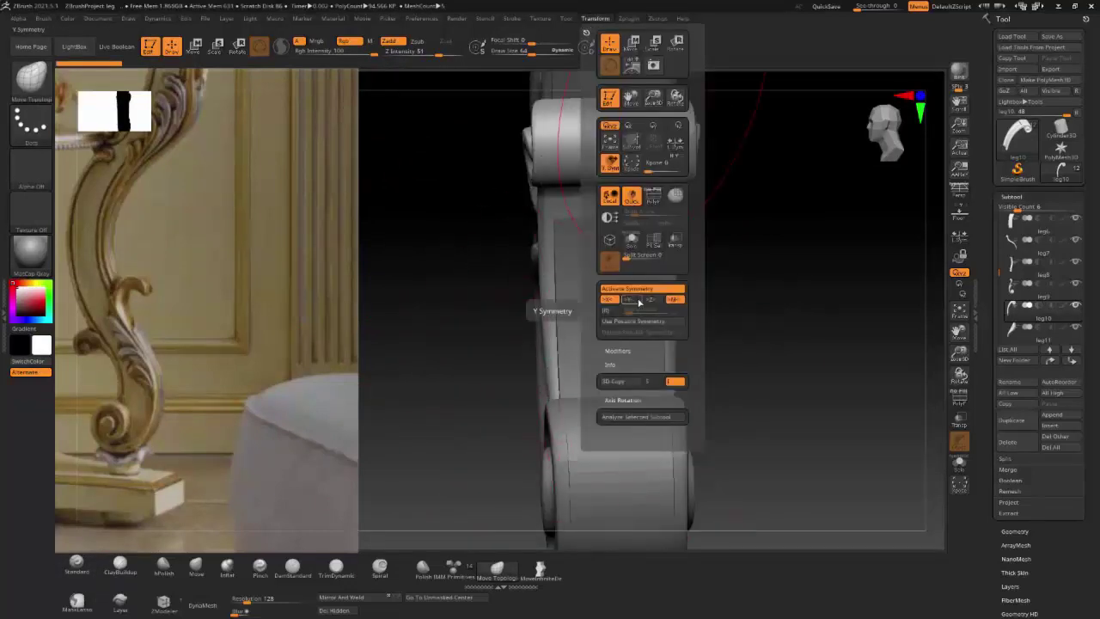
{"action": "left_click", "coordinate": [639, 301]}
{"action": "mouse_move", "coordinate": [747, 373]}
{"action": "left_mouse_down", "text": "shift"}
{"action": "mouse_move", "coordinate": [544, 411]}
{"action": "mouse_move", "coordinate": [557, 370]}
{"action": "left_mouse_up", "text": "shift"}
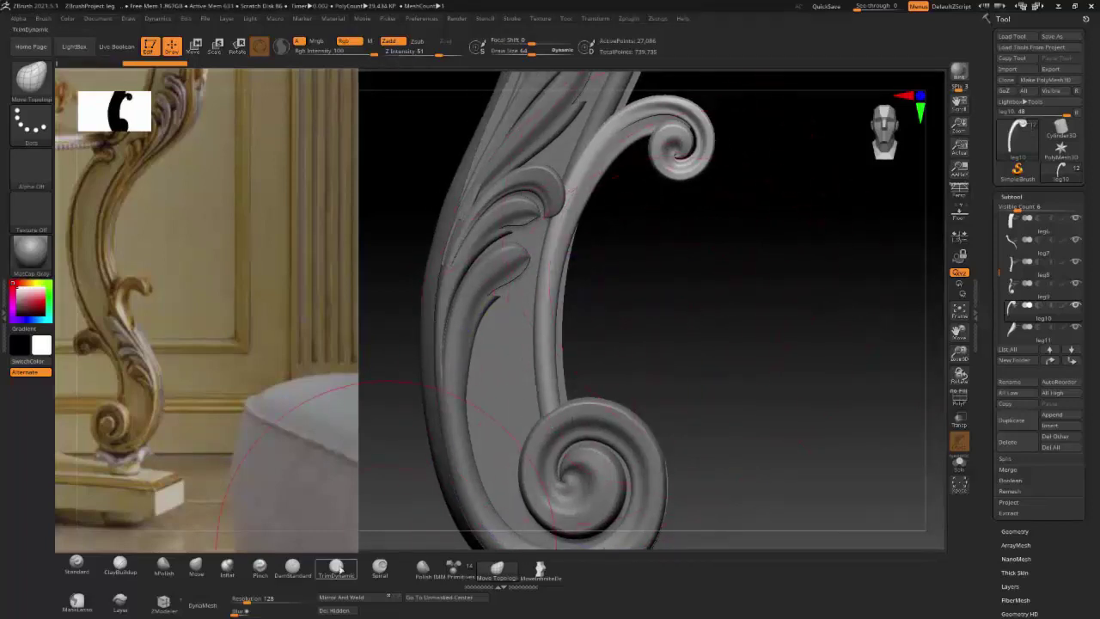
Step: DynaMesh leg10 at resolution 1392 and zoom onto the upper scroll curl with ClayBuildup
{"action": "left_click_drag", "start_coordinate": [256, 599], "coordinate": [276, 599]}
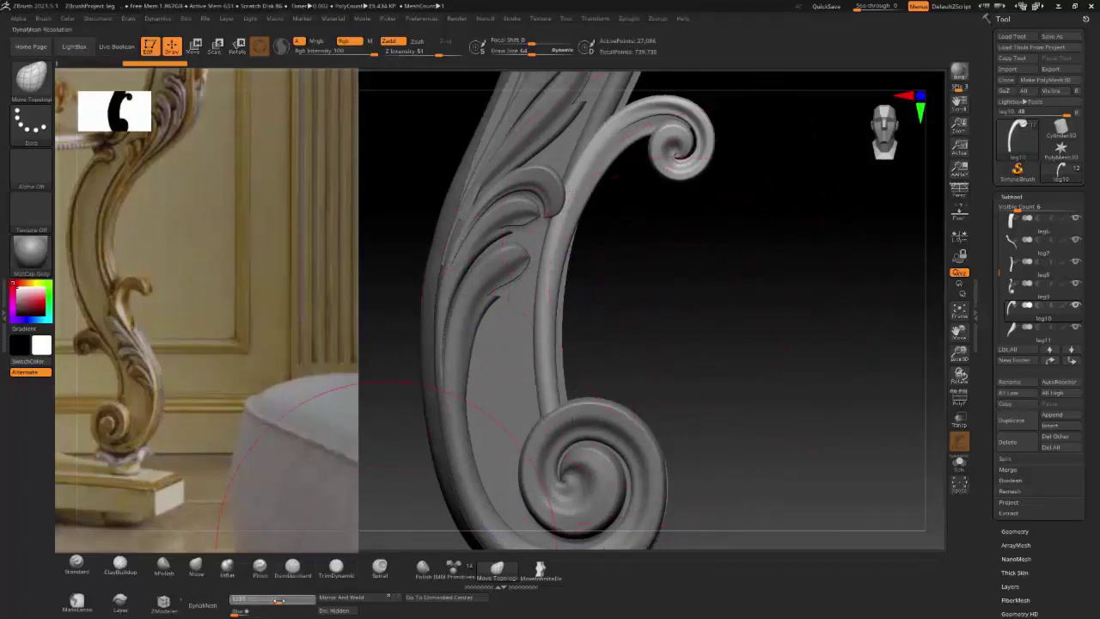
{"action": "left_click", "coordinate": [204, 605]}
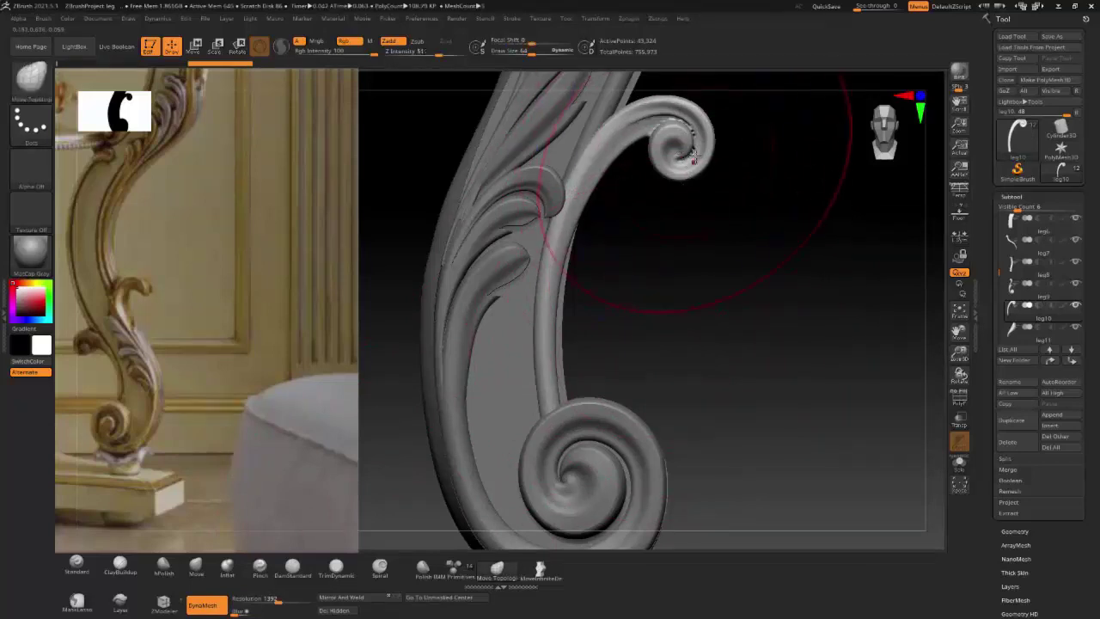
{"action": "right_click_drag", "start_coordinate": [682, 150], "coordinate": [302, 376]}
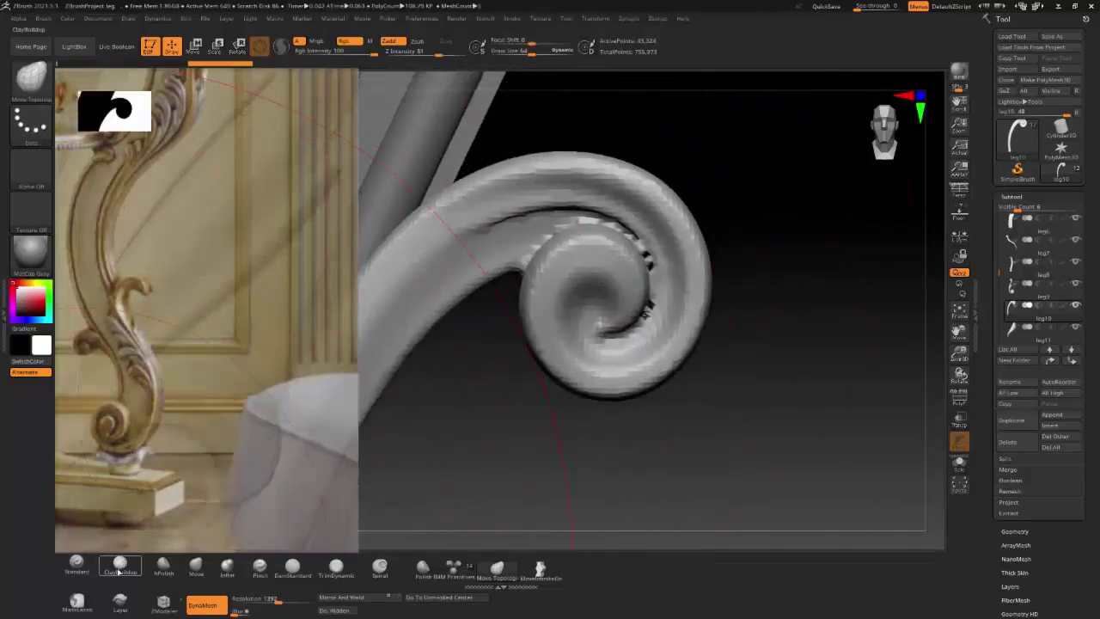
{"action": "left_click", "coordinate": [120, 567]}
{"action": "key", "text": "s"}
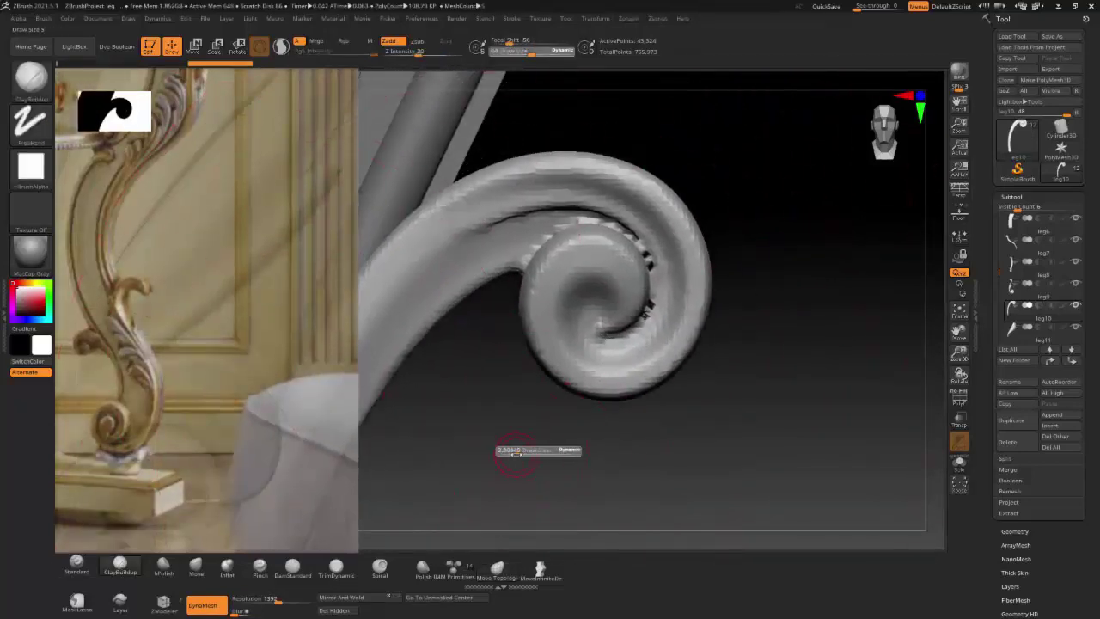
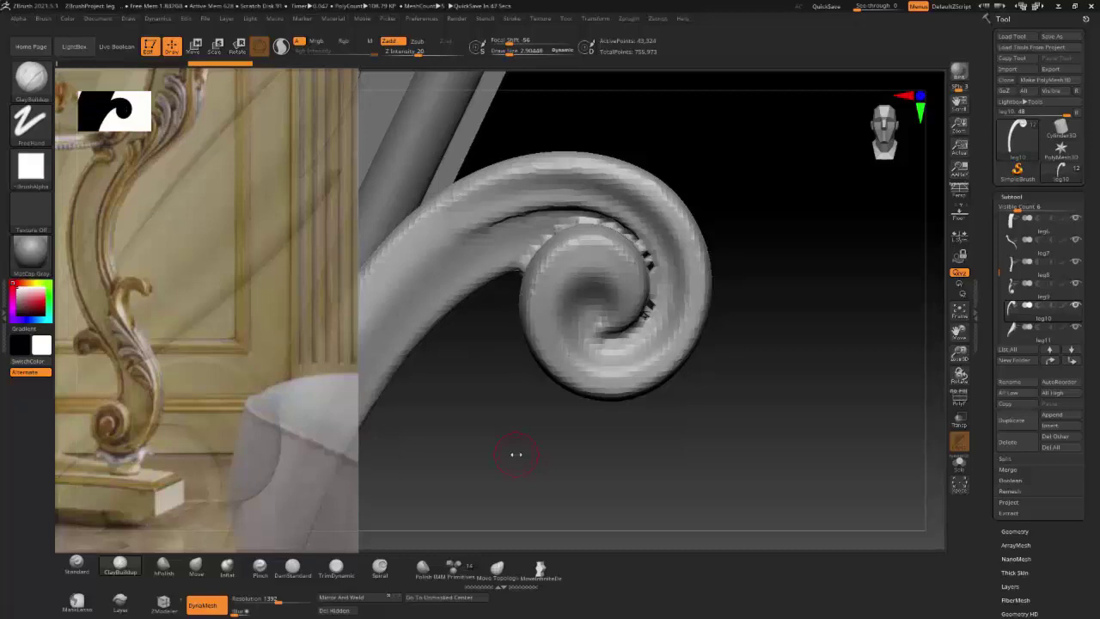
Step: Sculpt the scroll's centre ball with clay strokes alternated with Shift-smoothing passes
{"action": "mouse_move", "coordinate": [600, 325]}
{"action": "left_mouse_down"}
{"action": "mouse_move", "coordinate": [576, 292]}
{"action": "mouse_move", "coordinate": [602, 297]}
{"action": "mouse_move", "coordinate": [572, 317]}
{"action": "mouse_move", "coordinate": [582, 319]}
{"action": "mouse_move", "coordinate": [593, 293]}
{"action": "mouse_move", "coordinate": [581, 288]}
{"action": "left_mouse_up"}
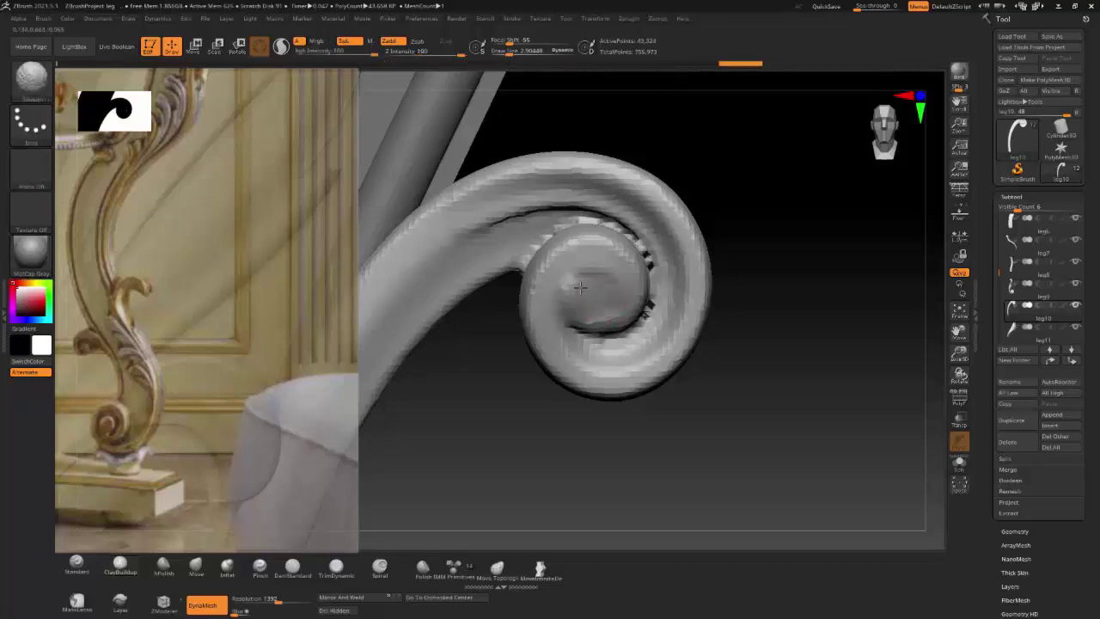
{"action": "right_click_drag", "start_coordinate": [583, 299], "coordinate": [620, 310]}
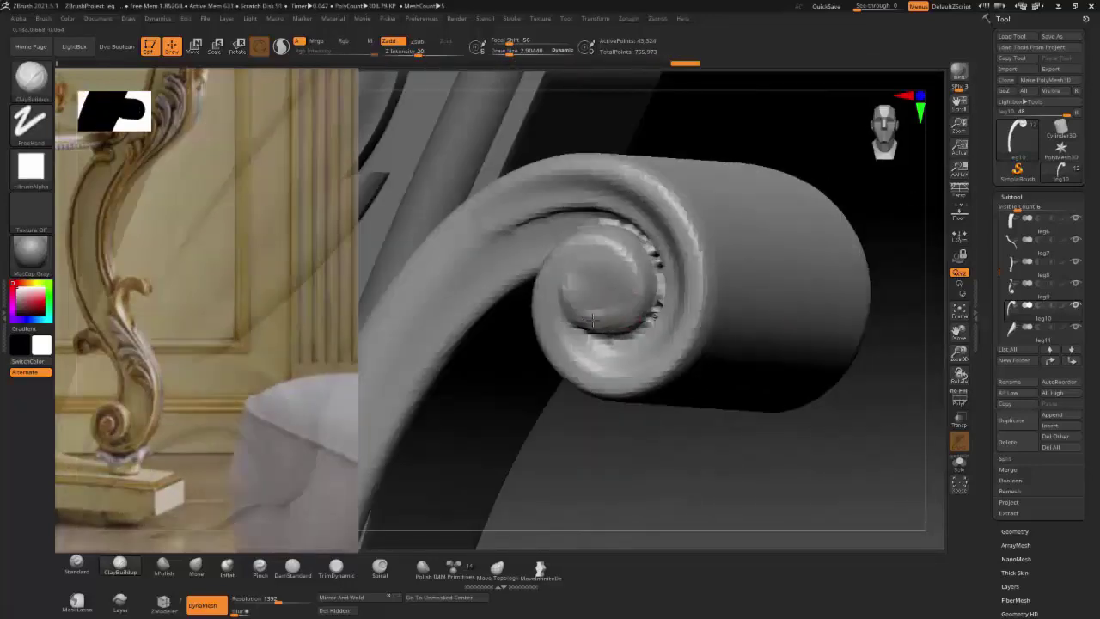
{"action": "left_click_drag", "start_coordinate": [592, 320], "coordinate": [625, 294]}
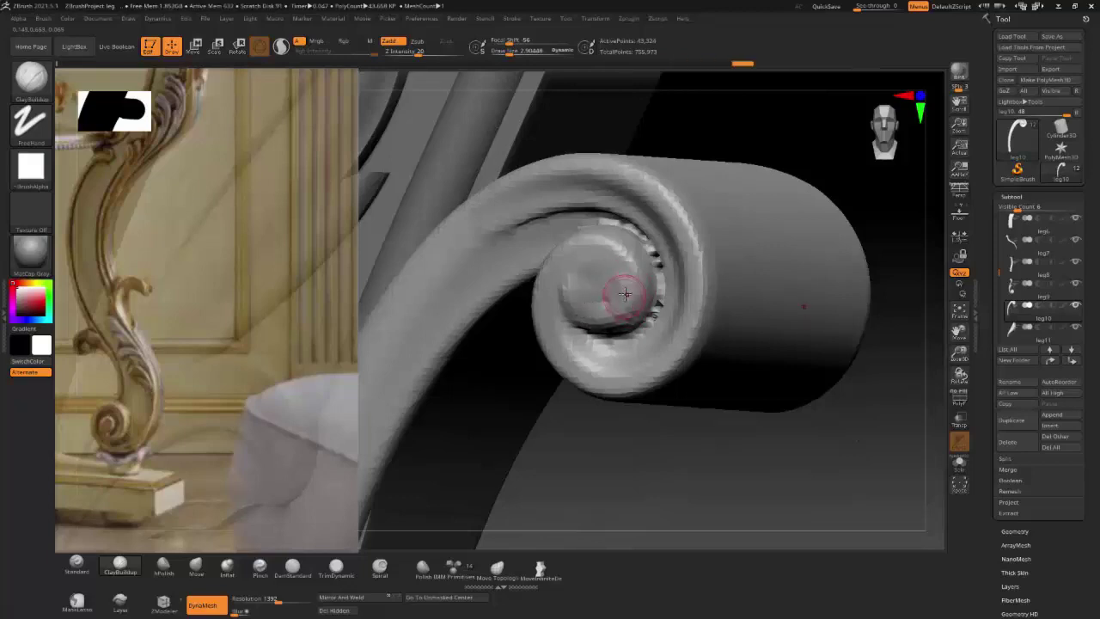
{"action": "key", "text": "shift"}
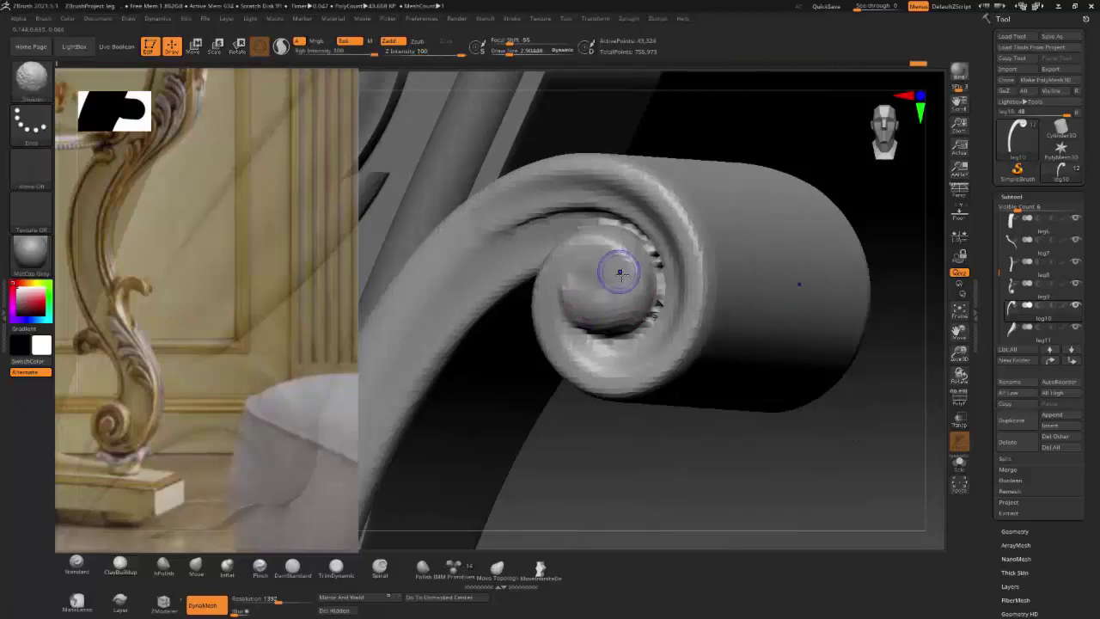
{"action": "right_click_drag", "start_coordinate": [631, 292], "coordinate": [624, 273]}
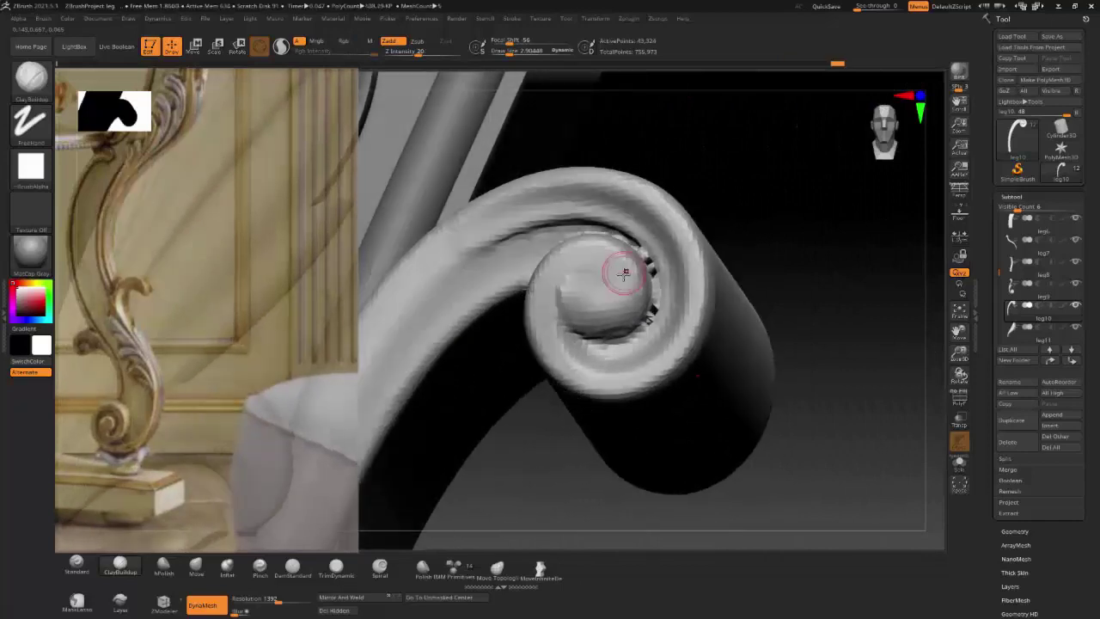
{"action": "mouse_move", "coordinate": [570, 303]}
{"action": "left_mouse_down"}
{"action": "mouse_move", "coordinate": [608, 318]}
{"action": "mouse_move", "coordinate": [618, 288]}
{"action": "left_mouse_up"}
{"action": "key", "text": "shift"}
{"action": "right_click_drag", "start_coordinate": [600, 295], "coordinate": [604, 362]}
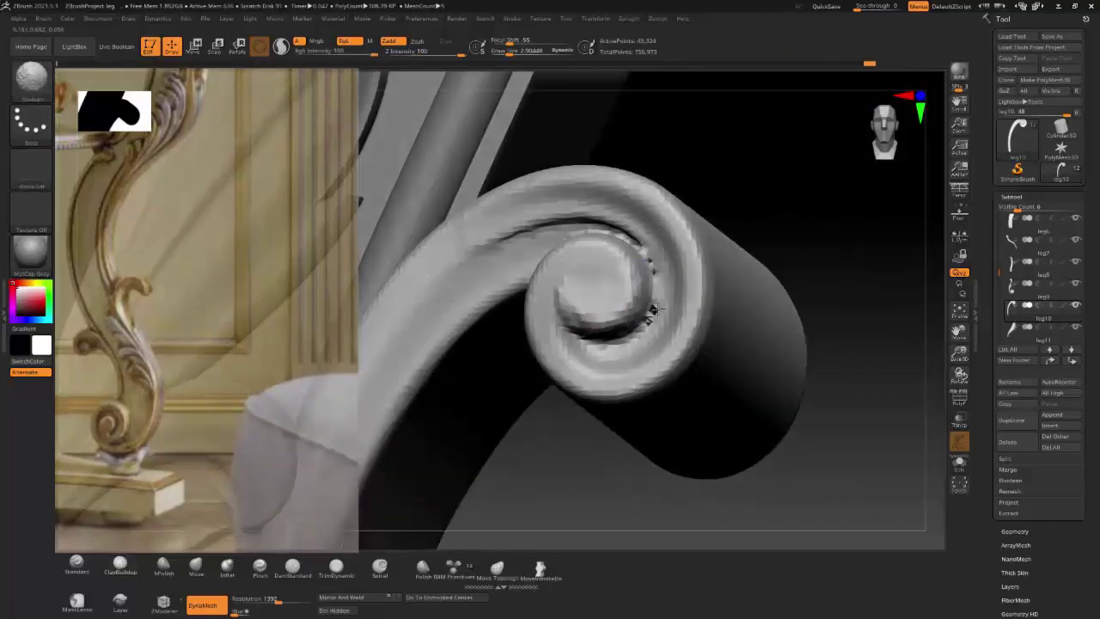
{"action": "mouse_move", "coordinate": [652, 255]}
{"action": "left_mouse_down", "text": "shift"}
{"action": "mouse_move", "coordinate": [510, 246]}
{"action": "mouse_move", "coordinate": [474, 270]}
{"action": "left_mouse_up", "text": "shift"}
{"action": "mouse_move", "coordinate": [474, 270]}
{"action": "right_mouse_down"}
{"action": "mouse_move", "coordinate": [536, 258]}
{"action": "mouse_move", "coordinate": [632, 352]}
{"action": "right_mouse_up"}
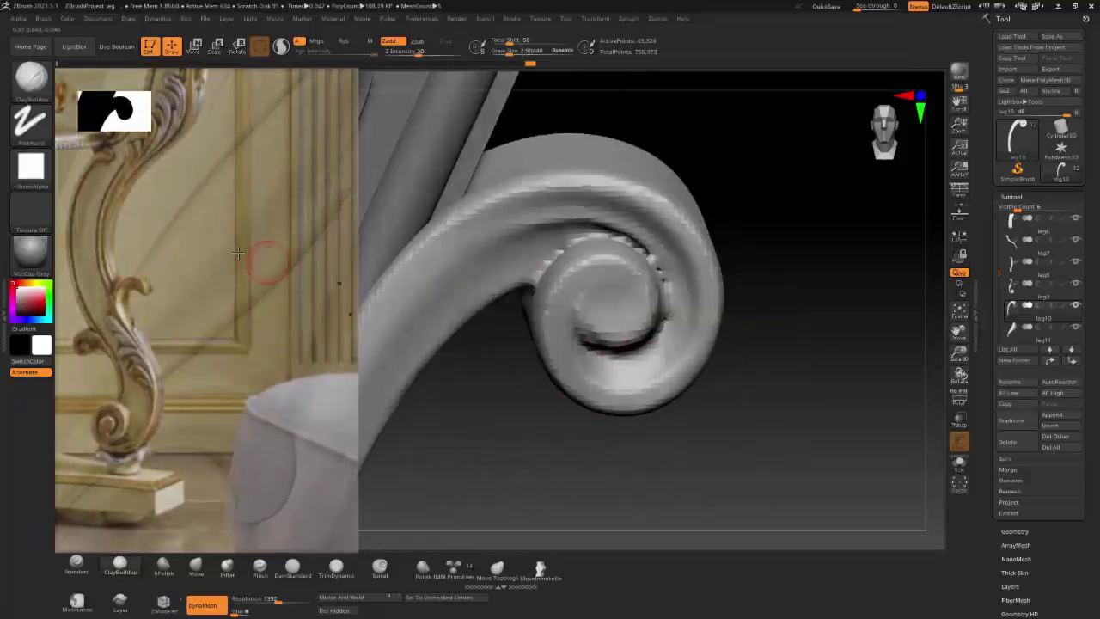
Step: Give ClayBuildup a round alpha, then push out the upper crease with Move at size 13.7
{"action": "left_click", "coordinate": [31, 166]}
{"action": "left_click", "coordinate": [172, 177]}
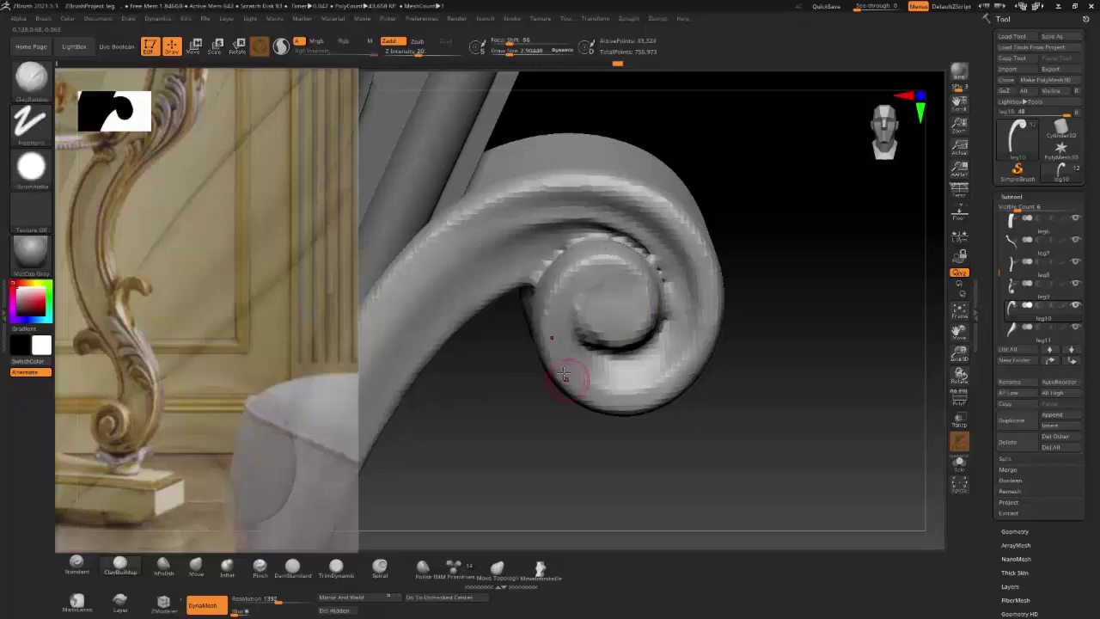
{"action": "left_click_drag", "start_coordinate": [777, 250], "coordinate": [739, 283]}
{"action": "left_click", "coordinate": [416, 572]}
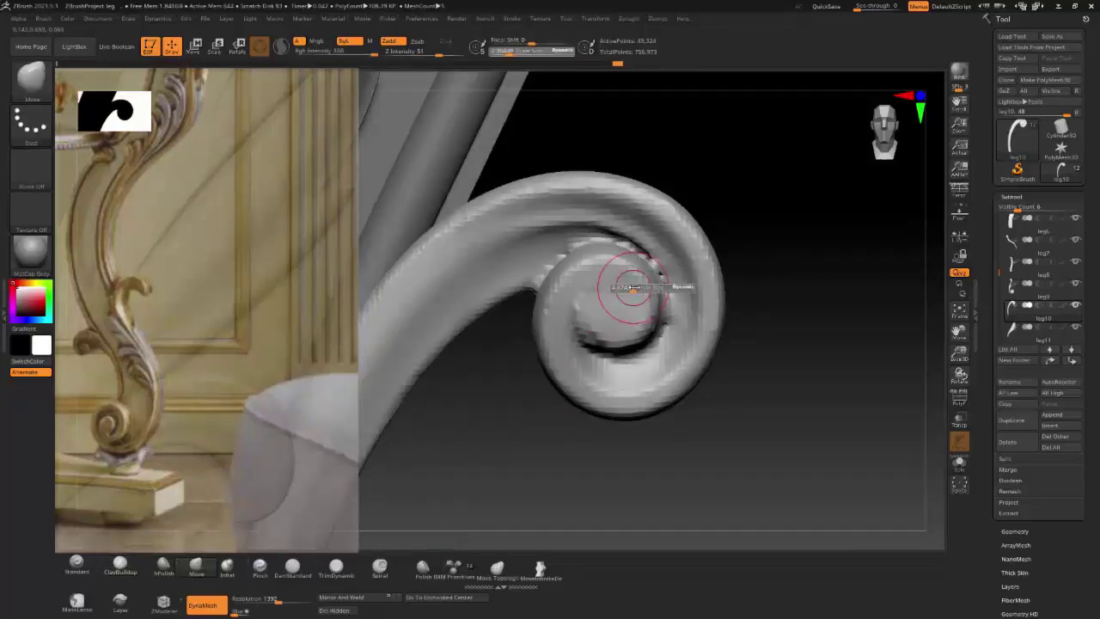
{"action": "left_click_drag", "start_coordinate": [634, 288], "coordinate": [636, 271]}
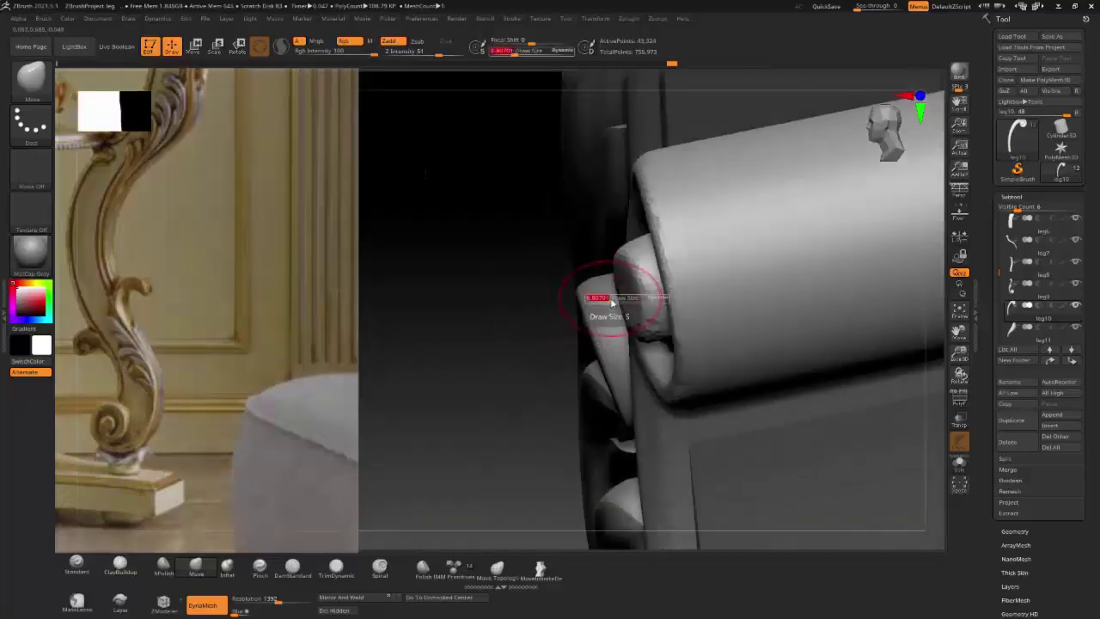
{"action": "left_click_drag", "start_coordinate": [612, 303], "coordinate": [628, 297]}
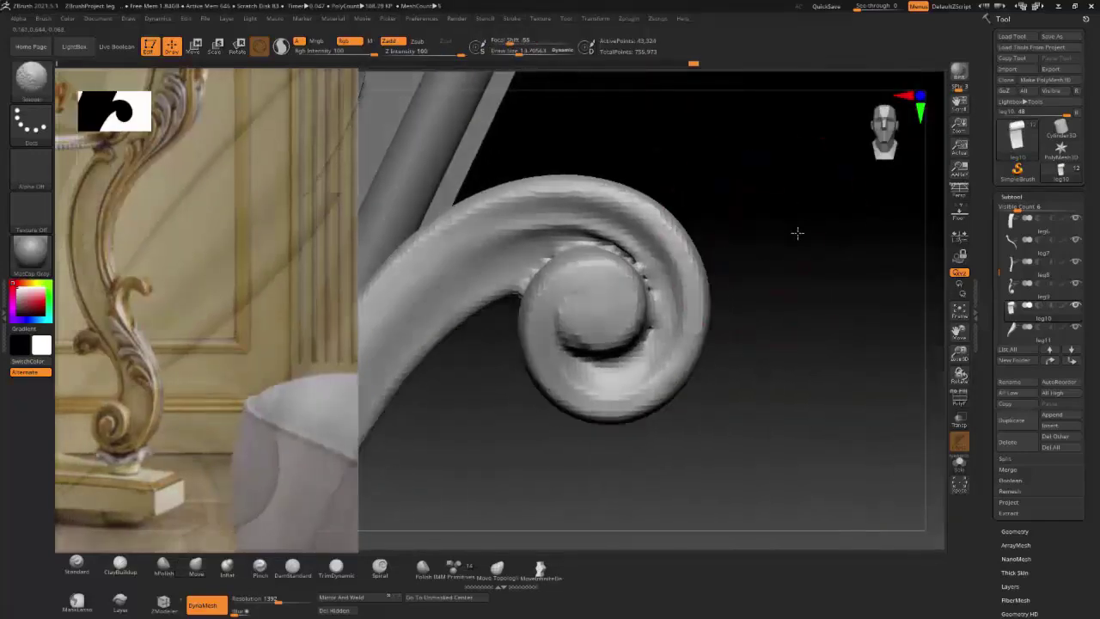
{"action": "left_click_drag", "start_coordinate": [578, 238], "coordinate": [672, 315], "text": "shift"}
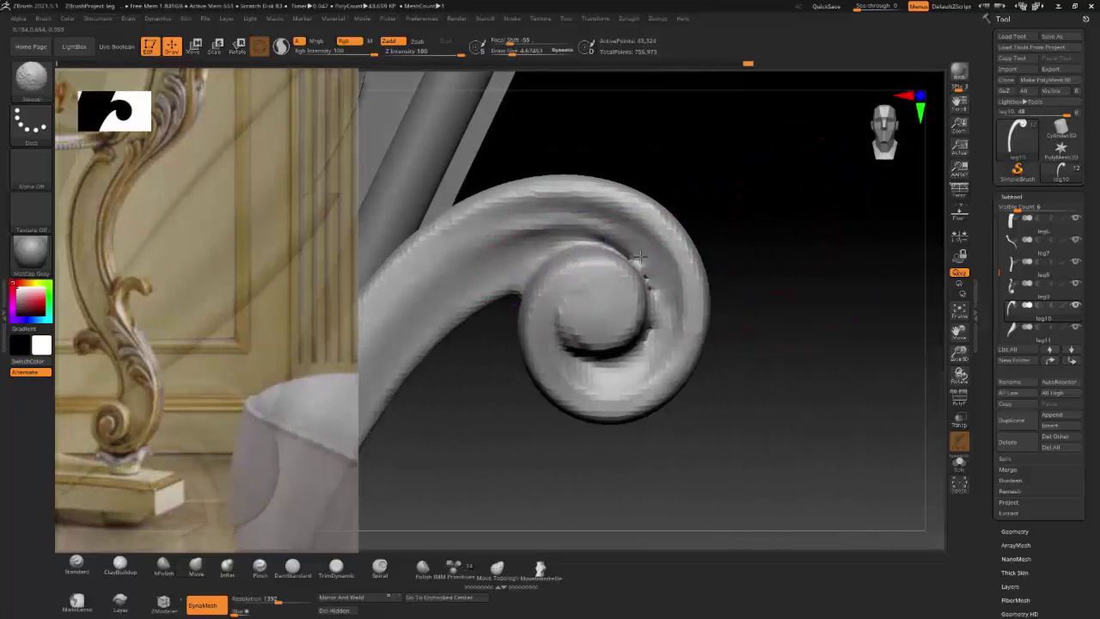
{"action": "key", "text": "ctrl"}
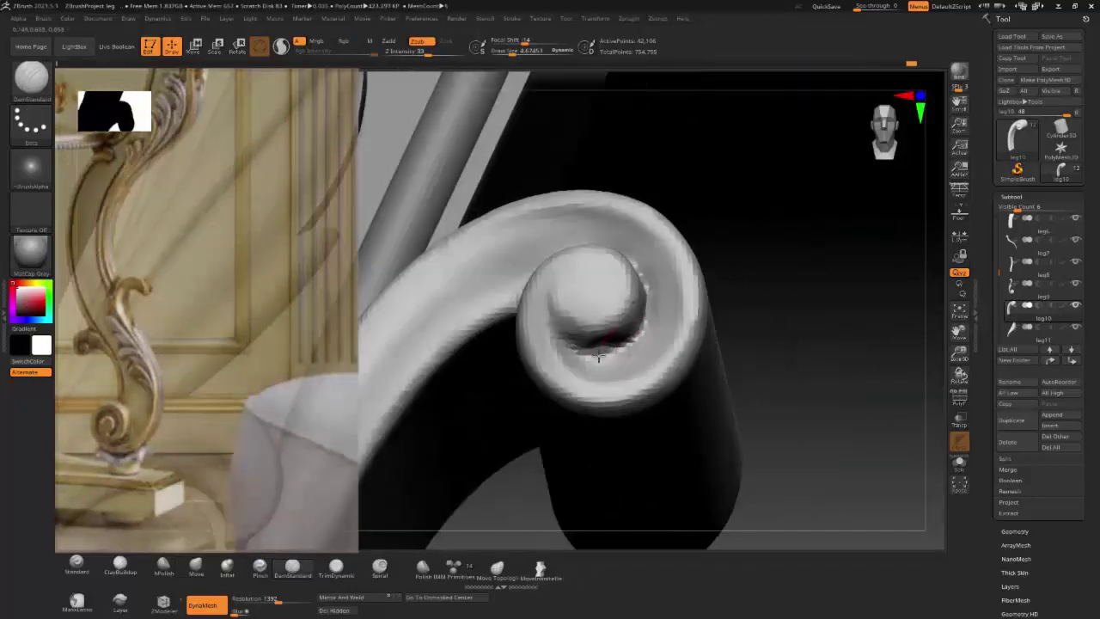
Step: Deepen the crease under the scroll ball with DamStandard, then rotate out to the whole leg
{"action": "left_click_drag", "start_coordinate": [599, 355], "coordinate": [556, 337]}
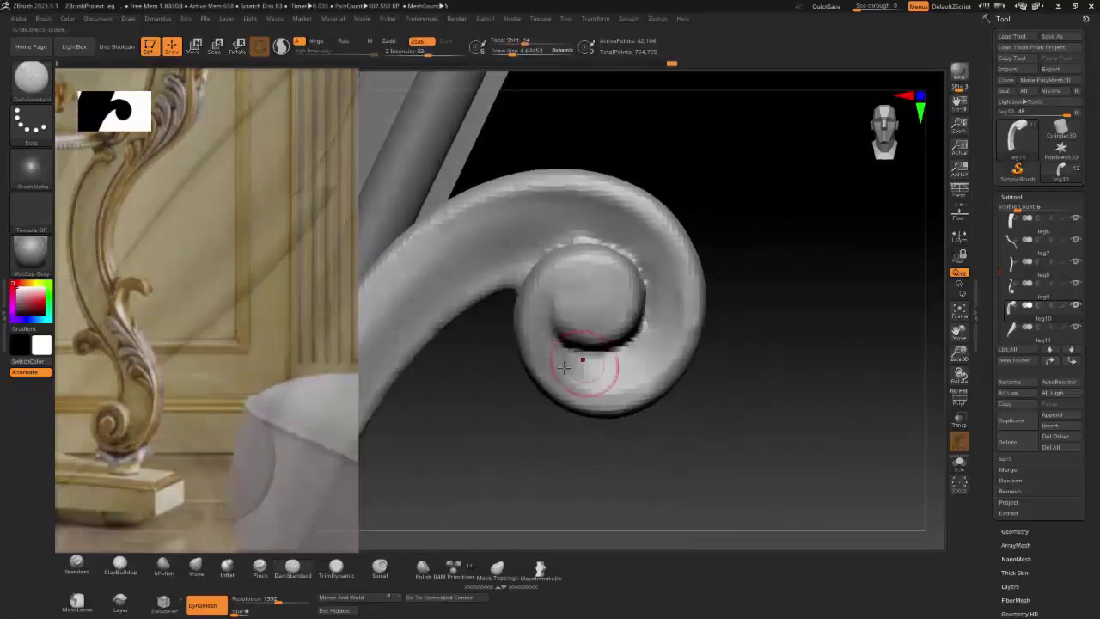
{"action": "left_click", "coordinate": [196, 567]}
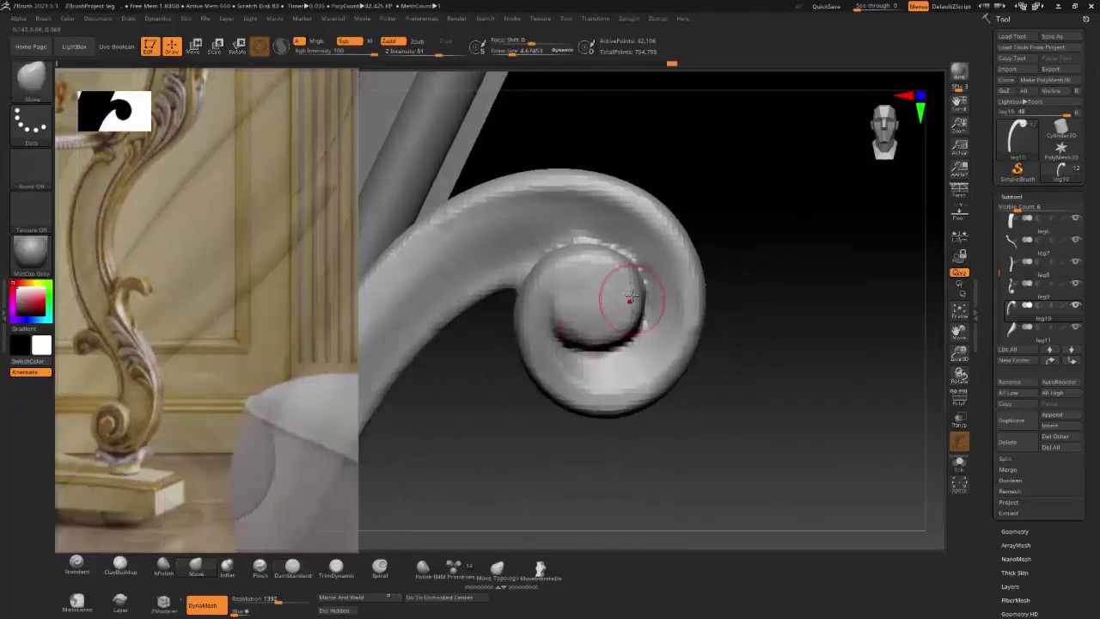
{"action": "right_click_drag", "start_coordinate": [776, 278], "coordinate": [668, 355]}
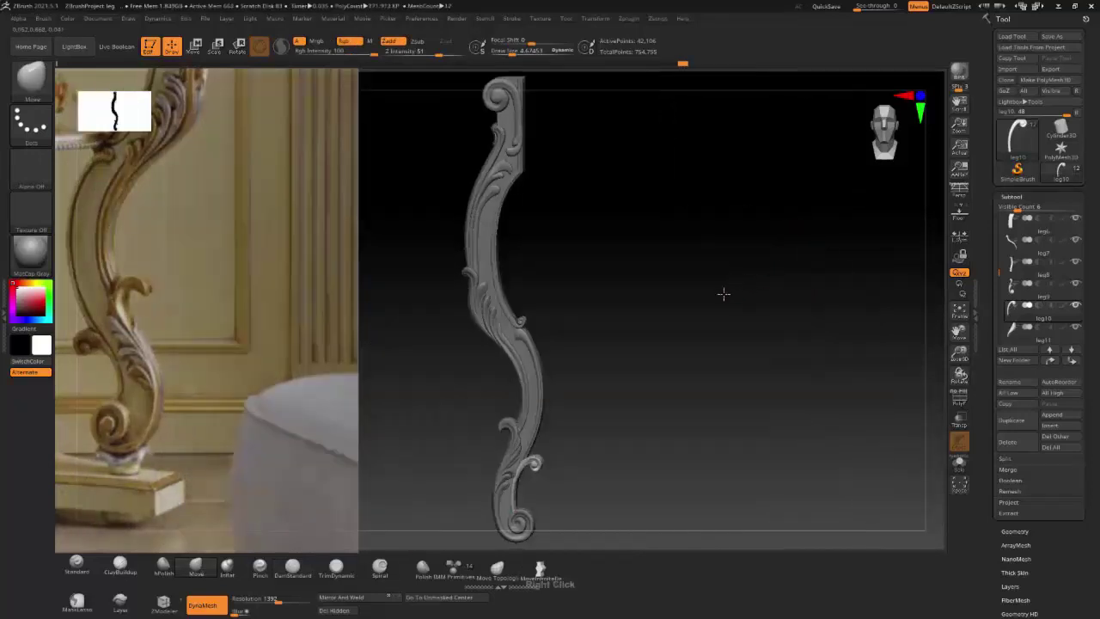
{"action": "right_click_drag", "start_coordinate": [724, 294], "coordinate": [760, 284]}
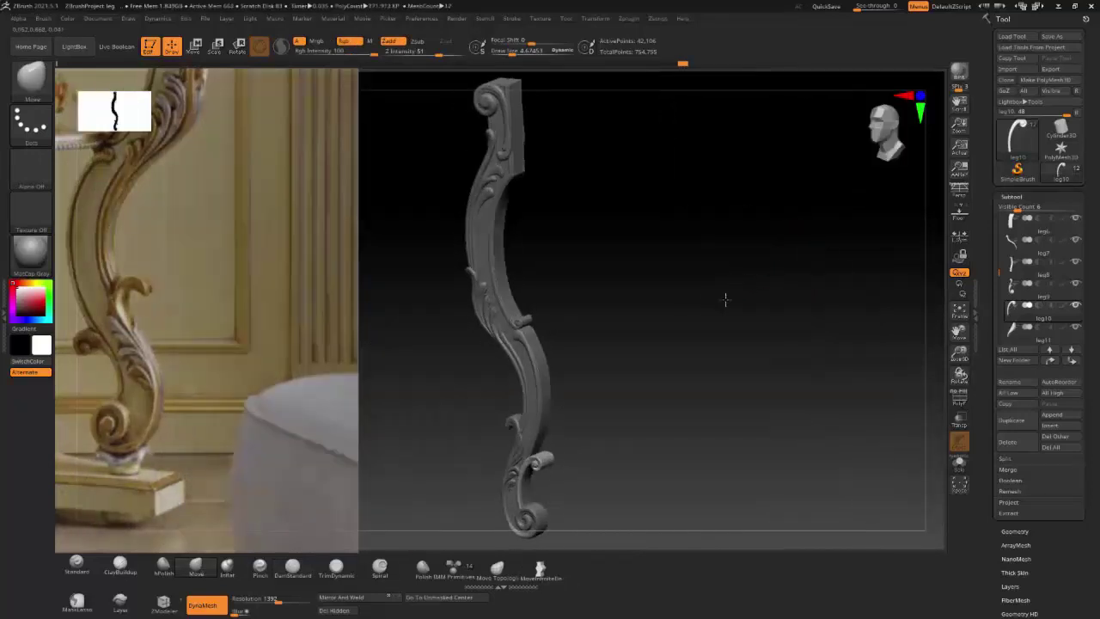
Step: Select the leg9 subtool and DynaMesh it at resolution 1616
{"action": "left_click", "coordinate": [502, 421], "text": "alt"}
{"action": "key", "text": "f"}
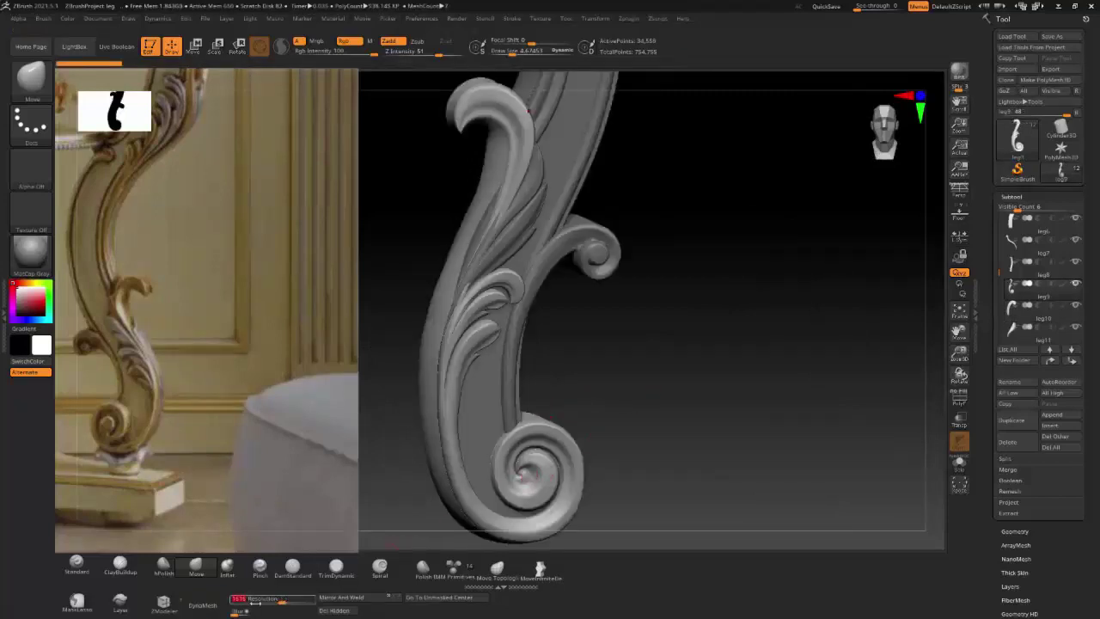
{"action": "left_click", "coordinate": [202, 605]}
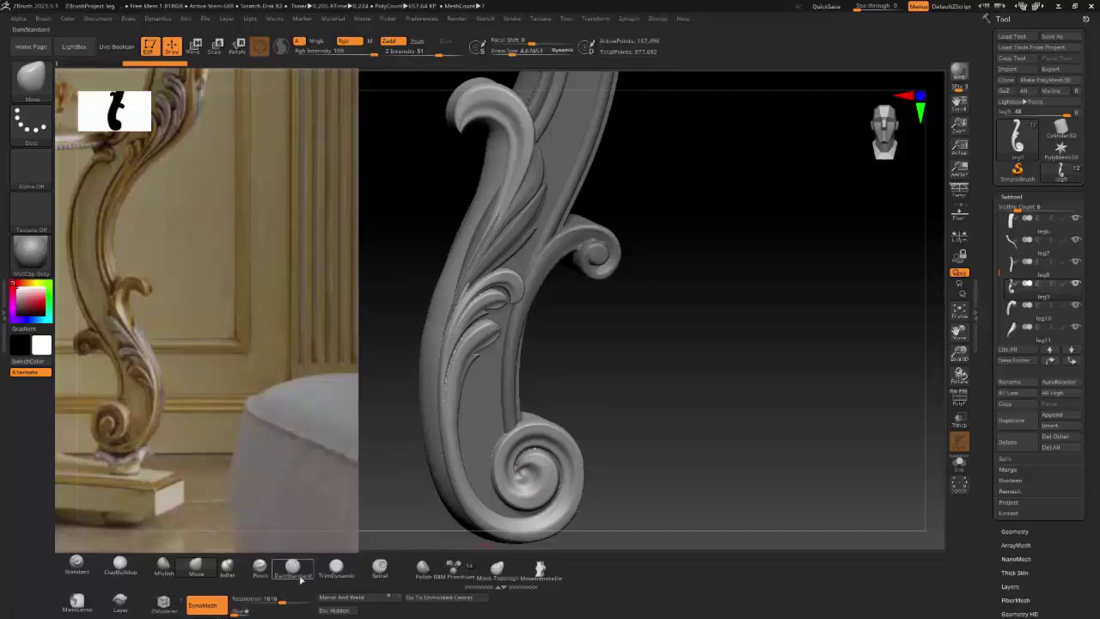
Step: Build up clay at the lower spiral's centre and smooth its inner surface
{"action": "key", "text": "b"}
{"action": "key", "text": "c"}
{"action": "key", "text": "b"}
{"action": "left_click_drag", "start_coordinate": [520, 470], "coordinate": [524, 501]}
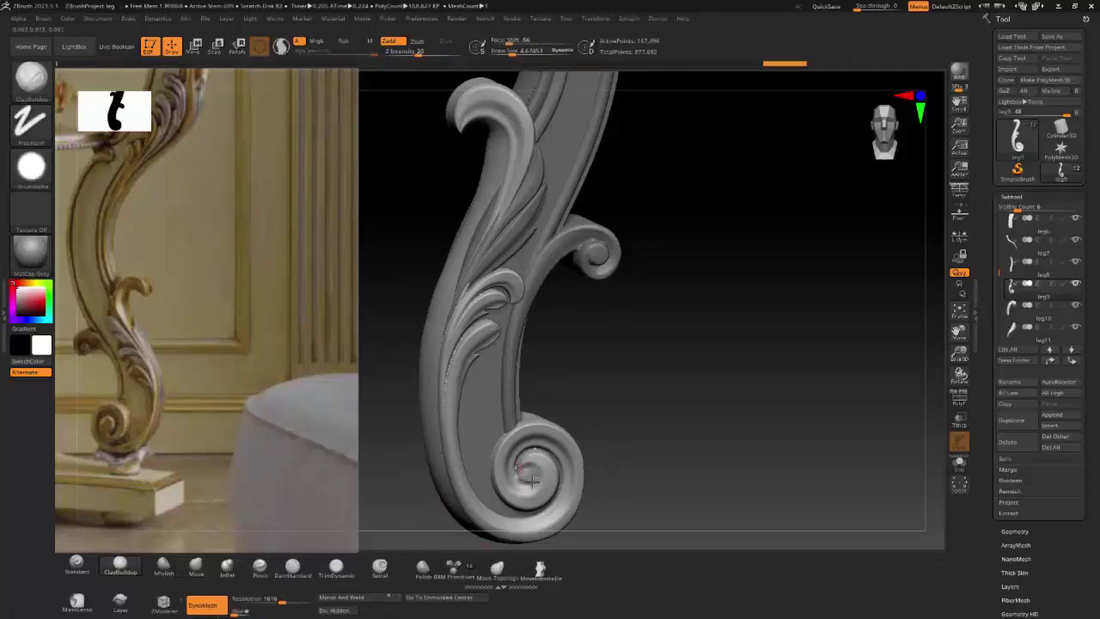
{"action": "left_click_drag", "start_coordinate": [523, 475], "coordinate": [534, 480]}
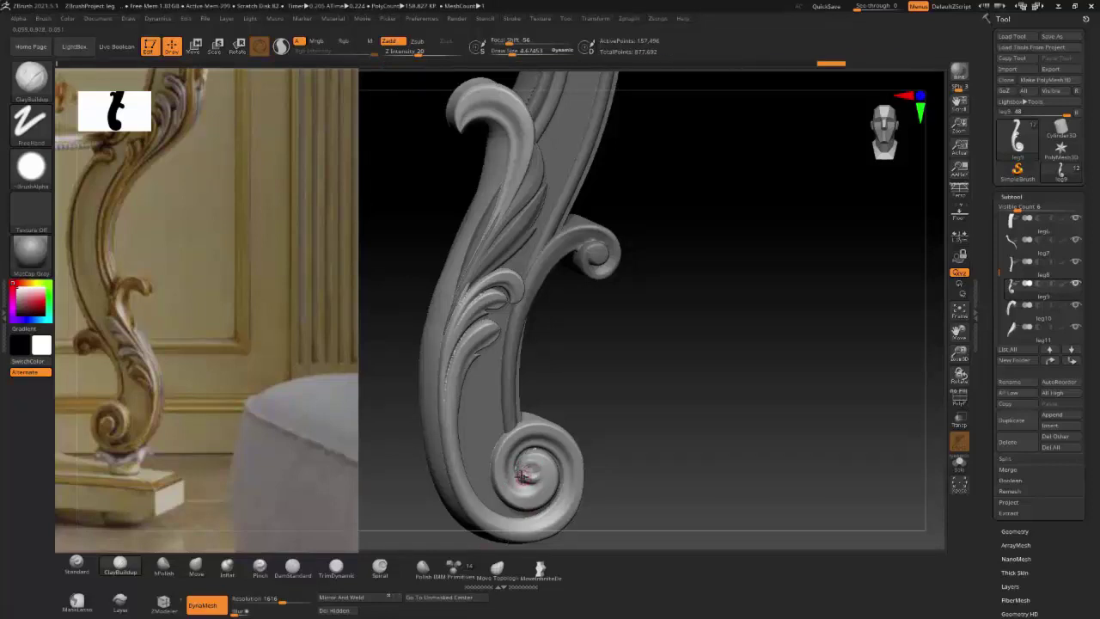
{"action": "right_click_drag", "start_coordinate": [528, 473], "coordinate": [525, 446], "text": "ctrl"}
{"action": "key", "text": "shift"}
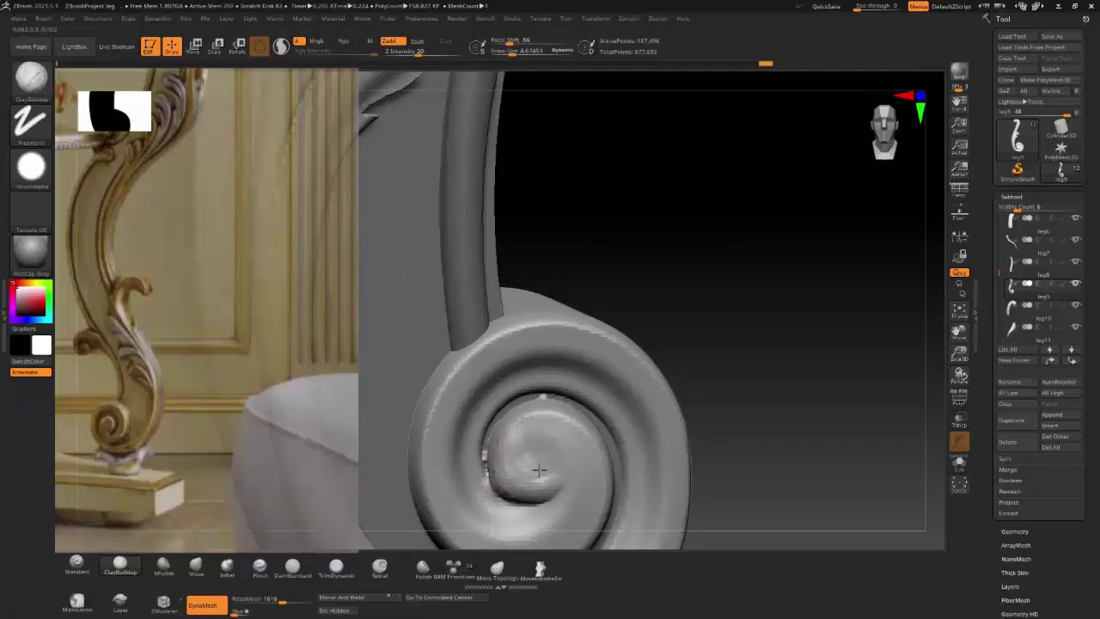
{"action": "right_click_drag", "start_coordinate": [517, 439], "coordinate": [754, 321]}
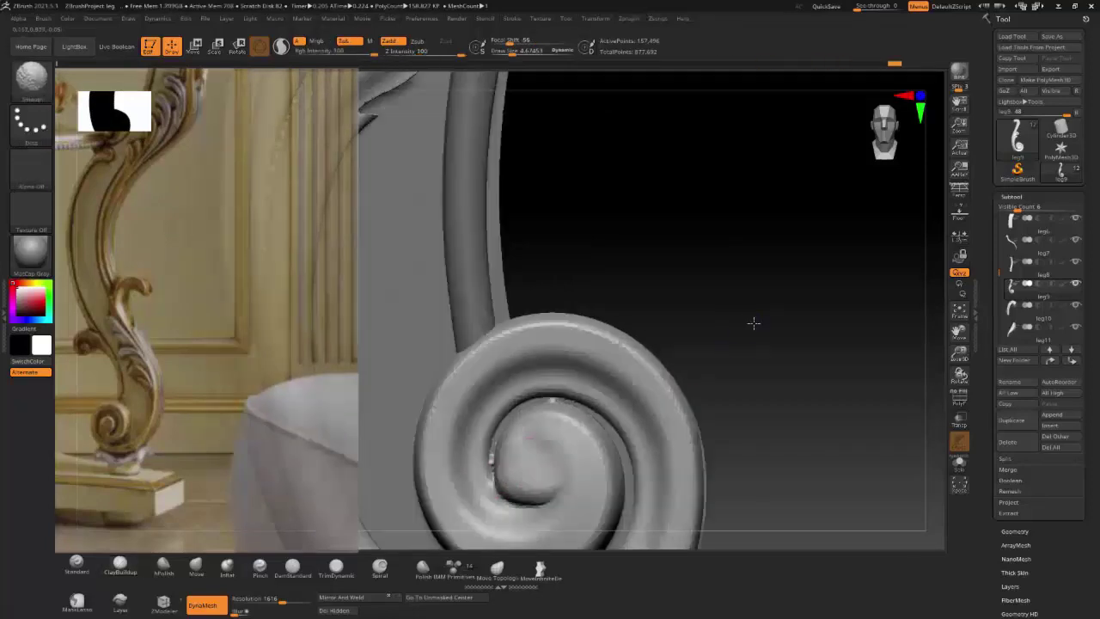
{"action": "left_click_drag", "start_coordinate": [517, 452], "coordinate": [500, 449], "text": "shift"}
Step: Undo and redo sculpt strokes to settle the eye shape, then reduce brush size to 10.6
{"action": "key", "text": "ctrl+z"}
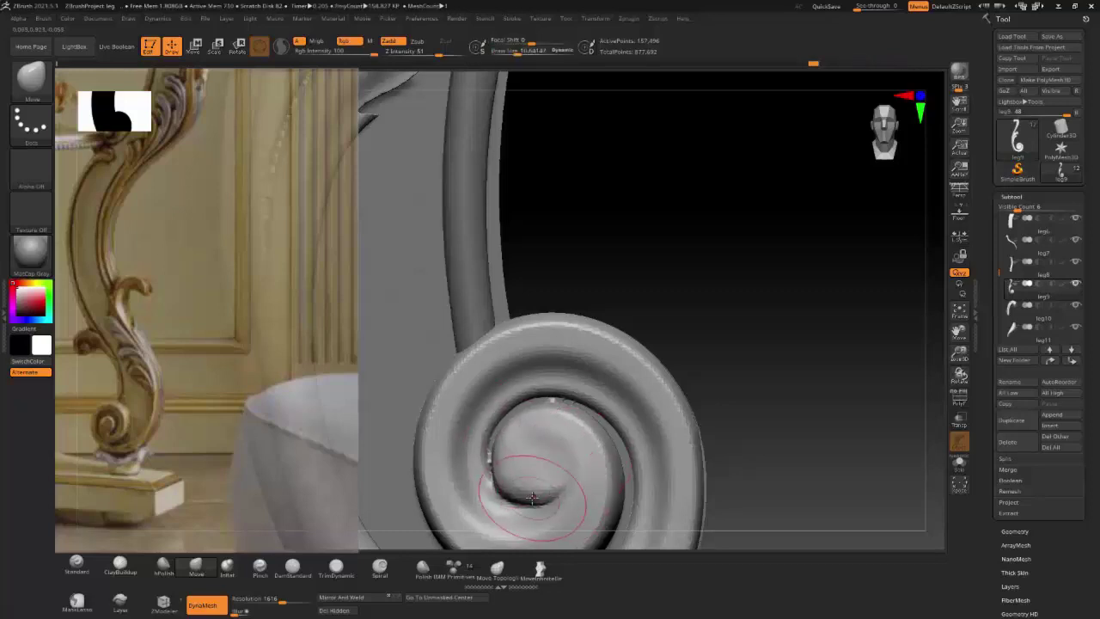
{"action": "right_click_drag", "start_coordinate": [498, 497], "coordinate": [557, 430]}
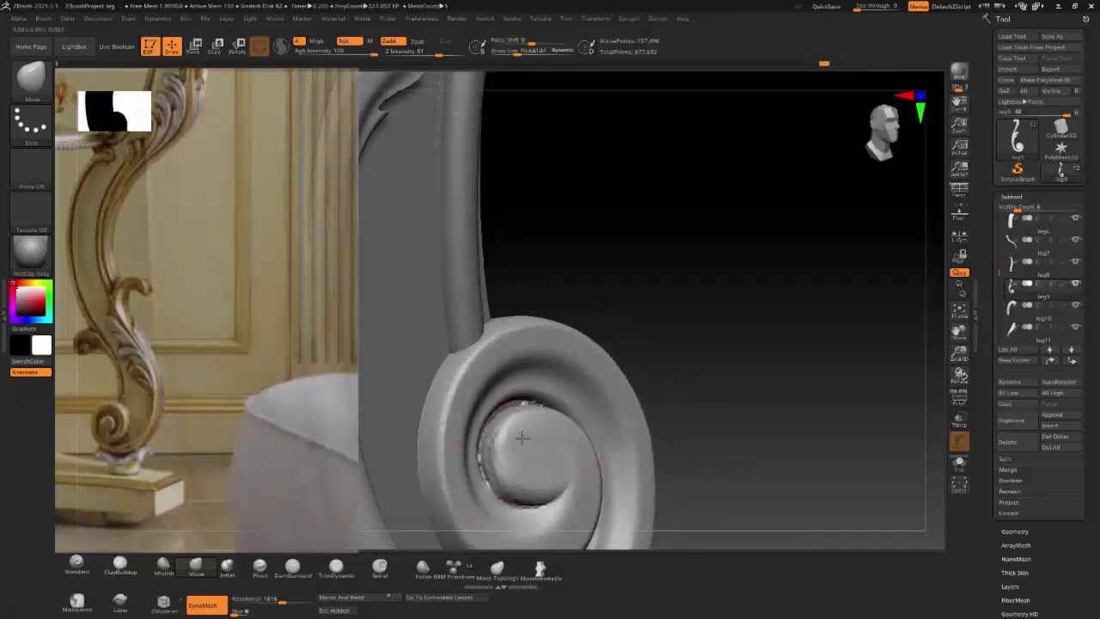
{"action": "right_click_drag", "start_coordinate": [502, 471], "coordinate": [527, 455]}
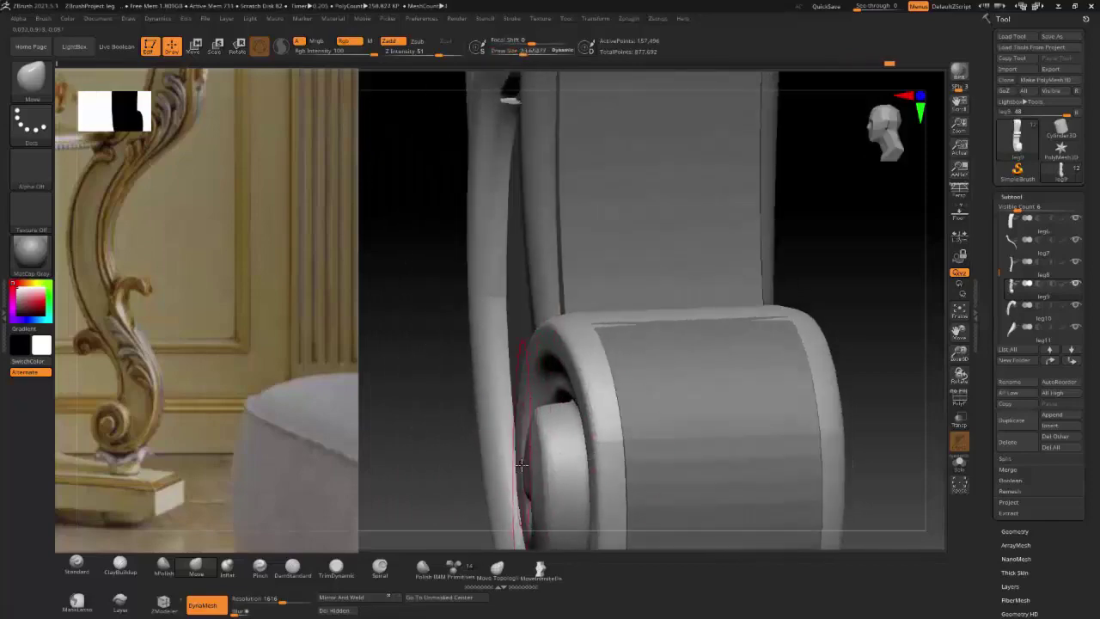
{"action": "key", "text": "ctrl+shift+z"}
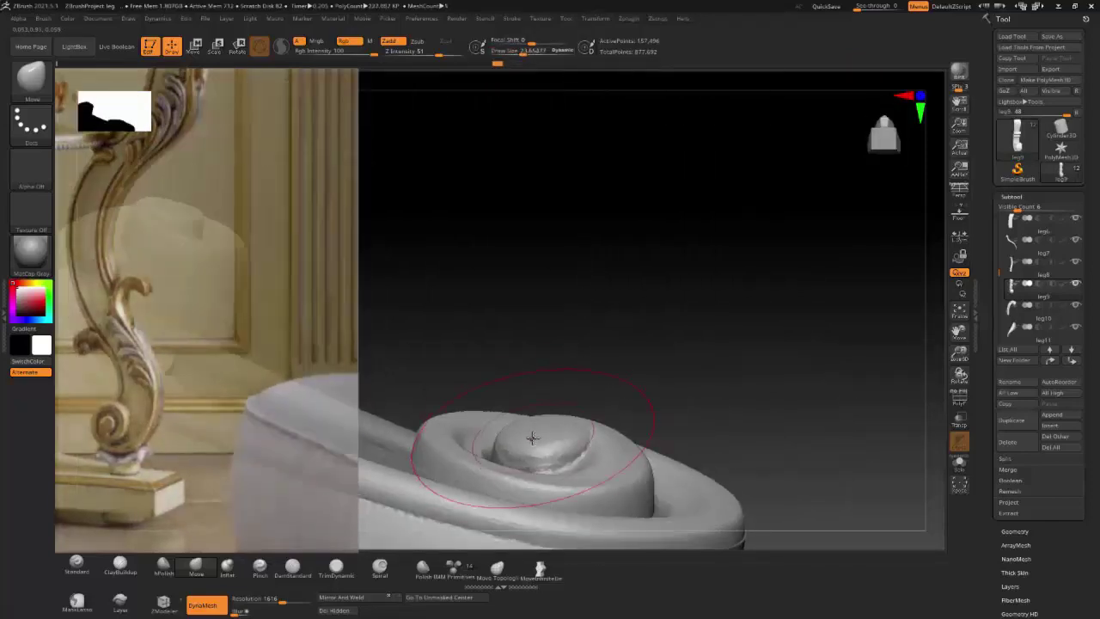
{"action": "key", "text": "ctrl+shift+z"}
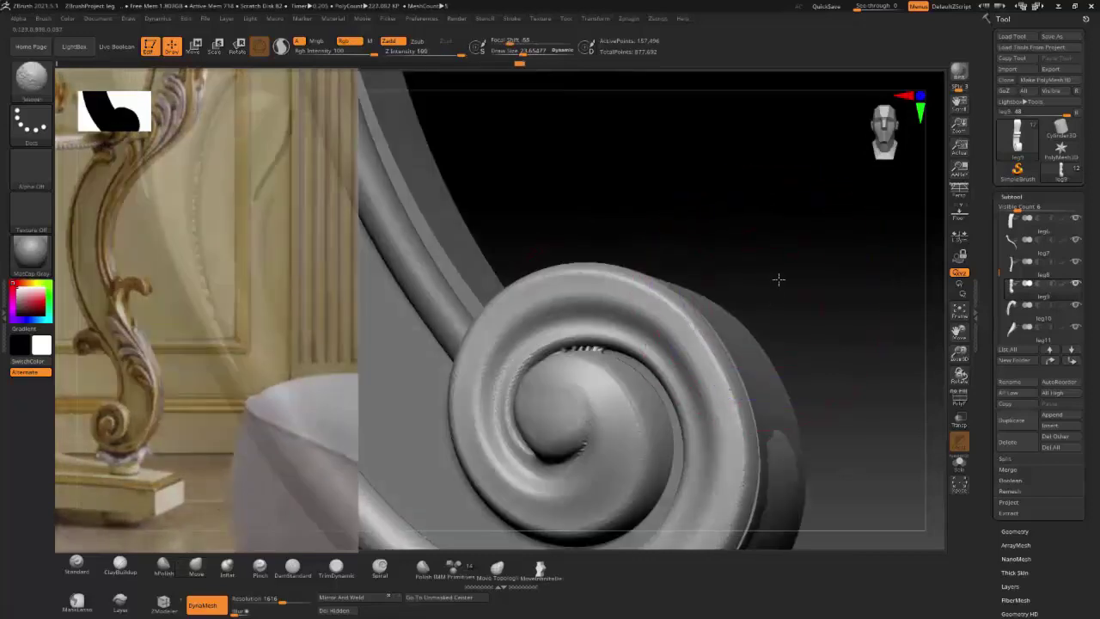
{"action": "key", "text": "ctrl+shift+z"}
{"action": "key", "text": "ctrl+shift+z"}
{"action": "key", "text": "ctrl+shift+z"}
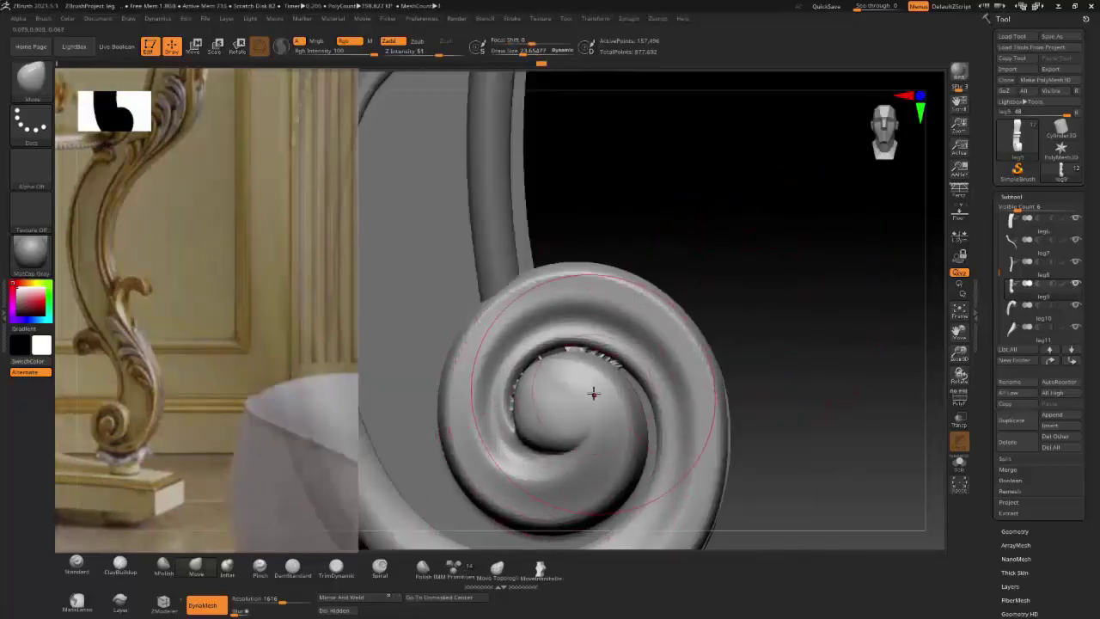
{"action": "key", "text": "s"}
{"action": "left_click_drag", "start_coordinate": [569, 386], "coordinate": [579, 373]}
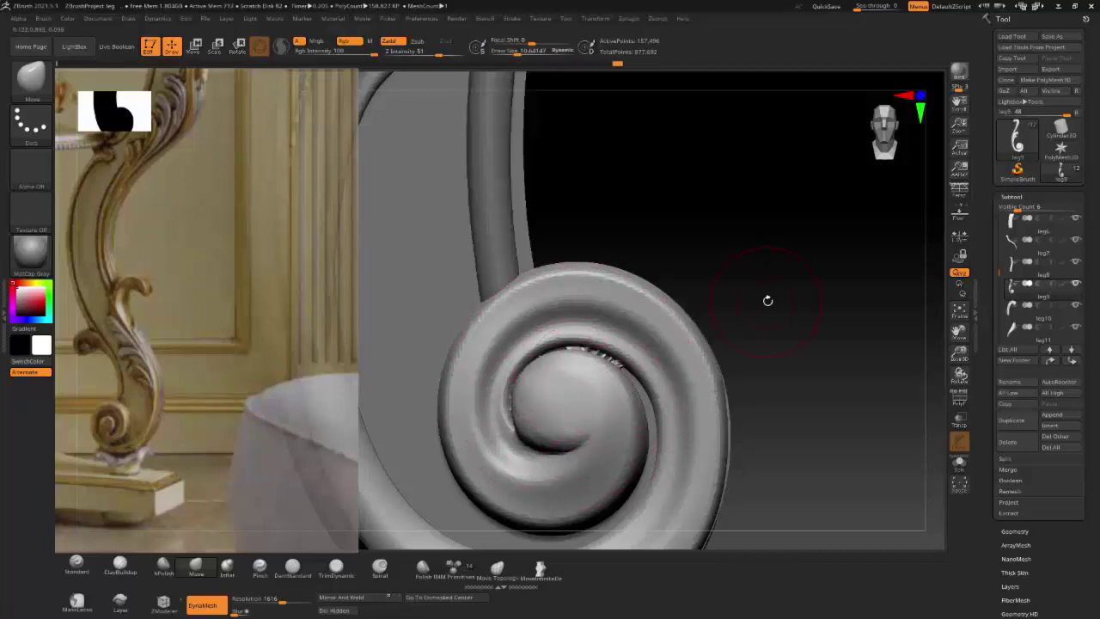
Step: Hide the ring frame subtool and frame the leaf stem of leg9
{"action": "left_click_drag", "start_coordinate": [686, 350], "coordinate": [607, 381], "text": "alt"}
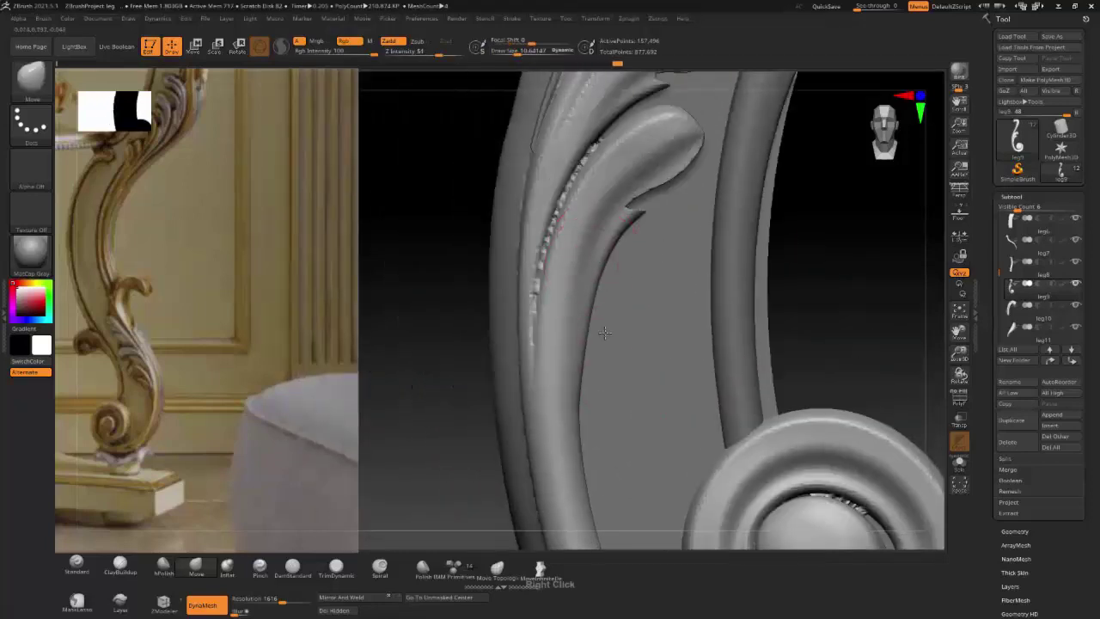
{"action": "left_click", "coordinate": [1076, 327]}
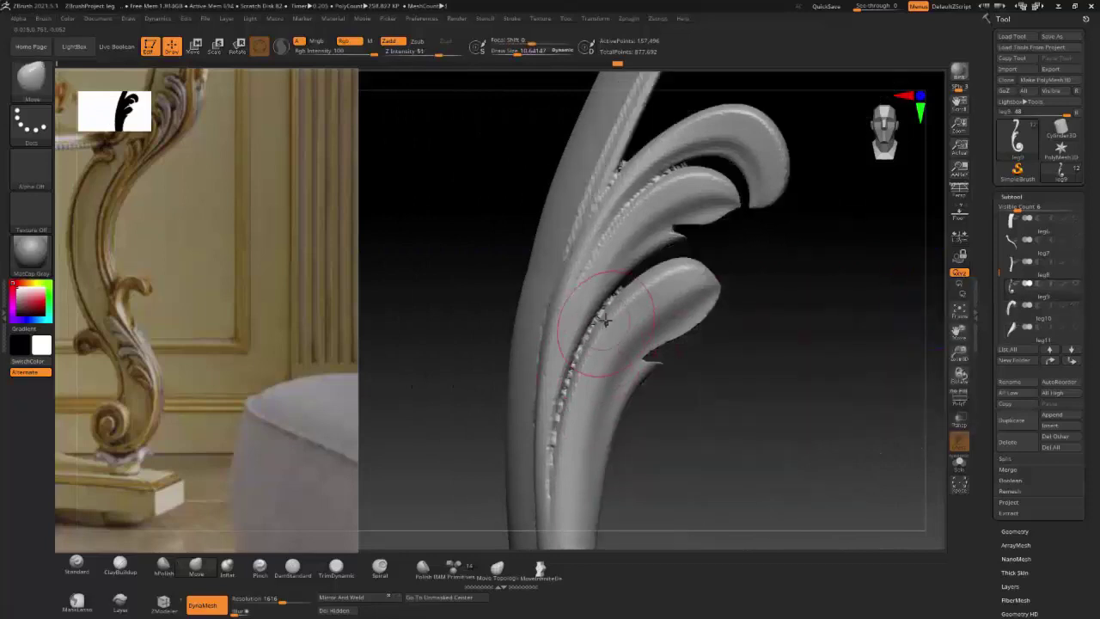
{"action": "right_click_drag", "start_coordinate": [572, 325], "coordinate": [524, 386]}
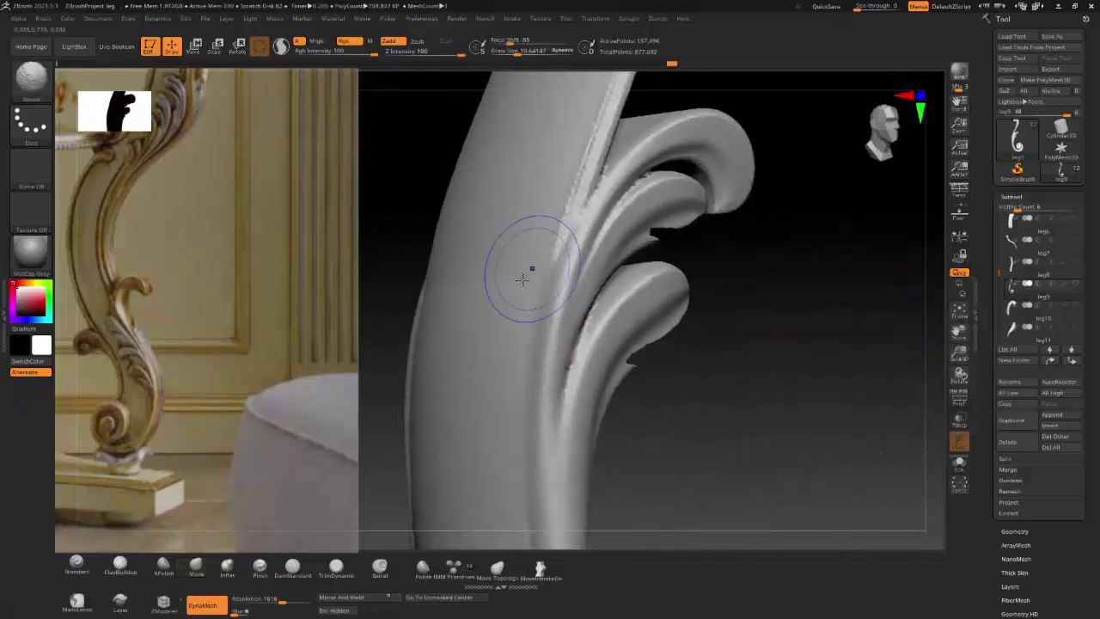
{"action": "mouse_move", "coordinate": [504, 275]}
{"action": "right_mouse_down", "text": "alt"}
{"action": "mouse_move", "coordinate": [585, 501]}
{"action": "mouse_move", "coordinate": [621, 303]}
{"action": "mouse_move", "coordinate": [646, 416]}
{"action": "mouse_move", "coordinate": [579, 422]}
{"action": "mouse_move", "coordinate": [545, 407]}
{"action": "mouse_move", "coordinate": [585, 373]}
{"action": "mouse_move", "coordinate": [597, 338]}
{"action": "mouse_move", "coordinate": [565, 218]}
{"action": "right_mouse_up", "text": "alt"}
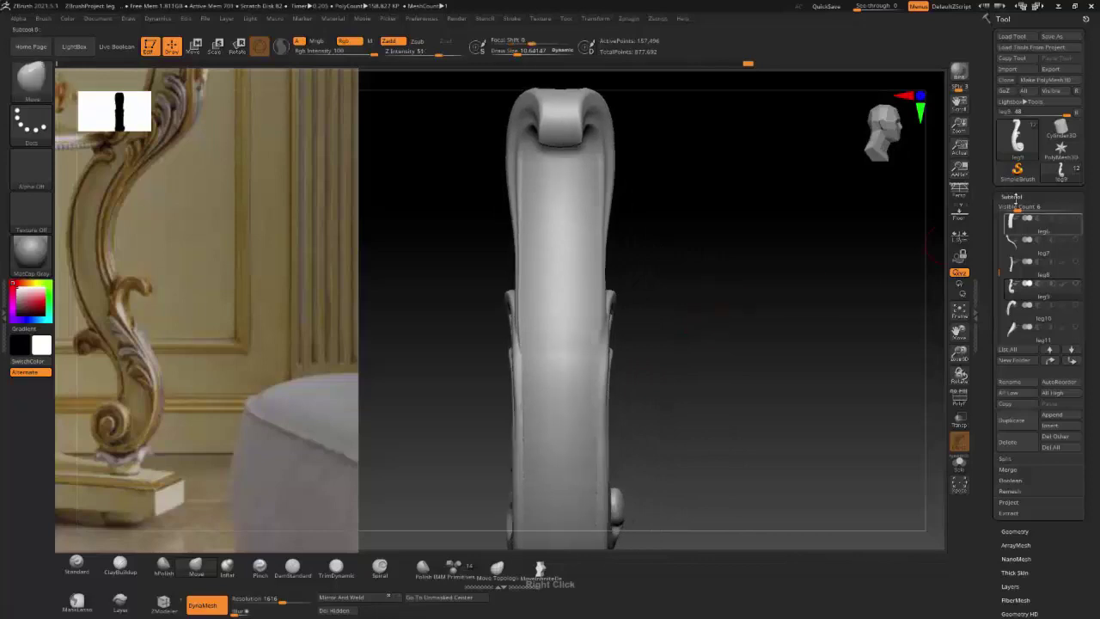
Step: Open Tool > Deformation and try Mirror, undoing the wrong result
{"action": "left_click", "coordinate": [1012, 196]}
{"action": "left_click", "coordinate": [1019, 333]}
{"action": "left_click", "coordinate": [1038, 355]}
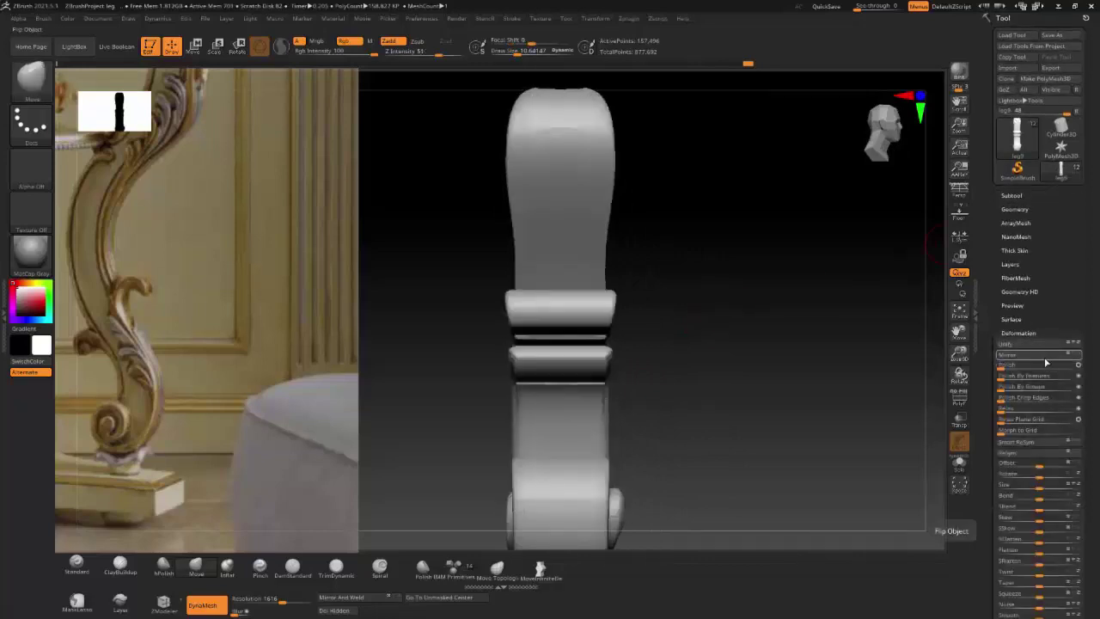
{"action": "left_click", "coordinate": [1047, 359]}
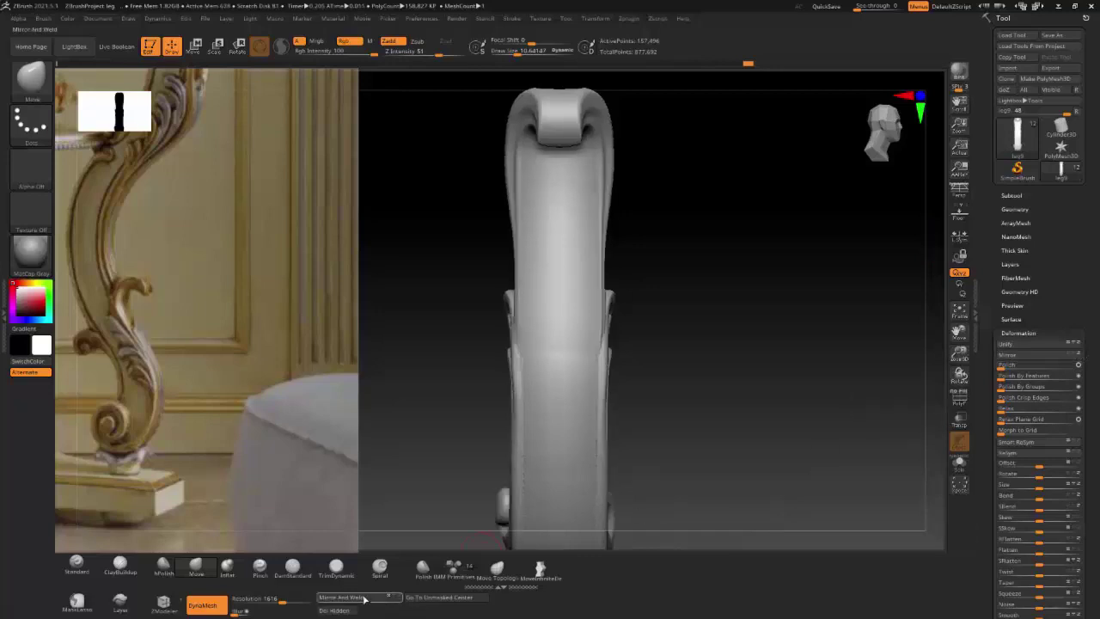
{"action": "left_click", "coordinate": [360, 596]}
{"action": "left_click", "coordinate": [387, 596]}
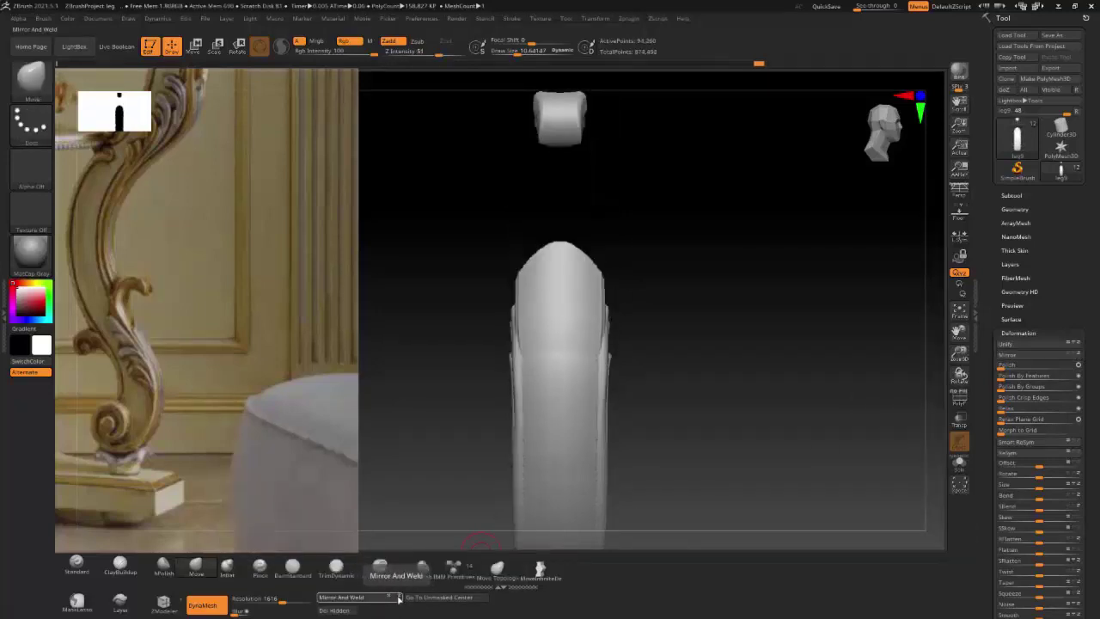
{"action": "key", "text": "ctrl+z"}
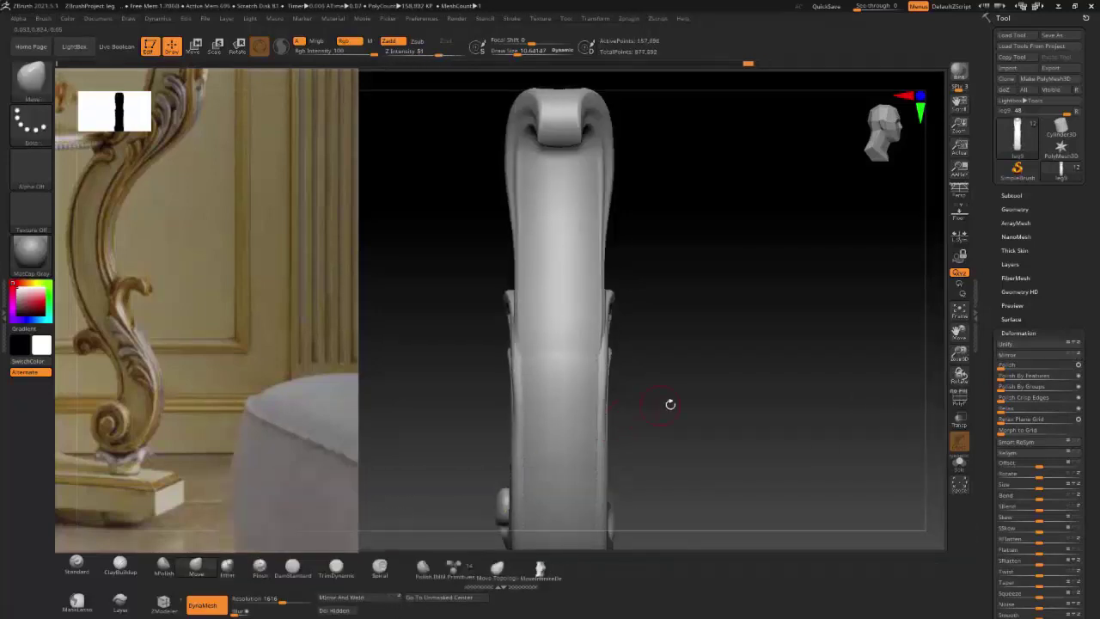
Step: Apply Mirror And Weld to leg9 and check the symmetry settings
{"action": "left_click_drag", "start_coordinate": [668, 404], "coordinate": [684, 406]}
{"action": "left_click", "coordinate": [376, 600]}
{"action": "left_click_drag", "start_coordinate": [734, 327], "coordinate": [737, 322]}
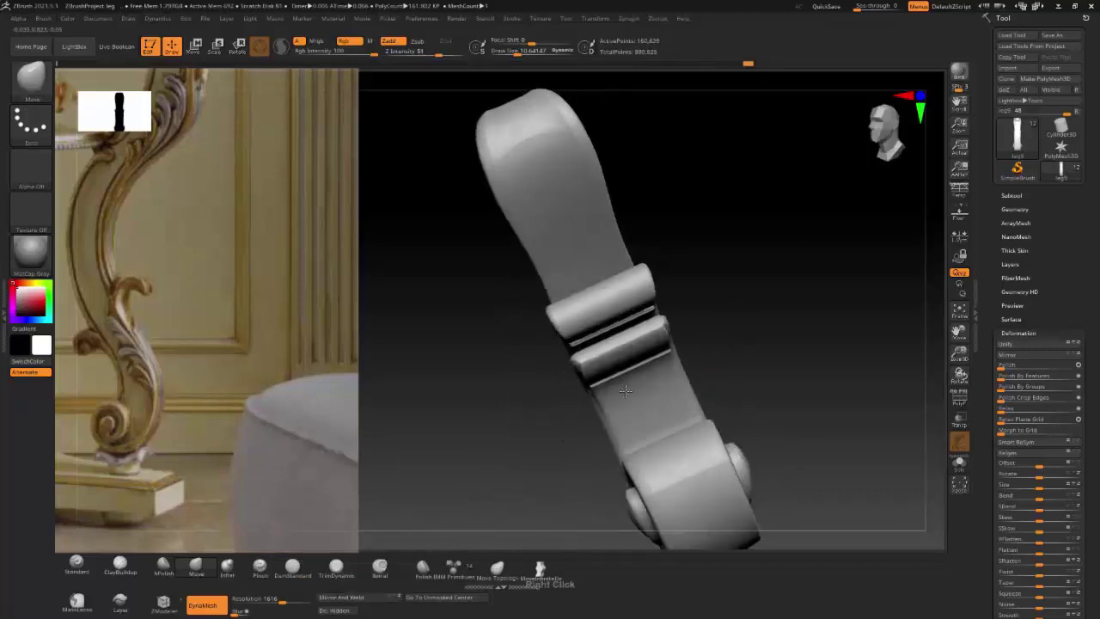
{"action": "left_click", "coordinate": [604, 19]}
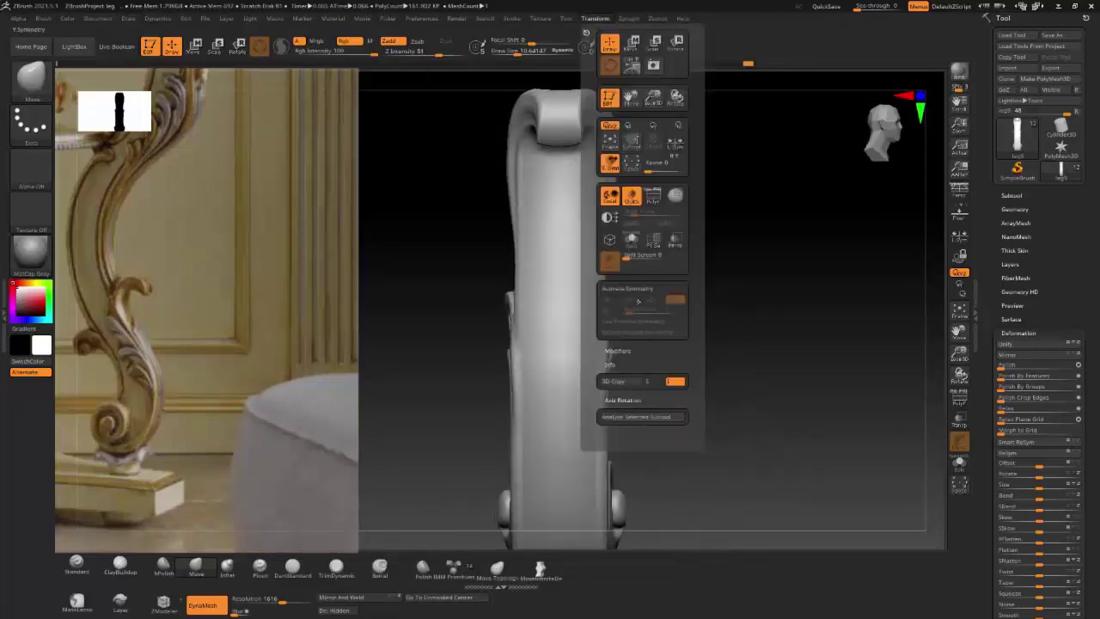
{"action": "mouse_move", "coordinate": [573, 483]}
{"action": "right_mouse_down"}
{"action": "mouse_move", "coordinate": [656, 224]}
{"action": "mouse_move", "coordinate": [764, 260]}
{"action": "mouse_move", "coordinate": [614, 185]}
{"action": "right_mouse_up"}
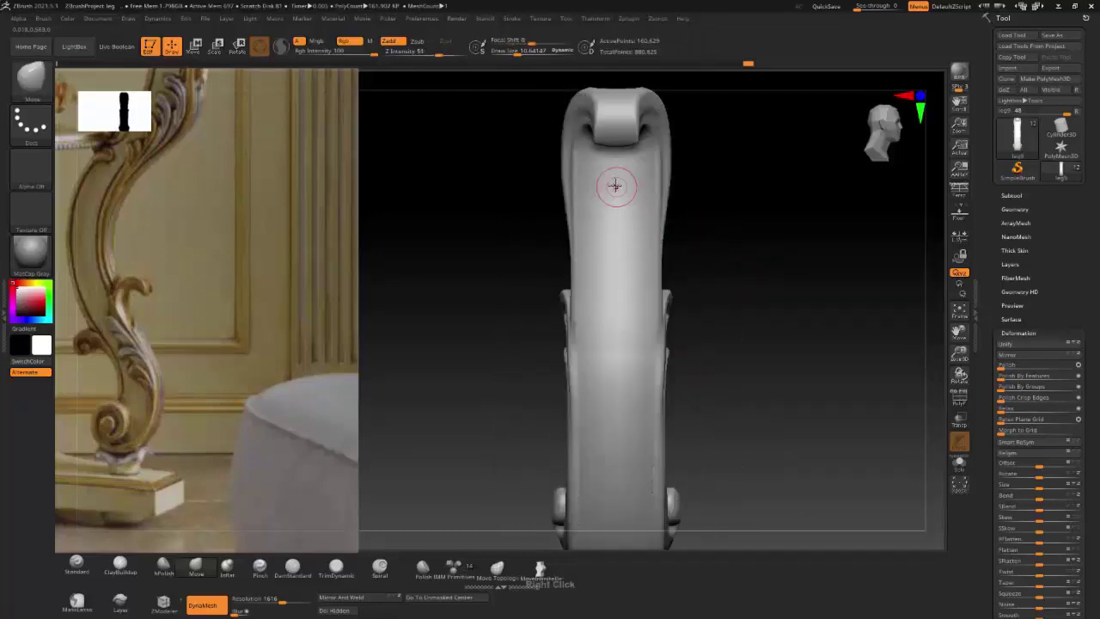
Step: Lay ClayBuildup streaks down the front below the arch with a smaller Draw Size
{"action": "left_click", "coordinate": [118, 574]}
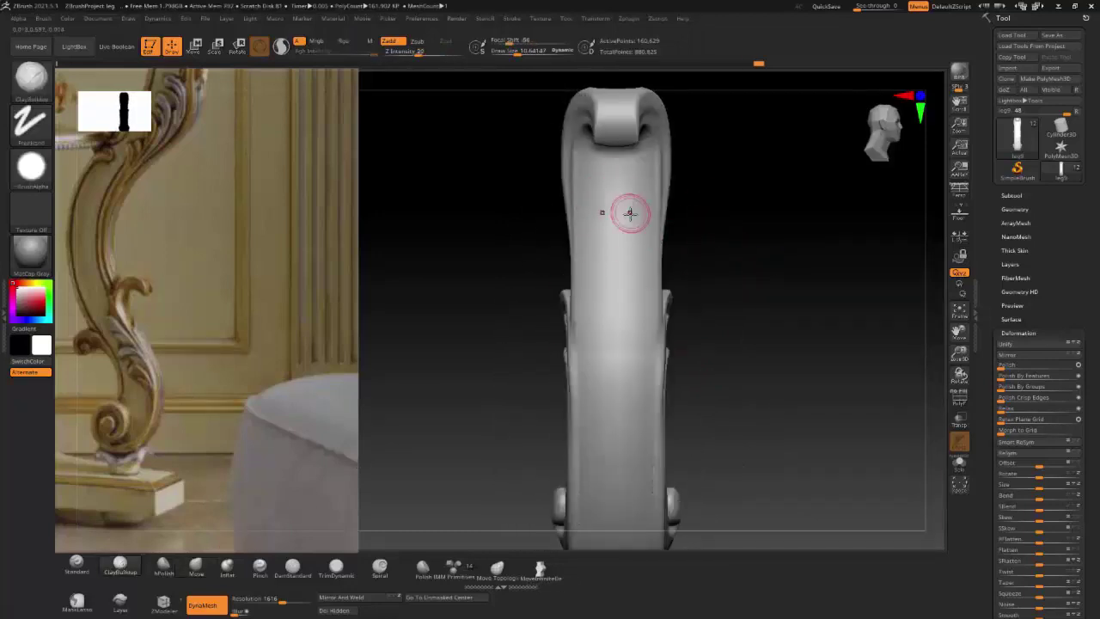
{"action": "left_click_drag", "start_coordinate": [643, 230], "coordinate": [629, 404]}
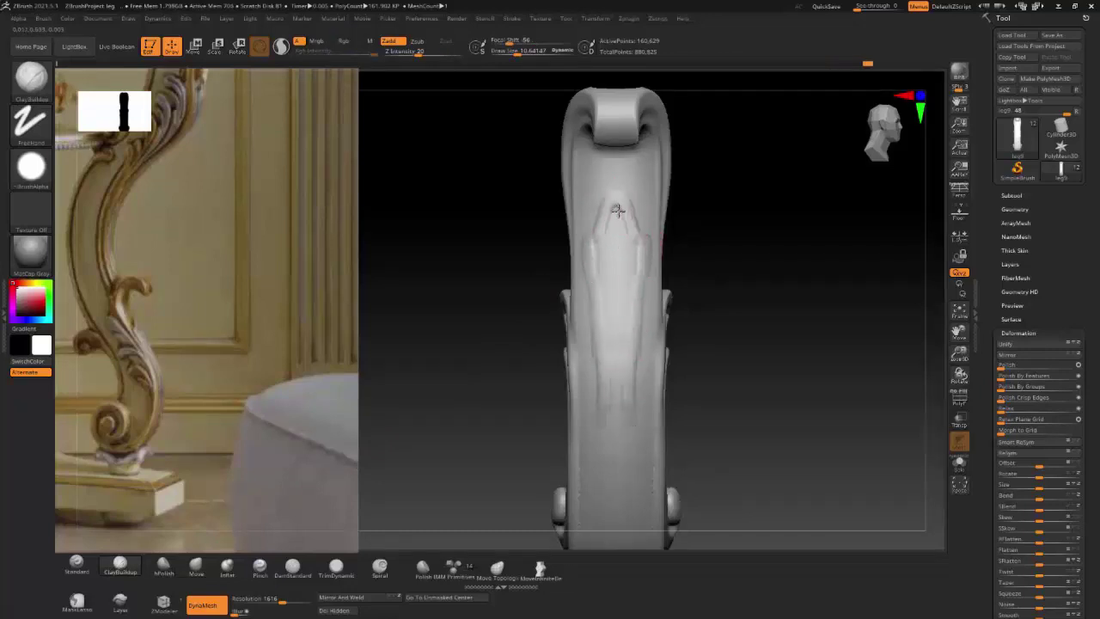
{"action": "key", "text": "s"}
{"action": "scroll", "coordinate": [626, 248], "scroll_direction": "up", "scroll_amount": 2}
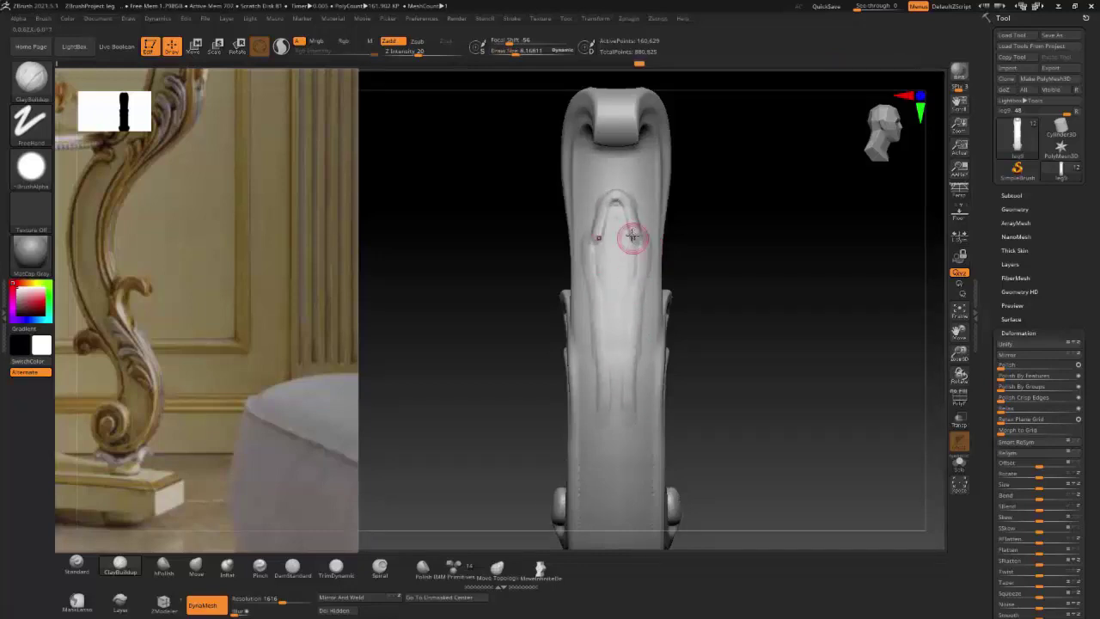
{"action": "left_click_drag", "start_coordinate": [632, 237], "coordinate": [632, 322]}
{"action": "right_click_drag", "start_coordinate": [643, 286], "coordinate": [655, 243]}
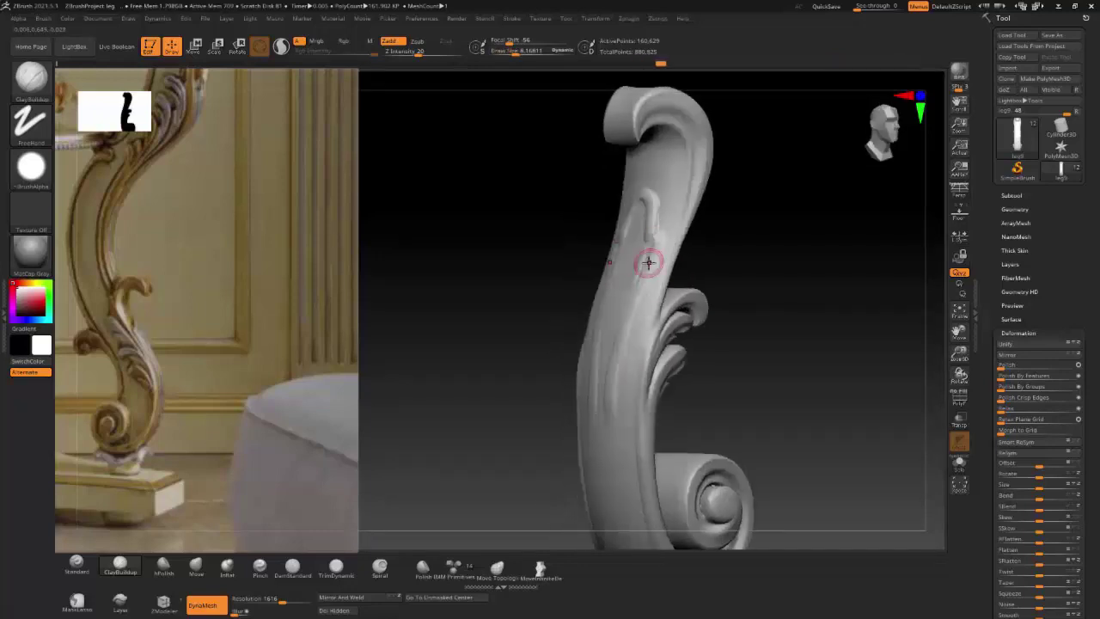
{"action": "right_click_drag", "start_coordinate": [609, 437], "coordinate": [640, 232]}
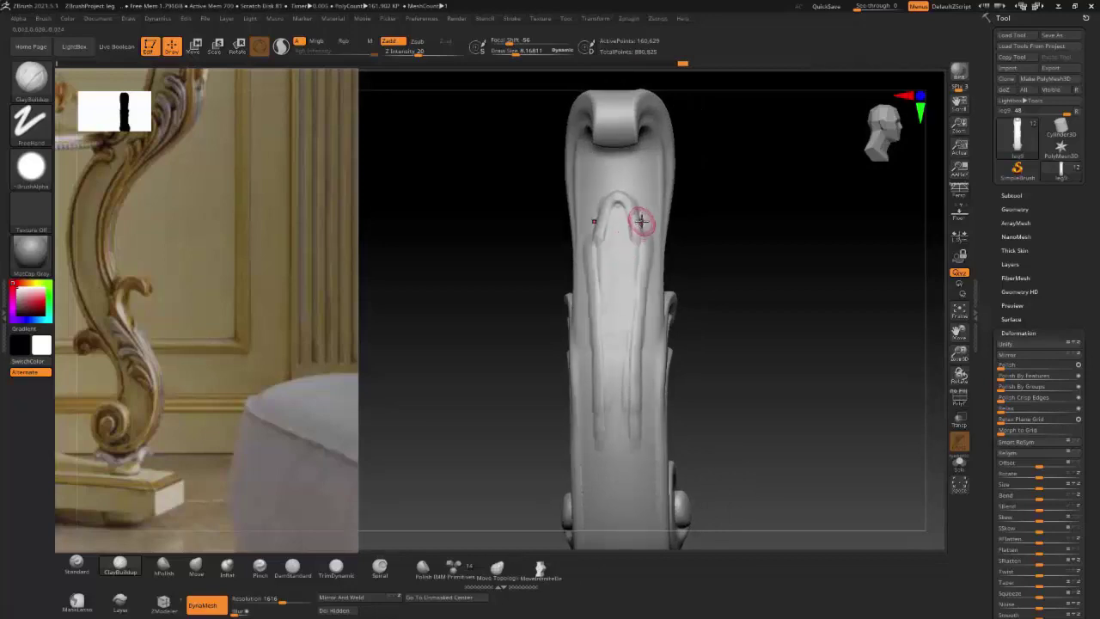
Step: Build up the left and central vertical ridges of the leaf and smooth the ridge top
{"action": "key", "text": "b"}
{"action": "key", "text": "c"}
{"action": "key", "text": "b"}
{"action": "left_click_drag", "start_coordinate": [591, 252], "coordinate": [573, 248]}
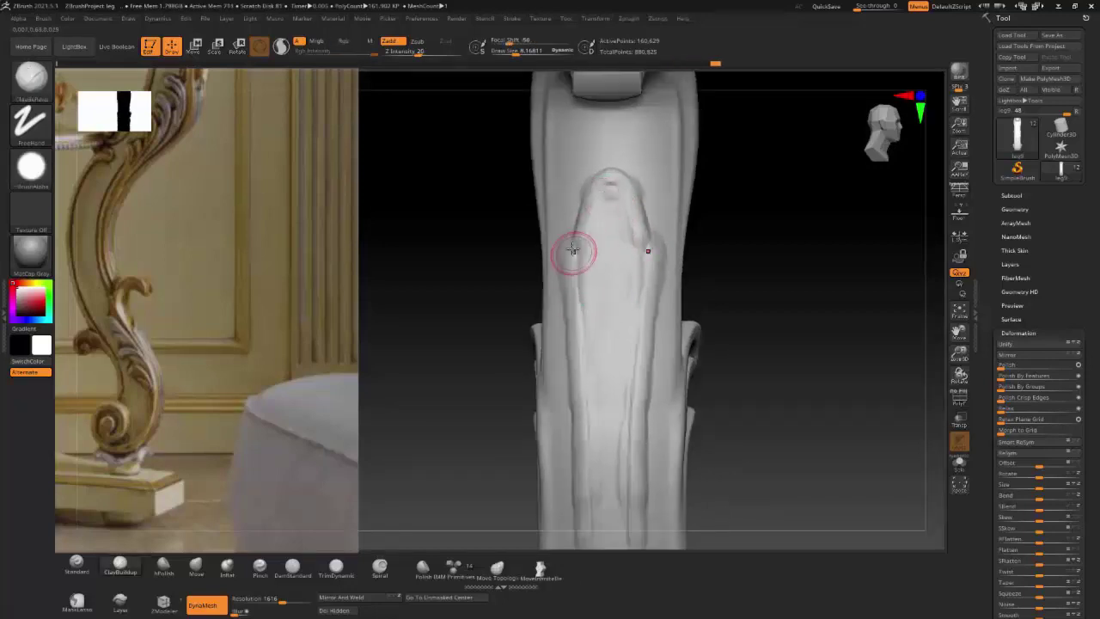
{"action": "left_click_drag", "start_coordinate": [570, 344], "coordinate": [584, 235]}
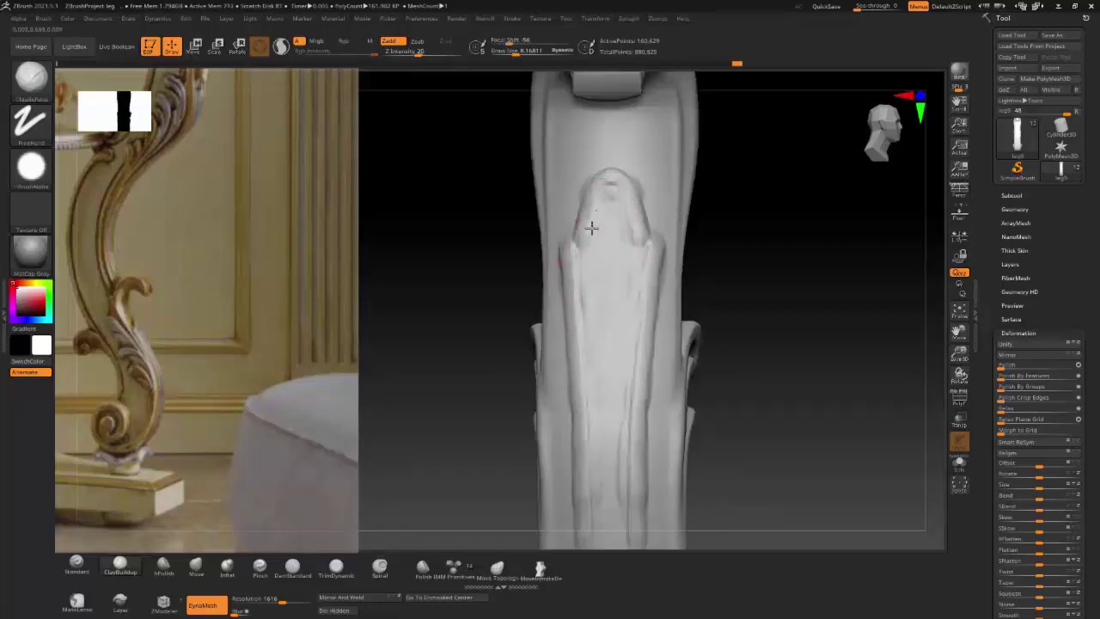
{"action": "mouse_move", "coordinate": [597, 437]}
{"action": "left_mouse_down"}
{"action": "mouse_move", "coordinate": [598, 251]}
{"action": "mouse_move", "coordinate": [615, 473]}
{"action": "left_mouse_up"}
{"action": "mouse_move", "coordinate": [639, 256]}
{"action": "left_mouse_down"}
{"action": "mouse_move", "coordinate": [624, 273]}
{"action": "mouse_move", "coordinate": [626, 381]}
{"action": "mouse_move", "coordinate": [614, 449]}
{"action": "mouse_move", "coordinate": [628, 529]}
{"action": "left_mouse_up"}
{"action": "mouse_move", "coordinate": [615, 201]}
{"action": "left_mouse_down", "text": "shift"}
{"action": "mouse_move", "coordinate": [589, 364]}
{"action": "mouse_move", "coordinate": [590, 487]}
{"action": "left_mouse_up", "text": "shift"}
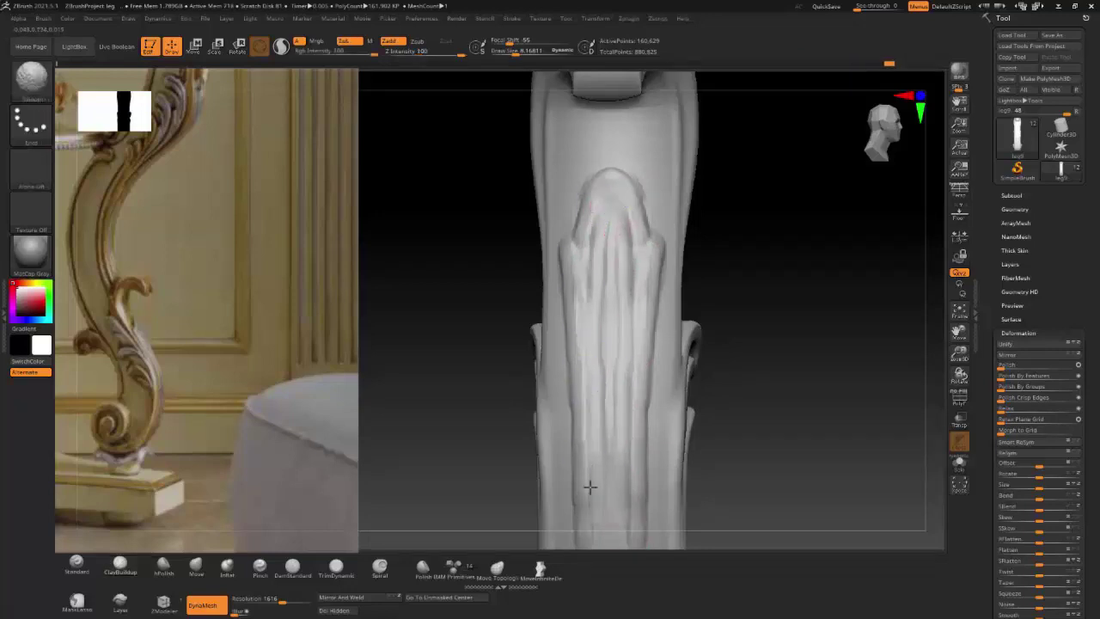
{"action": "mouse_move", "coordinate": [589, 226]}
{"action": "right_mouse_down"}
{"action": "mouse_move", "coordinate": [621, 252]}
{"action": "mouse_move", "coordinate": [635, 214]}
{"action": "right_mouse_up"}
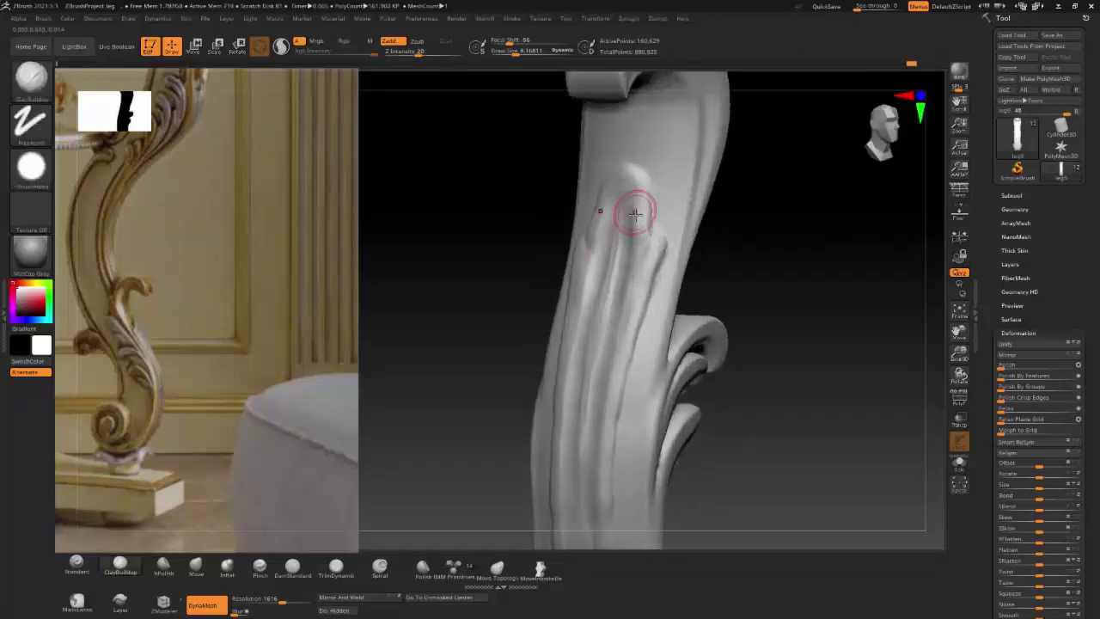
{"action": "left_click_drag", "start_coordinate": [632, 191], "coordinate": [633, 246]}
{"action": "mouse_move", "coordinate": [634, 246]}
{"action": "right_mouse_down"}
{"action": "mouse_move", "coordinate": [651, 191]}
{"action": "mouse_move", "coordinate": [615, 203]}
{"action": "right_mouse_up"}
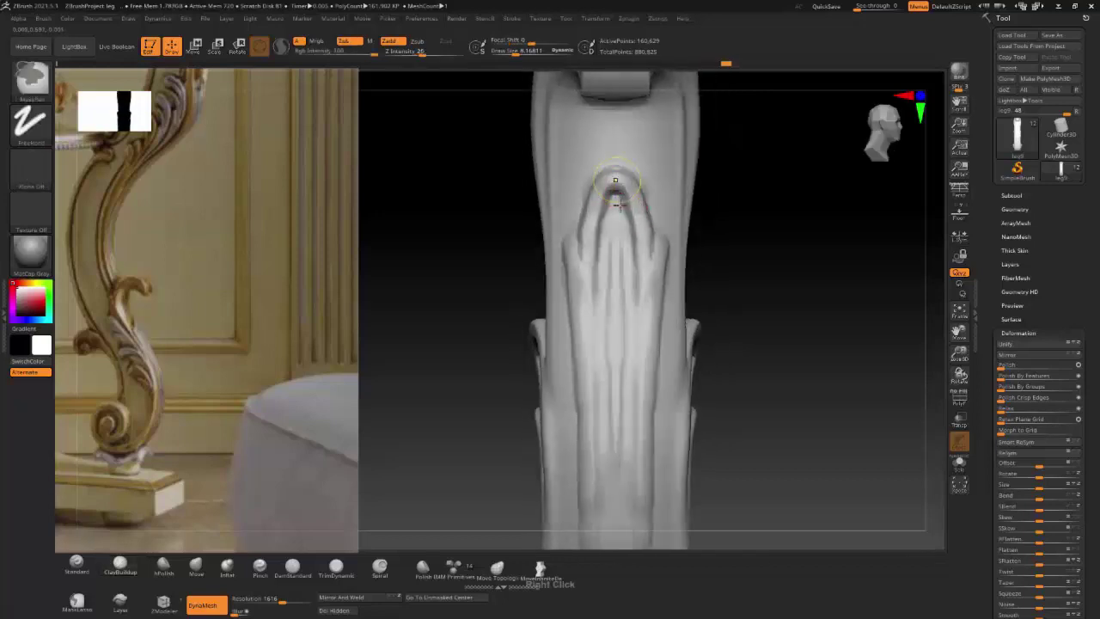
Step: Carve DamStandard creases along the arch's left edge and left lobe
{"action": "scroll", "coordinate": [616, 202], "scroll_direction": "up", "scroll_amount": 5}
{"action": "key", "text": "b"}
{"action": "key", "text": "d"}
{"action": "key", "text": "s"}
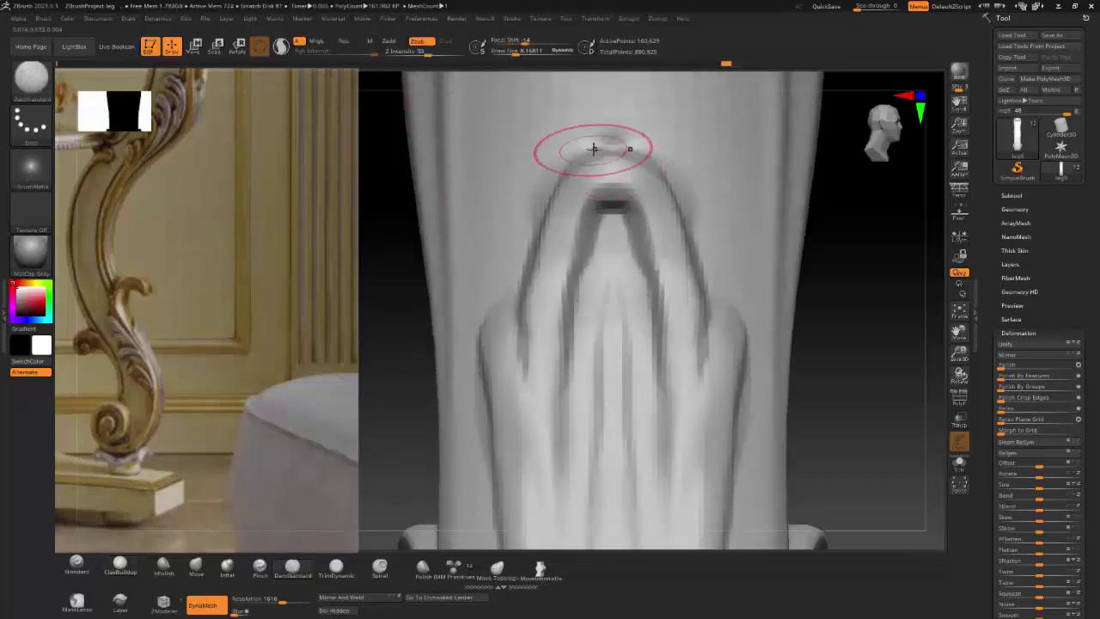
{"action": "left_click_drag", "start_coordinate": [593, 149], "coordinate": [523, 357]}
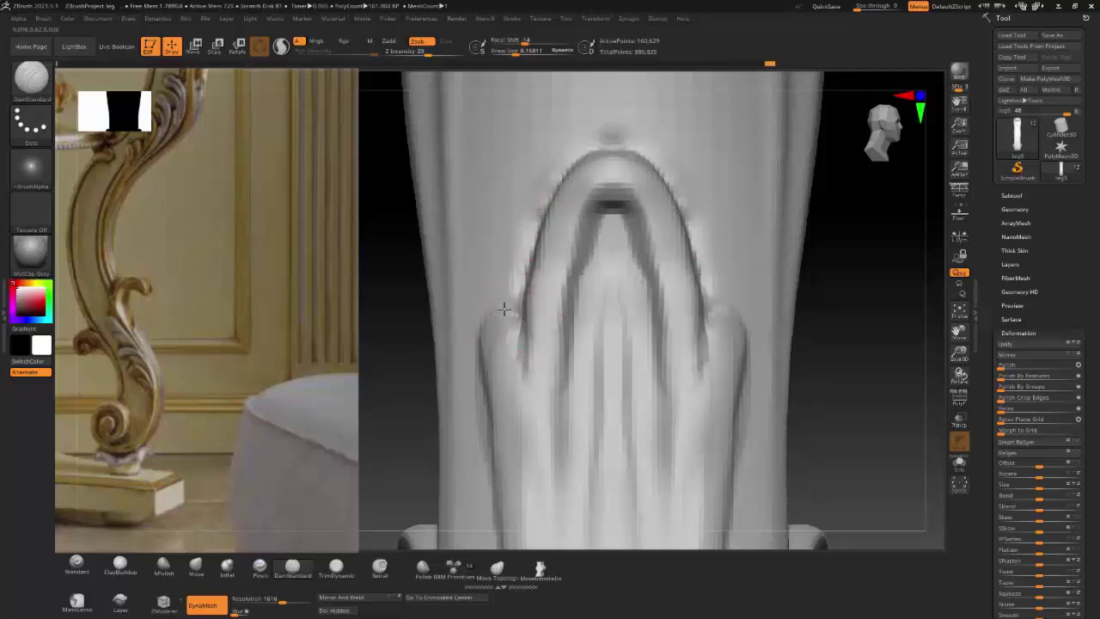
{"action": "left_click_drag", "start_coordinate": [505, 310], "coordinate": [490, 369]}
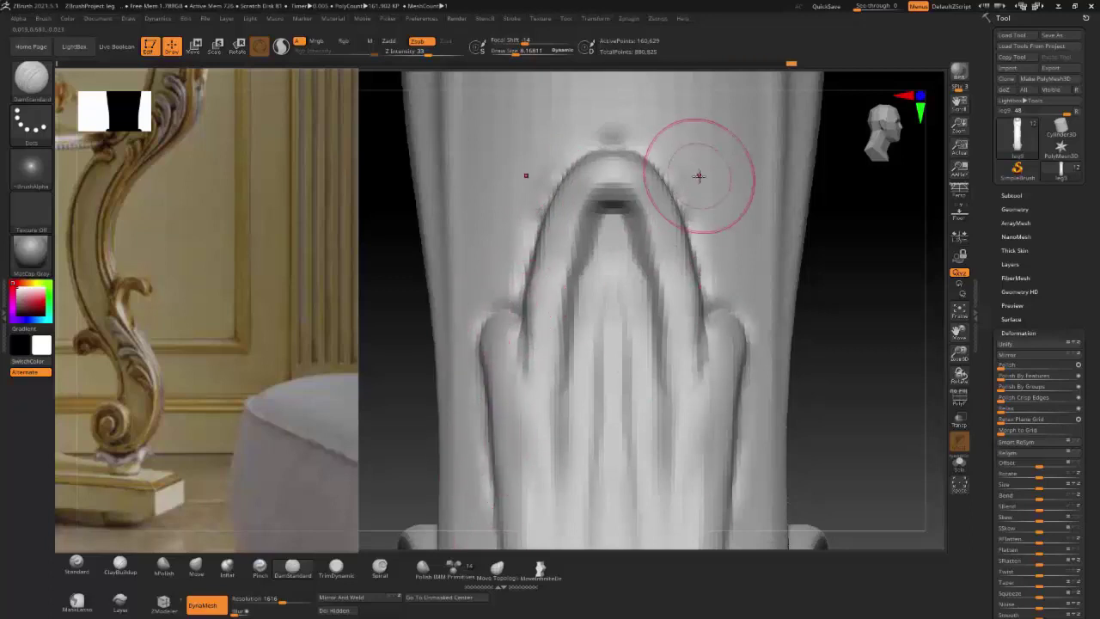
{"action": "left_click_drag", "start_coordinate": [577, 140], "coordinate": [608, 241], "text": "shift"}
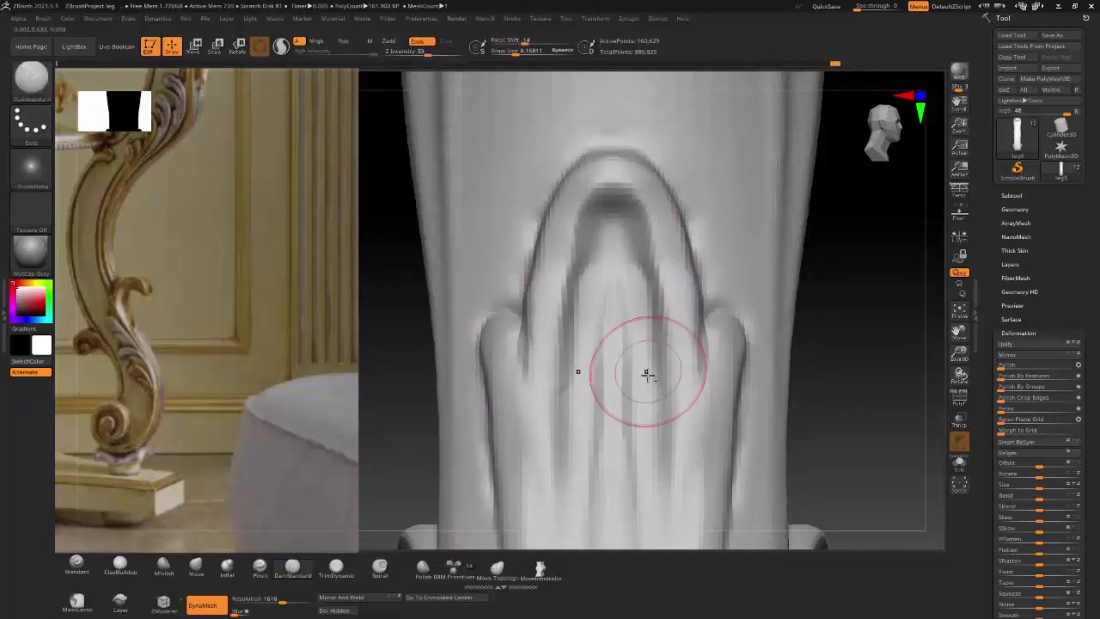
{"action": "right_click_drag", "start_coordinate": [647, 373], "coordinate": [599, 157], "text": "alt"}
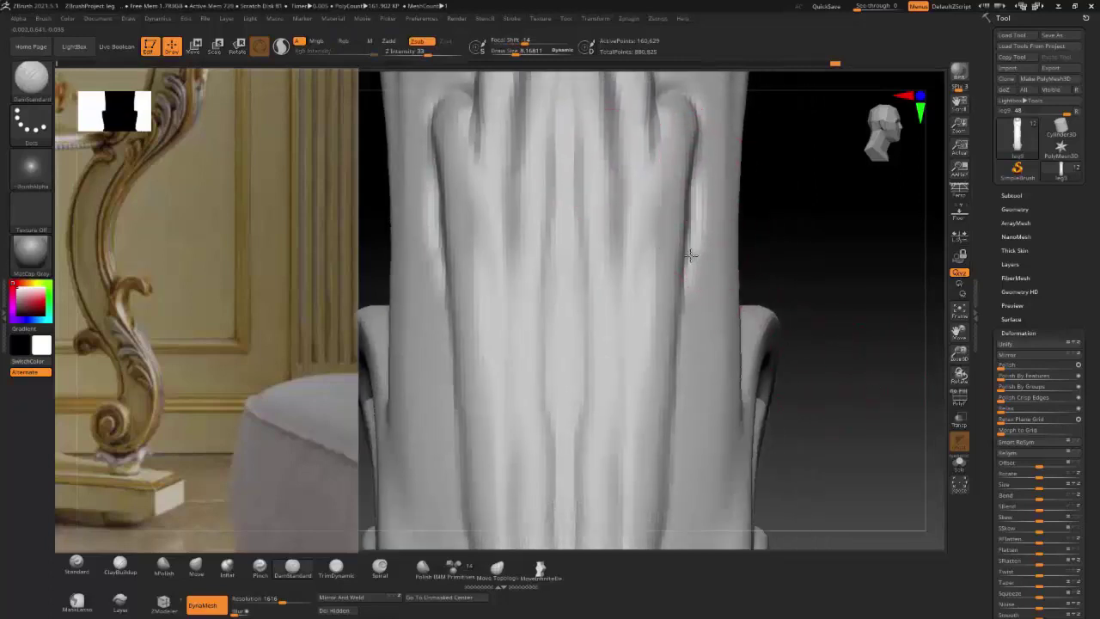
Step: Carve and deepen vertical grooves down the right side of the piece
{"action": "left_click_drag", "start_coordinate": [693, 124], "coordinate": [673, 353]}
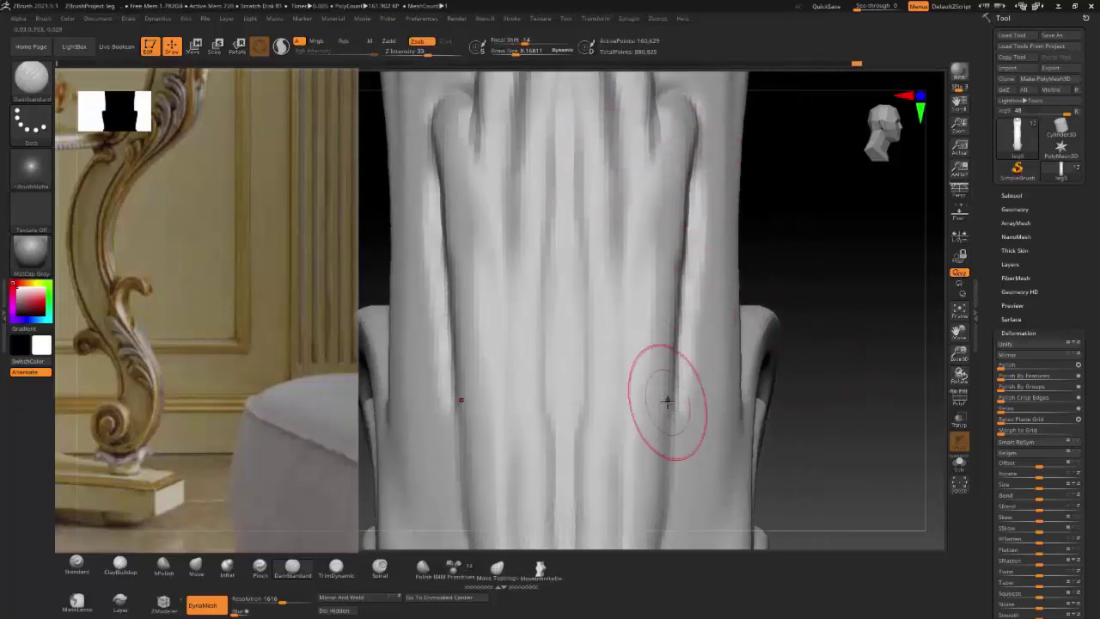
{"action": "right_click_drag", "start_coordinate": [667, 401], "coordinate": [621, 179]}
{"action": "left_click_drag", "start_coordinate": [624, 194], "coordinate": [622, 494]}
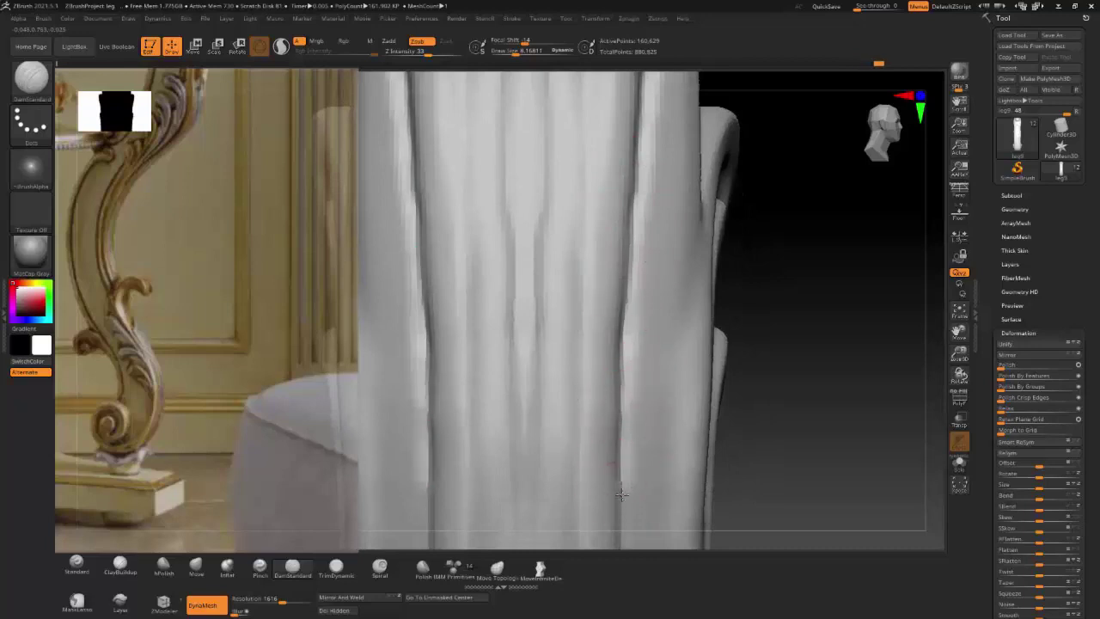
{"action": "right_click_drag", "start_coordinate": [622, 494], "coordinate": [628, 266]}
{"action": "left_click_drag", "start_coordinate": [618, 245], "coordinate": [614, 504]}
{"action": "mouse_move", "coordinate": [614, 504]}
{"action": "right_mouse_down"}
{"action": "mouse_move", "coordinate": [633, 344]}
{"action": "mouse_move", "coordinate": [593, 239]}
{"action": "mouse_move", "coordinate": [570, 228]}
{"action": "right_mouse_up"}
{"action": "mouse_move", "coordinate": [599, 346]}
{"action": "right_mouse_down"}
{"action": "mouse_move", "coordinate": [601, 301]}
{"action": "mouse_move", "coordinate": [661, 284]}
{"action": "mouse_move", "coordinate": [643, 289]}
{"action": "right_mouse_up"}
Step: Flatten the top of the leaf shape with TrimDynamic and deepen the leaf-edge crease
{"action": "key", "text": "s"}
{"action": "key", "text": "b"}
{"action": "key", "text": "t"}
{"action": "key", "text": "d"}
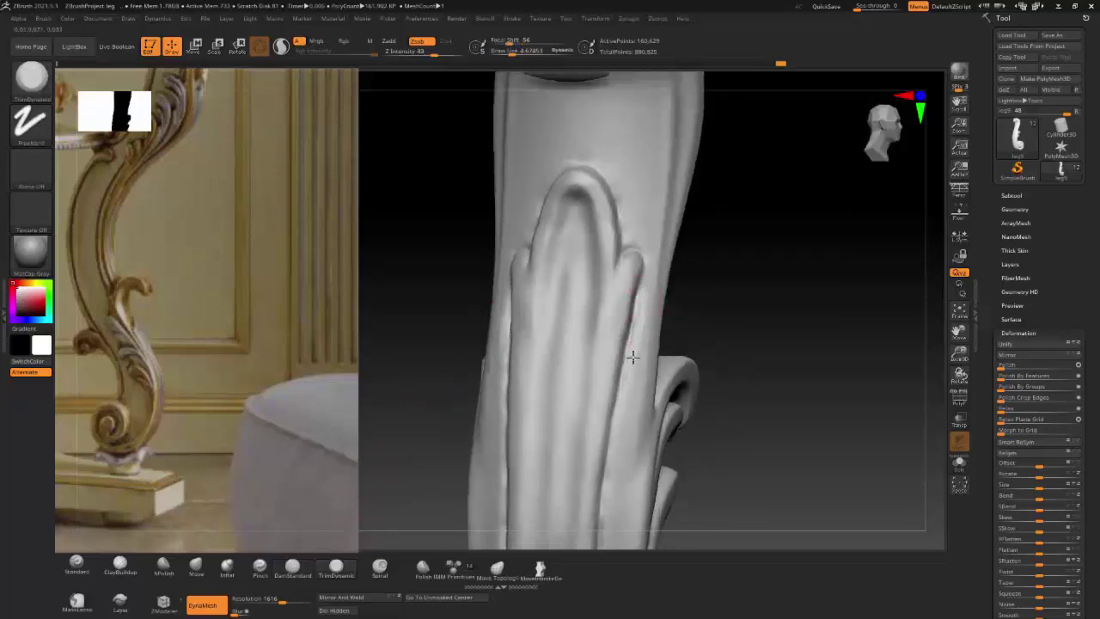
{"action": "mouse_move", "coordinate": [535, 201]}
{"action": "left_mouse_down"}
{"action": "mouse_move", "coordinate": [624, 201]}
{"action": "mouse_move", "coordinate": [625, 226]}
{"action": "left_mouse_up"}
{"action": "key", "text": "shift"}
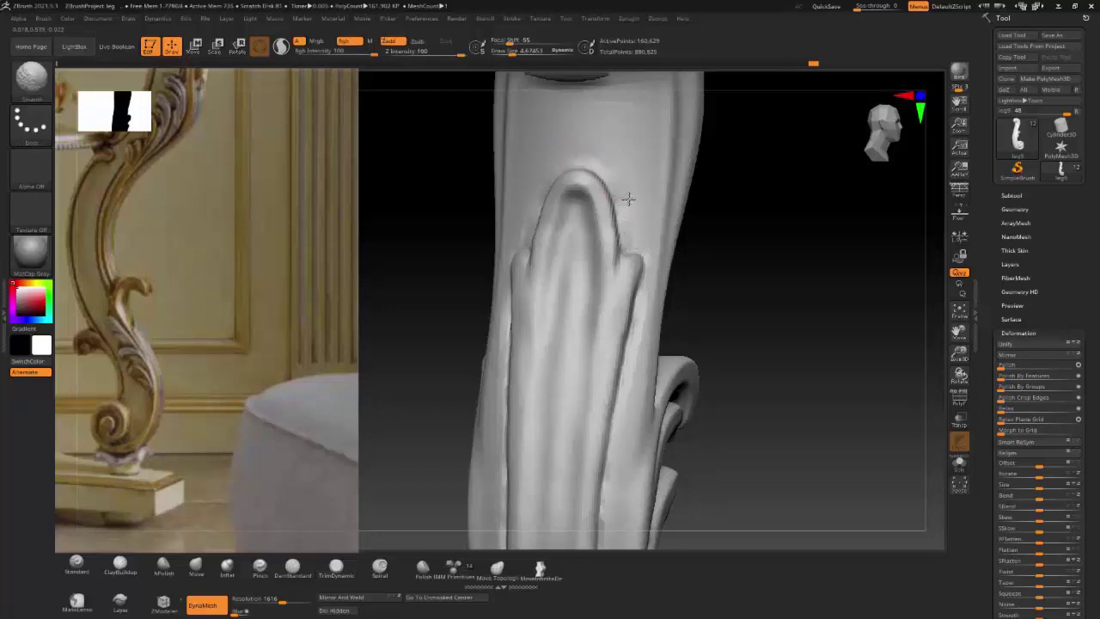
{"action": "left_click_drag", "start_coordinate": [610, 527], "coordinate": [532, 461]}
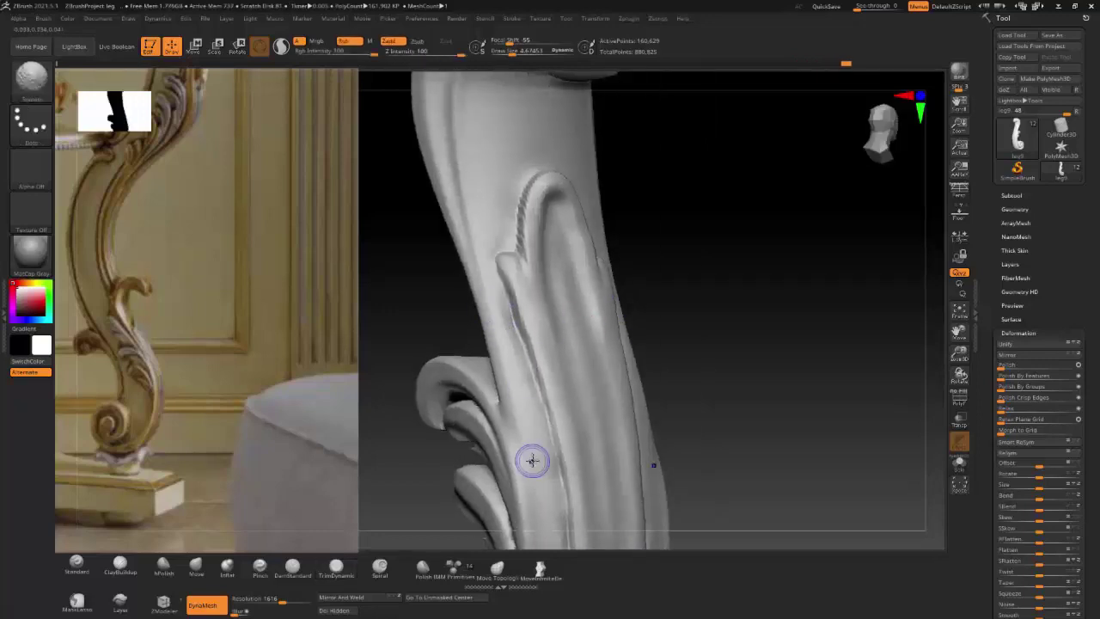
{"action": "left_click_drag", "start_coordinate": [517, 158], "coordinate": [636, 250]}
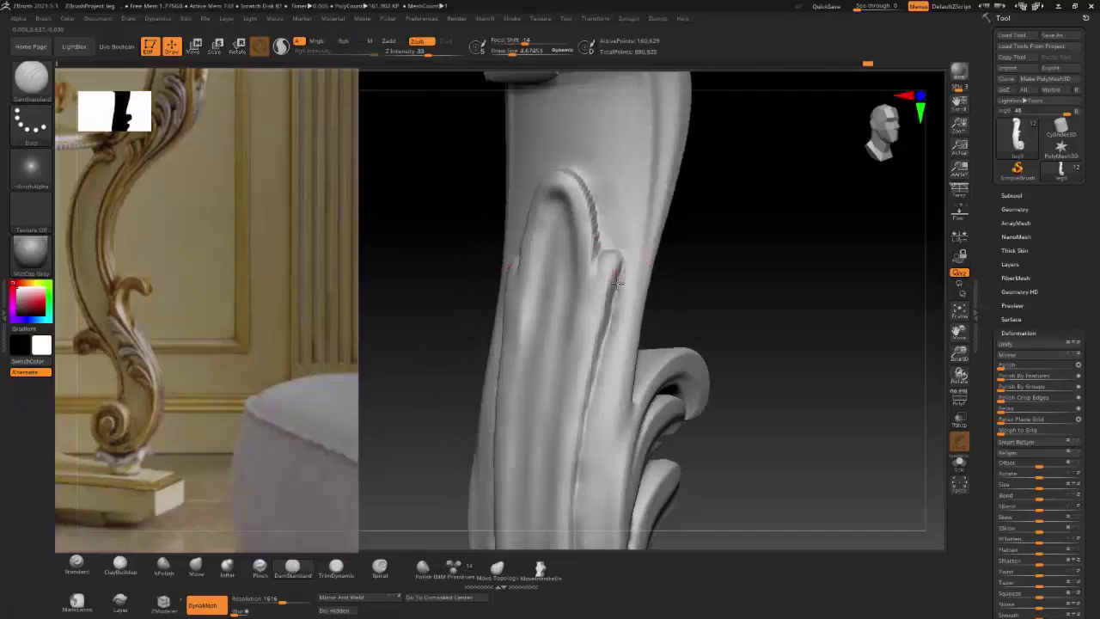
{"action": "left_click_drag", "start_coordinate": [589, 427], "coordinate": [584, 435]}
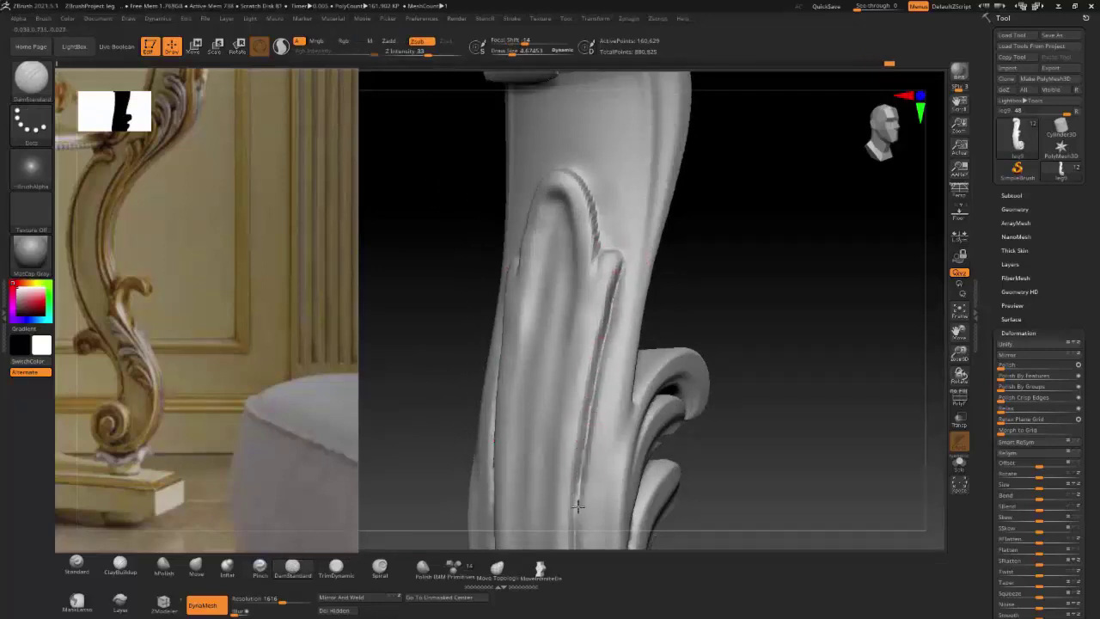
{"action": "right_click_drag", "start_coordinate": [568, 450], "coordinate": [560, 255], "text": "alt"}
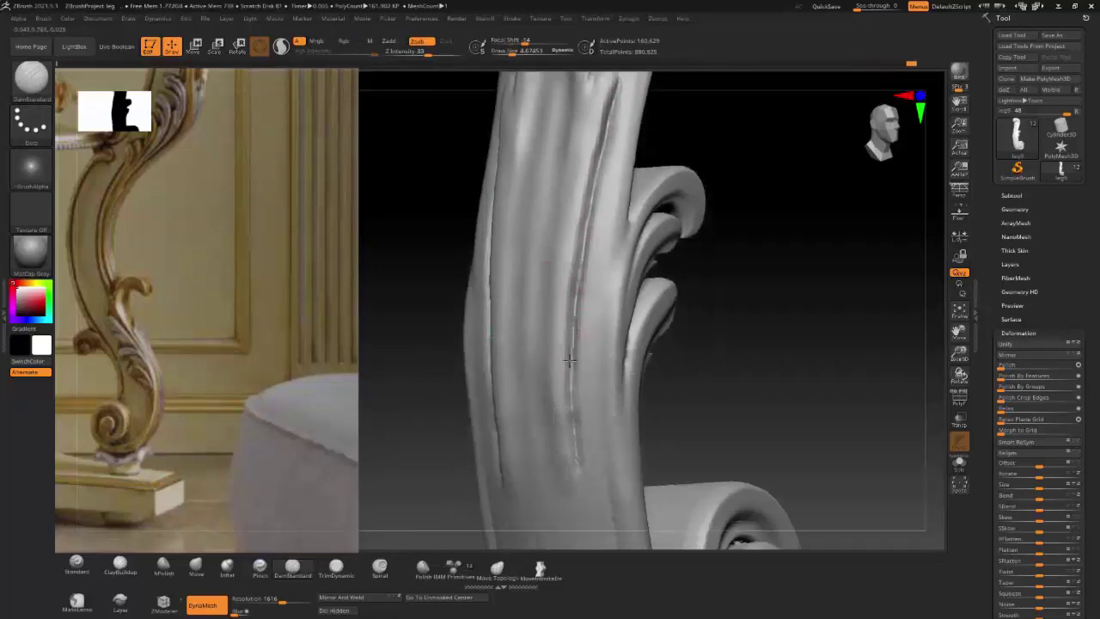
{"action": "mouse_move", "coordinate": [581, 439]}
{"action": "right_mouse_down"}
{"action": "mouse_move", "coordinate": [639, 277]}
{"action": "mouse_move", "coordinate": [596, 282]}
{"action": "mouse_move", "coordinate": [565, 255]}
{"action": "mouse_move", "coordinate": [596, 242]}
{"action": "right_mouse_up"}
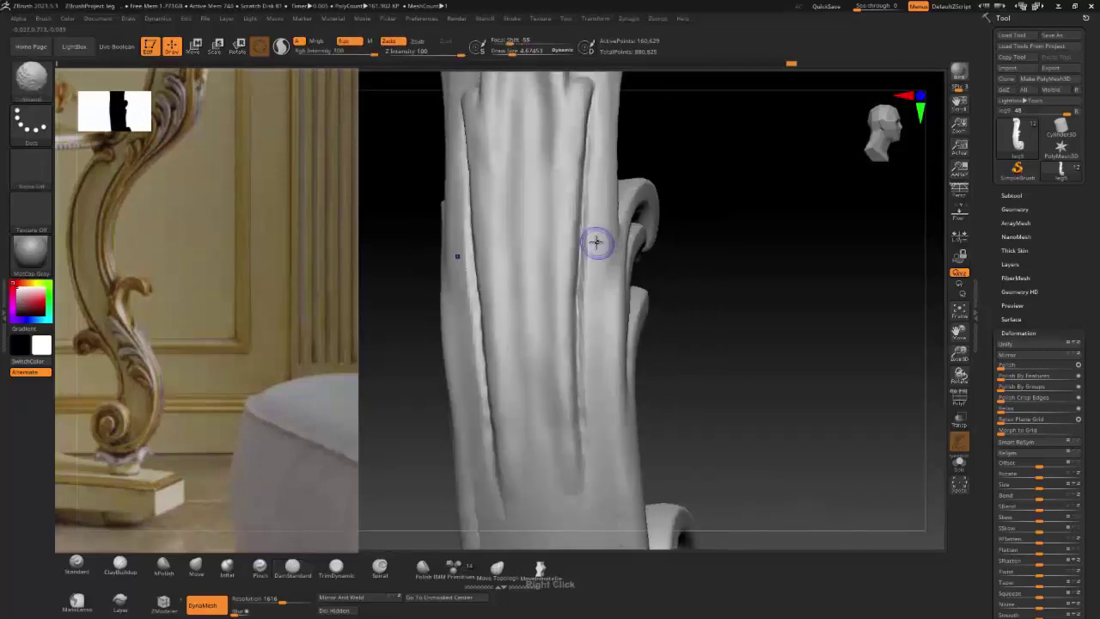
{"action": "mouse_move", "coordinate": [595, 370]}
{"action": "right_mouse_down"}
{"action": "mouse_move", "coordinate": [779, 307]}
{"action": "mouse_move", "coordinate": [747, 327]}
{"action": "right_mouse_up"}
Step: Carve two mirrored DamStandard grooves down the centre of the leaf panel
{"action": "key", "text": "b"}
{"action": "key", "text": "d"}
{"action": "key", "text": "s"}
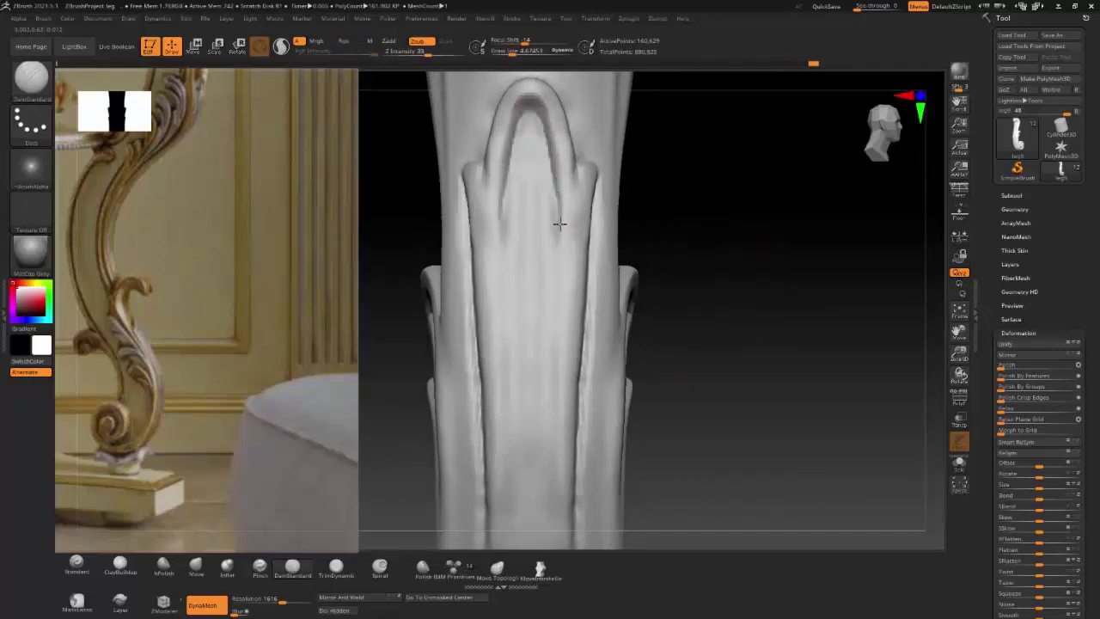
{"action": "left_click_drag", "start_coordinate": [558, 249], "coordinate": [556, 524]}
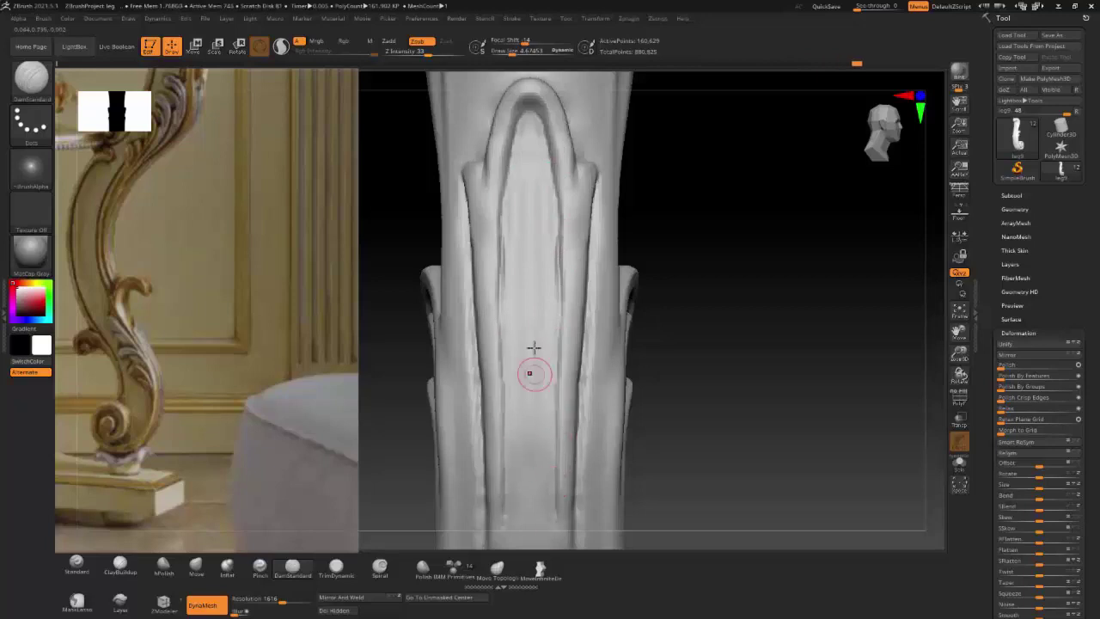
{"action": "left_click_drag", "start_coordinate": [558, 251], "coordinate": [555, 478]}
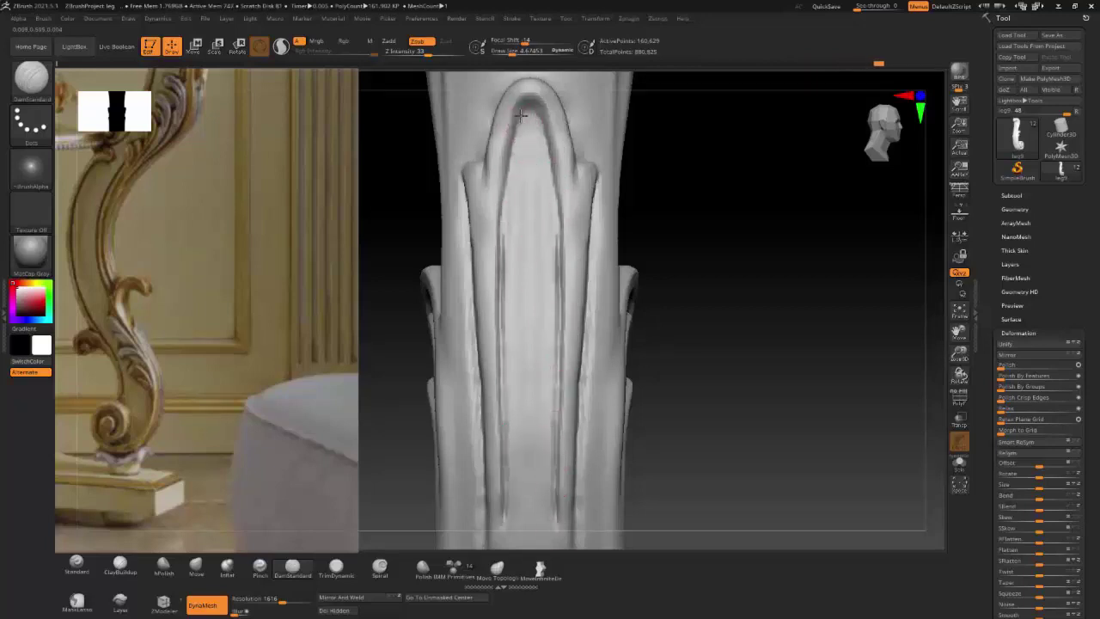
Step: Build up clay along the centre groove and smooth it
{"action": "key", "text": "b"}
{"action": "key", "text": "c"}
{"action": "key", "text": "b"}
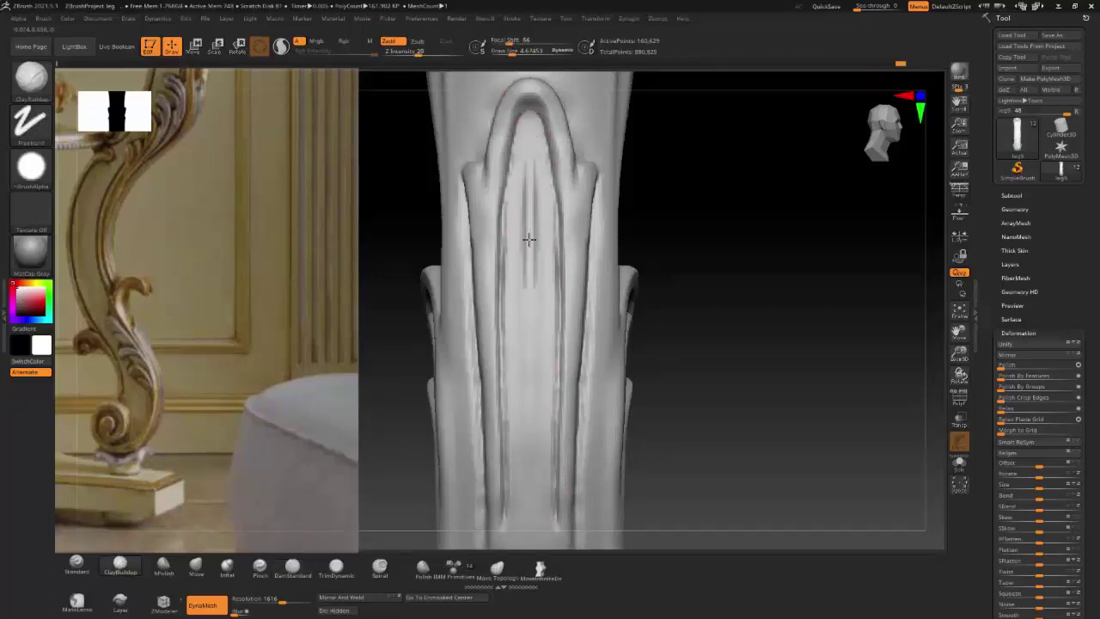
{"action": "left_click_drag", "start_coordinate": [528, 239], "coordinate": [528, 314]}
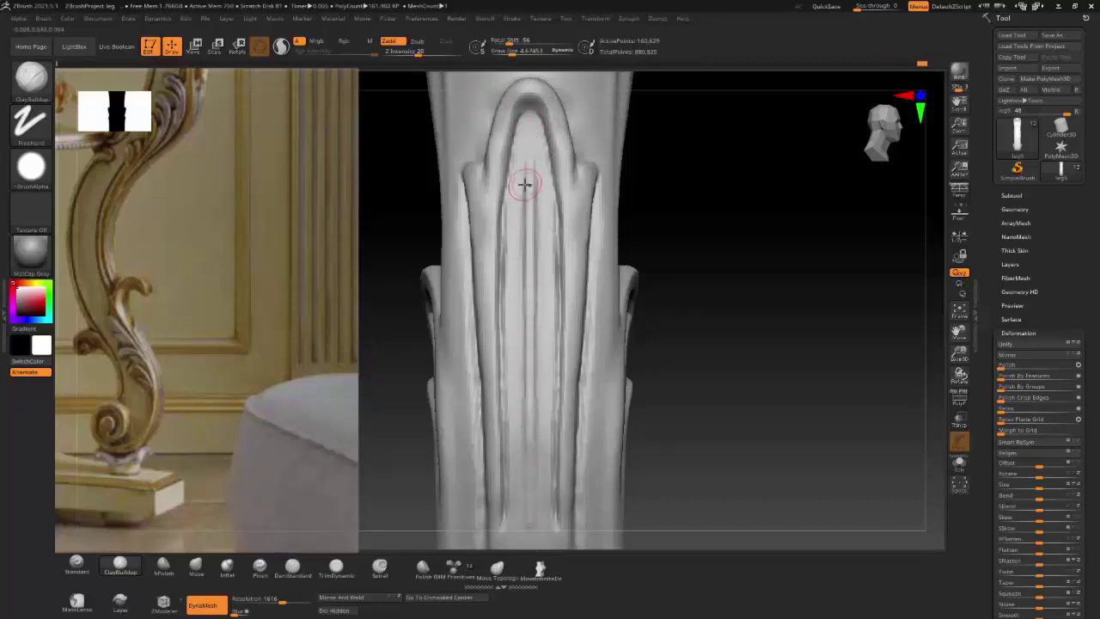
{"action": "left_click_drag", "start_coordinate": [553, 216], "coordinate": [548, 467], "text": "shift"}
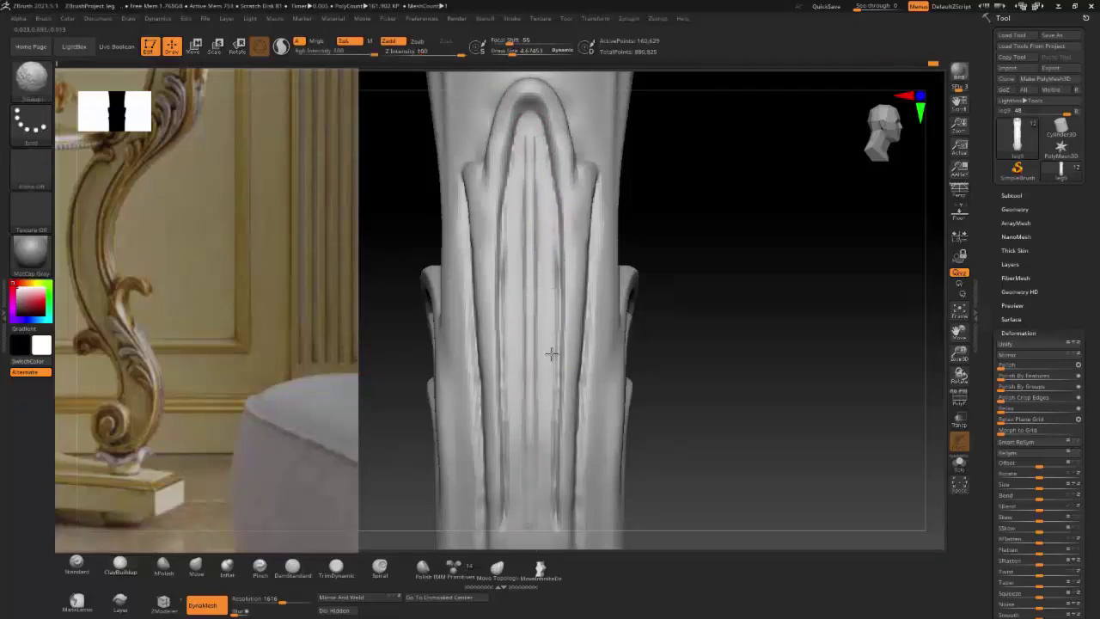
{"action": "mouse_move", "coordinate": [759, 244]}
{"action": "left_mouse_down"}
{"action": "mouse_move", "coordinate": [737, 249]}
{"action": "mouse_move", "coordinate": [774, 226]}
{"action": "mouse_move", "coordinate": [739, 227]}
{"action": "left_mouse_up"}
{"action": "left_click_drag", "start_coordinate": [702, 175], "coordinate": [731, 185]}
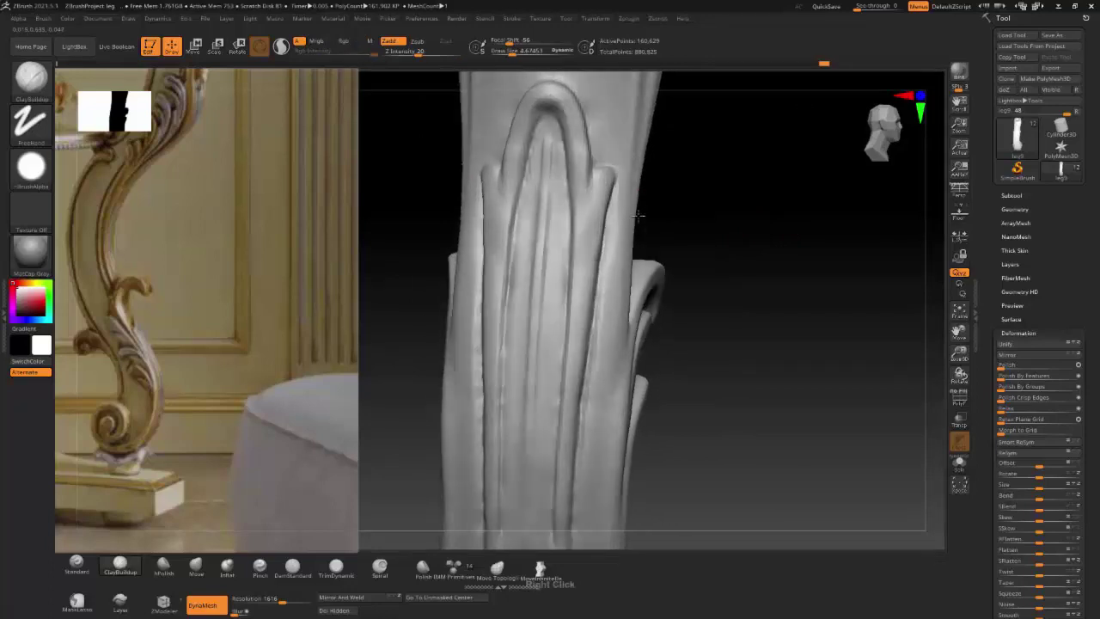
Step: Carve another crease down the leaf and Shift-smooth the creases
{"action": "left_click", "coordinate": [299, 568]}
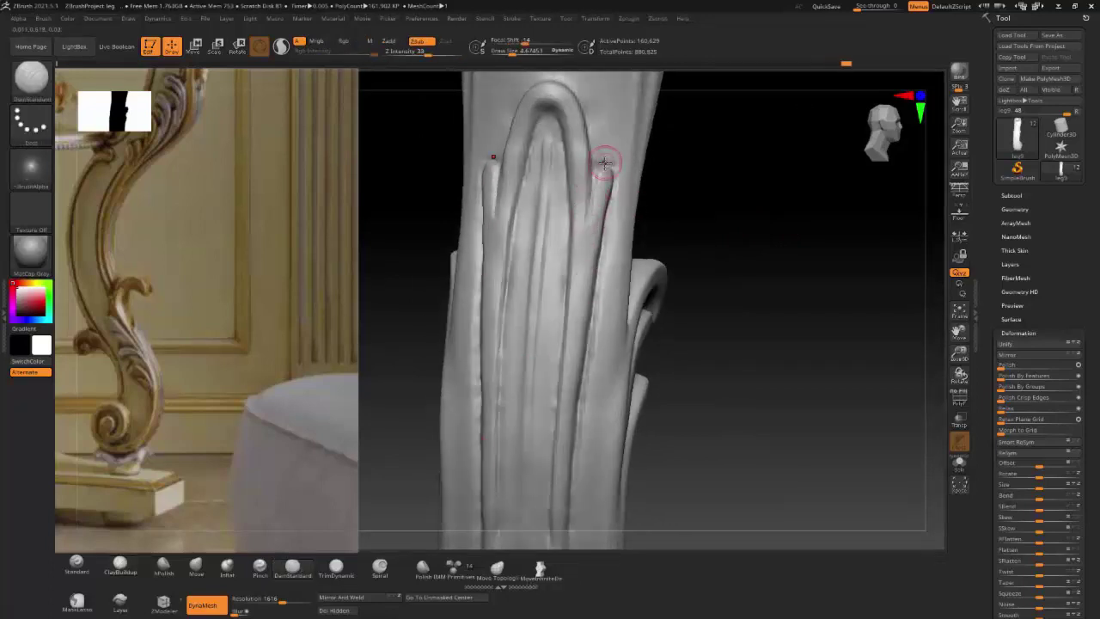
{"action": "right_click_drag", "start_coordinate": [605, 164], "coordinate": [565, 167]}
{"action": "left_click_drag", "start_coordinate": [549, 210], "coordinate": [543, 269]}
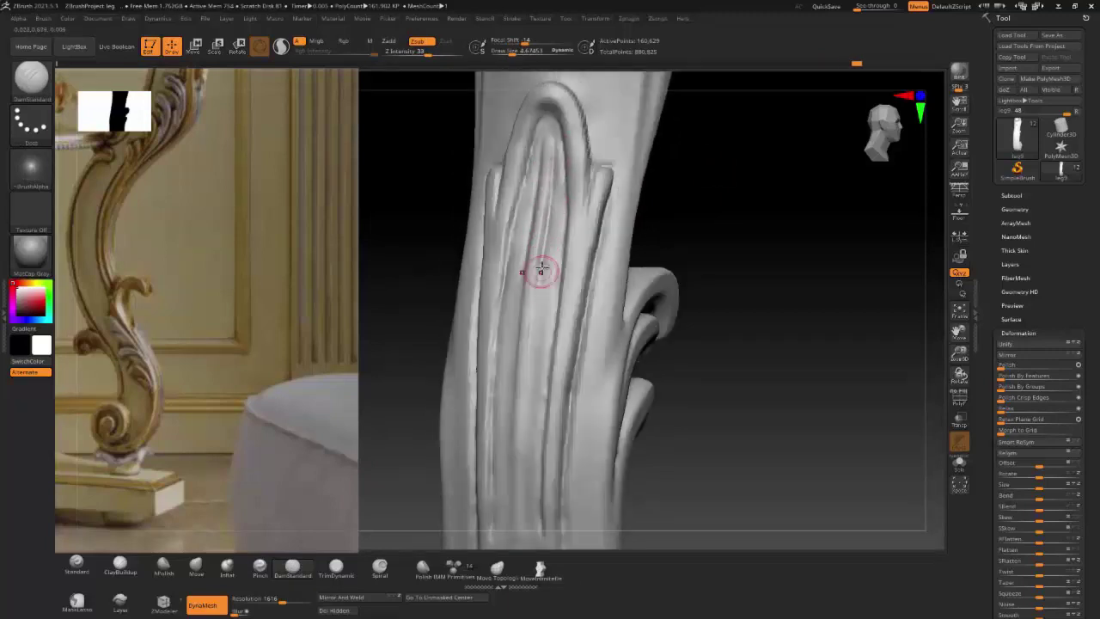
{"action": "right_click_drag", "start_coordinate": [551, 340], "coordinate": [533, 373]}
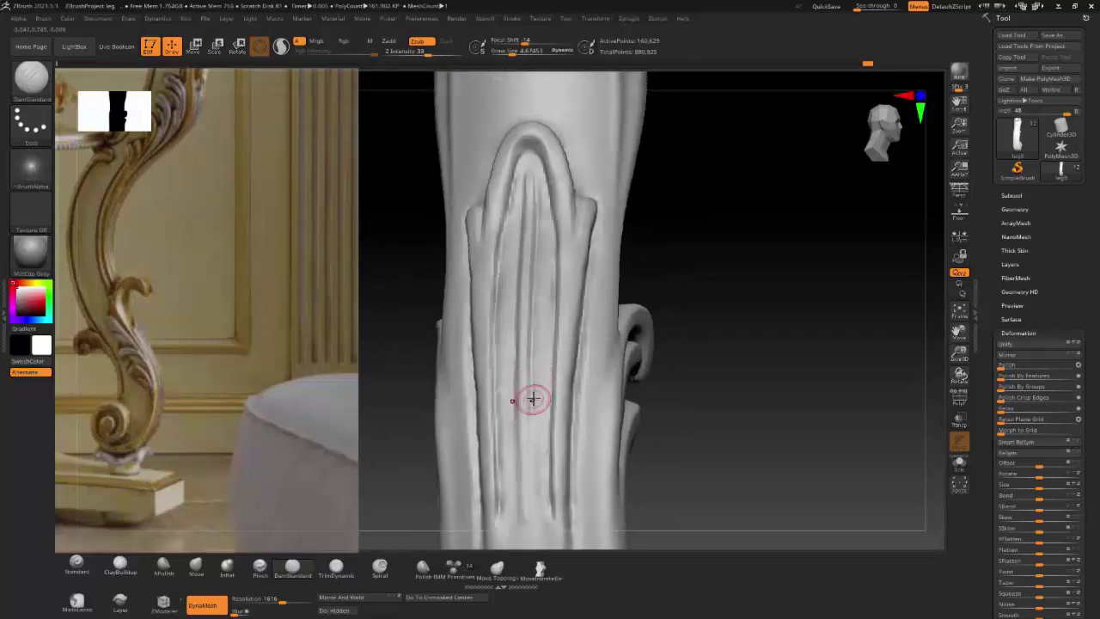
{"action": "right_click_drag", "start_coordinate": [532, 478], "coordinate": [551, 221]}
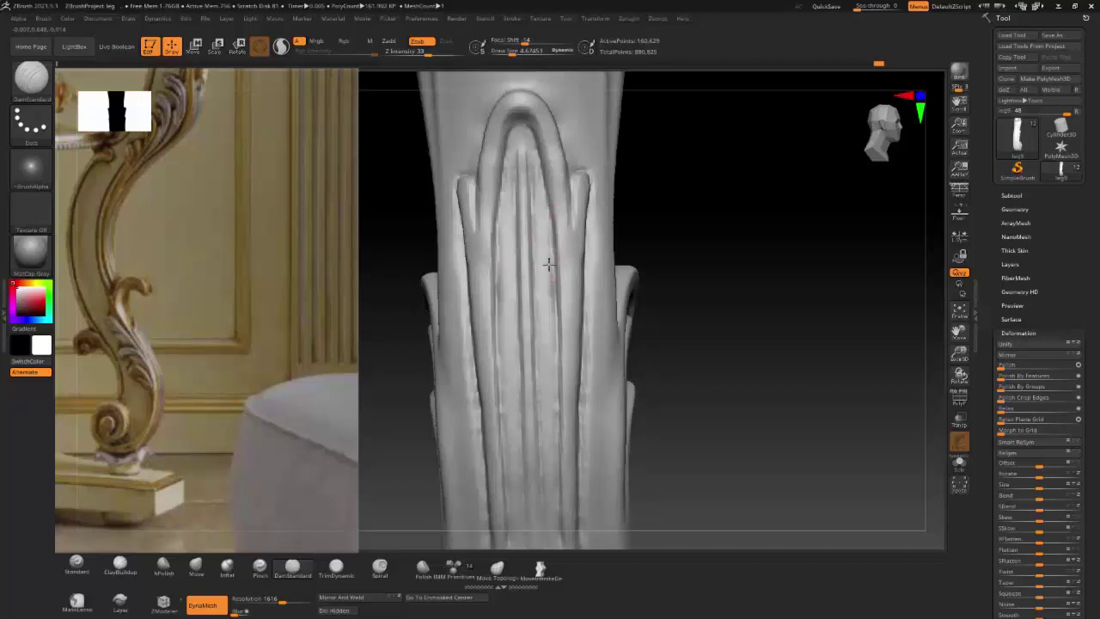
{"action": "key", "text": "shift"}
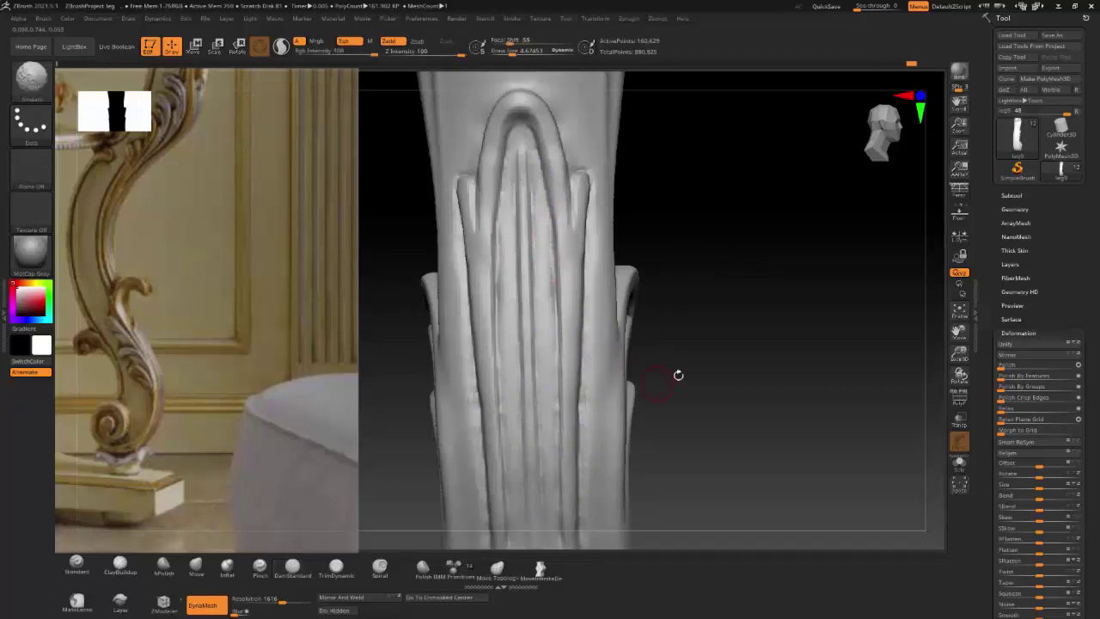
{"action": "right_click_drag", "start_coordinate": [679, 376], "coordinate": [705, 287]}
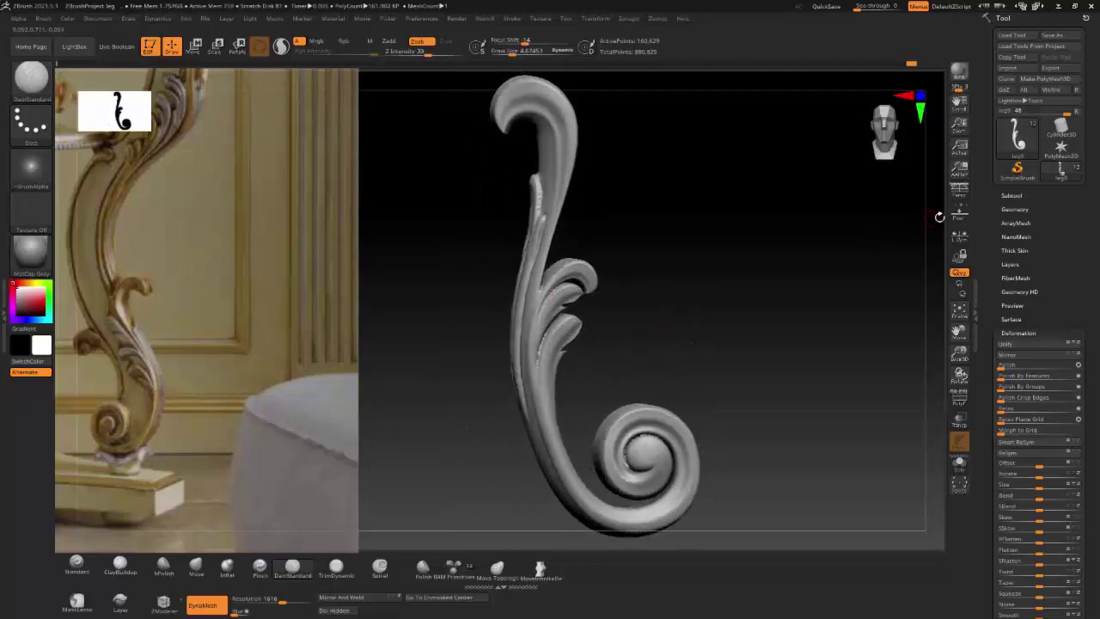
Step: Show all hidden leg subtools again and bring the lower spiral into view
{"action": "left_click", "coordinate": [1012, 195]}
{"action": "mouse_move", "coordinate": [1032, 283]}
{"action": "left_click", "coordinate": [1078, 285]}
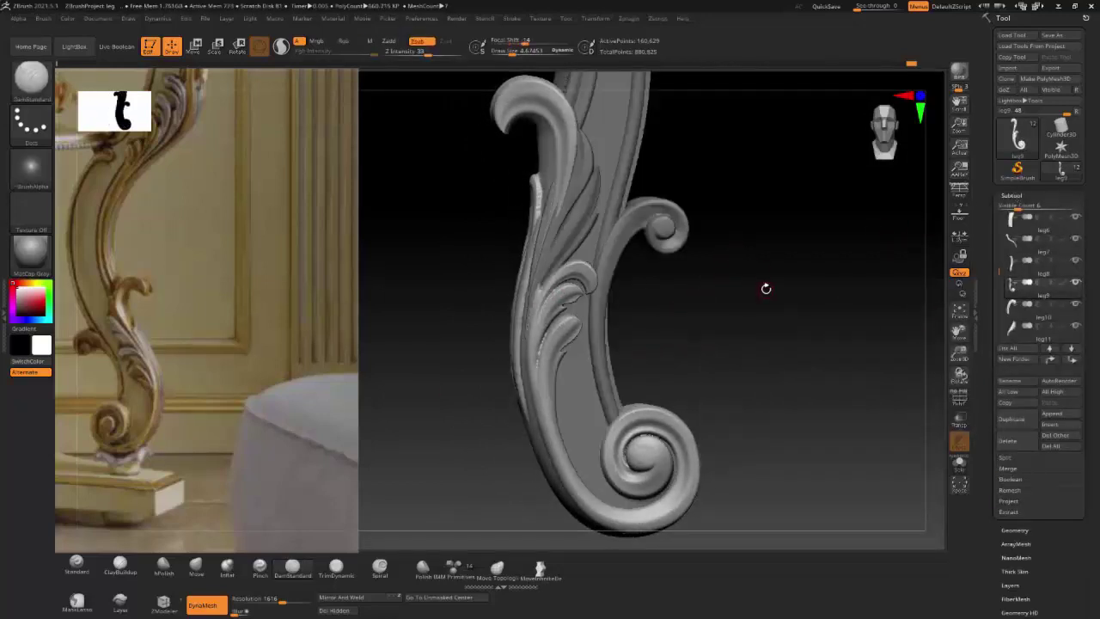
{"action": "right_click_drag", "start_coordinate": [748, 373], "coordinate": [710, 344], "text": "alt"}
{"action": "right_click_drag", "start_coordinate": [785, 319], "coordinate": [605, 468], "text": "alt"}
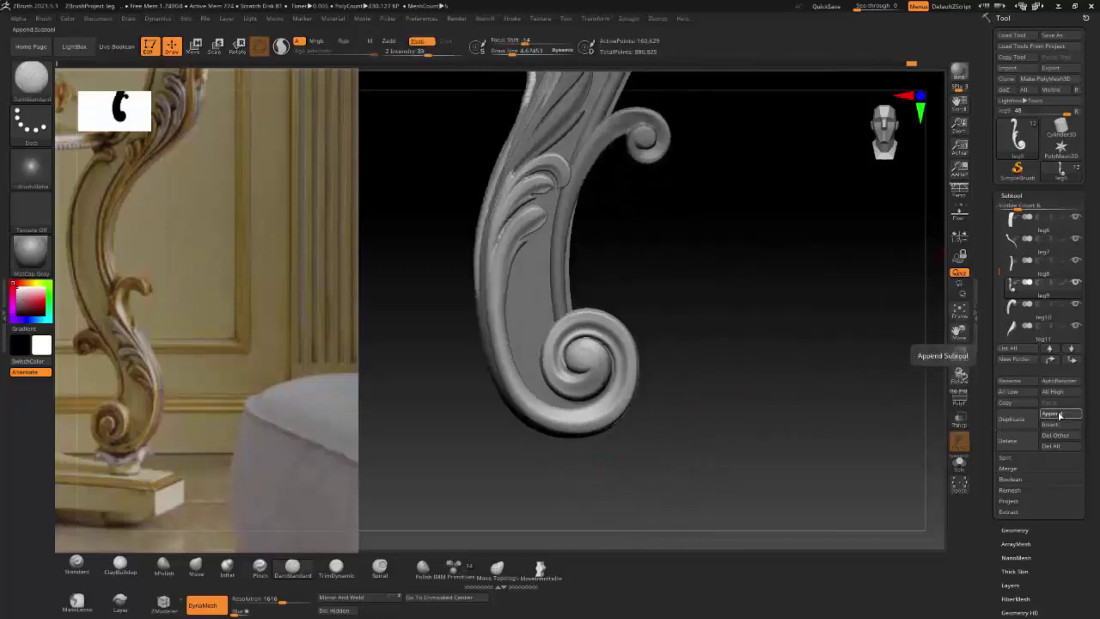
Step: Append a Sphere3D, scale it down and move it under the bottom scroll
{"action": "key", "text": "b"}
{"action": "left_click", "coordinate": [717, 427]}
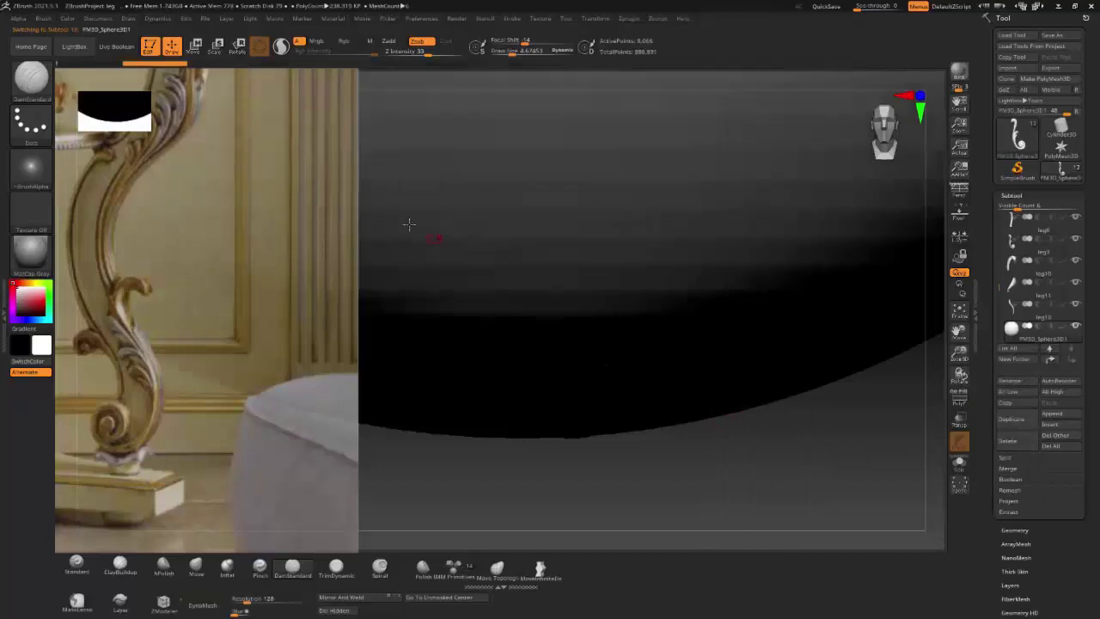
{"action": "left_click", "coordinate": [194, 46]}
{"action": "key", "text": "f"}
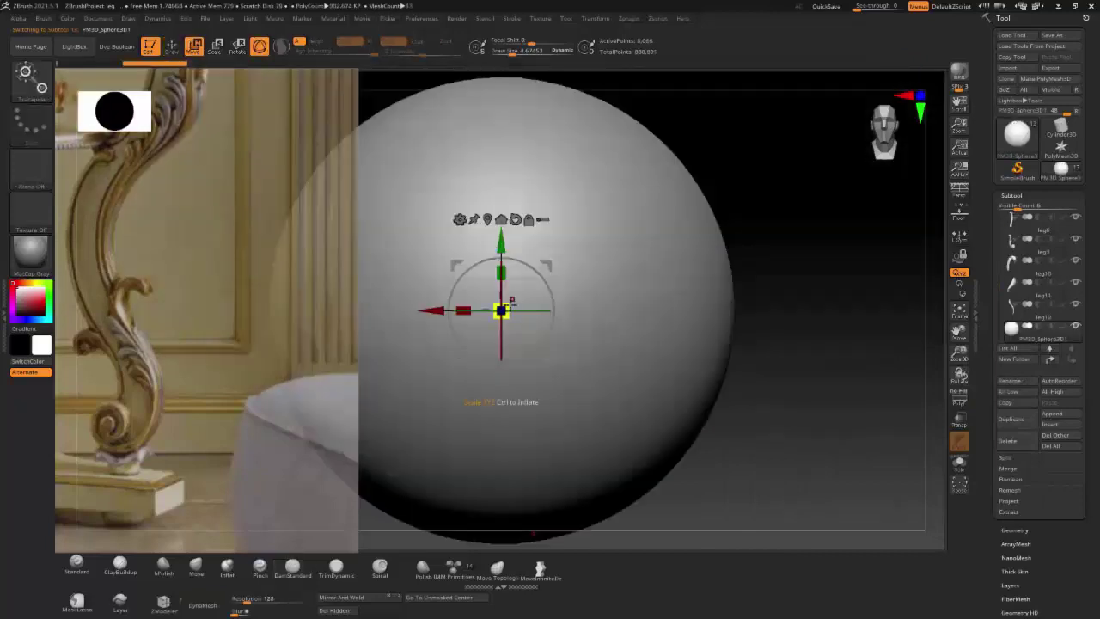
{"action": "left_click_drag", "start_coordinate": [502, 309], "coordinate": [504, 516]}
{"action": "mouse_move", "coordinate": [466, 433]}
{"action": "left_mouse_down"}
{"action": "mouse_move", "coordinate": [470, 449]}
{"action": "mouse_move", "coordinate": [530, 477]}
{"action": "mouse_move", "coordinate": [499, 381]}
{"action": "mouse_move", "coordinate": [462, 357]}
{"action": "left_mouse_up"}
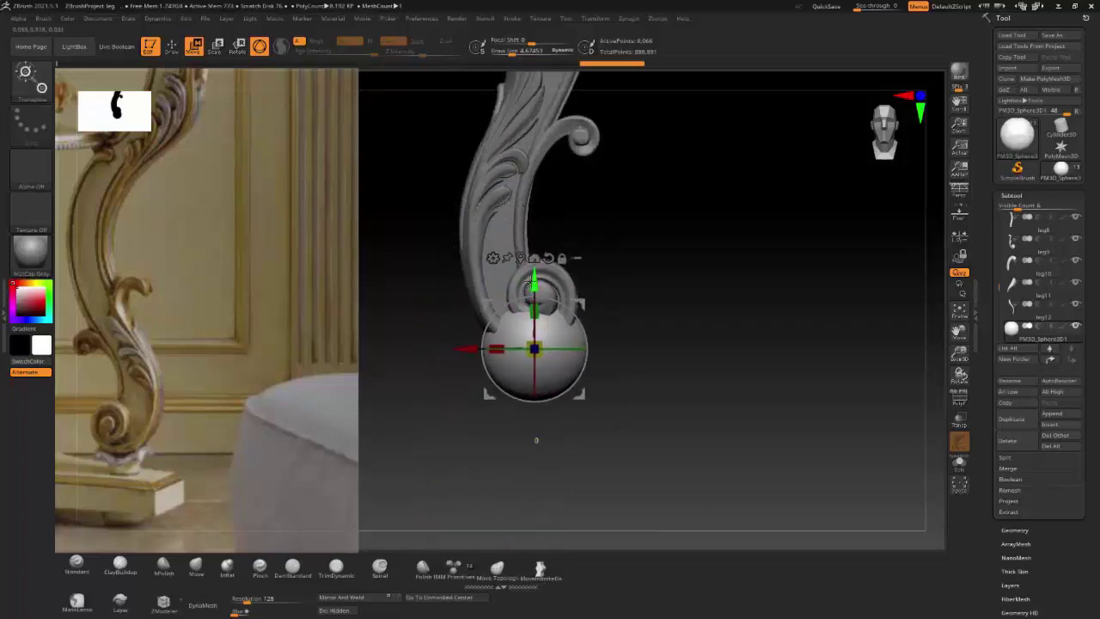
{"action": "mouse_move", "coordinate": [602, 301]}
{"action": "right_mouse_down"}
{"action": "mouse_move", "coordinate": [656, 298]}
{"action": "mouse_move", "coordinate": [668, 374]}
{"action": "mouse_move", "coordinate": [271, 128]}
{"action": "right_mouse_up"}
Step: With the Move brush, pull and push the foot sphere into a tapered, flared foot, checking it from several angles
{"action": "key", "text": "q"}
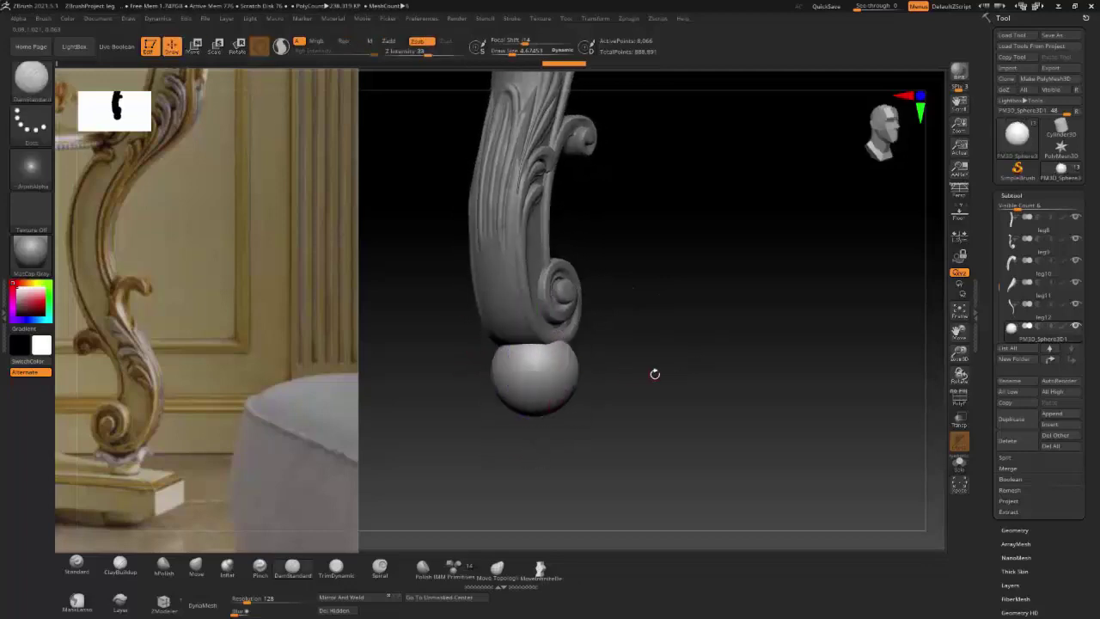
{"action": "right_click_drag", "start_coordinate": [654, 373], "coordinate": [673, 374]}
{"action": "left_click", "coordinate": [196, 568]}
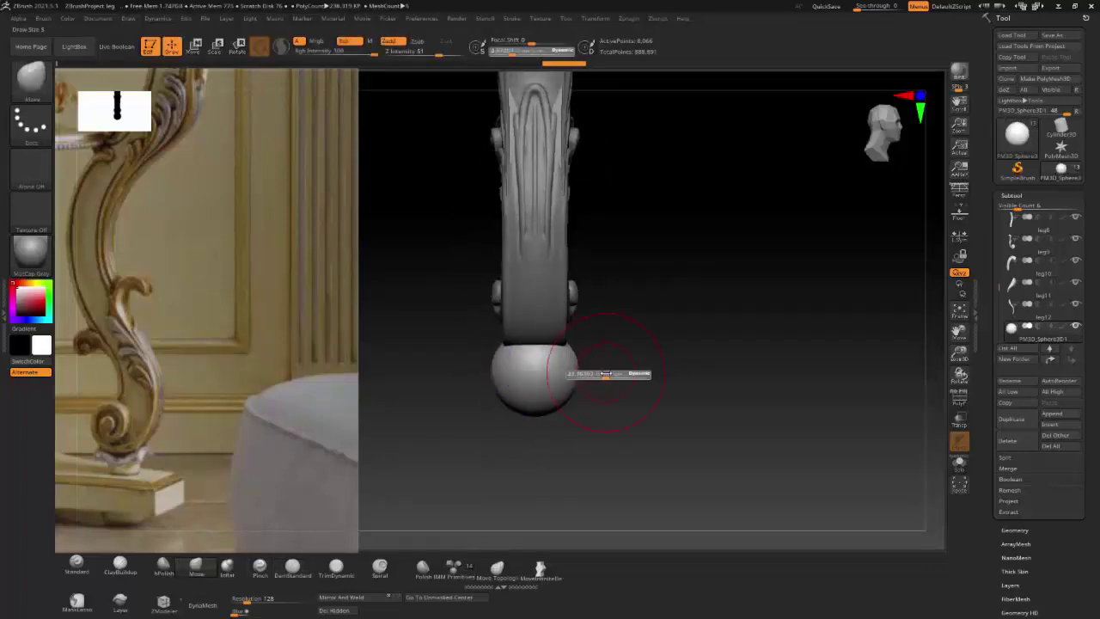
{"action": "left_click", "coordinate": [602, 19]}
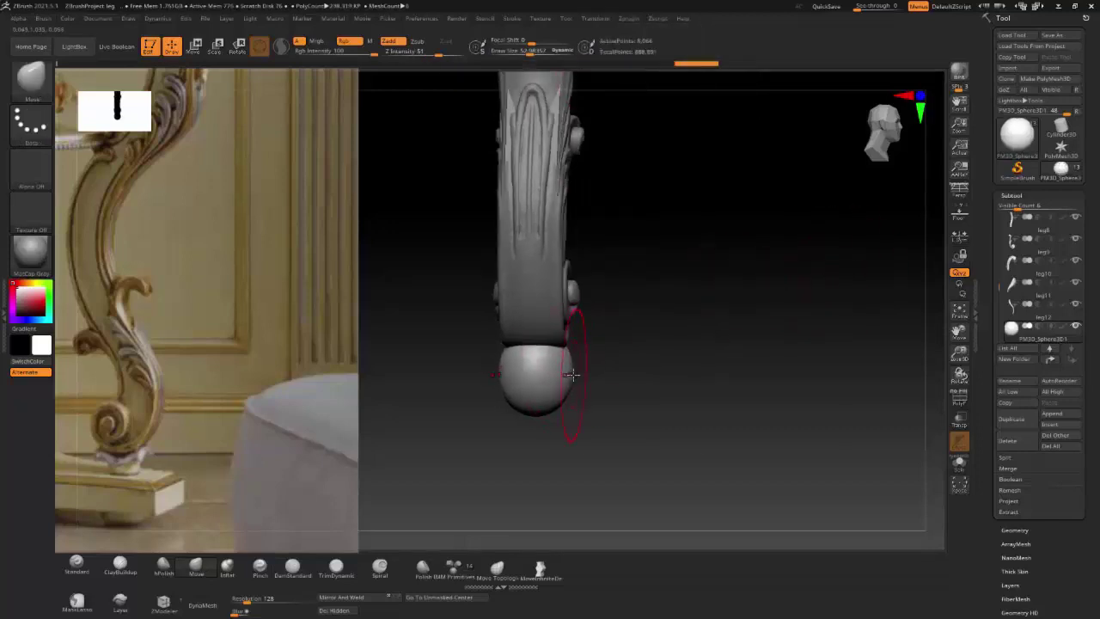
{"action": "mouse_move", "coordinate": [516, 365]}
{"action": "right_mouse_down"}
{"action": "mouse_move", "coordinate": [514, 353]}
{"action": "mouse_move", "coordinate": [529, 361]}
{"action": "mouse_move", "coordinate": [602, 346]}
{"action": "mouse_move", "coordinate": [607, 375]}
{"action": "right_mouse_up"}
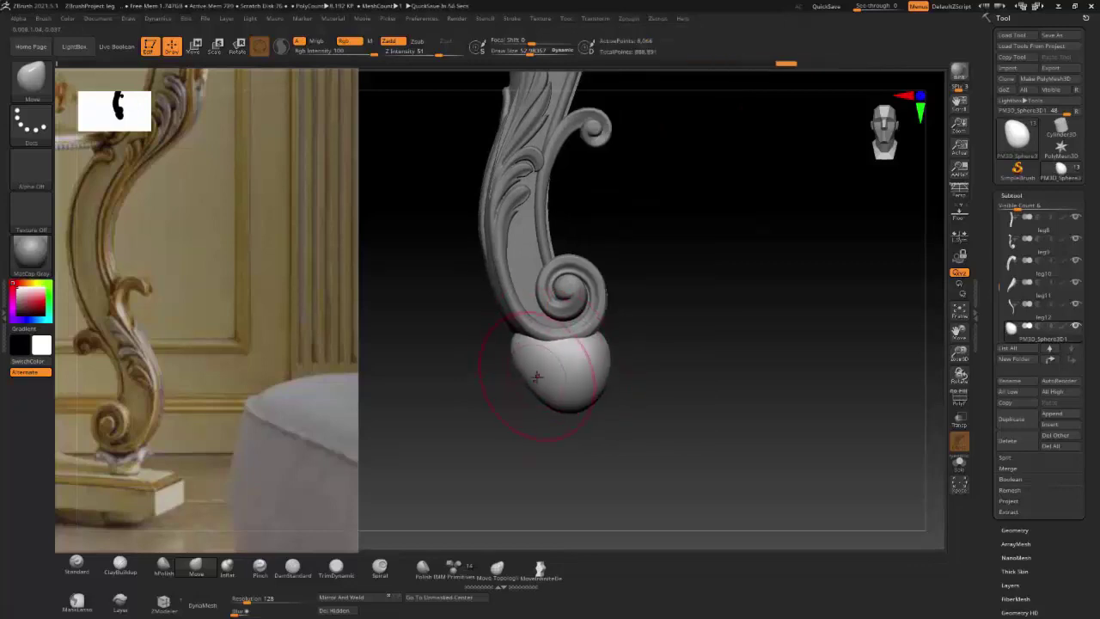
{"action": "mouse_move", "coordinate": [551, 389]}
{"action": "right_mouse_down"}
{"action": "mouse_move", "coordinate": [568, 373]}
{"action": "mouse_move", "coordinate": [678, 380]}
{"action": "right_mouse_up"}
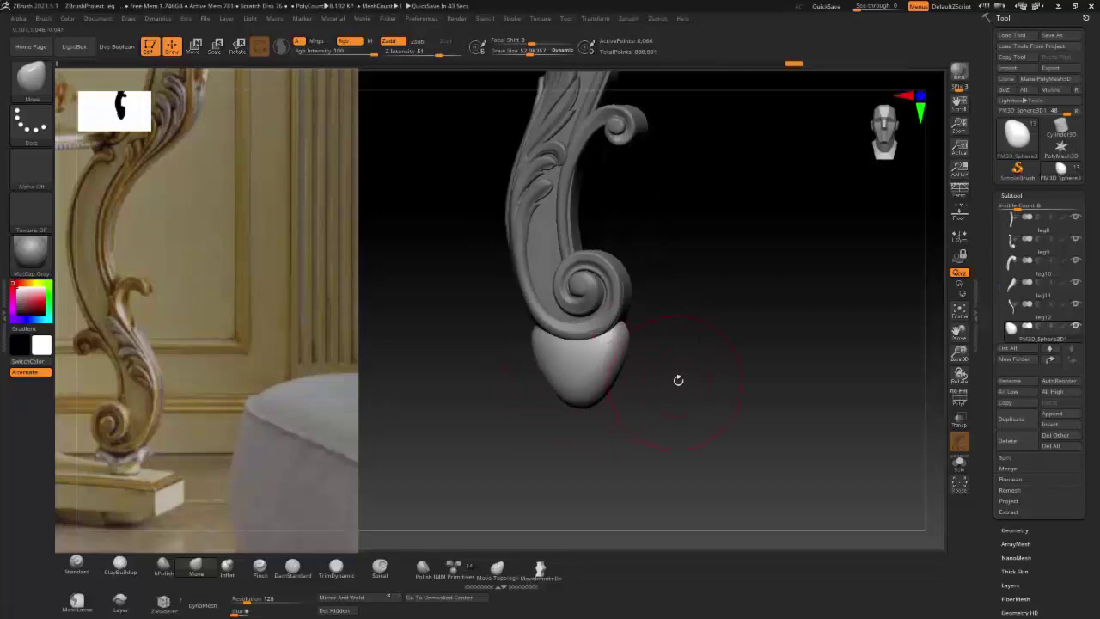
{"action": "right_click_drag", "start_coordinate": [528, 344], "coordinate": [549, 344]}
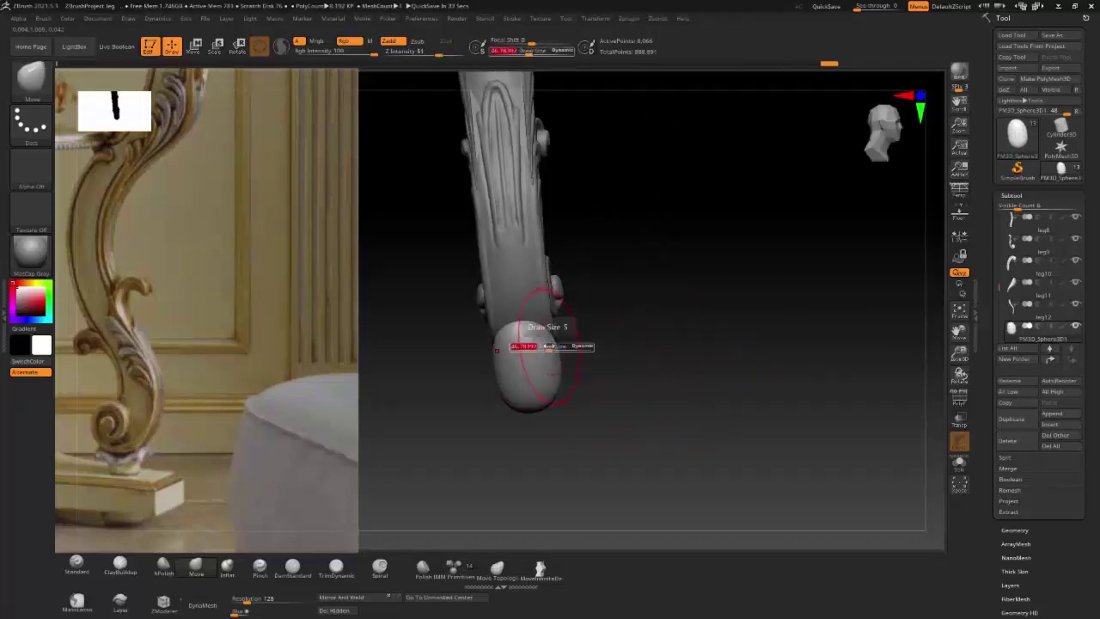
{"action": "left_click_drag", "start_coordinate": [548, 342], "coordinate": [552, 365]}
{"action": "mouse_move", "coordinate": [548, 365]}
{"action": "right_mouse_down"}
{"action": "mouse_move", "coordinate": [550, 378]}
{"action": "mouse_move", "coordinate": [596, 372]}
{"action": "right_mouse_up"}
{"action": "left_click_drag", "start_coordinate": [595, 372], "coordinate": [582, 373]}
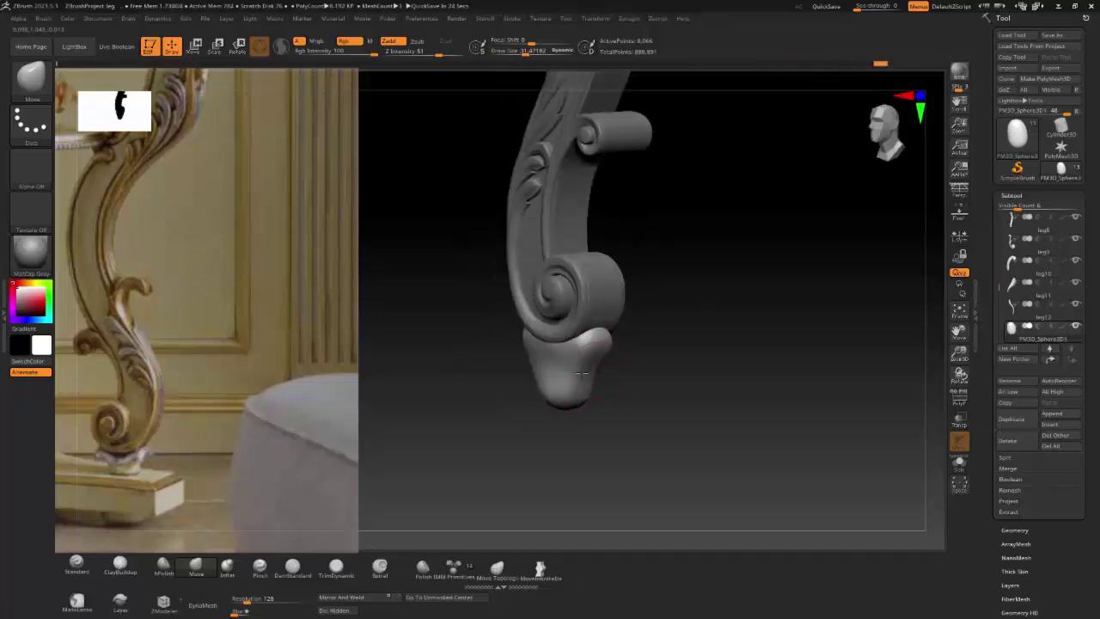
{"action": "mouse_move", "coordinate": [585, 334]}
{"action": "right_mouse_down"}
{"action": "mouse_move", "coordinate": [575, 379]}
{"action": "mouse_move", "coordinate": [553, 337]}
{"action": "right_mouse_up"}
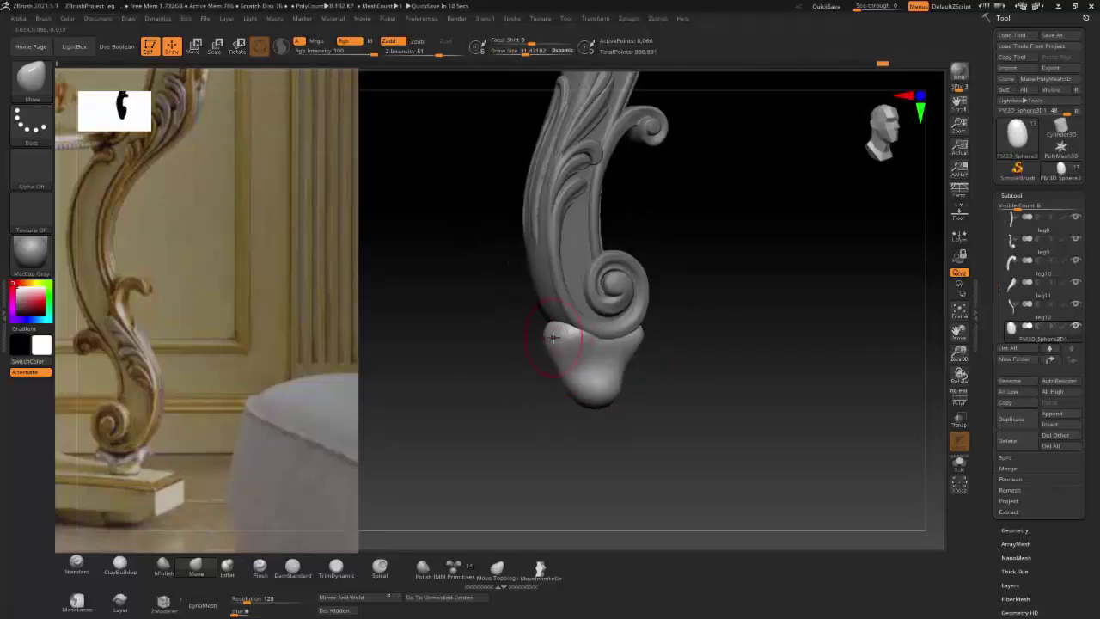
{"action": "mouse_move", "coordinate": [705, 351]}
{"action": "right_mouse_down"}
{"action": "mouse_move", "coordinate": [613, 364]}
{"action": "mouse_move", "coordinate": [644, 366]}
{"action": "mouse_move", "coordinate": [717, 328]}
{"action": "right_mouse_up"}
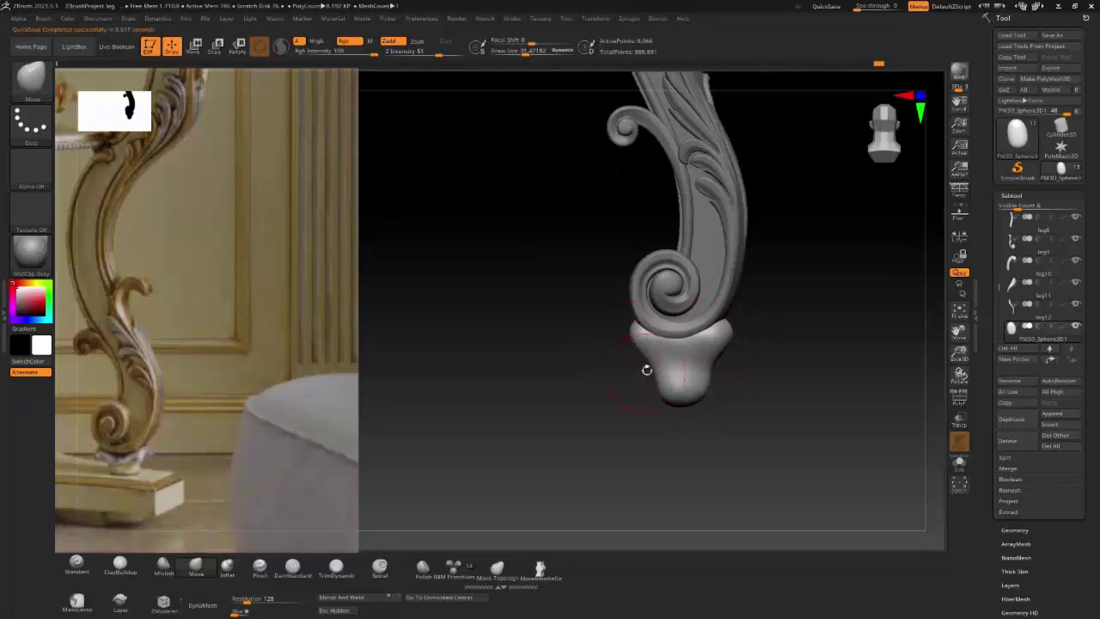
{"action": "mouse_move", "coordinate": [646, 369]}
{"action": "right_mouse_down"}
{"action": "mouse_move", "coordinate": [713, 337]}
{"action": "mouse_move", "coordinate": [774, 363]}
{"action": "mouse_move", "coordinate": [648, 370]}
{"action": "mouse_move", "coordinate": [651, 361]}
{"action": "right_mouse_up"}
Step: Carve several grooves into the foot knob with a smaller, weaker DamStandard brush
{"action": "key", "text": "s"}
{"action": "key", "text": "b"}
{"action": "key", "text": "d"}
{"action": "key", "text": "s"}
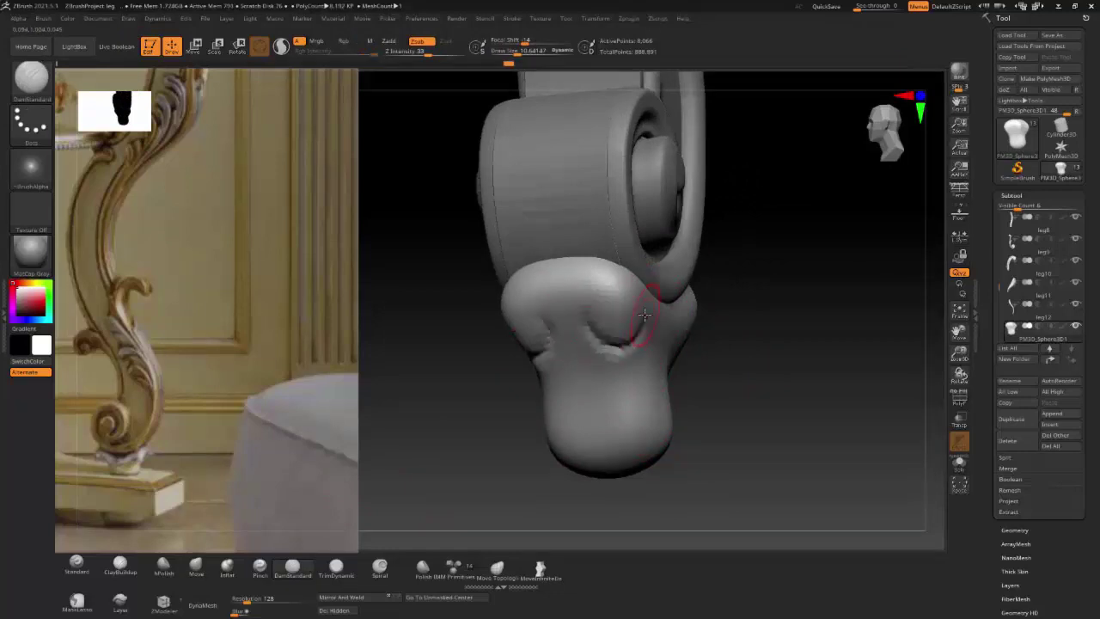
{"action": "mouse_move", "coordinate": [645, 315]}
{"action": "left_mouse_down"}
{"action": "mouse_move", "coordinate": [541, 357]}
{"action": "mouse_move", "coordinate": [602, 288]}
{"action": "mouse_move", "coordinate": [585, 328]}
{"action": "left_mouse_up"}
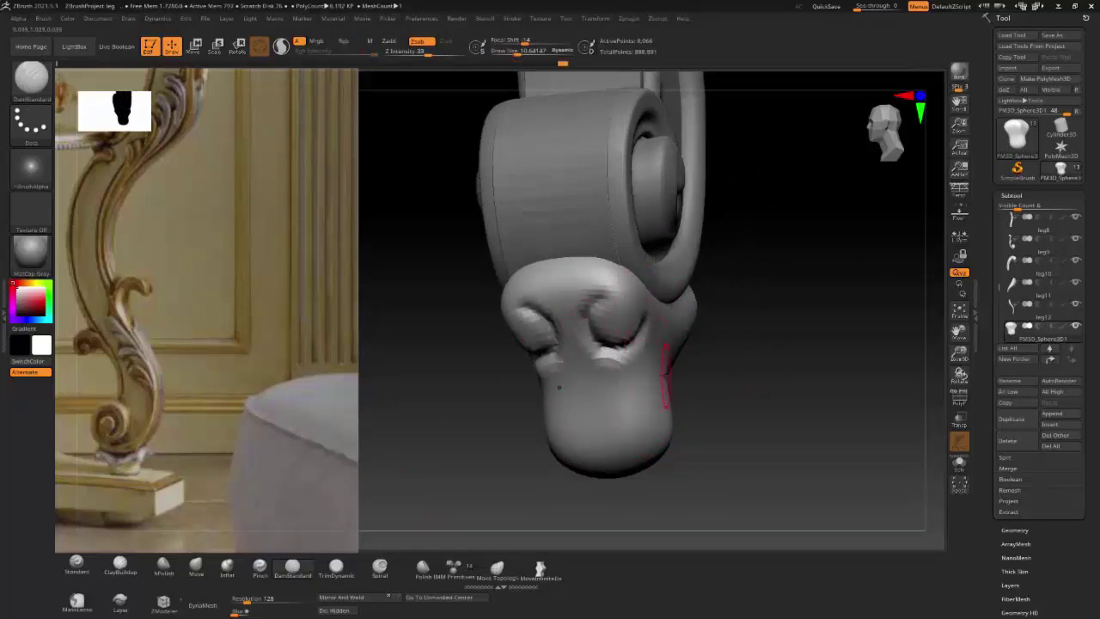
{"action": "right_click_drag", "start_coordinate": [636, 376], "coordinate": [621, 364]}
{"action": "left_click_drag", "start_coordinate": [566, 317], "coordinate": [603, 366]}
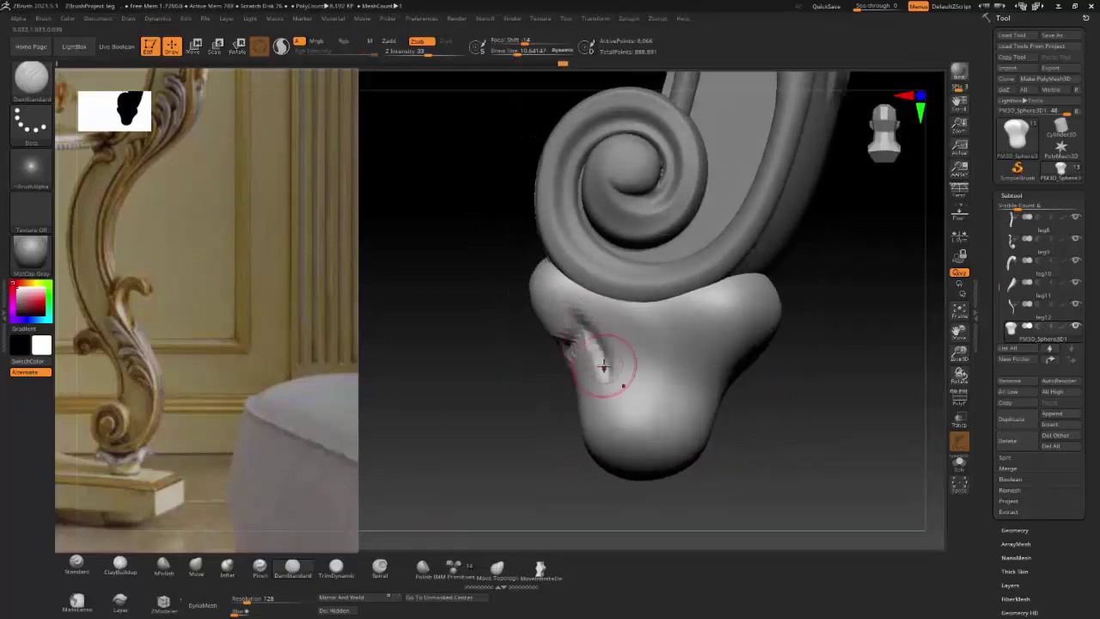
{"action": "right_click_drag", "start_coordinate": [731, 307], "coordinate": [791, 295]}
{"action": "mouse_move", "coordinate": [808, 301]}
{"action": "left_mouse_down"}
{"action": "mouse_move", "coordinate": [769, 360]}
{"action": "mouse_move", "coordinate": [717, 346]}
{"action": "left_mouse_up"}
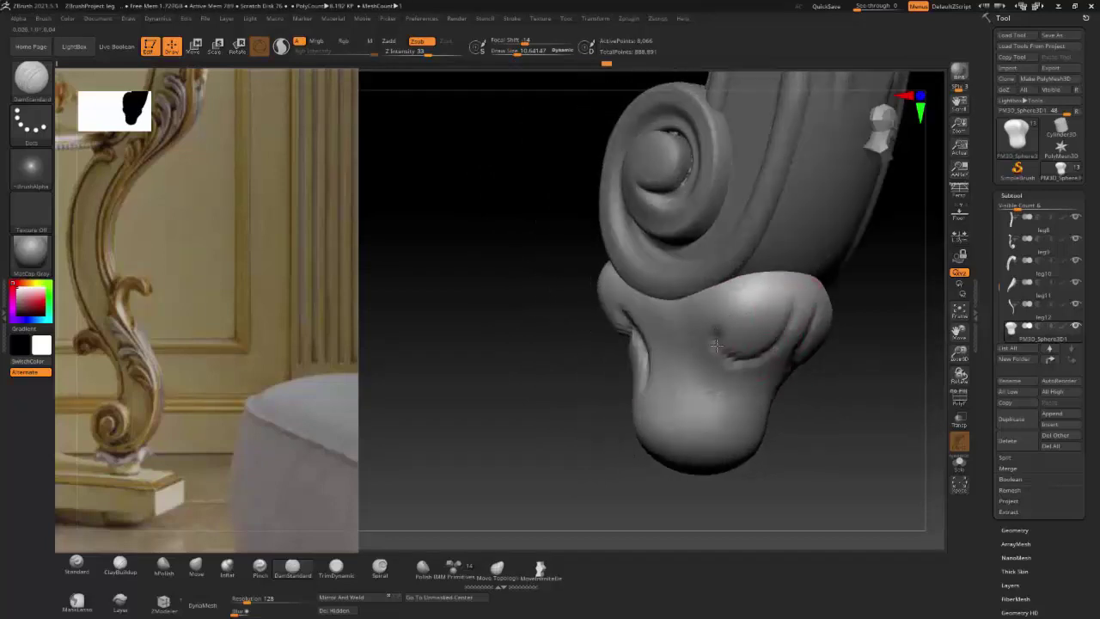
{"action": "mouse_move", "coordinate": [782, 293]}
{"action": "right_mouse_down"}
{"action": "mouse_move", "coordinate": [679, 353]}
{"action": "mouse_move", "coordinate": [572, 308]}
{"action": "right_mouse_up"}
Step: Nudge the knob creases into shape with the Move brush, viewing the foot straight on and from the side
{"action": "left_click_drag", "start_coordinate": [586, 339], "coordinate": [601, 334]}
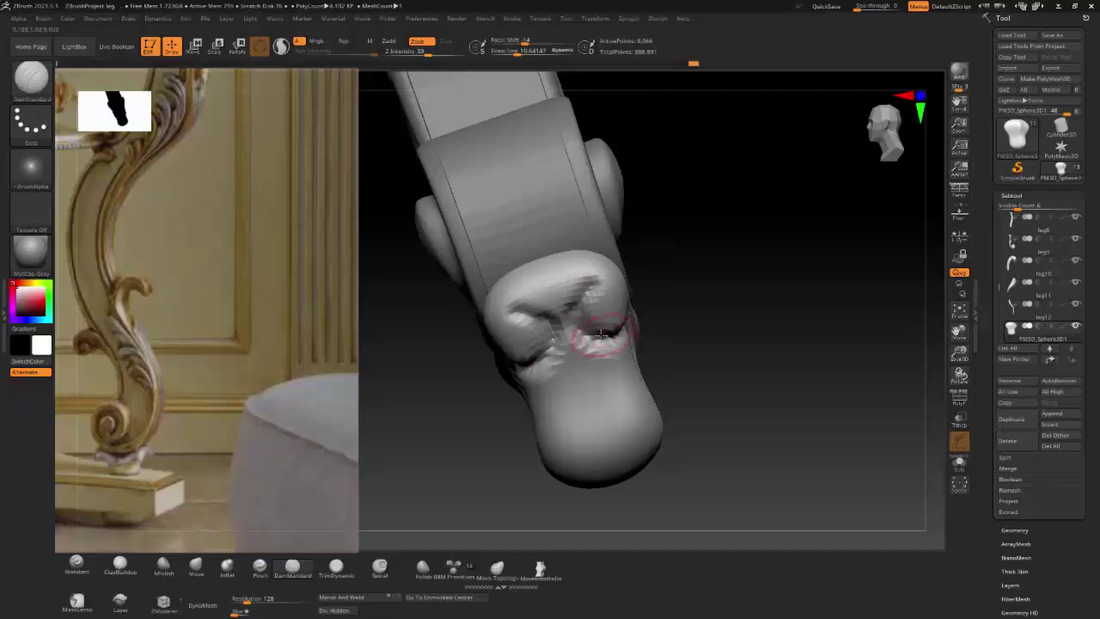
{"action": "left_click", "coordinate": [196, 565]}
{"action": "left_click_drag", "start_coordinate": [588, 297], "coordinate": [585, 335]}
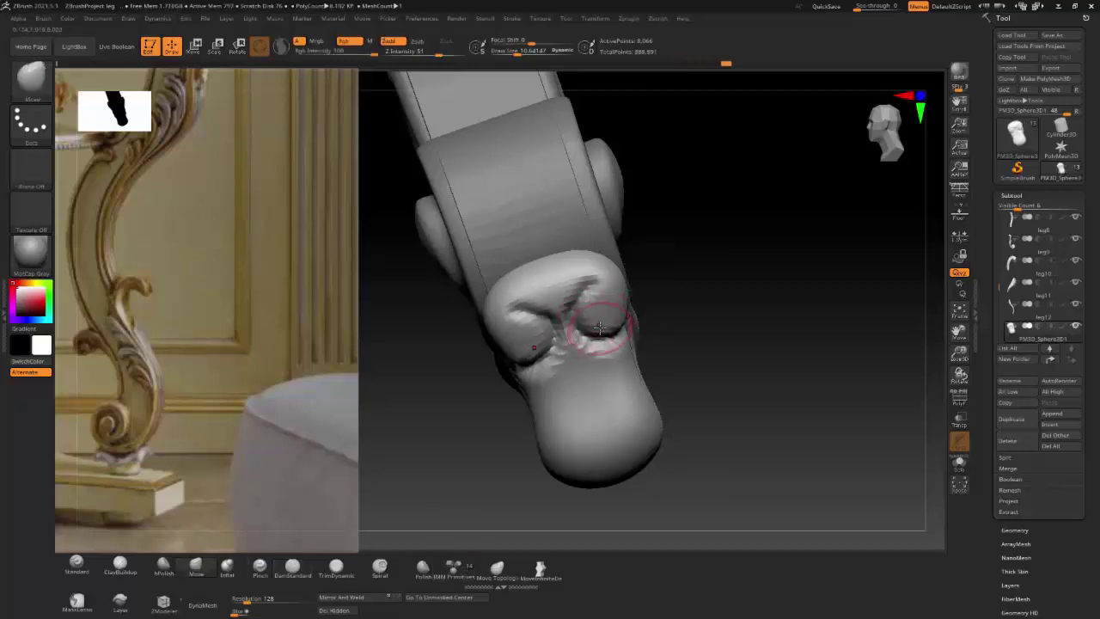
{"action": "mouse_move", "coordinate": [567, 336]}
{"action": "right_mouse_down"}
{"action": "mouse_move", "coordinate": [784, 288]}
{"action": "mouse_move", "coordinate": [810, 307]}
{"action": "right_mouse_up"}
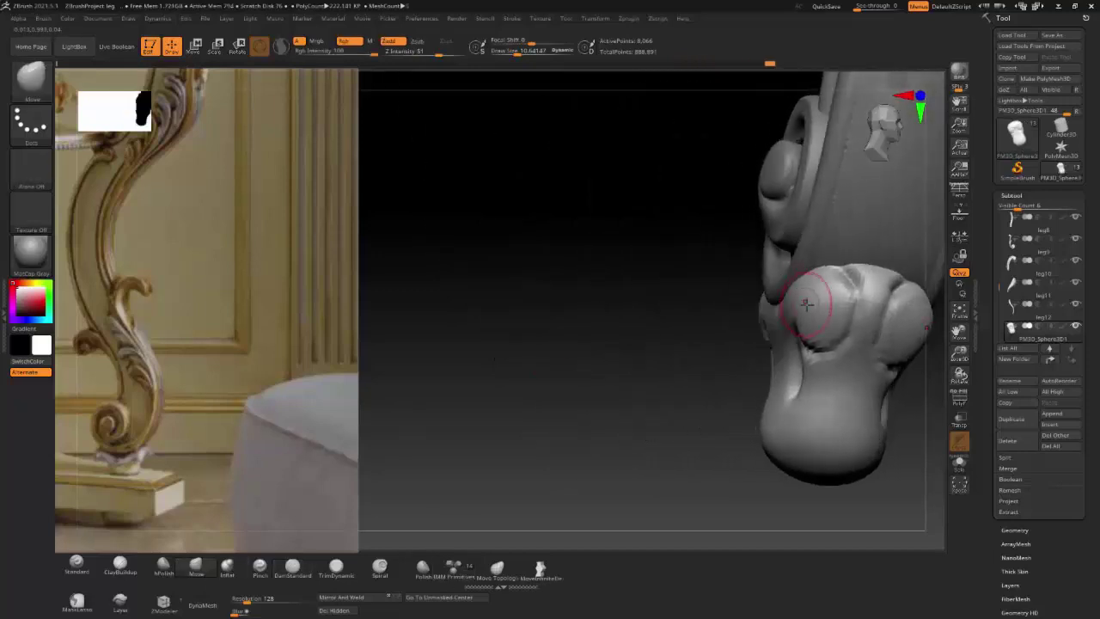
{"action": "right_click_drag", "start_coordinate": [686, 388], "coordinate": [677, 331]}
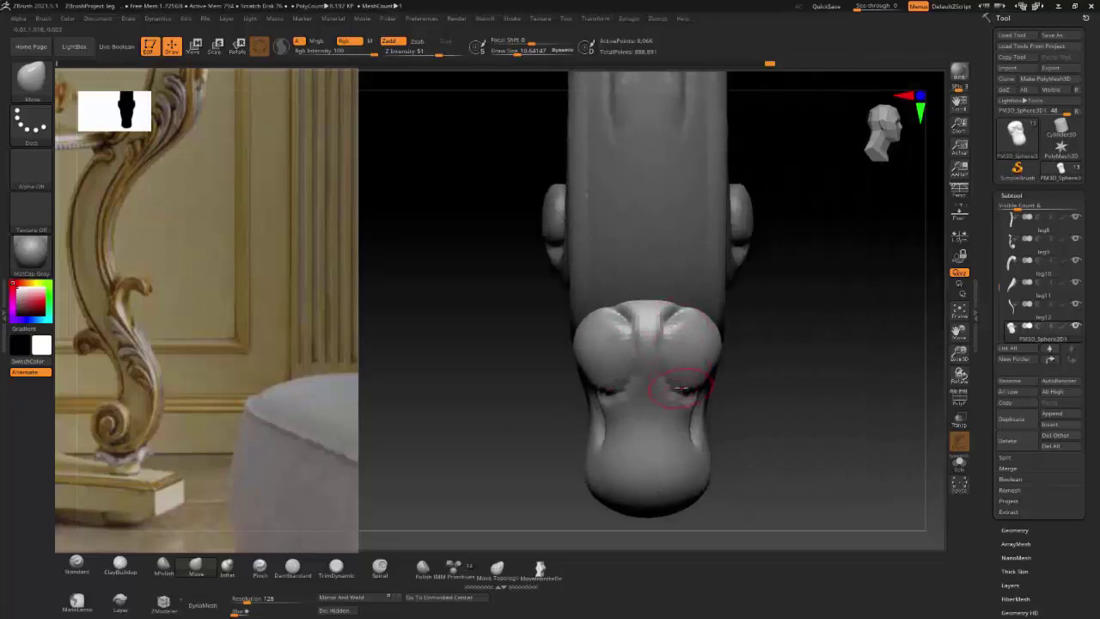
{"action": "right_click_drag", "start_coordinate": [699, 372], "coordinate": [677, 340]}
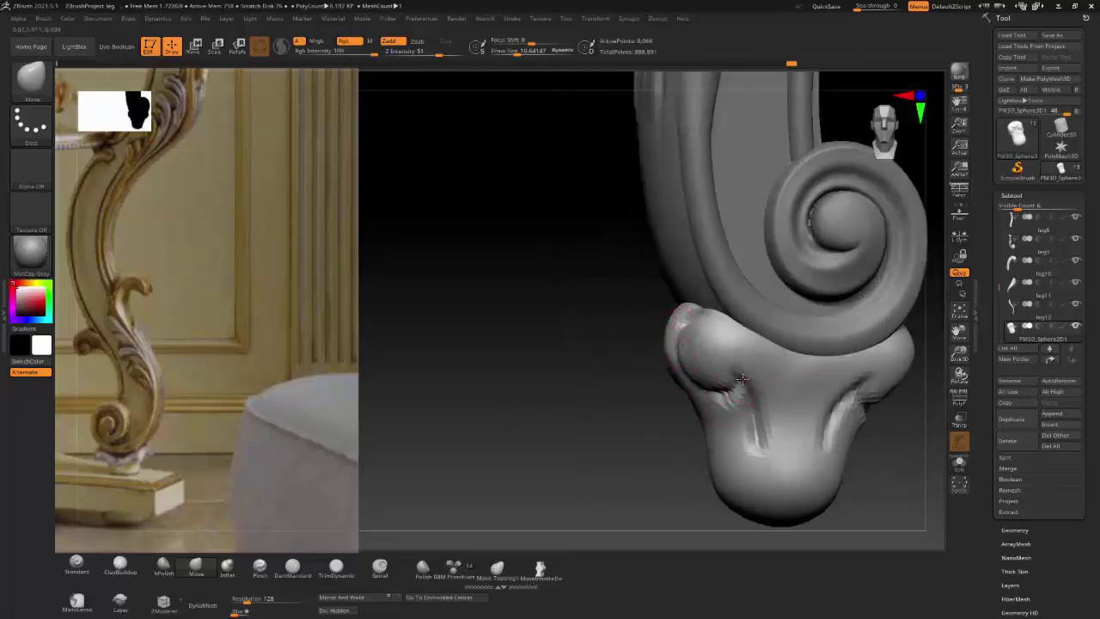
Step: Carve grooves down the foot with ClayBuildup set to Zsub
{"action": "key", "text": "b"}
{"action": "key", "text": "c"}
{"action": "key", "text": "b"}
{"action": "left_click", "coordinate": [418, 45]}
{"action": "right_click_drag", "start_coordinate": [687, 378], "coordinate": [713, 382]}
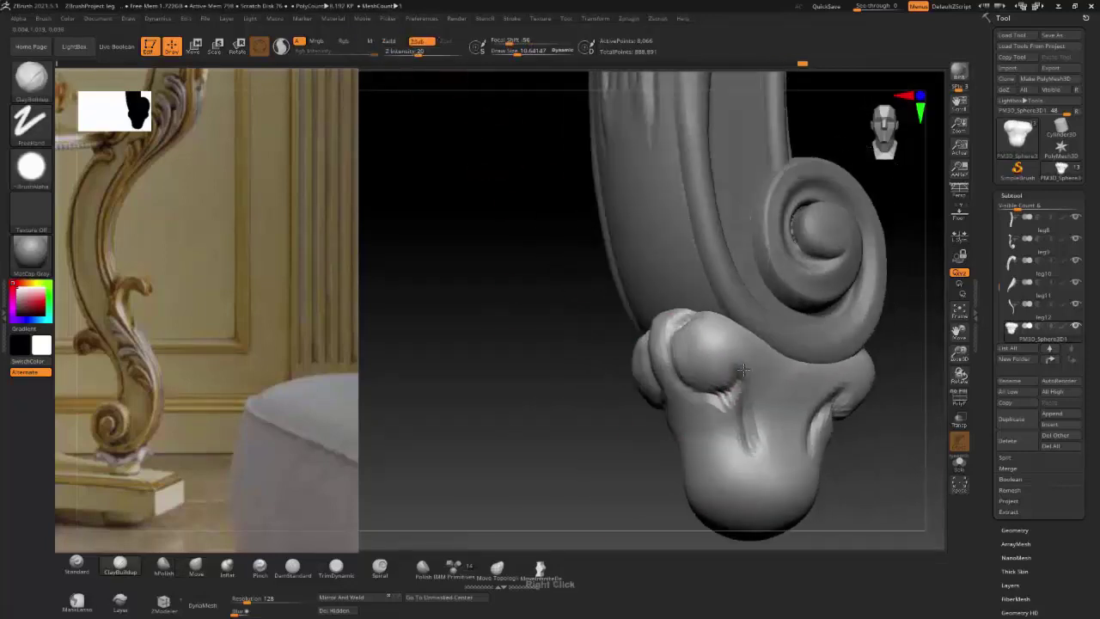
{"action": "left_click_drag", "start_coordinate": [680, 404], "coordinate": [737, 430]}
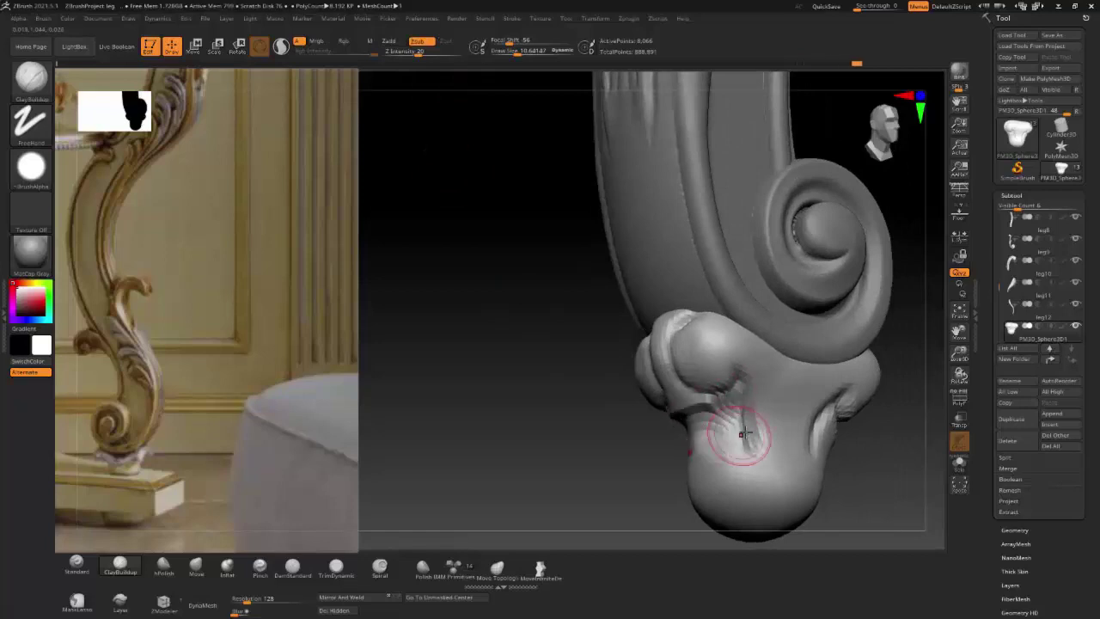
{"action": "right_click_drag", "start_coordinate": [736, 430], "coordinate": [860, 425]}
{"action": "mouse_move", "coordinate": [894, 456]}
{"action": "left_mouse_down"}
{"action": "mouse_move", "coordinate": [834, 430]}
{"action": "mouse_move", "coordinate": [816, 464]}
{"action": "left_mouse_up"}
{"action": "mouse_move", "coordinate": [817, 464]}
{"action": "right_mouse_down"}
{"action": "mouse_move", "coordinate": [740, 471]}
{"action": "mouse_move", "coordinate": [732, 419]}
{"action": "right_mouse_up"}
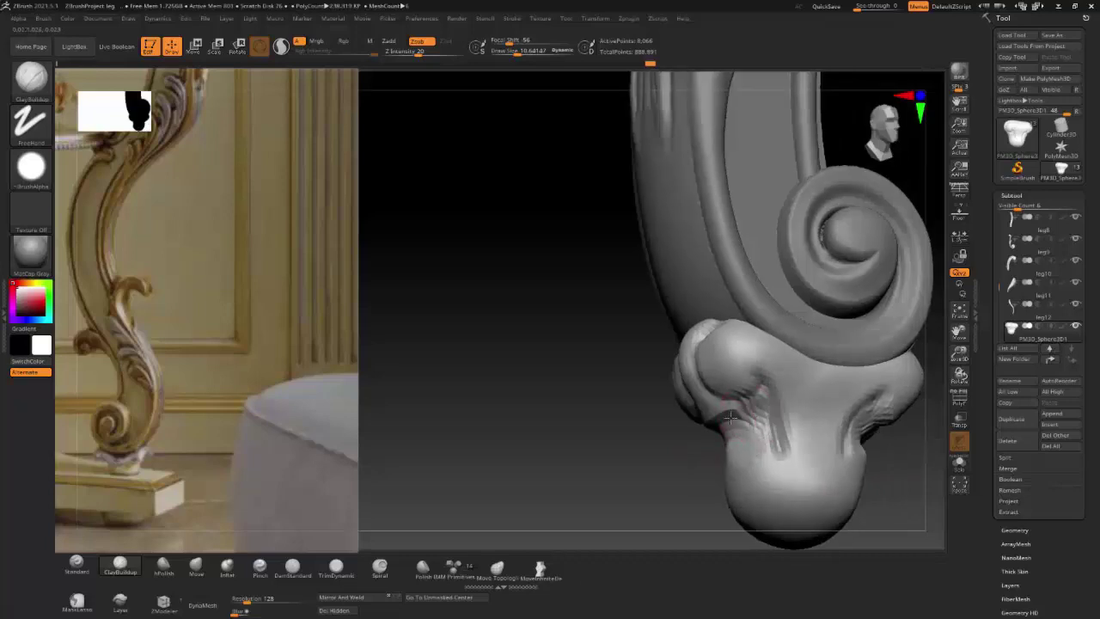
{"action": "left_click_drag", "start_coordinate": [758, 414], "coordinate": [762, 434]}
{"action": "mouse_move", "coordinate": [761, 434]}
{"action": "right_mouse_down"}
{"action": "mouse_move", "coordinate": [794, 450]}
{"action": "mouse_move", "coordinate": [832, 386]}
{"action": "mouse_move", "coordinate": [679, 336]}
{"action": "right_mouse_up"}
Step: Deepen the cleft between the two bulges and reshape the surface around it
{"action": "left_click_drag", "start_coordinate": [670, 340], "coordinate": [678, 393]}
{"action": "left_click_drag", "start_coordinate": [661, 349], "coordinate": [677, 406]}
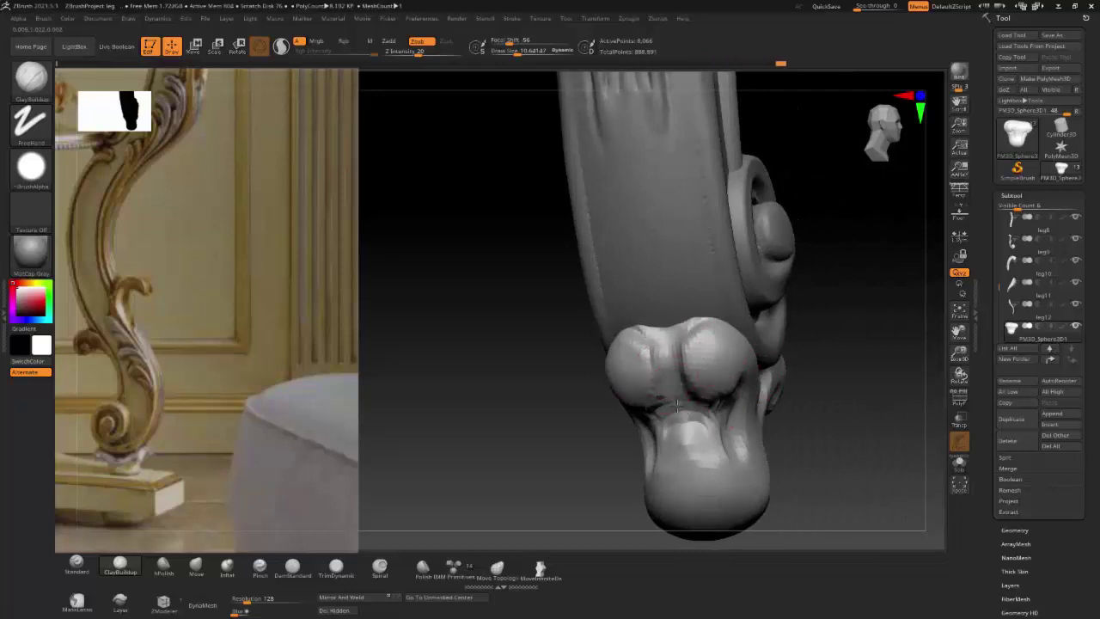
{"action": "mouse_move", "coordinate": [735, 387]}
{"action": "right_mouse_down"}
{"action": "mouse_move", "coordinate": [736, 361]}
{"action": "mouse_move", "coordinate": [673, 337]}
{"action": "right_mouse_up"}
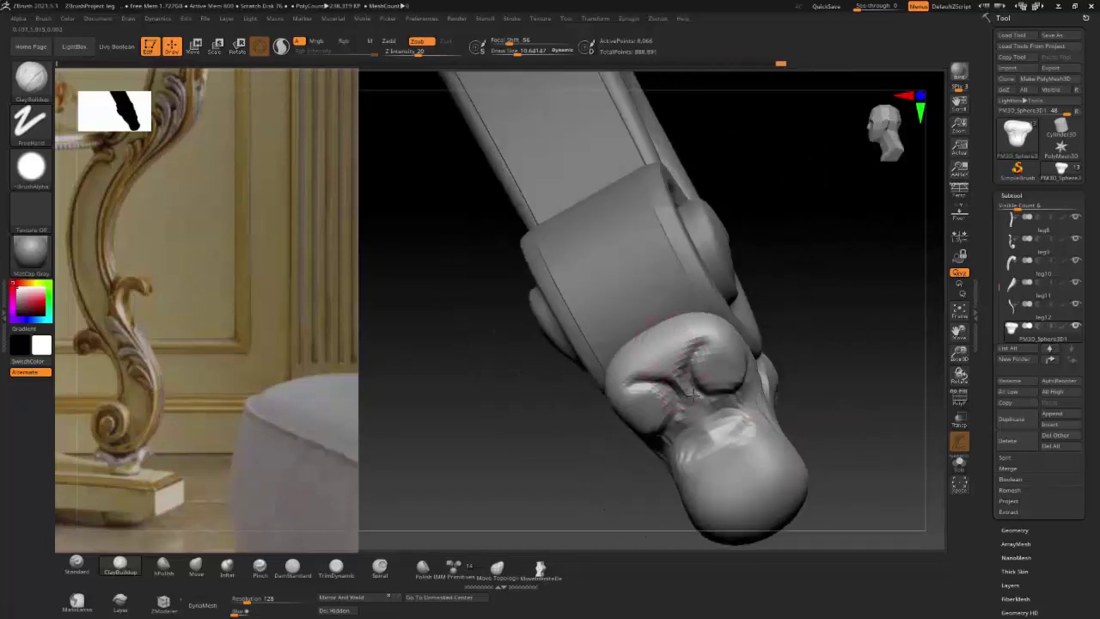
{"action": "left_click_drag", "start_coordinate": [692, 394], "coordinate": [666, 333]}
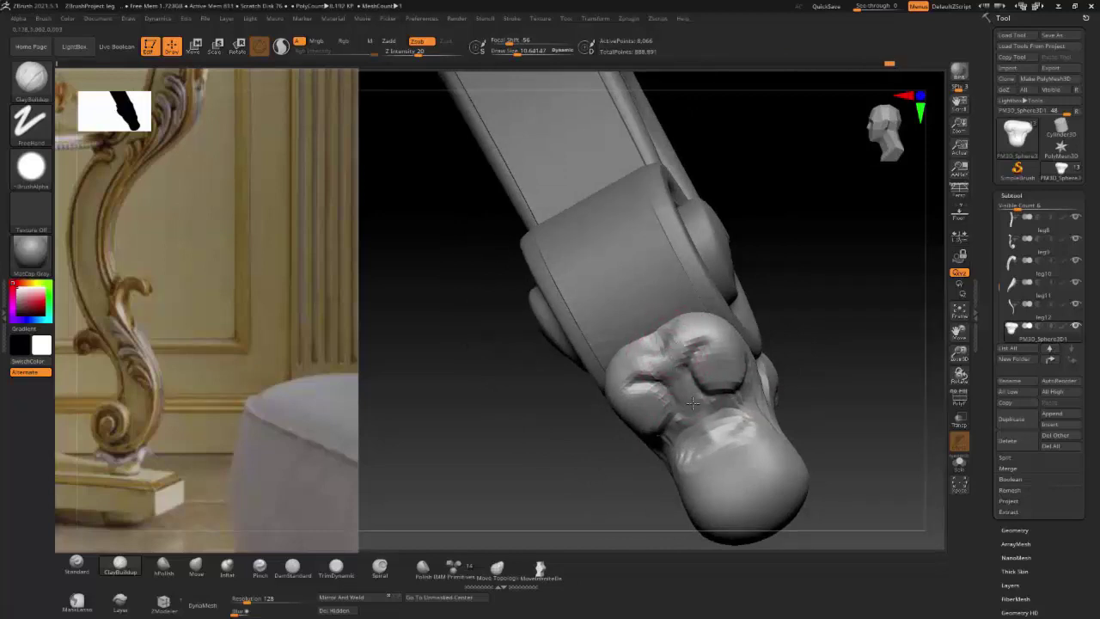
{"action": "mouse_move", "coordinate": [688, 421]}
{"action": "right_mouse_down"}
{"action": "mouse_move", "coordinate": [715, 465]}
{"action": "mouse_move", "coordinate": [827, 418]}
{"action": "right_mouse_up"}
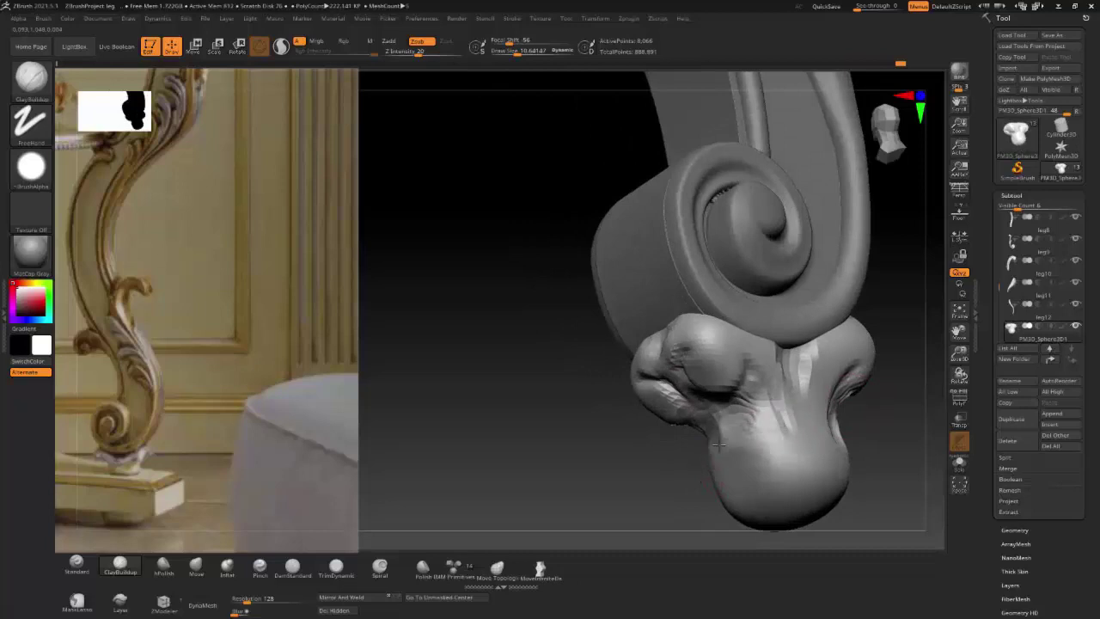
{"action": "right_click_drag", "start_coordinate": [741, 435], "coordinate": [822, 435]}
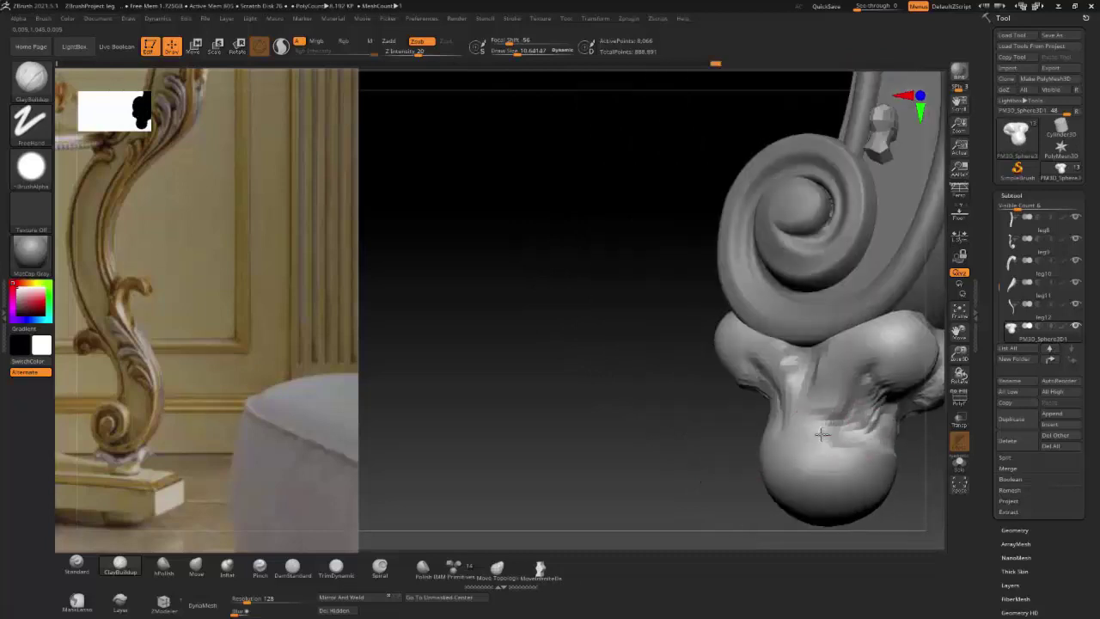
{"action": "right_click_drag", "start_coordinate": [643, 404], "coordinate": [542, 405]}
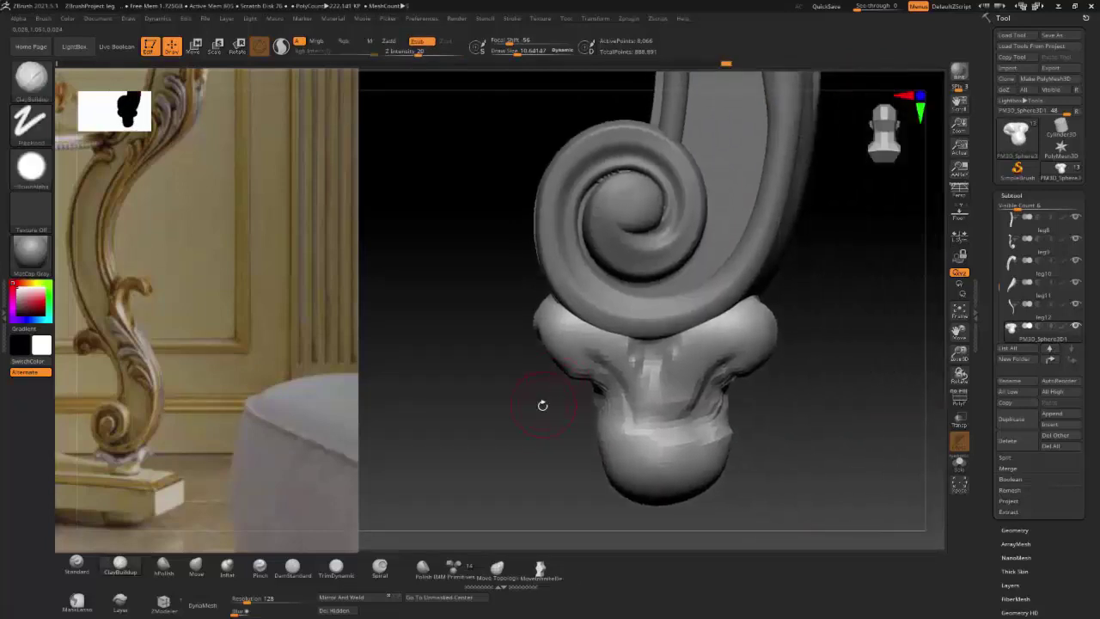
Step: Pull the foot's left bulb downward with the Move brush
{"action": "left_click", "coordinate": [196, 566]}
{"action": "left_click_drag", "start_coordinate": [541, 341], "coordinate": [556, 375]}
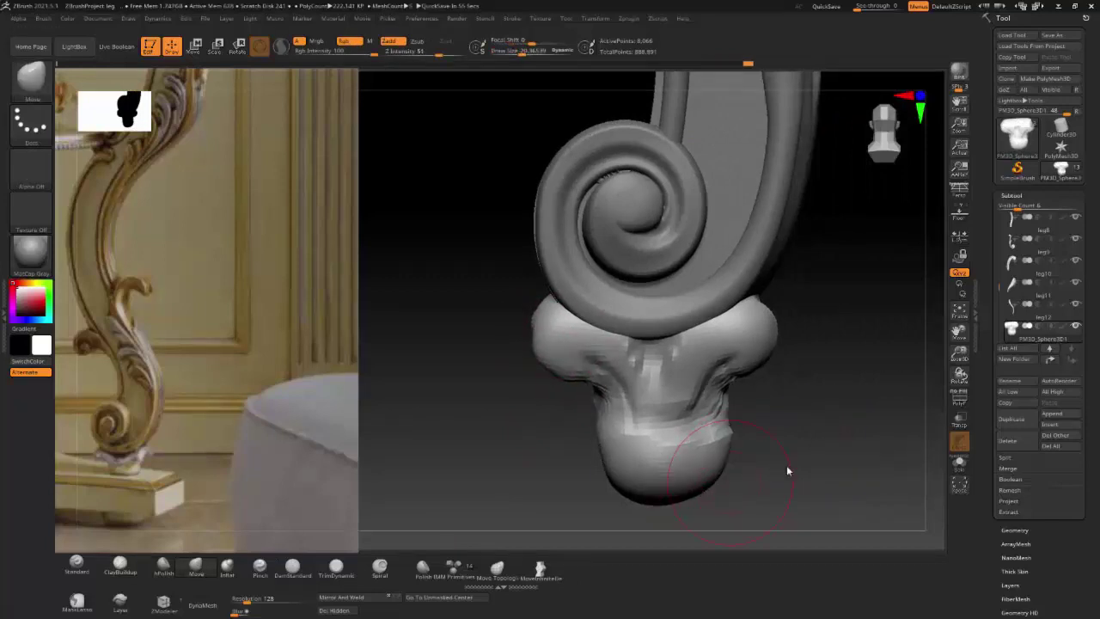
{"action": "mouse_move", "coordinate": [788, 470]}
{"action": "left_mouse_down", "text": "alt"}
{"action": "mouse_move", "coordinate": [737, 351]}
{"action": "mouse_move", "coordinate": [757, 351]}
{"action": "left_mouse_up", "text": "alt"}
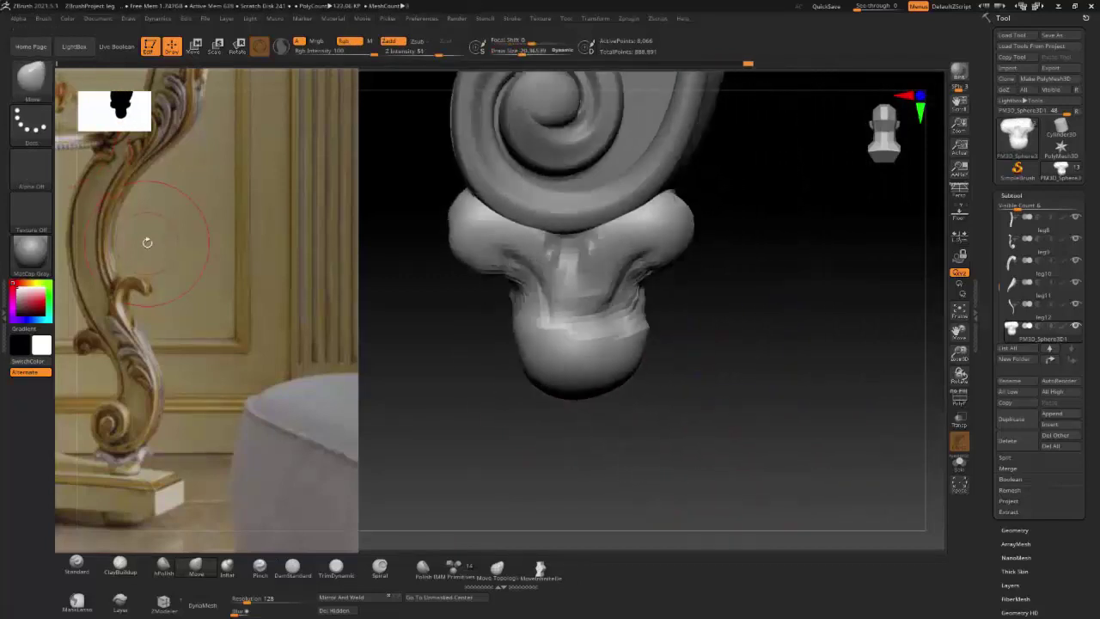
Step: Trim away the foot's rounded bottom with TrimLasso so it ends flat
{"action": "left_click", "coordinate": [30, 79], "text": "ctrl+shift"}
{"action": "left_click", "coordinate": [609, 146]}
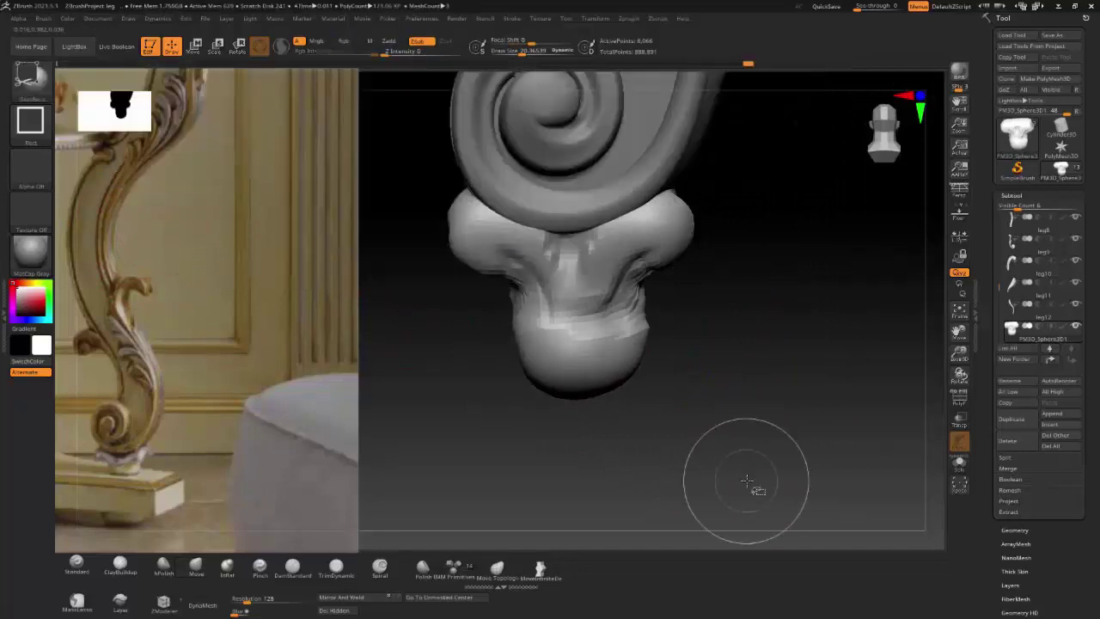
{"action": "left_click_drag", "start_coordinate": [750, 474], "coordinate": [482, 351], "text": "ctrl+shift"}
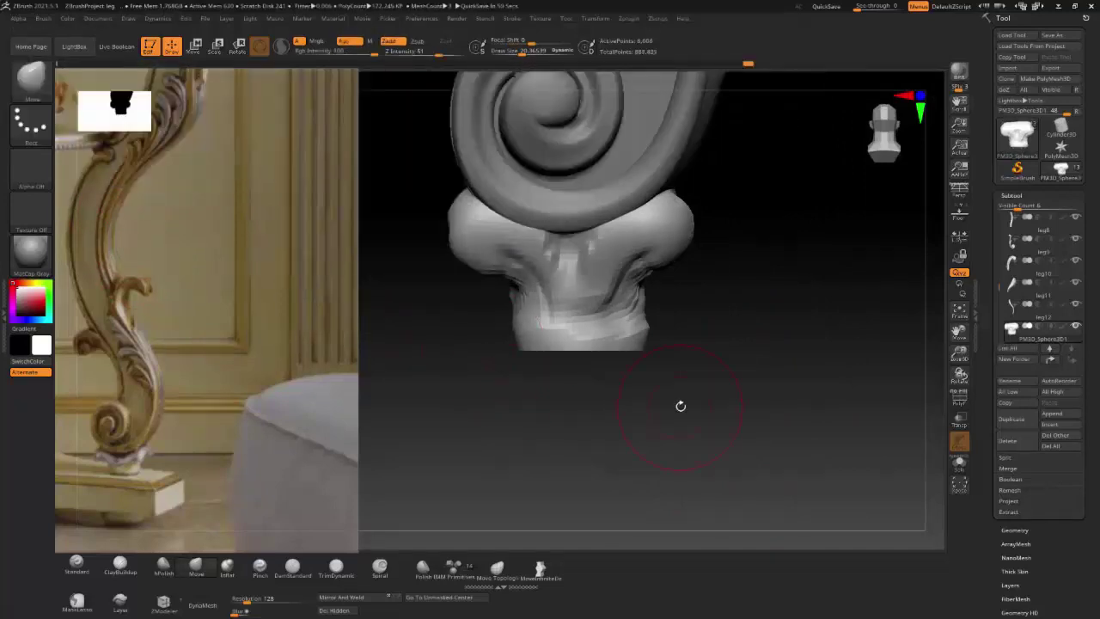
{"action": "mouse_move", "coordinate": [680, 405]}
{"action": "left_mouse_down"}
{"action": "mouse_move", "coordinate": [513, 400]}
{"action": "mouse_move", "coordinate": [526, 393]}
{"action": "left_mouse_up"}
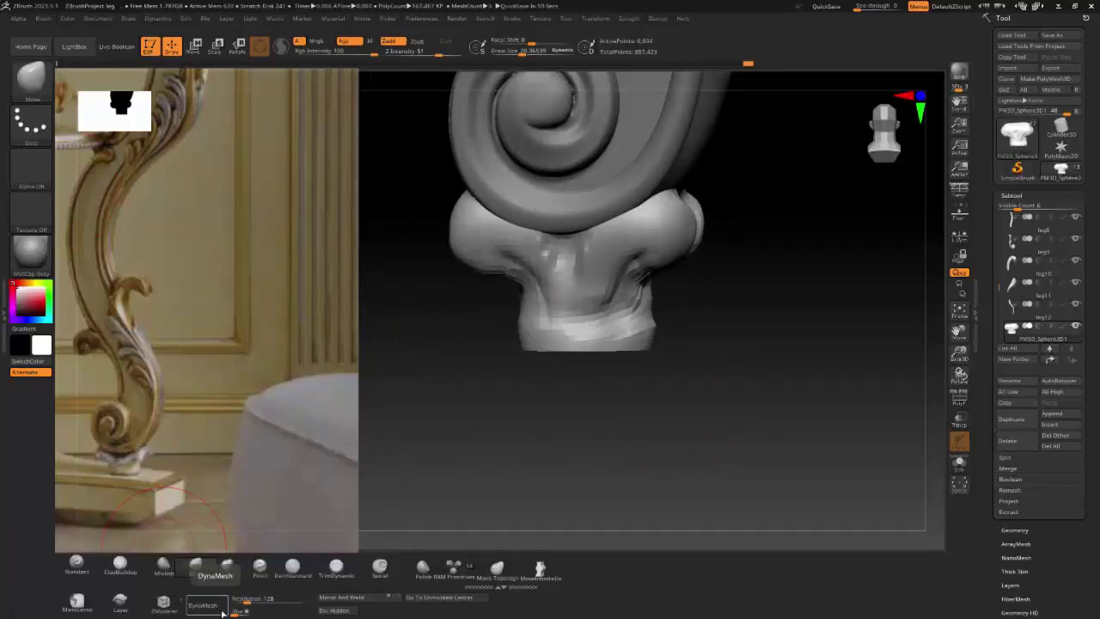
Step: Set the resolution and DynaMesh the leg piece
{"action": "left_click_drag", "start_coordinate": [242, 600], "coordinate": [262, 604]}
{"action": "left_click", "coordinate": [203, 605]}
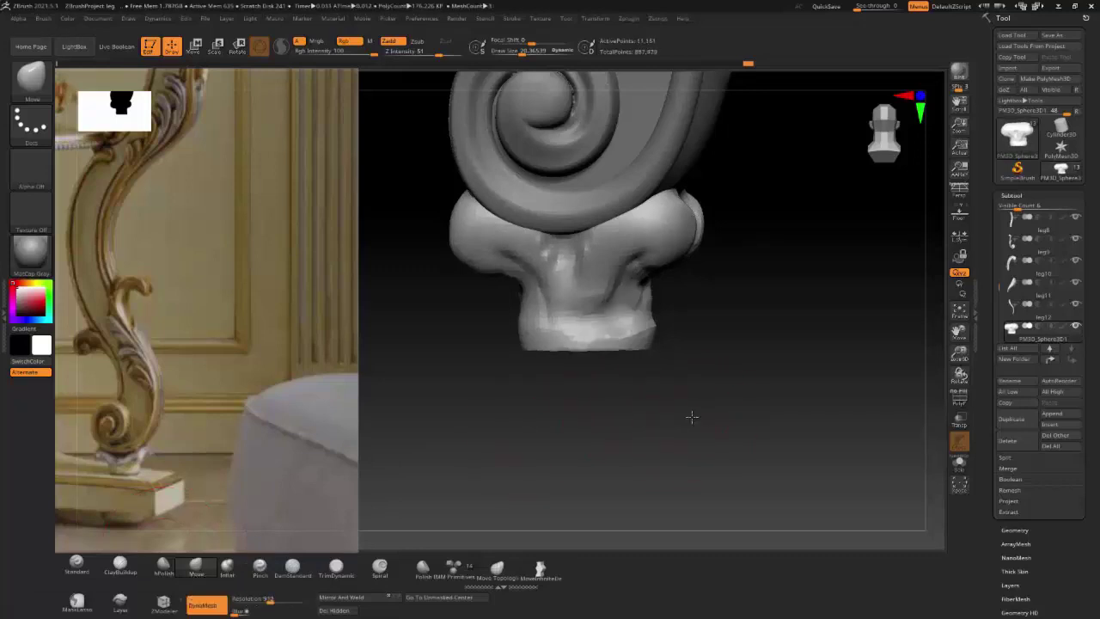
{"action": "mouse_move", "coordinate": [690, 417]}
{"action": "left_mouse_down"}
{"action": "mouse_move", "coordinate": [559, 393]}
{"action": "mouse_move", "coordinate": [577, 444]}
{"action": "left_mouse_up"}
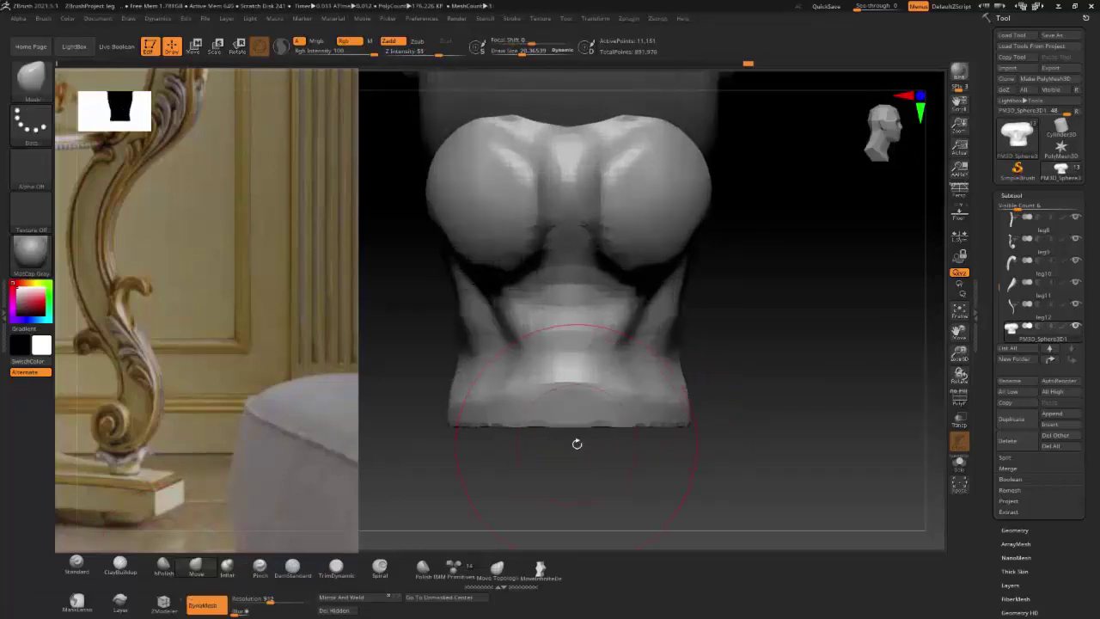
Step: Carve and deepen a fine crease under the ball with a small DamStandard brush
{"action": "left_click_drag", "start_coordinate": [503, 356], "coordinate": [418, 312]}
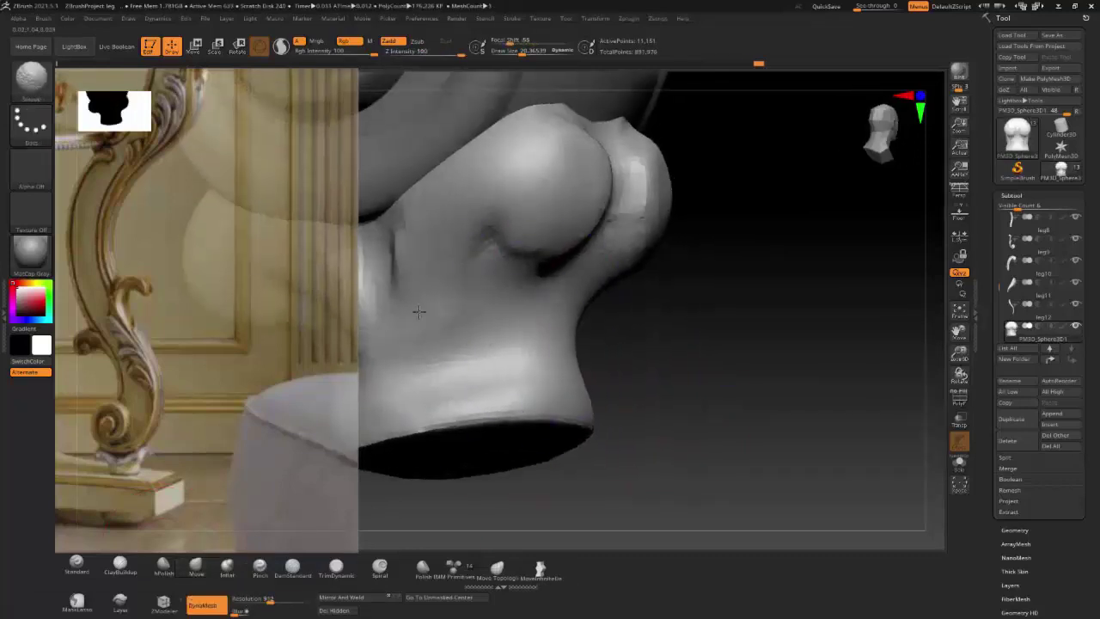
{"action": "mouse_move", "coordinate": [636, 344]}
{"action": "left_mouse_down"}
{"action": "mouse_move", "coordinate": [619, 296]}
{"action": "mouse_move", "coordinate": [550, 267]}
{"action": "left_mouse_up"}
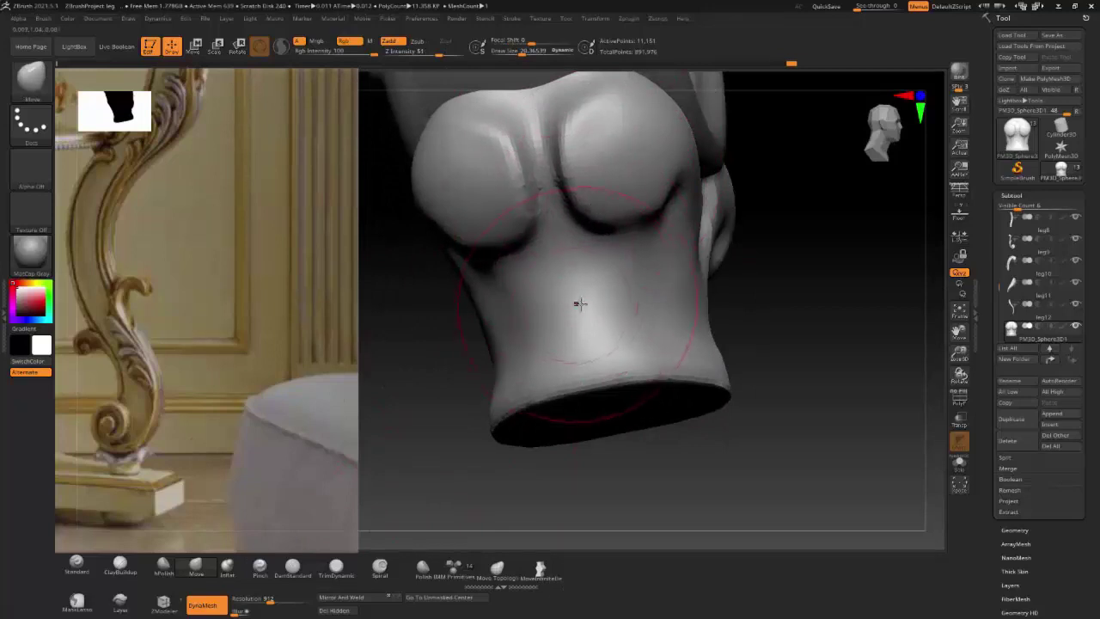
{"action": "left_click_drag", "start_coordinate": [577, 315], "coordinate": [621, 202]}
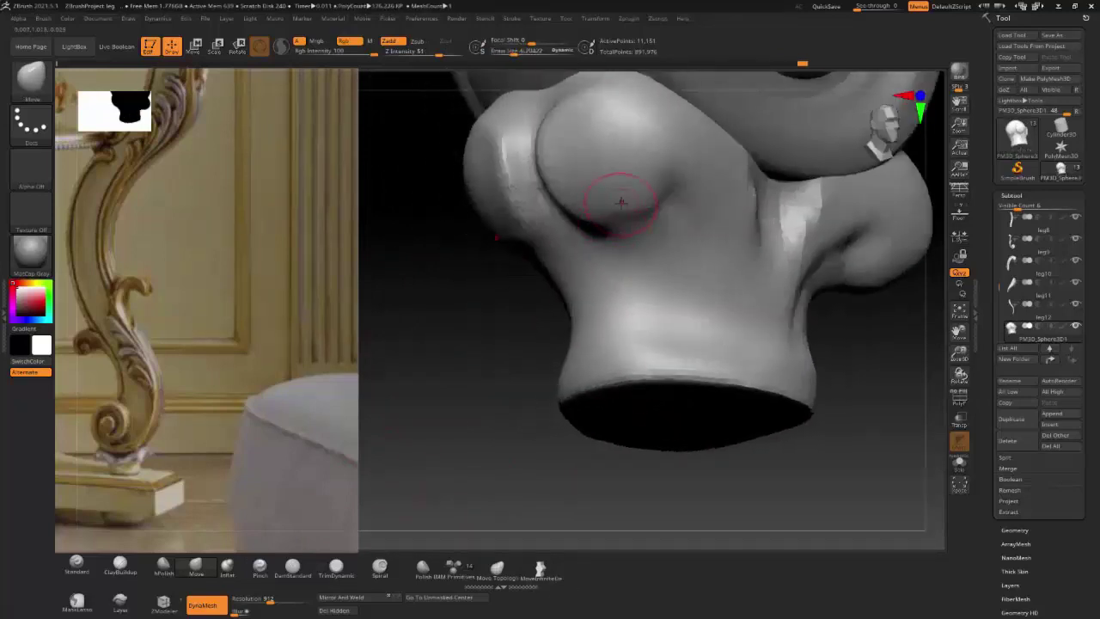
{"action": "left_click", "coordinate": [290, 565]}
{"action": "left_click_drag", "start_coordinate": [670, 161], "coordinate": [673, 166]}
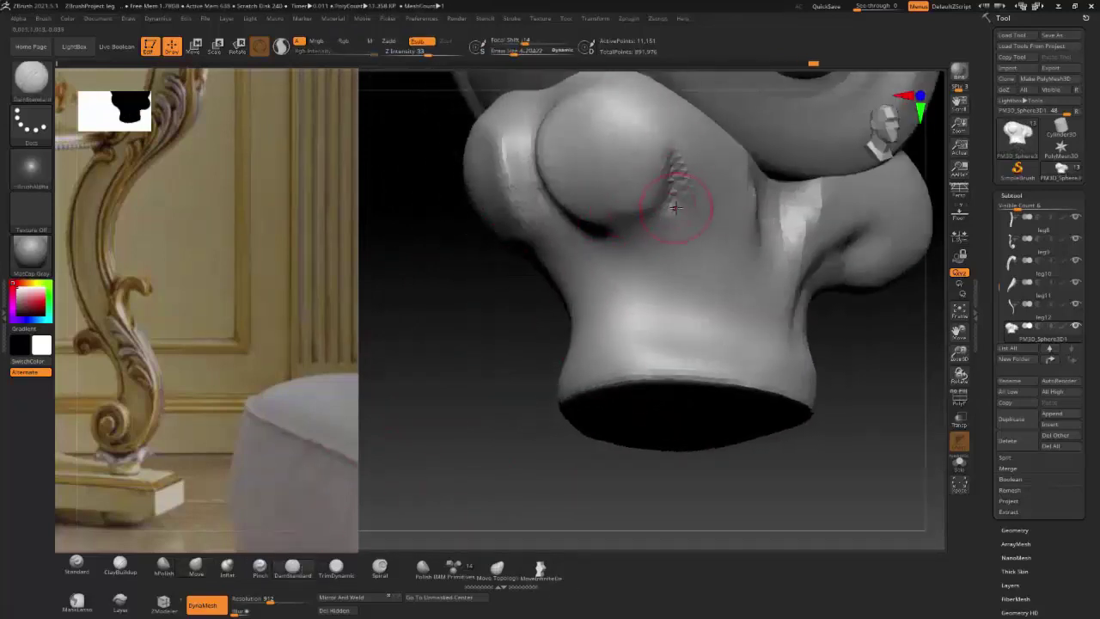
{"action": "right_click_drag", "start_coordinate": [676, 207], "coordinate": [656, 197]}
{"action": "mouse_move", "coordinate": [671, 202]}
{"action": "left_mouse_down"}
{"action": "mouse_move", "coordinate": [602, 236]}
{"action": "mouse_move", "coordinate": [637, 230]}
{"action": "left_mouse_up"}
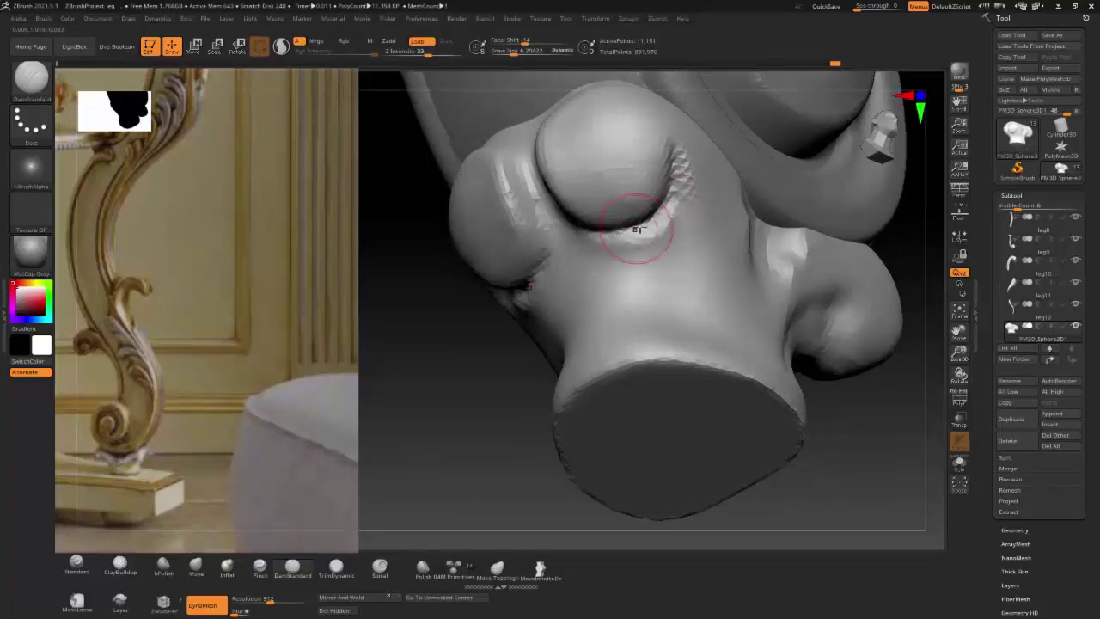
{"action": "right_click_drag", "start_coordinate": [637, 230], "coordinate": [659, 129]}
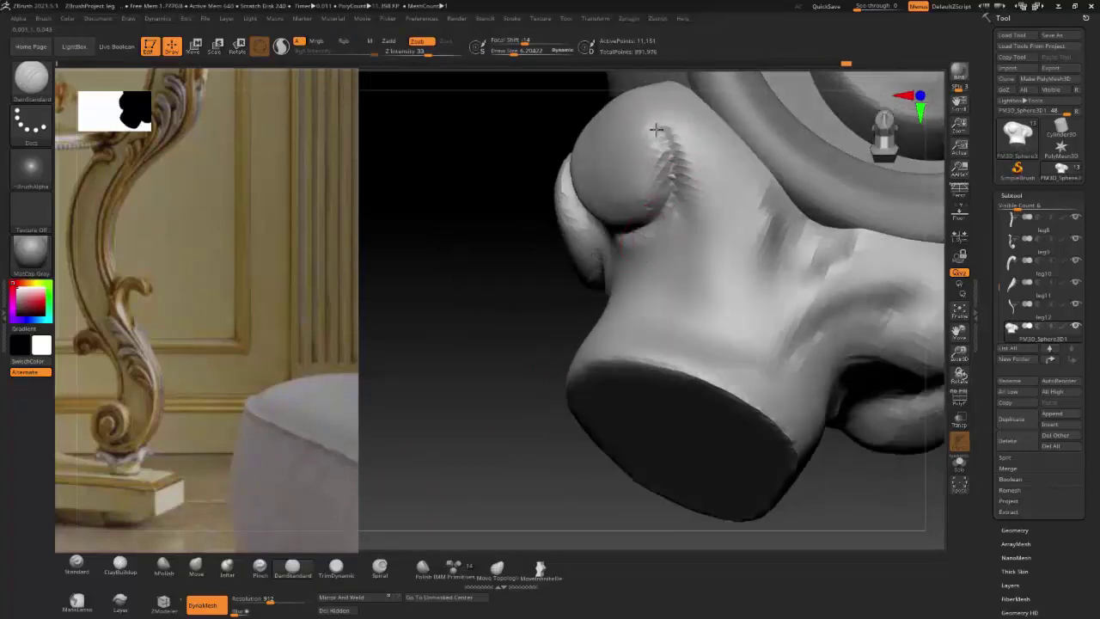
Step: Smooth the crease on the lobed block and raise a bulge at its top from the front
{"action": "left_click_drag", "start_coordinate": [695, 177], "coordinate": [730, 270], "text": "shift"}
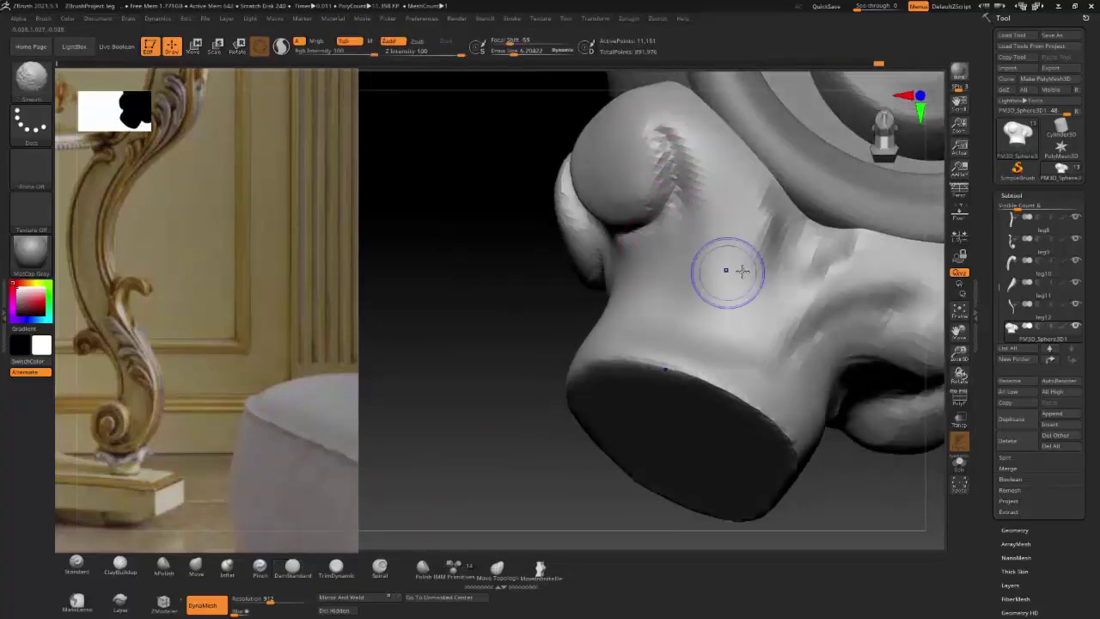
{"action": "mouse_move", "coordinate": [865, 233]}
{"action": "right_mouse_down"}
{"action": "mouse_move", "coordinate": [756, 203]}
{"action": "mouse_move", "coordinate": [602, 216]}
{"action": "mouse_move", "coordinate": [860, 294]}
{"action": "right_mouse_up"}
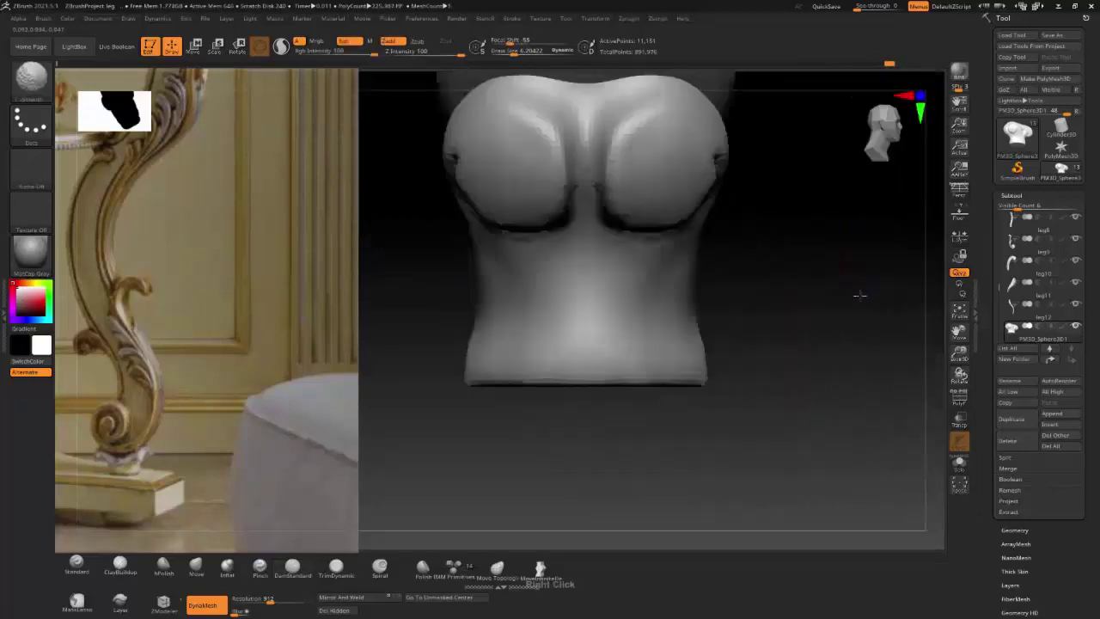
{"action": "right_click_drag", "start_coordinate": [627, 177], "coordinate": [560, 329], "text": "alt"}
{"action": "left_click_drag", "start_coordinate": [559, 312], "coordinate": [578, 279]}
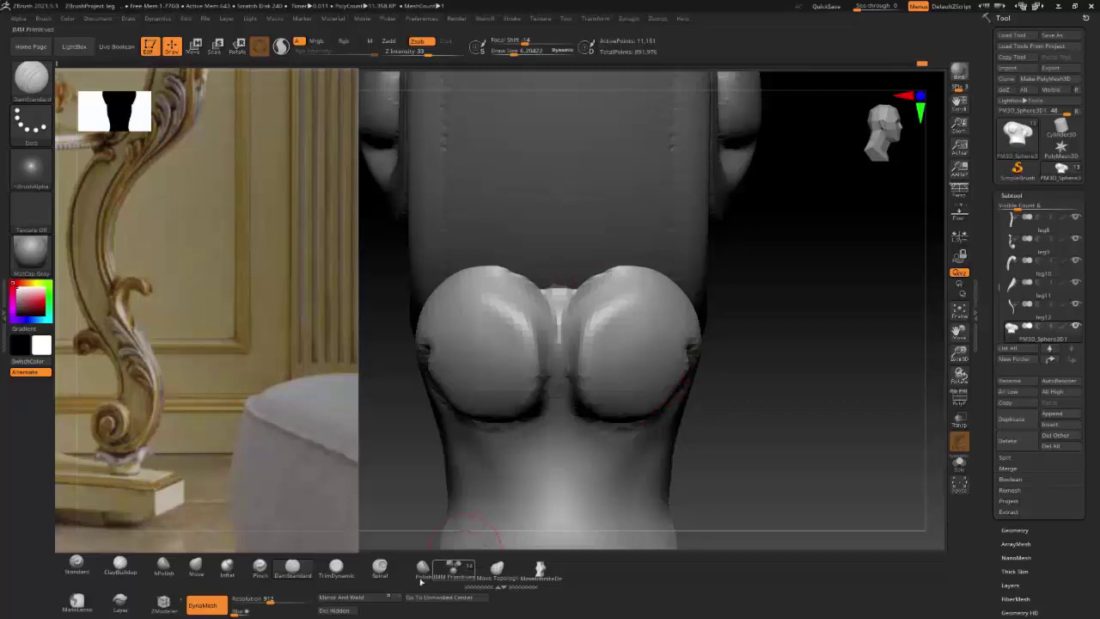
Step: Smooth out the groove in the bulge with a larger brush
{"action": "key", "text": "b"}
{"action": "key", "text": "m"}
{"action": "key", "text": "v"}
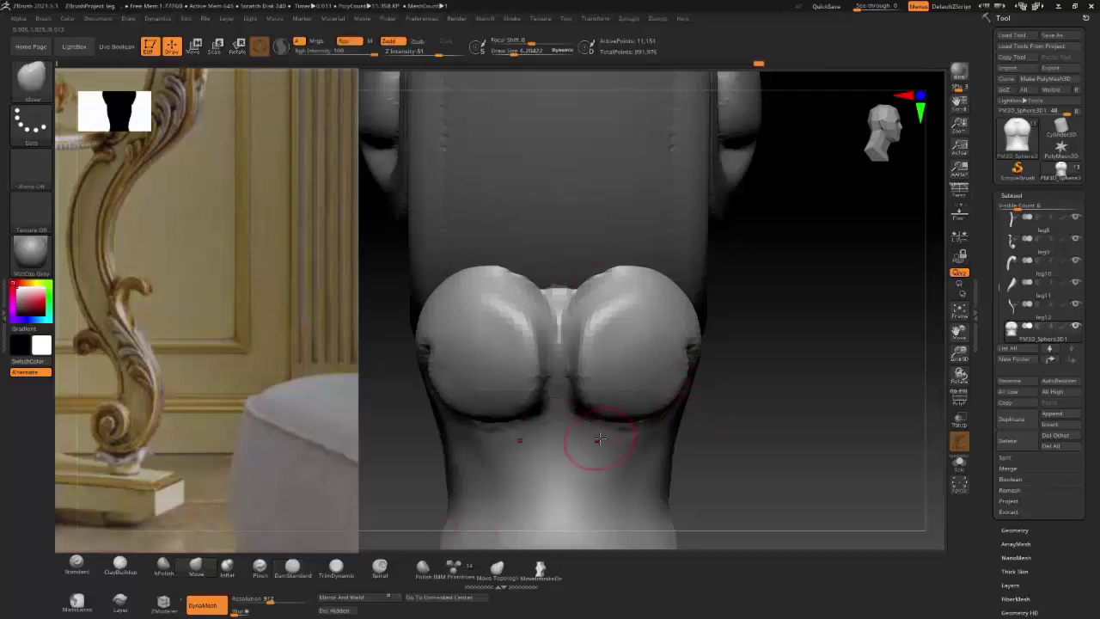
{"action": "mouse_move", "coordinate": [631, 330]}
{"action": "right_mouse_down"}
{"action": "mouse_move", "coordinate": [621, 332]}
{"action": "mouse_move", "coordinate": [644, 361]}
{"action": "right_mouse_up"}
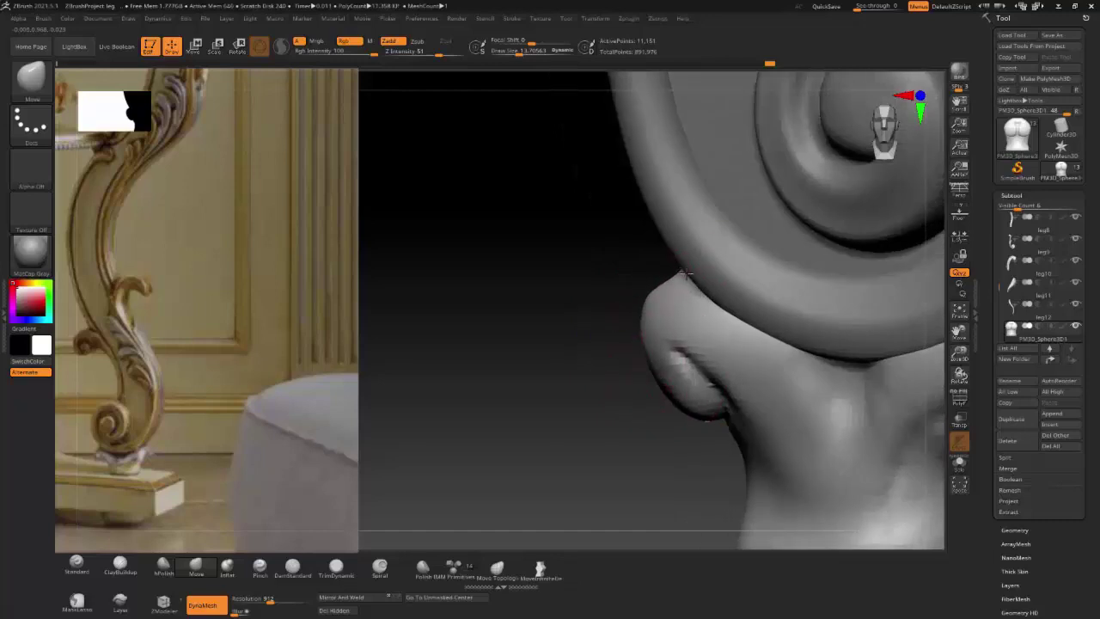
{"action": "right_click_drag", "start_coordinate": [731, 371], "coordinate": [802, 330]}
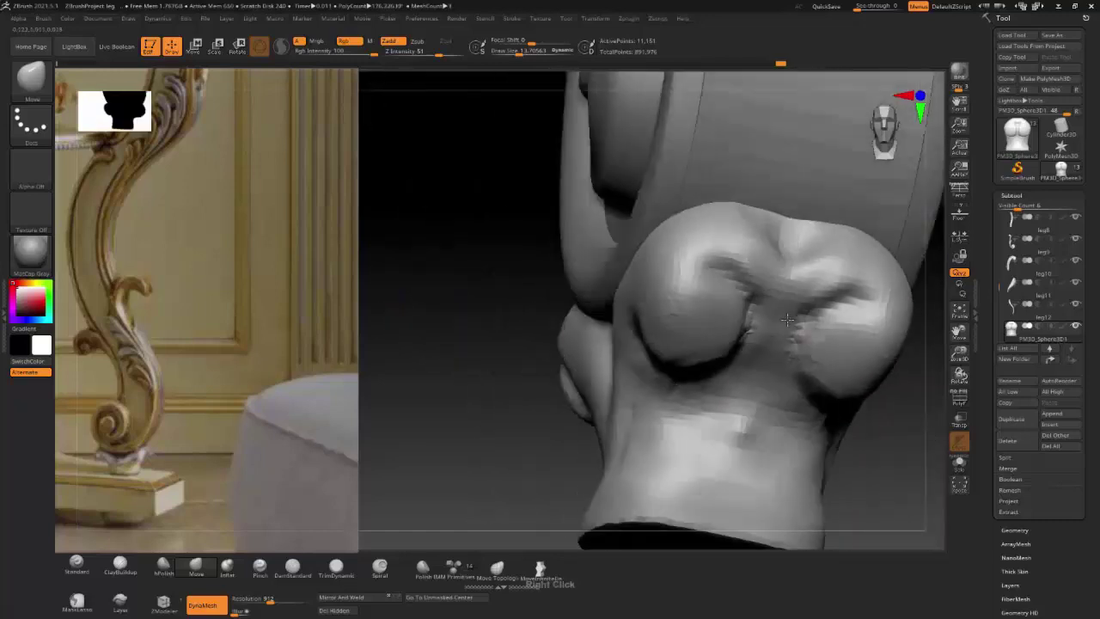
{"action": "left_click_drag", "start_coordinate": [802, 330], "coordinate": [773, 286], "text": "shift"}
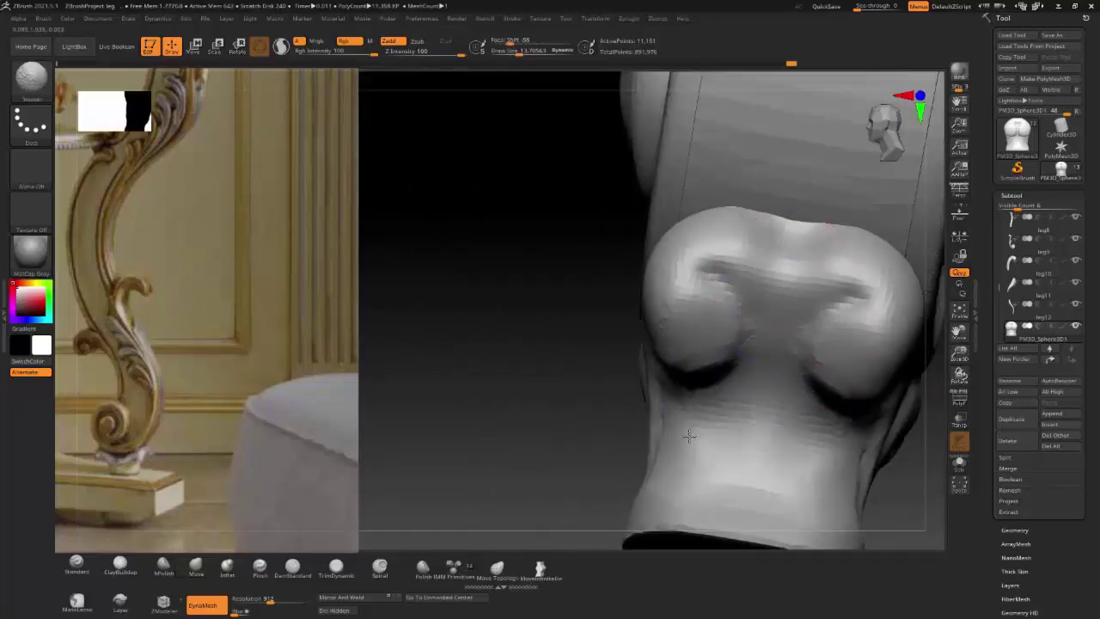
Step: Smooth the blocky patches on the lower front of the lobes, then view the whole leg
{"action": "right_click_drag", "start_coordinate": [803, 319], "coordinate": [836, 363]}
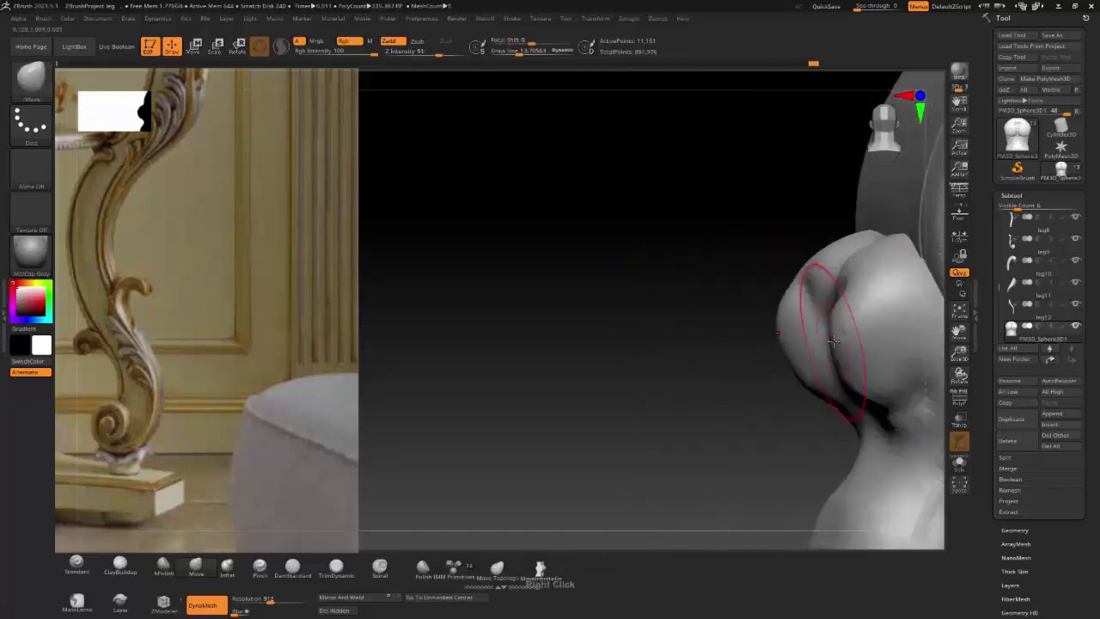
{"action": "mouse_move", "coordinate": [813, 296]}
{"action": "right_mouse_down"}
{"action": "mouse_move", "coordinate": [703, 222]}
{"action": "mouse_move", "coordinate": [658, 270]}
{"action": "right_mouse_up"}
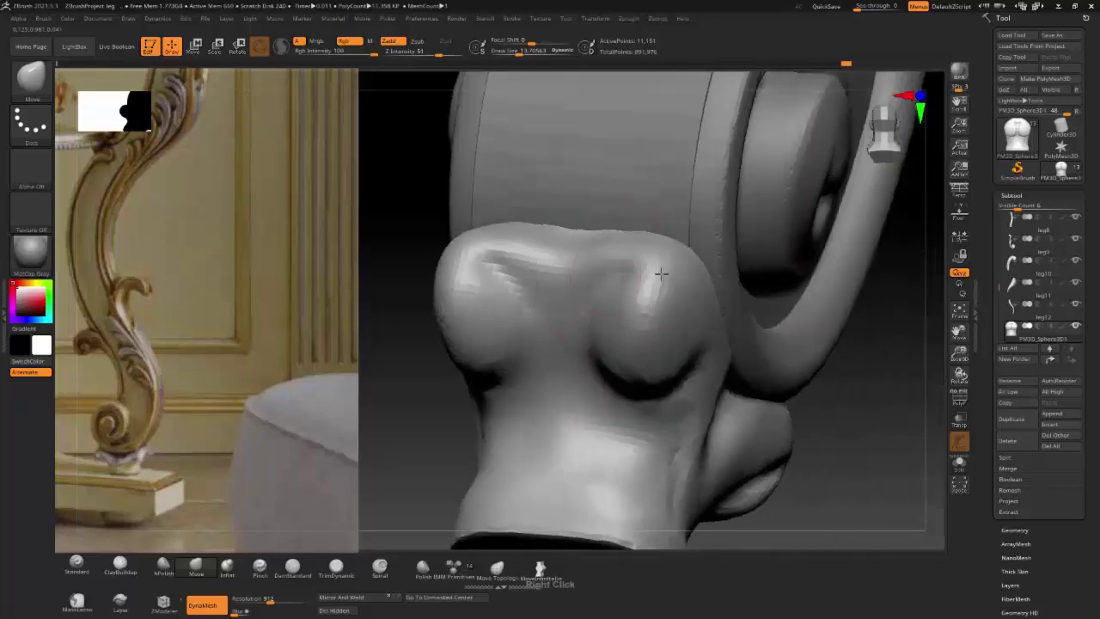
{"action": "mouse_move", "coordinate": [576, 266]}
{"action": "right_mouse_down"}
{"action": "mouse_move", "coordinate": [644, 363]}
{"action": "mouse_move", "coordinate": [696, 244]}
{"action": "mouse_move", "coordinate": [558, 398]}
{"action": "right_mouse_up"}
{"action": "mouse_move", "coordinate": [810, 344]}
{"action": "right_mouse_down"}
{"action": "mouse_move", "coordinate": [639, 315]}
{"action": "mouse_move", "coordinate": [712, 433]}
{"action": "right_mouse_up"}
{"action": "left_click_drag", "start_coordinate": [712, 433], "coordinate": [625, 448], "text": "shift"}
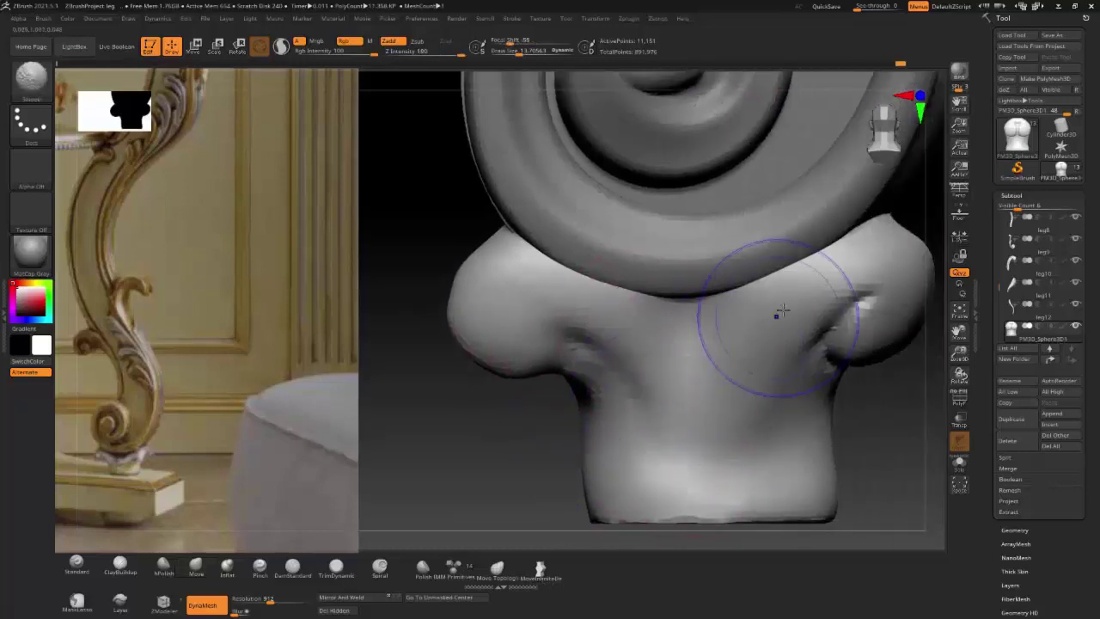
{"action": "mouse_move", "coordinate": [742, 332]}
{"action": "right_mouse_down"}
{"action": "mouse_move", "coordinate": [618, 374]}
{"action": "mouse_move", "coordinate": [685, 366]}
{"action": "right_mouse_up"}
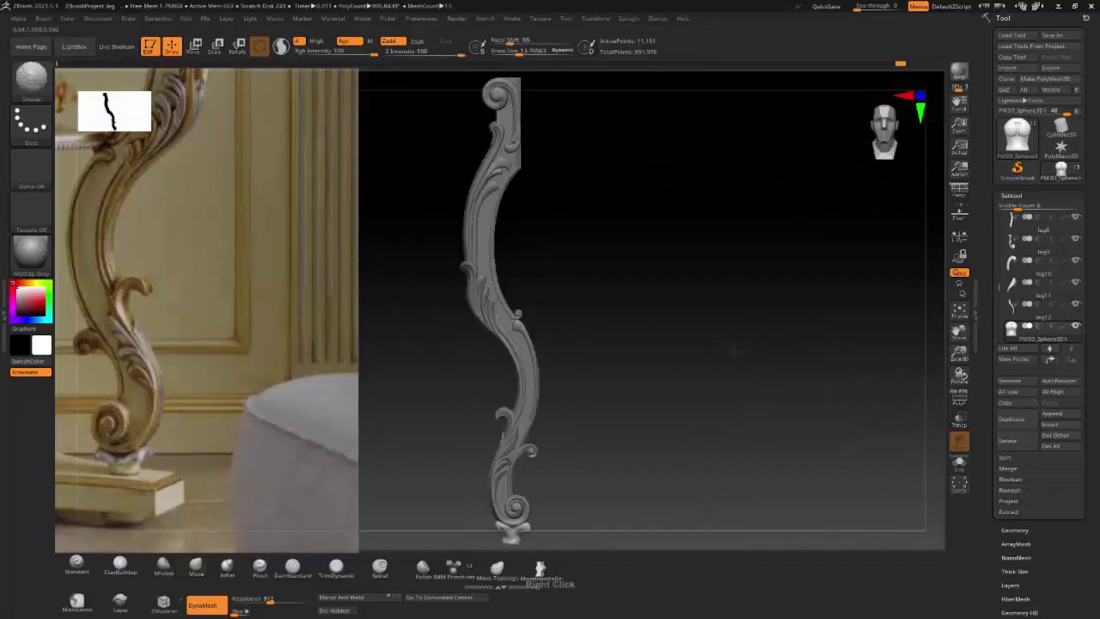
Step: Make leg8 active and inspect it close up from several angles
{"action": "left_click", "coordinate": [517, 323], "text": "alt"}
{"action": "right_click_drag", "start_coordinate": [584, 364], "coordinate": [617, 434], "text": "ctrl"}
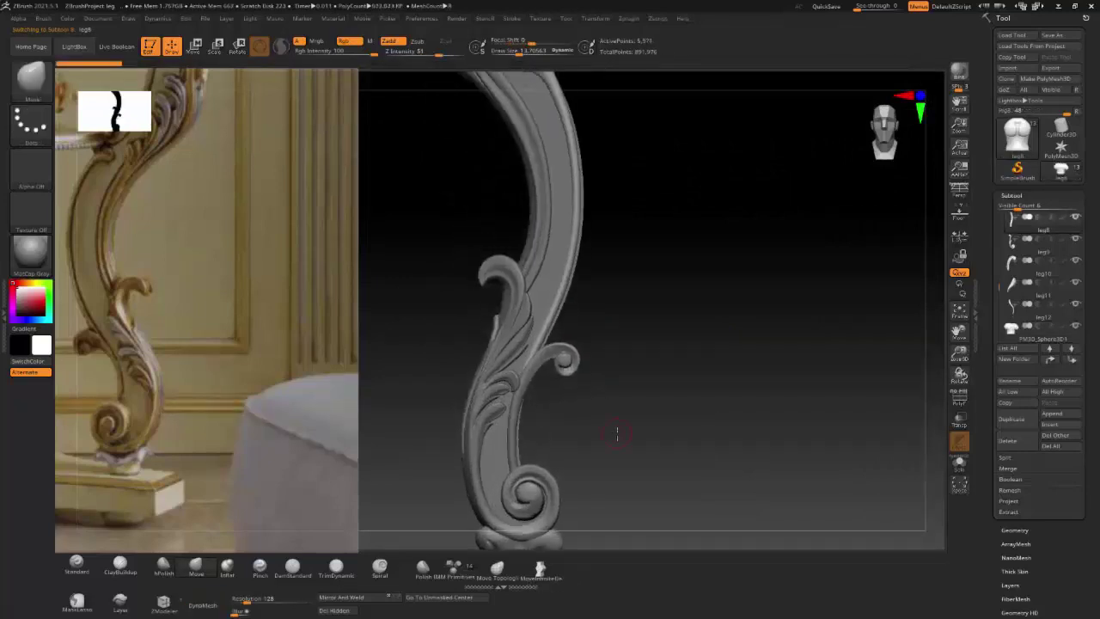
{"action": "mouse_move", "coordinate": [690, 131]}
{"action": "right_mouse_down", "text": "alt"}
{"action": "mouse_move", "coordinate": [679, 310]}
{"action": "mouse_move", "coordinate": [655, 355]}
{"action": "right_mouse_up", "text": "alt"}
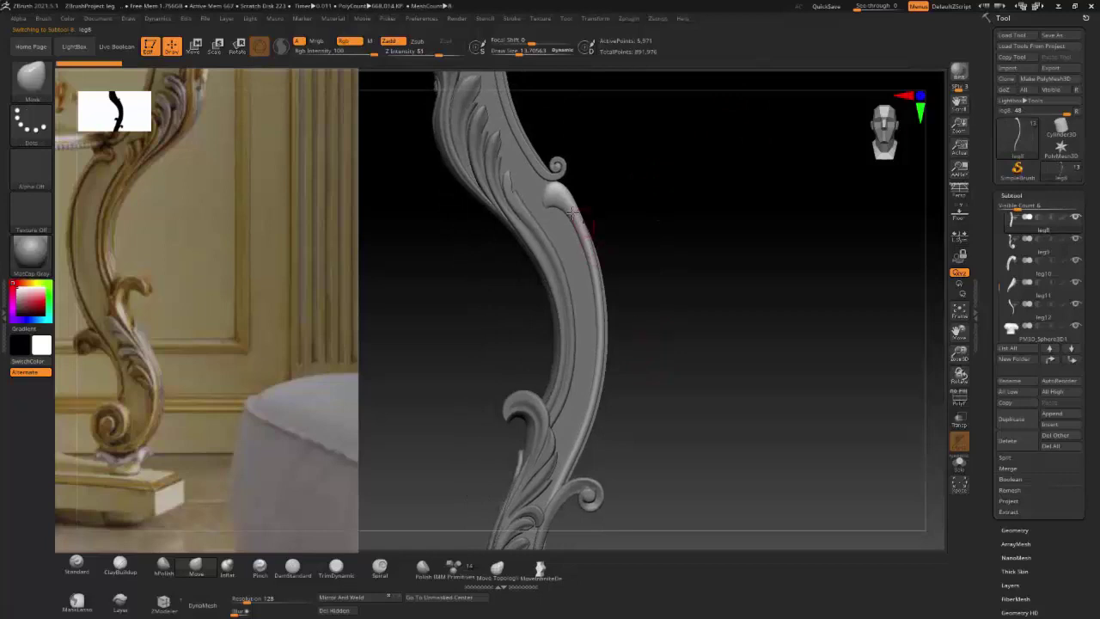
{"action": "mouse_move", "coordinate": [573, 213]}
{"action": "right_mouse_down"}
{"action": "mouse_move", "coordinate": [613, 184]}
{"action": "mouse_move", "coordinate": [544, 200]}
{"action": "right_mouse_up"}
Step: Open the Transform menu, zoom in on the leg, and select leg3 as the active part
{"action": "left_click", "coordinate": [595, 18]}
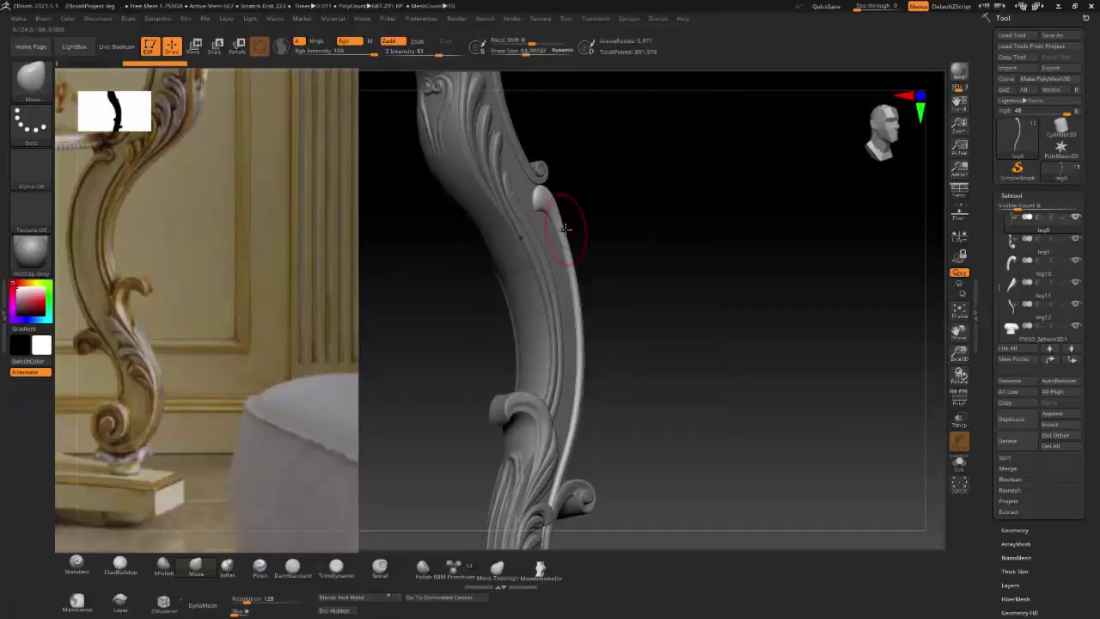
{"action": "mouse_move", "coordinate": [627, 213]}
{"action": "right_mouse_down"}
{"action": "mouse_move", "coordinate": [614, 216]}
{"action": "mouse_move", "coordinate": [653, 243]}
{"action": "mouse_move", "coordinate": [619, 275]}
{"action": "right_mouse_up"}
{"action": "mouse_move", "coordinate": [604, 282]}
{"action": "left_mouse_down"}
{"action": "mouse_move", "coordinate": [627, 344]}
{"action": "mouse_move", "coordinate": [601, 466]}
{"action": "mouse_move", "coordinate": [615, 525]}
{"action": "left_mouse_up"}
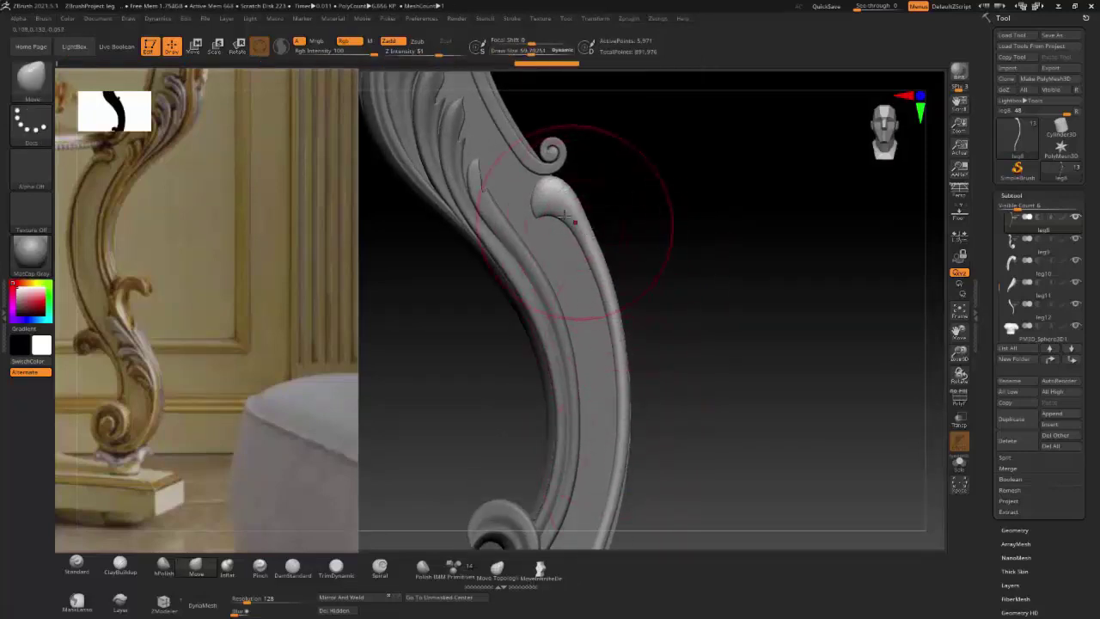
{"action": "right_click_drag", "start_coordinate": [680, 206], "coordinate": [622, 296]}
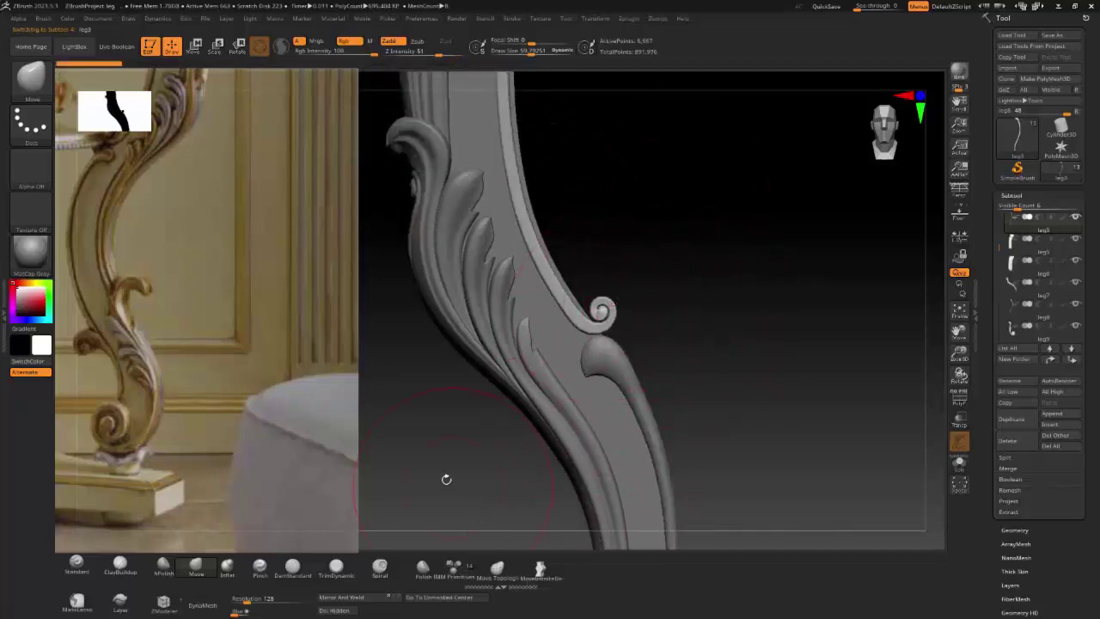
Step: Undo the first remesh and DynaMesh leg3 at resolution 1856
{"action": "left_click", "coordinate": [203, 605]}
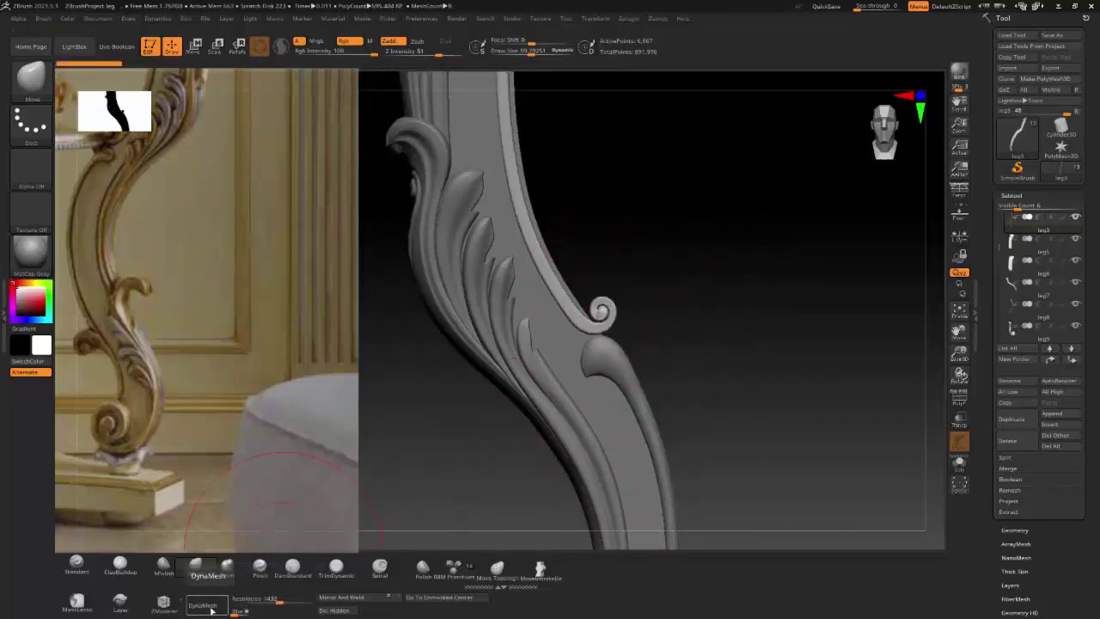
{"action": "right_click_drag", "start_coordinate": [494, 384], "coordinate": [642, 407], "text": "alt"}
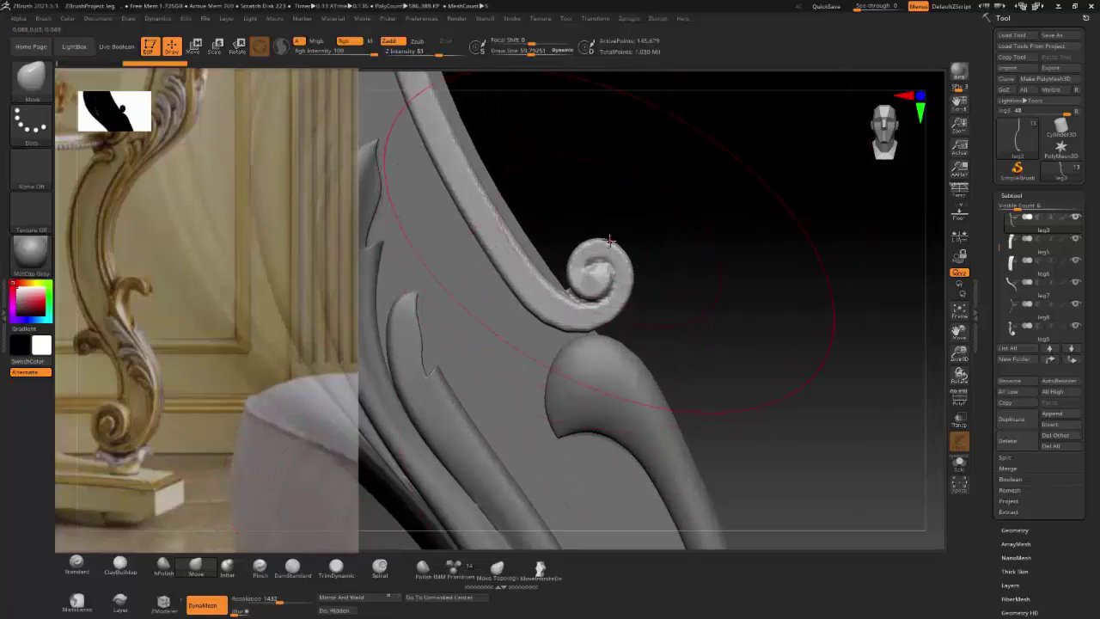
{"action": "key", "text": "ctrl+z"}
{"action": "left_click_drag", "start_coordinate": [277, 601], "coordinate": [286, 601]}
{"action": "left_click", "coordinate": [203, 605]}
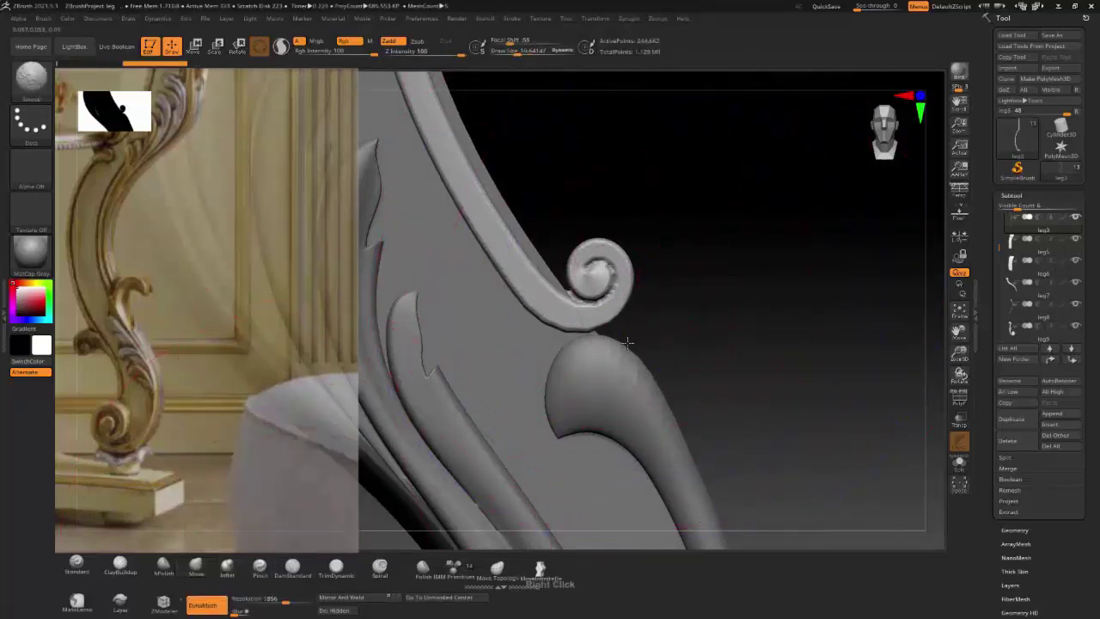
Step: Smooth the scroll's inner curl and carve a fine groove along it with a smaller brush
{"action": "right_click_drag", "start_coordinate": [628, 344], "coordinate": [628, 292], "text": "alt"}
{"action": "key", "text": "shift"}
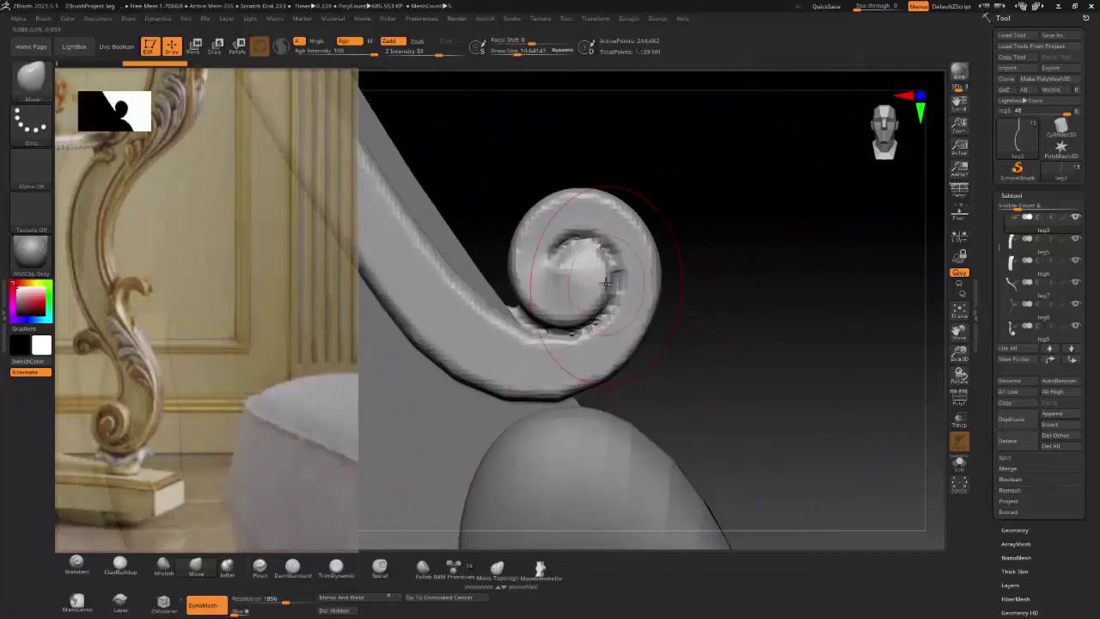
{"action": "mouse_move", "coordinate": [606, 282]}
{"action": "left_mouse_down", "text": "shift"}
{"action": "mouse_move", "coordinate": [589, 295]}
{"action": "mouse_move", "coordinate": [632, 251]}
{"action": "mouse_move", "coordinate": [597, 294]}
{"action": "left_mouse_up", "text": "shift"}
{"action": "key", "text": "bracketleft"}
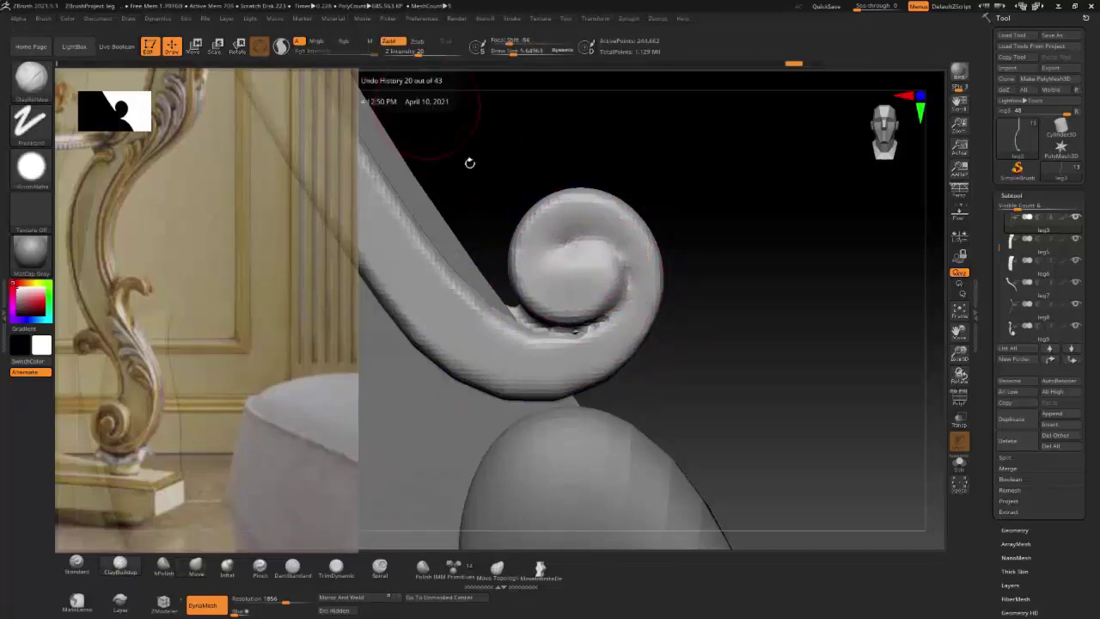
{"action": "left_click_drag", "start_coordinate": [595, 261], "coordinate": [589, 246], "text": "alt"}
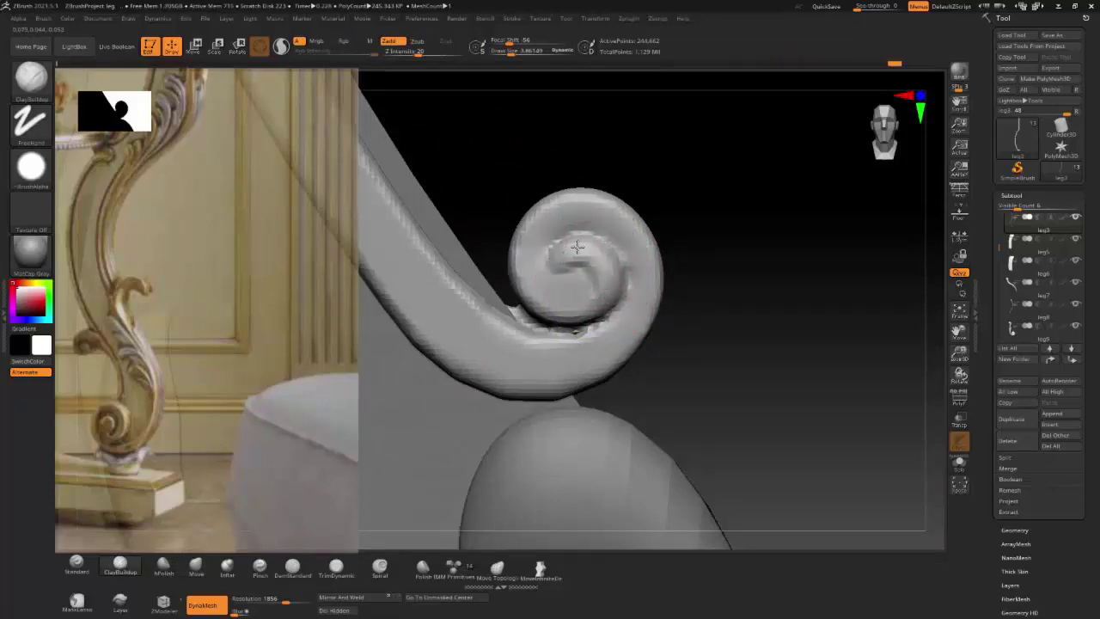
{"action": "left_click_drag", "start_coordinate": [578, 308], "coordinate": [587, 288], "text": "shift"}
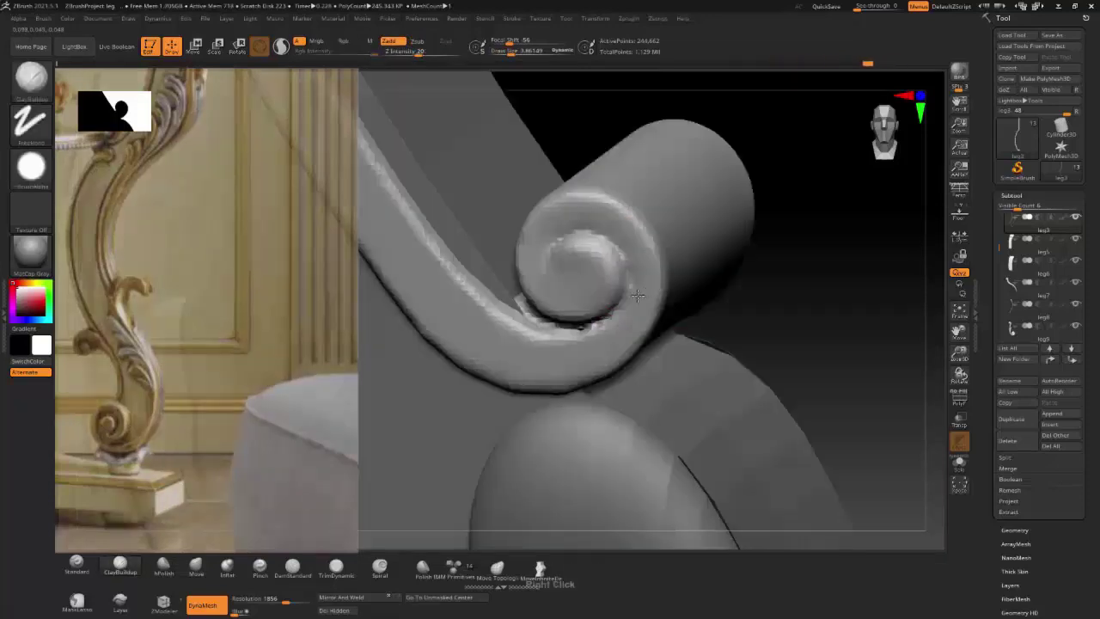
{"action": "key", "text": "bracketleft"}
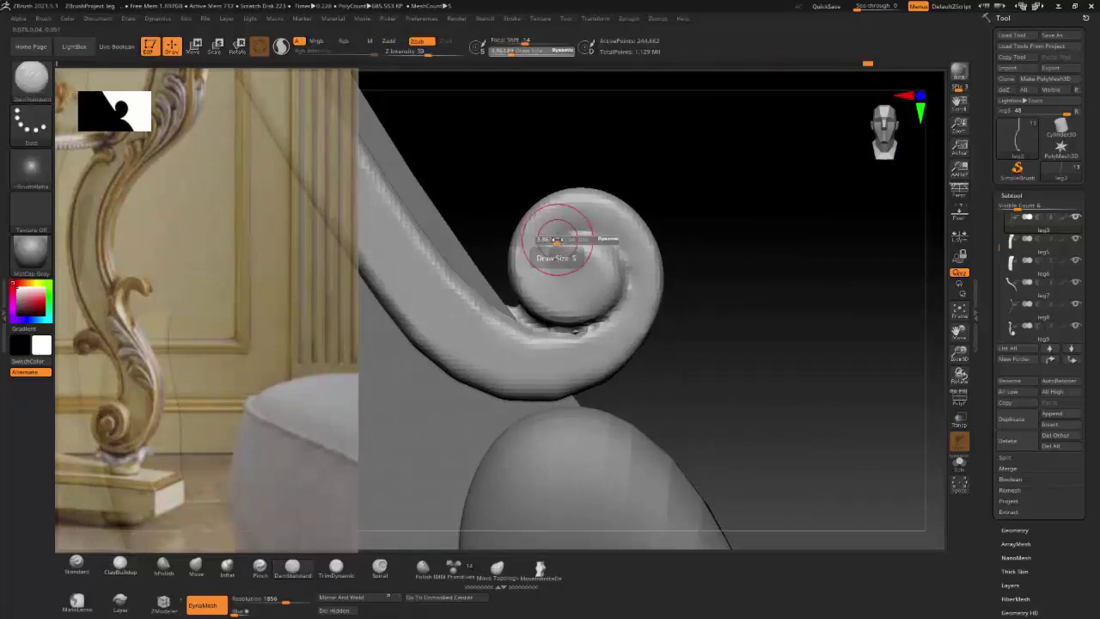
{"action": "left_click_drag", "start_coordinate": [557, 232], "coordinate": [552, 269]}
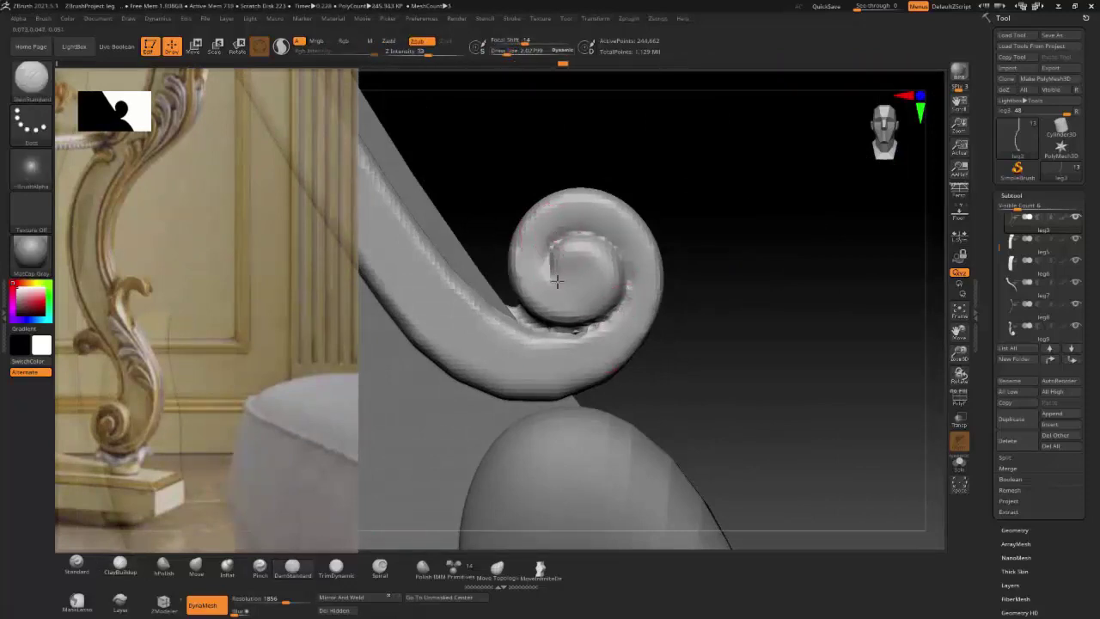
Step: Pull the curl's outer rim out and up with Move, then frame the whole leg
{"action": "left_click", "coordinate": [197, 567]}
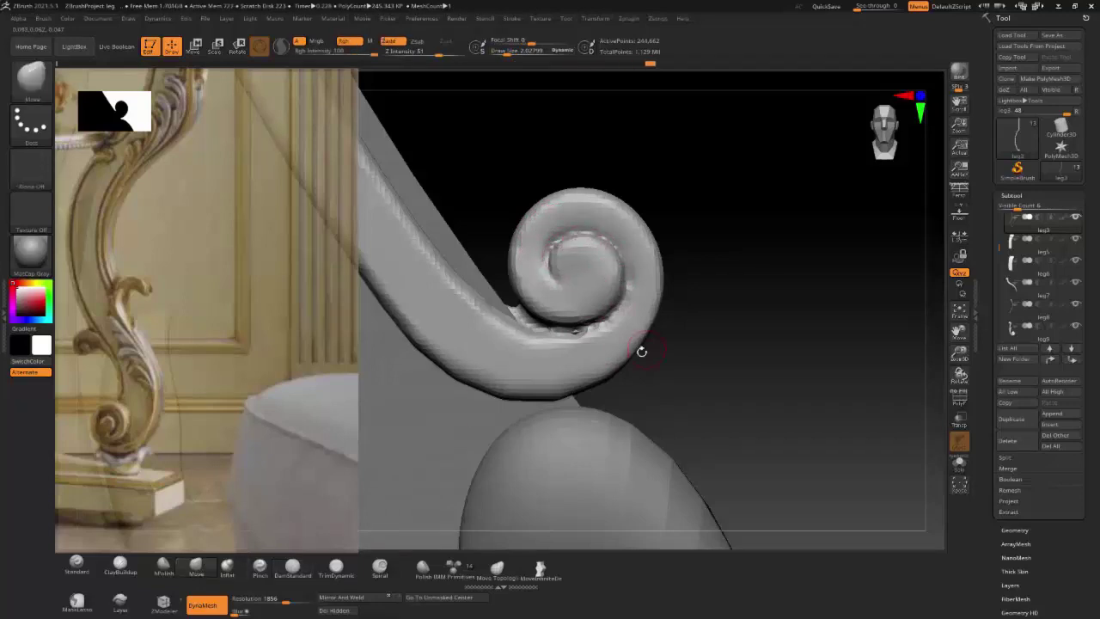
{"action": "left_click_drag", "start_coordinate": [641, 351], "coordinate": [647, 296]}
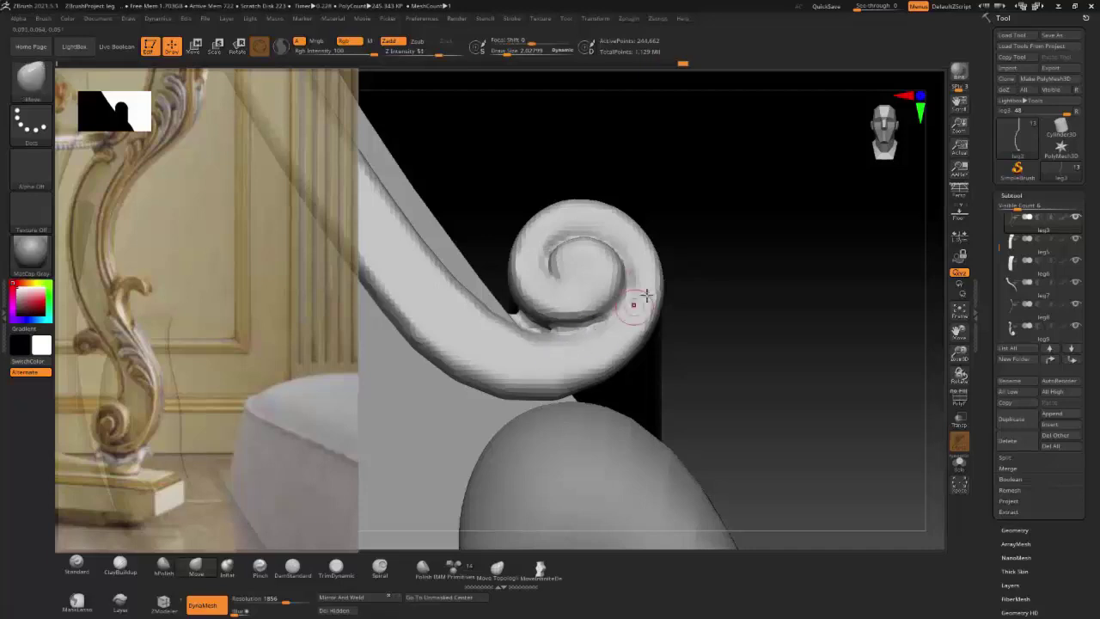
{"action": "left_click", "coordinate": [292, 565]}
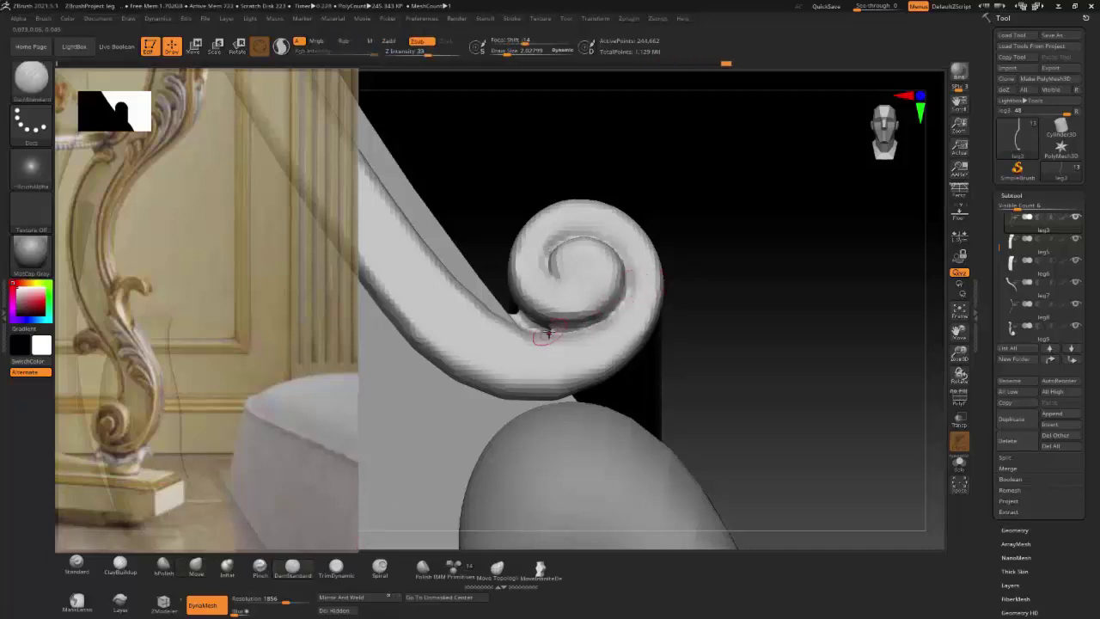
{"action": "mouse_move", "coordinate": [708, 273]}
{"action": "right_mouse_down"}
{"action": "mouse_move", "coordinate": [773, 275]}
{"action": "mouse_move", "coordinate": [689, 255]}
{"action": "mouse_move", "coordinate": [690, 312]}
{"action": "mouse_move", "coordinate": [699, 300]}
{"action": "mouse_move", "coordinate": [731, 303]}
{"action": "mouse_move", "coordinate": [680, 306]}
{"action": "mouse_move", "coordinate": [653, 326]}
{"action": "mouse_move", "coordinate": [653, 314]}
{"action": "mouse_move", "coordinate": [722, 340]}
{"action": "mouse_move", "coordinate": [717, 322]}
{"action": "mouse_move", "coordinate": [725, 332]}
{"action": "right_mouse_up"}
{"action": "key", "text": "f"}
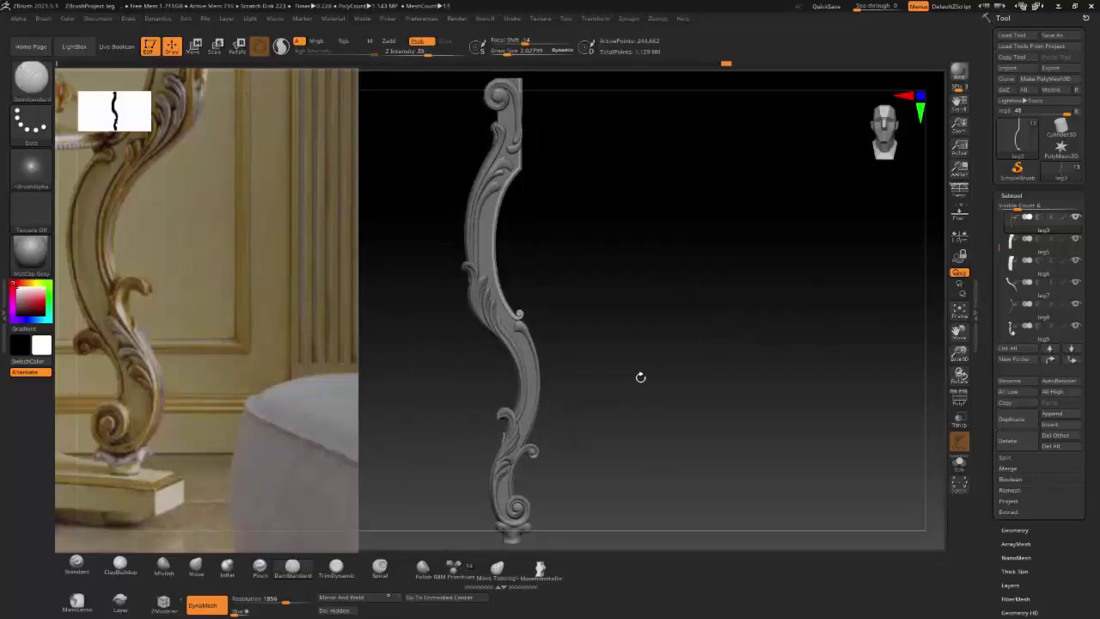